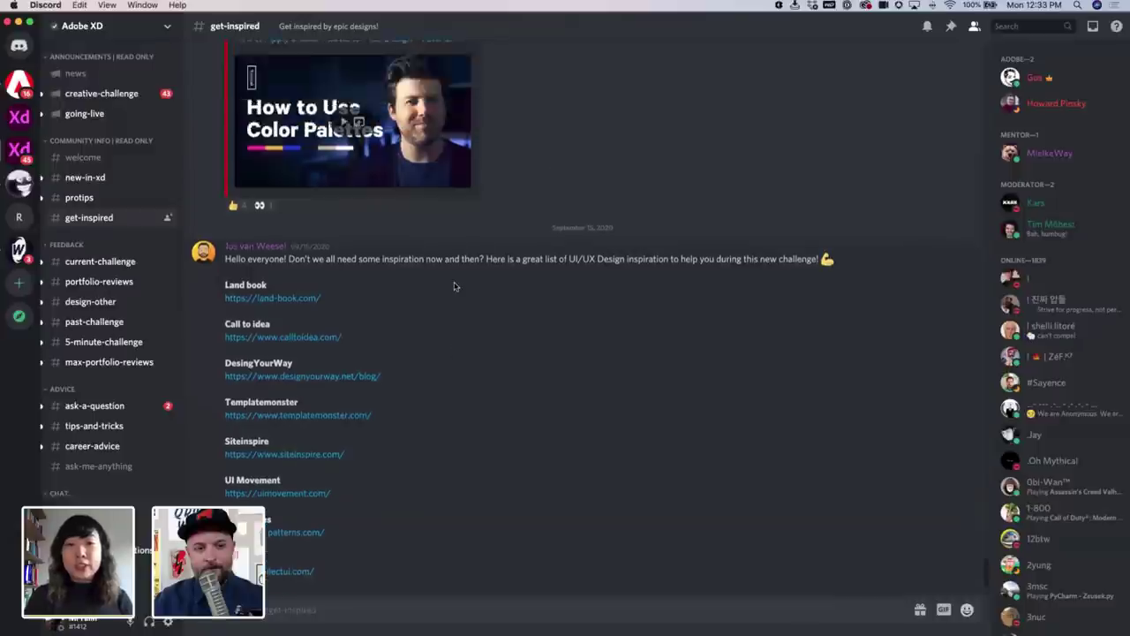
View the protips channel, then scroll through the creative-challenge posts
click(114, 198)
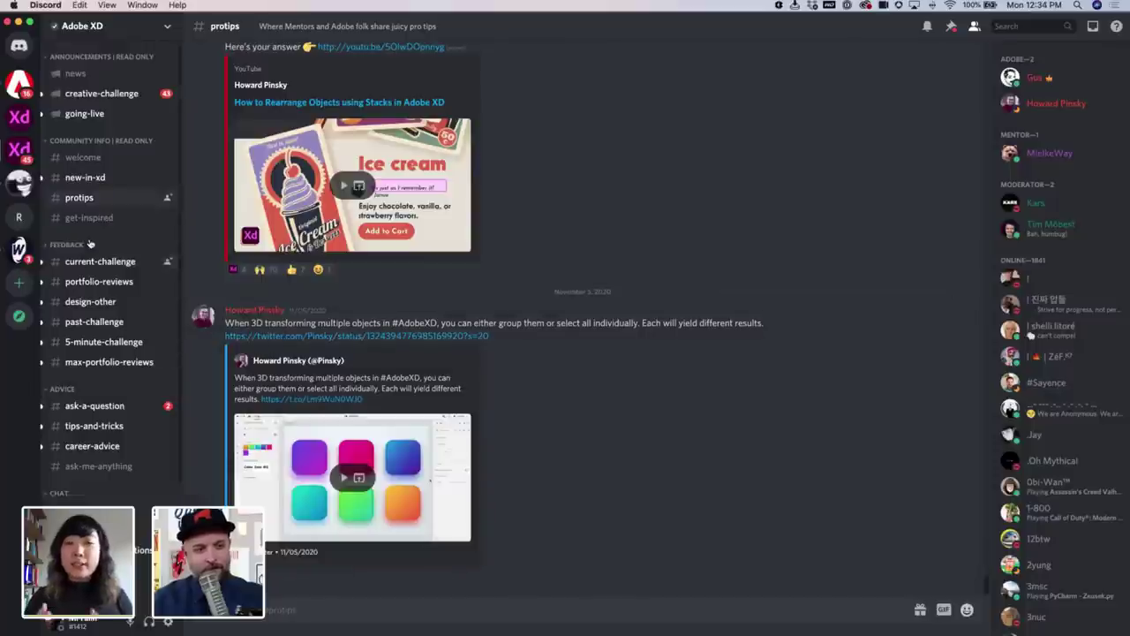
click(122, 110)
scroll(406, 333, down, 5)
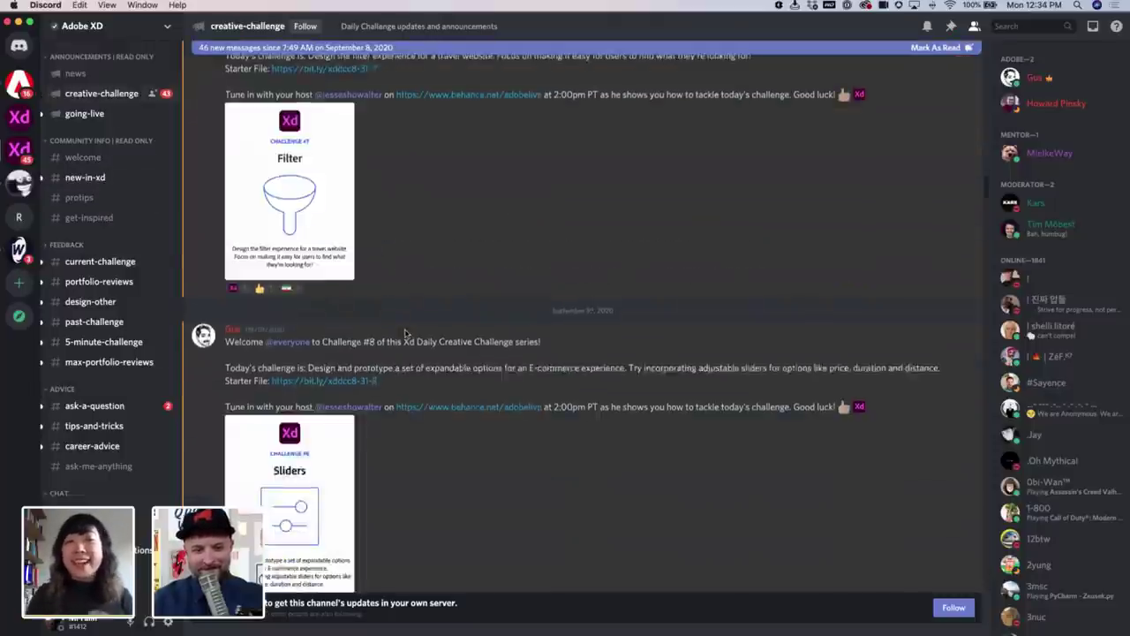
scroll(405, 333, down, 8)
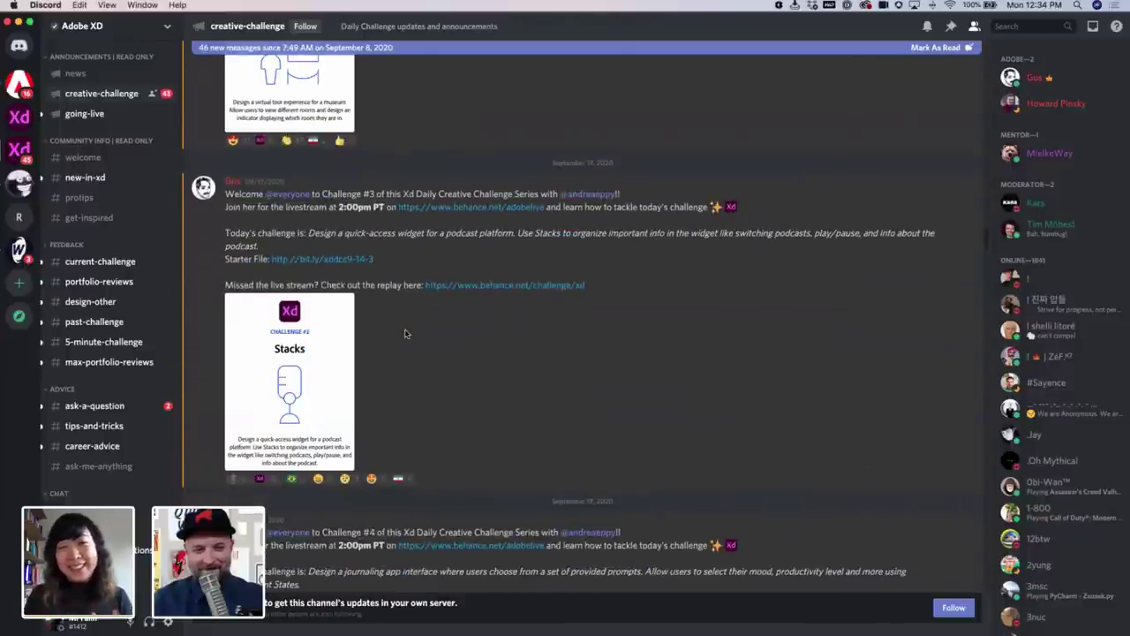
scroll(406, 333, down, 6)
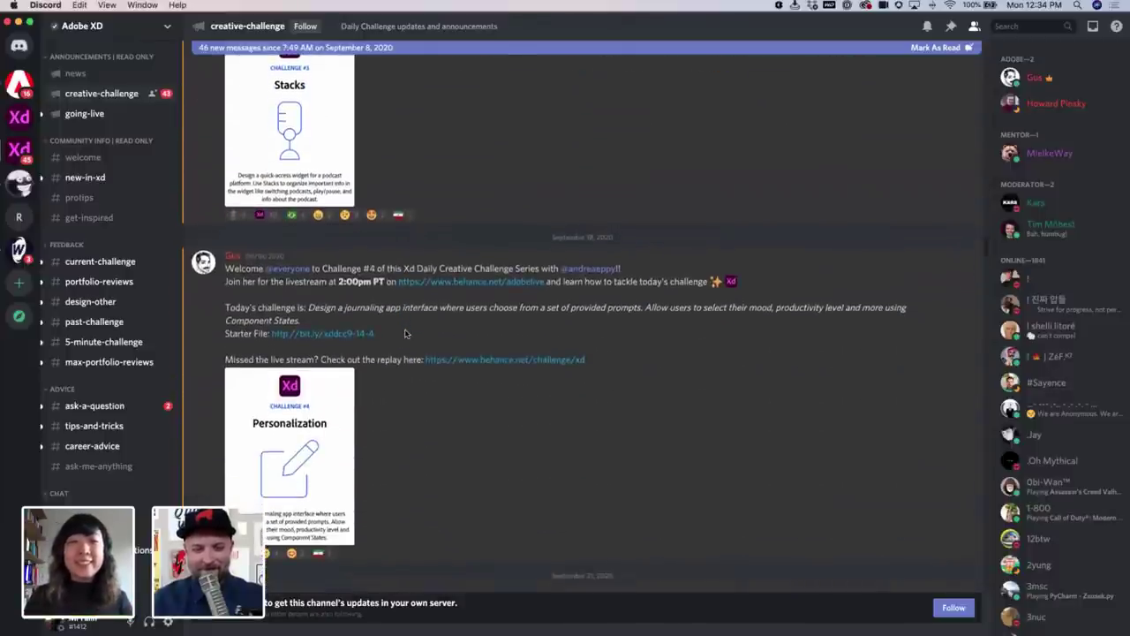
scroll(406, 333, down, 3)
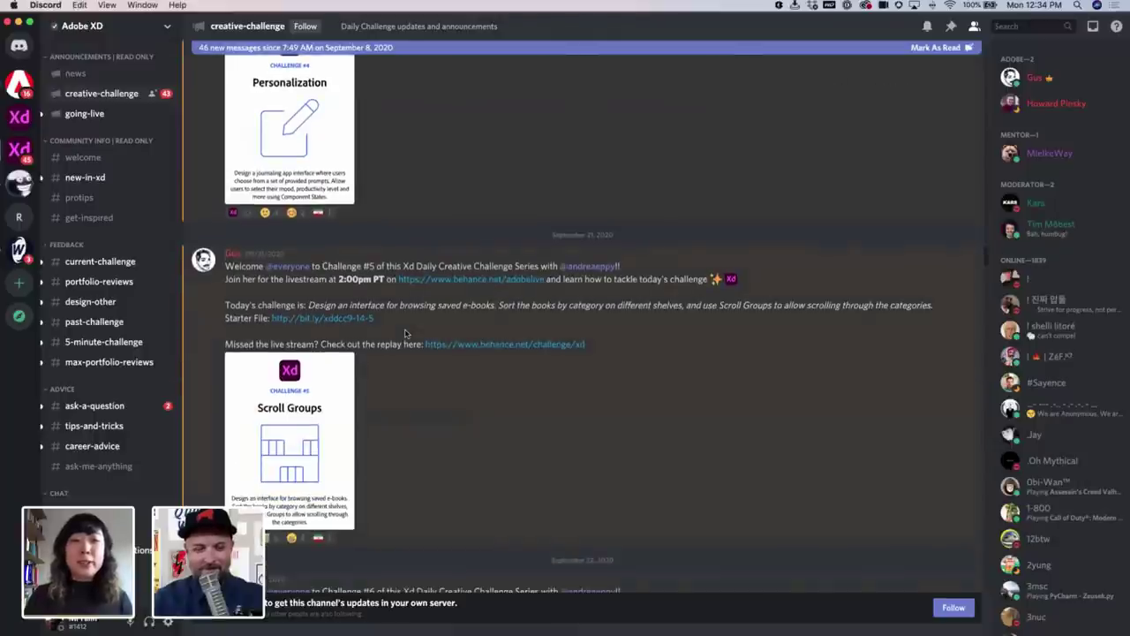
scroll(406, 332, down, 5)
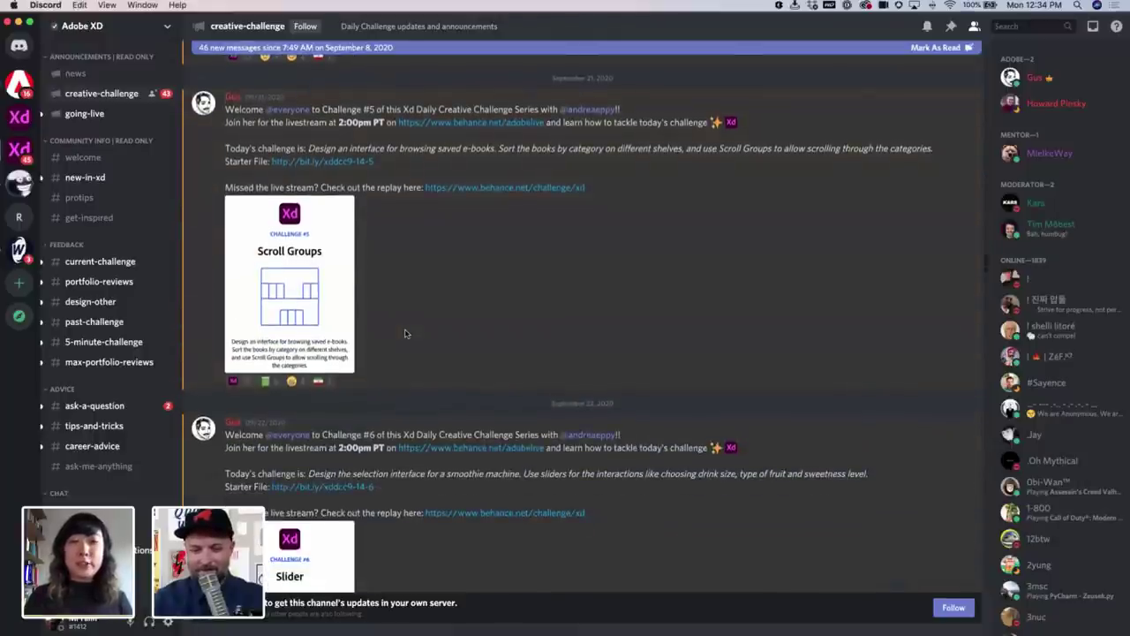
scroll(405, 331, down, 12)
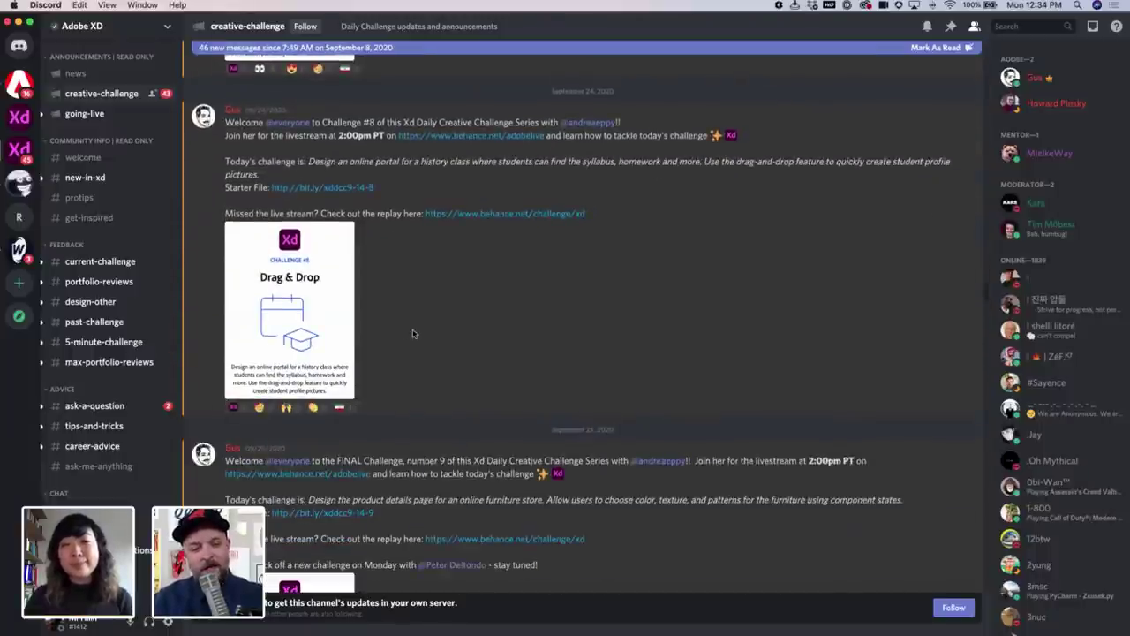
scroll(415, 335, down, 3)
scroll(425, 338, down, 10)
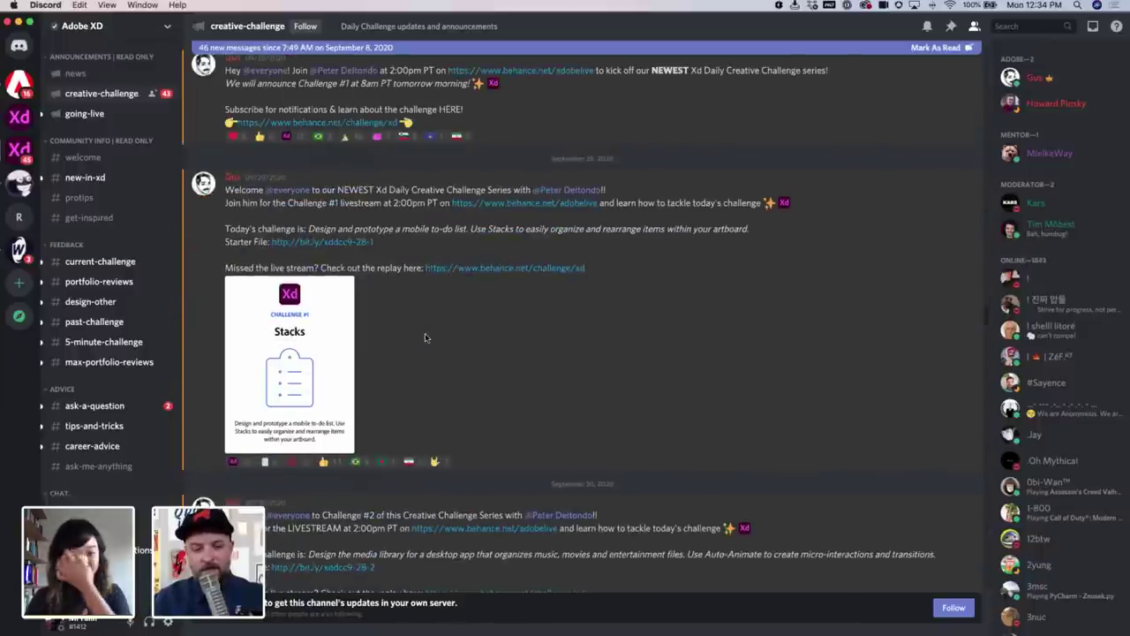
Check going-live and new-in-xd, ending in the current-challenge channel
click(101, 113)
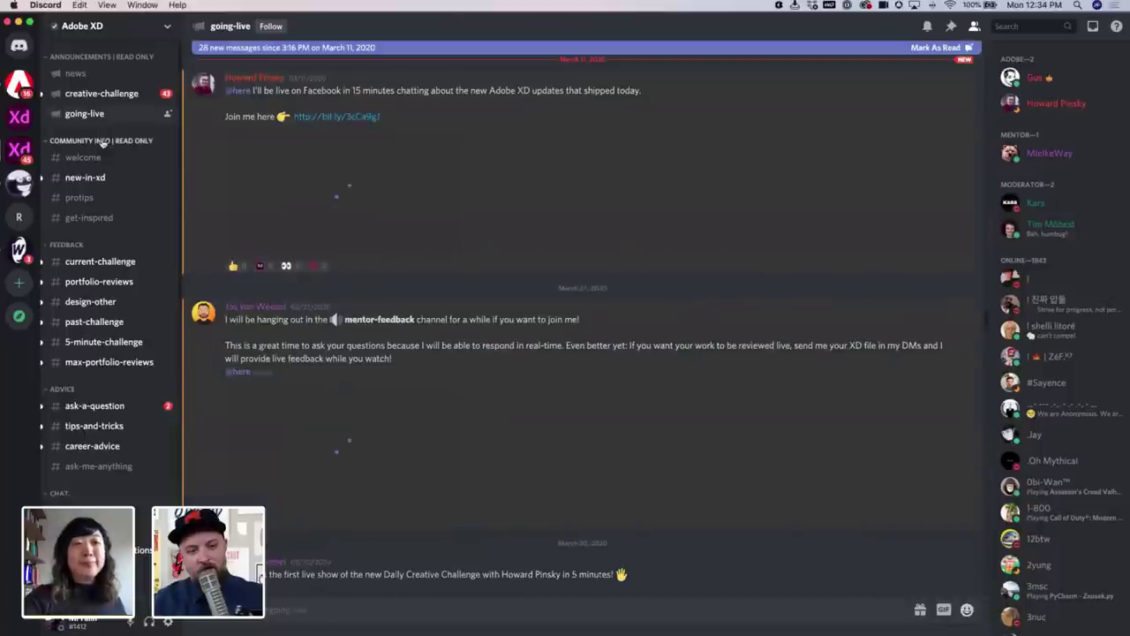
click(120, 179)
click(126, 265)
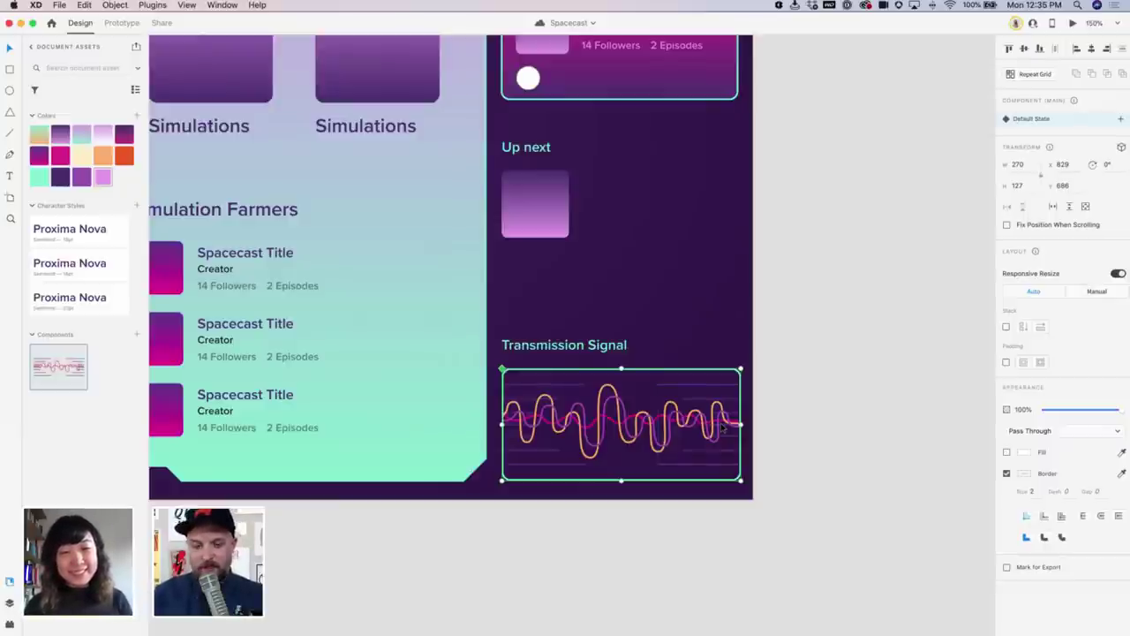
Zoom to 200% and center the view on the Transmission Signal waveform component
key(super+equal)
scroll(765, 424, down, 2)
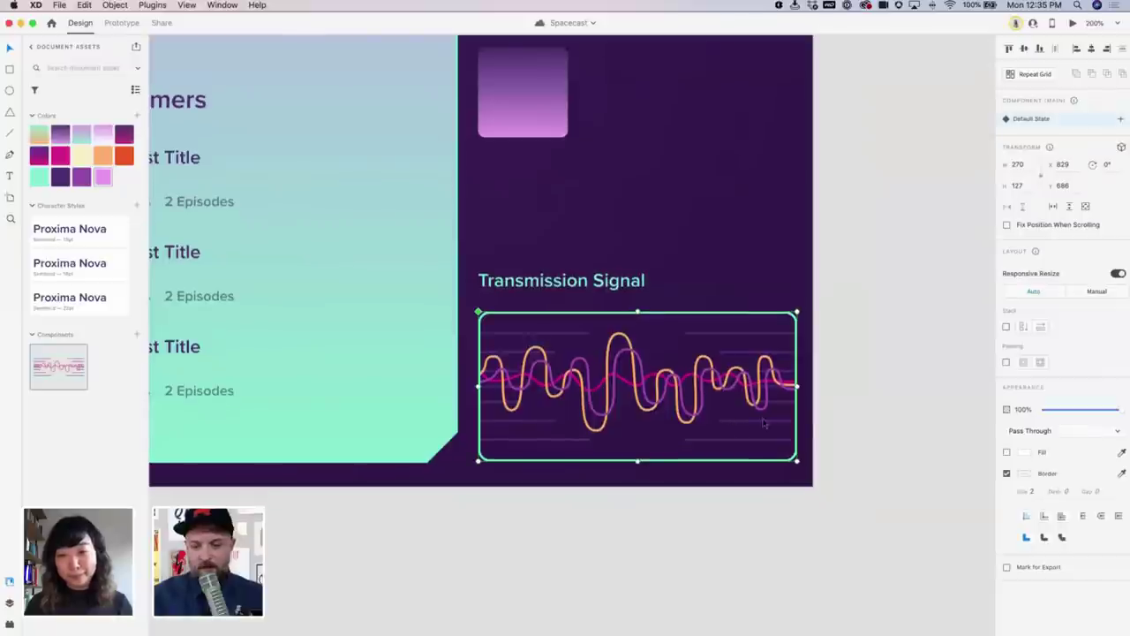
scroll(812, 421, right, 3)
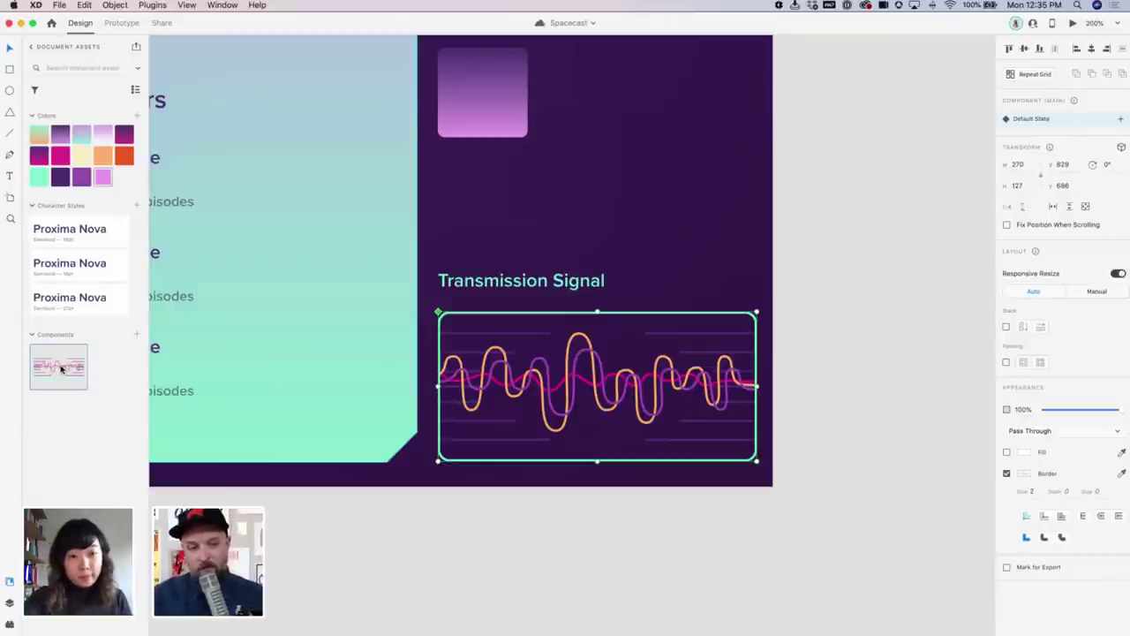
Drag a copy of the waveform component from Assets onto the pasteboard beside the artboard
drag(46, 369, 857, 252)
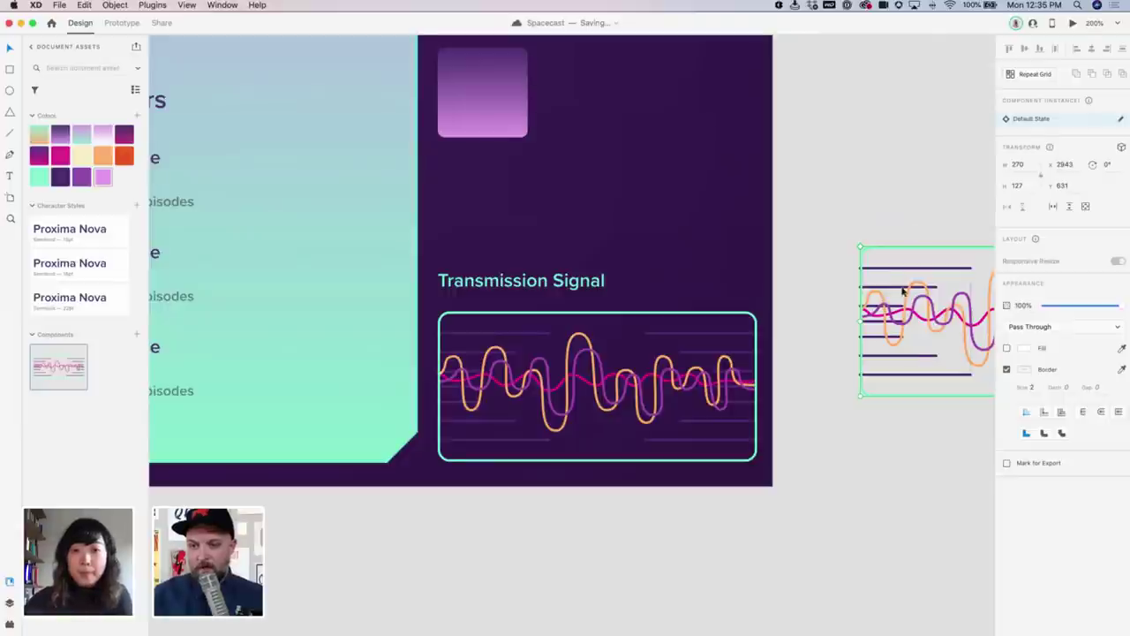
scroll(892, 287, right, 5)
scroll(892, 287, right, 2)
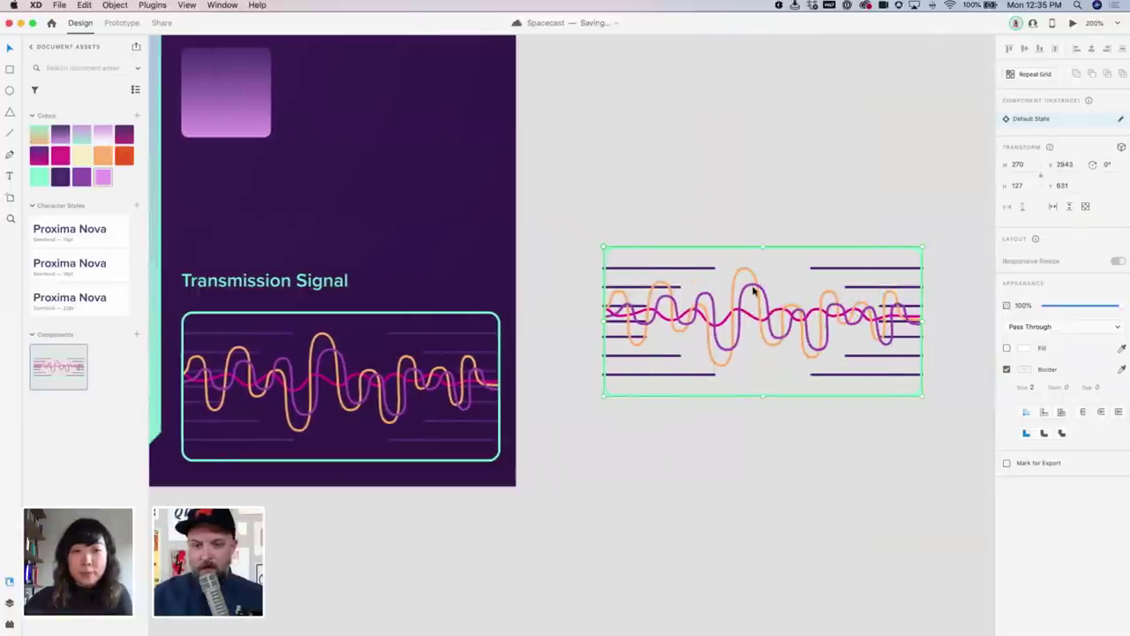
Inside the main Transmission Signal component, nudge the purple wave slightly sideways
click(344, 365)
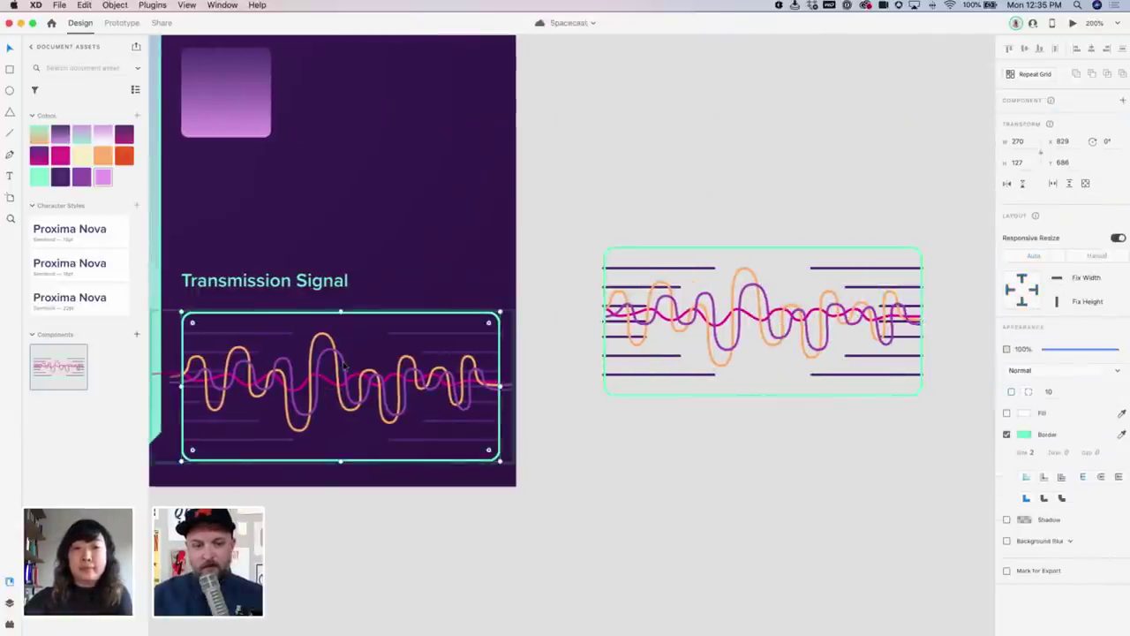
click(346, 363)
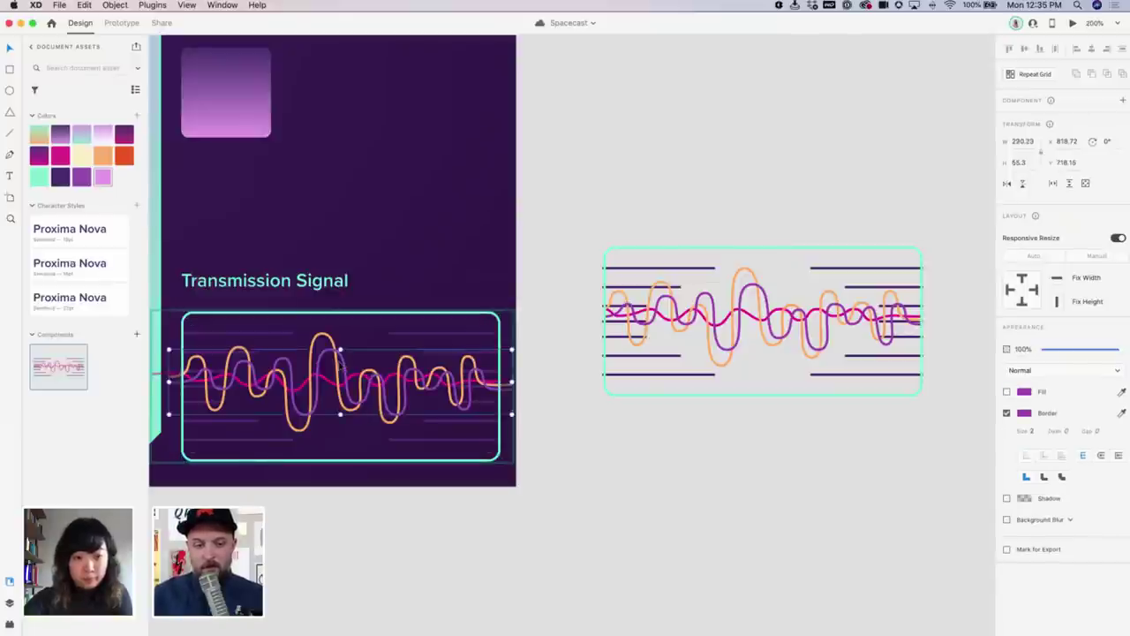
key(Escape)
double_click(345, 364)
click(346, 365)
drag(345, 365, 343, 362)
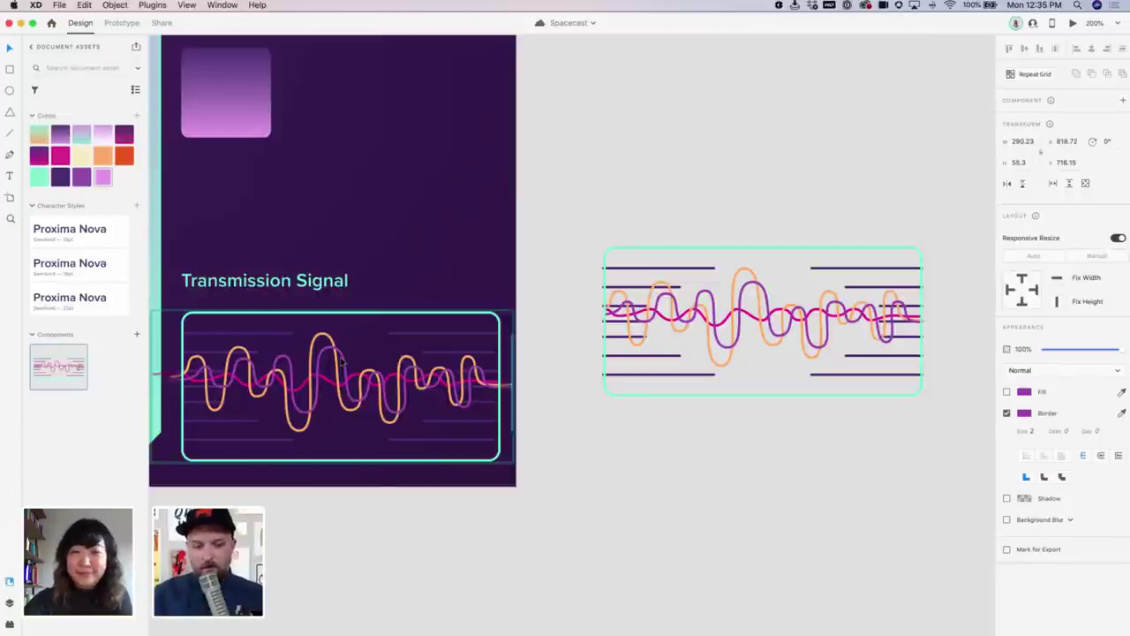
click(341, 354)
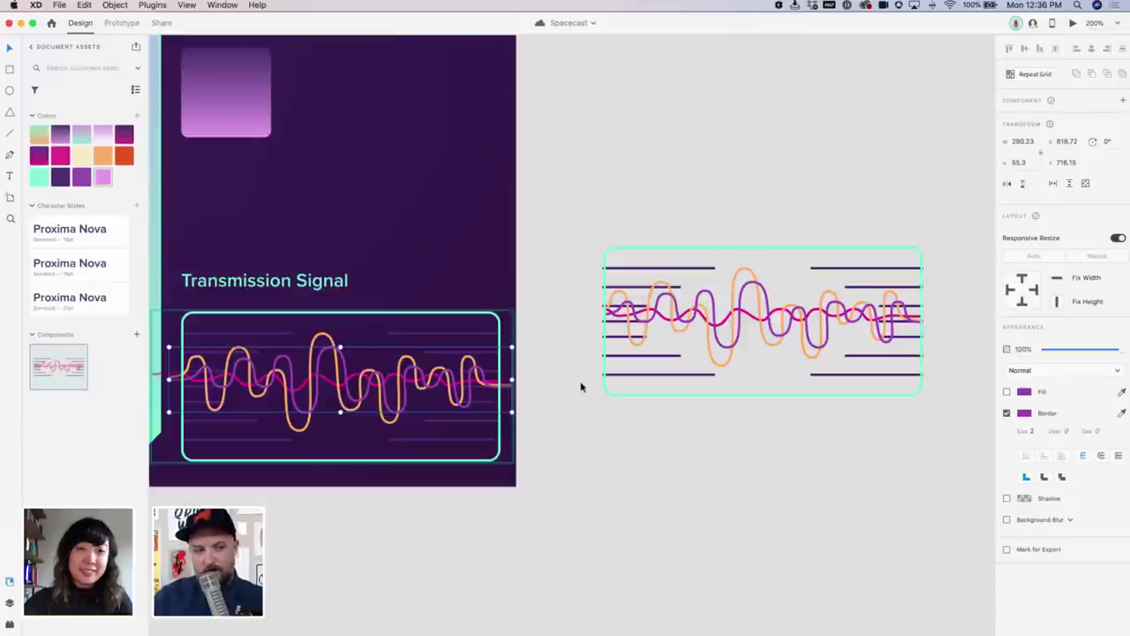
Delete the waveform copy beside the artboard and reselect the main component
click(577, 385)
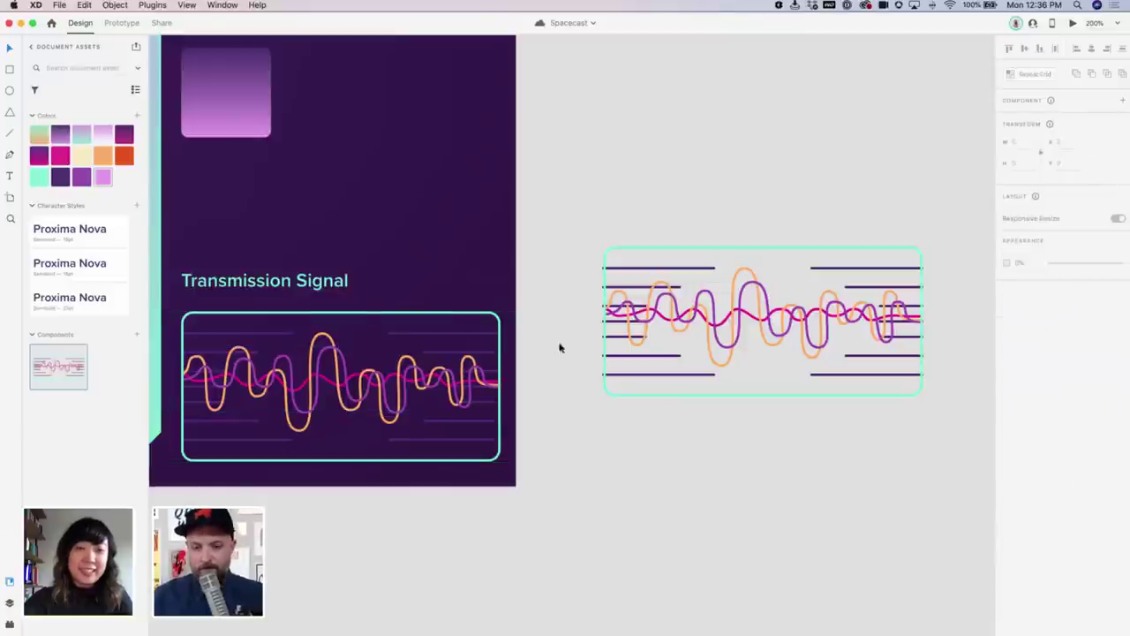
click(732, 287)
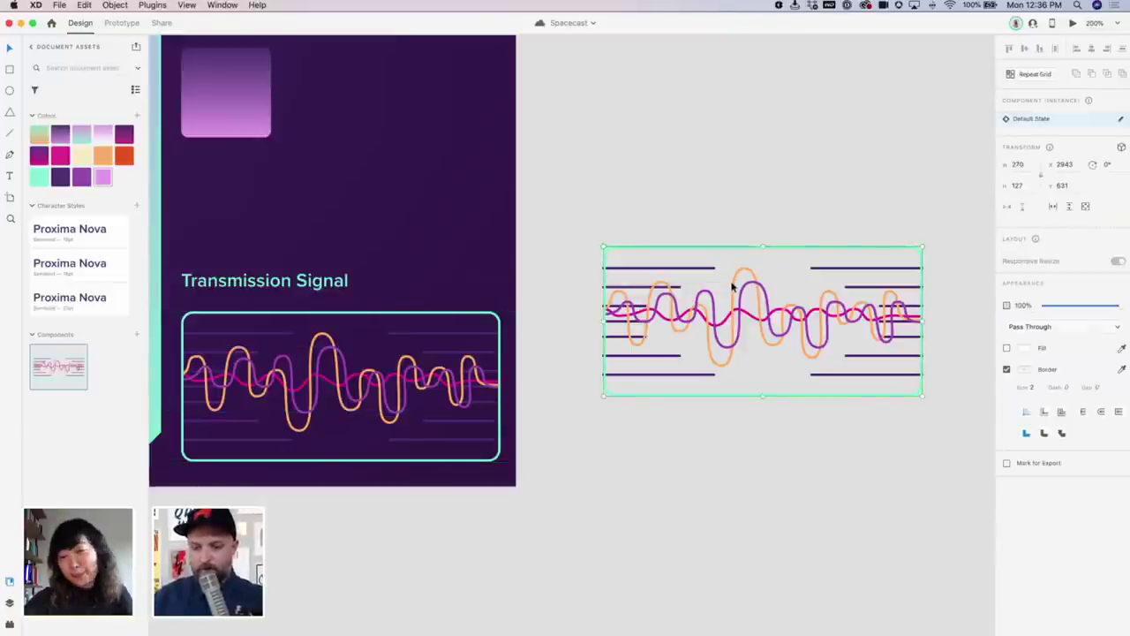
key(Delete)
click(496, 320)
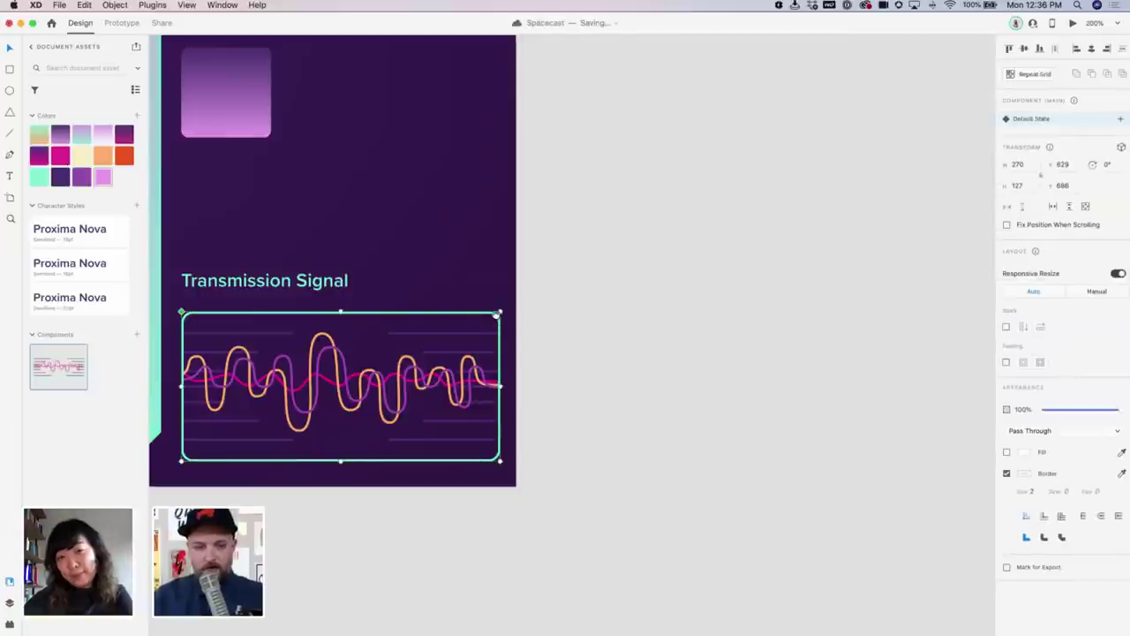
Add a state named Hover State to the Transmission Signal component, next to Default State
scroll(496, 319, left, 3)
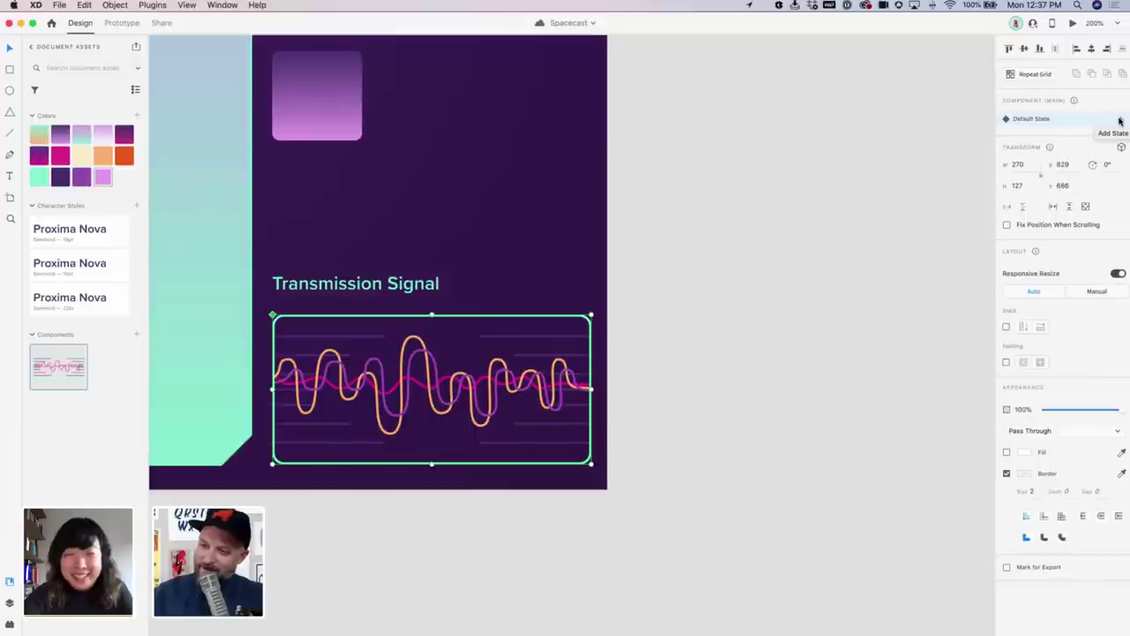
click(1120, 121)
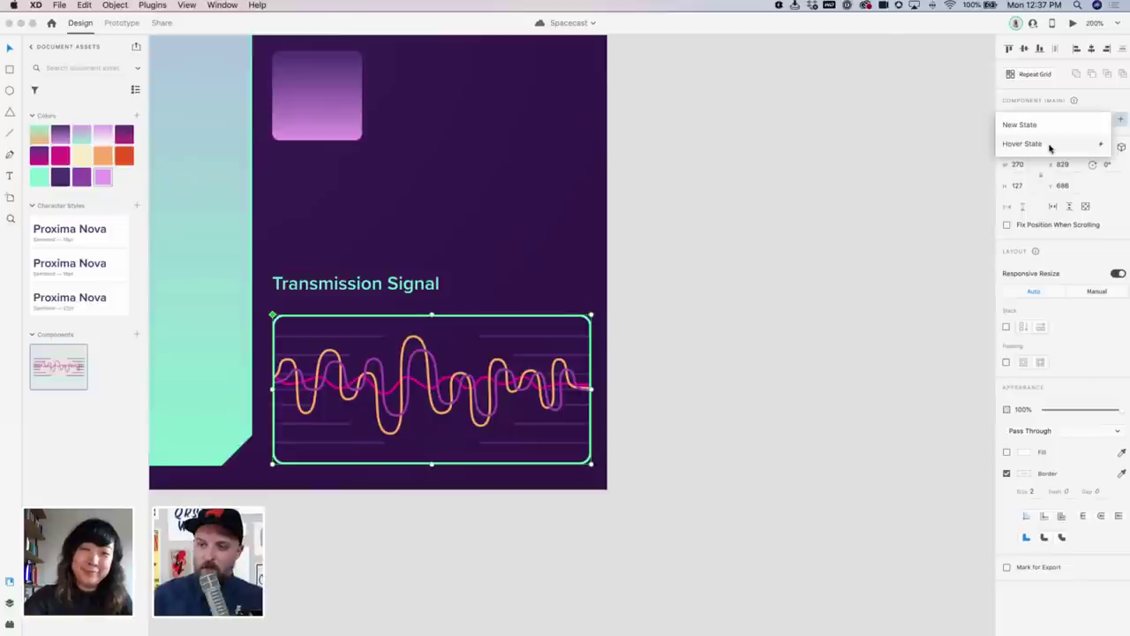
click(1050, 147)
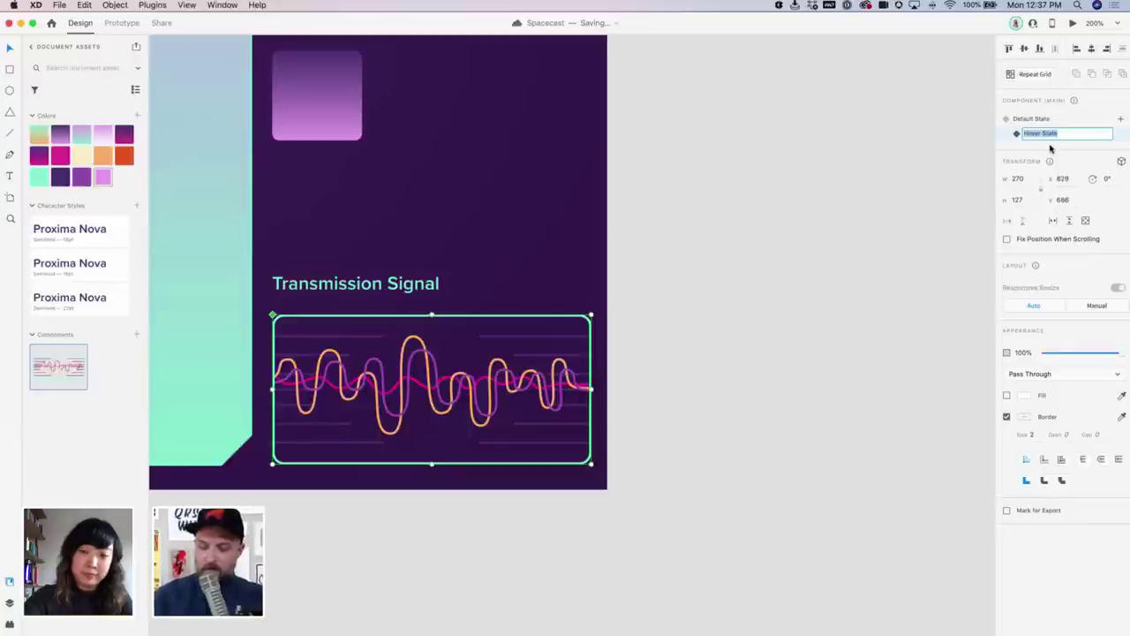
key(Return)
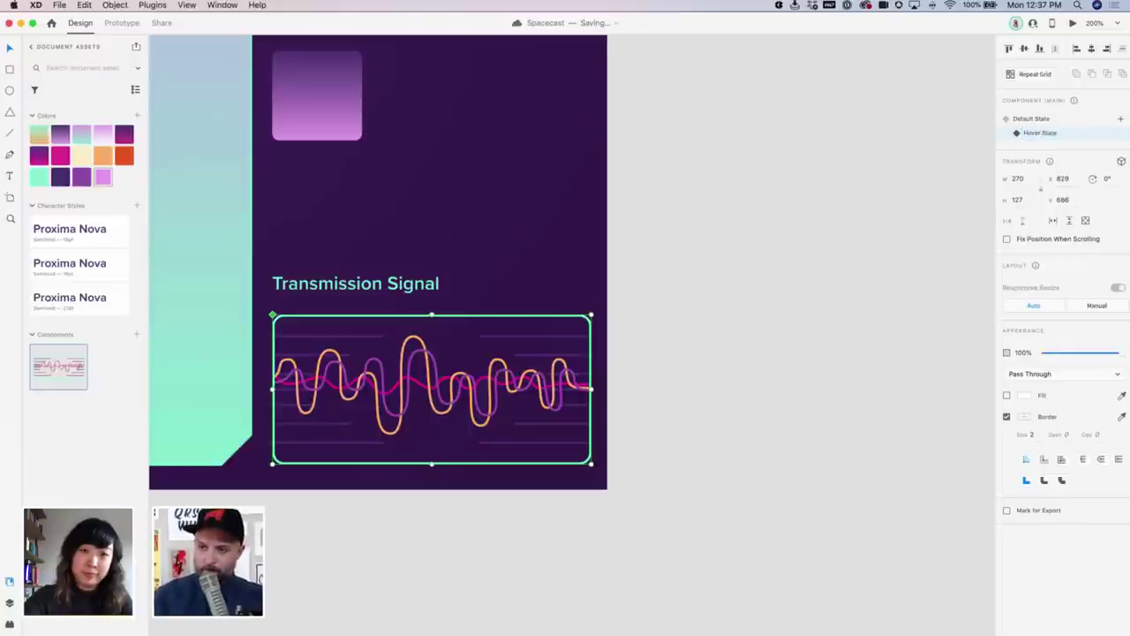
In the Hover State, stretch the wave layers wider and reposition them, including the orange wave
scroll(791, 196, left, 5)
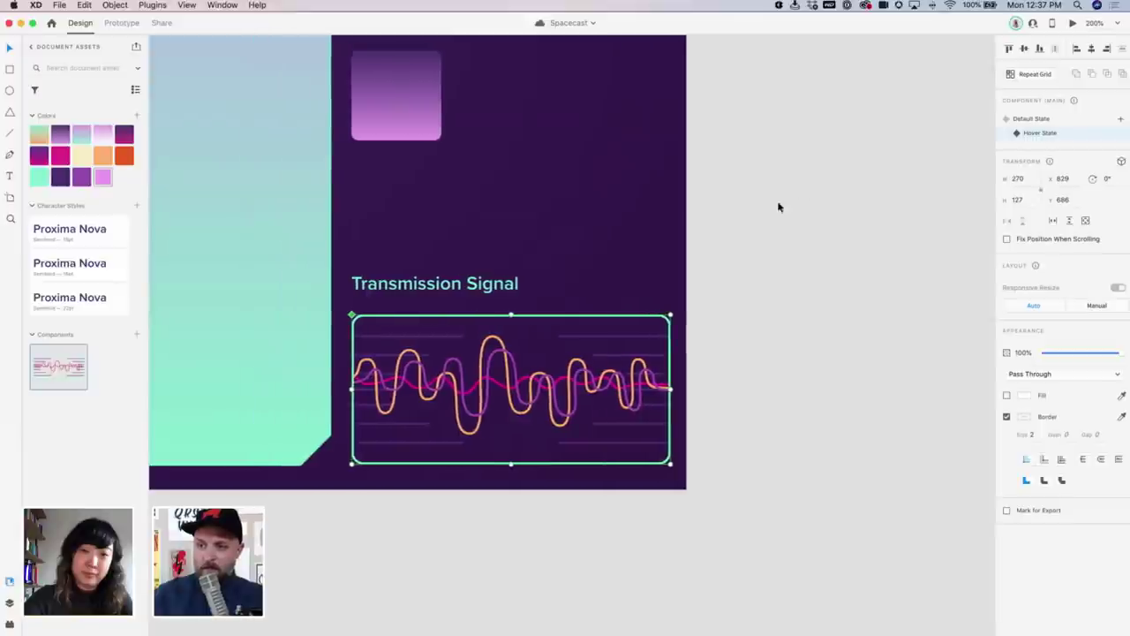
click(1029, 131)
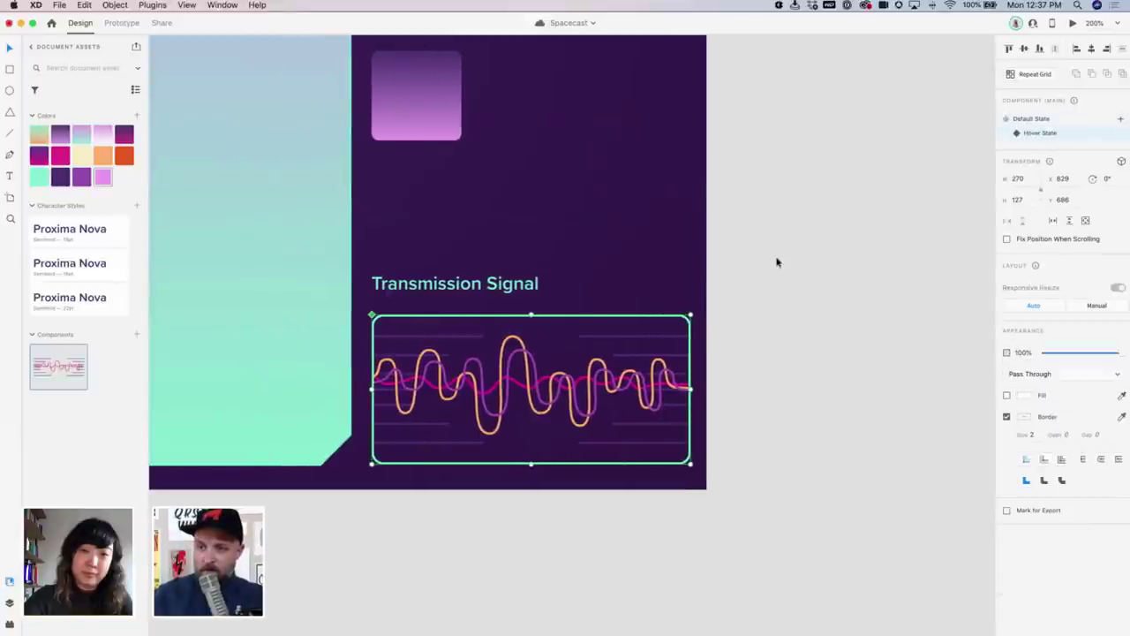
click(597, 388)
double_click(597, 388)
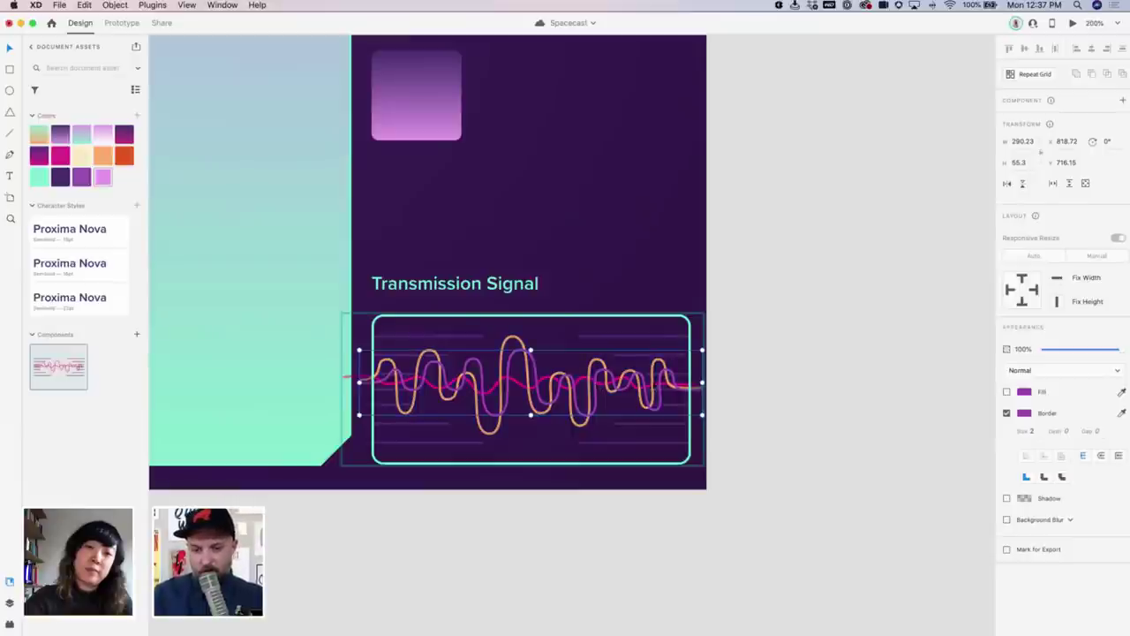
drag(703, 381, 876, 382)
drag(767, 382, 662, 384)
click(604, 365)
Shorten the pink wave line from the left and drag its anchor points to reshape it
click(664, 386)
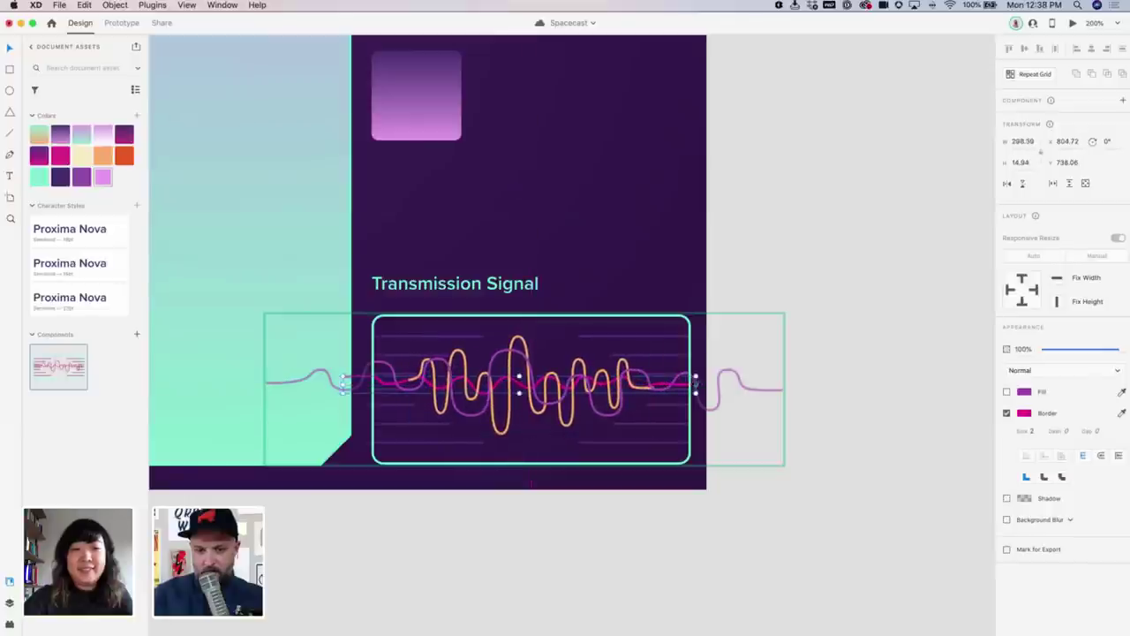
drag(342, 381, 299, 380)
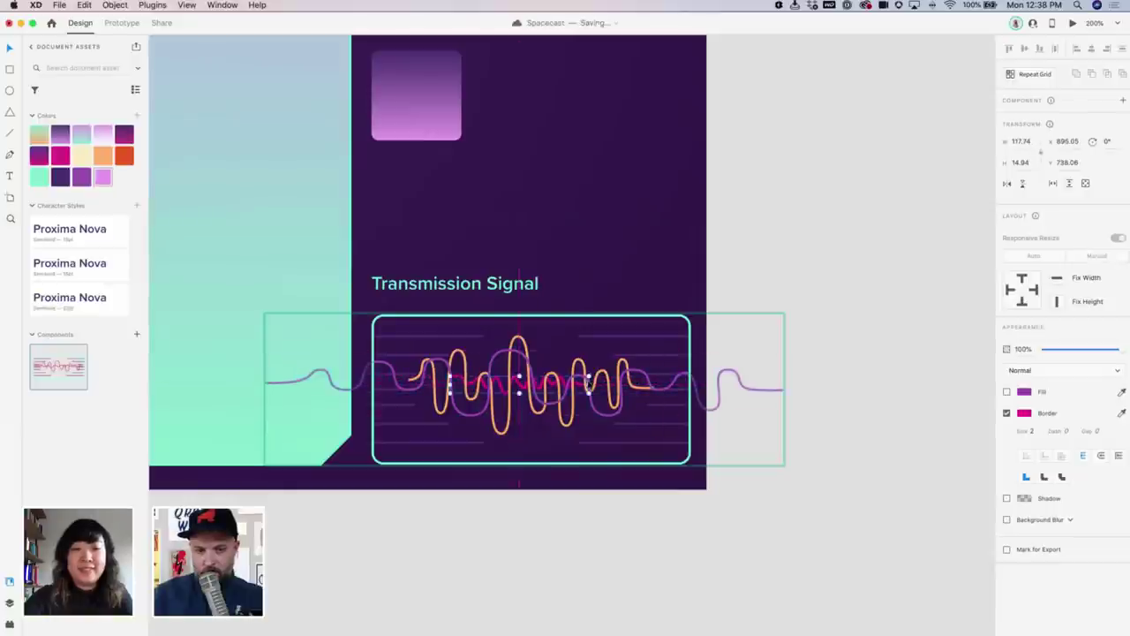
double_click(457, 379)
drag(433, 381, 404, 383)
click(590, 386)
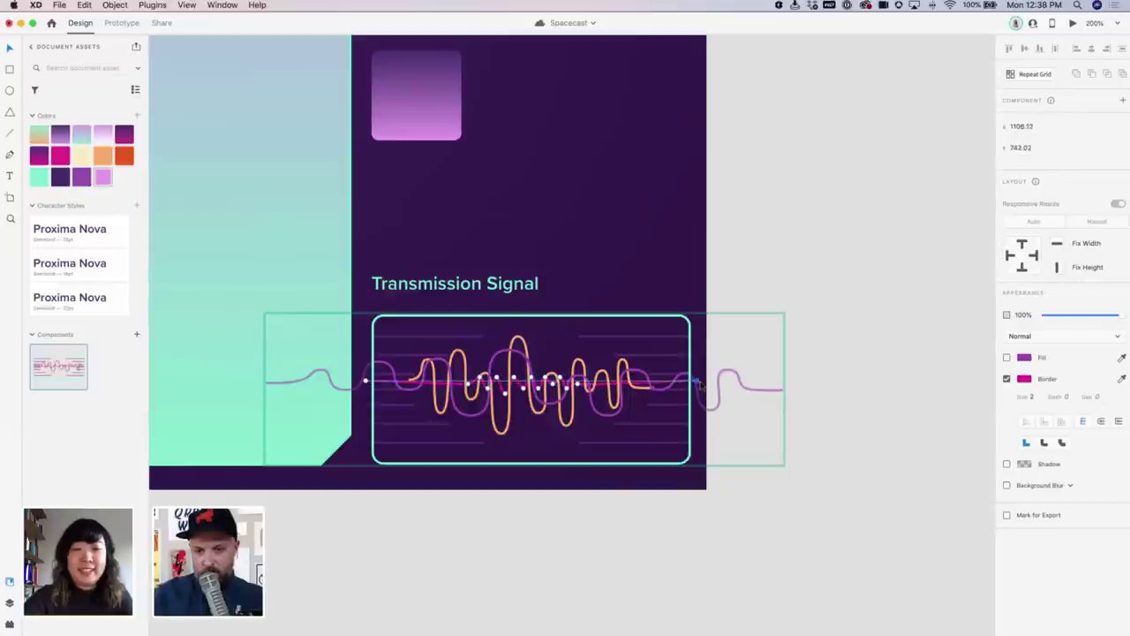
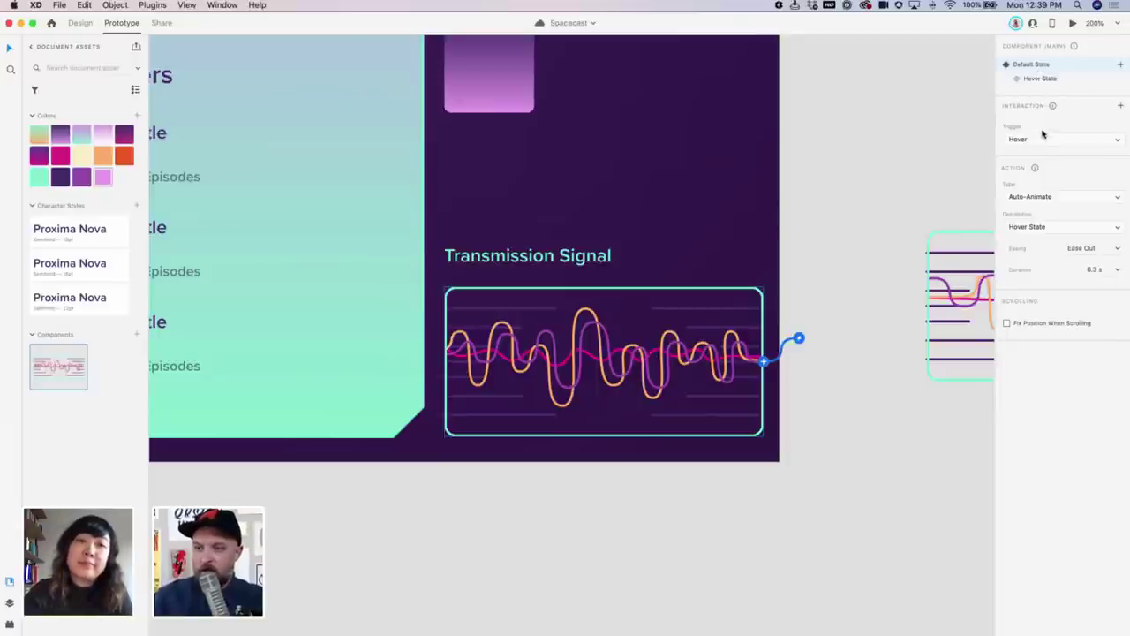
Keep Hover as the waveform's interaction trigger and check it in a preview window
click(1044, 138)
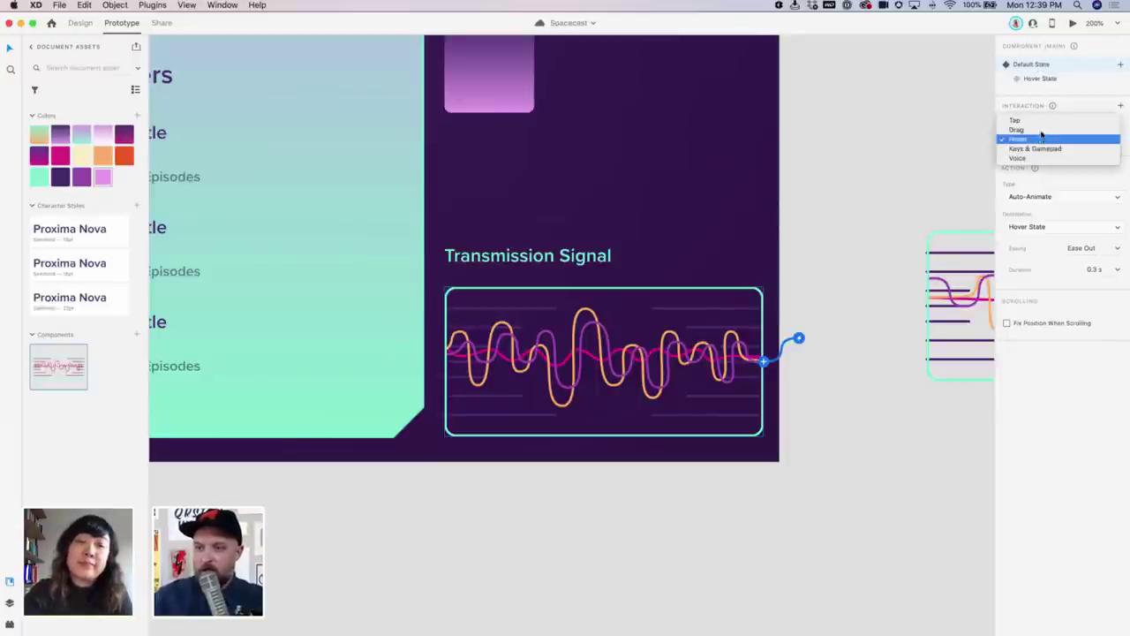
click(1067, 183)
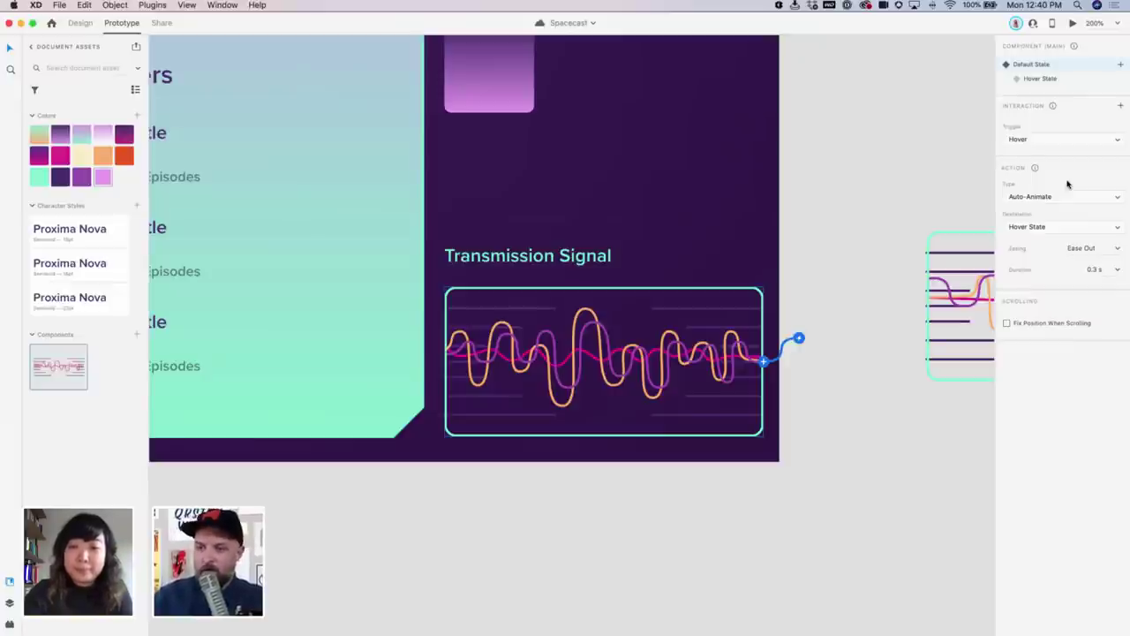
click(785, 139)
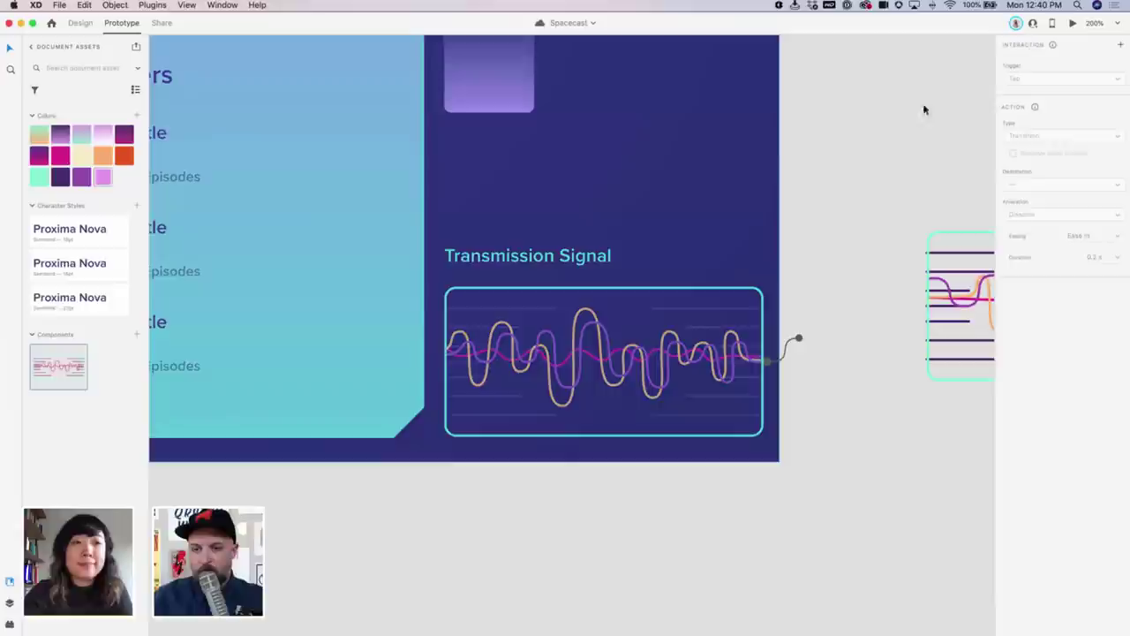
click(796, 344)
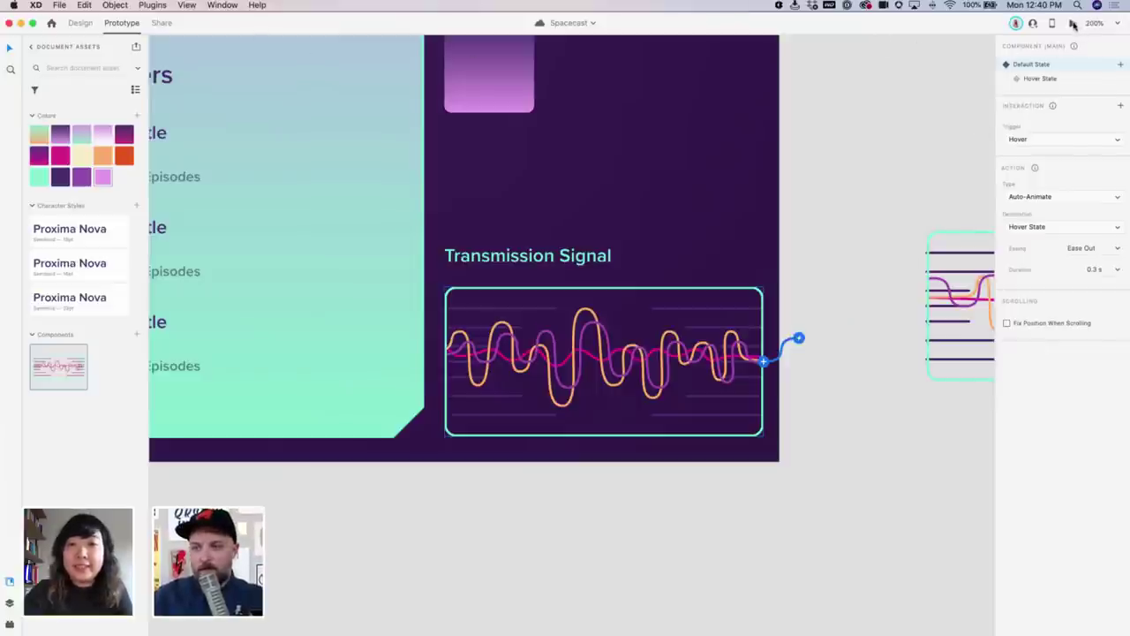
click(1072, 23)
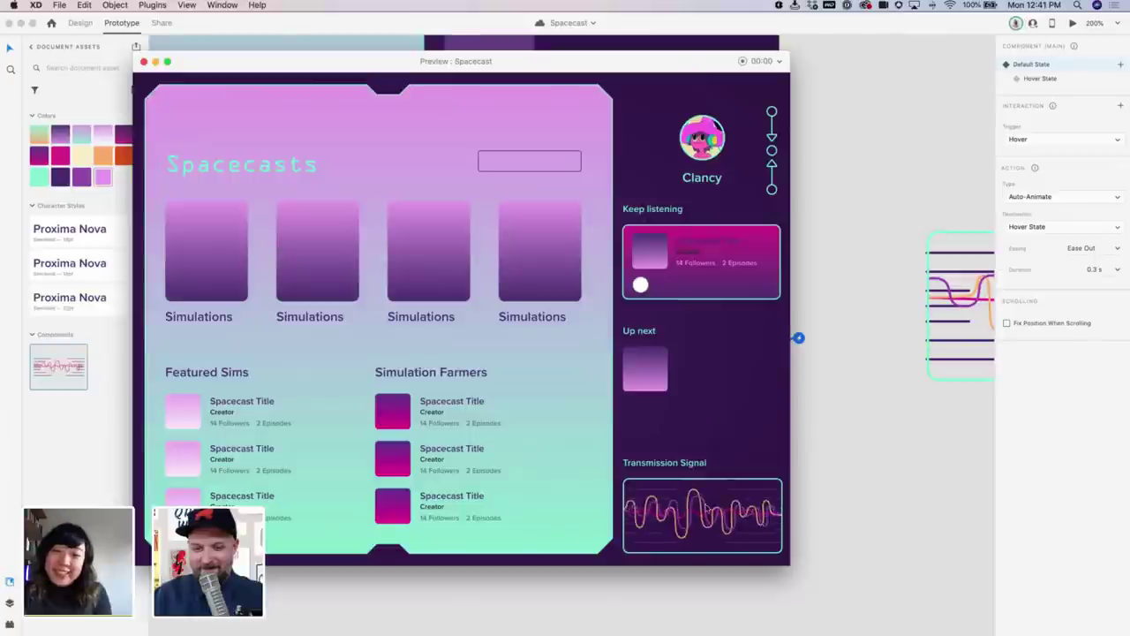
click(143, 63)
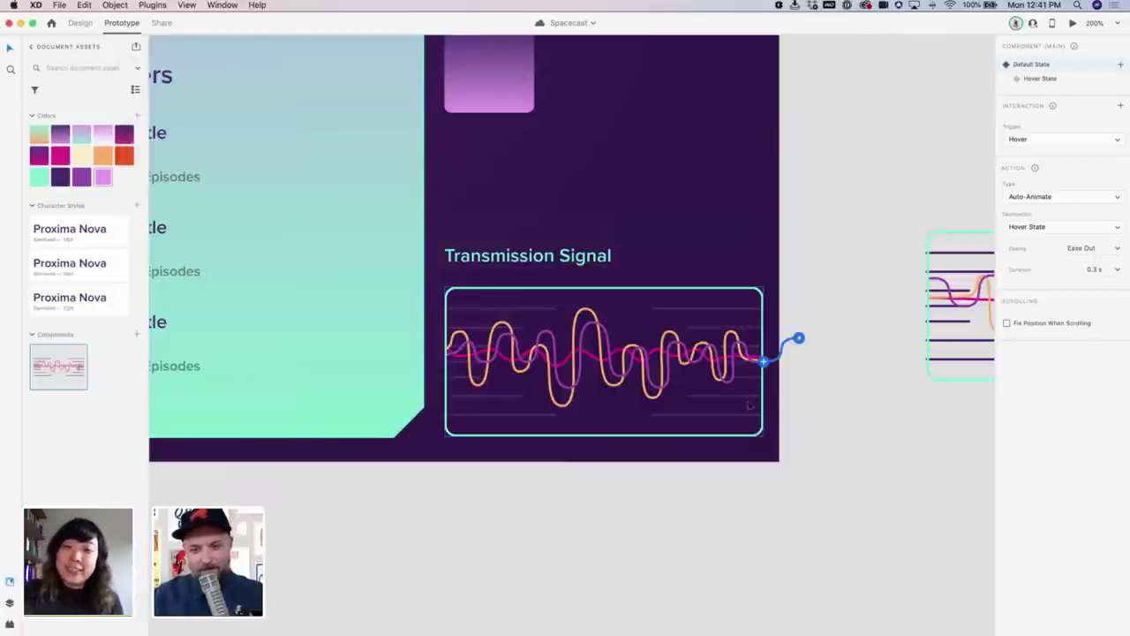
Inside the waveform component, set the line group height to 45 and reposition one background line
double_click(723, 311)
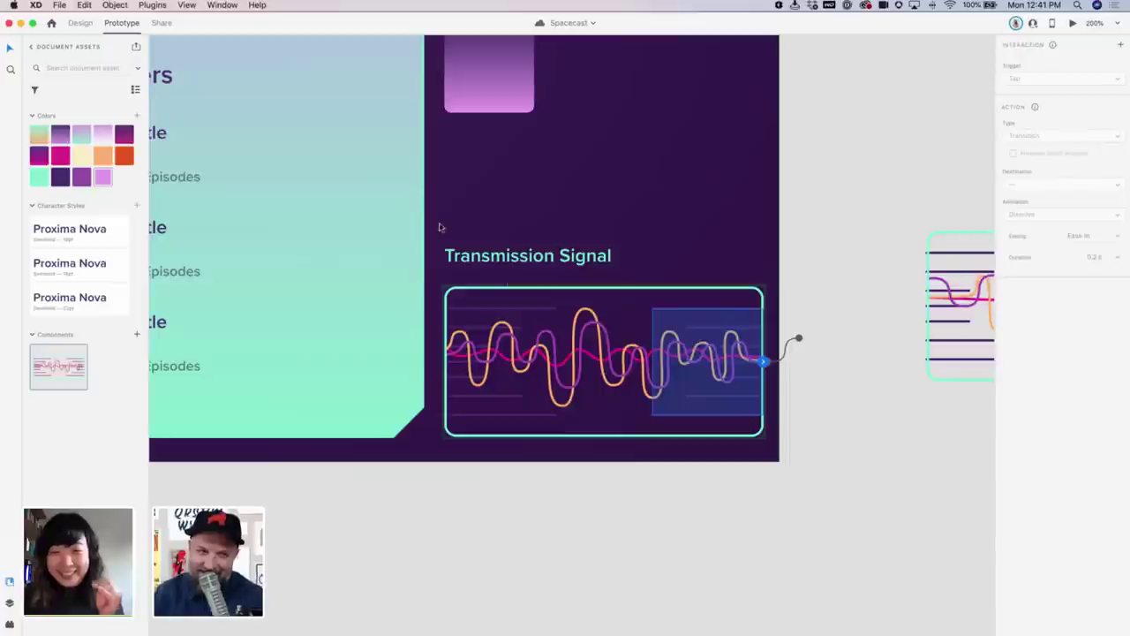
click(80, 22)
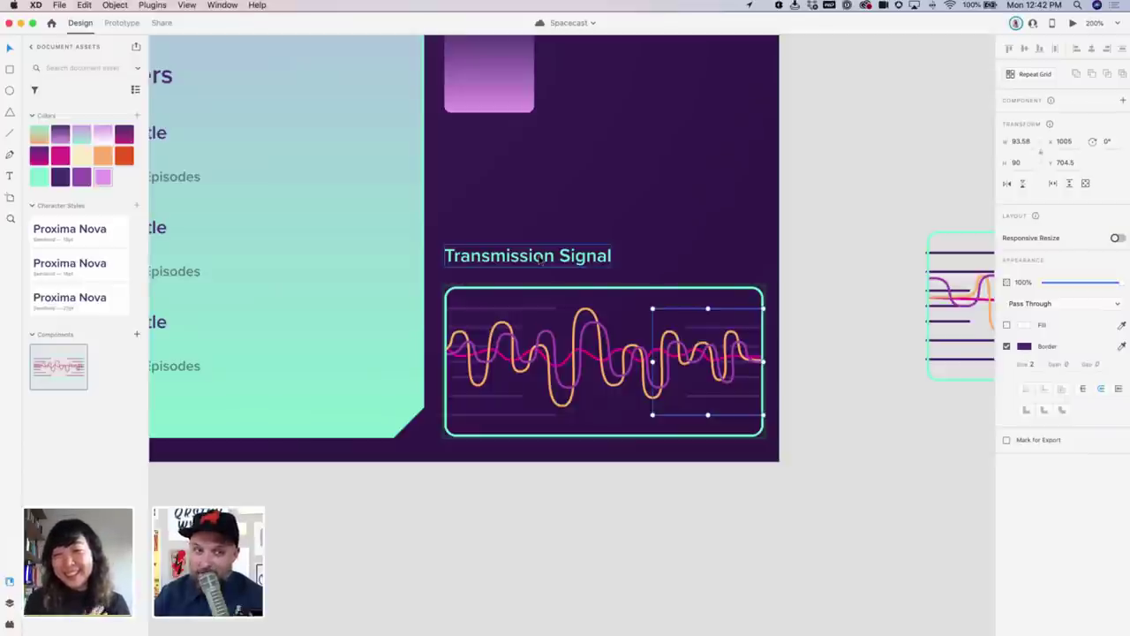
click(727, 311)
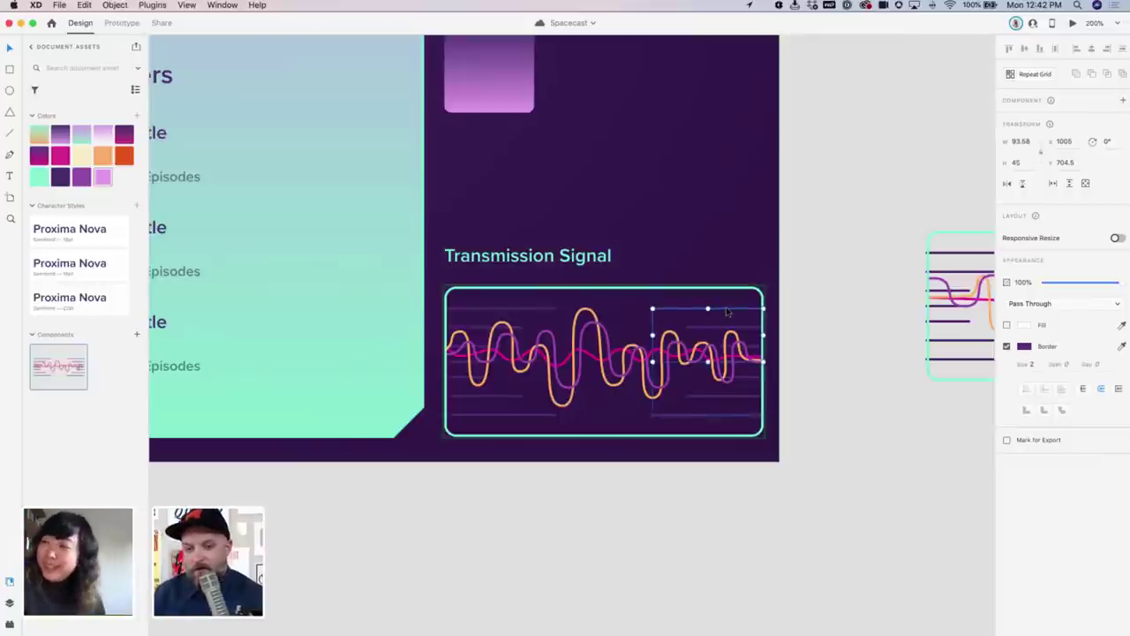
double_click(726, 311)
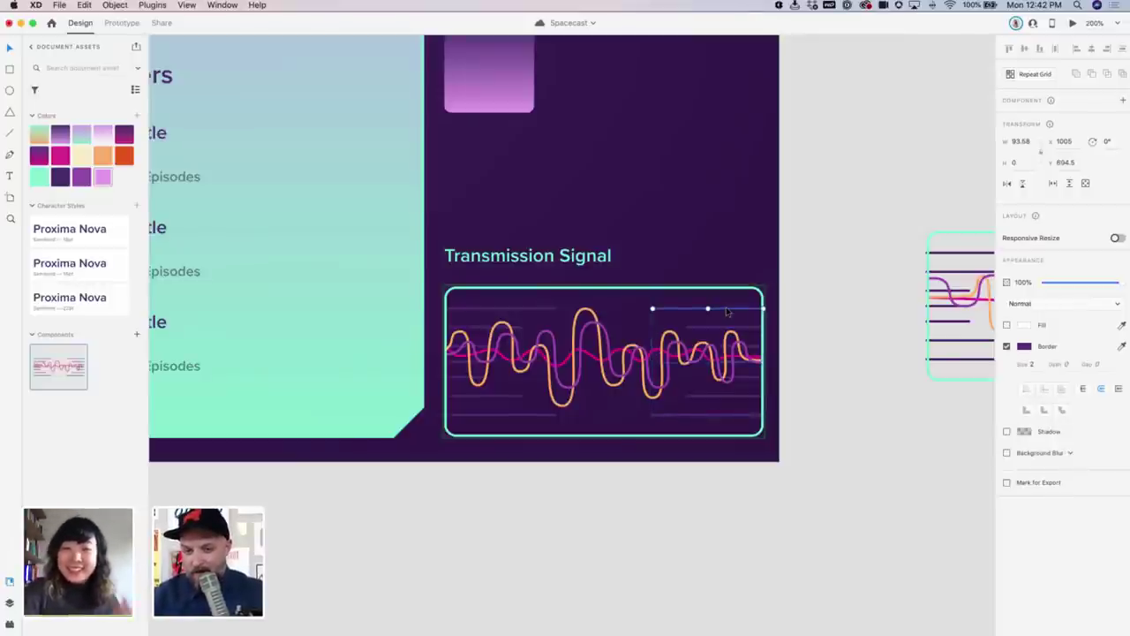
key(shift+Up)
drag(741, 299, 741, 329)
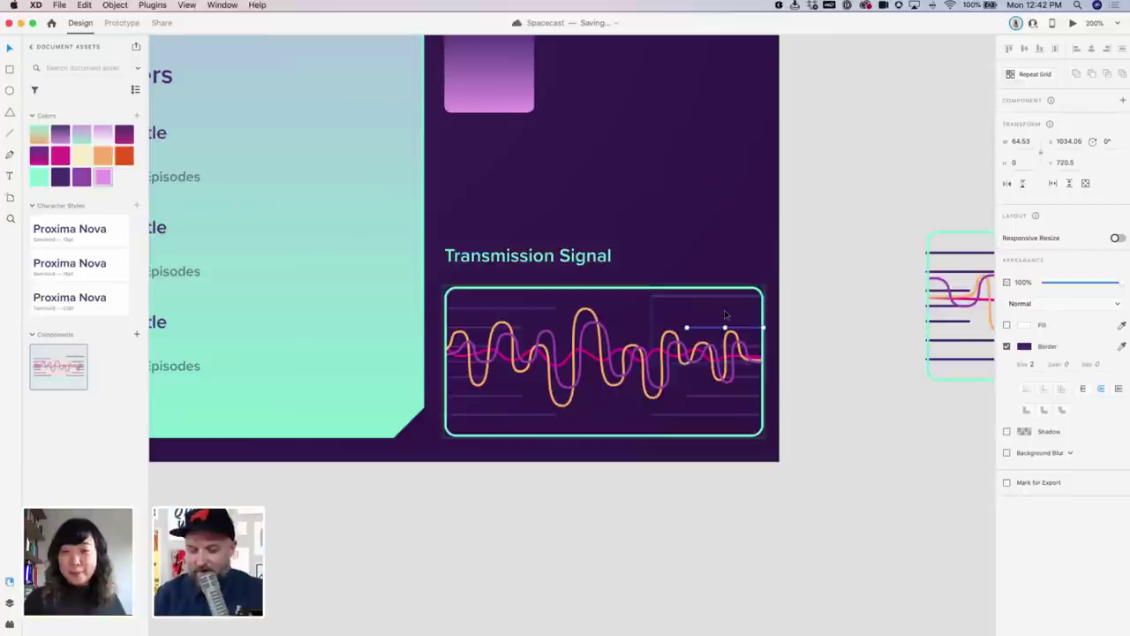
key(Up)
key(Up)
key(Up)
key(Up)
key(Up)
key(Up)
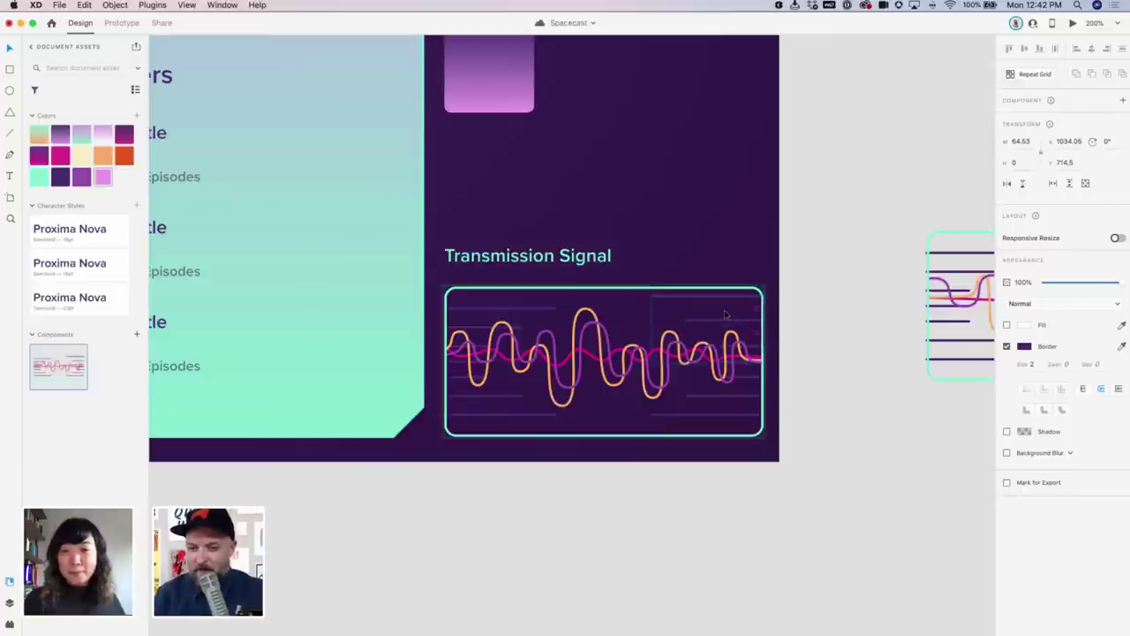
key(Down)
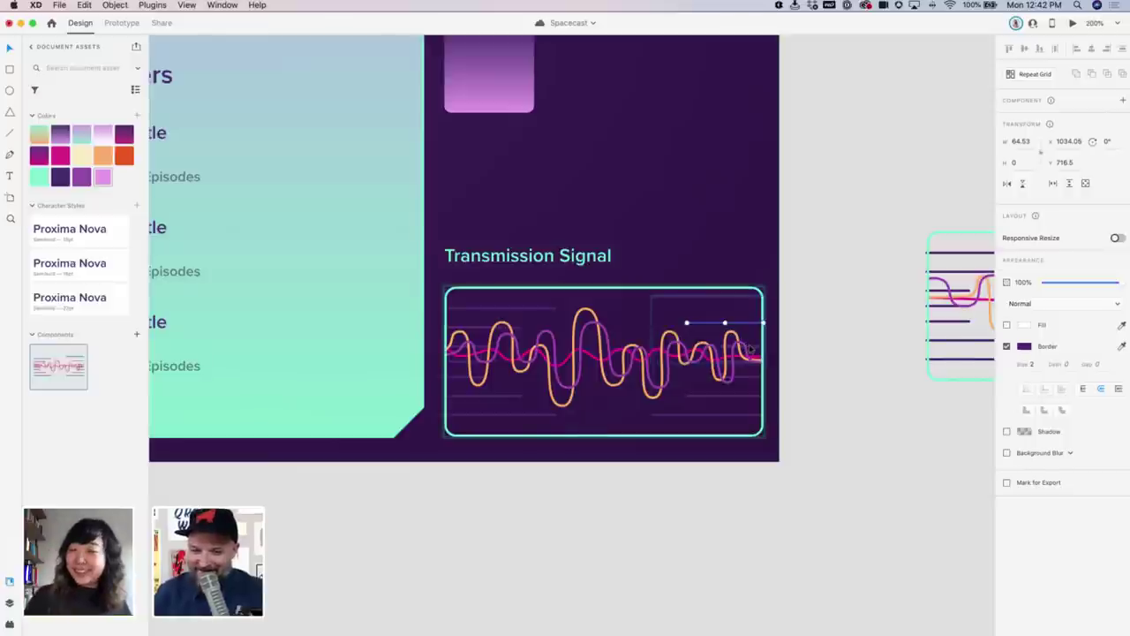
Nudge the shorter line up and the longer lower line down one pixel
click(749, 348)
key(Up)
key(Up)
key(Up)
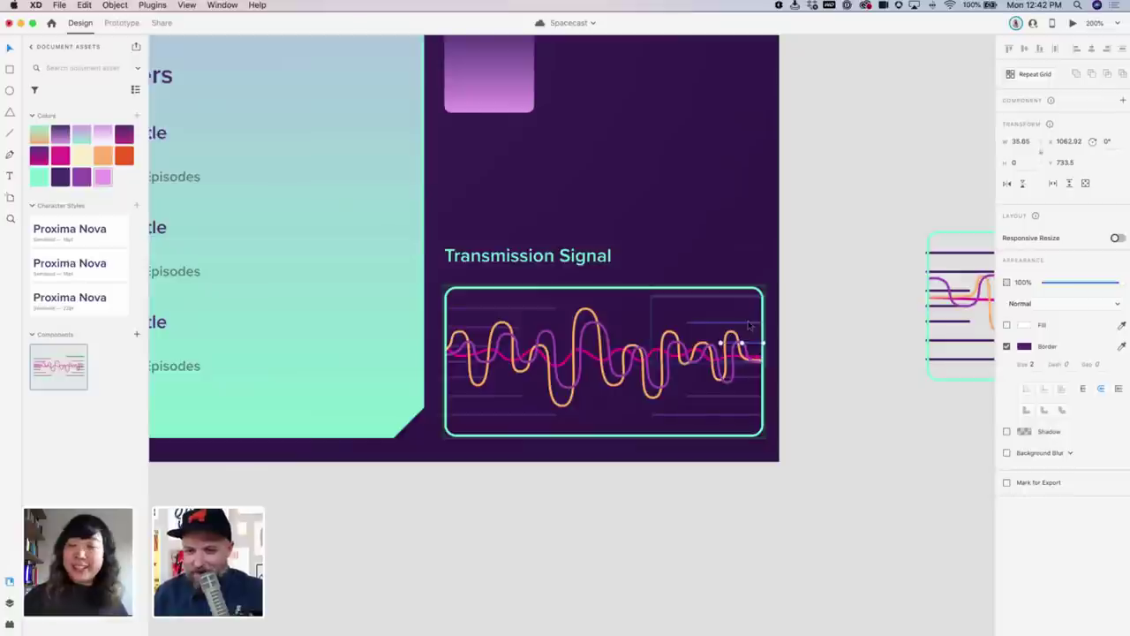
click(749, 325)
key(Down)
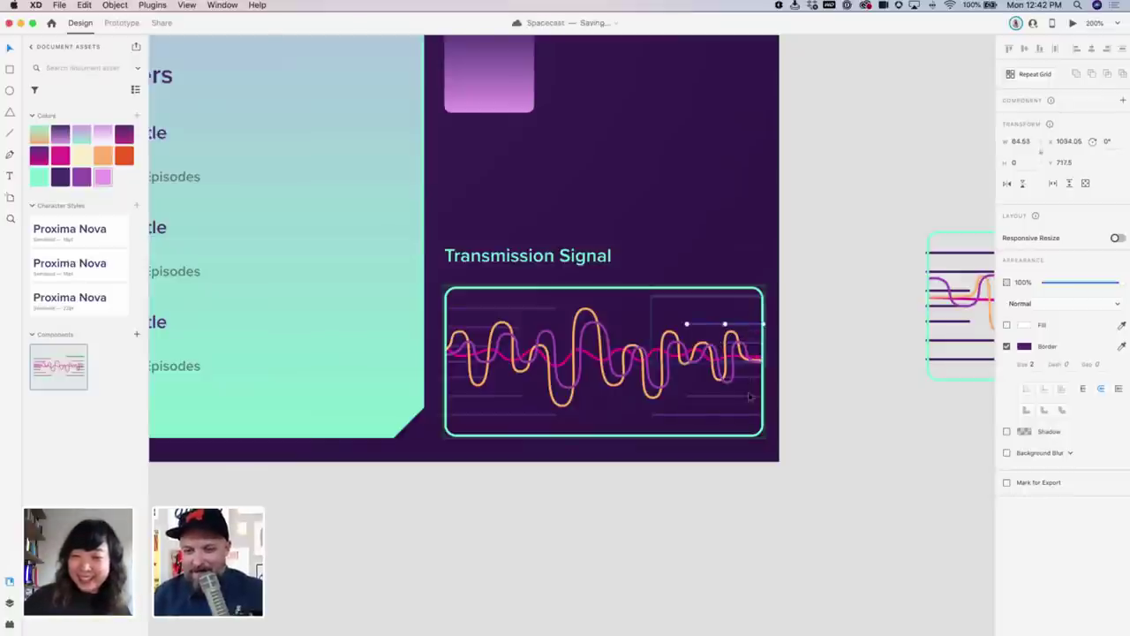
Exit the line group and reselect the whole waveform component
key(Escape)
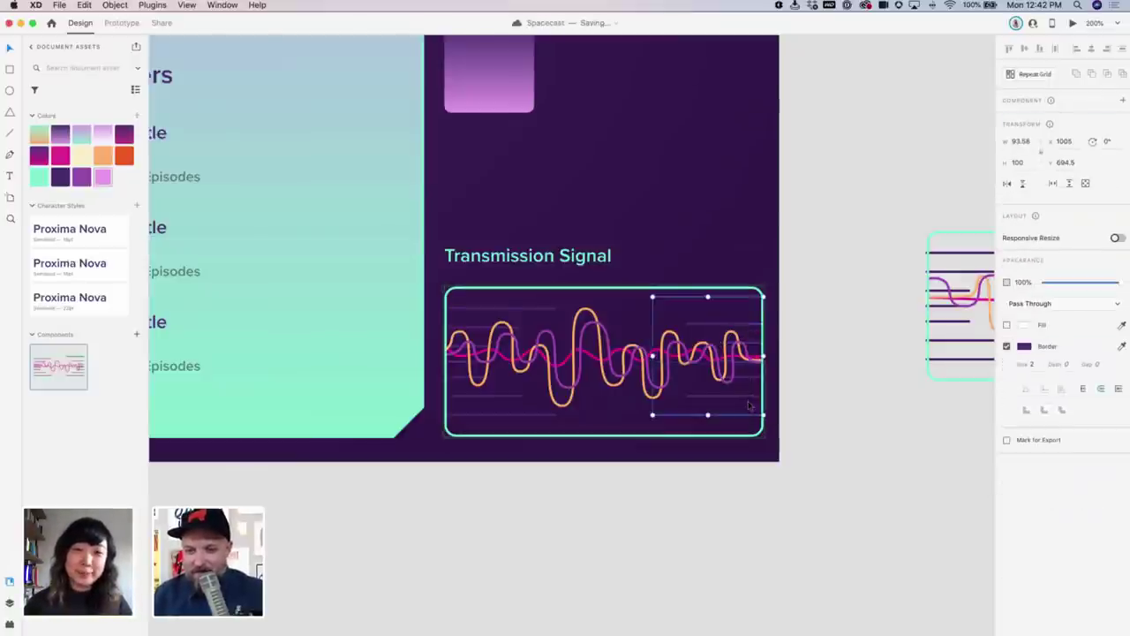
key(Escape)
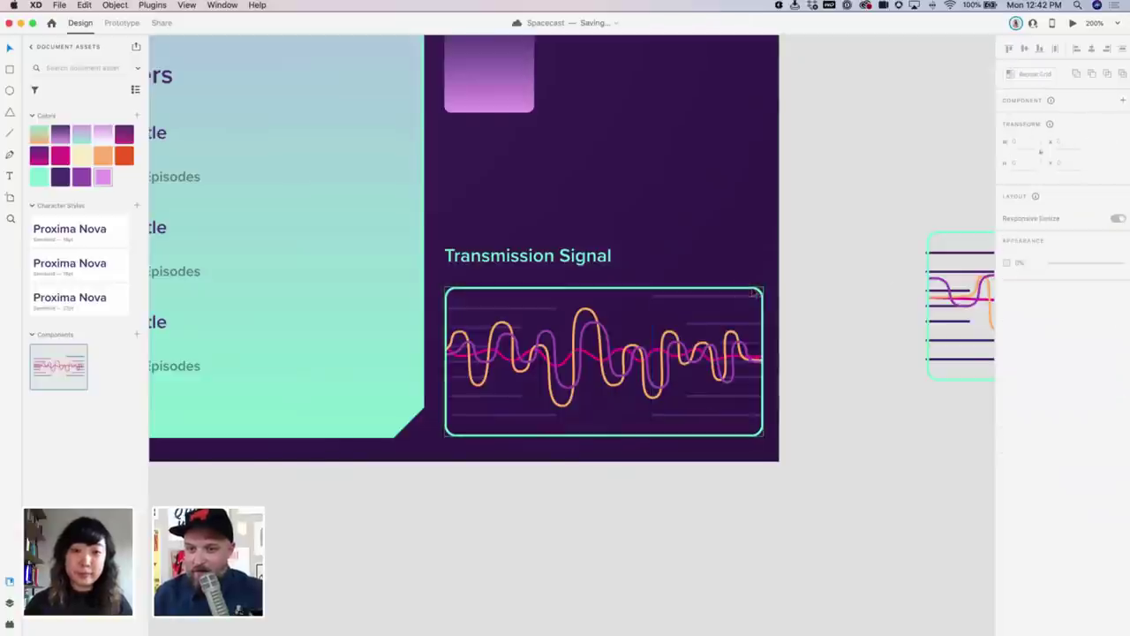
click(757, 291)
key(Return)
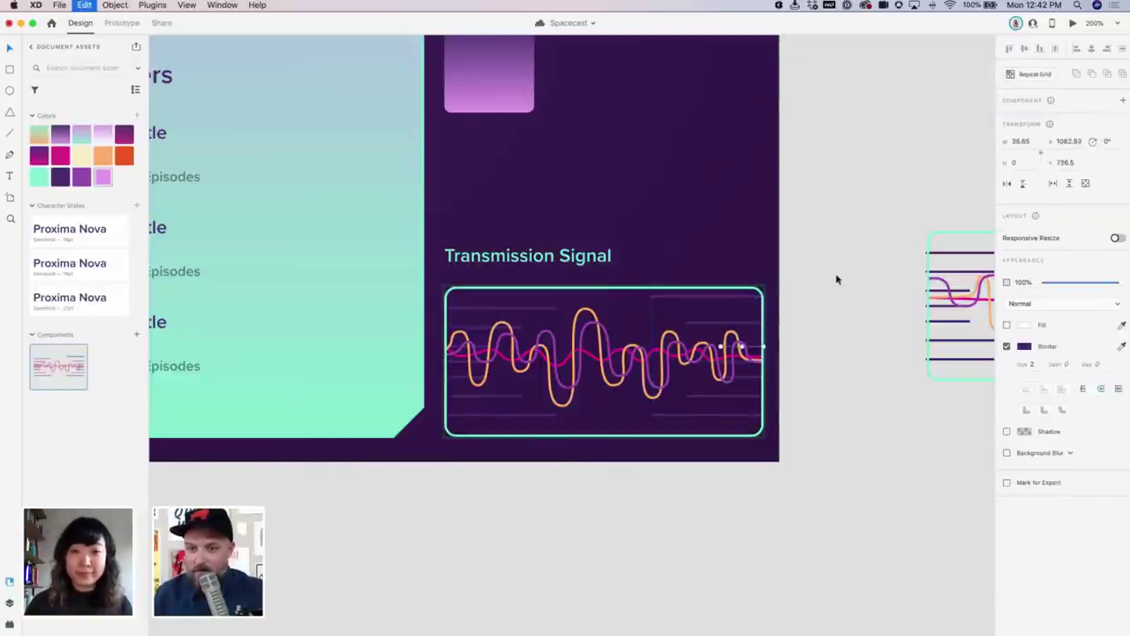
key(Return)
key(Tab)
key(Tab)
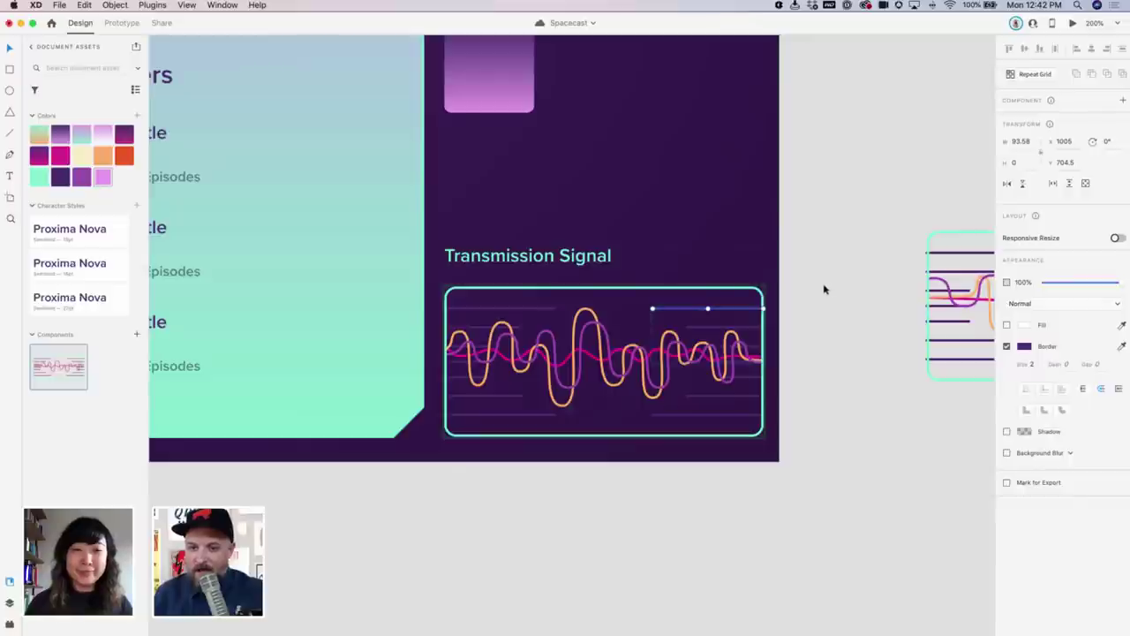
key(Escape)
key(Escape)
key(Escape)
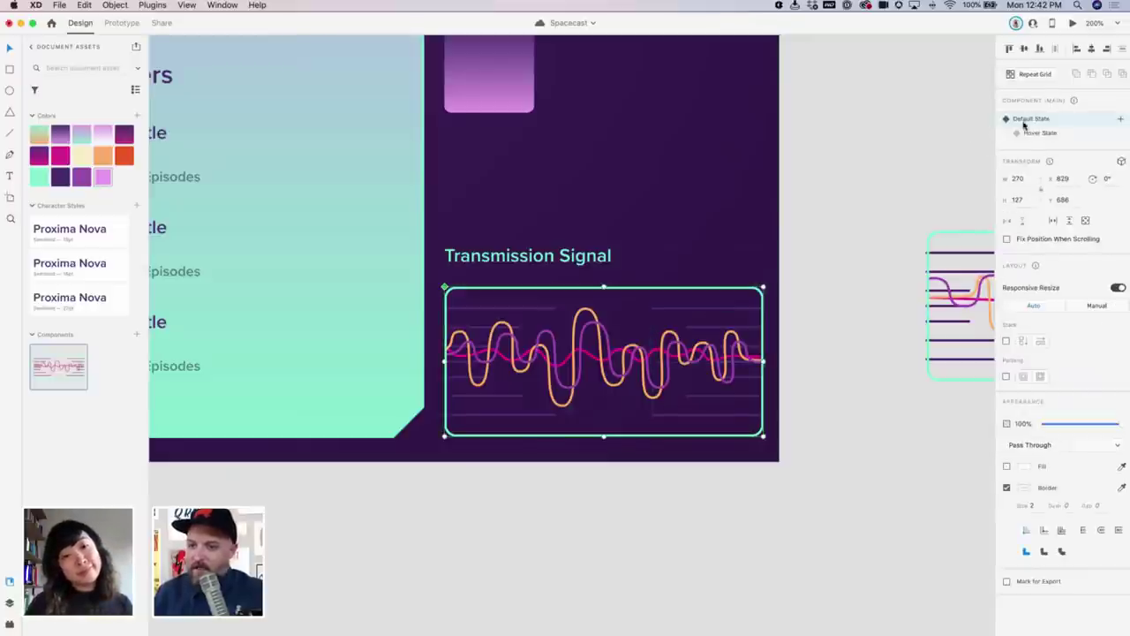
In the waveform's Hover State, set the line group height to 45 and nudge a line up
click(1031, 133)
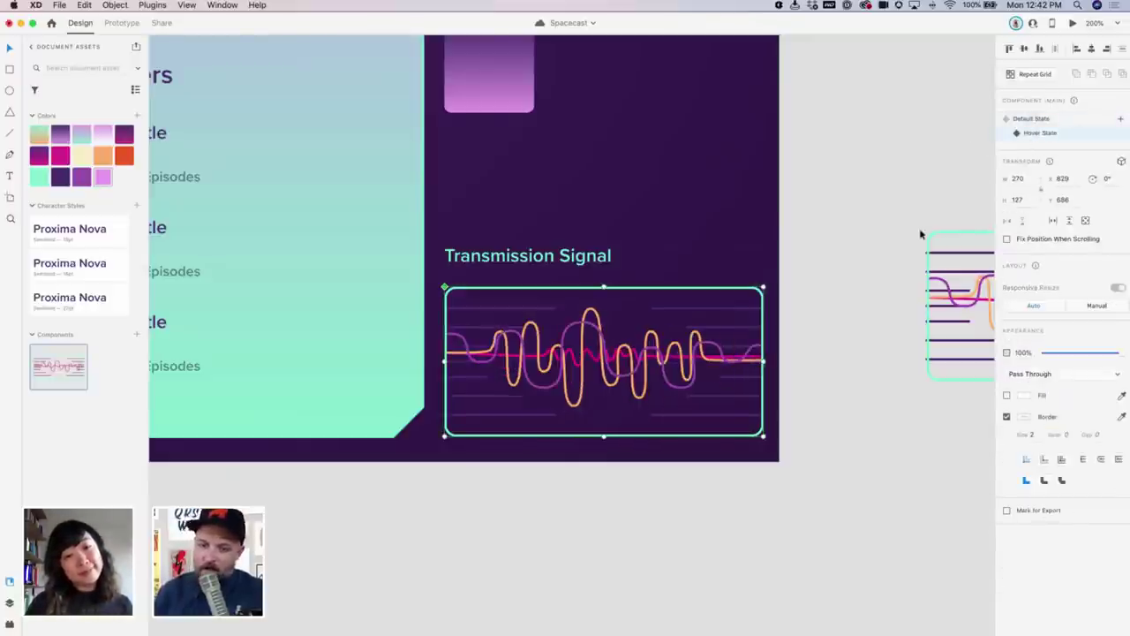
double_click(740, 311)
text(45)
key(Return)
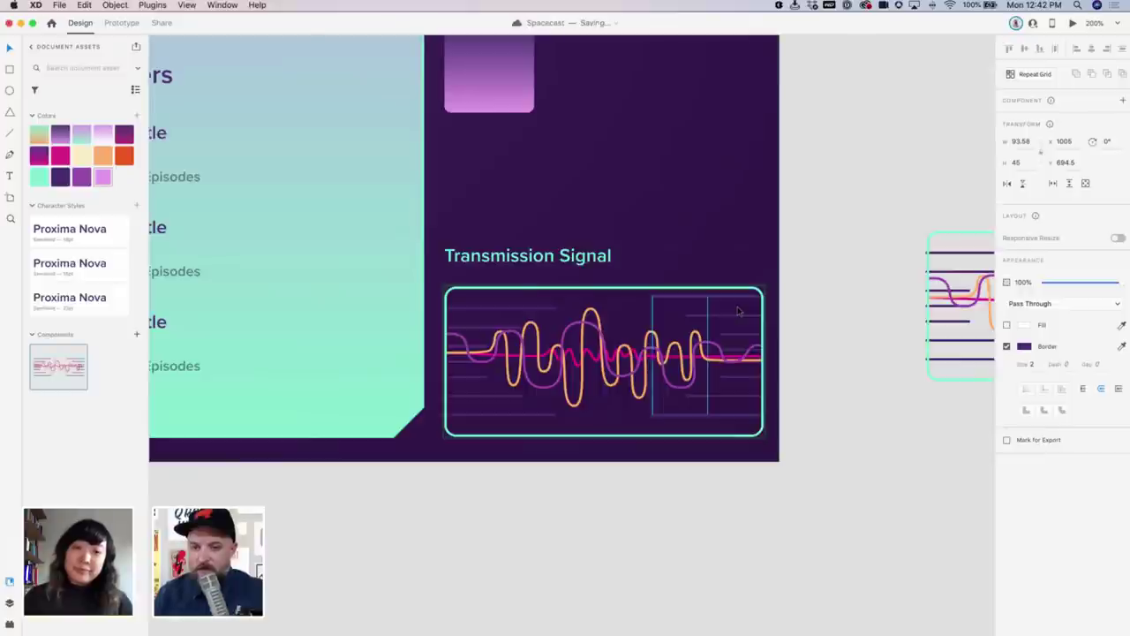
click(742, 311)
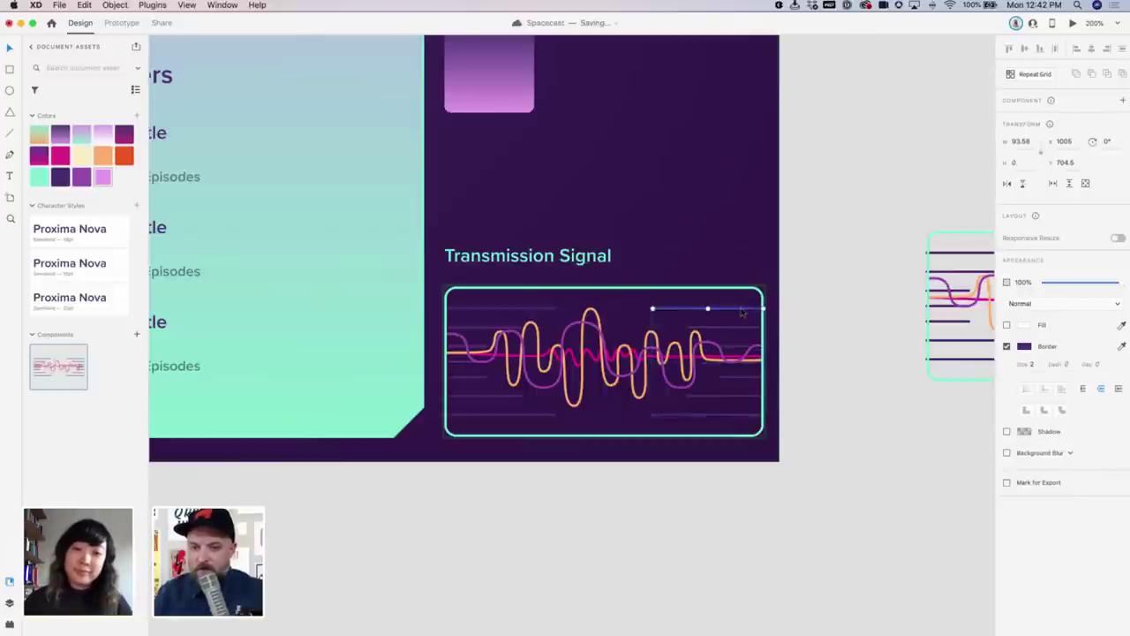
key(Up)
key(Up)
key(Up)
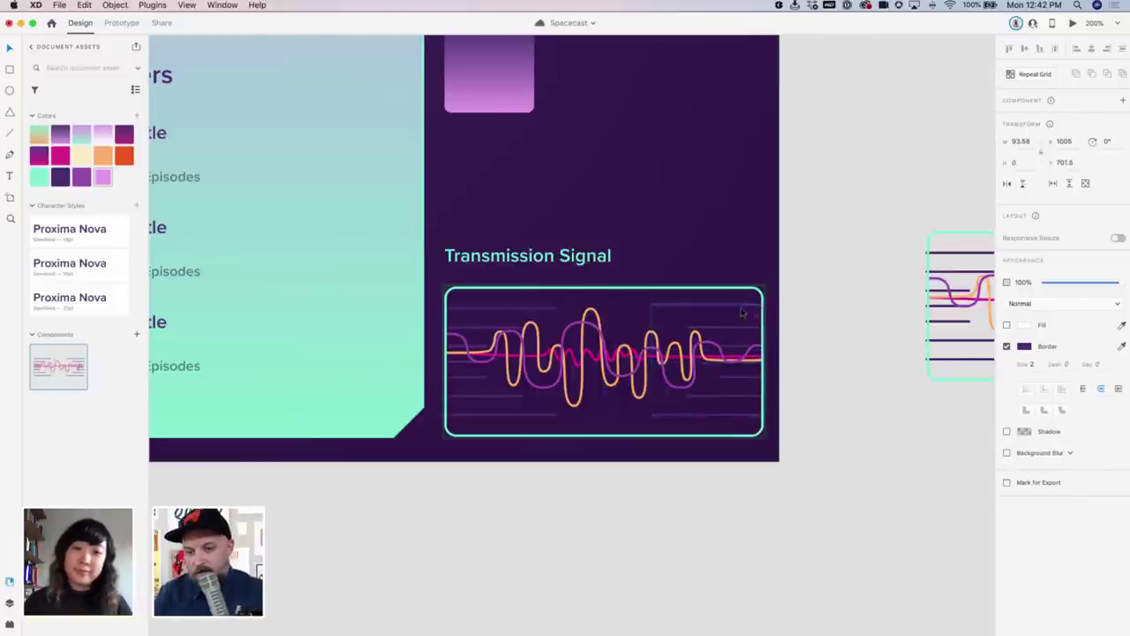
Adjust the short lines and nudge the lower-right group's bottom line down one pixel
click(744, 331)
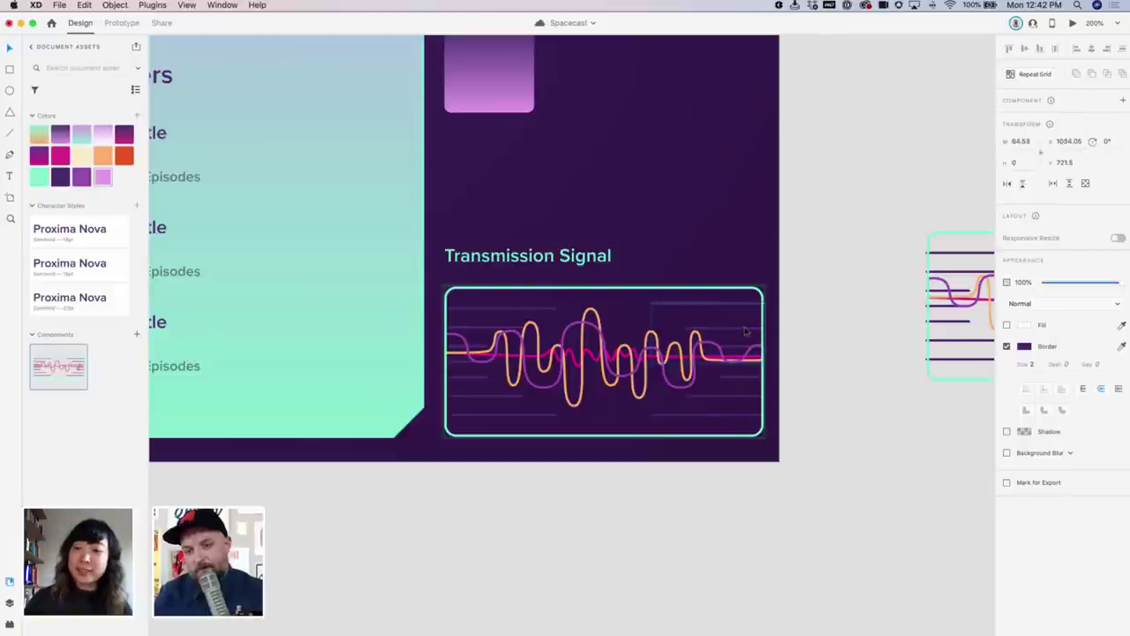
key(Down)
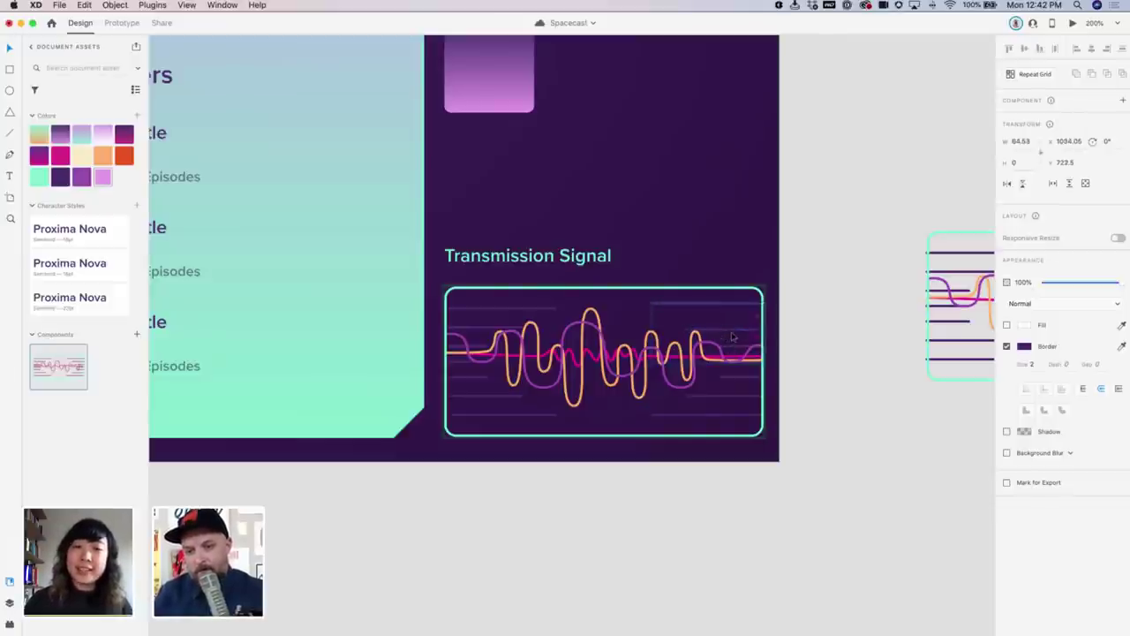
key(Up)
key(Up)
key(Up)
key(Up)
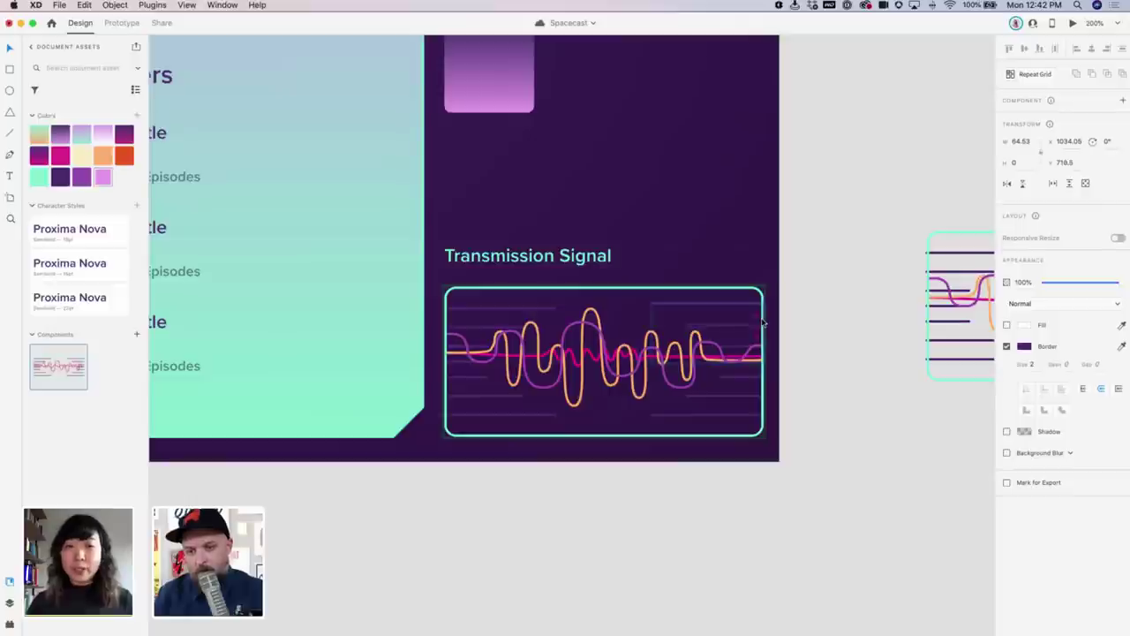
click(733, 348)
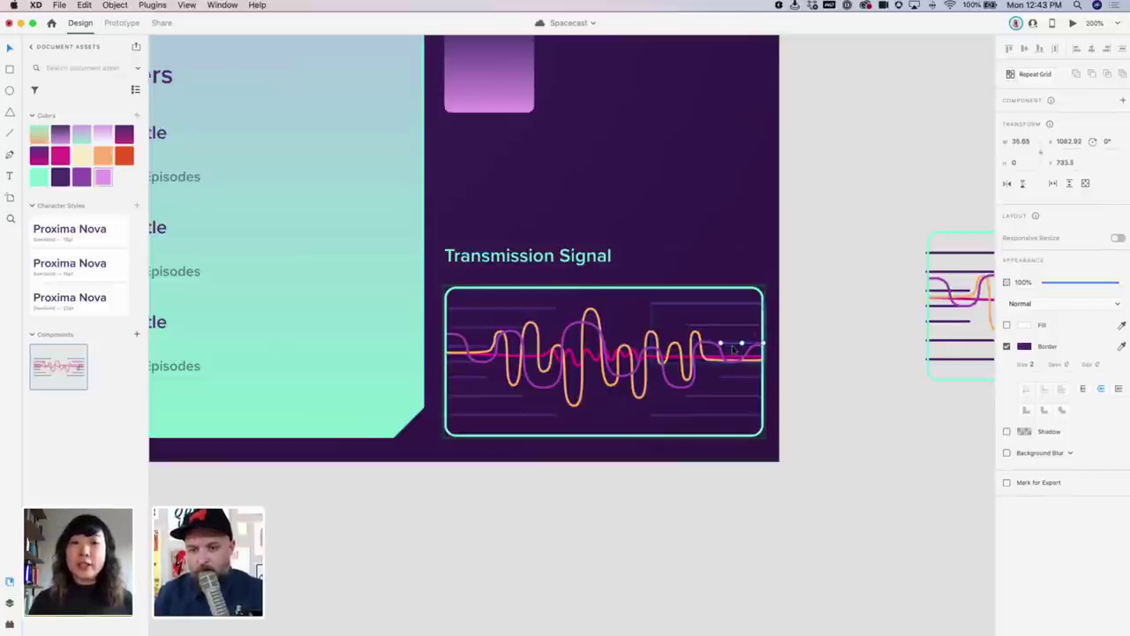
click(734, 417)
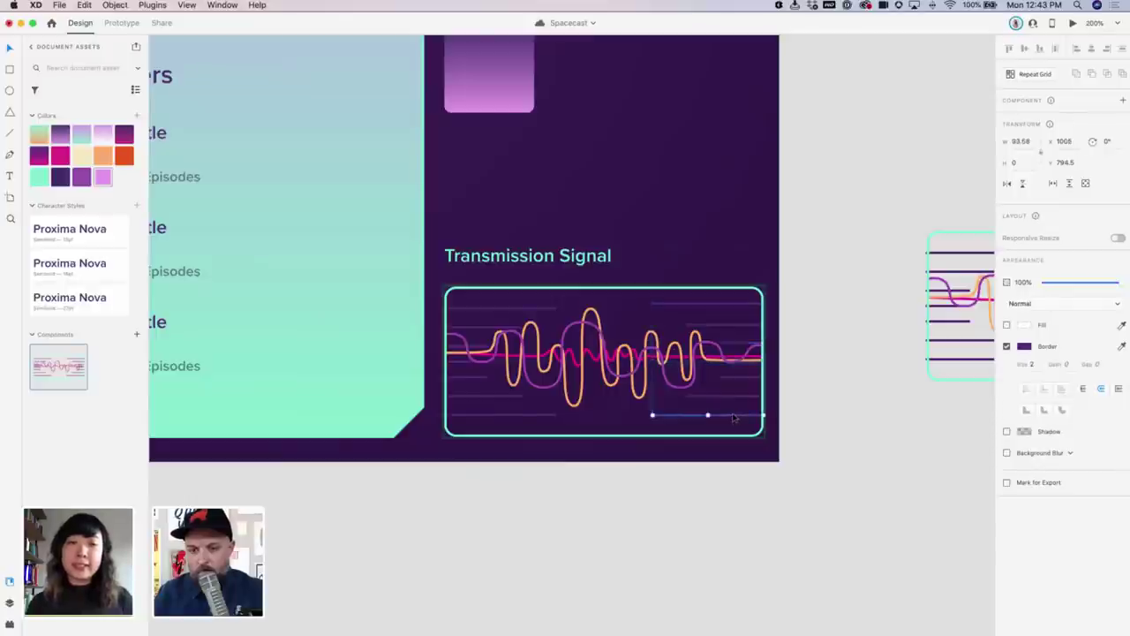
double_click(734, 417)
key(Down)
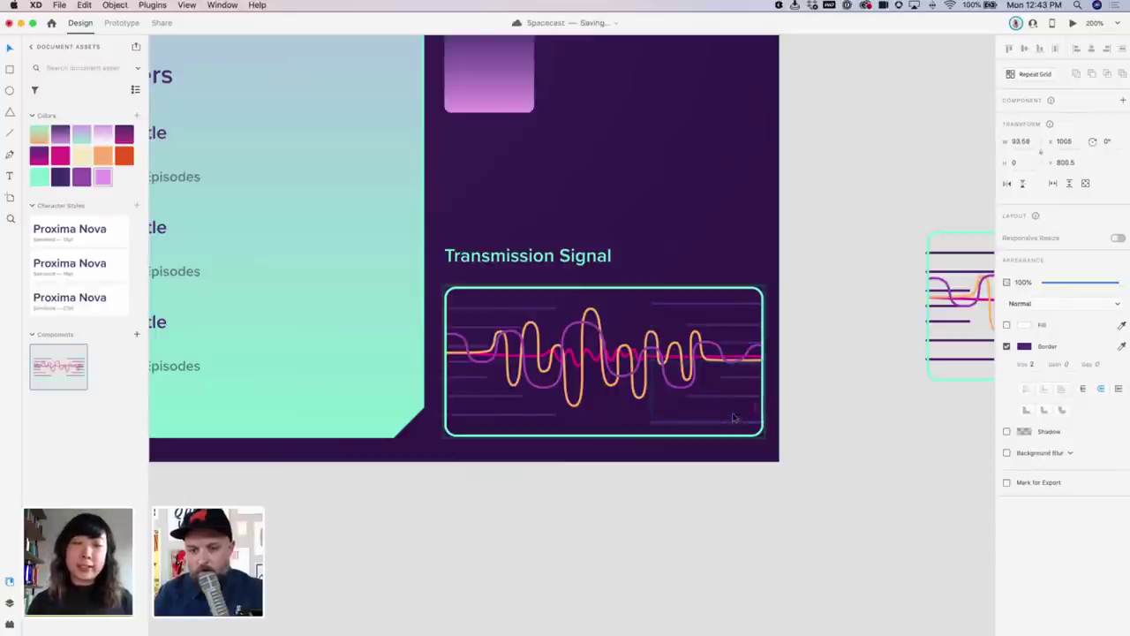
click(738, 400)
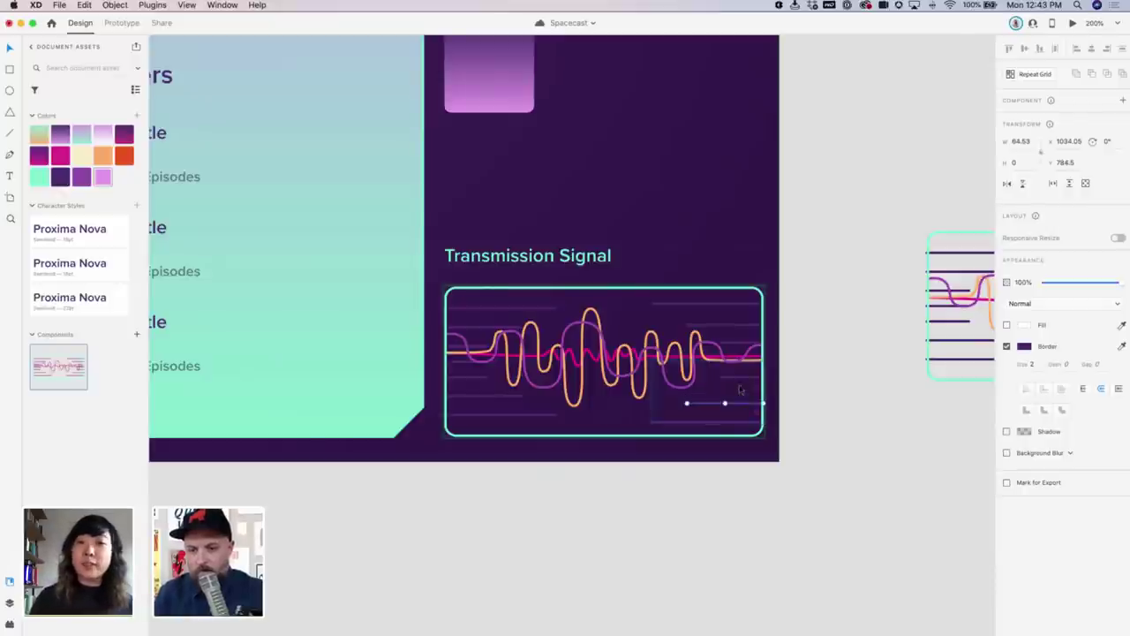
click(740, 379)
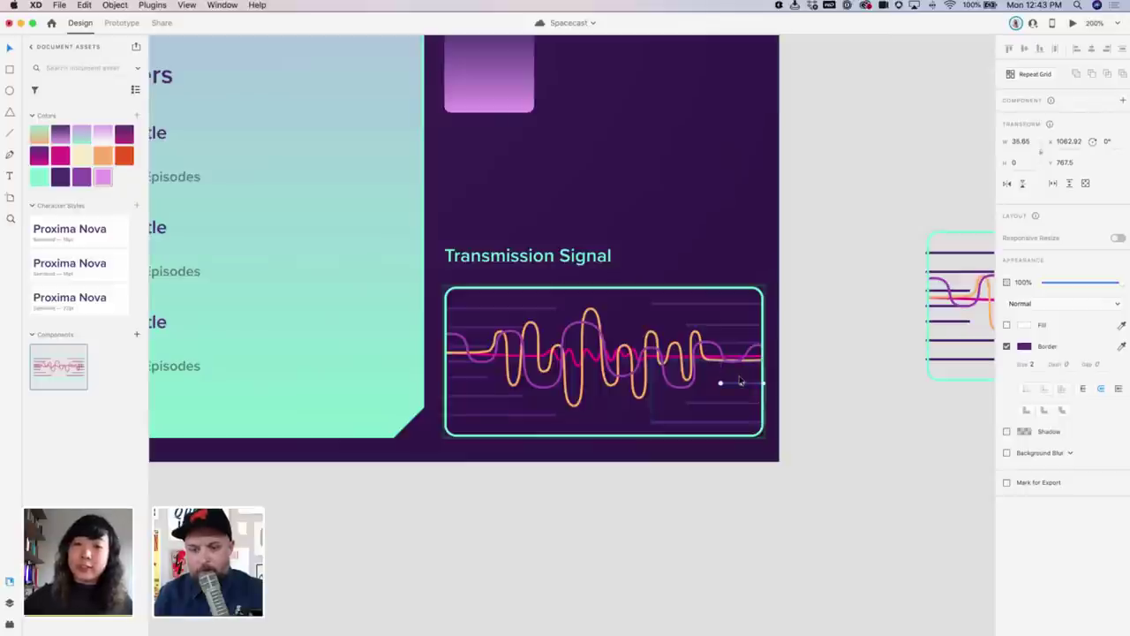
In the left line group, nudge the top line and two shorter lines upward
click(542, 310)
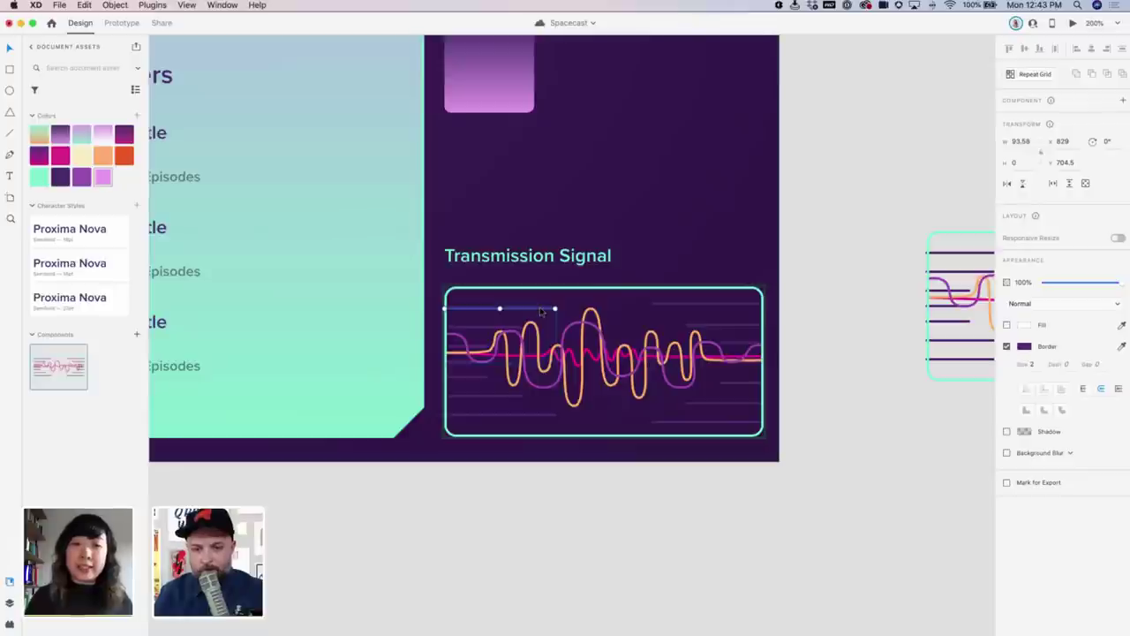
double_click(542, 311)
key(Up)
key(Up)
key(Up)
key(Up)
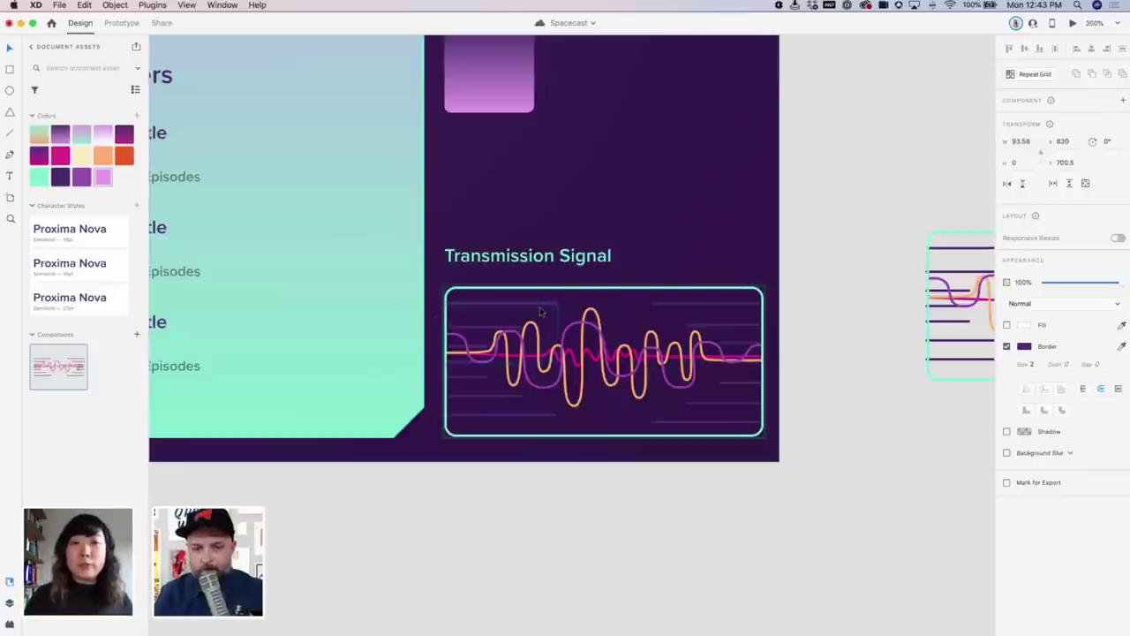
scroll(530, 322, right, 1)
scroll(530, 323, right, 1)
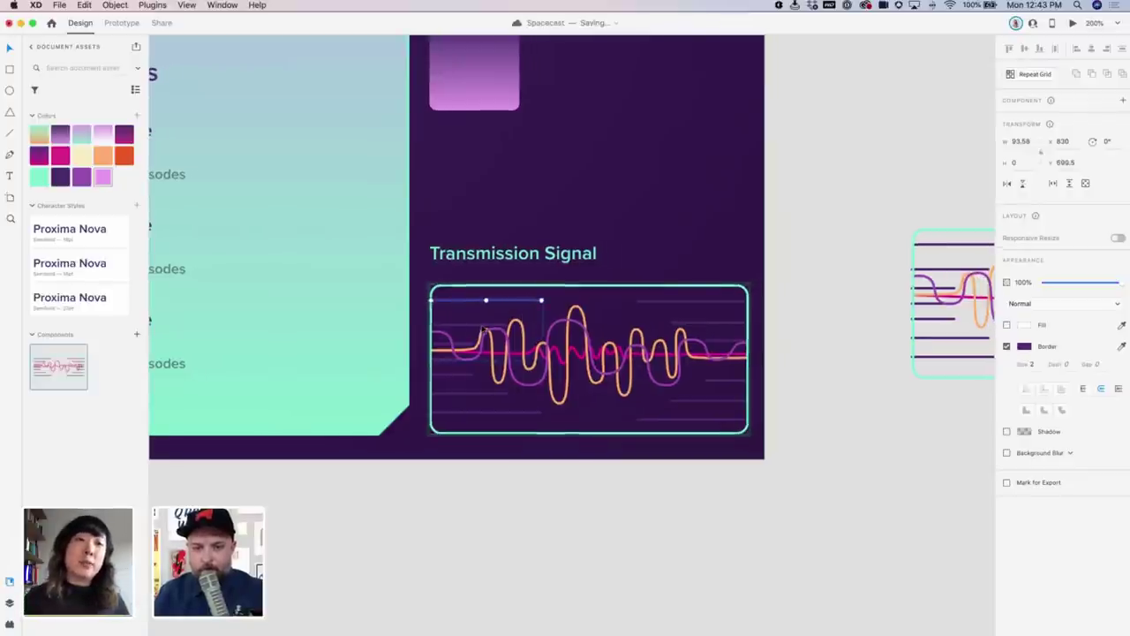
click(482, 327)
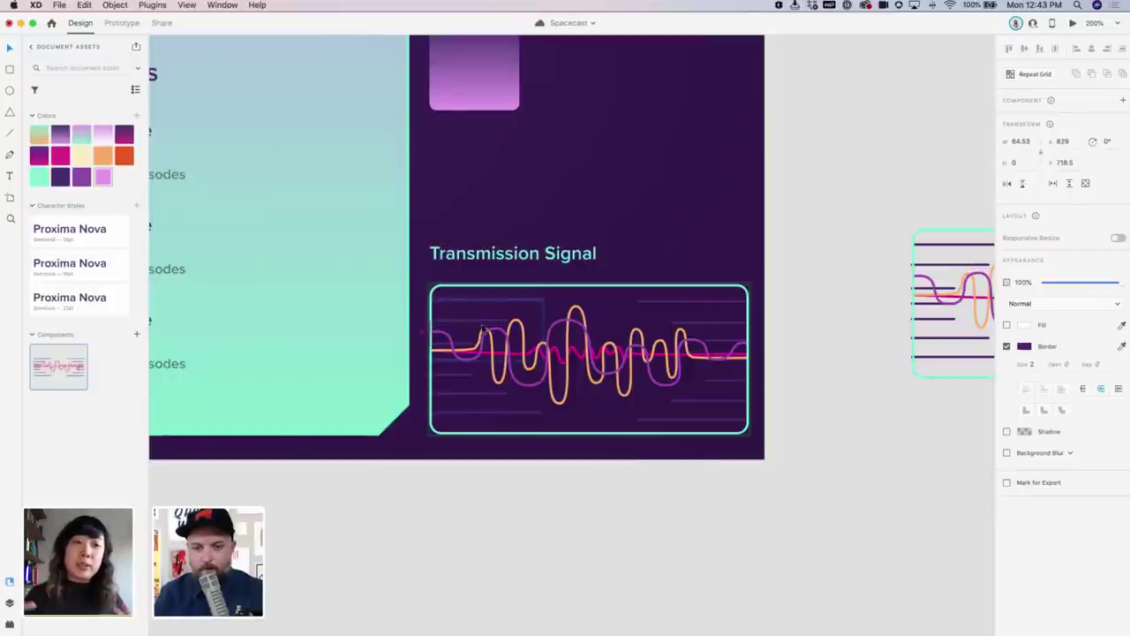
key(Up)
click(469, 344)
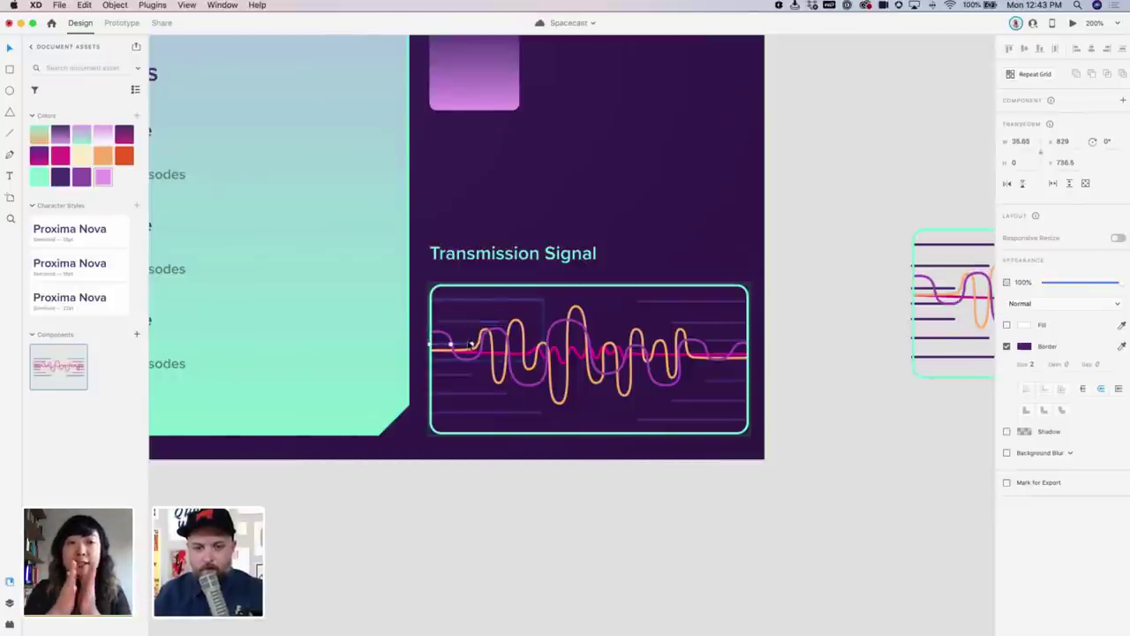
key(Up)
key(Up)
key(Up)
key(Up)
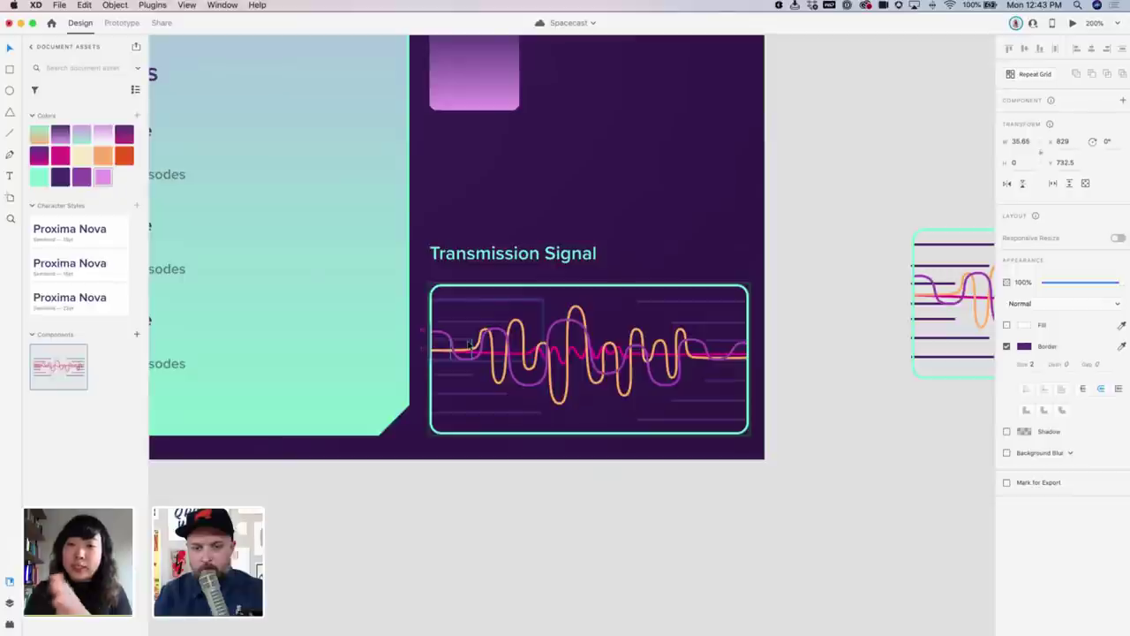
Drag two lower lines in the left group slightly down to stagger them
click(484, 396)
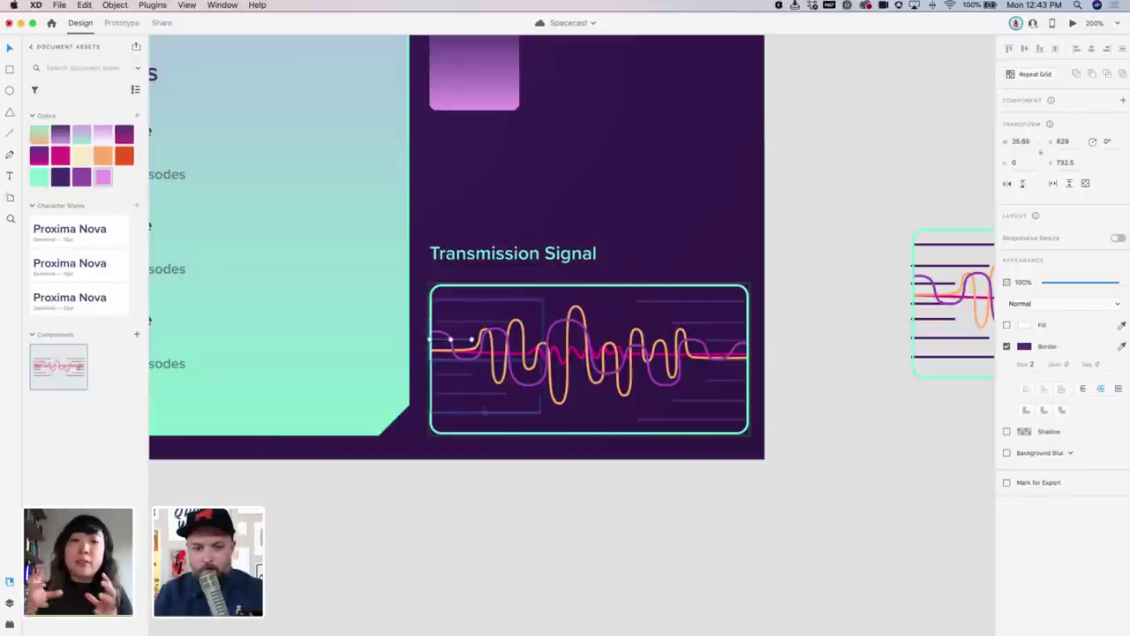
double_click(493, 413)
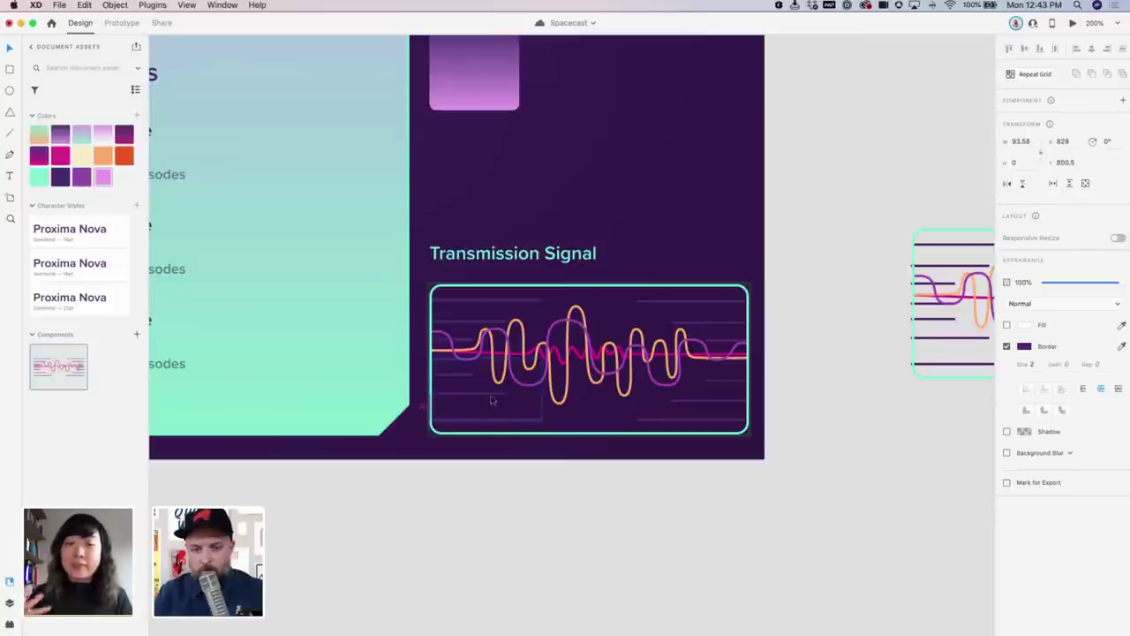
click(494, 395)
drag(494, 396, 493, 399)
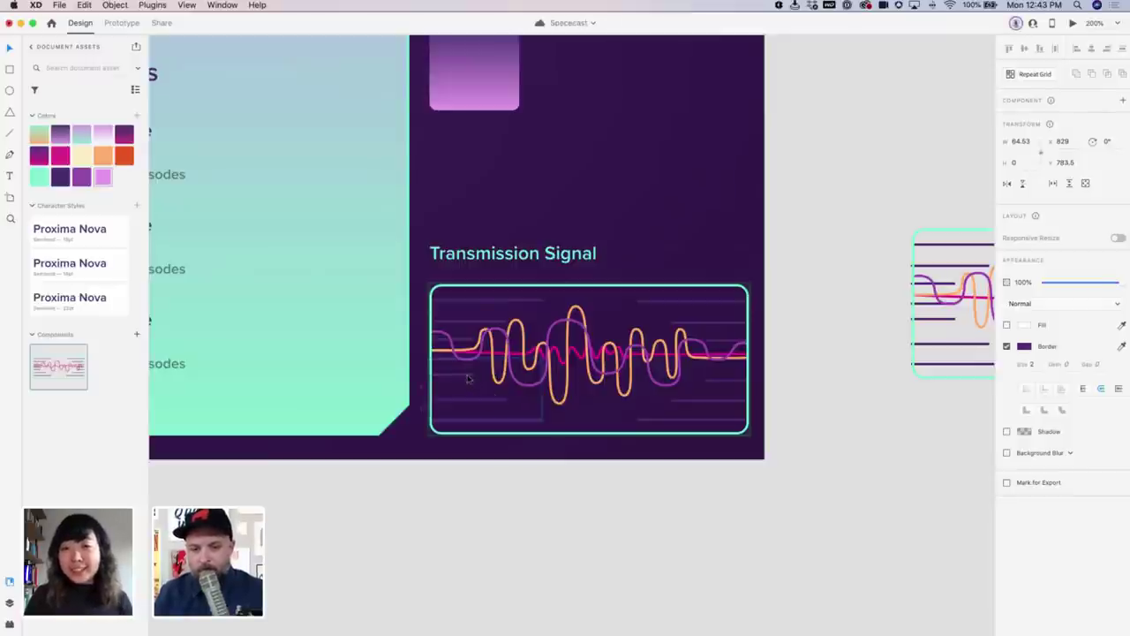
click(470, 376)
drag(471, 377, 471, 379)
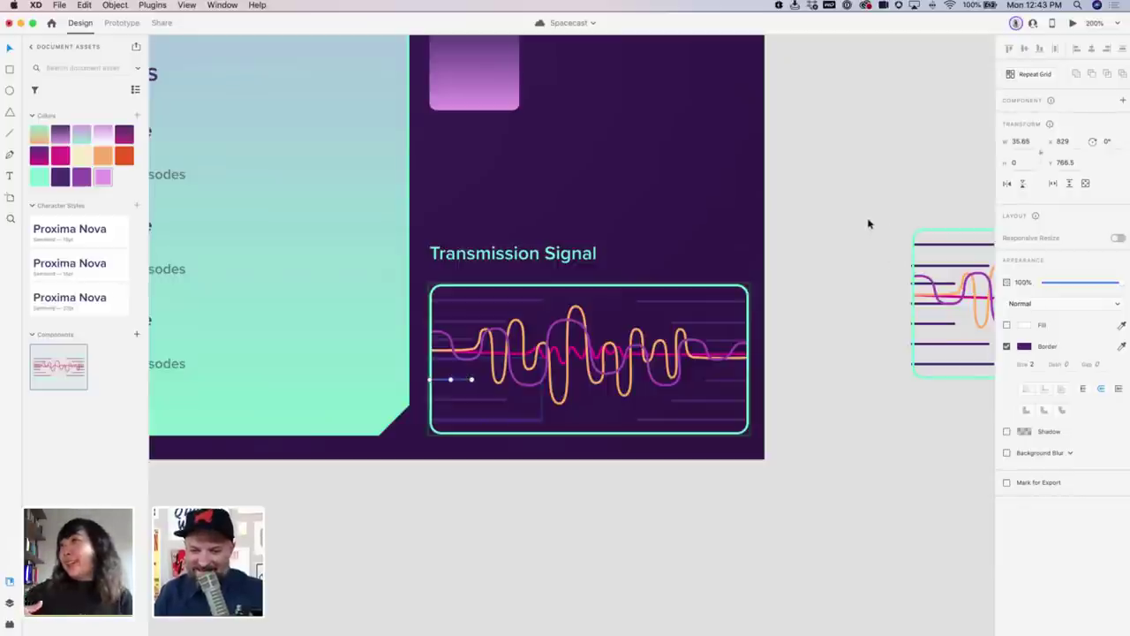
Preview the dashboard, show the waveform's default state, and move the preview window up and right
click(1073, 23)
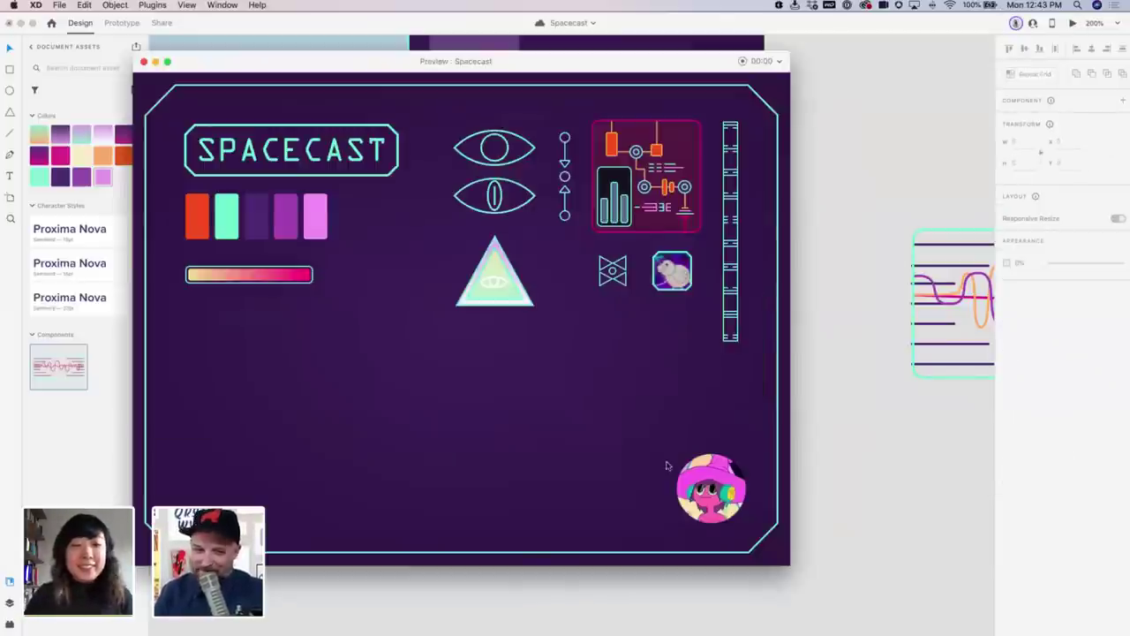
key(super+w)
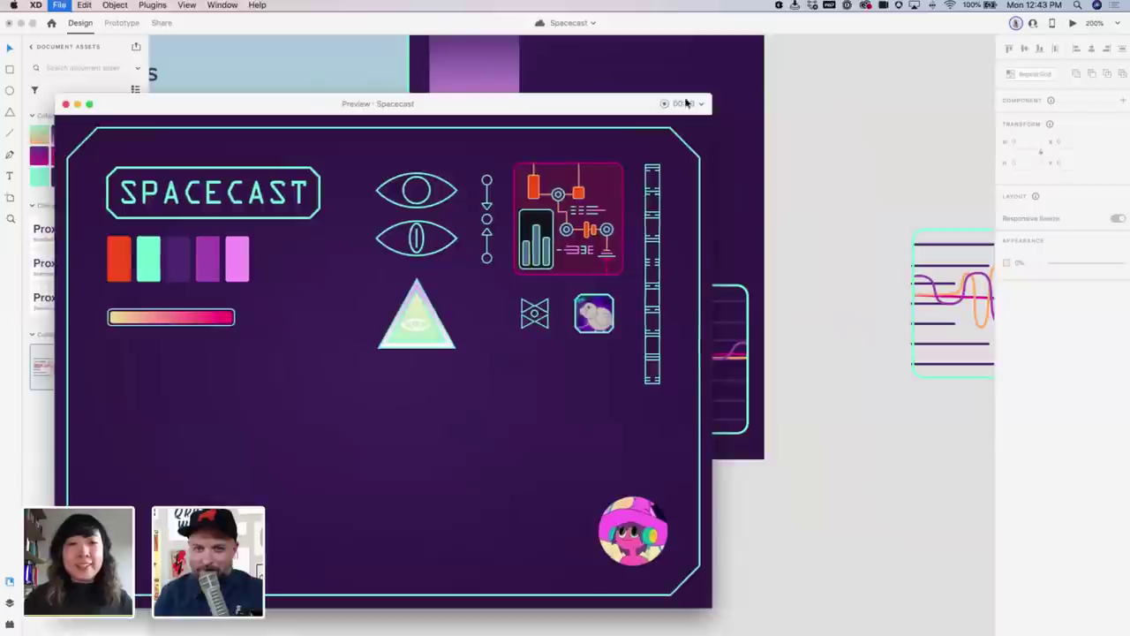
click(1073, 22)
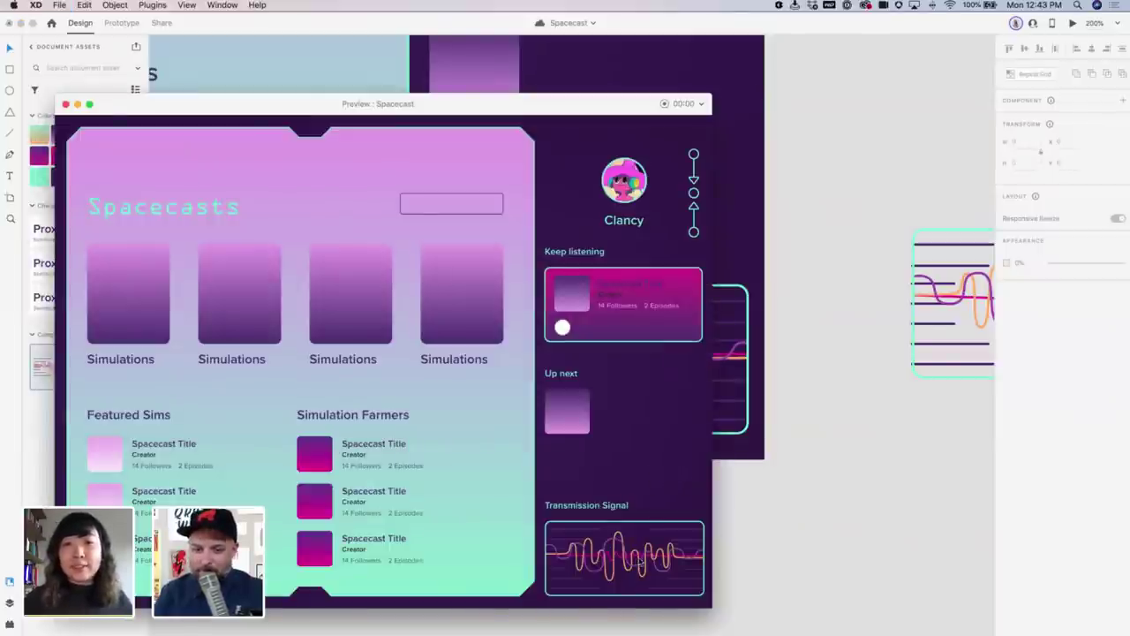
click(726, 436)
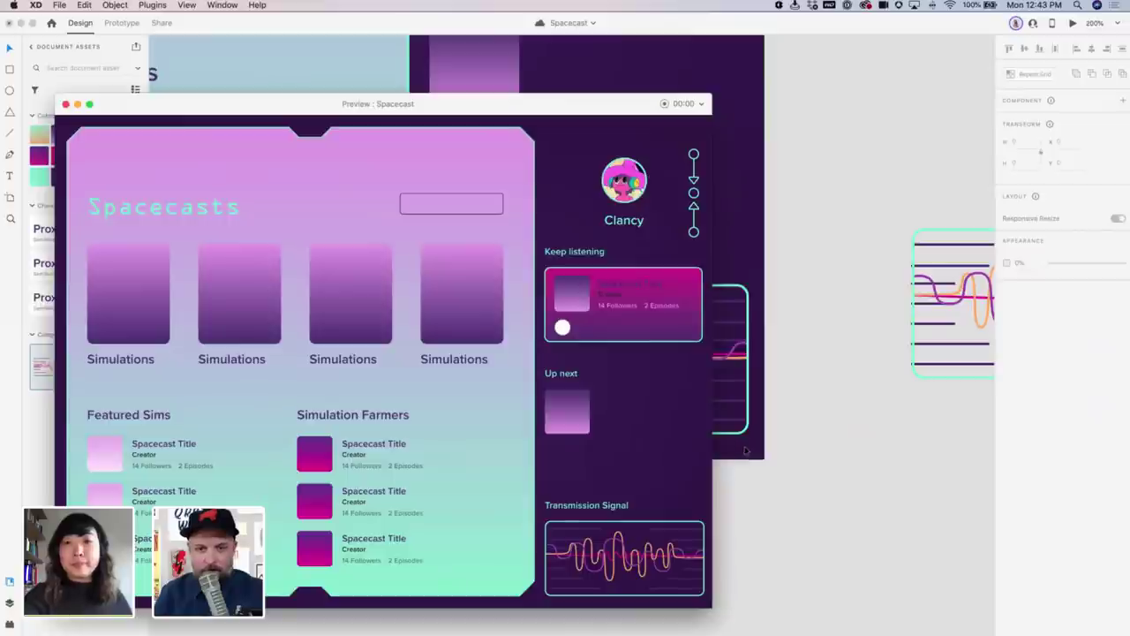
click(751, 326)
click(1043, 119)
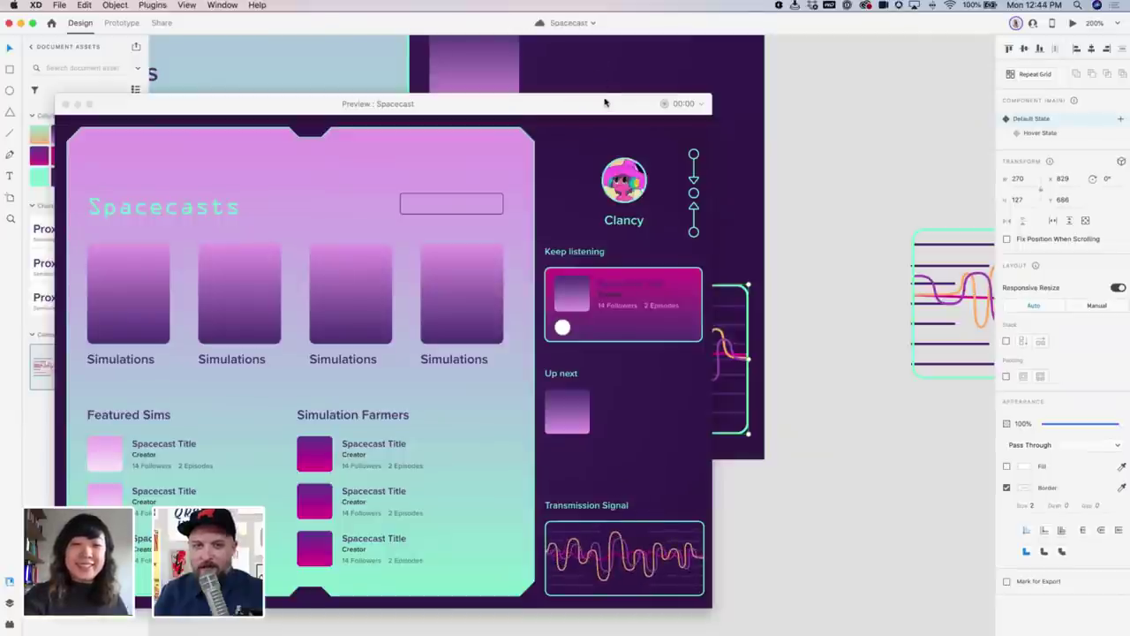
drag(608, 103, 651, 46)
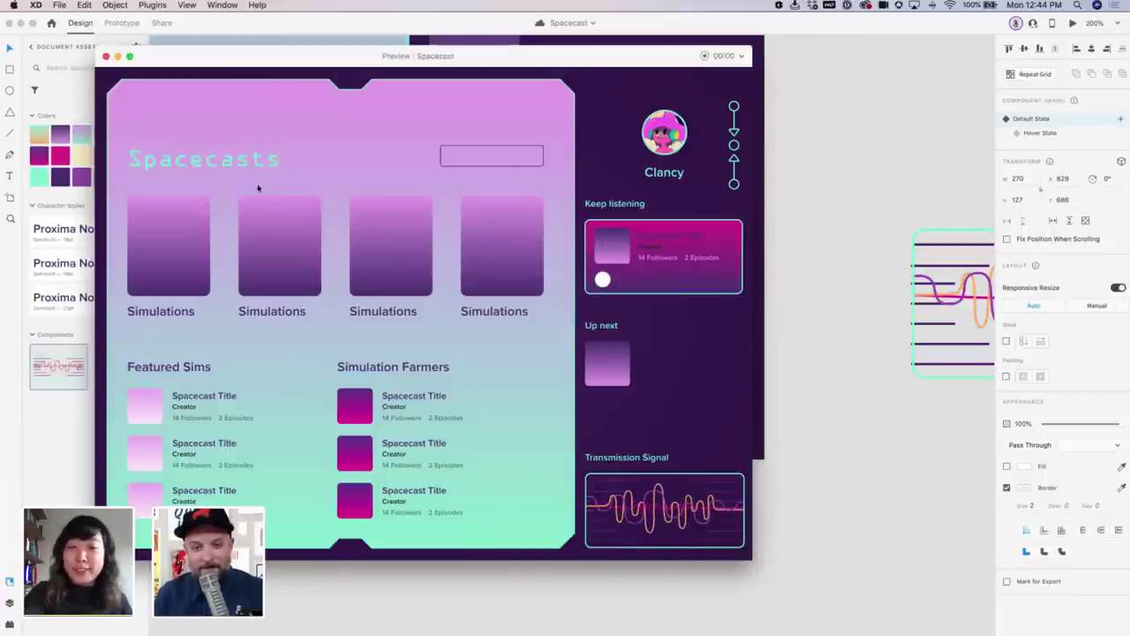
Close the preview and zoom out to see all artboards
click(104, 57)
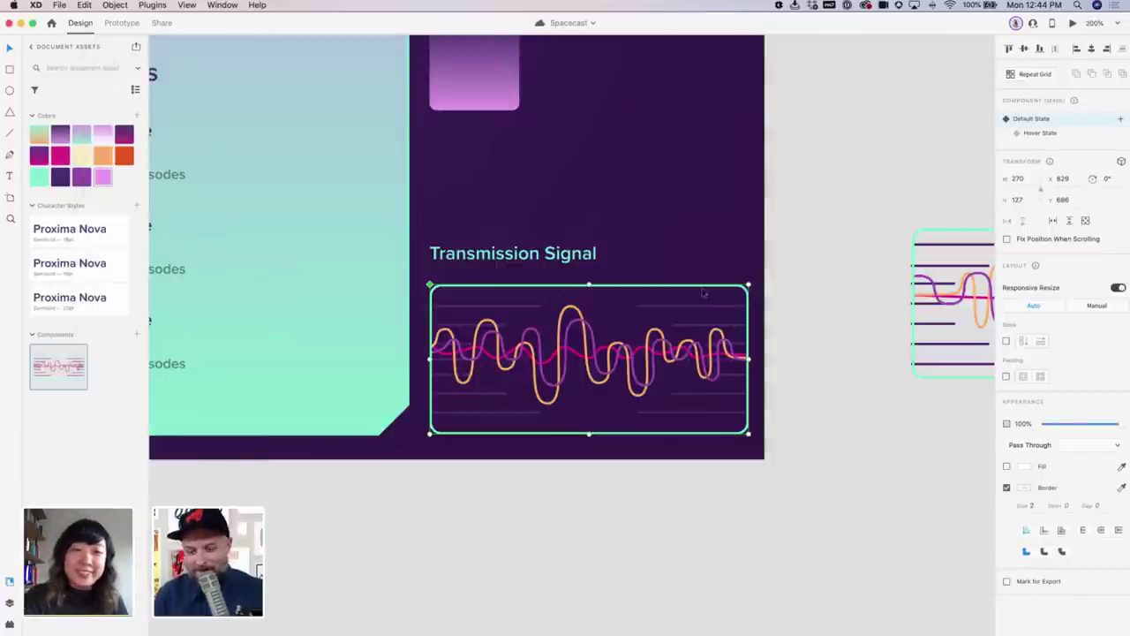
key(super+1)
scroll(707, 309, down, 3)
scroll(671, 283, right, 3)
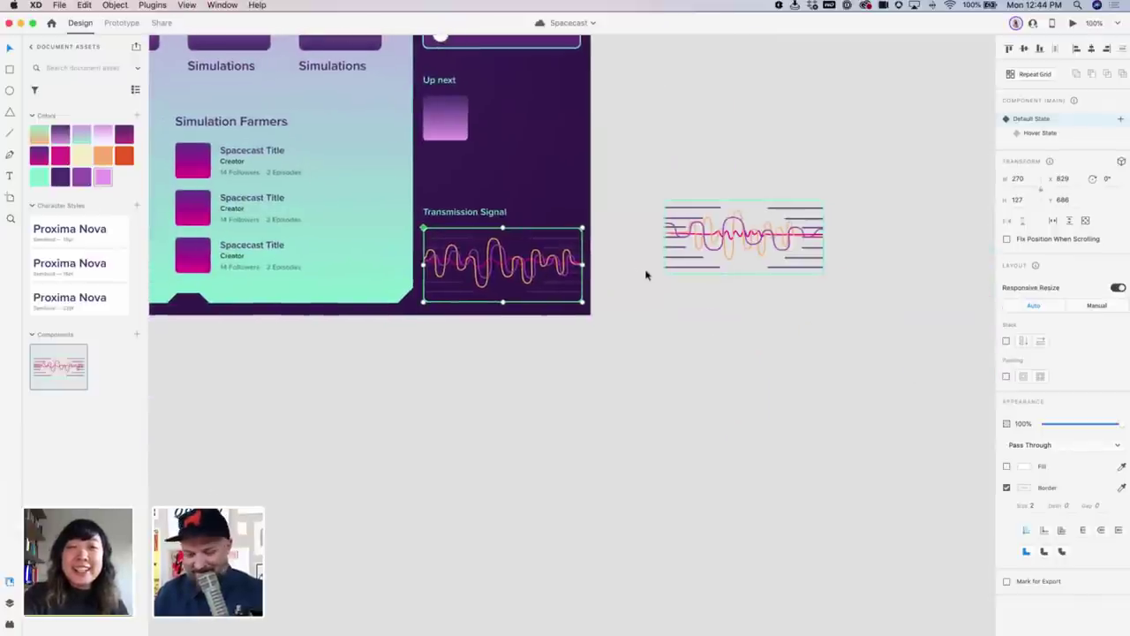
key(super+minus)
key(super+minus)
Duplicate iPad Pro 10.5in – 3 as – 4 and delete everything but the waveform
click(397, 159)
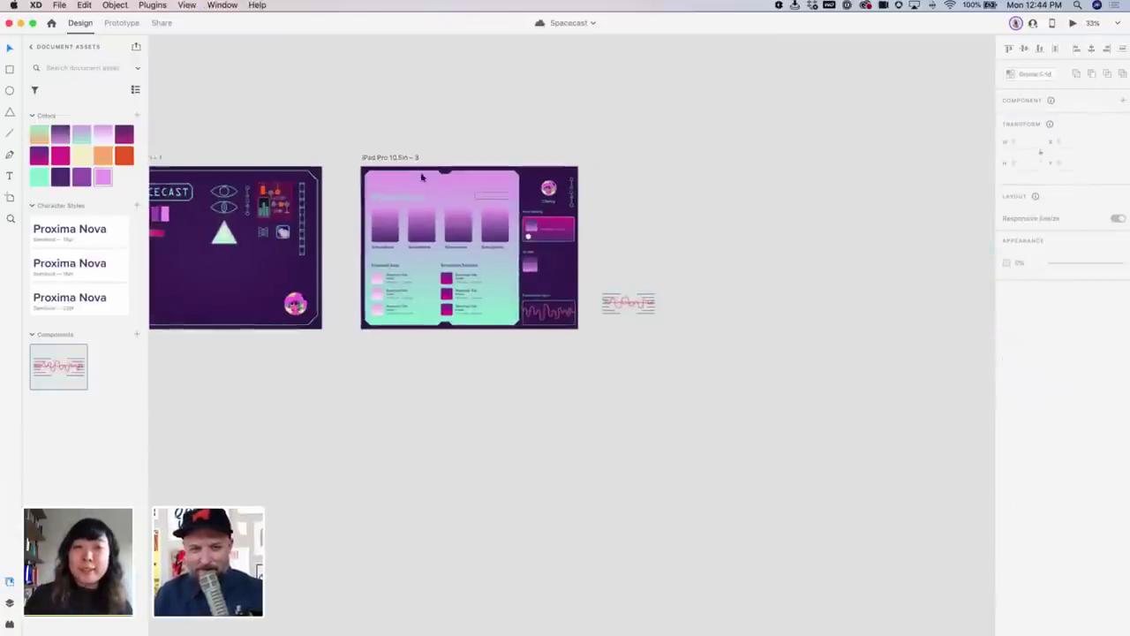
drag(396, 159, 479, 348)
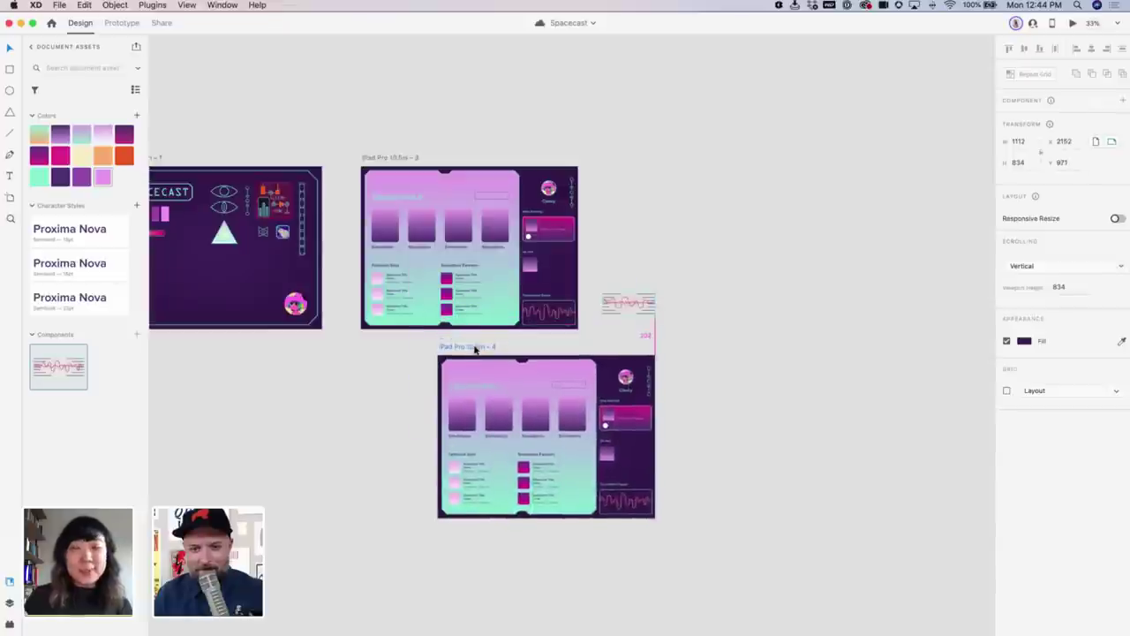
click(657, 448)
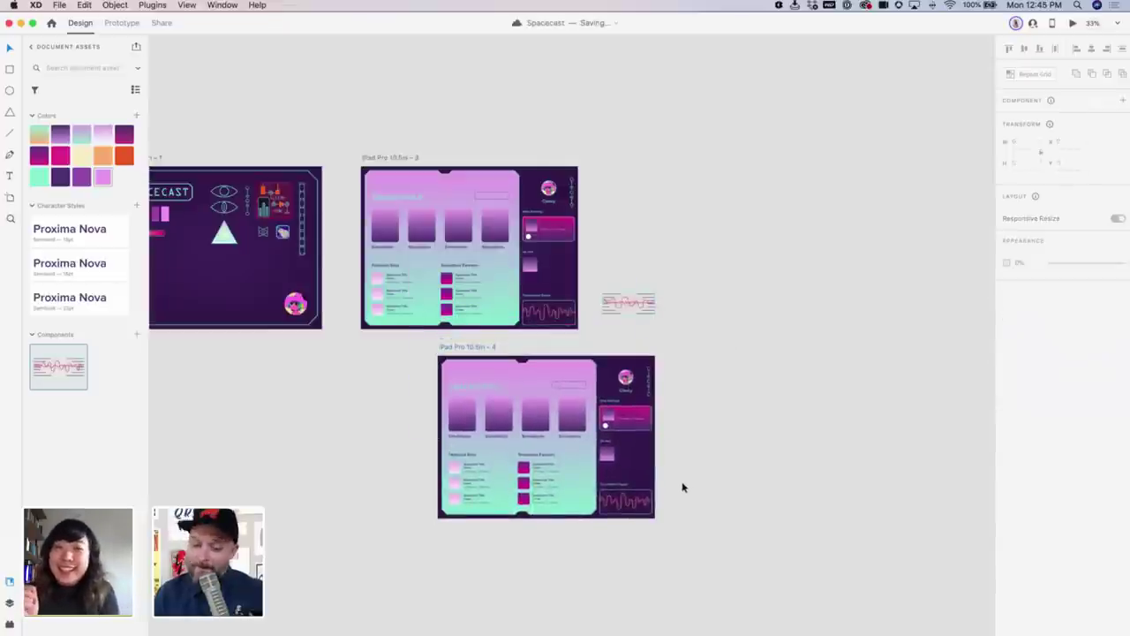
drag(681, 487, 422, 371)
key(Delete)
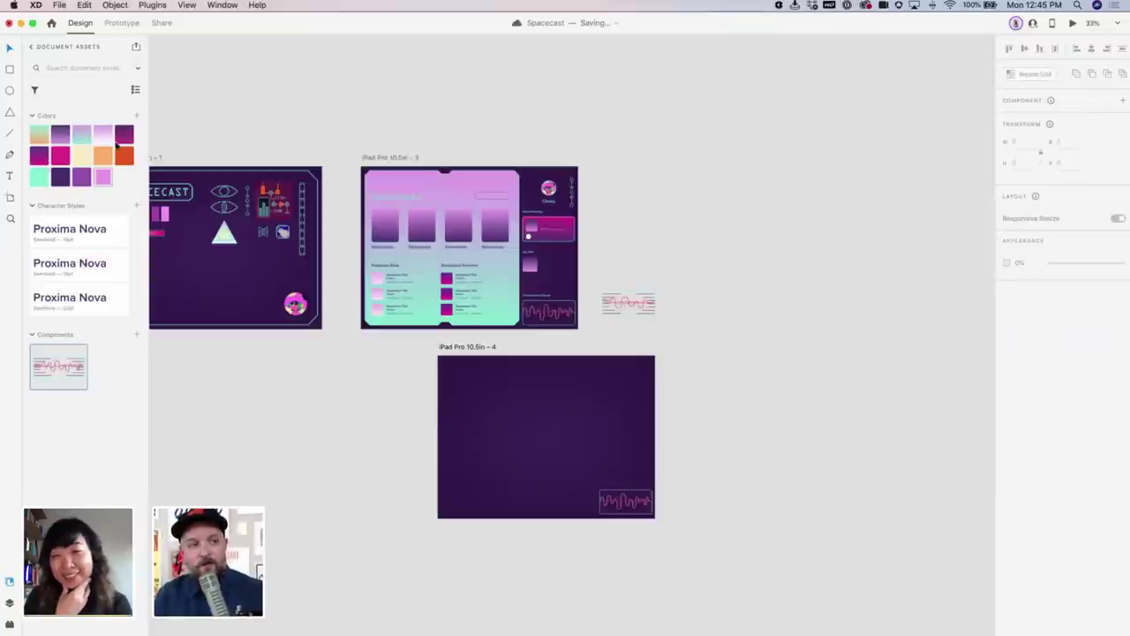
drag(580, 452, 483, 375)
Shrink the iPad Pro 10.5in – 4 artboard to 302 × 165 around the waveform
key(z)
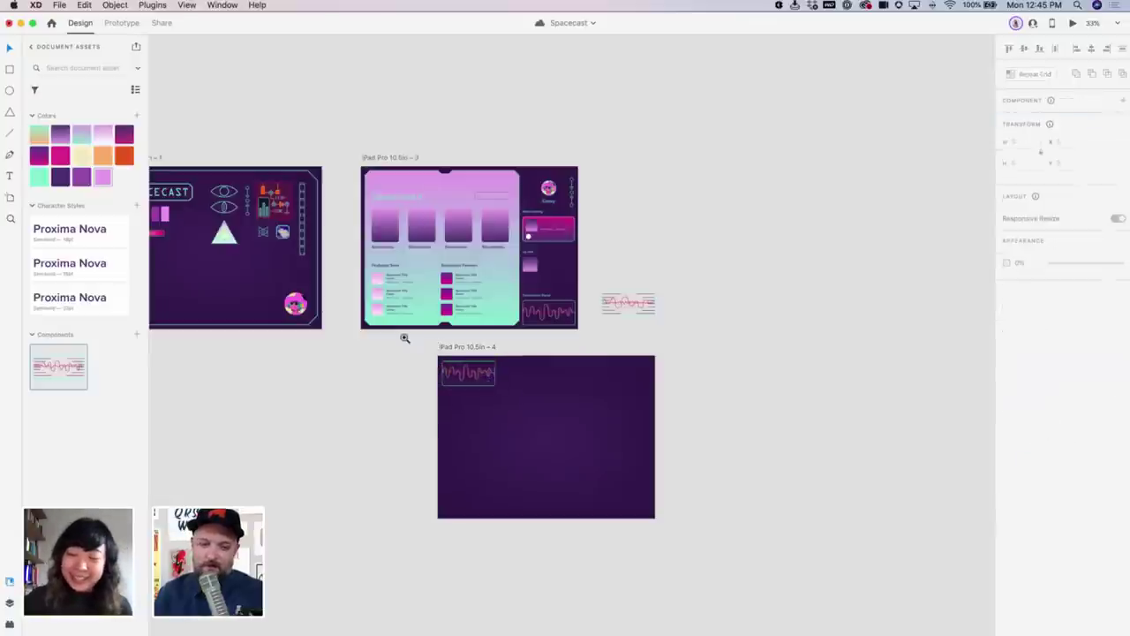
drag(403, 335, 743, 501)
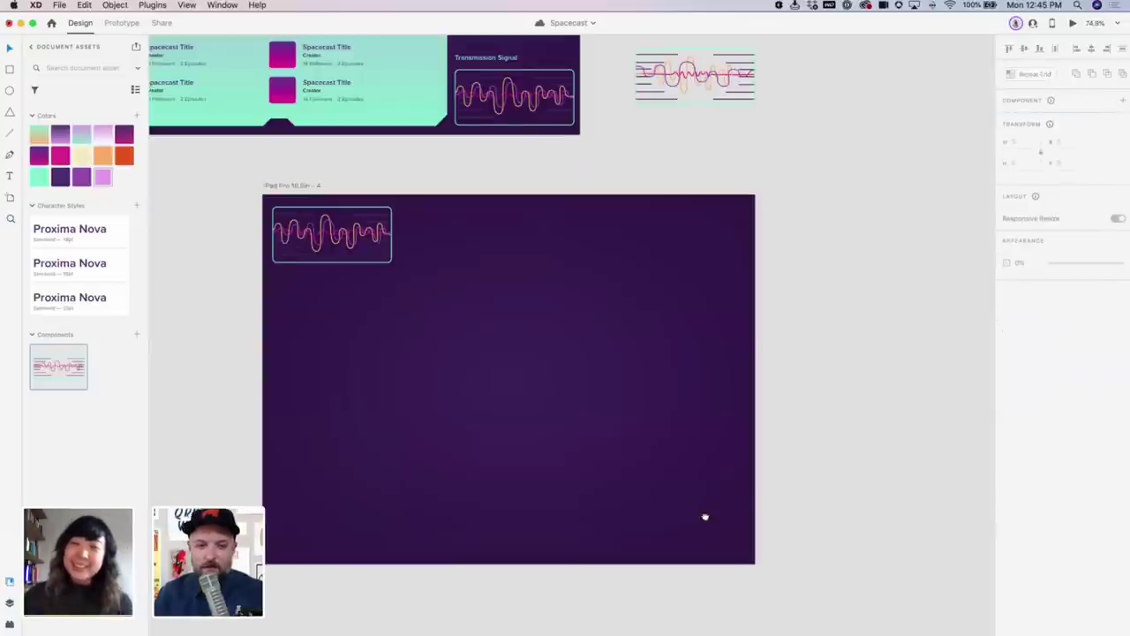
click(308, 183)
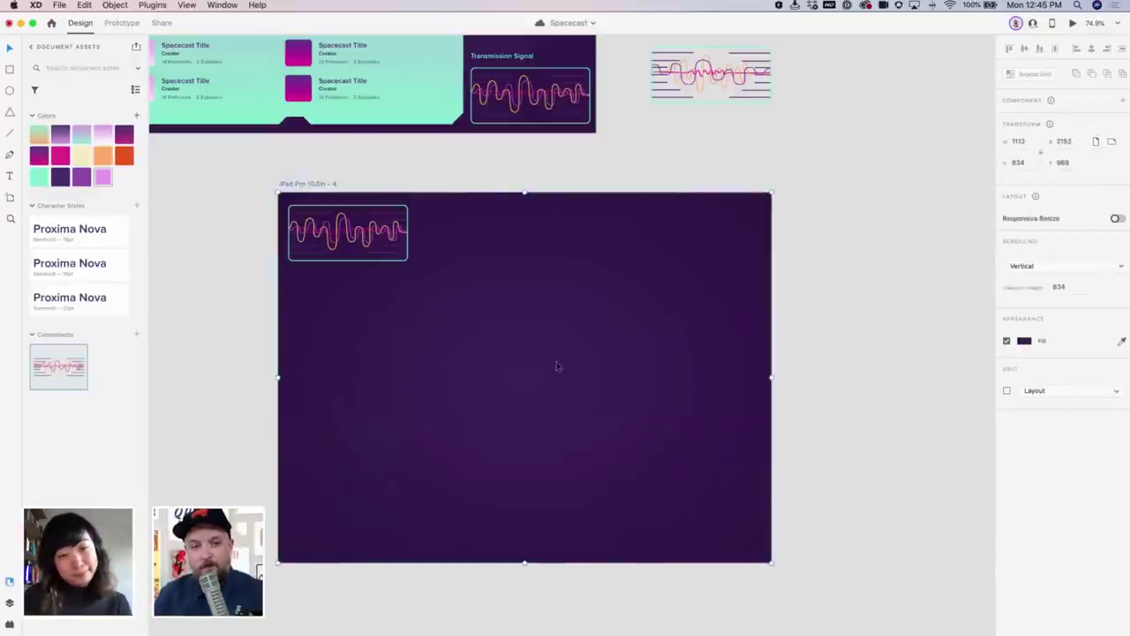
drag(769, 562, 416, 273)
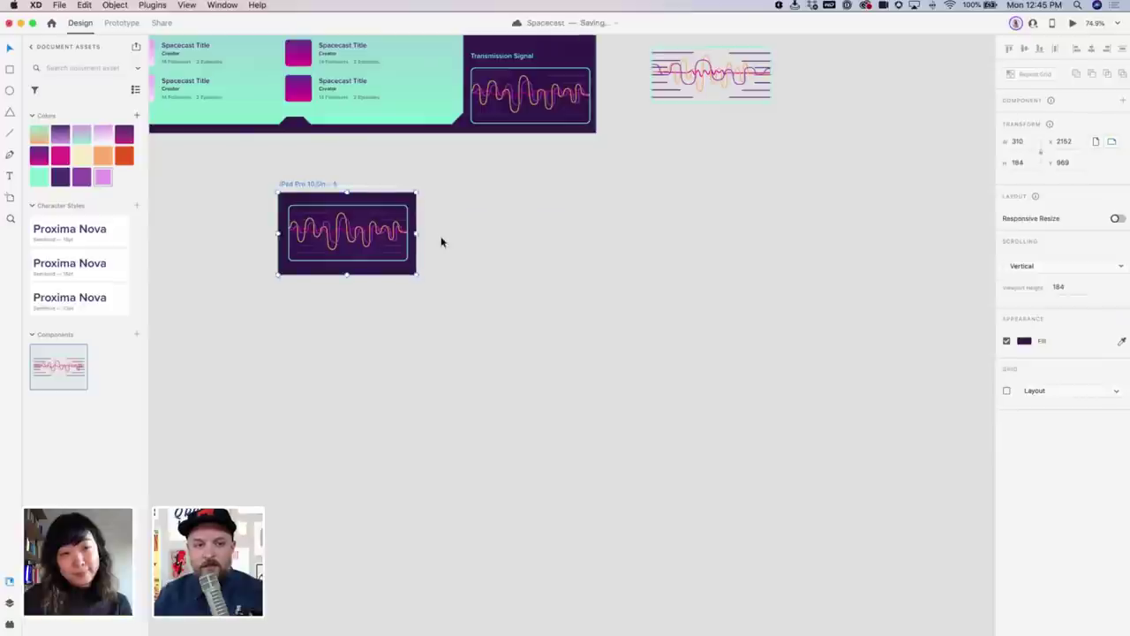
key(super+3)
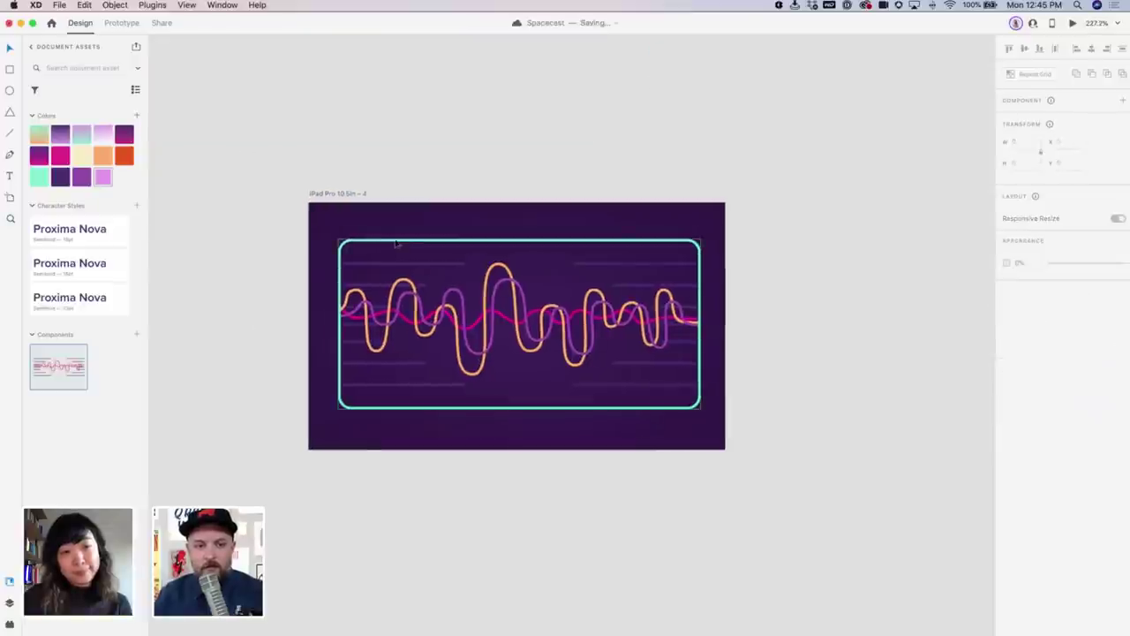
click(386, 233)
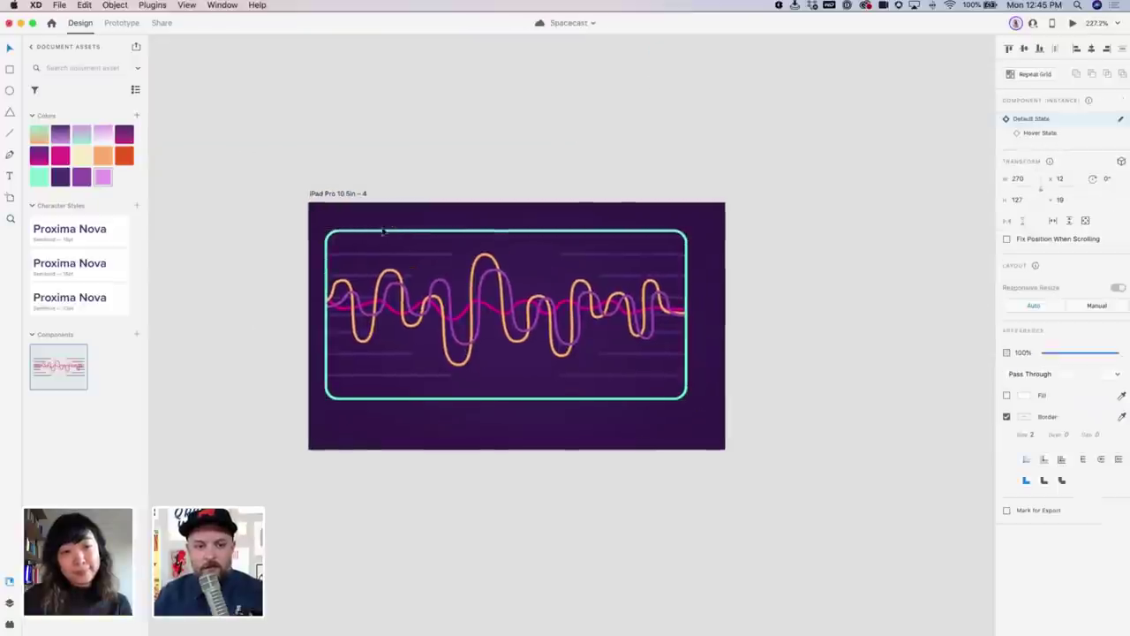
click(357, 193)
drag(727, 450, 716, 424)
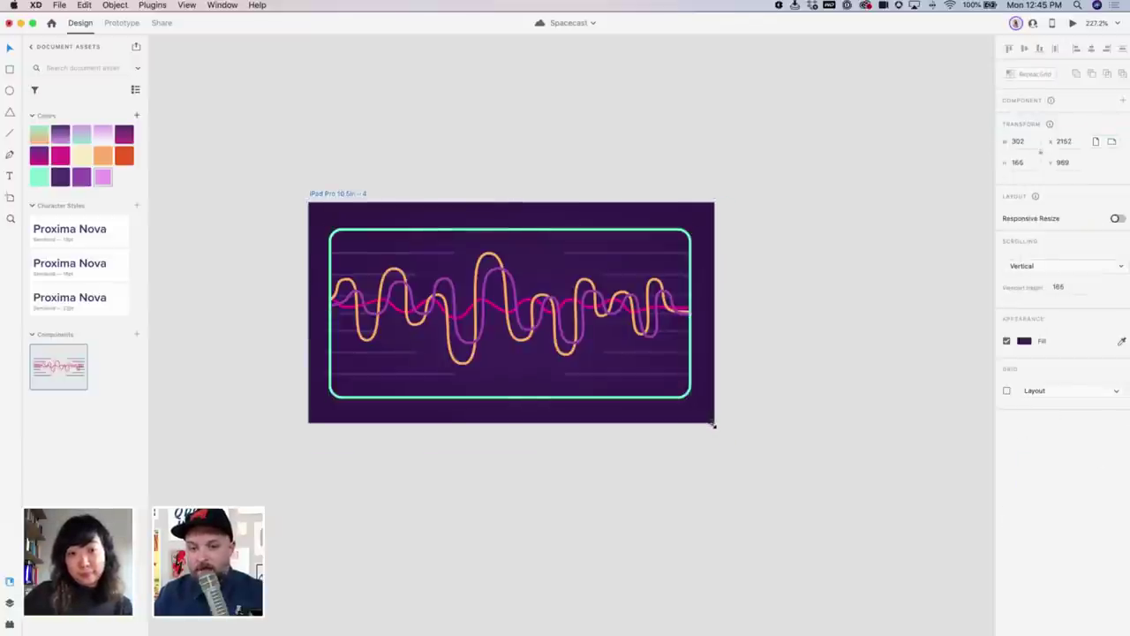
click(715, 421)
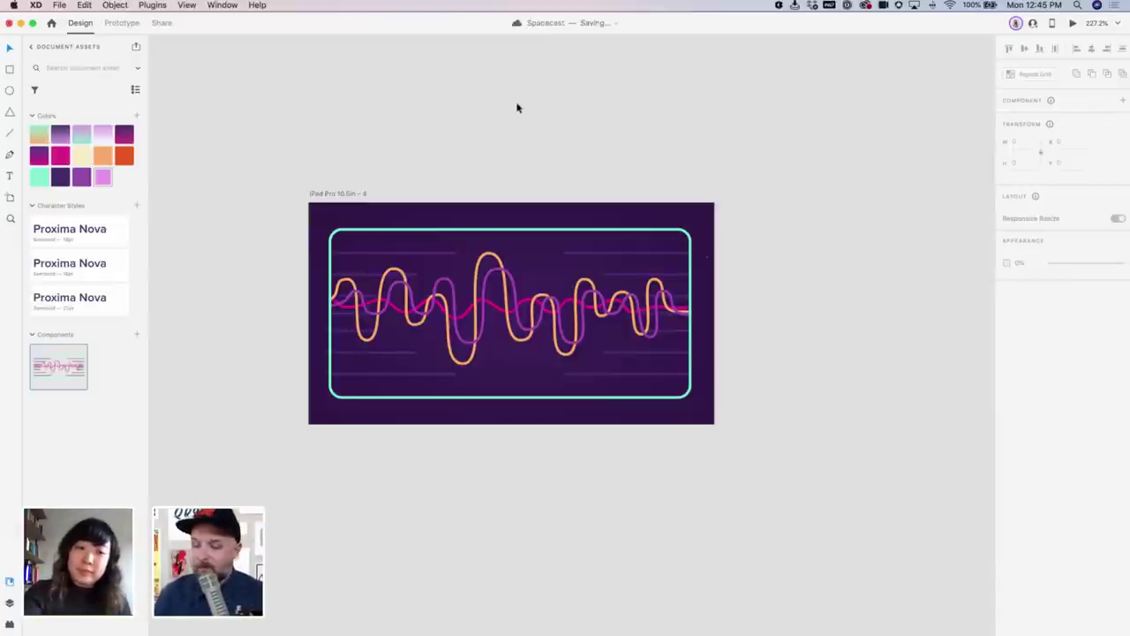
click(350, 194)
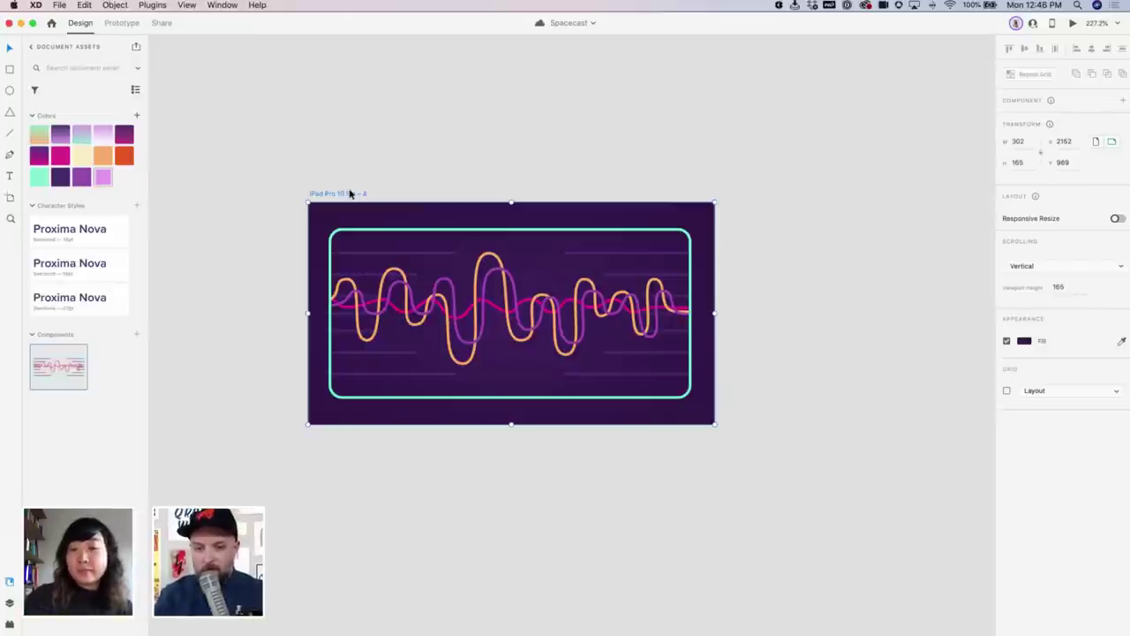
Duplicate artboard 4 as iPad Pro 10.5in – 5 and set its waveform to Hover State
key(super+1)
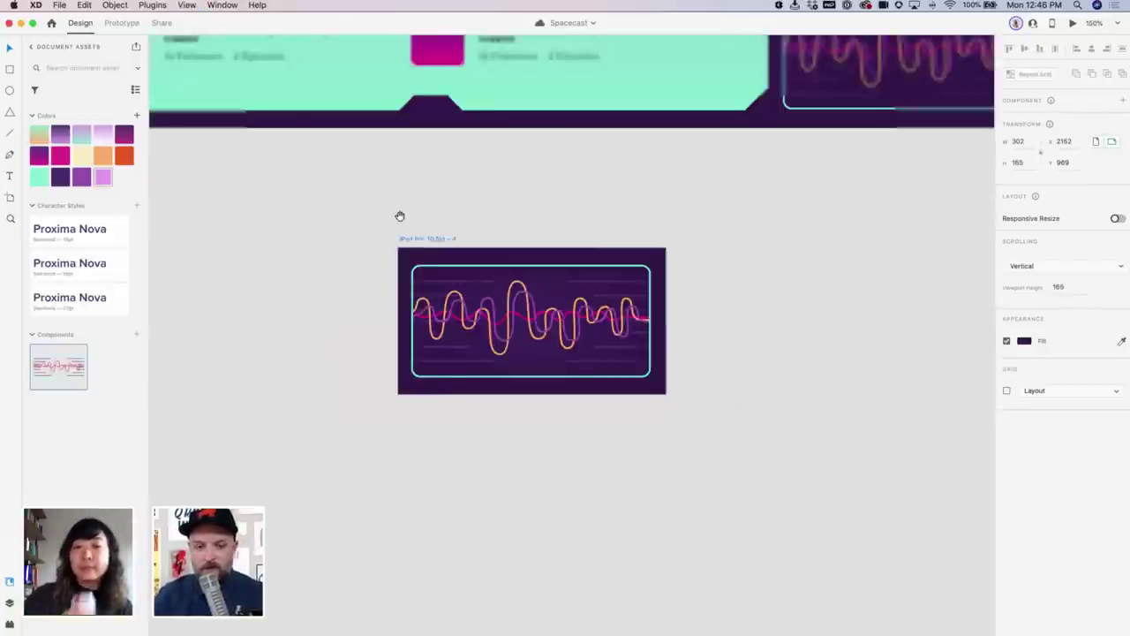
drag(407, 224, 600, 233)
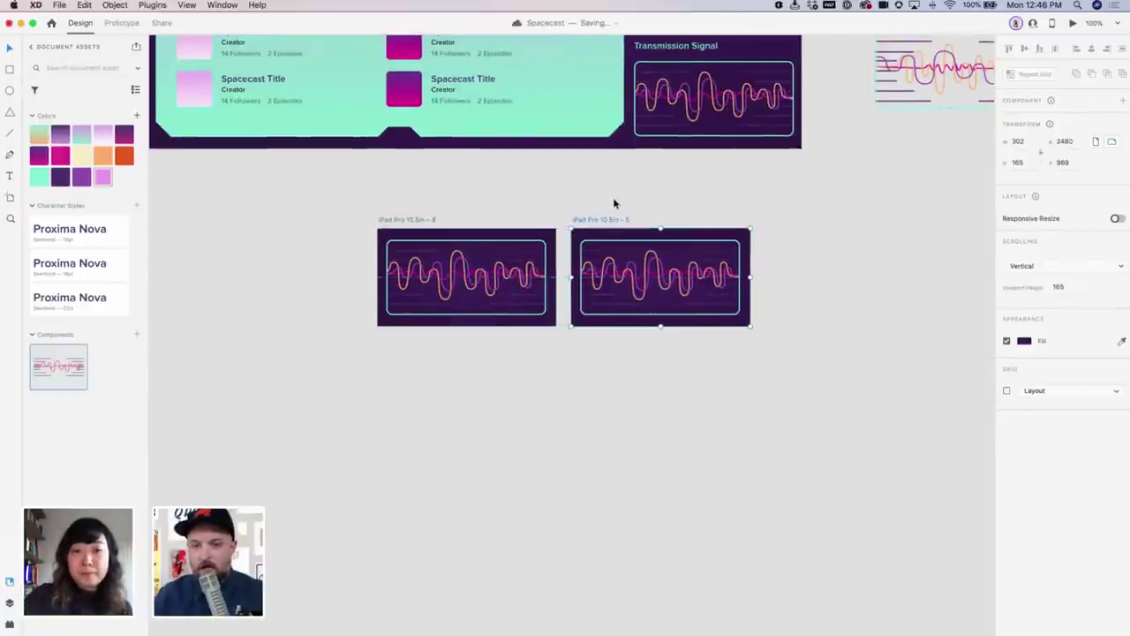
click(613, 202)
click(654, 251)
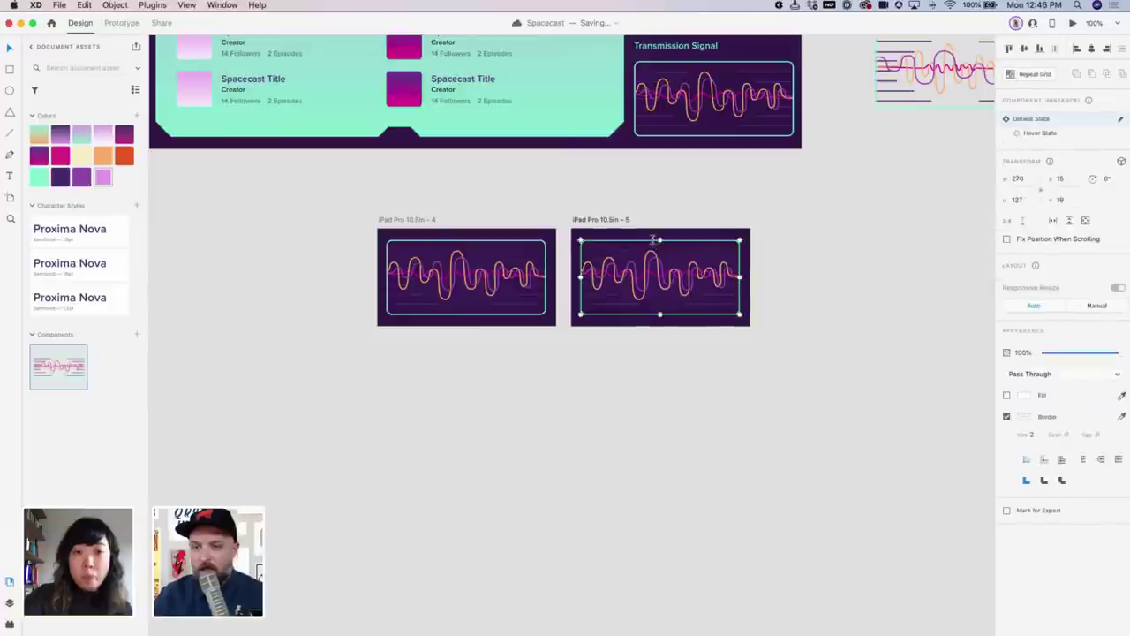
click(1055, 134)
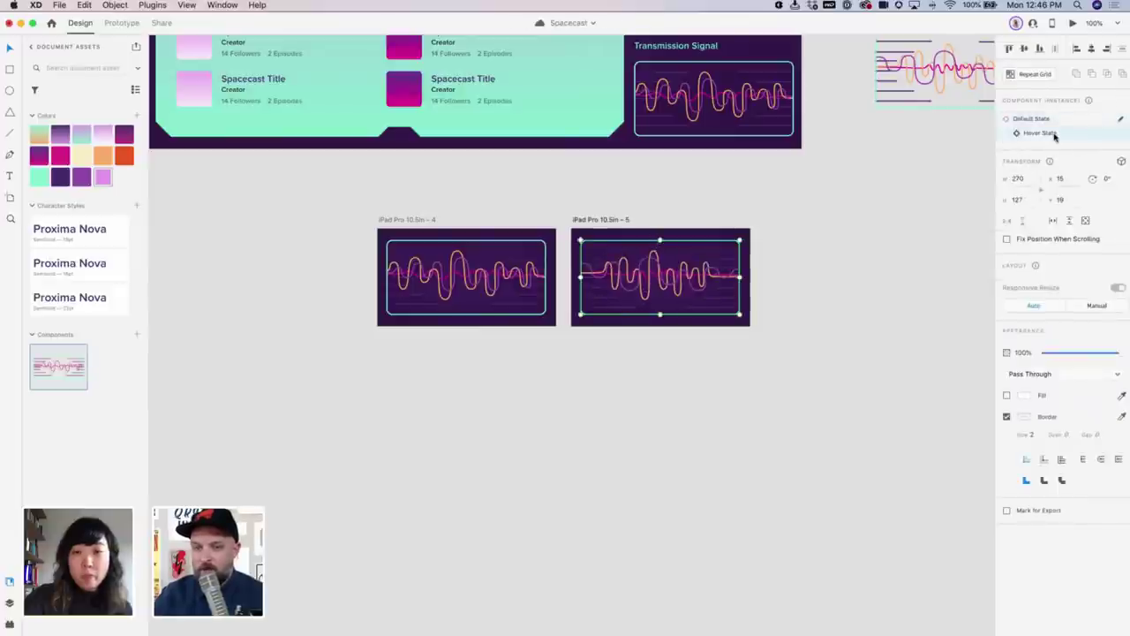
Make a further copy, iPad Pro 10.5in – 6, then delete it
drag(609, 219, 811, 222)
click(856, 240)
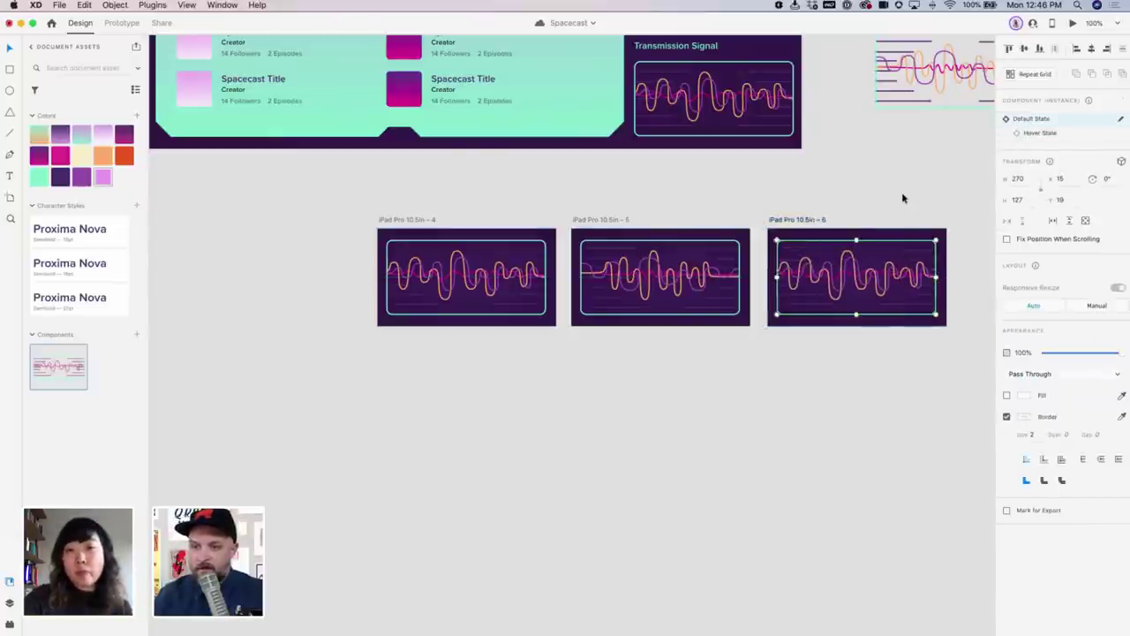
click(443, 210)
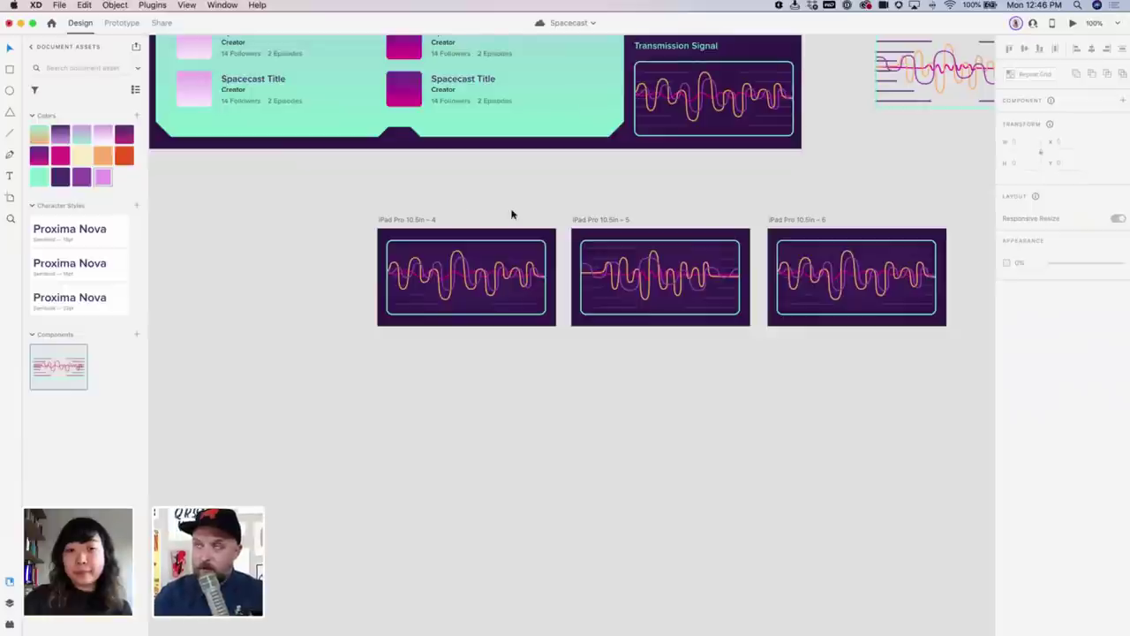
click(797, 222)
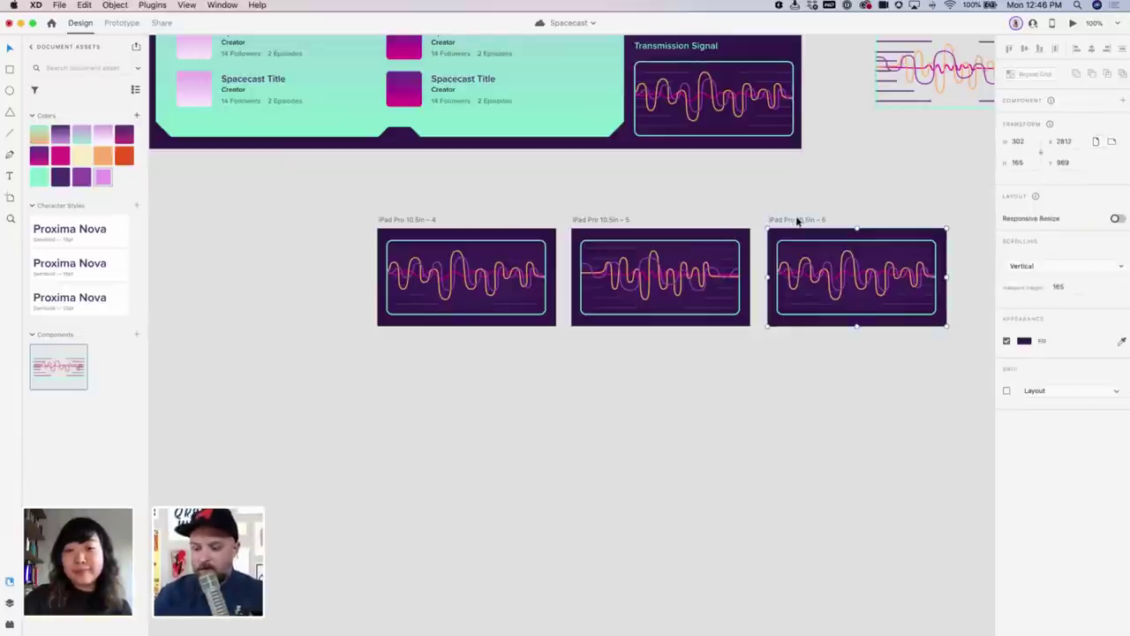
key(Delete)
Zoom in on artboards 4 and 5 and start a prototype link from artboard 4
drag(344, 182, 880, 362)
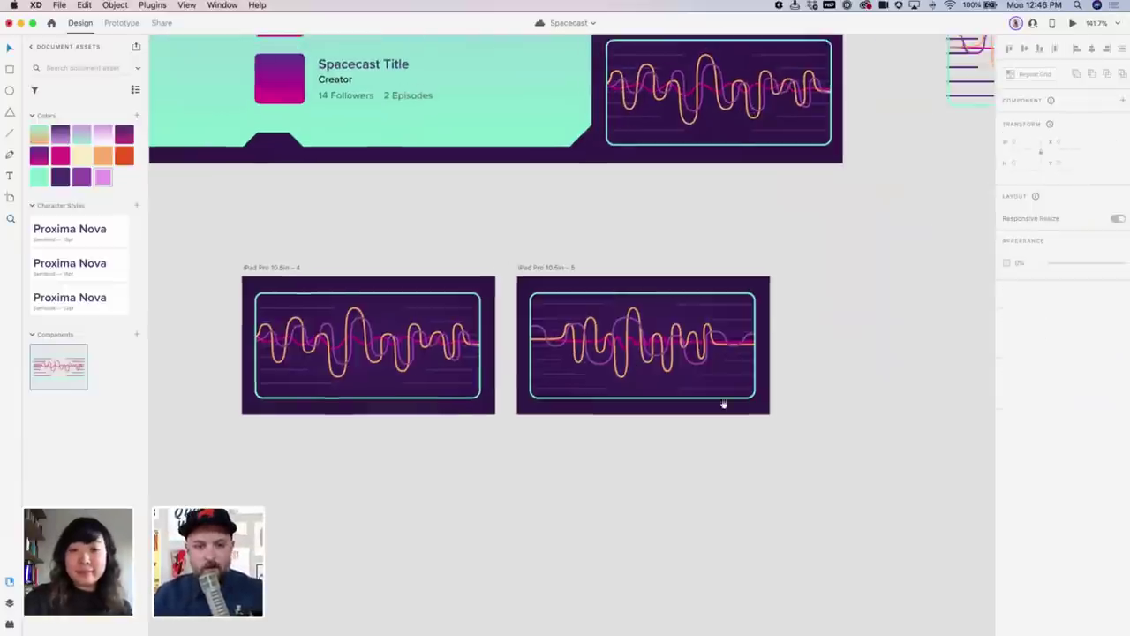
click(398, 274)
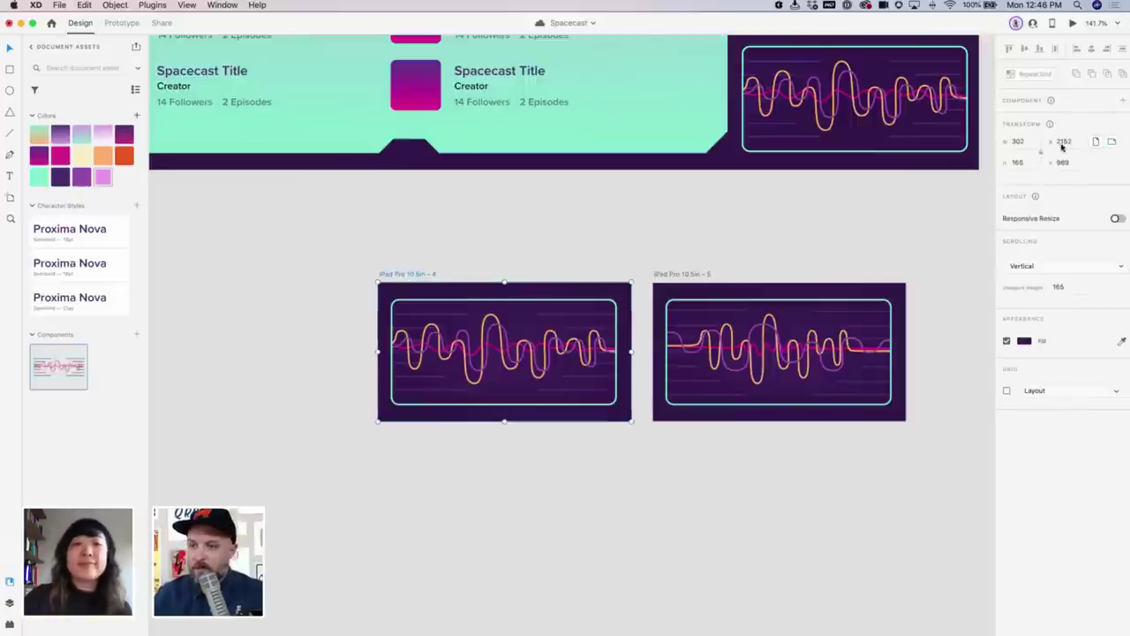
click(121, 22)
drag(630, 339, 651, 328)
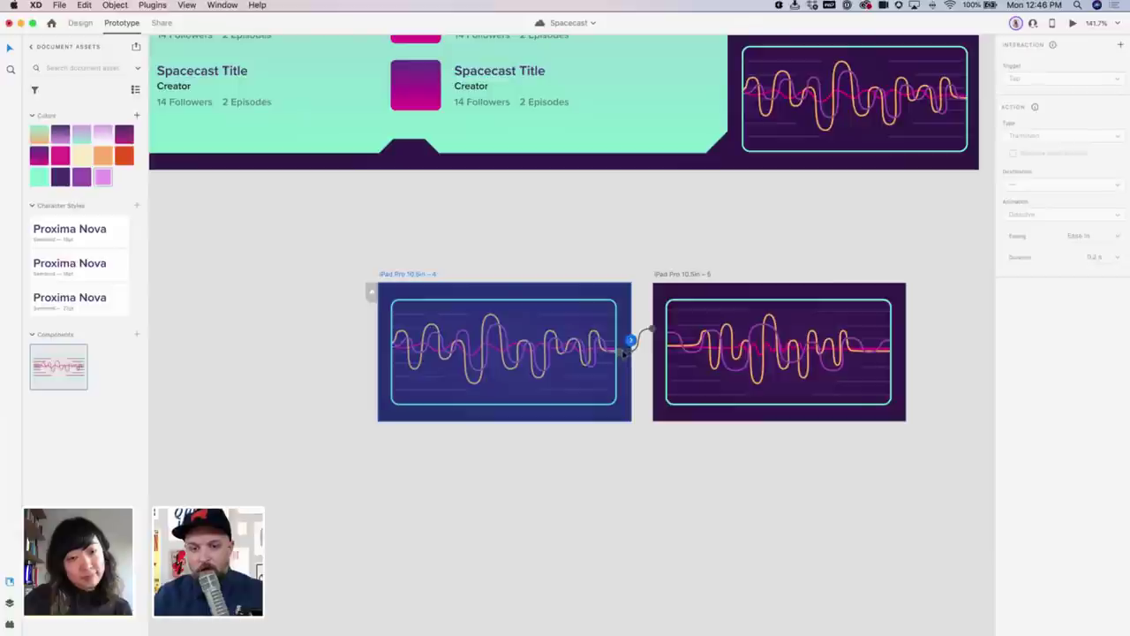
Link artboard 4 to artboard 5 with Auto-Animate and a 0.5 s duration
click(623, 351)
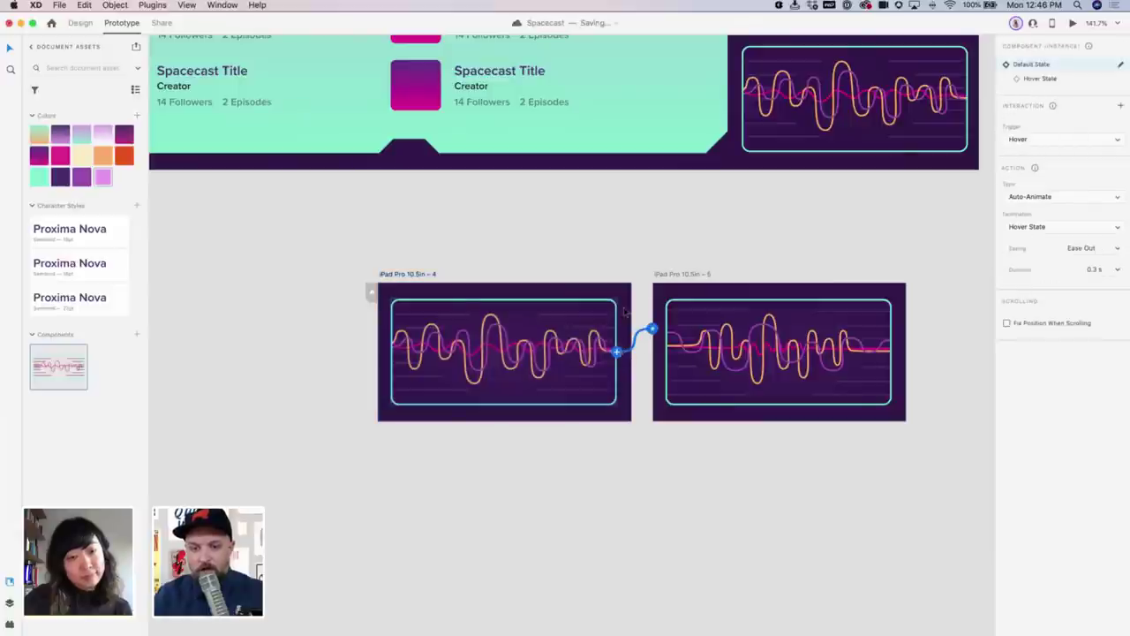
click(627, 341)
drag(632, 341, 673, 314)
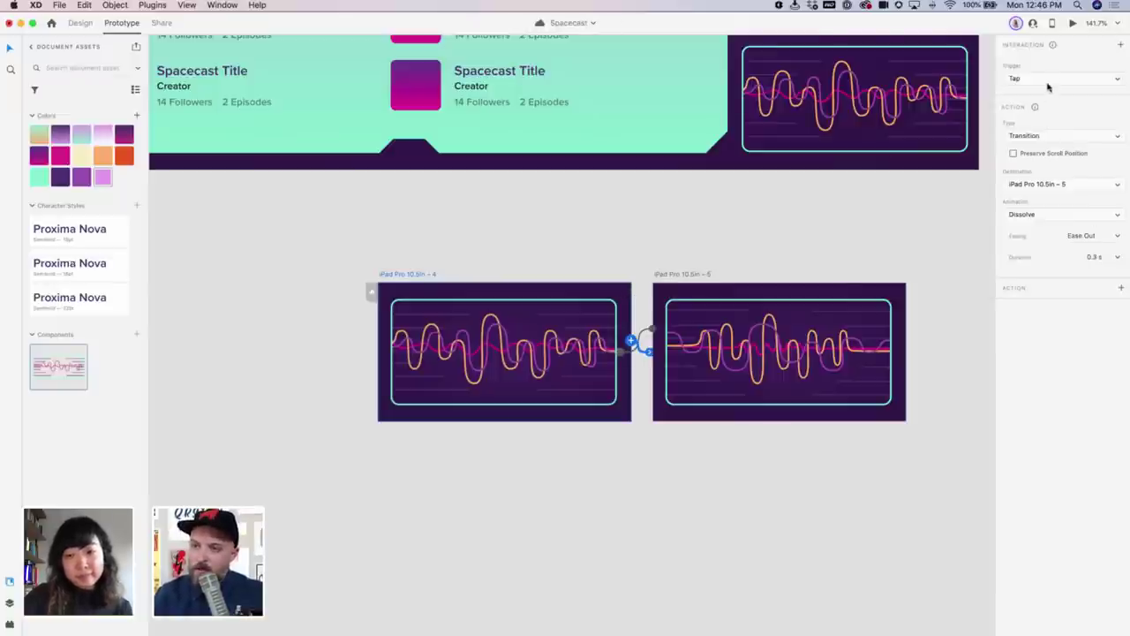
click(1054, 138)
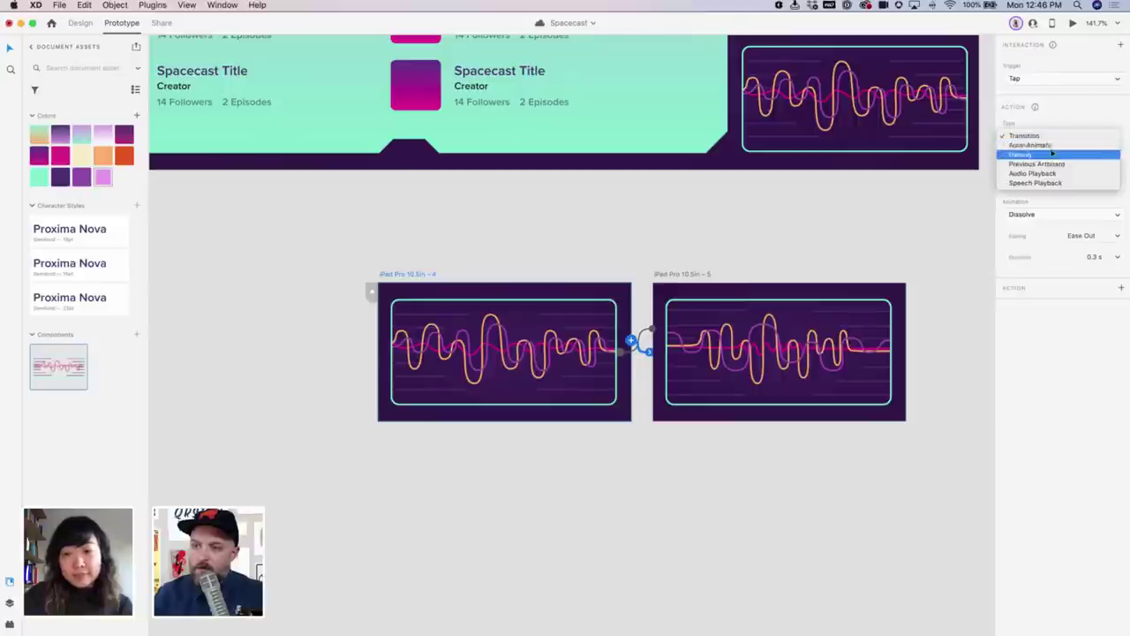
click(1052, 146)
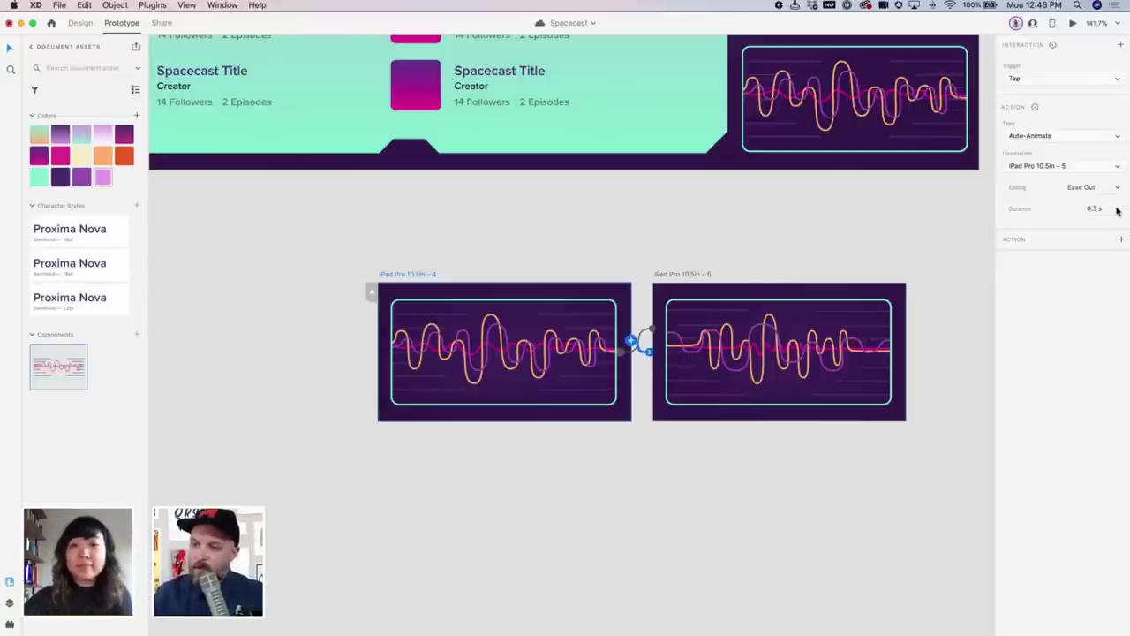
click(1086, 208)
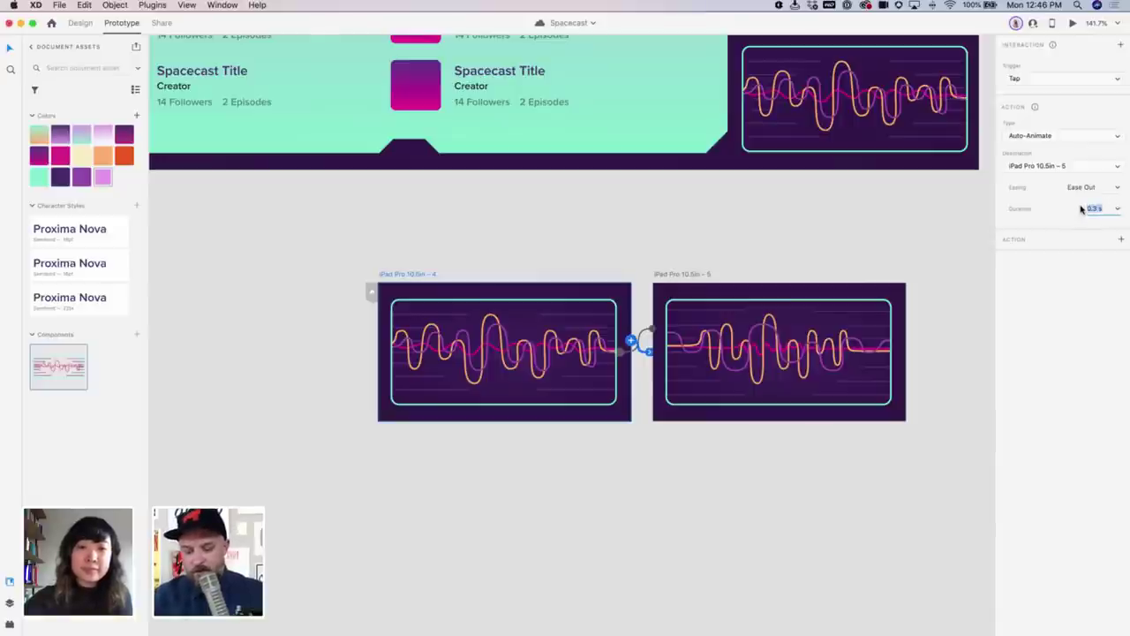
text(0.5)
key(Return)
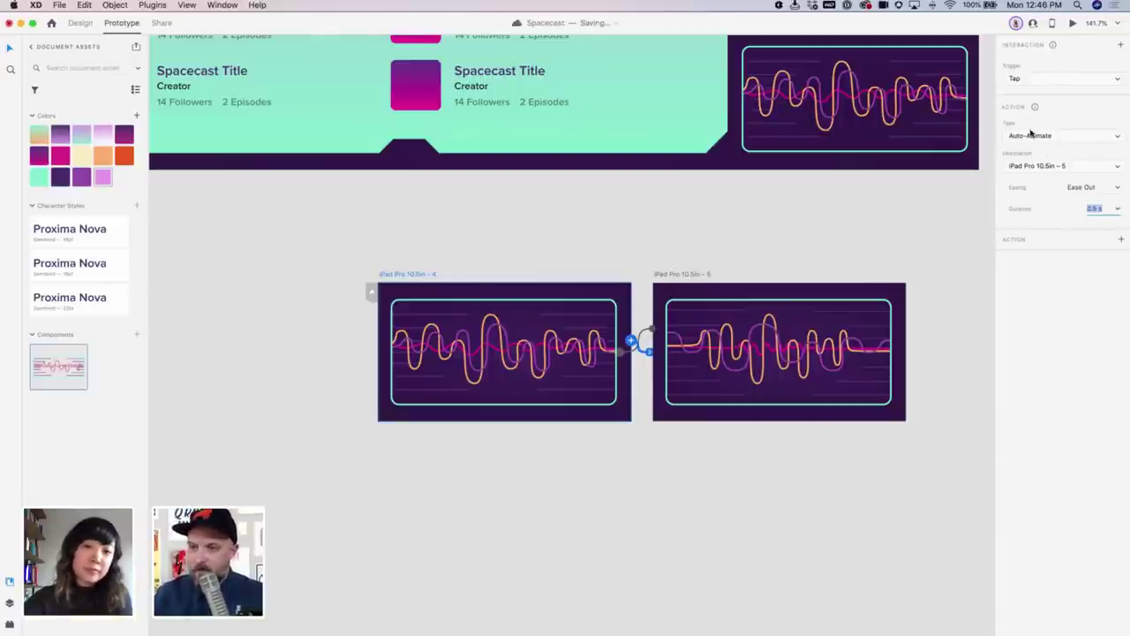
Start a prototype link from artboard 5 and zoom out to the whole canvas
click(696, 275)
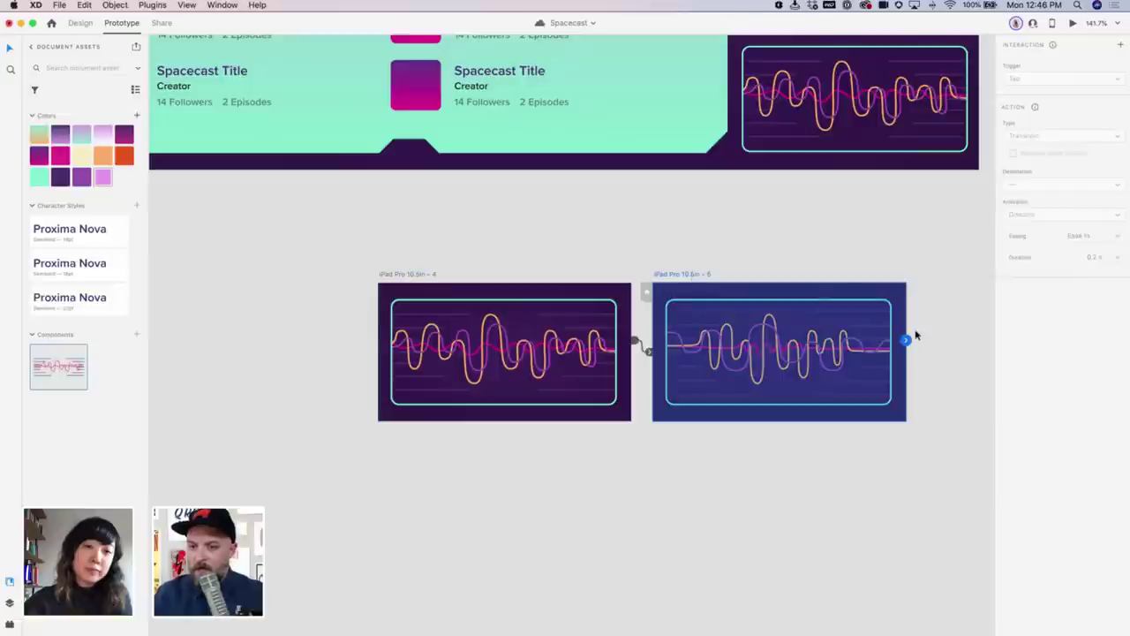
drag(906, 340, 495, 244)
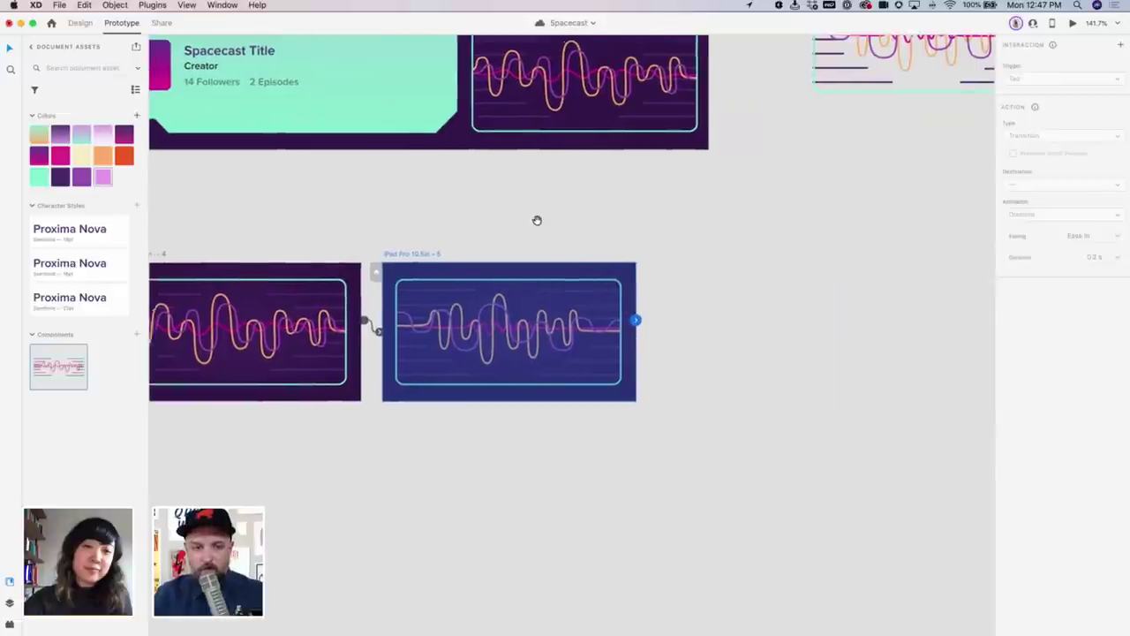
scroll(537, 220, left, 3)
key(super+1)
scroll(512, 260, right, 2)
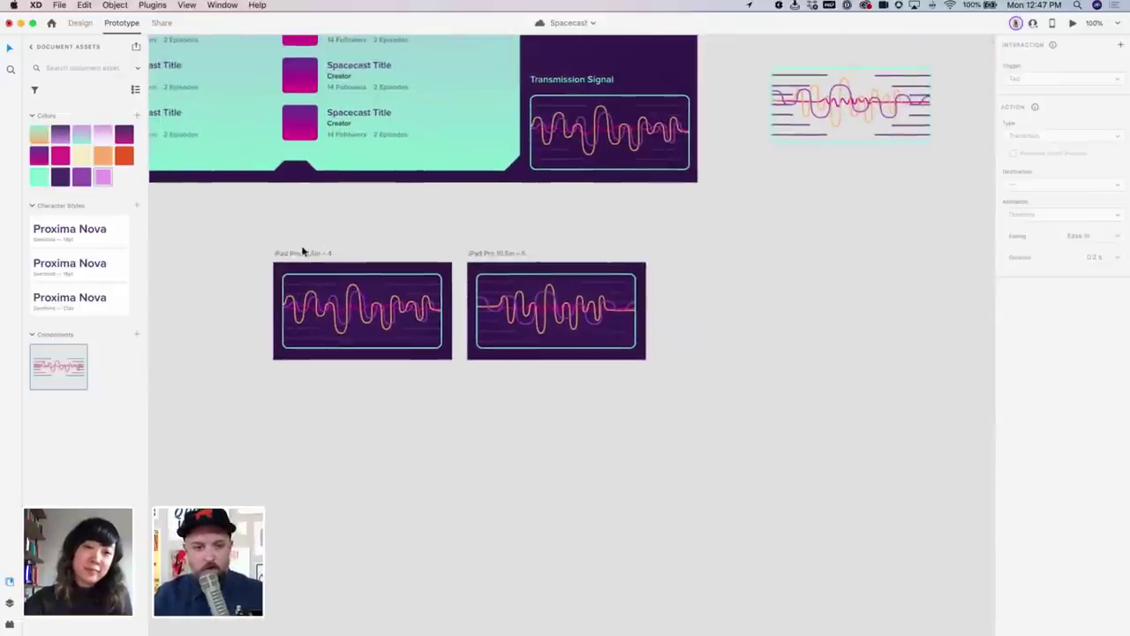
Add artboard 6, wire 5 to 6 on a Time trigger, and link 6 back to 5
drag(302, 251, 683, 262)
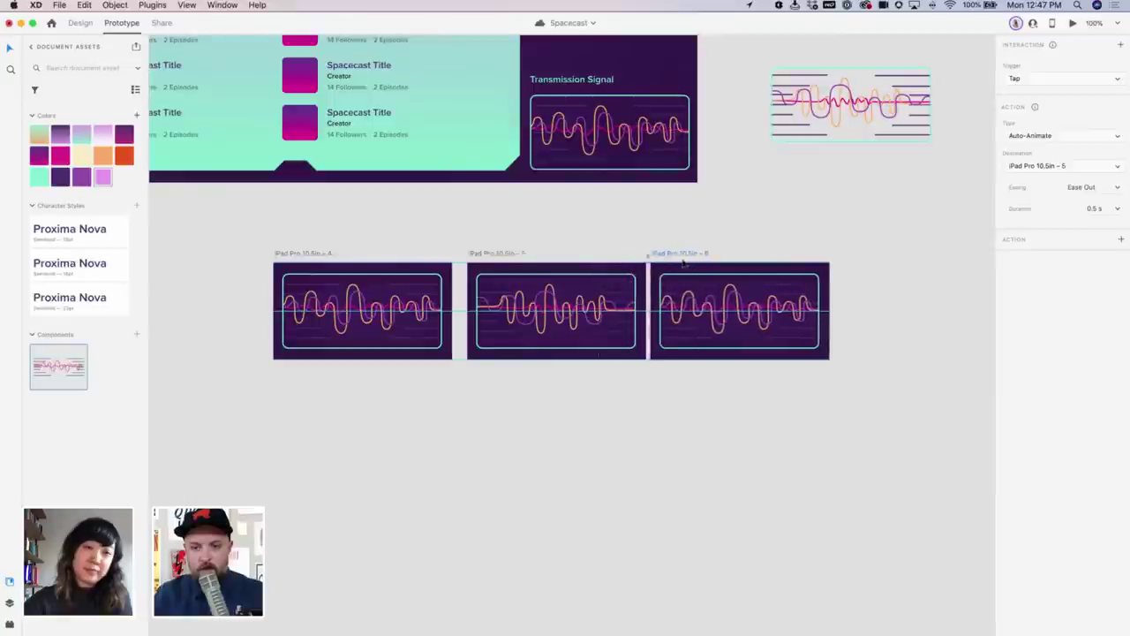
click(513, 254)
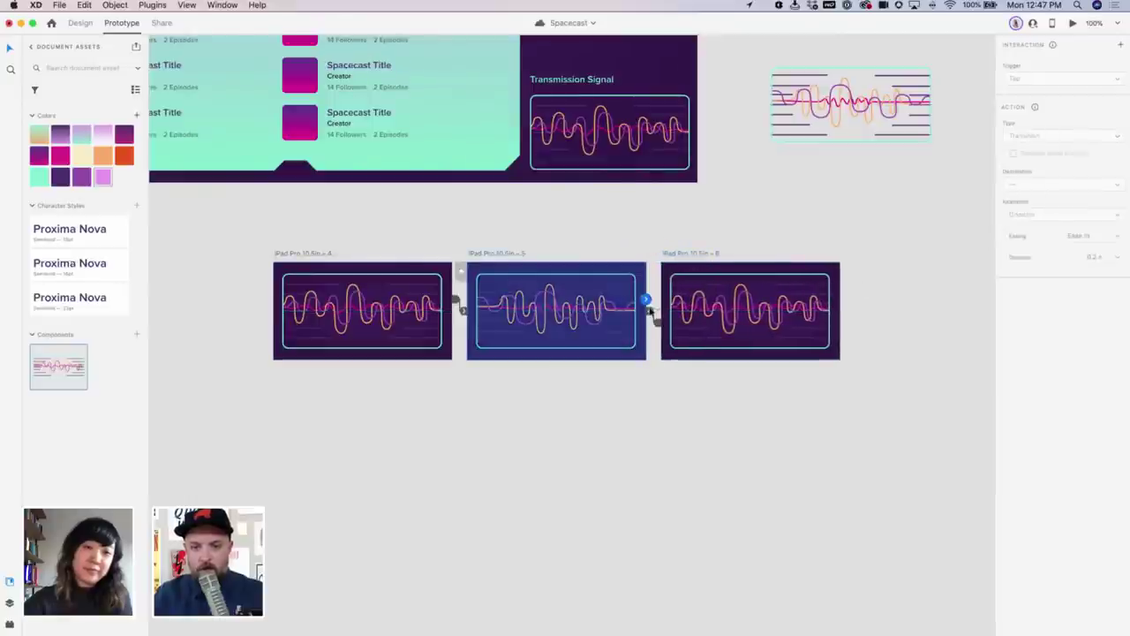
drag(645, 301, 847, 292)
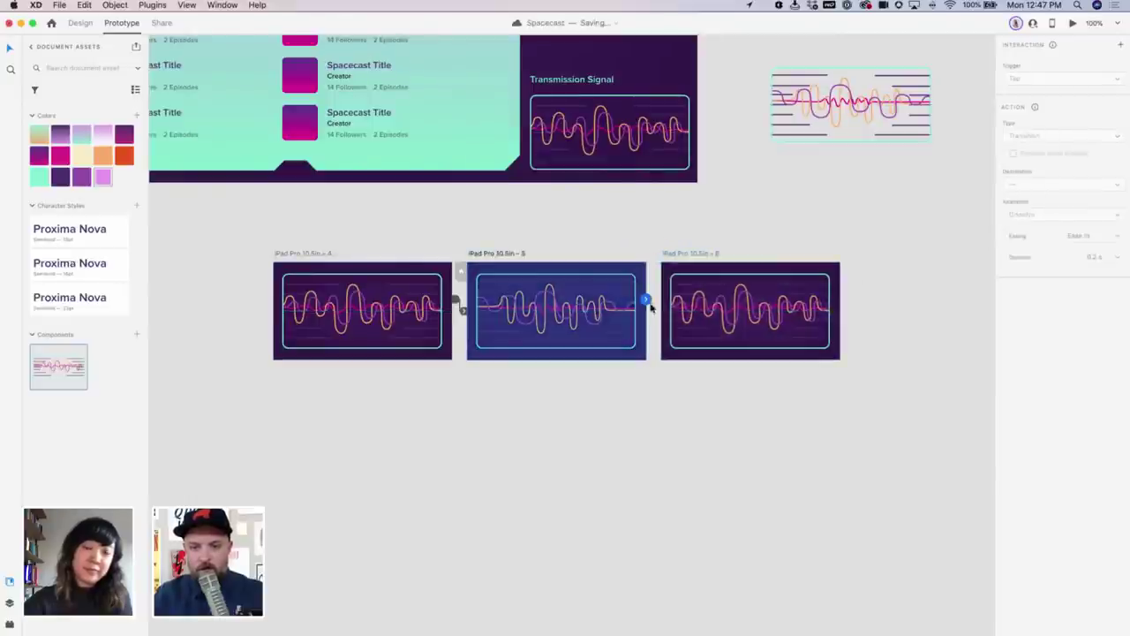
drag(651, 306, 678, 300)
click(1064, 79)
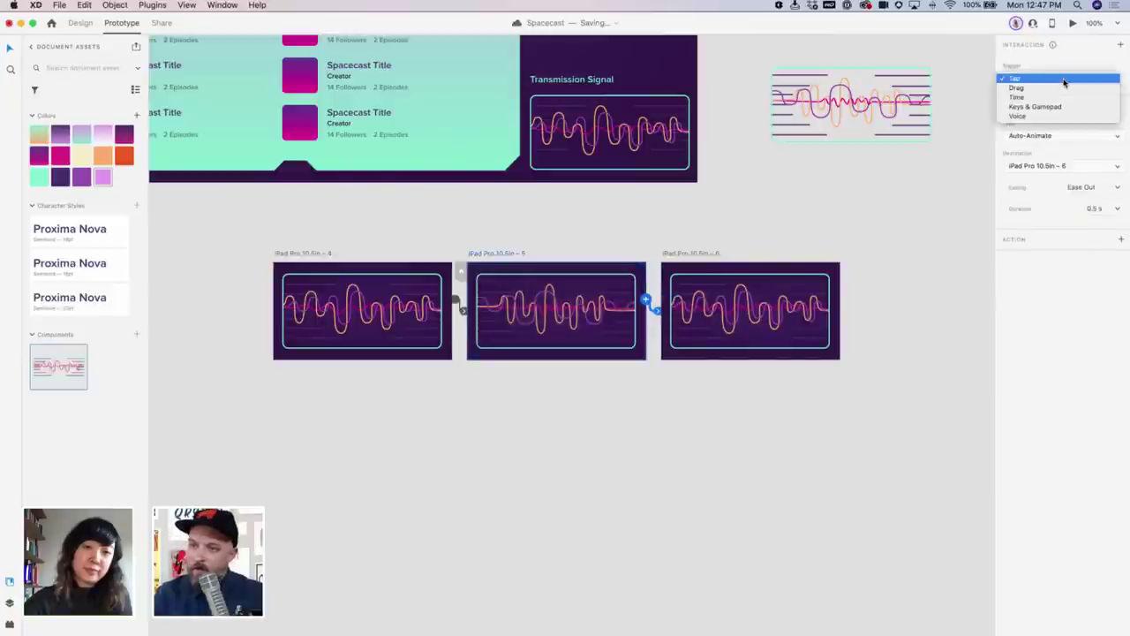
click(1066, 98)
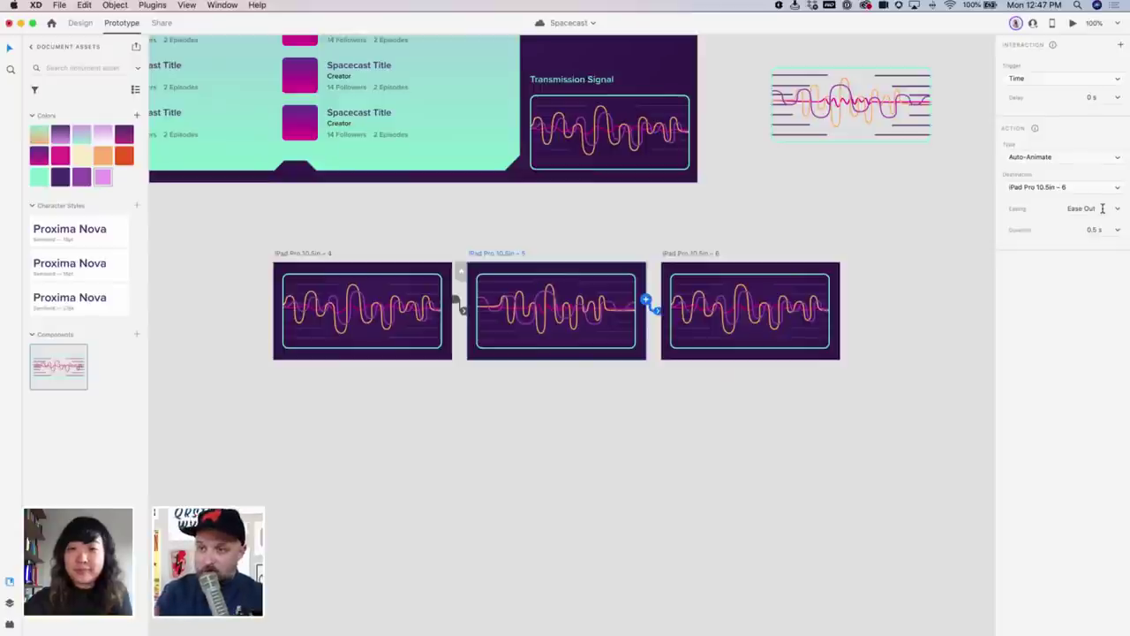
click(698, 254)
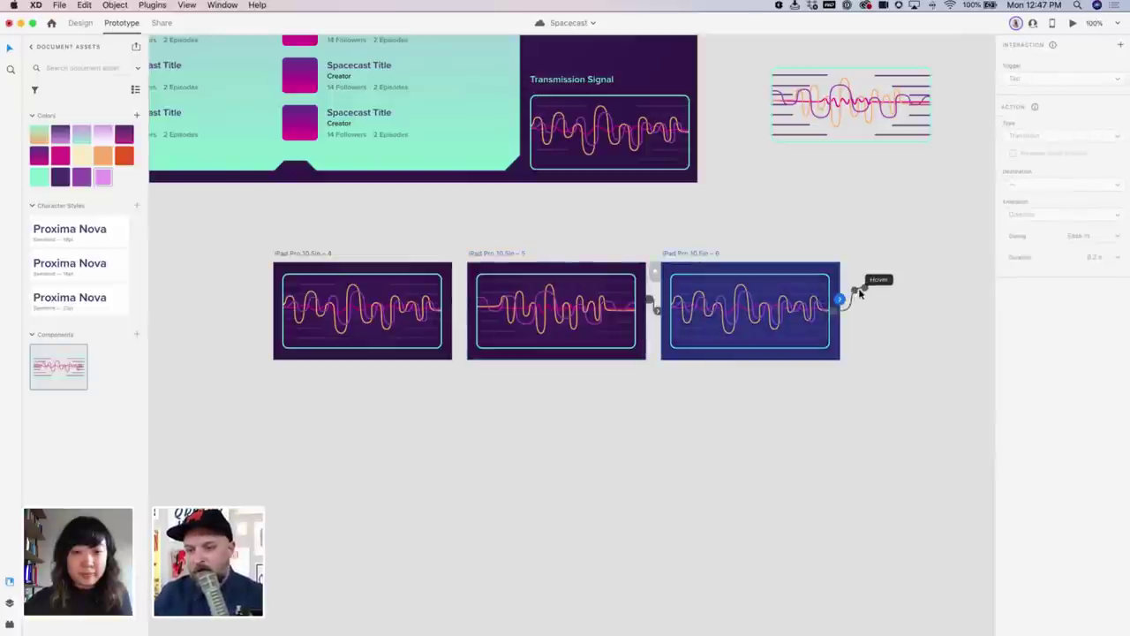
drag(858, 291, 557, 314)
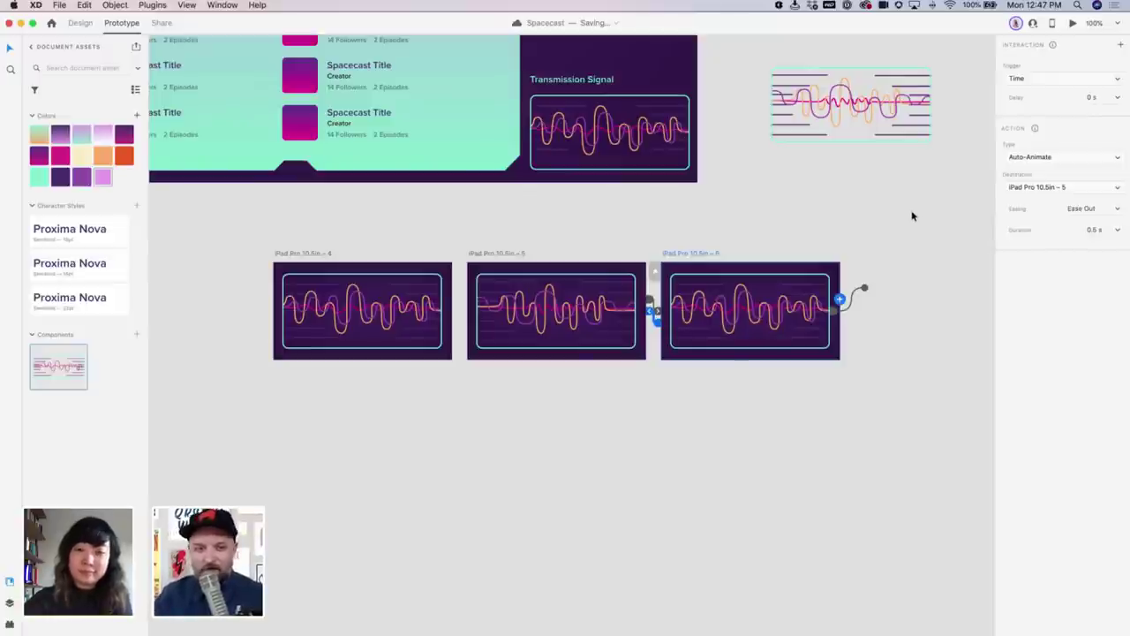
Preview the waveform flow from the first artboard and enlarge the preview window
click(295, 254)
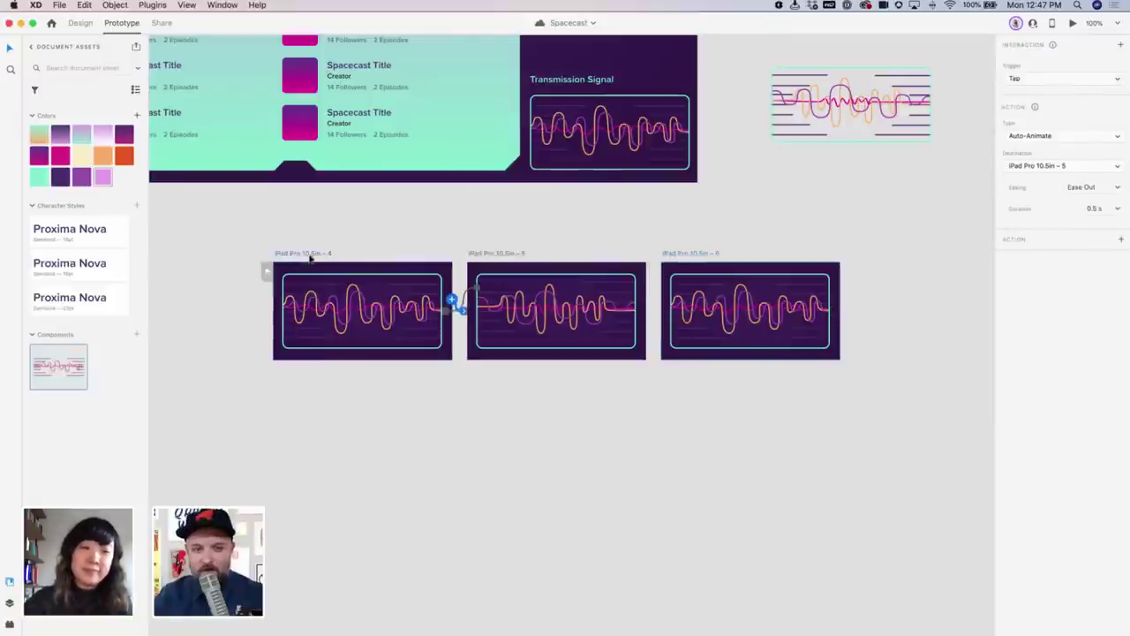
click(1072, 23)
drag(177, 229, 243, 141)
drag(341, 469, 861, 411)
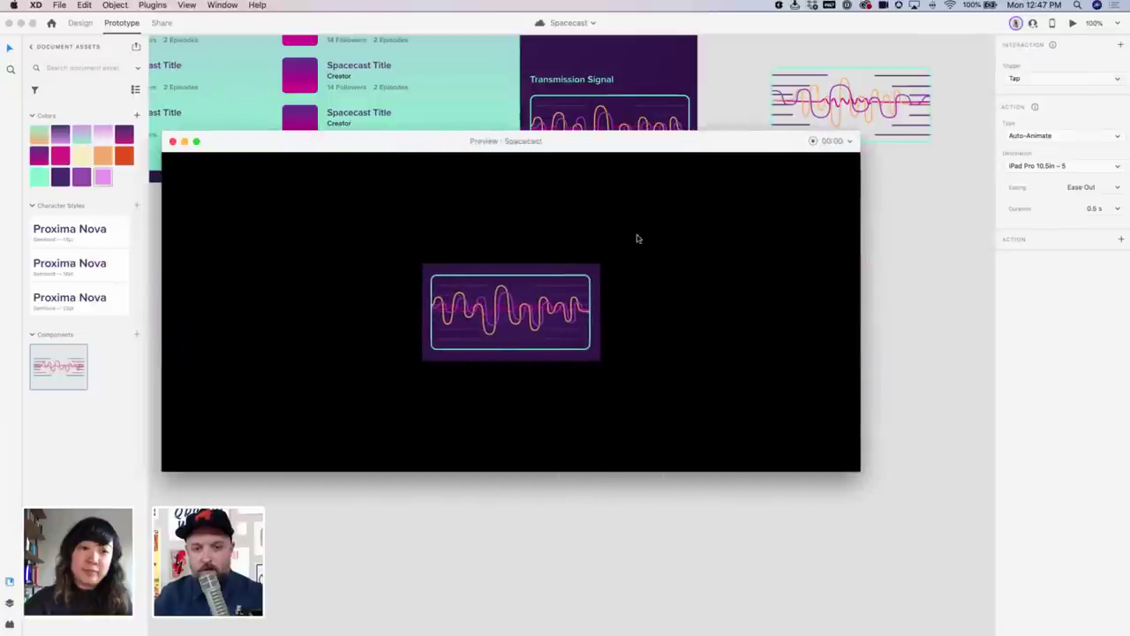
click(598, 270)
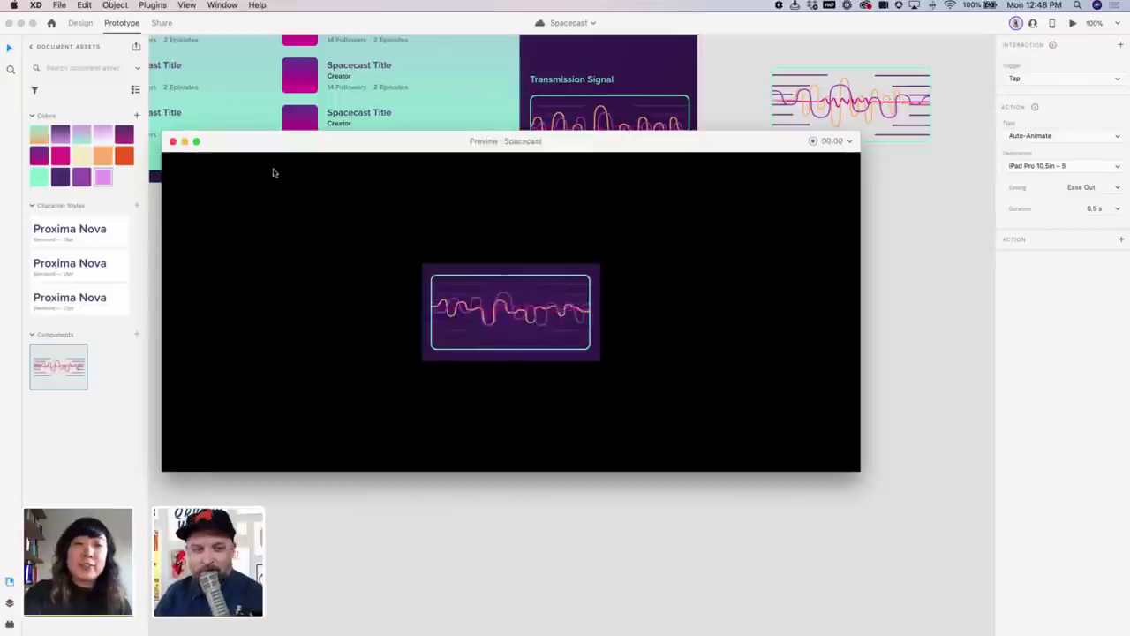
Close the preview, then frame the iPad Pro 10.5in – 3 dashboard artboard at 100%
click(173, 142)
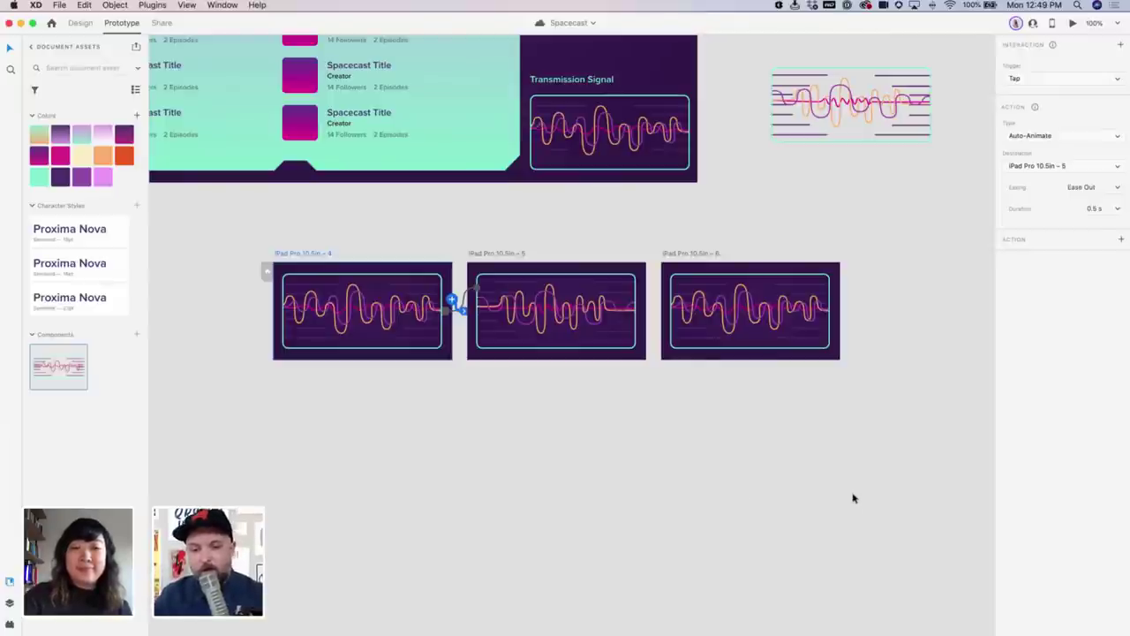
key(super+minus)
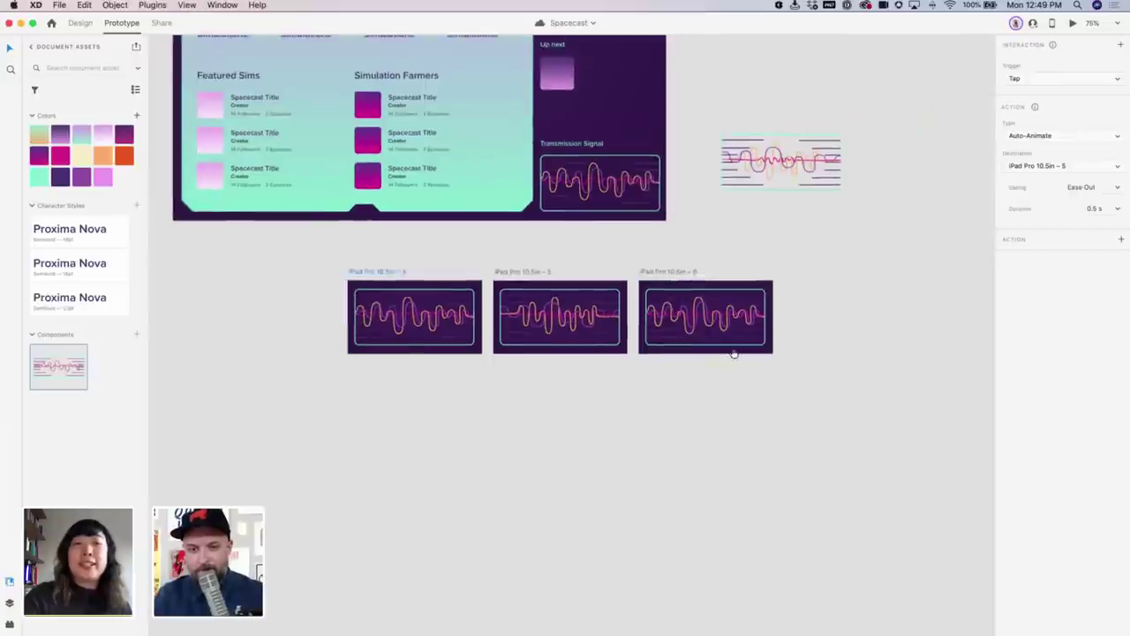
scroll(733, 348, up, 5)
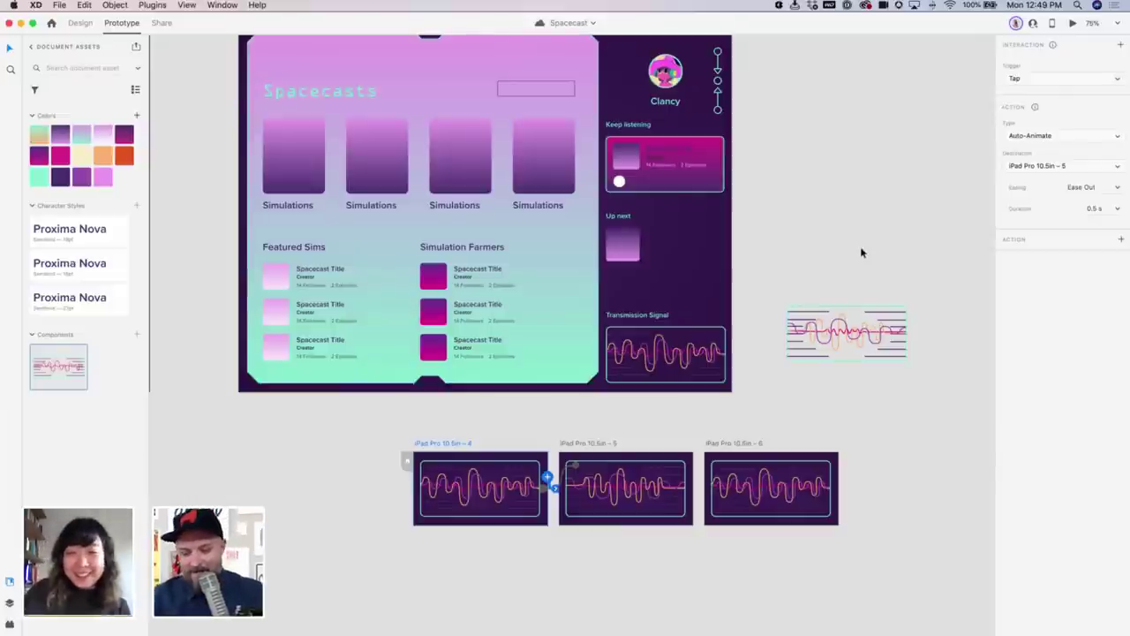
key(super+1)
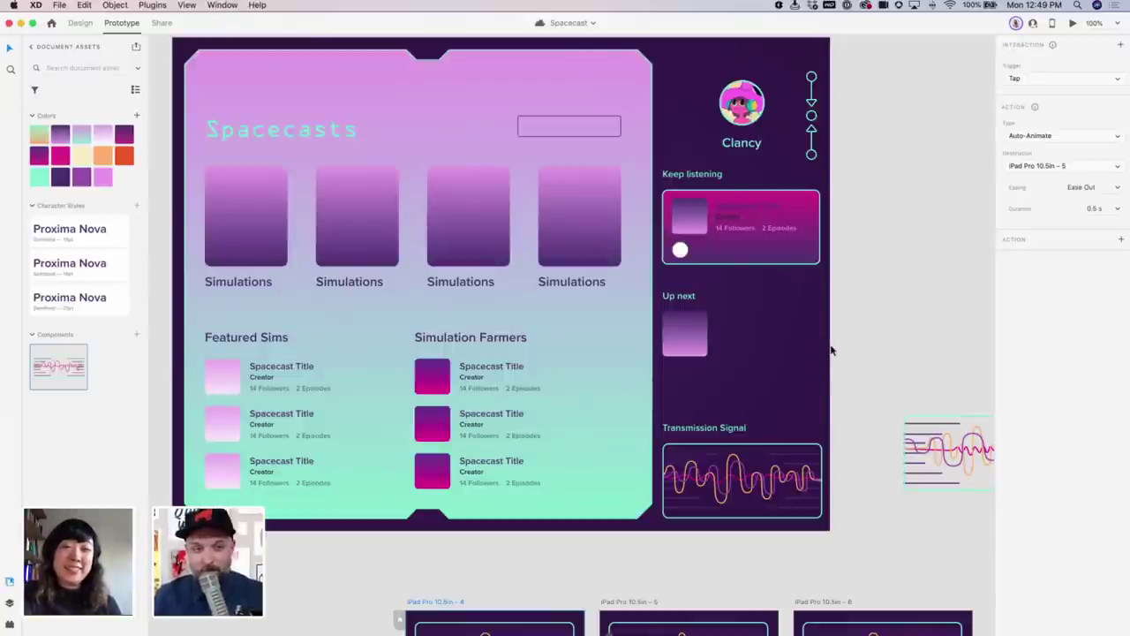
drag(830, 351, 842, 412)
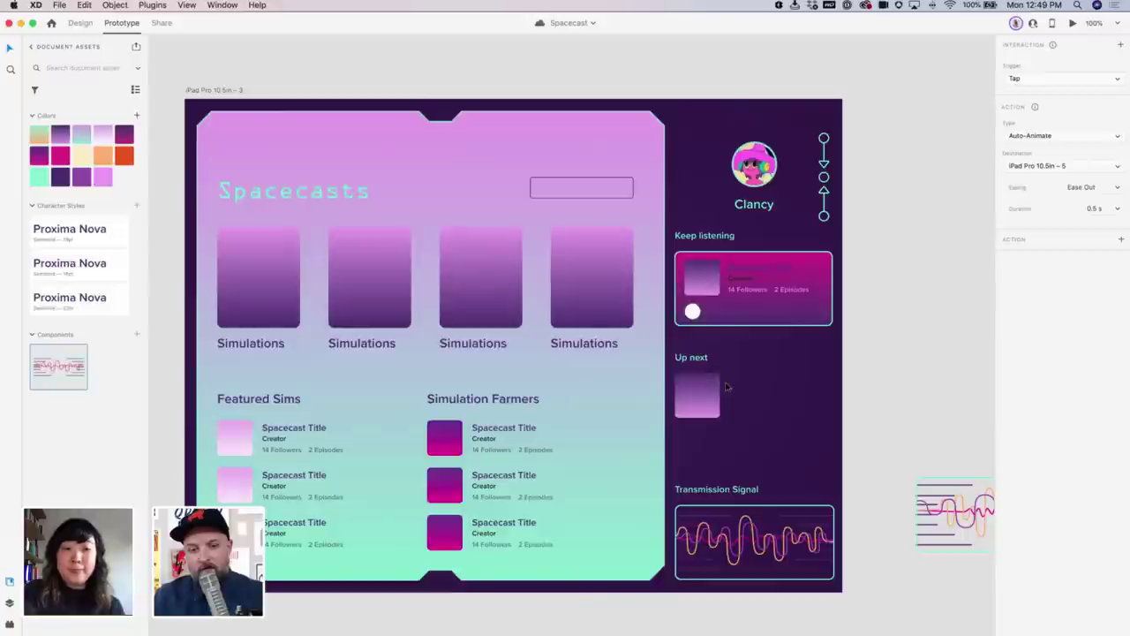
scroll(726, 387, left, 2)
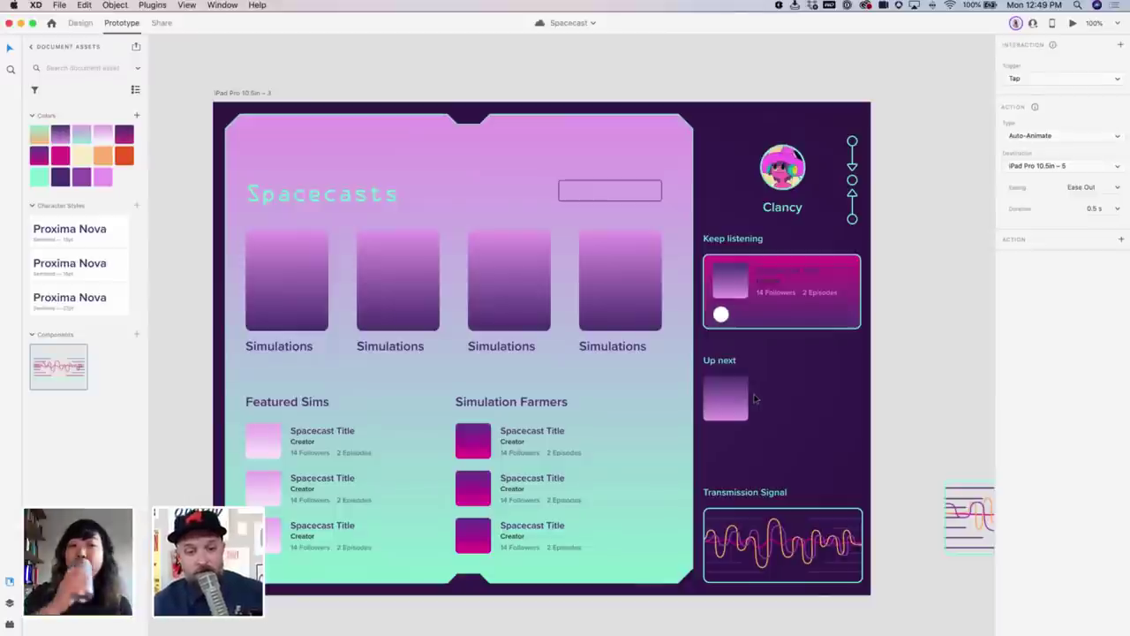
Stretch the Simulations repeat grid to 1492 wide and make it scroll horizontally
click(323, 285)
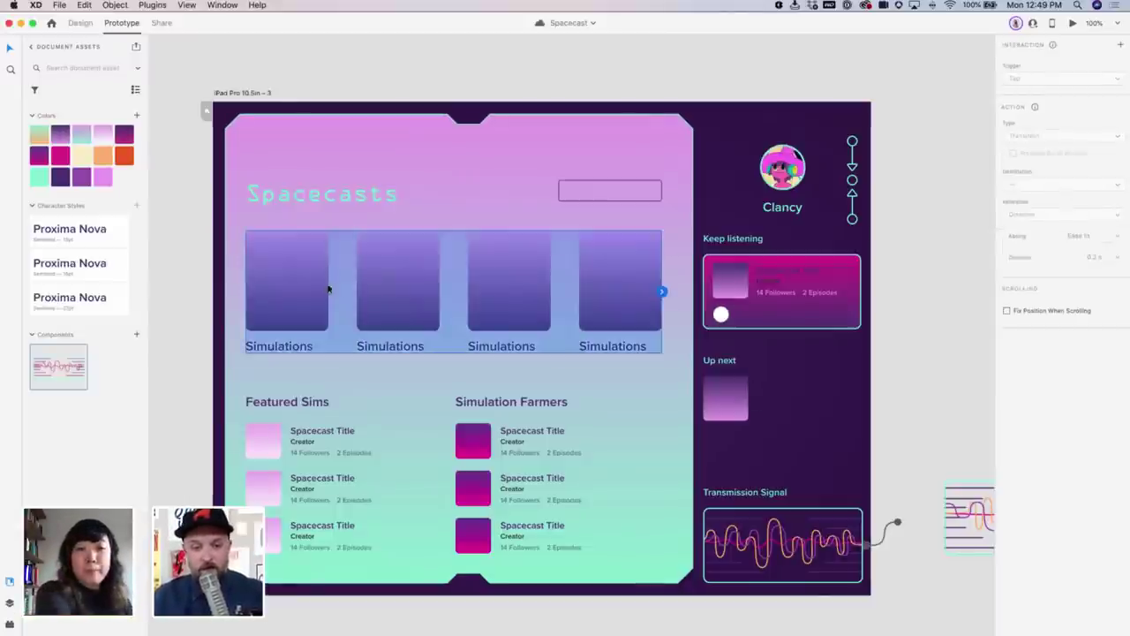
click(81, 23)
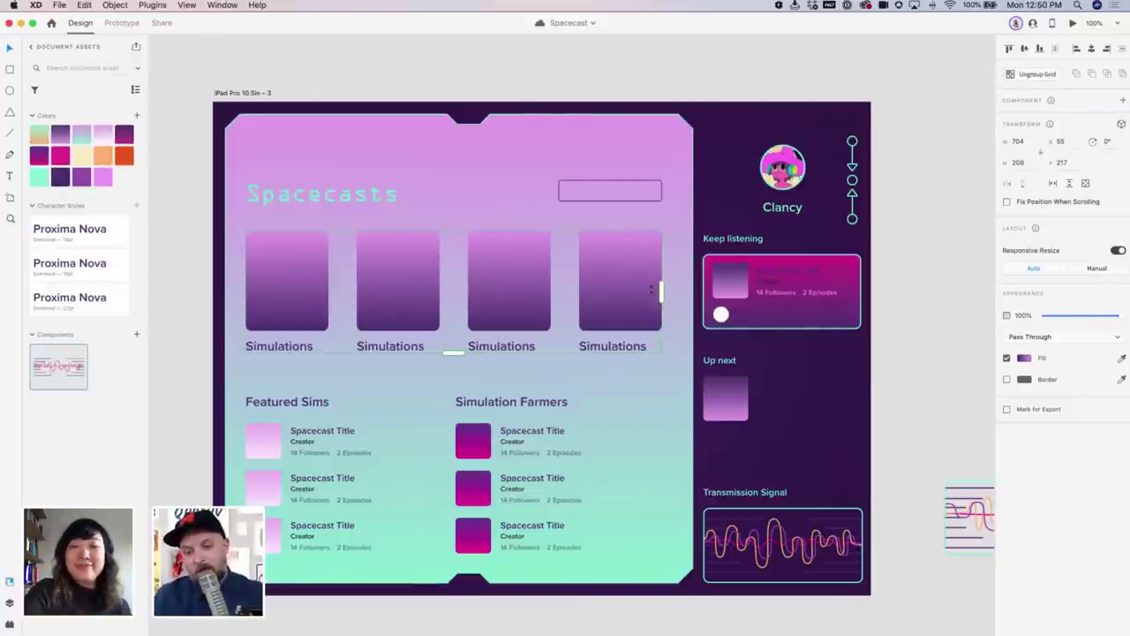
drag(660, 289, 893, 286)
scroll(762, 386, left, 5)
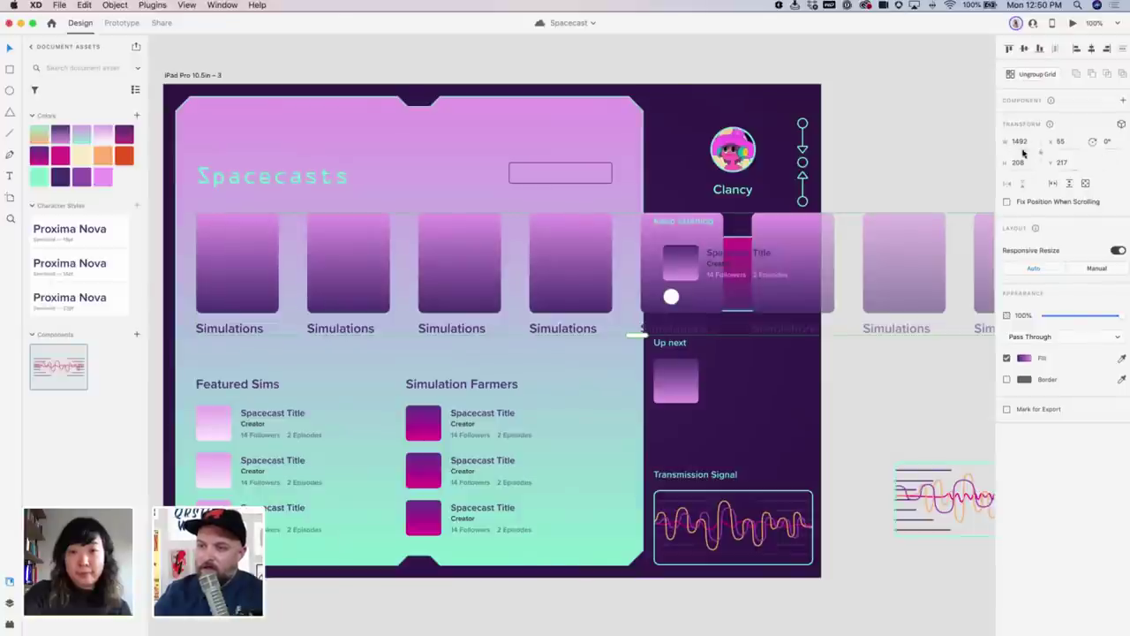
click(1052, 184)
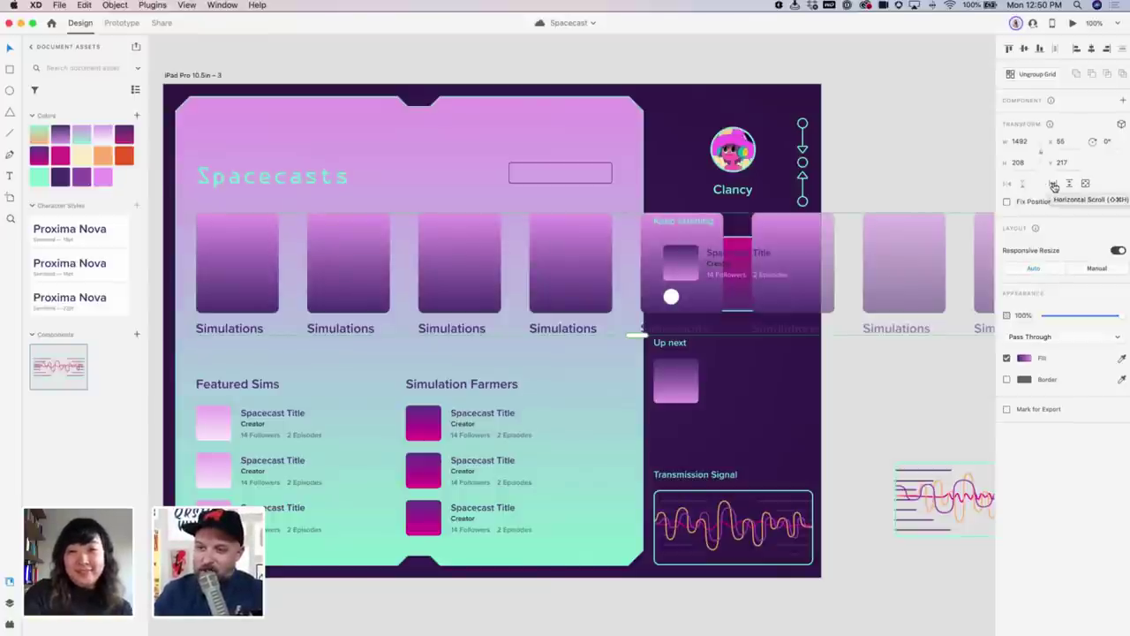
click(1053, 185)
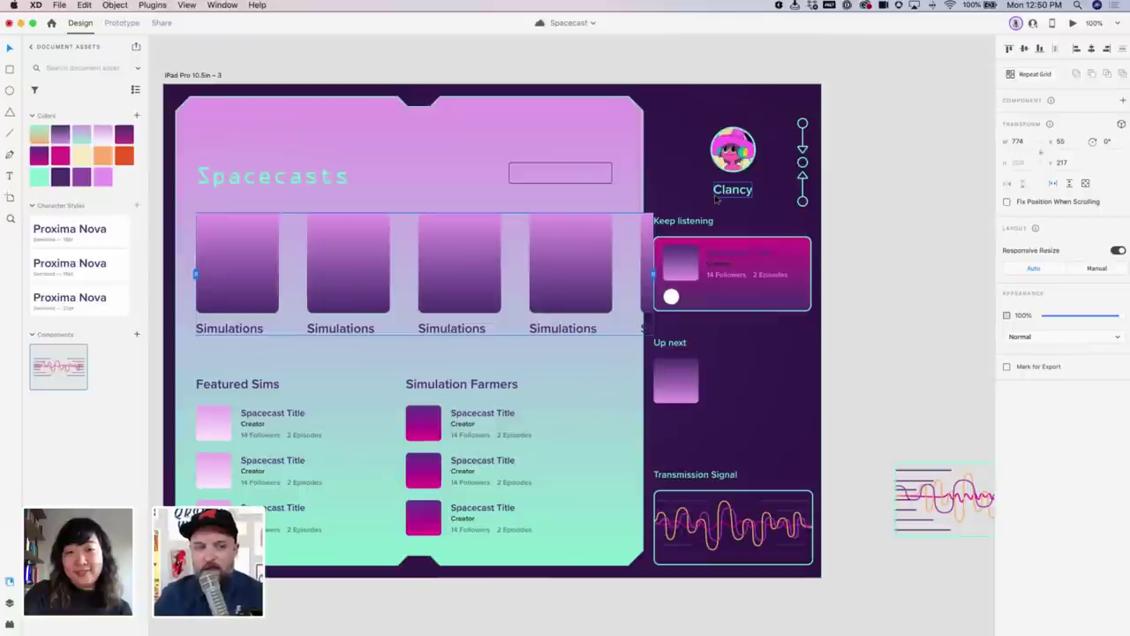
Ungroup the Simulations card grid and make it a horizontal scroll group again
click(9, 602)
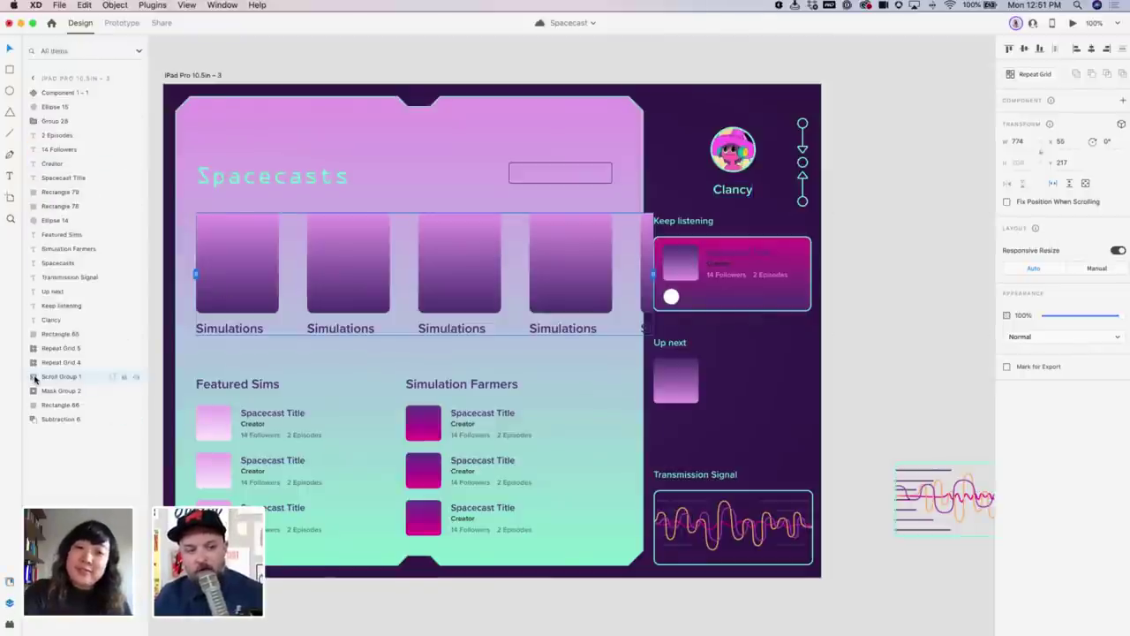
click(34, 377)
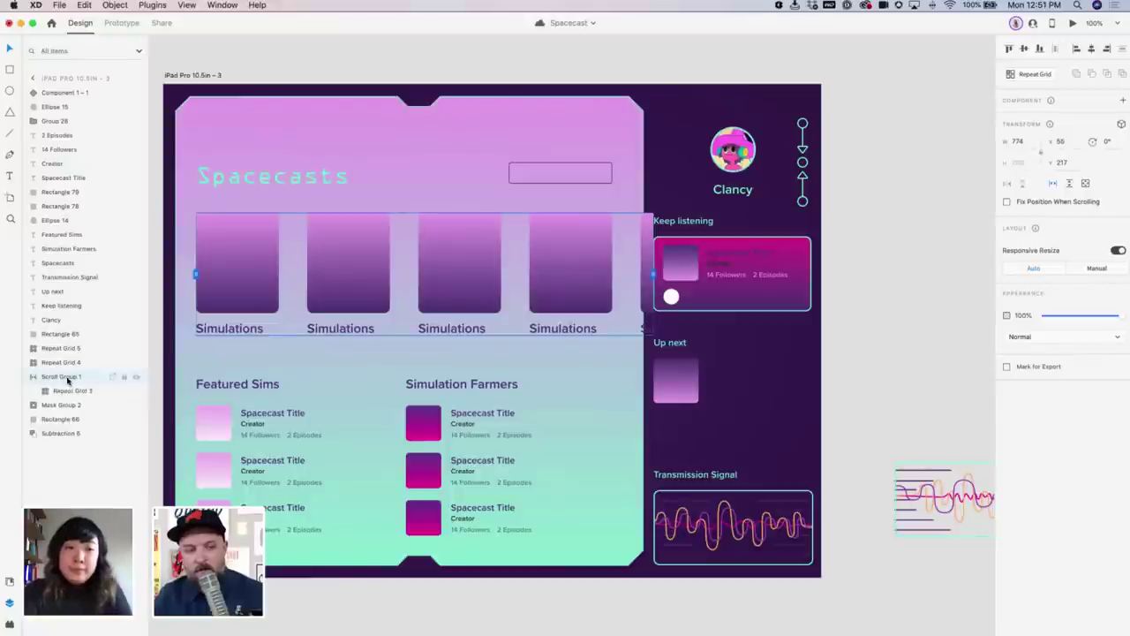
double_click(207, 327)
key(super+shift+g)
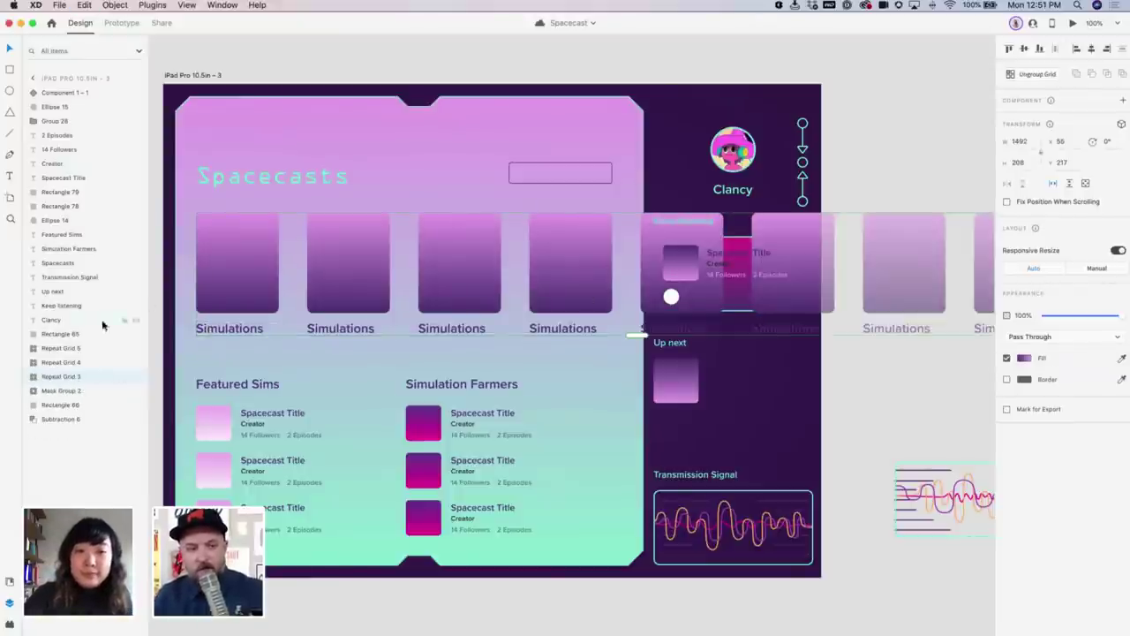
click(1052, 183)
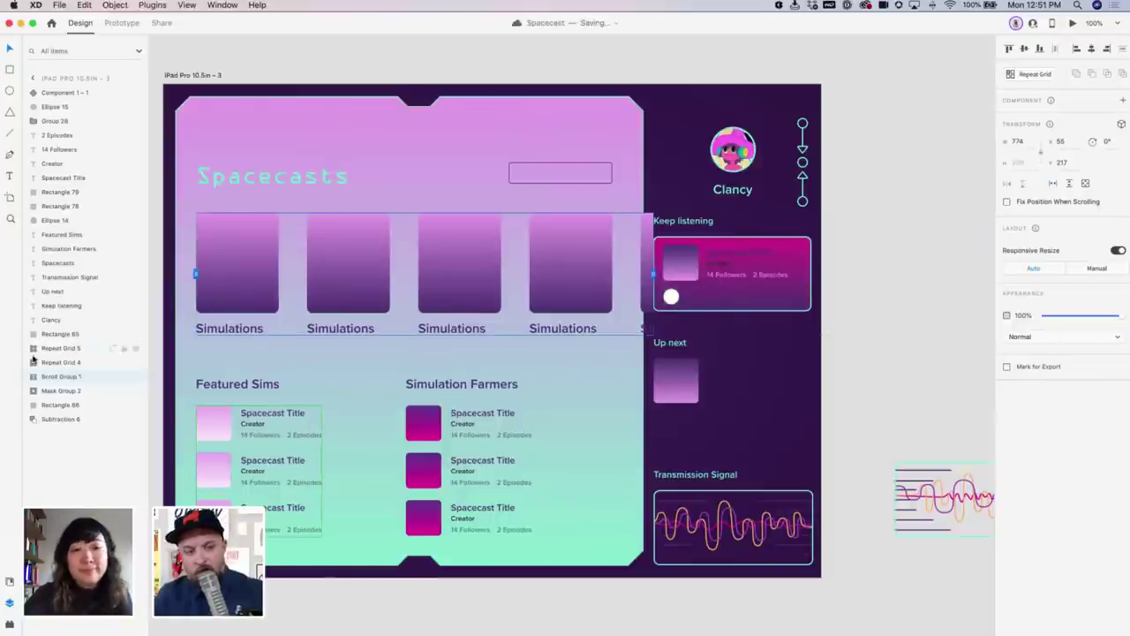
click(28, 376)
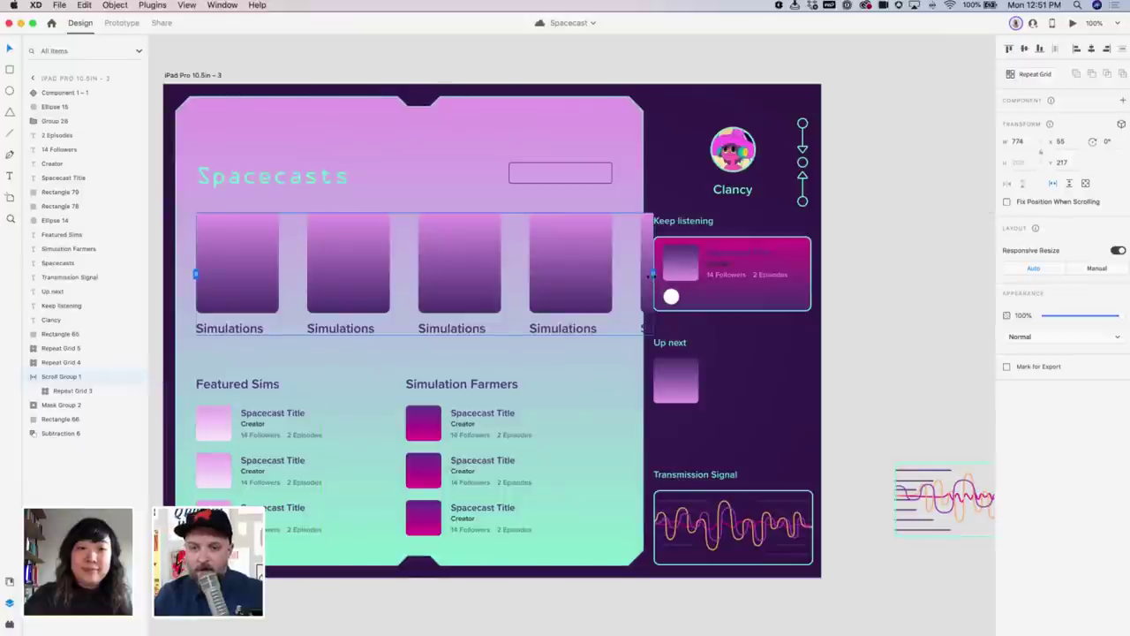
Widen the scroll group's viewport to 722 so the fourth card shows fully
drag(651, 275, 625, 267)
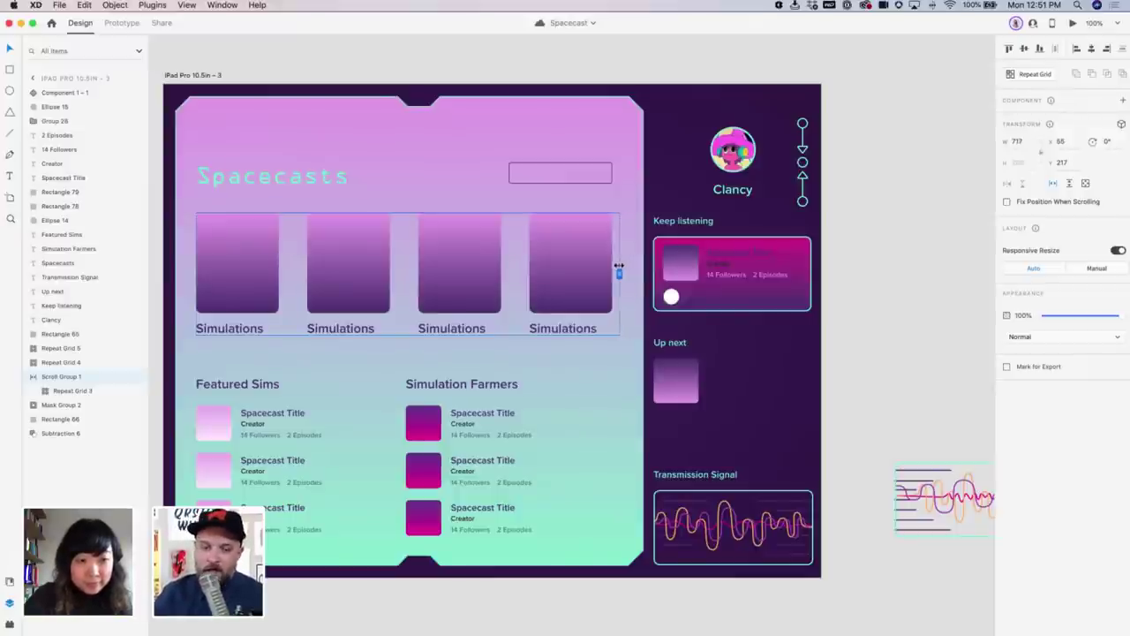
drag(610, 266, 560, 272)
drag(192, 274, 244, 273)
key(super+z)
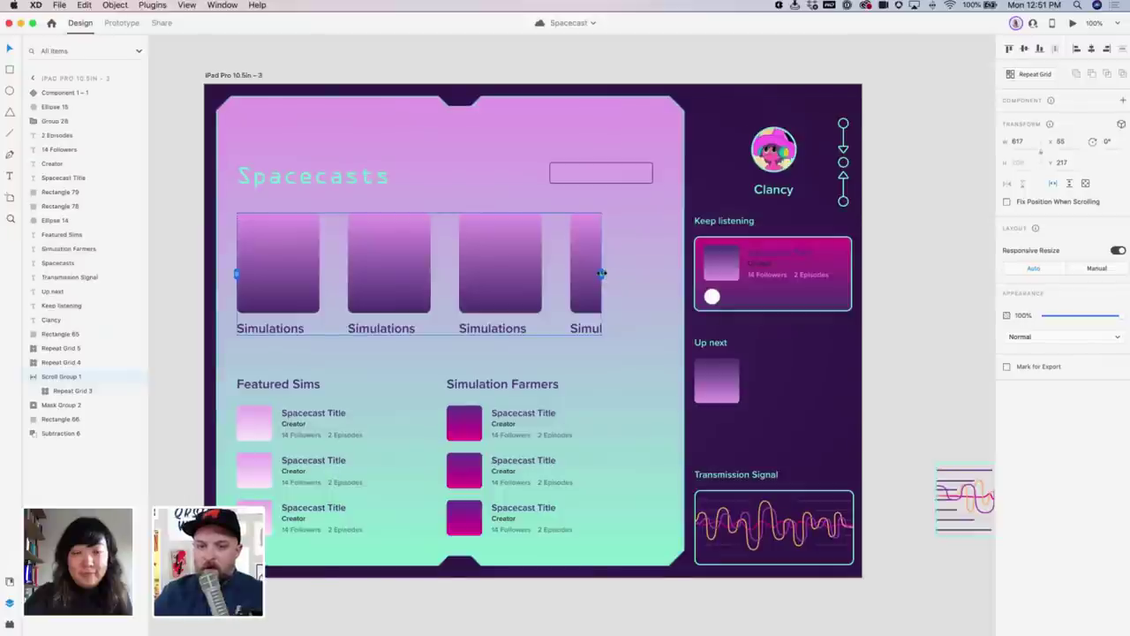
drag(604, 275, 662, 274)
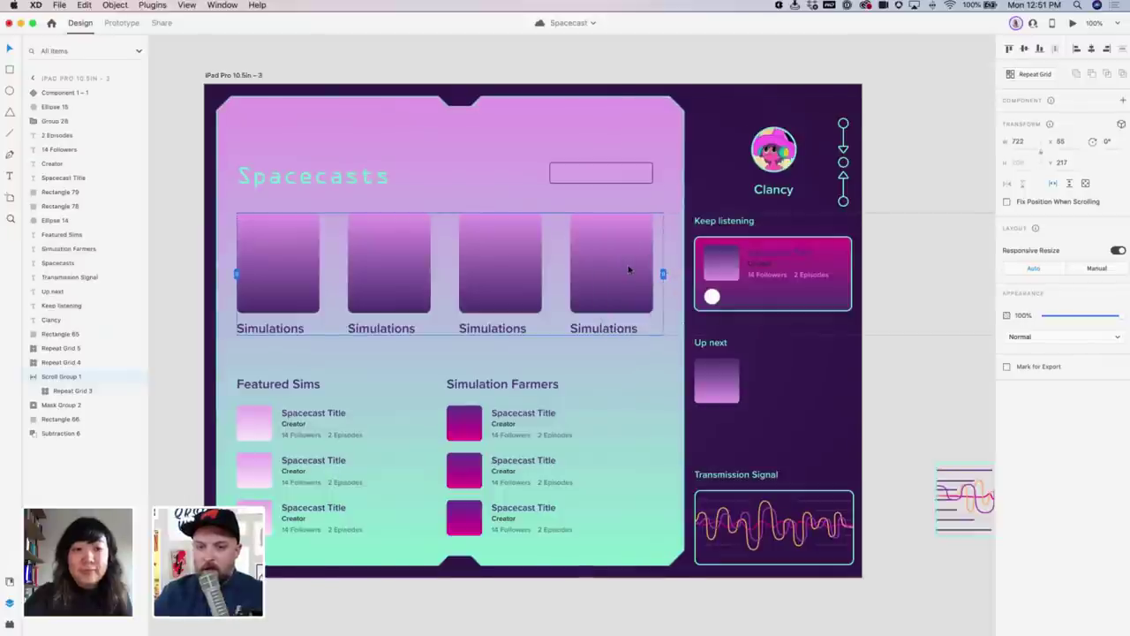
Scroll the cards inside the group to check the framing, then reselect the scroll group
double_click(658, 273)
scroll(795, 254, right, 2)
scroll(795, 254, right, 2)
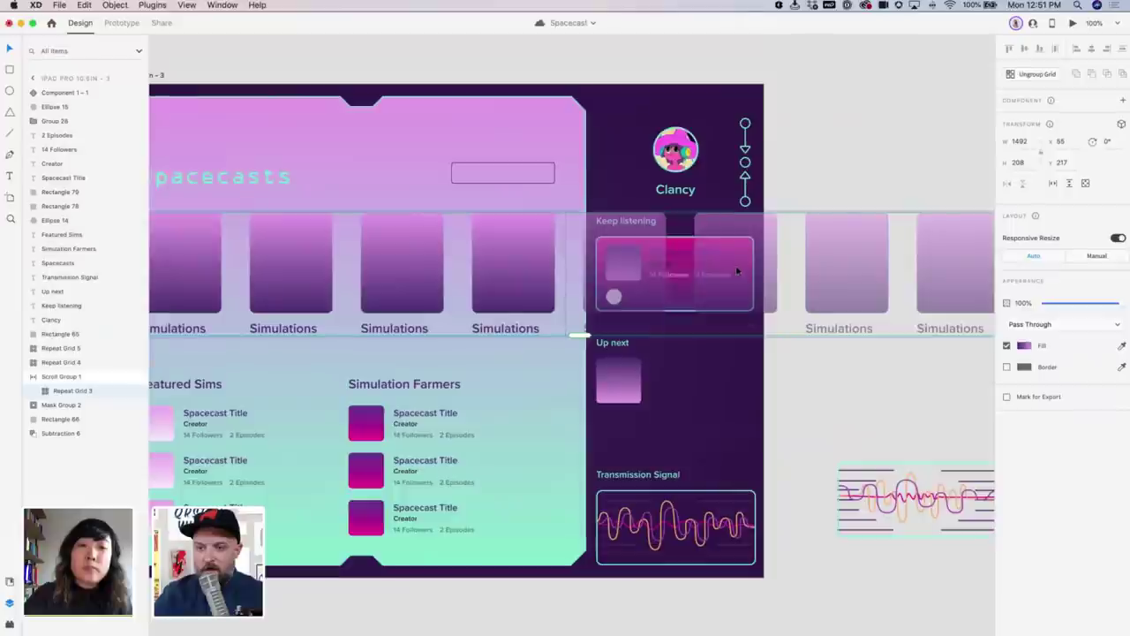
scroll(383, 268, left, 3)
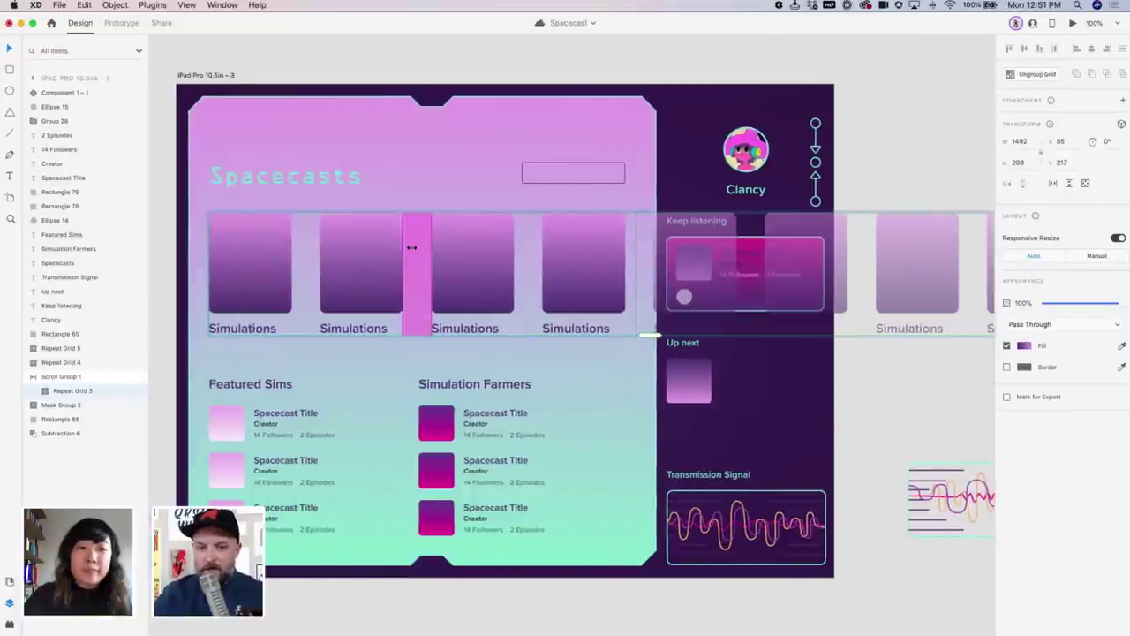
scroll(893, 242, left, 3)
scroll(894, 249, right, 6)
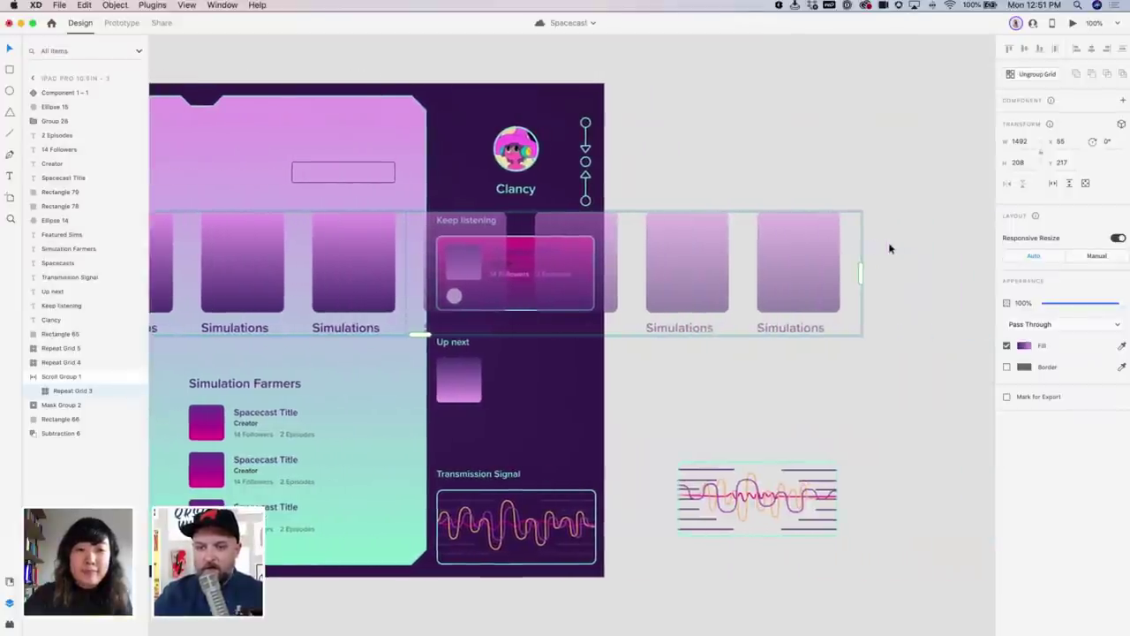
scroll(890, 245, left, 5)
scroll(562, 297, left, 2)
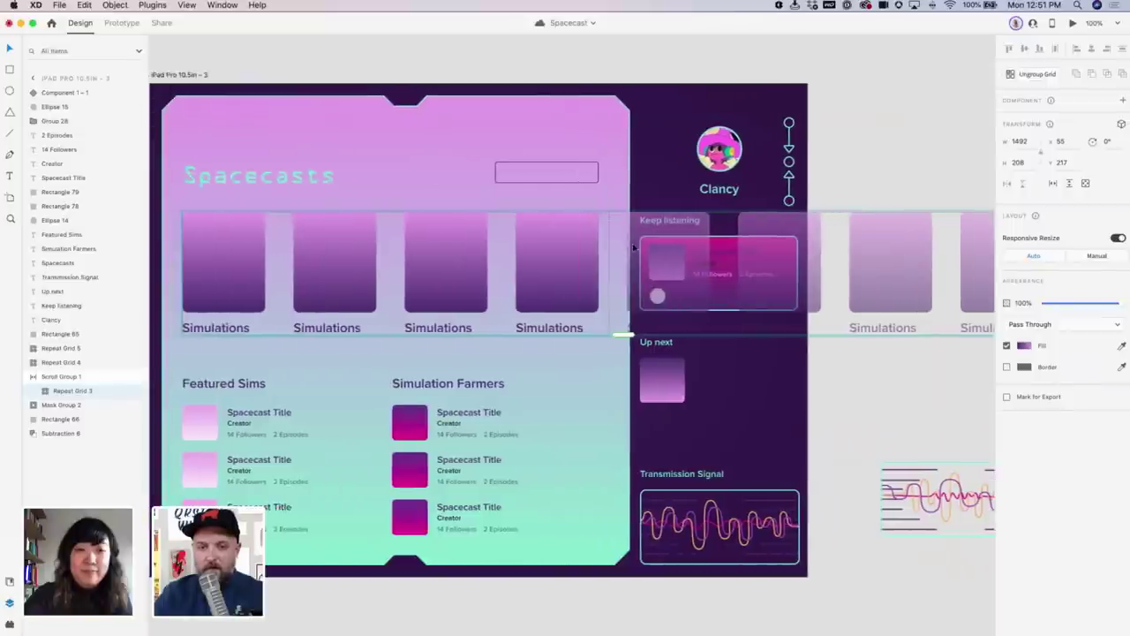
click(553, 264)
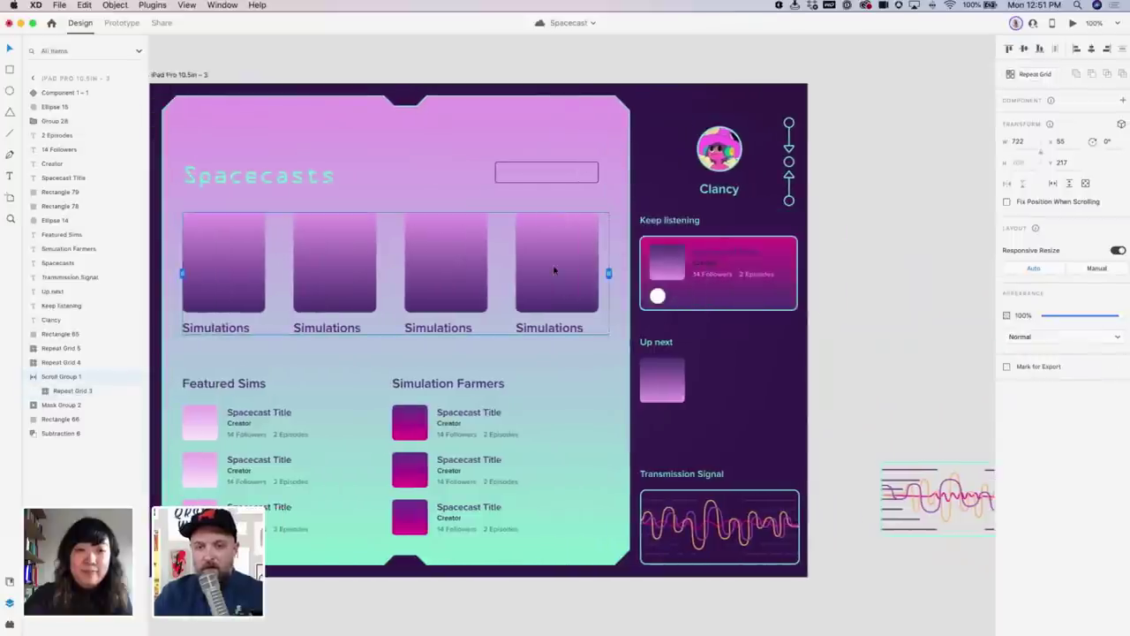
click(1072, 24)
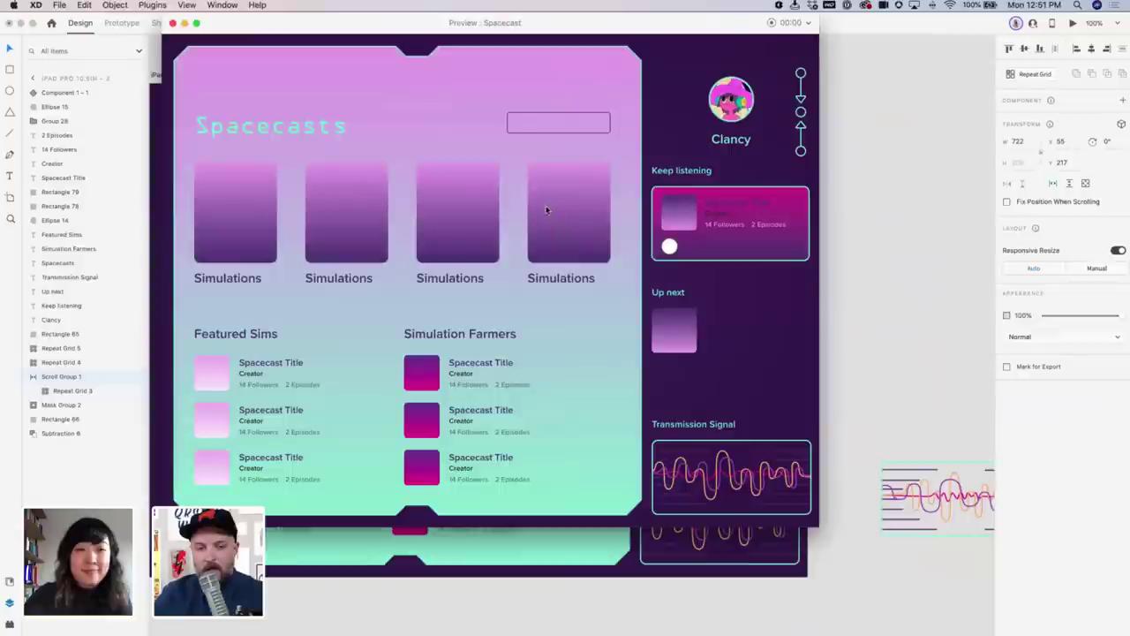
scroll(460, 209, left, 2)
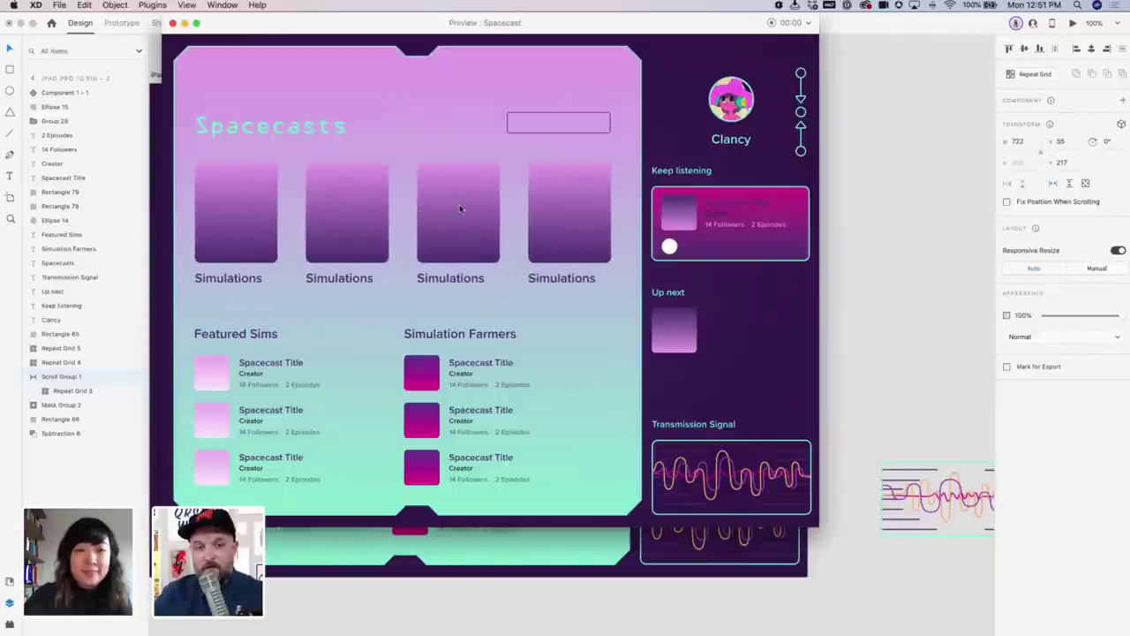
scroll(459, 209, right, 2)
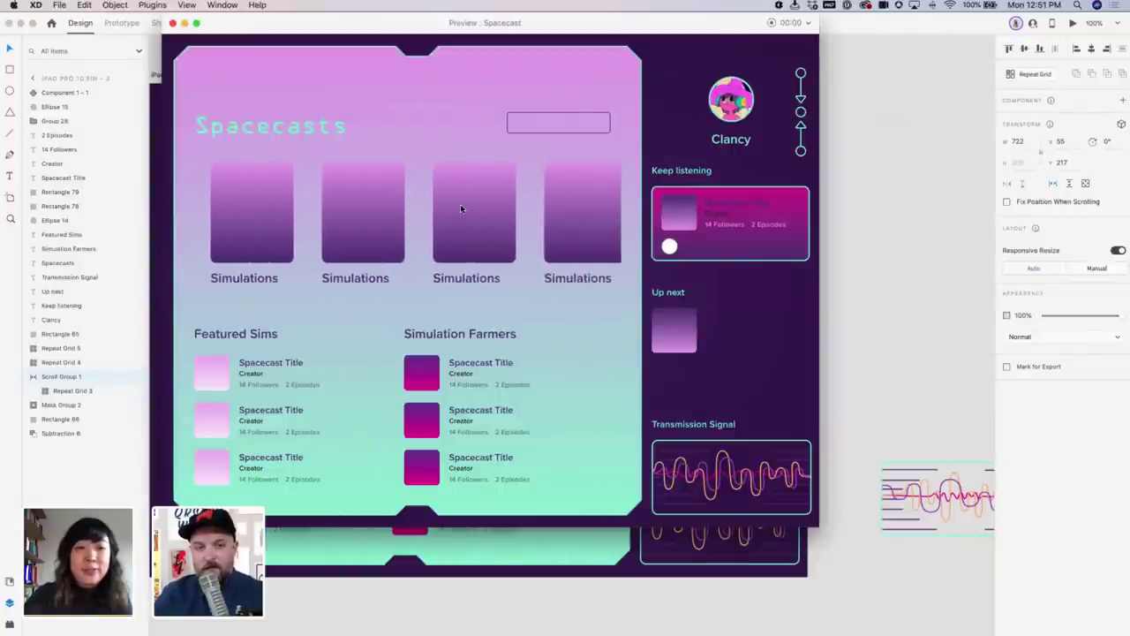
scroll(460, 207, left, 2)
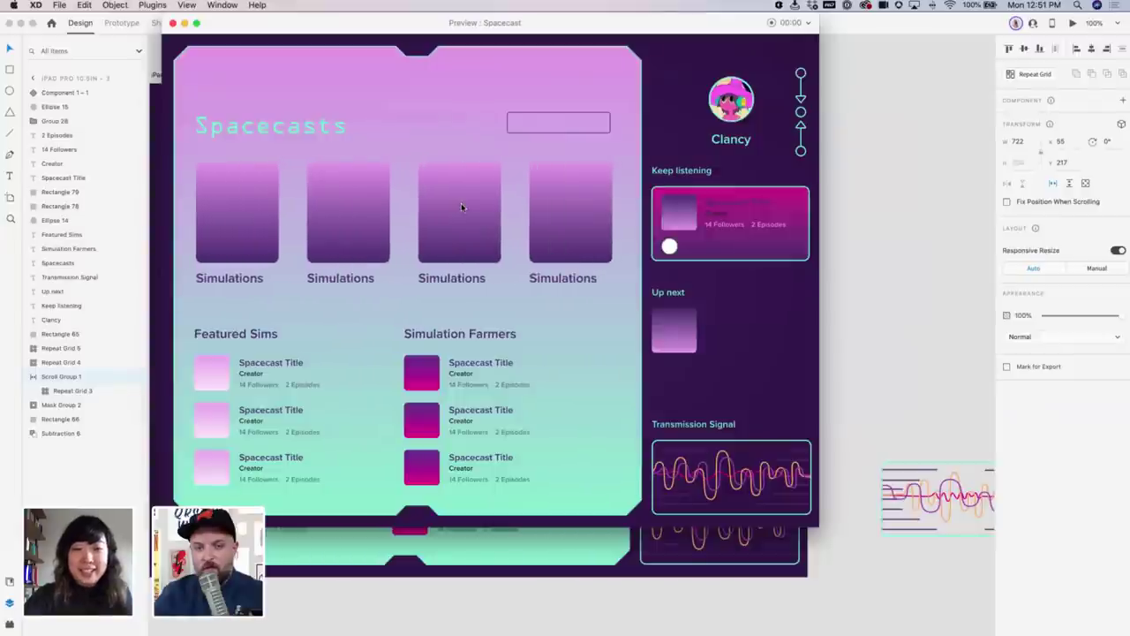
scroll(461, 207, right, 2)
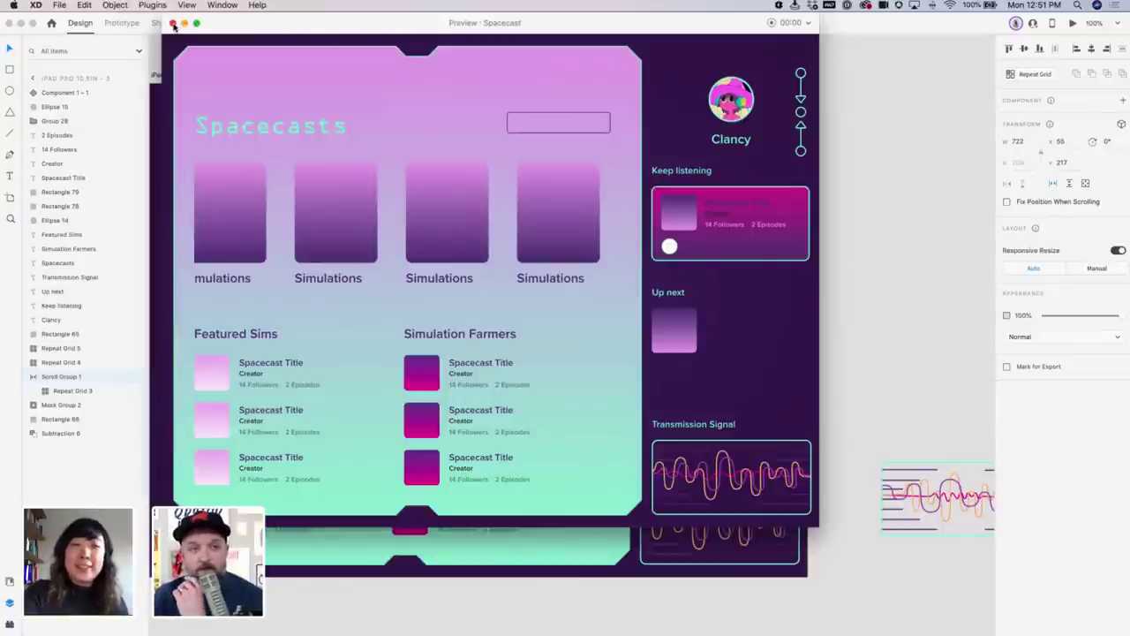
key(super+w)
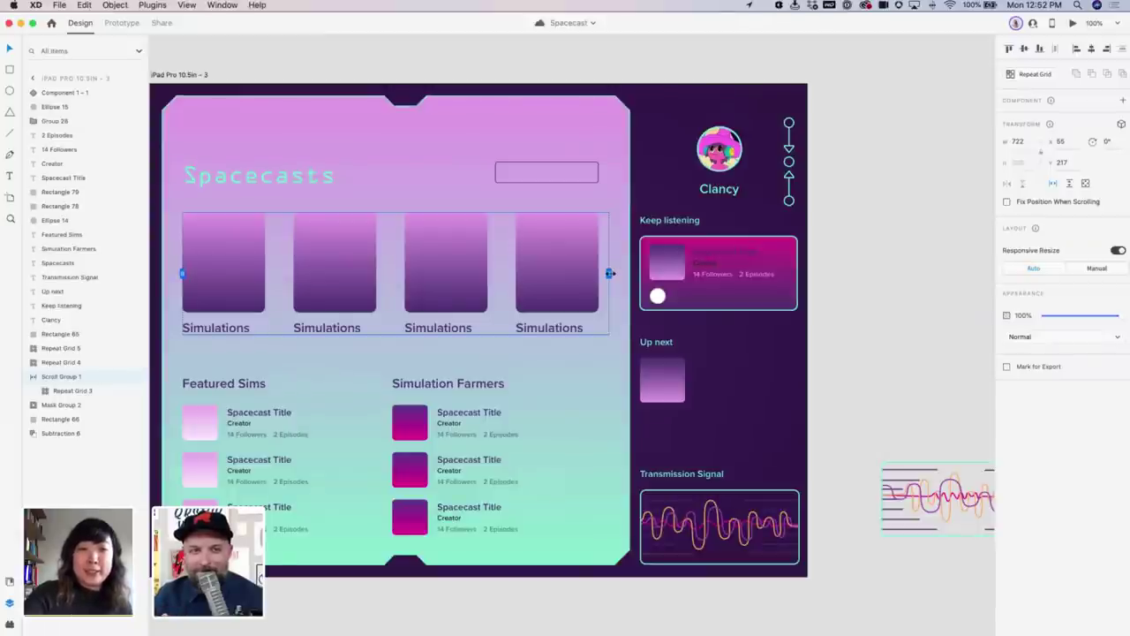
Ungroup Scroll Group 1 and rename the card grid 'Featured Spacecasts'
key(super+shift+g)
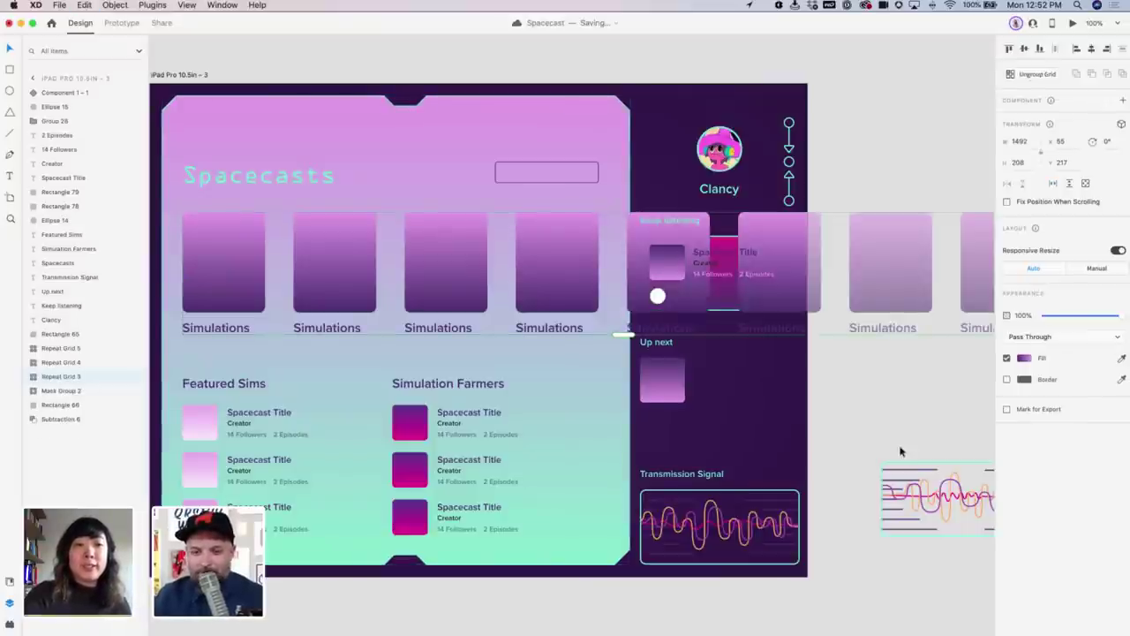
double_click(66, 376)
text(Feat)
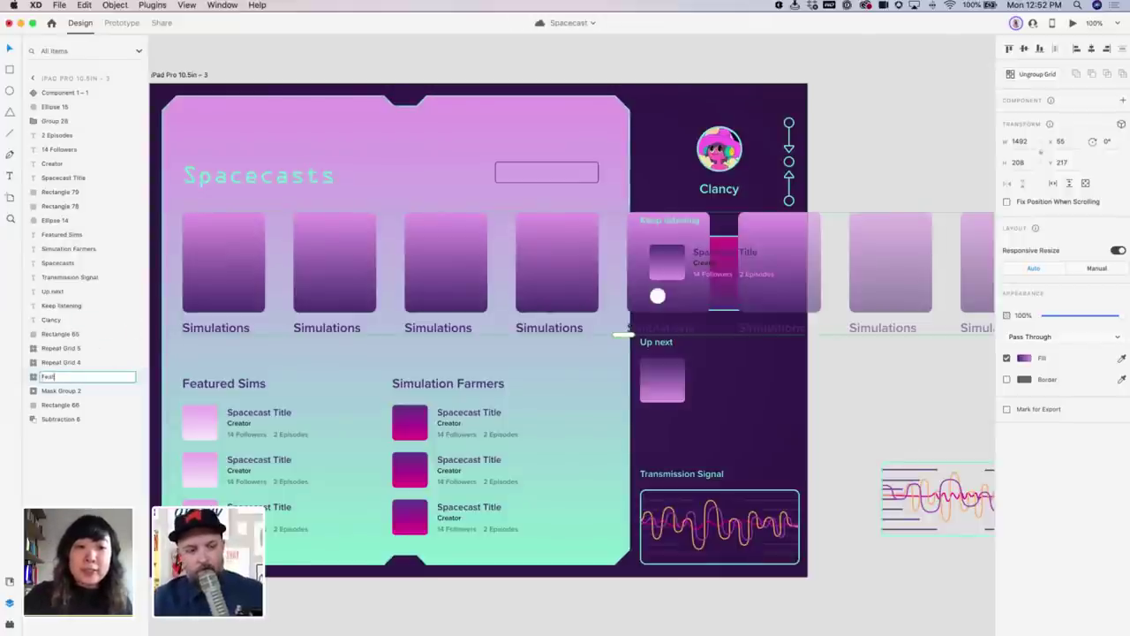
text(ured S)
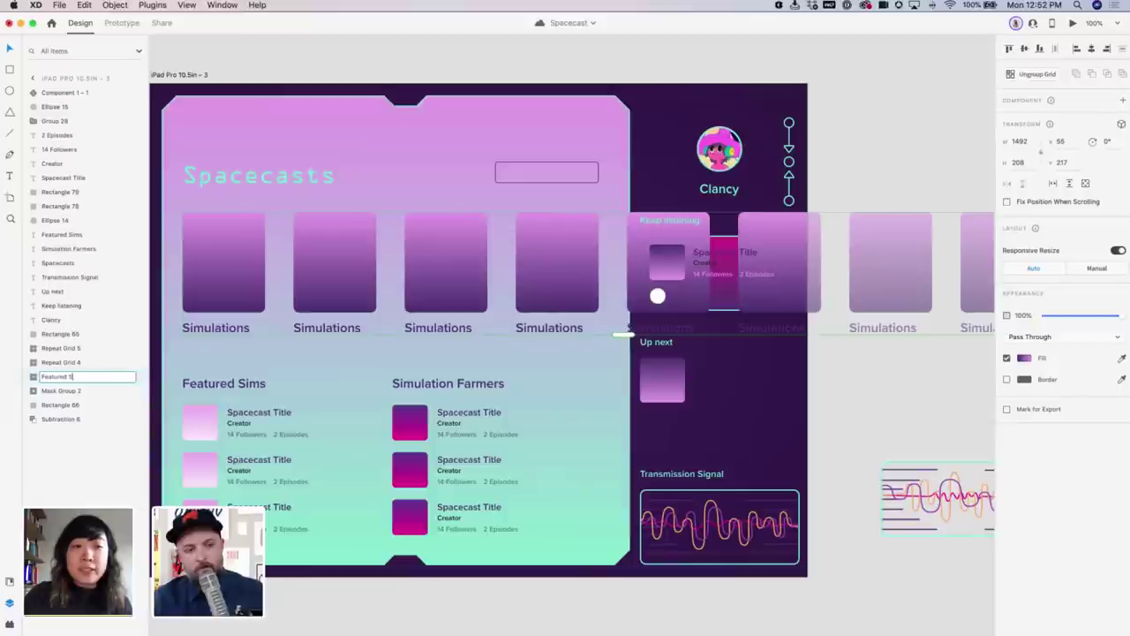
text(pacecasts)
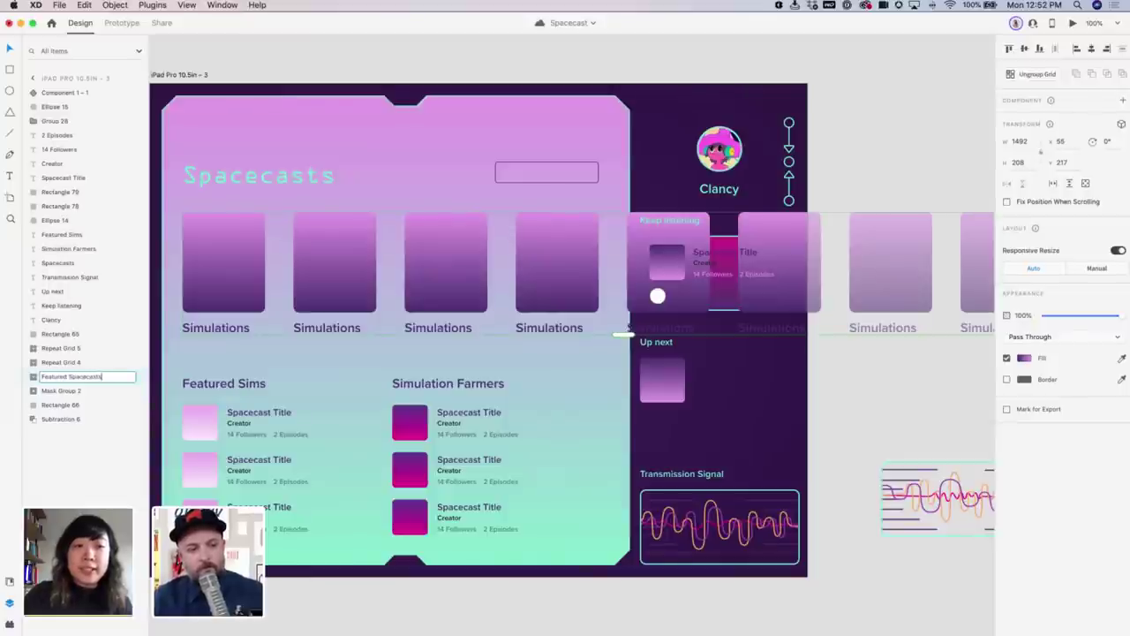
key(Return)
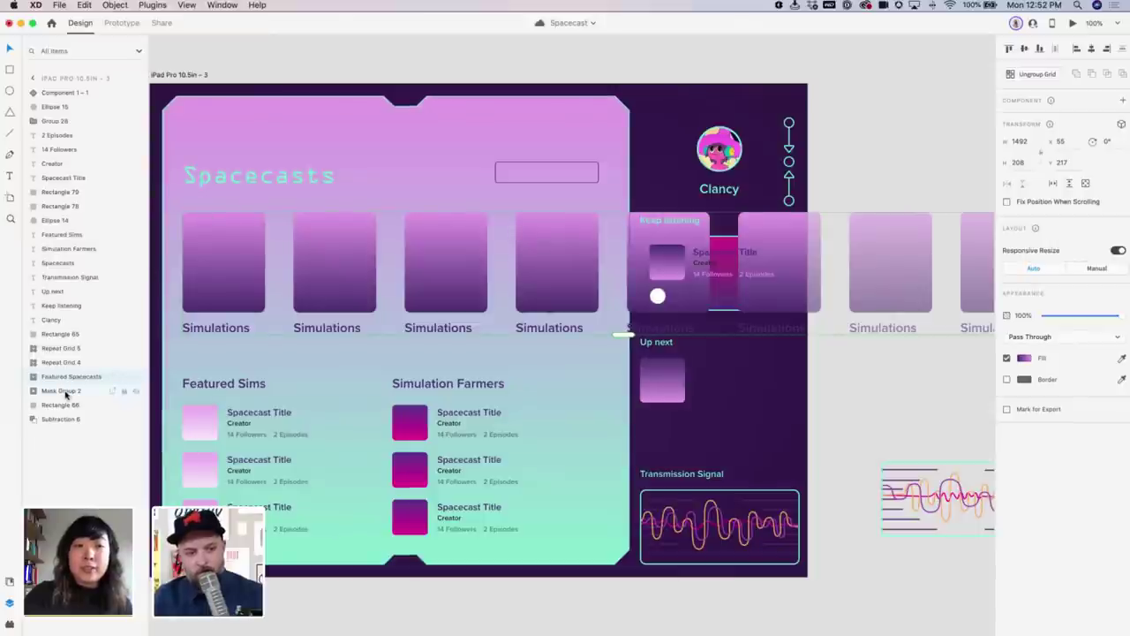
Rename the profile picture's mask group 'Avatar' and reselect the Featured Spacecasts grid
click(64, 390)
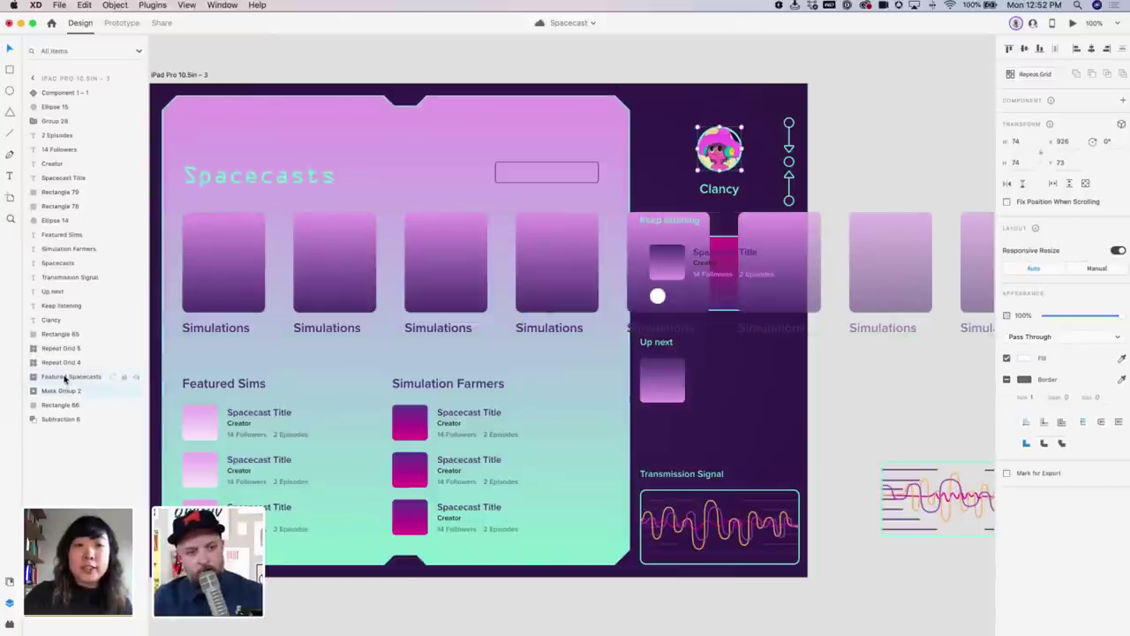
double_click(60, 392)
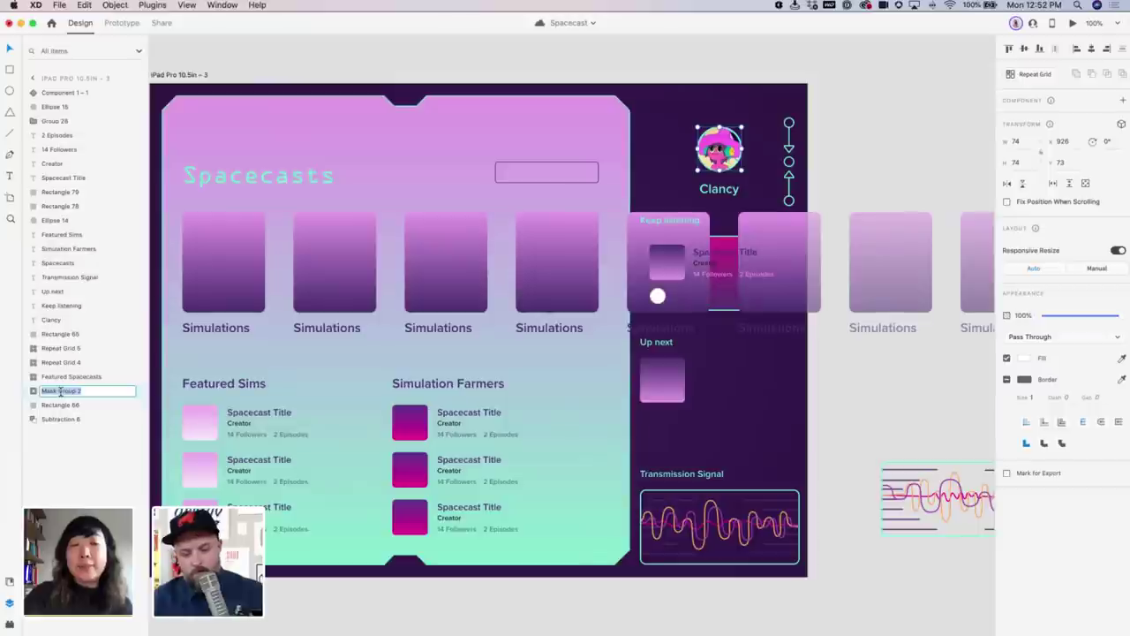
text(Avatar)
key(Return)
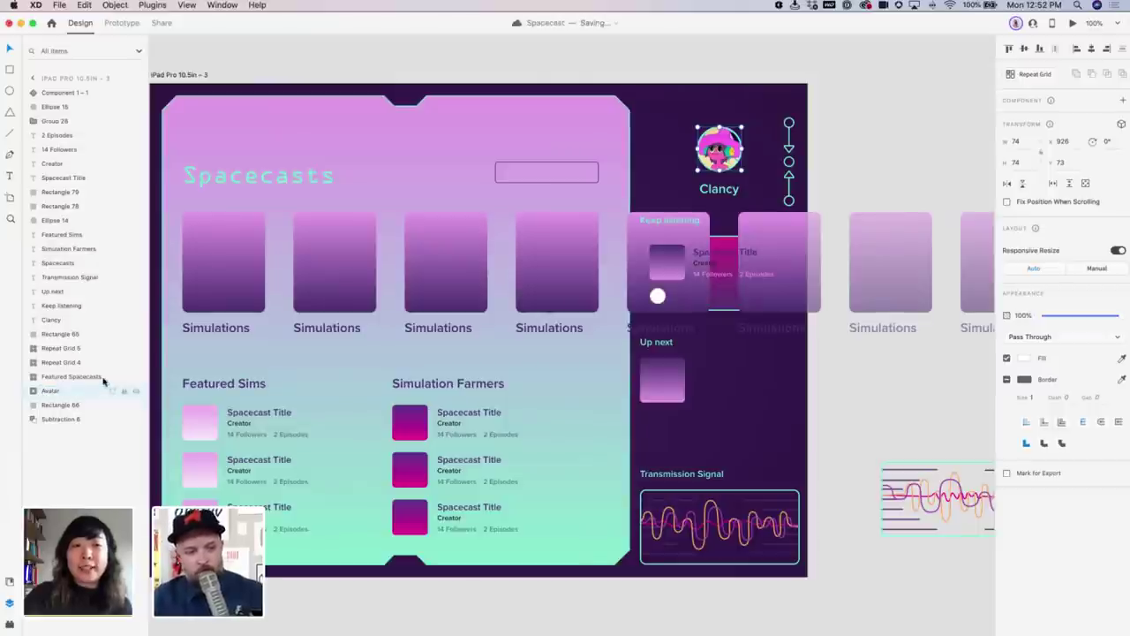
click(95, 376)
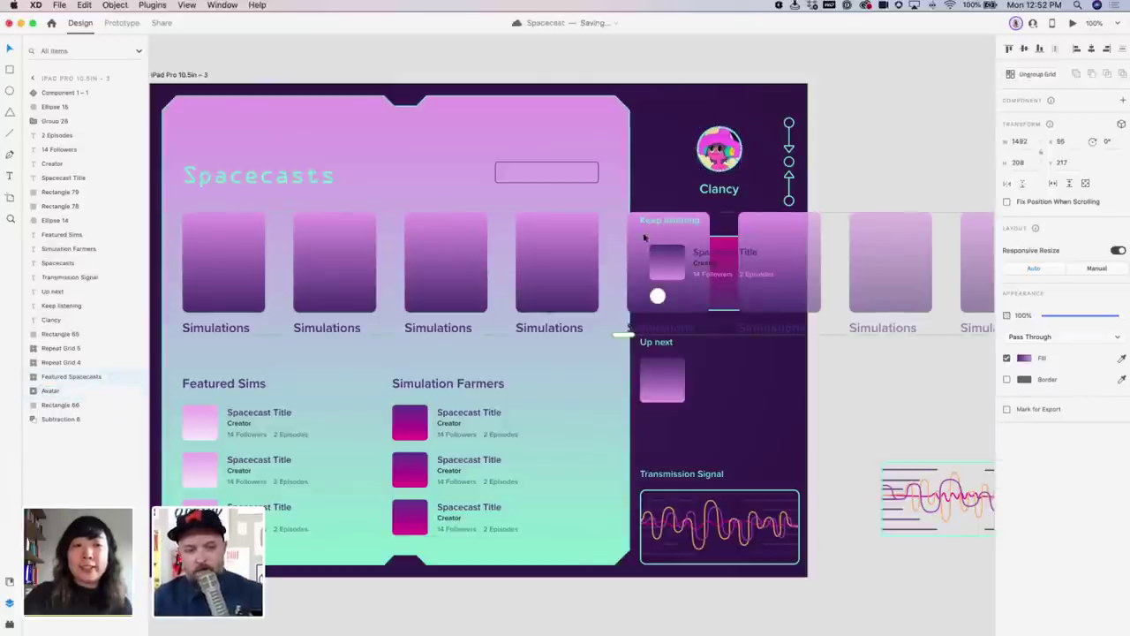
Make Featured Spacecasts a horizontal scroll group, save, and test scrolling the cards
click(1052, 184)
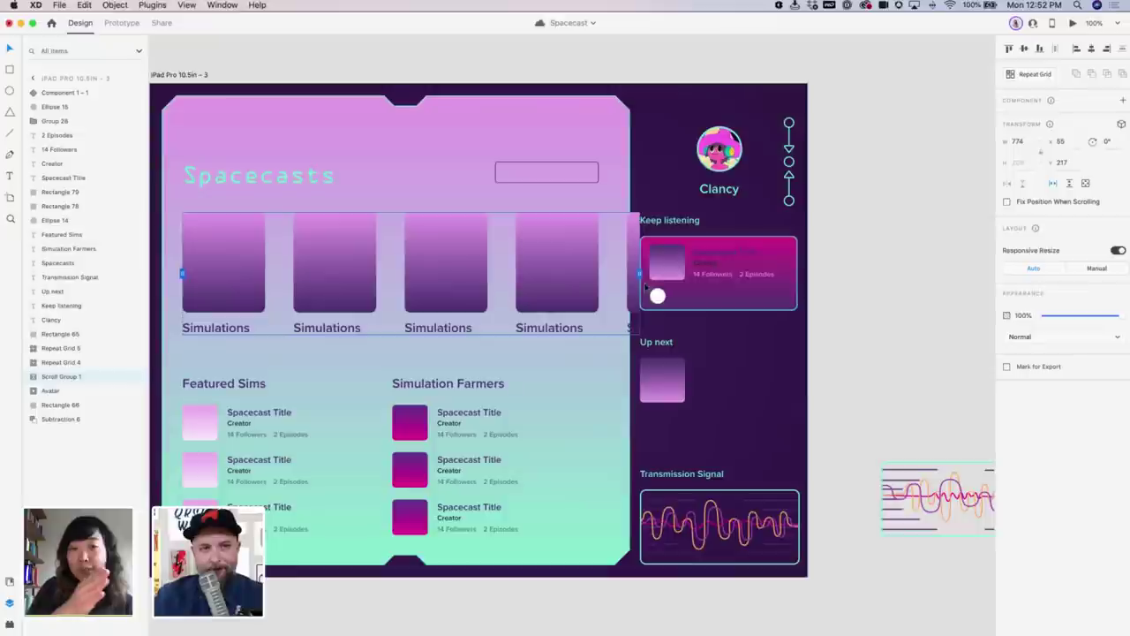
key(super+s)
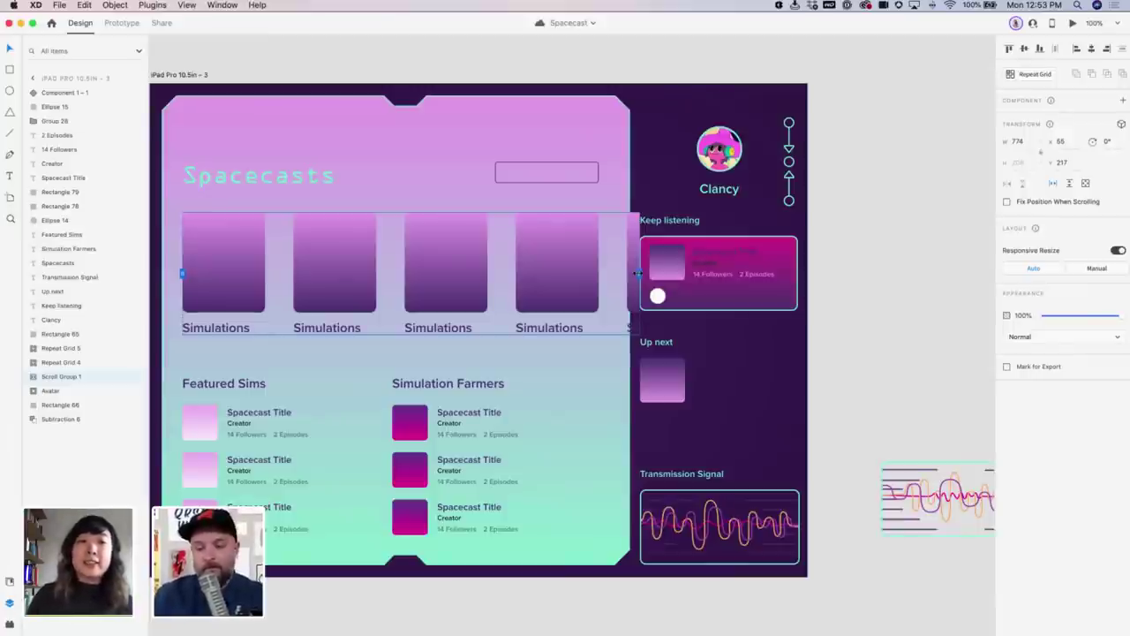
double_click(633, 246)
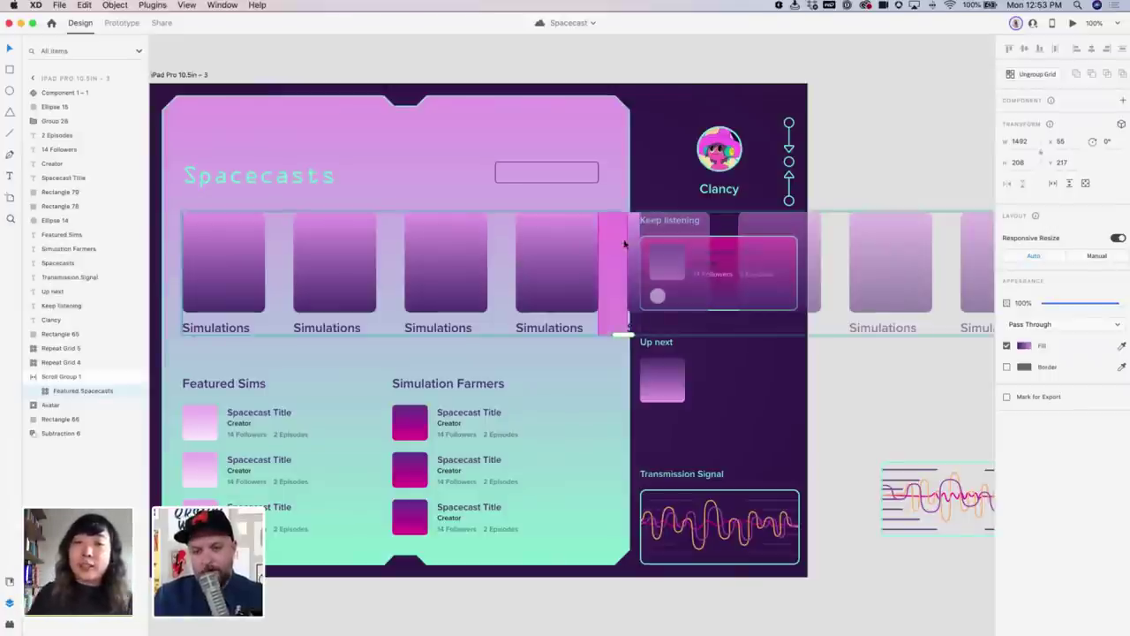
scroll(890, 321, right, 5)
scroll(877, 313, left, 4)
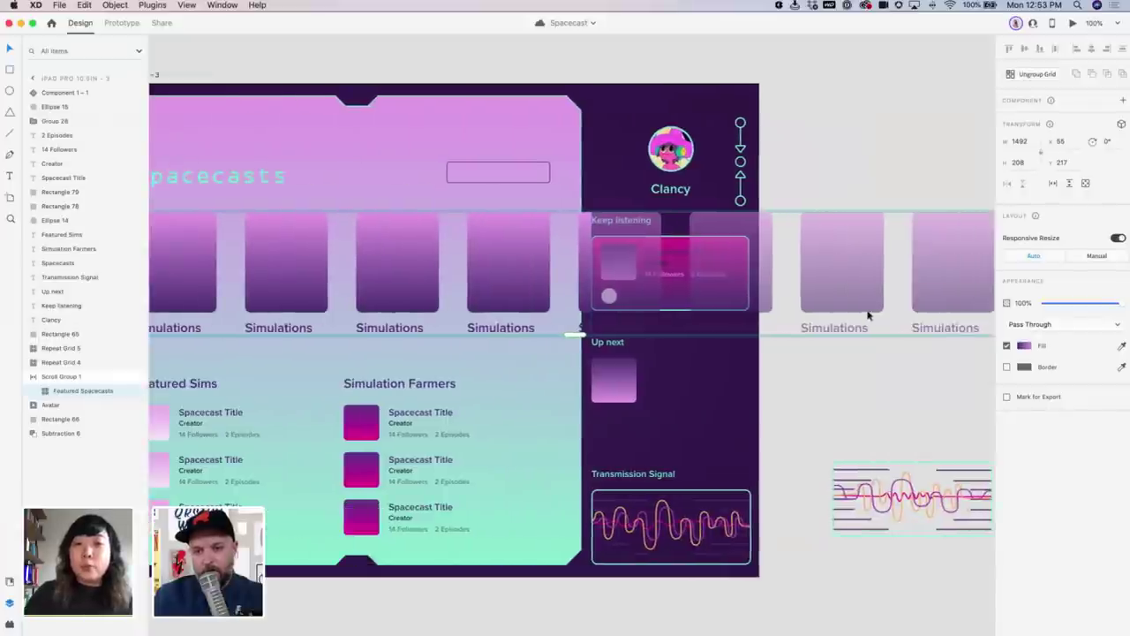
scroll(795, 309, left, 2)
scroll(707, 300, right, 2)
scroll(618, 287, left, 2)
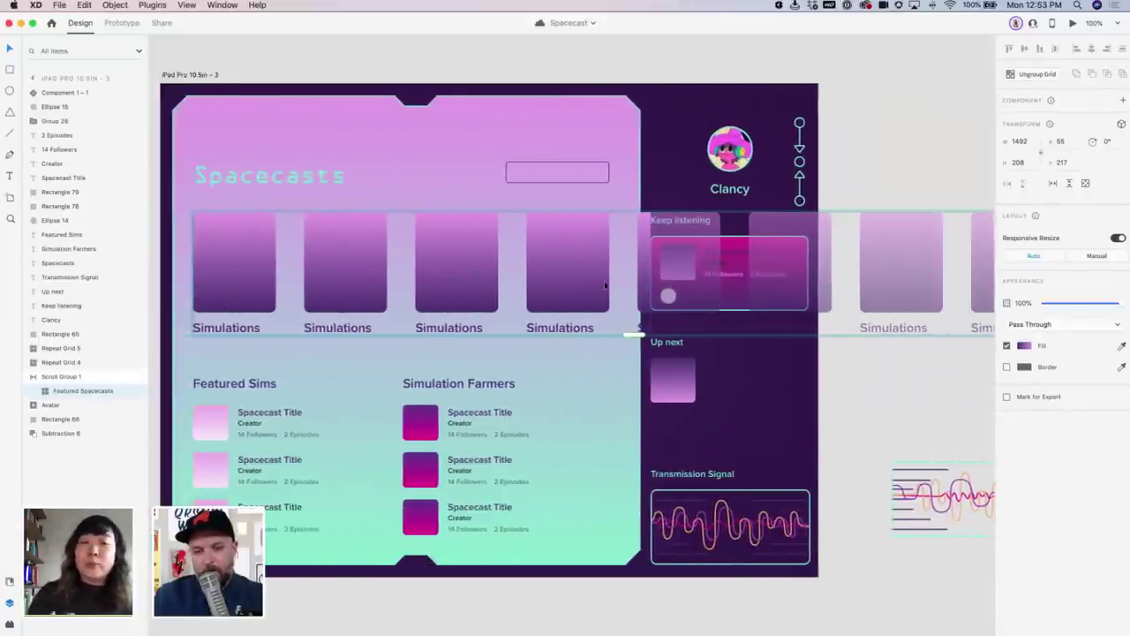
scroll(605, 284, left, 1)
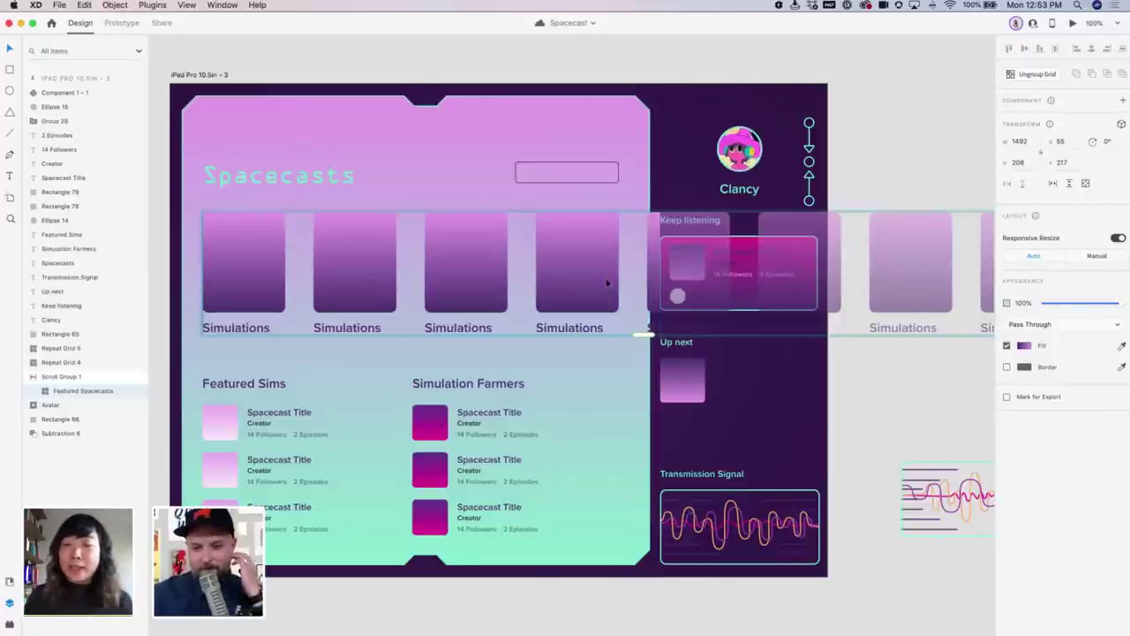
Move the waveform component down beside the dashboard artboard and show the Document Assets
click(835, 361)
scroll(836, 362, down, 4)
scroll(833, 259, down, 5)
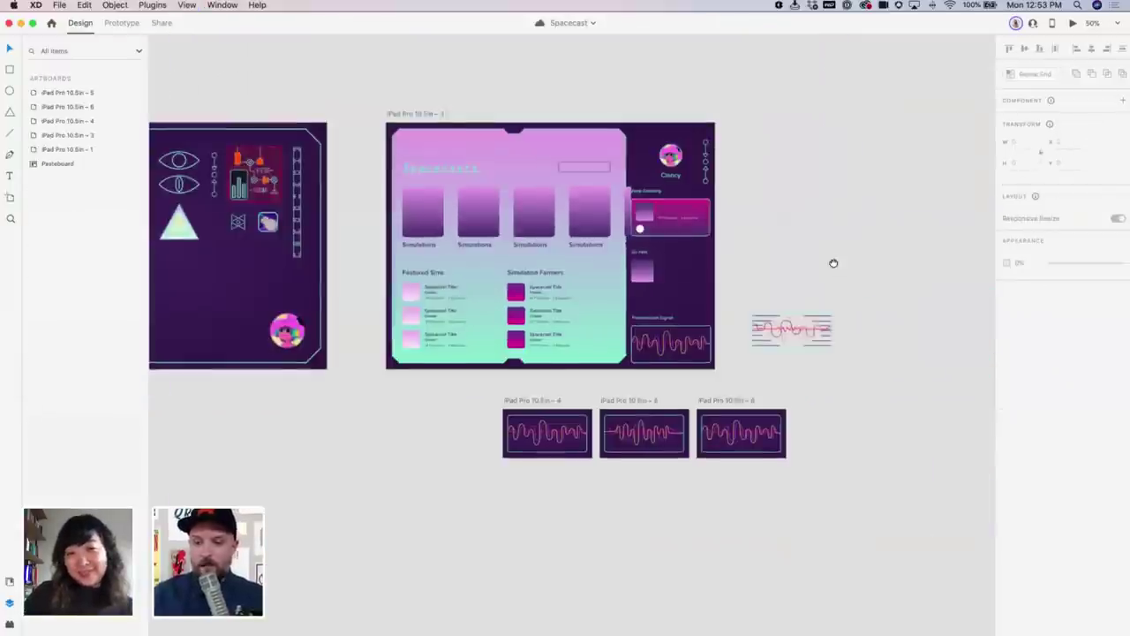
drag(716, 347, 720, 381)
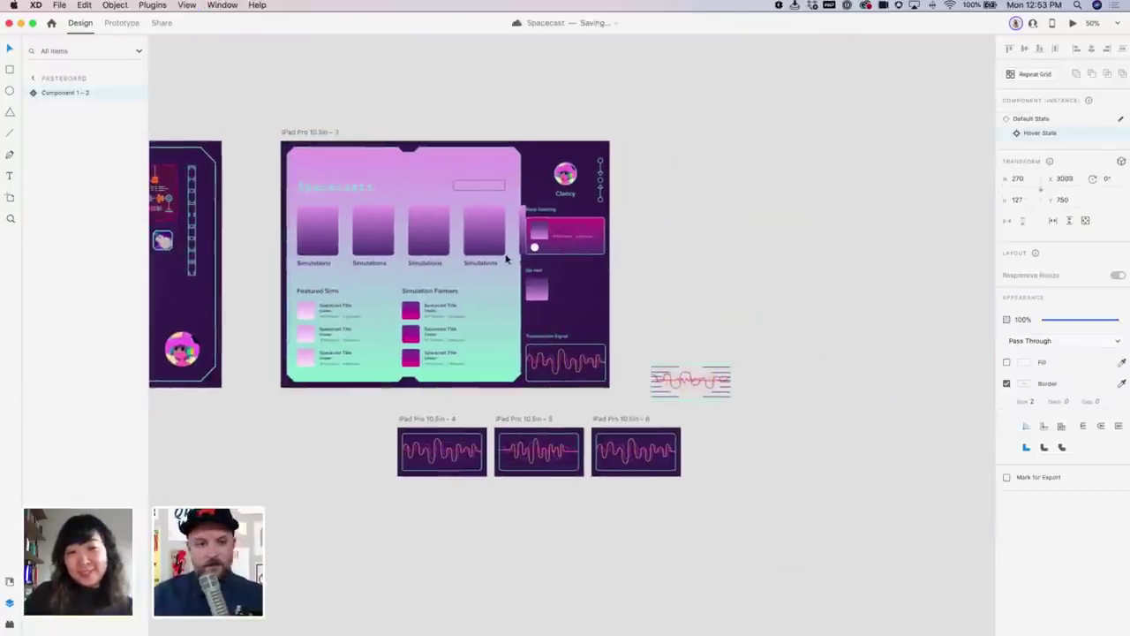
key(Escape)
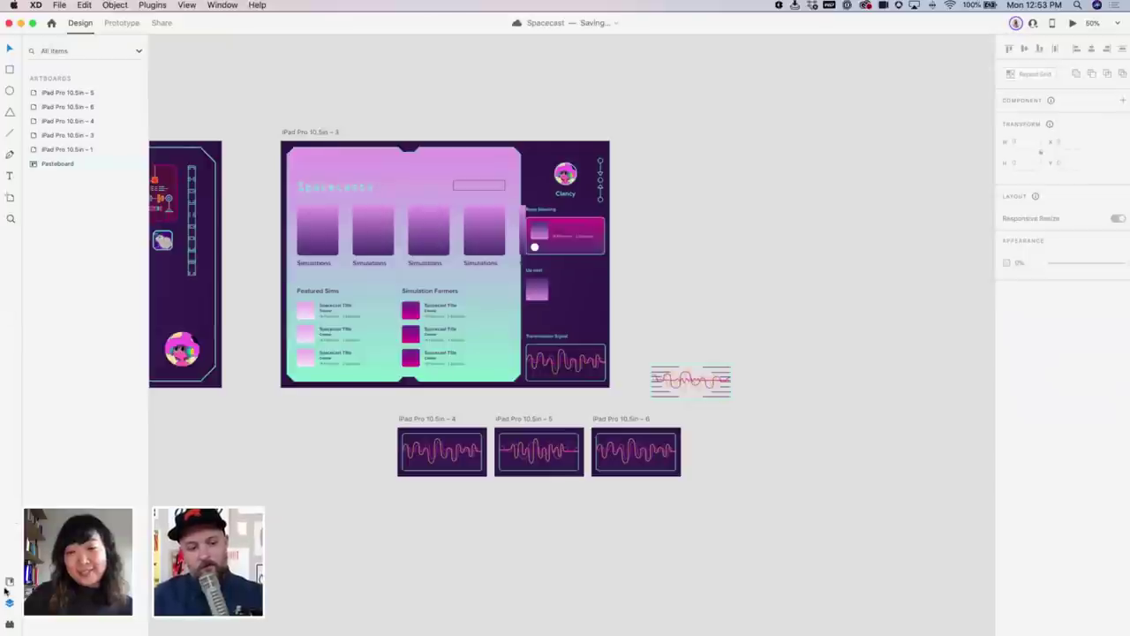
click(10, 583)
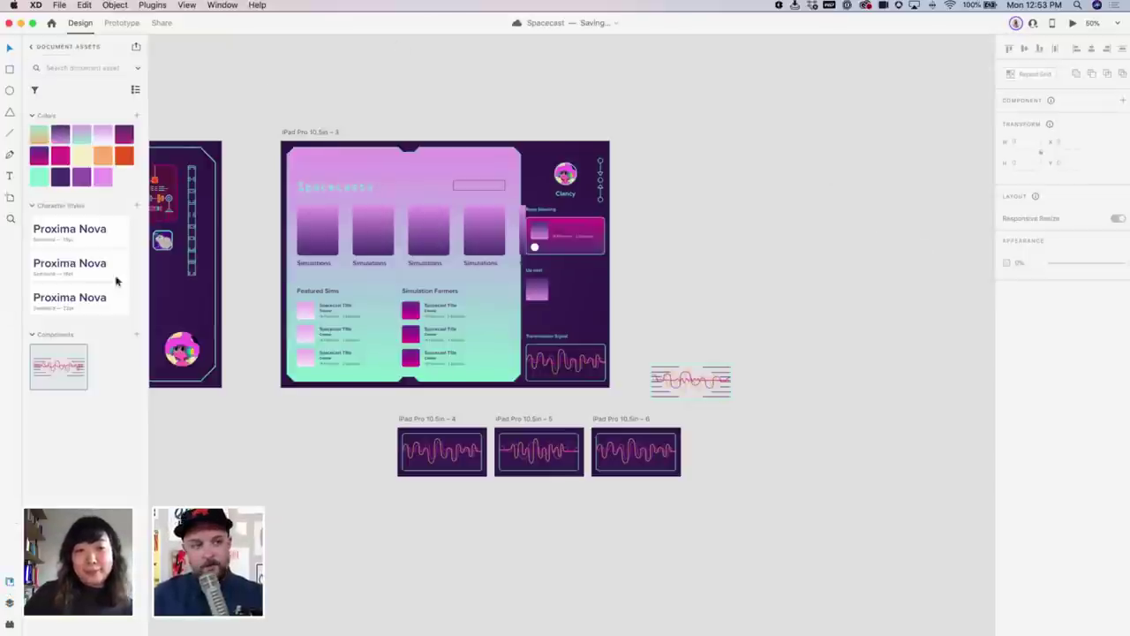
Add an iPhone X, XS, 11 Pro artboard, delete its stray component, and place the waveform component
click(8, 196)
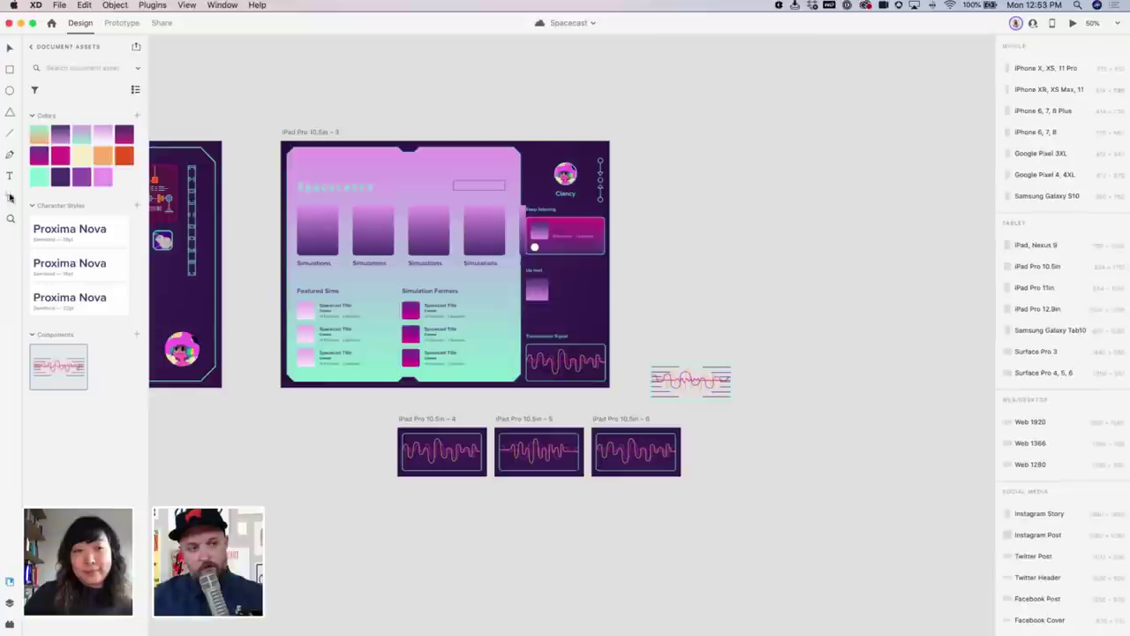
click(1047, 68)
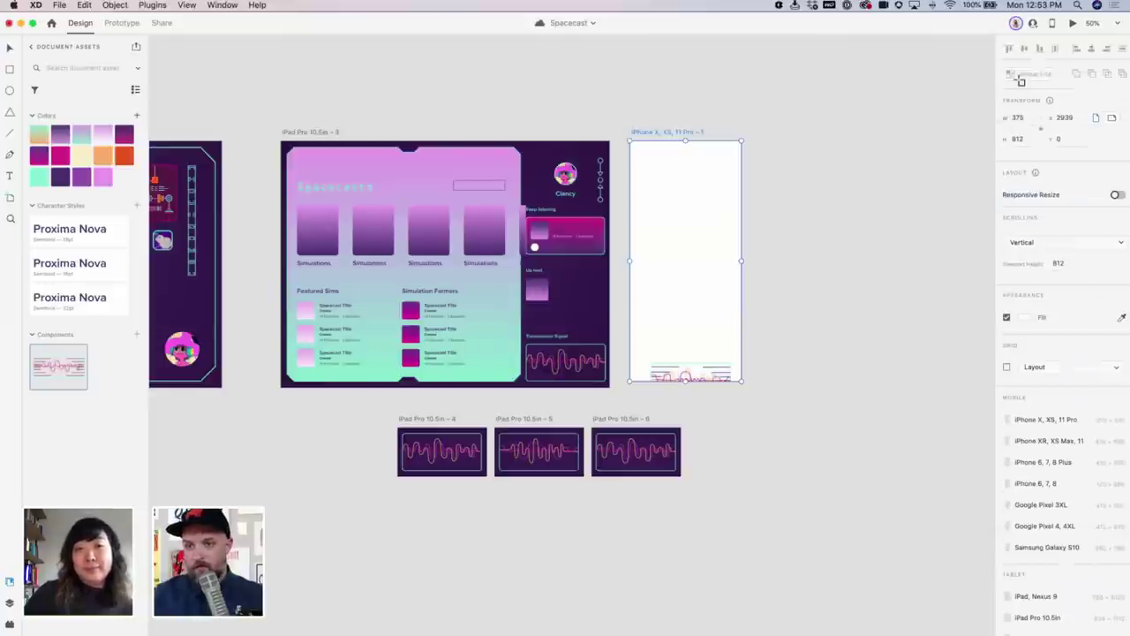
click(710, 371)
key(Delete)
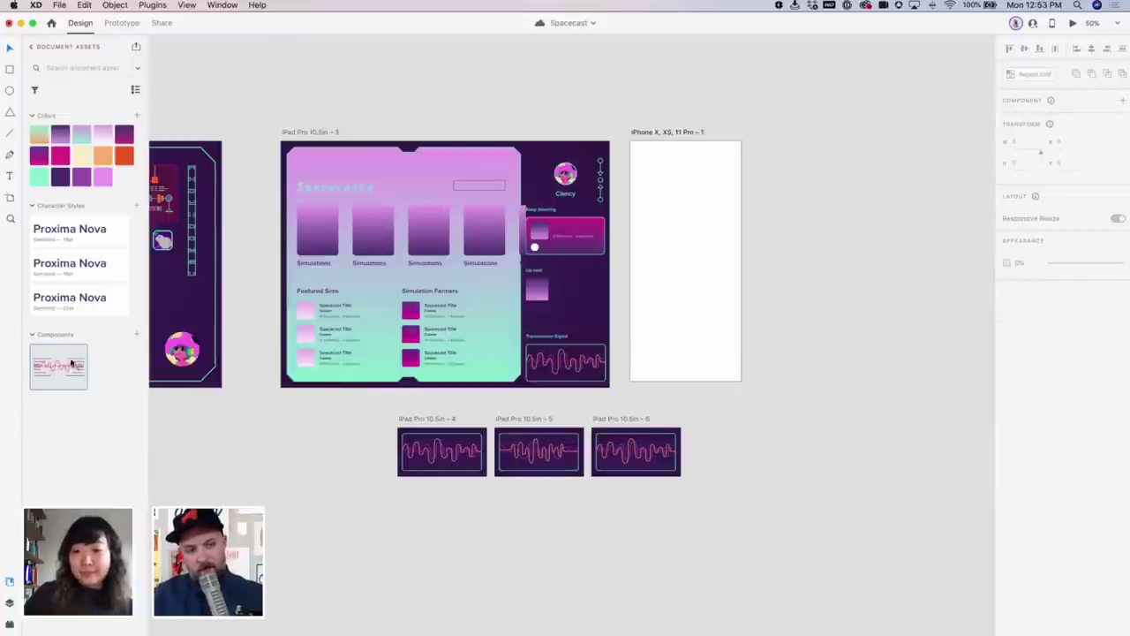
drag(74, 362, 446, 219)
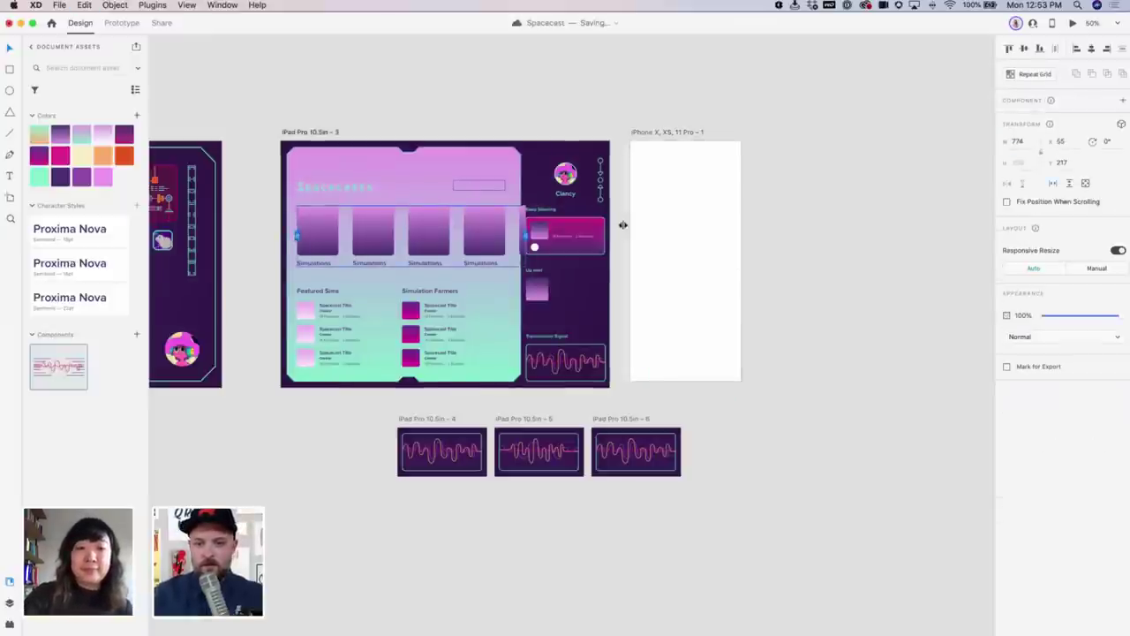
Paste the Simulations card row onto the iPhone artboard as a Repeat Grid with tighter column spacing
key(super+c)
click(663, 230)
key(super+v)
drag(704, 234, 693, 231)
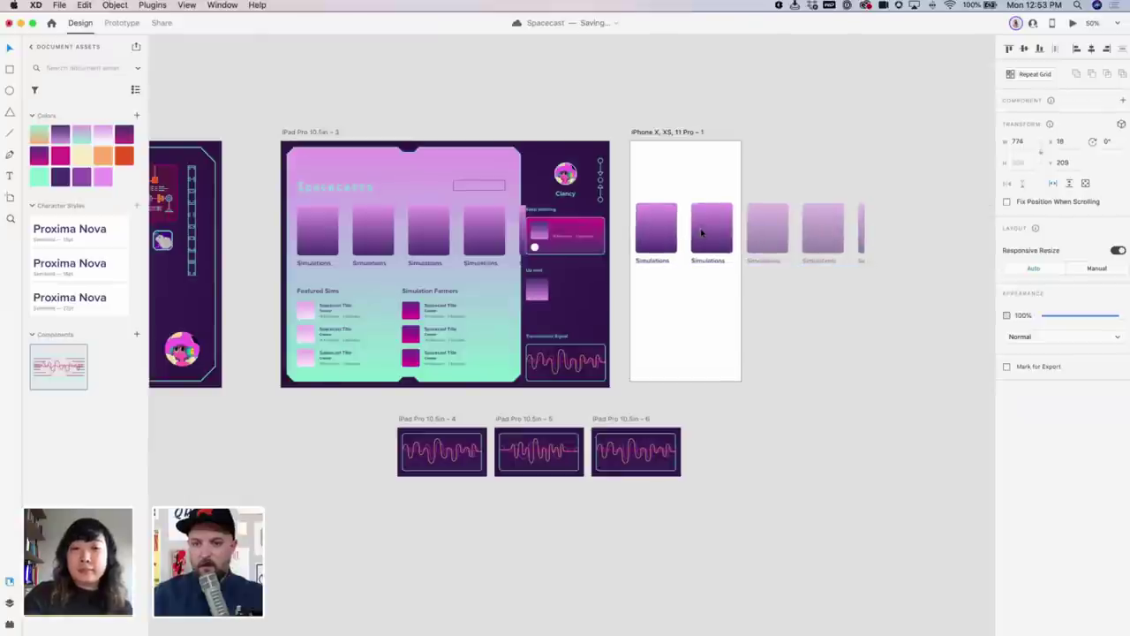
click(1058, 184)
scroll(777, 307, right, 3)
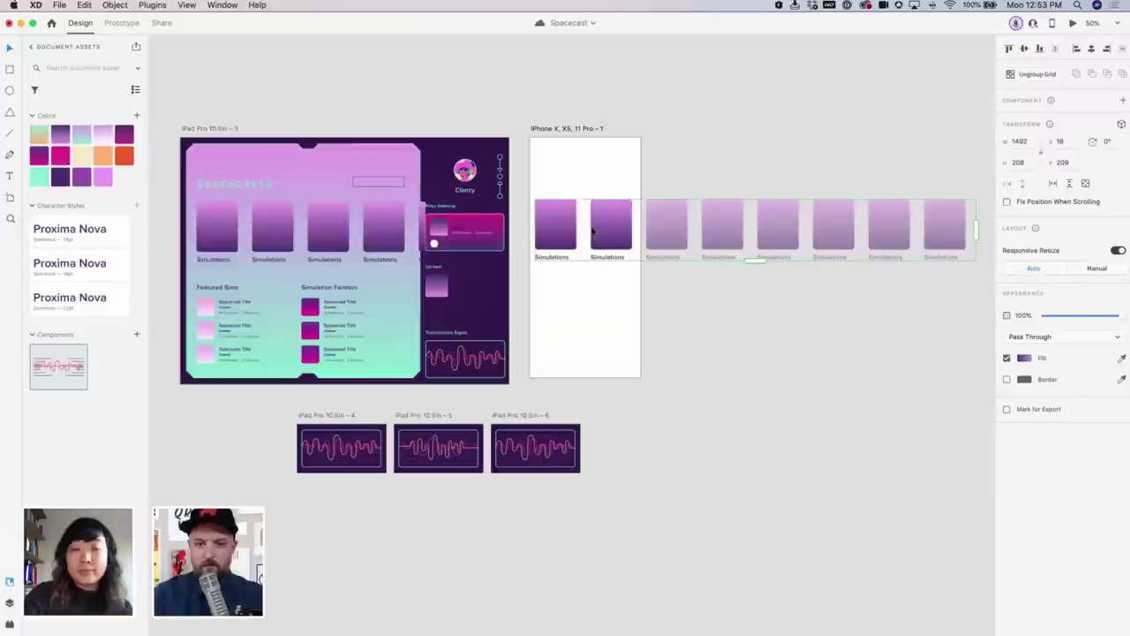
drag(586, 228, 598, 228)
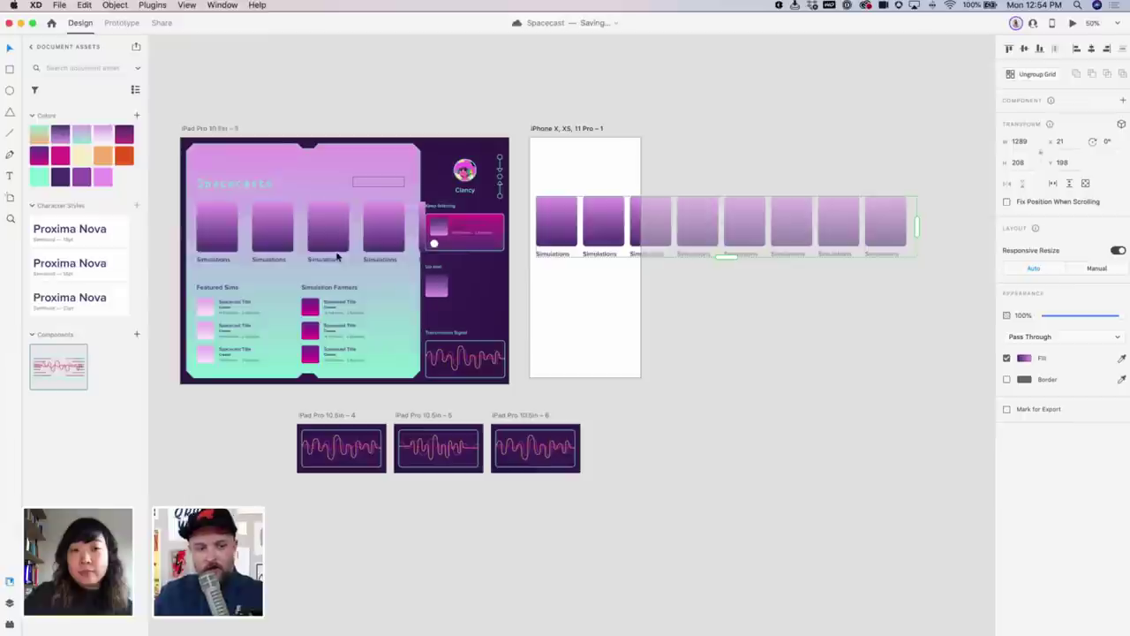
key(super+y)
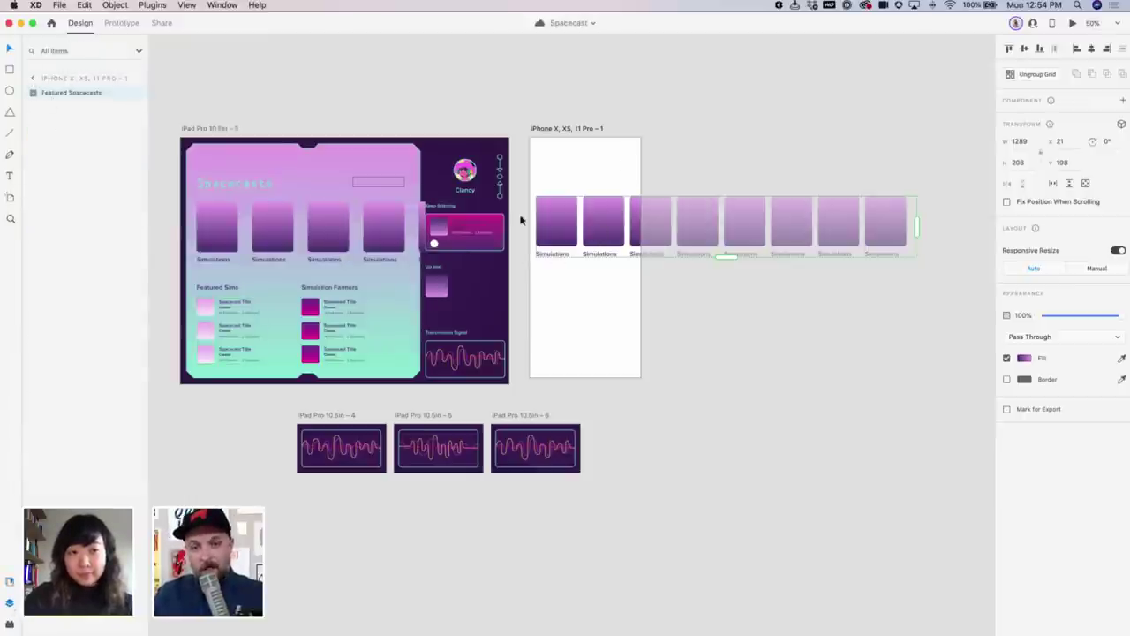
Turn the iPhone's Featured Spacecasts grid into a horizontal scroll group and test it in Preview
click(33, 81)
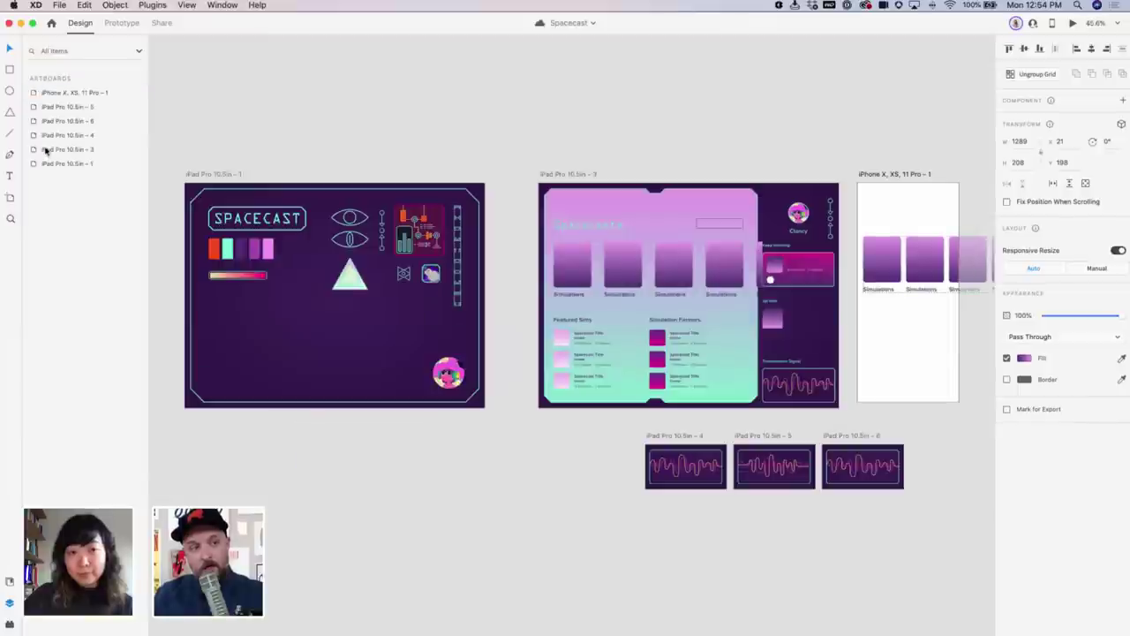
click(908, 175)
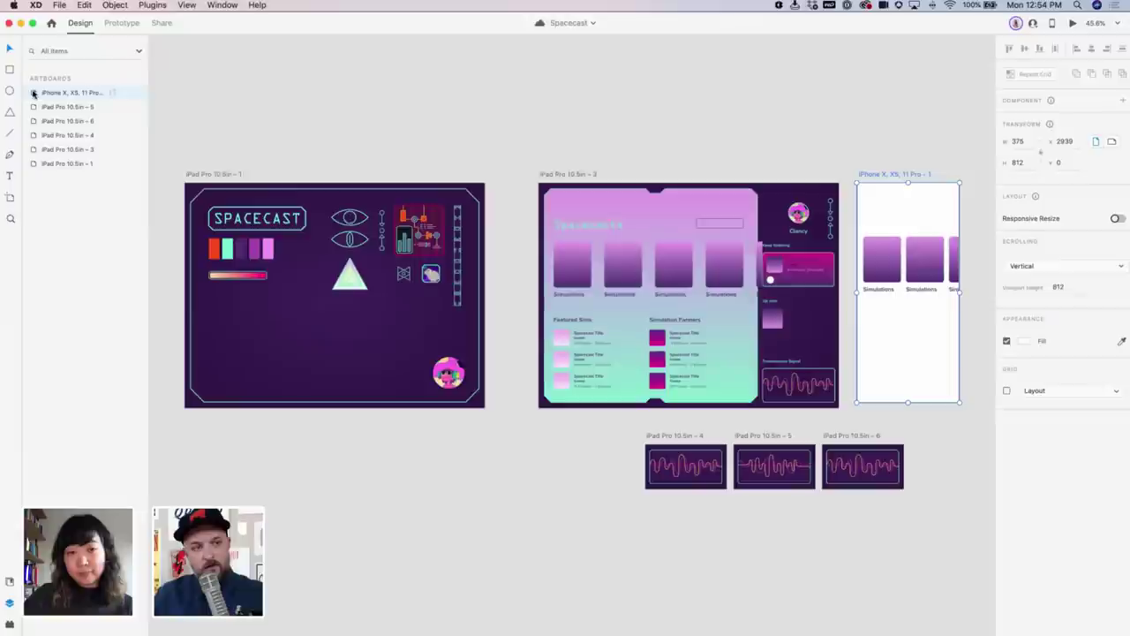
click(34, 93)
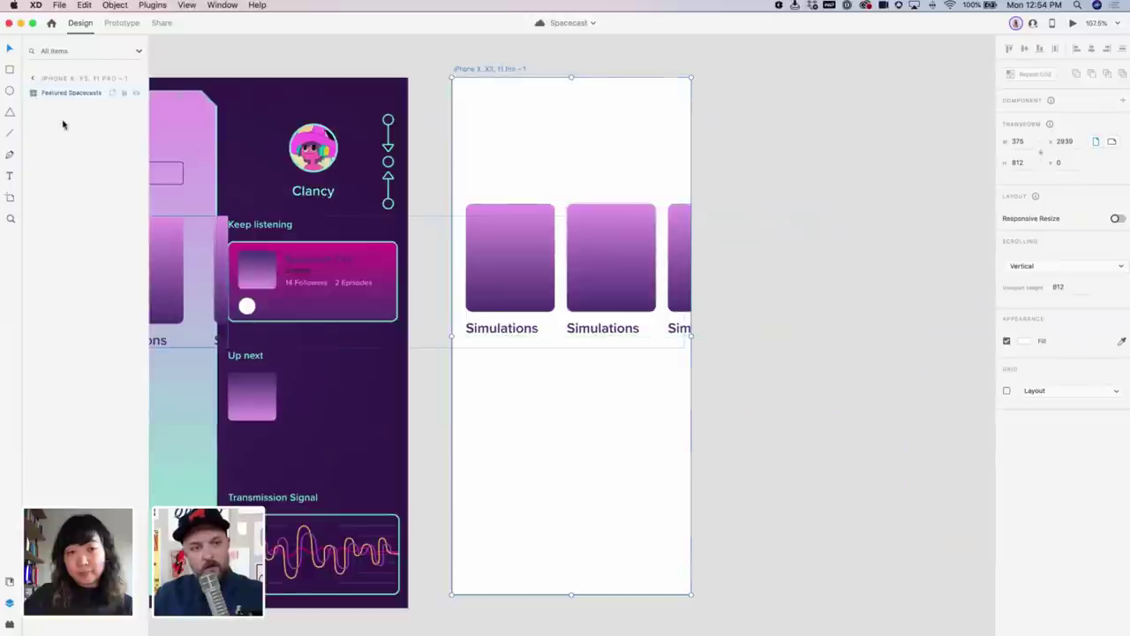
click(76, 94)
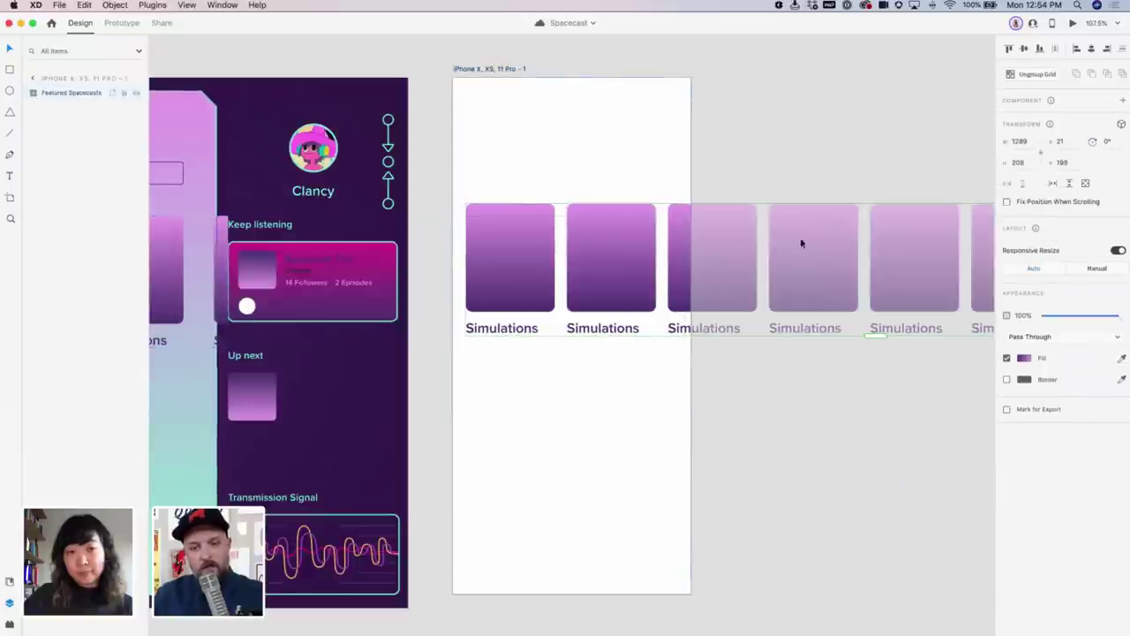
click(1053, 183)
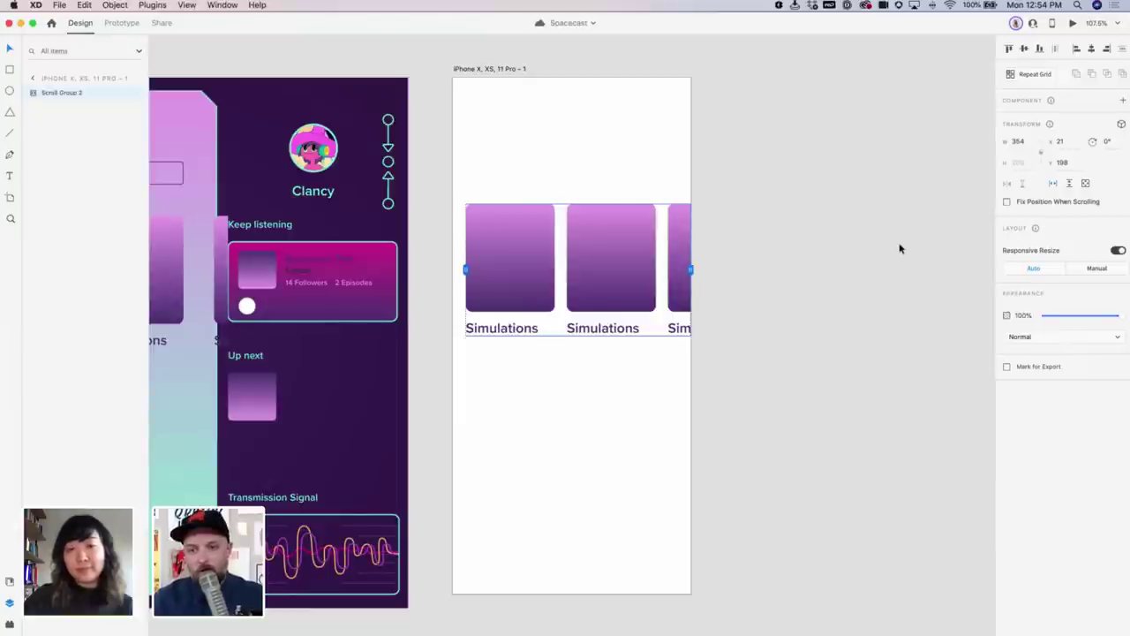
click(1072, 23)
scroll(304, 220, right, 3)
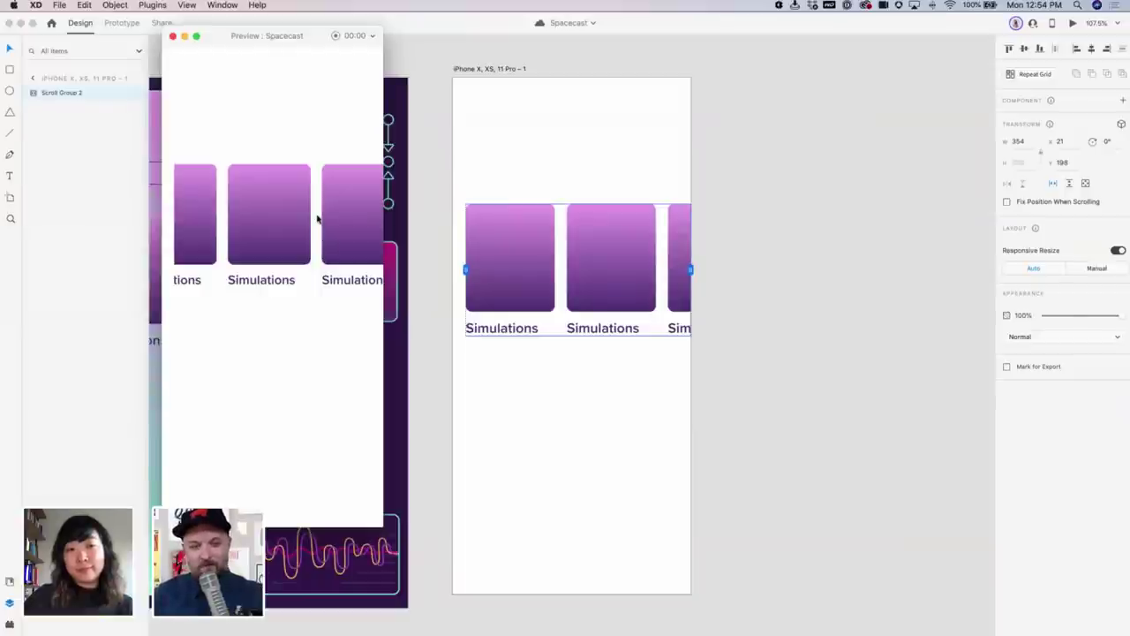
Reselect the iPhone scroll group and drag its left edge to X 0
scroll(315, 218, left, 3)
scroll(313, 218, right, 3)
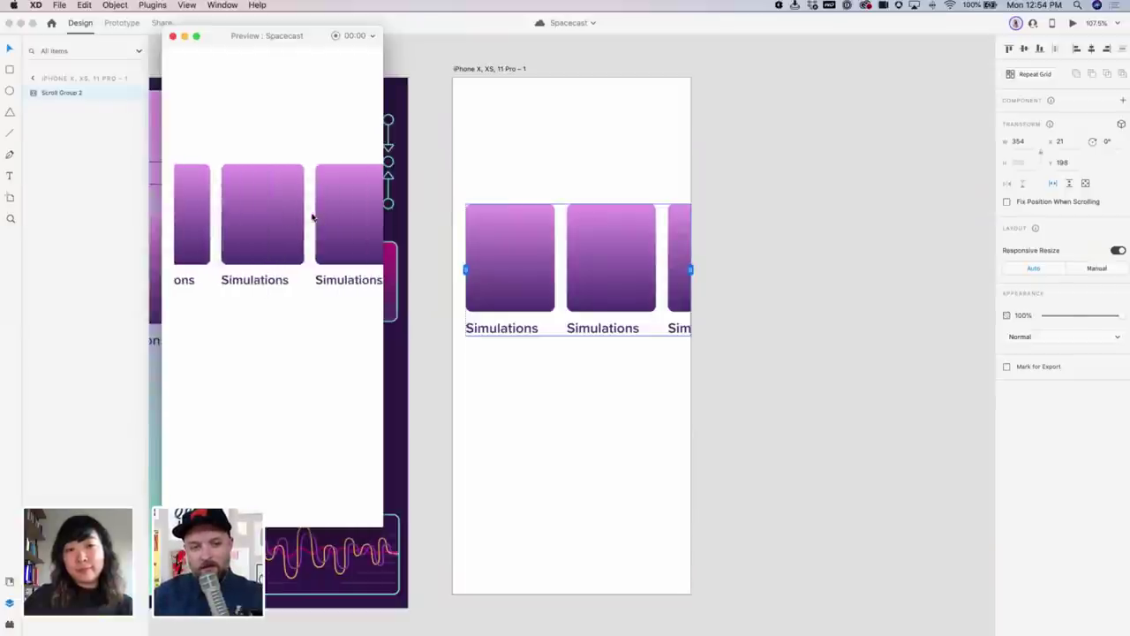
scroll(314, 216, left, 2)
scroll(315, 216, right, 1)
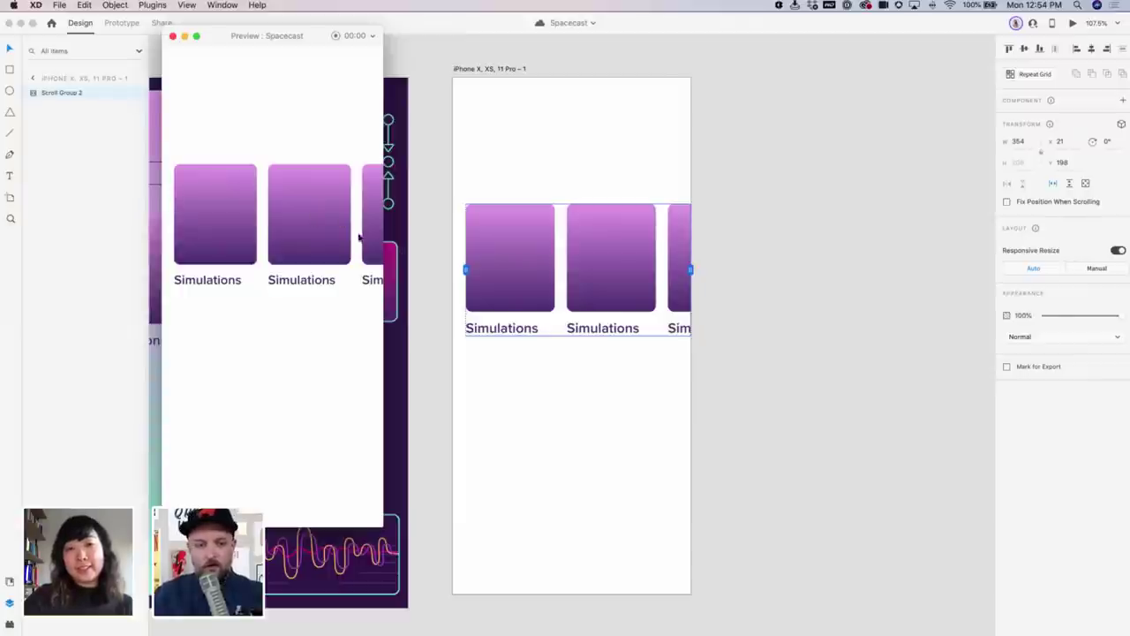
click(450, 270)
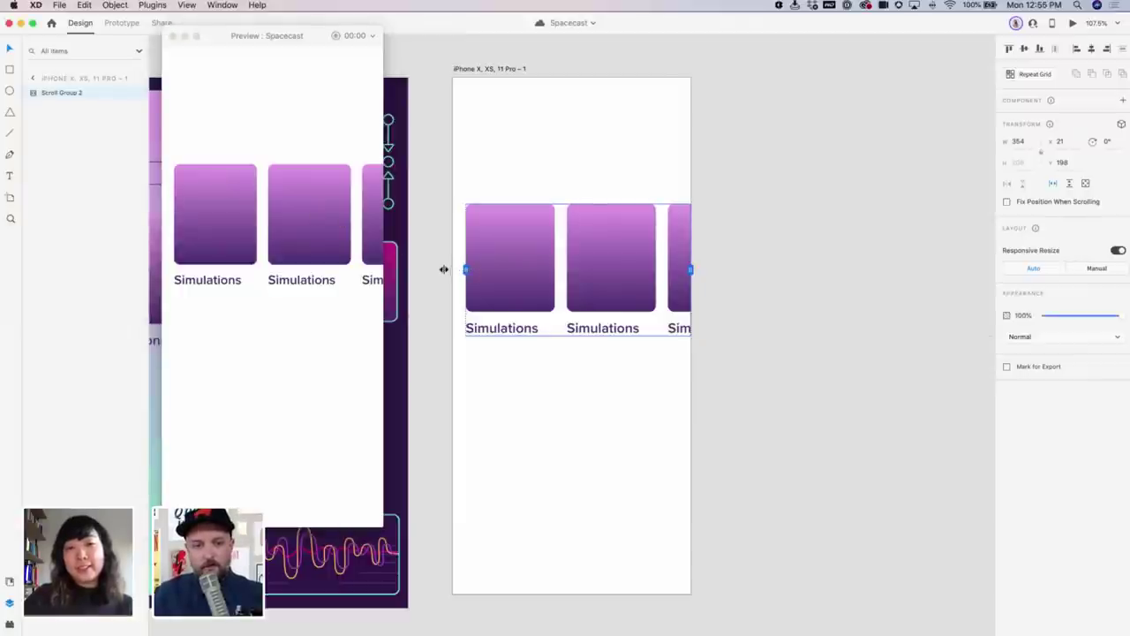
click(456, 268)
click(470, 272)
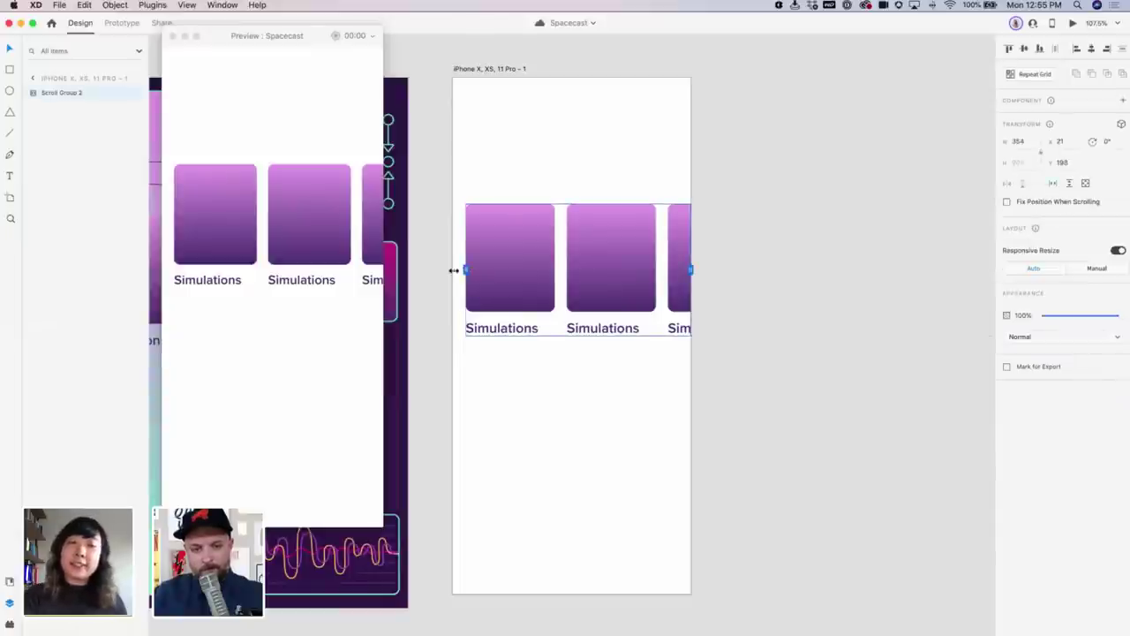
drag(454, 270, 452, 271)
Scroll the cards sideways in the Preview window to verify, then close the preview
scroll(318, 220, right, 3)
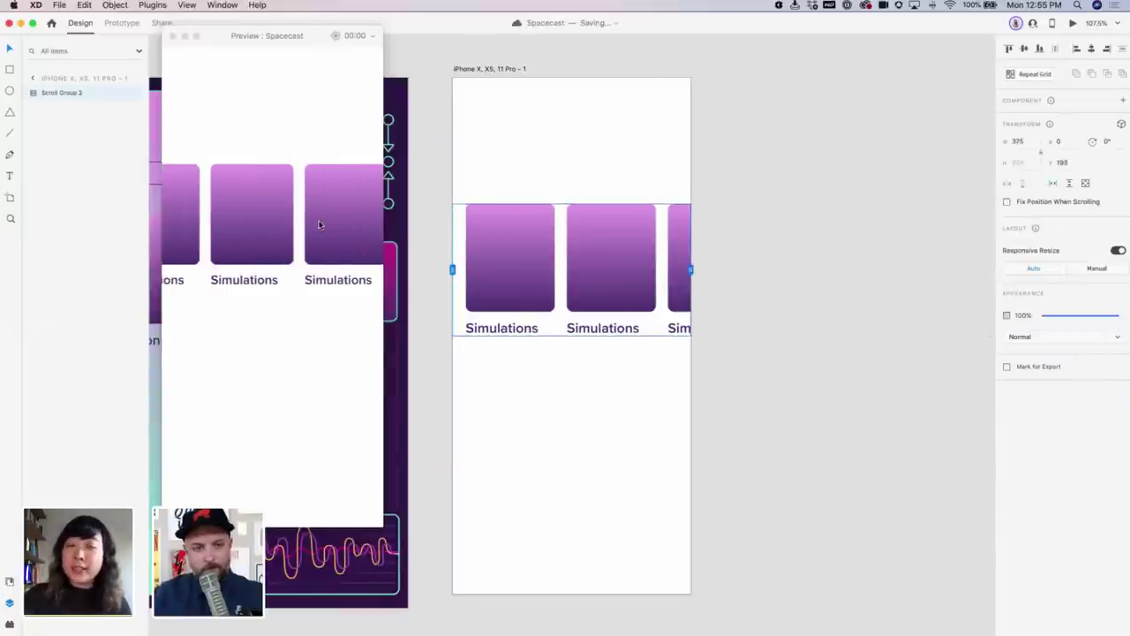
scroll(319, 223, left, 3)
scroll(319, 221, right, 2)
scroll(322, 221, left, 2)
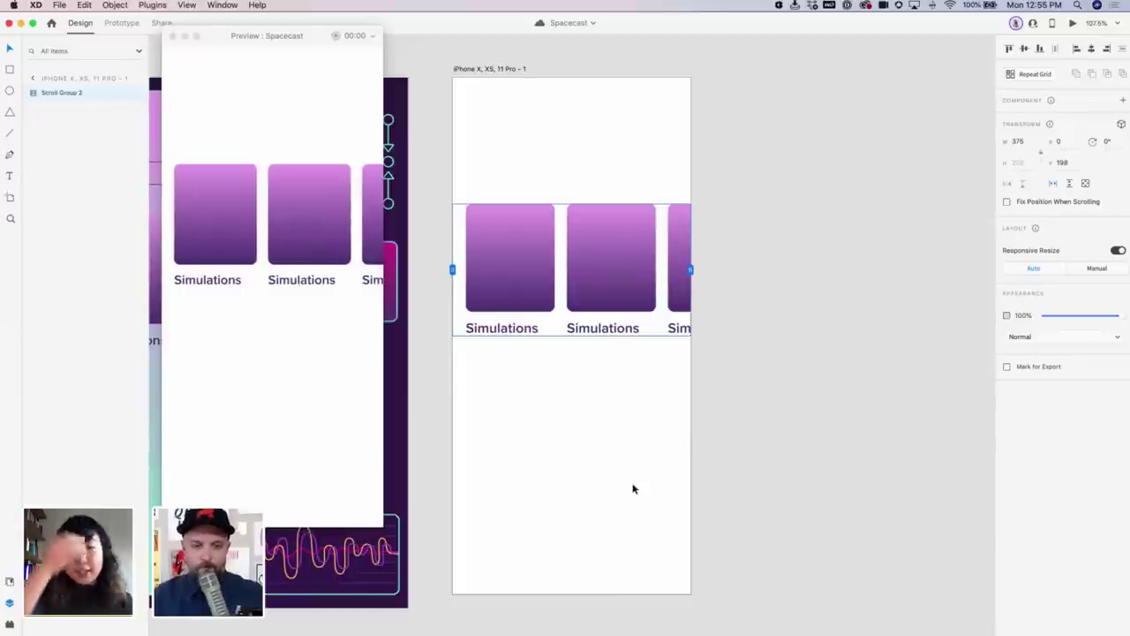
drag(192, 31, 760, 53)
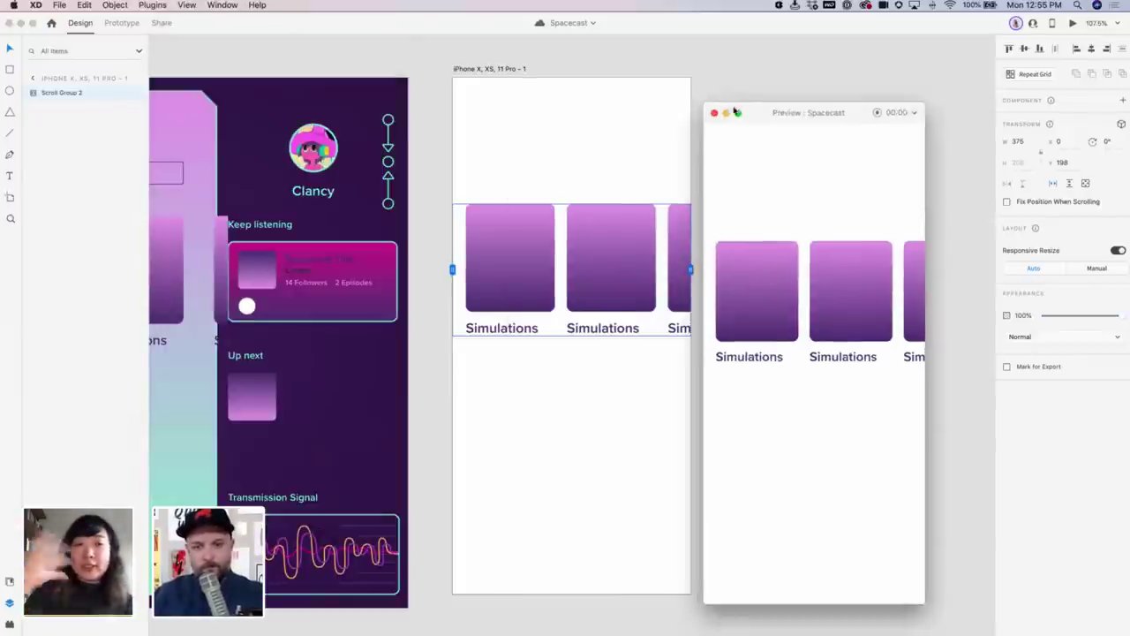
scroll(857, 232, right, 3)
scroll(861, 229, left, 2)
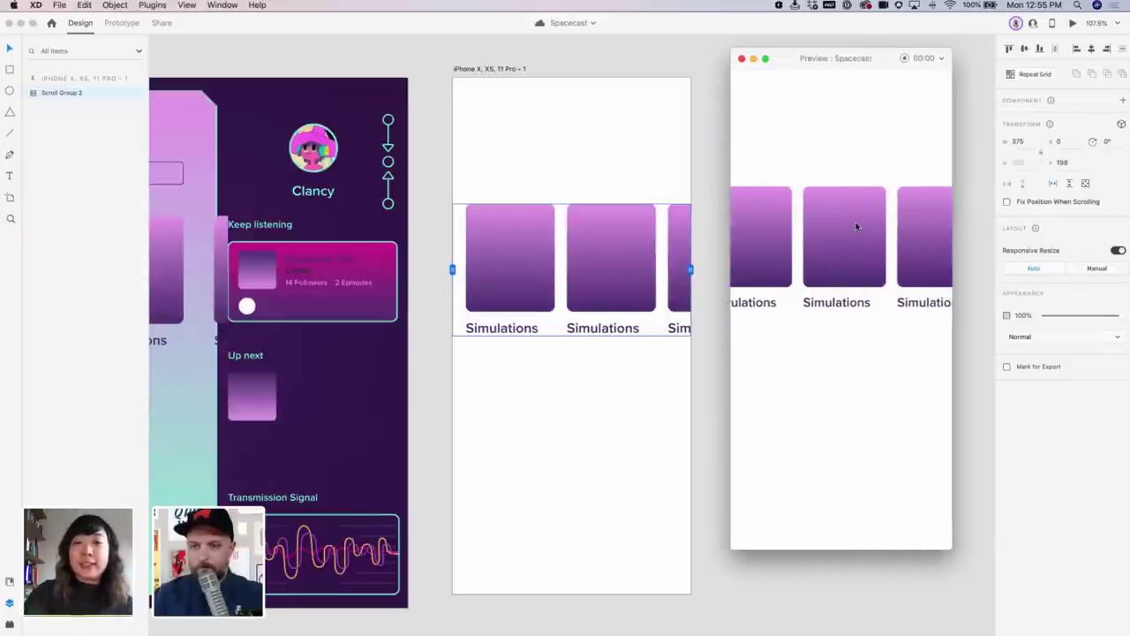
scroll(856, 224, right, 3)
scroll(834, 212, left, 3)
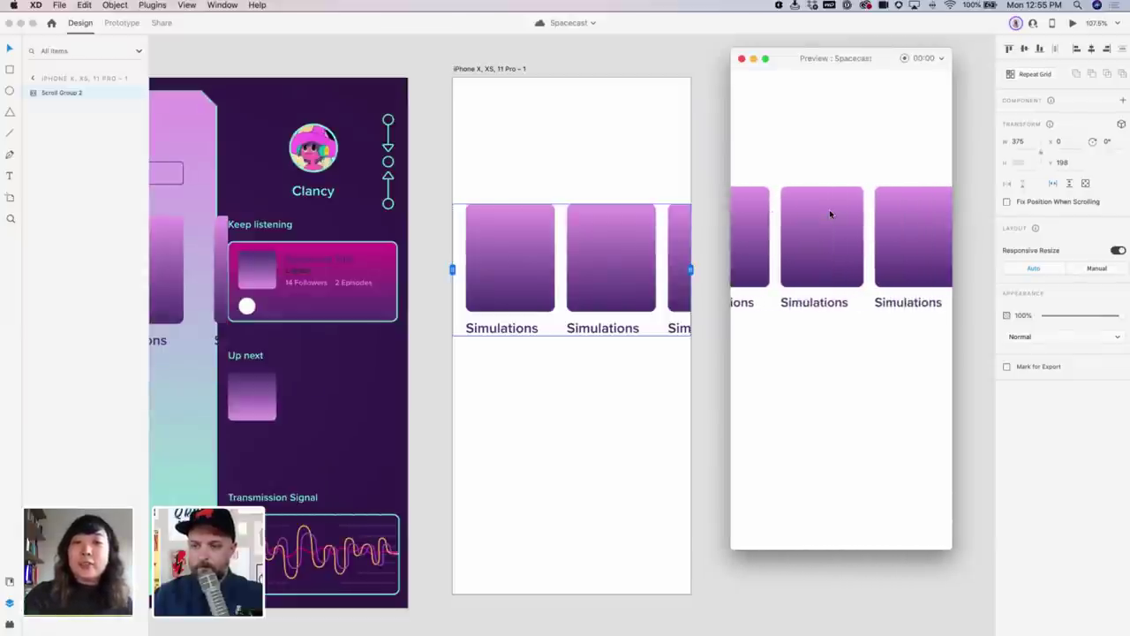
scroll(851, 212, right, 2)
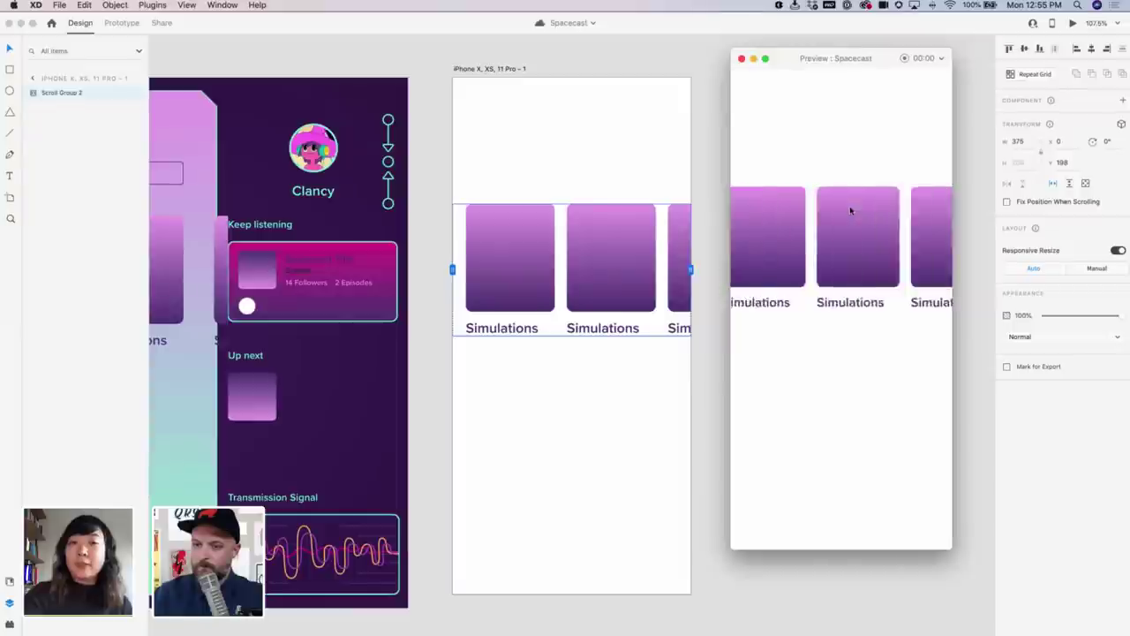
scroll(848, 209, left, 1)
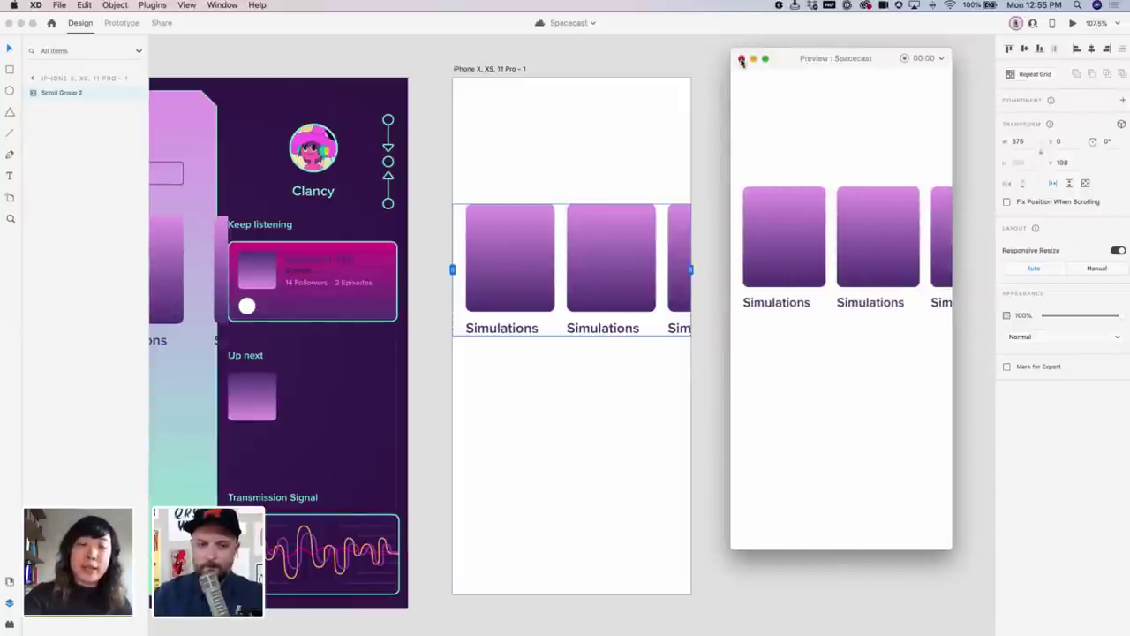
click(741, 60)
click(510, 156)
scroll(570, 292, left, 5)
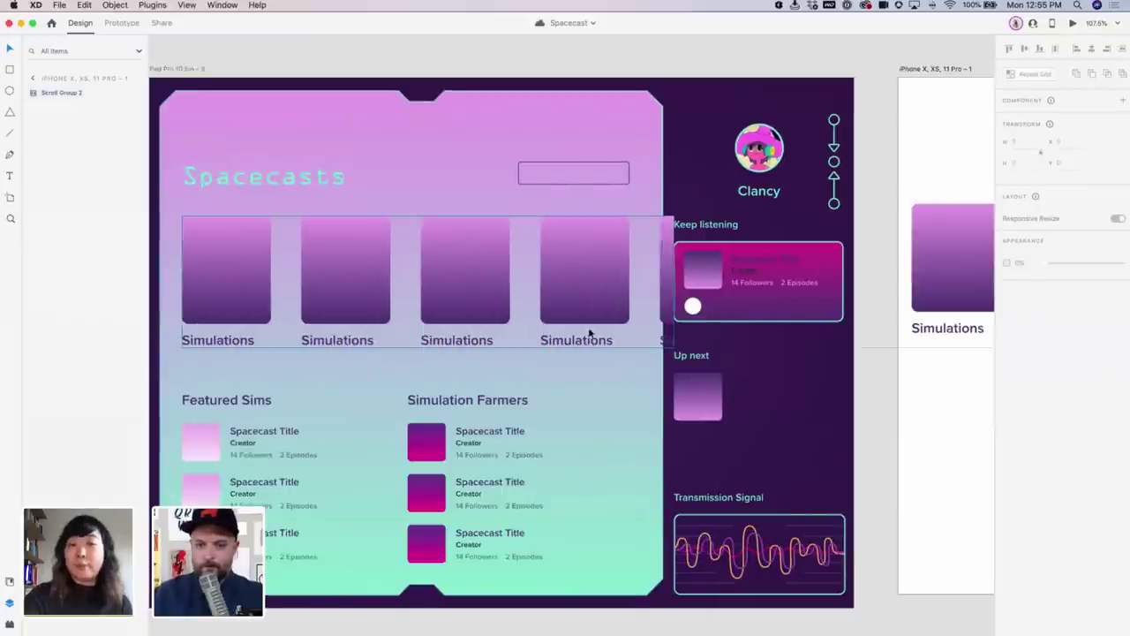
Resize the iPad Simulations scroll group to width 765 and set its Y to 216
click(590, 333)
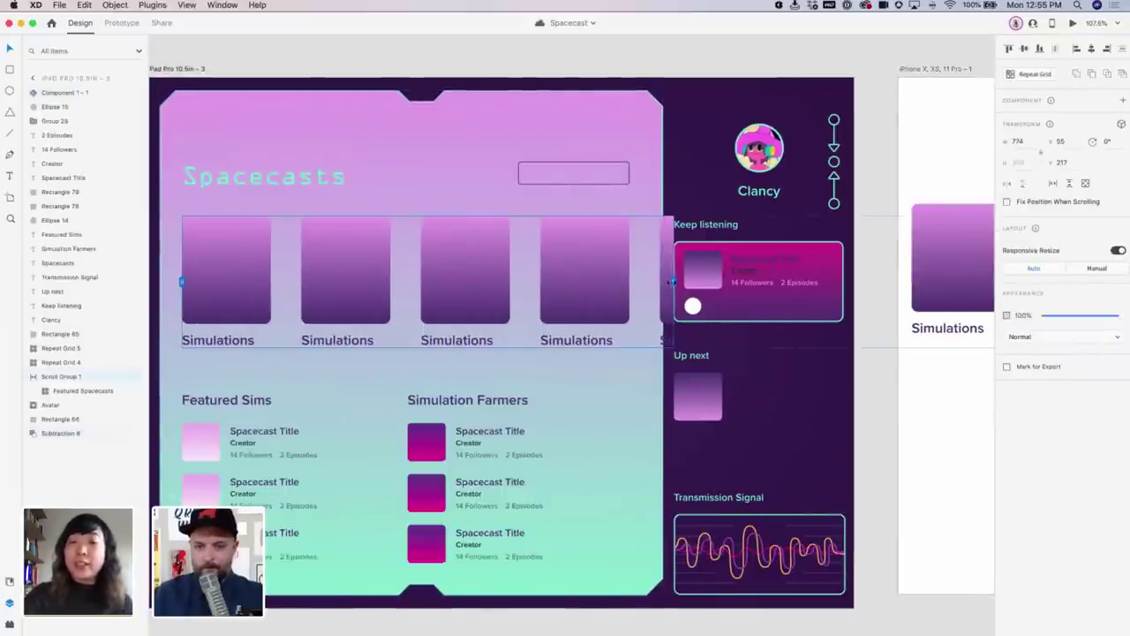
drag(671, 282, 650, 282)
scroll(648, 282, left, 5)
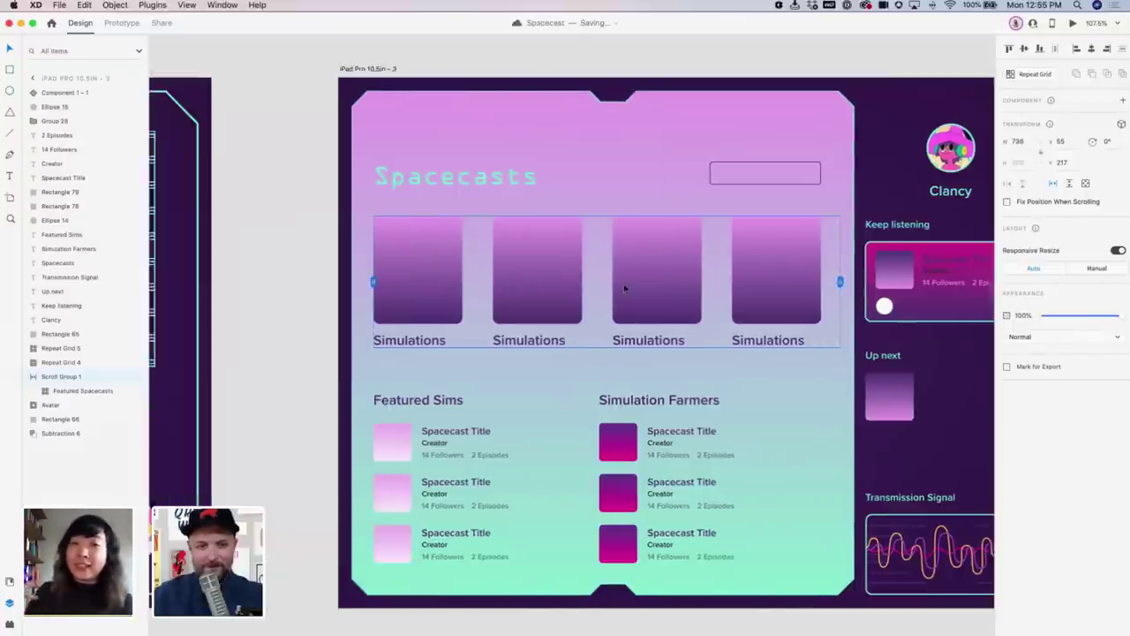
drag(397, 280, 378, 279)
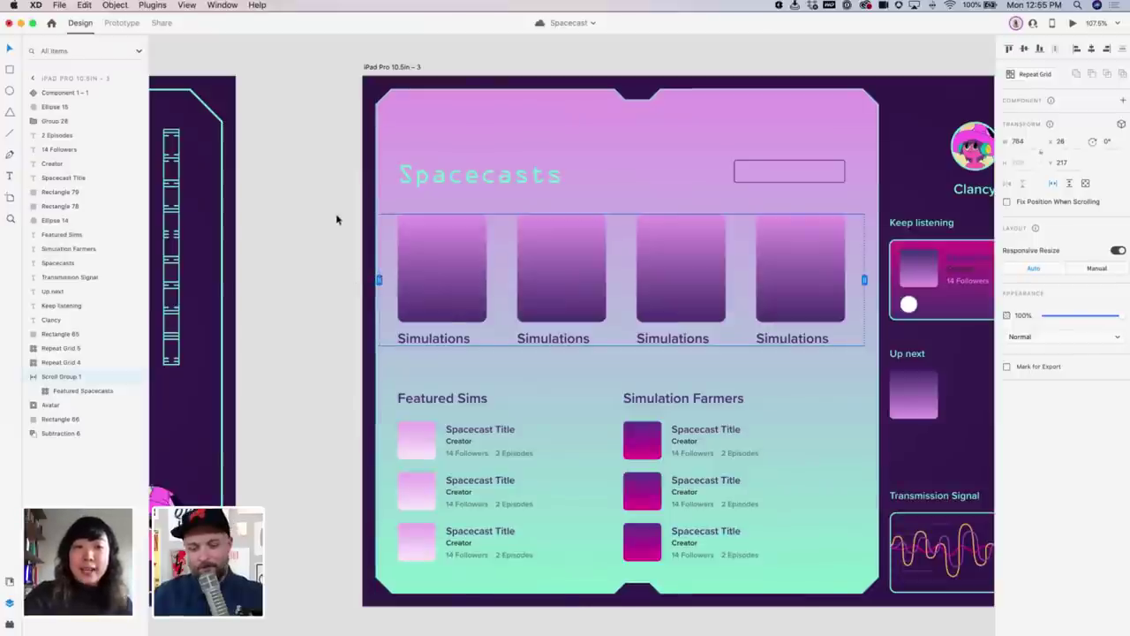
key(super+equal)
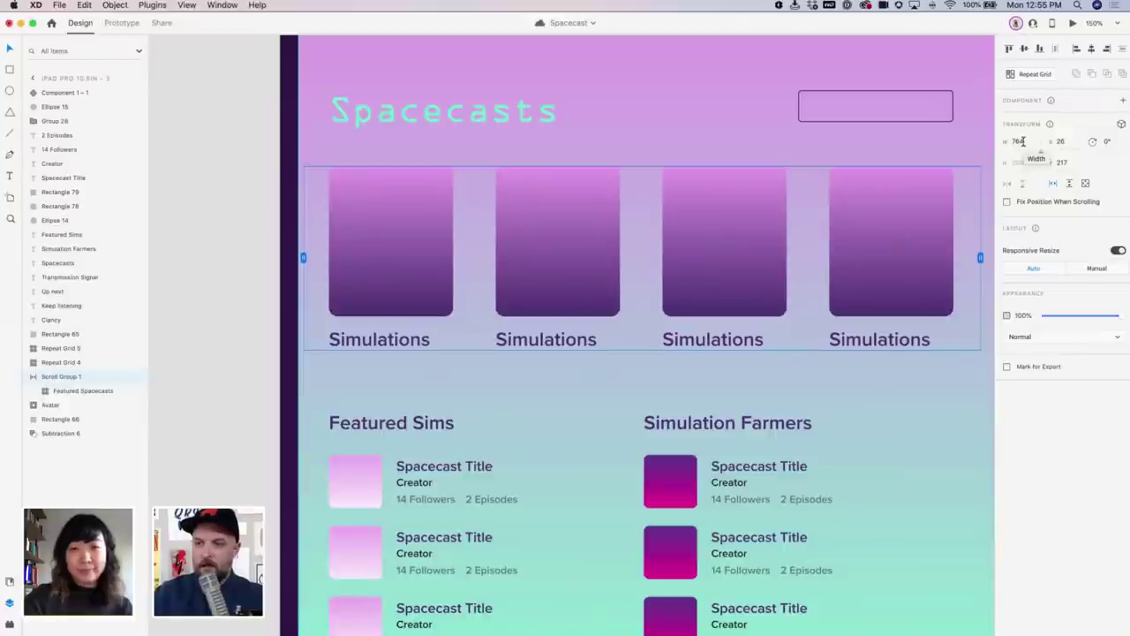
click(1021, 141)
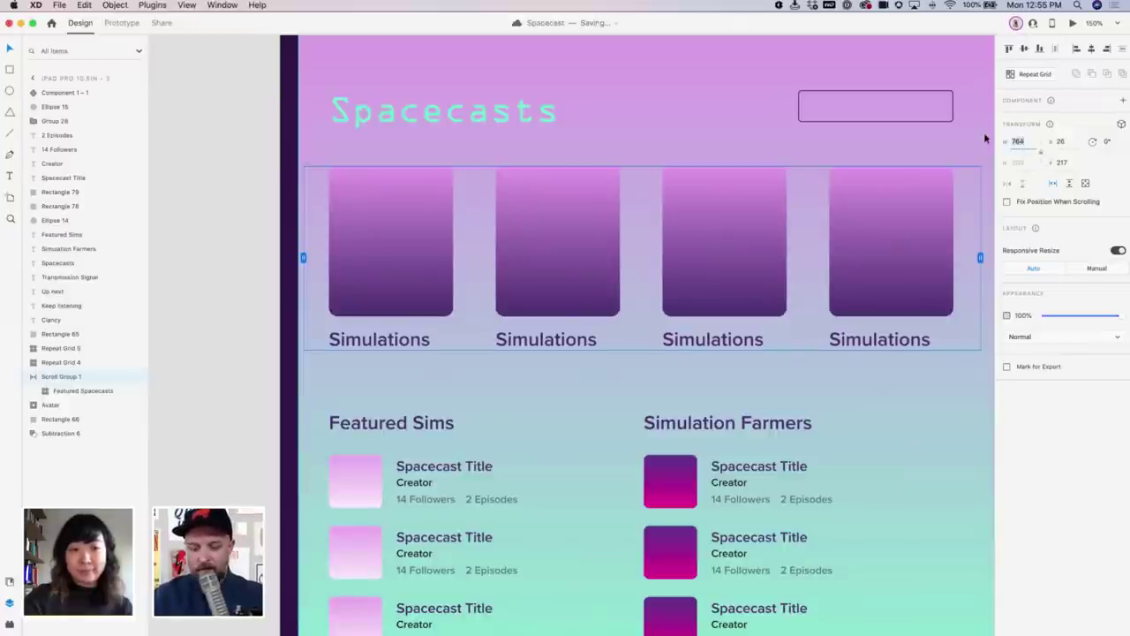
text(765)
key(Tab)
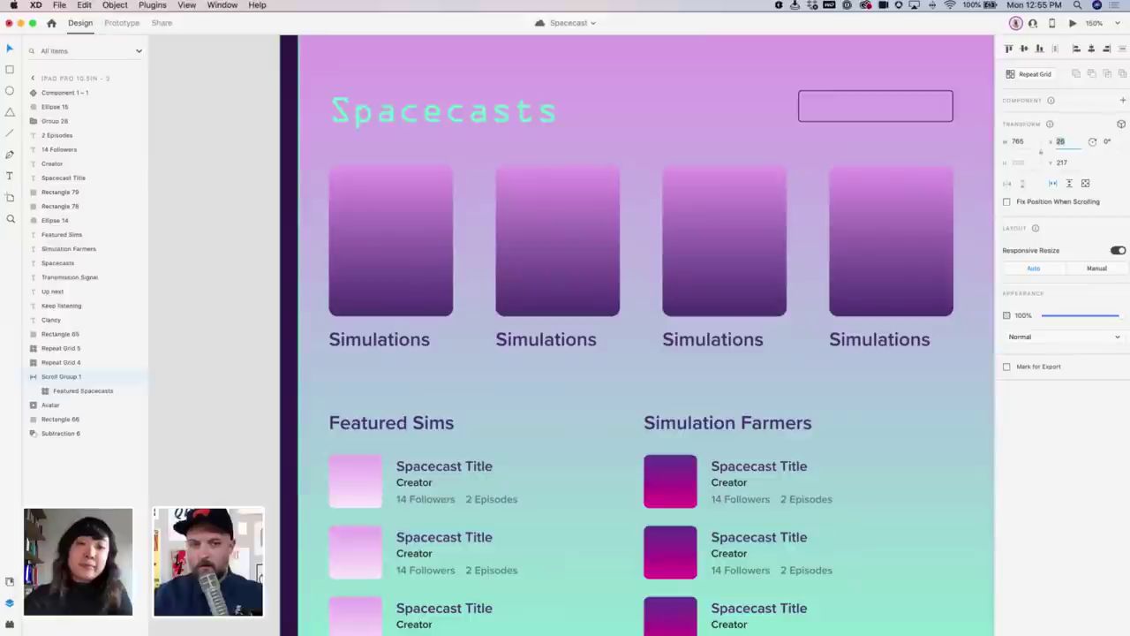
click(1052, 163)
text(214)
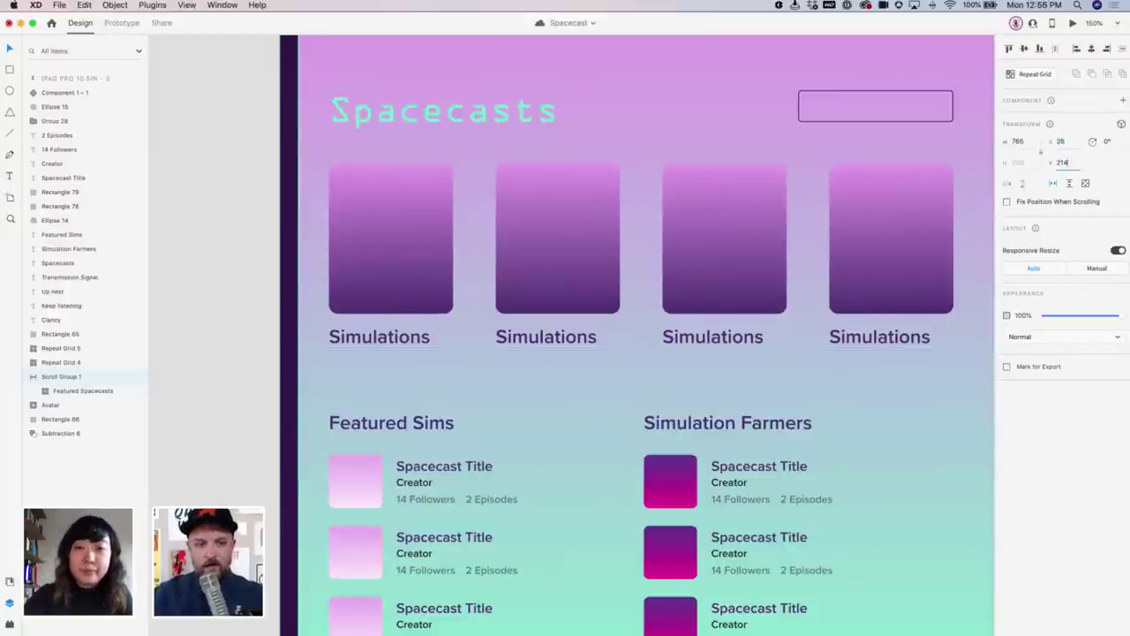
key(super+z)
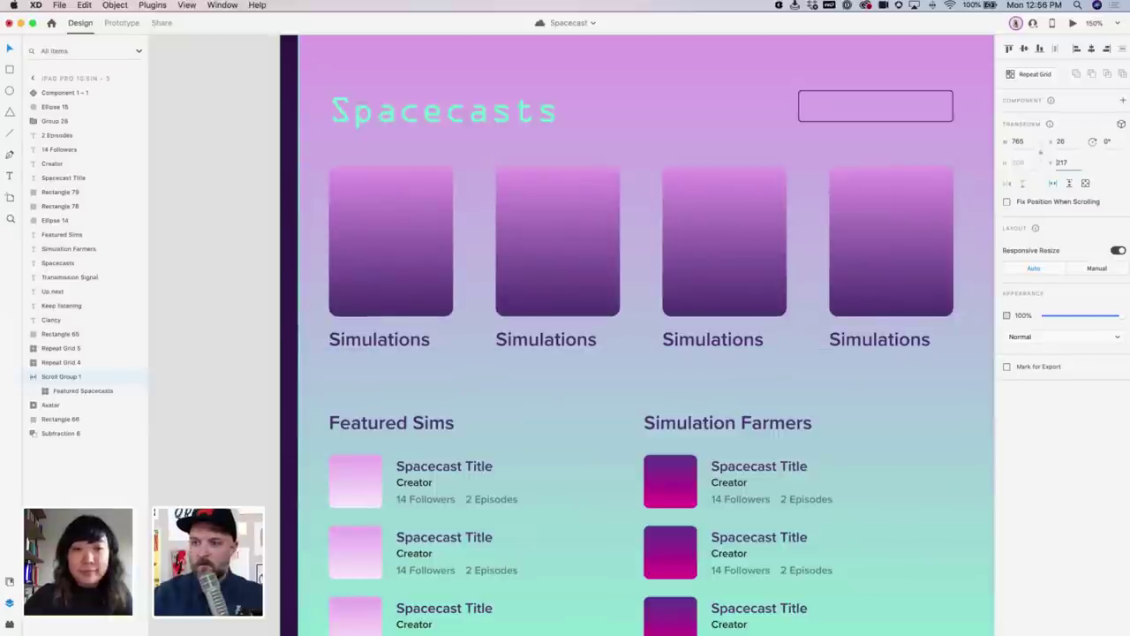
key(Down)
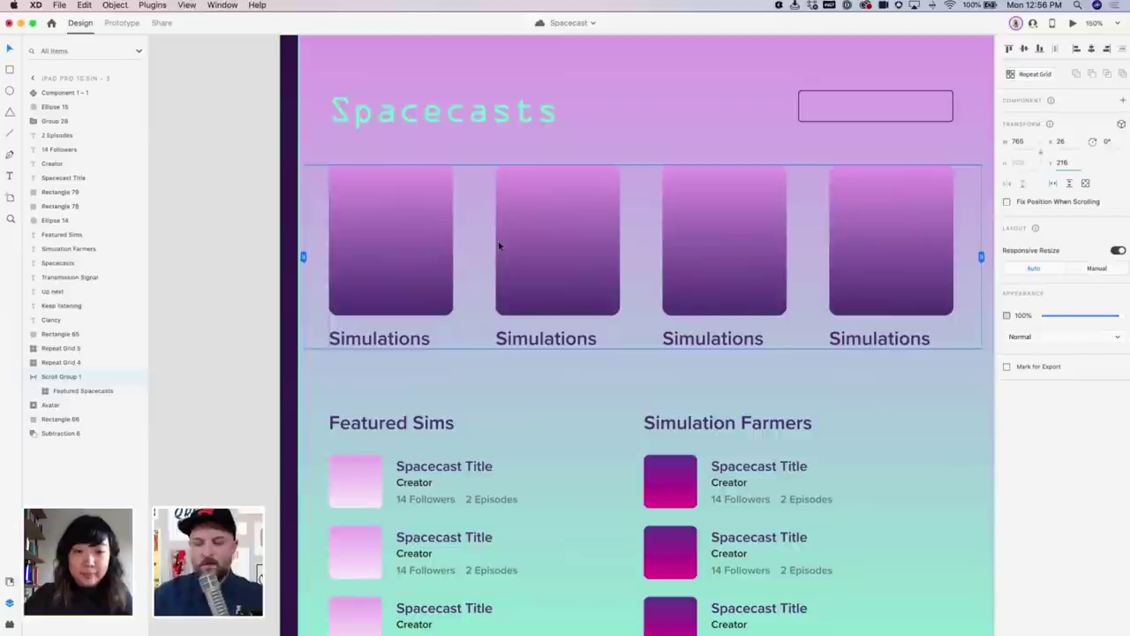
Test the Simulations row's horizontal scrolling in Desktop Preview, then close the preview
scroll(790, 266, right, 5)
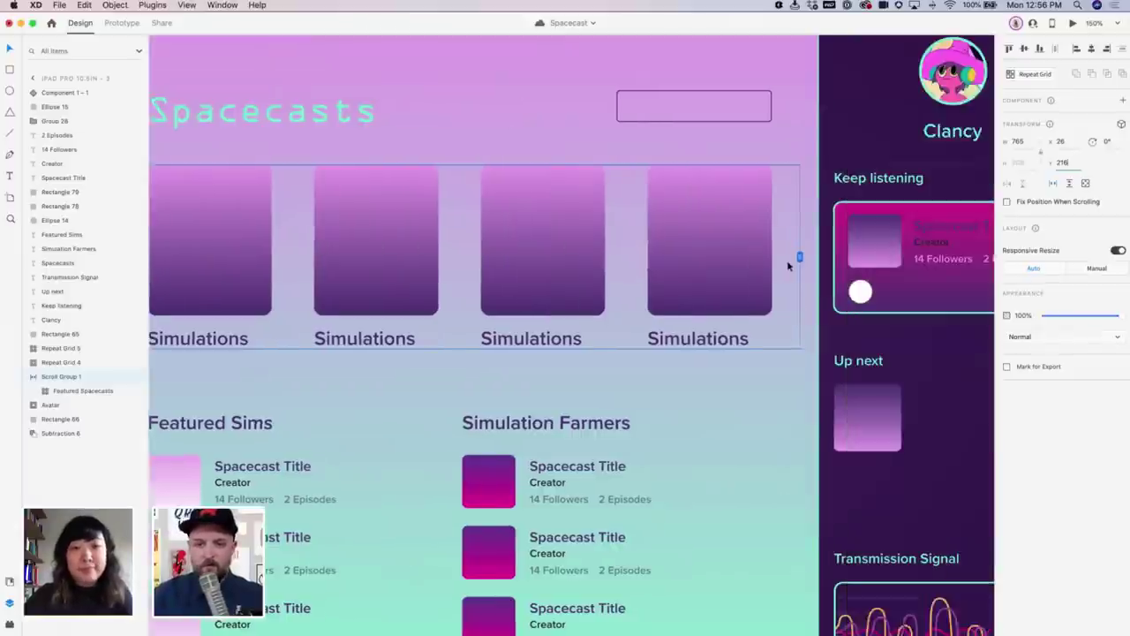
key(super+minus)
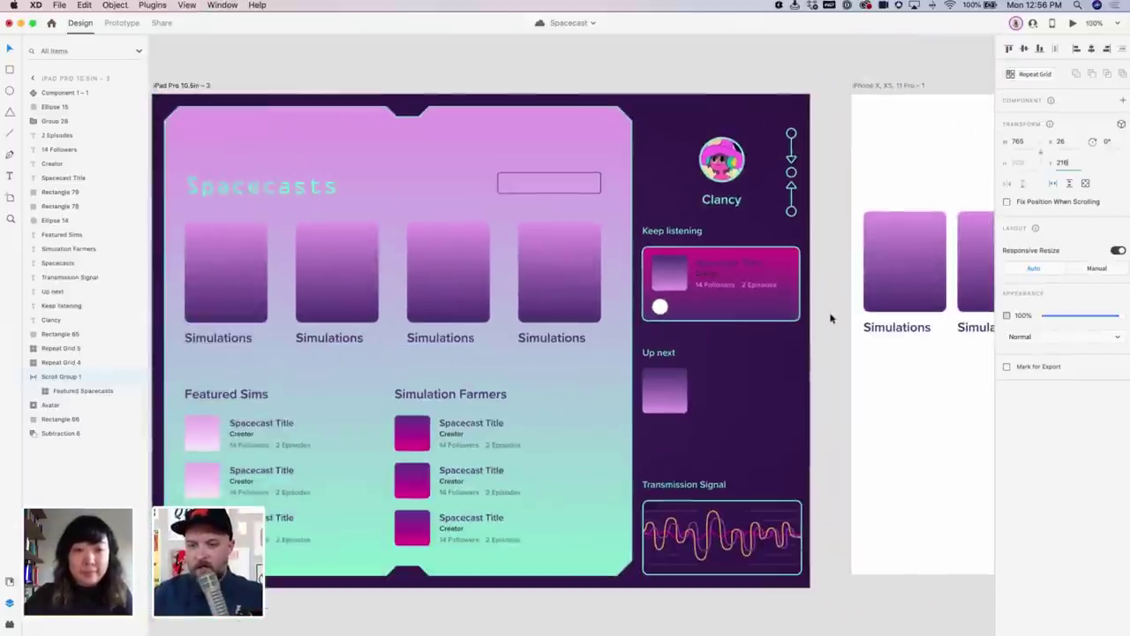
click(830, 316)
scroll(764, 259, left, 4)
click(786, 250)
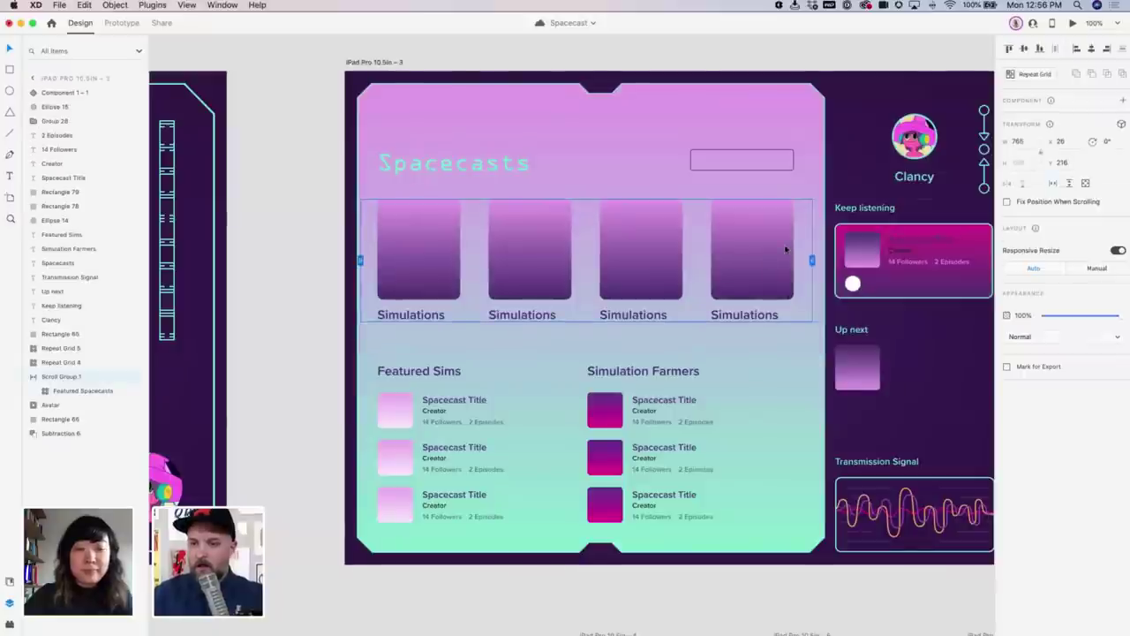
click(1072, 22)
scroll(749, 218, right, 3)
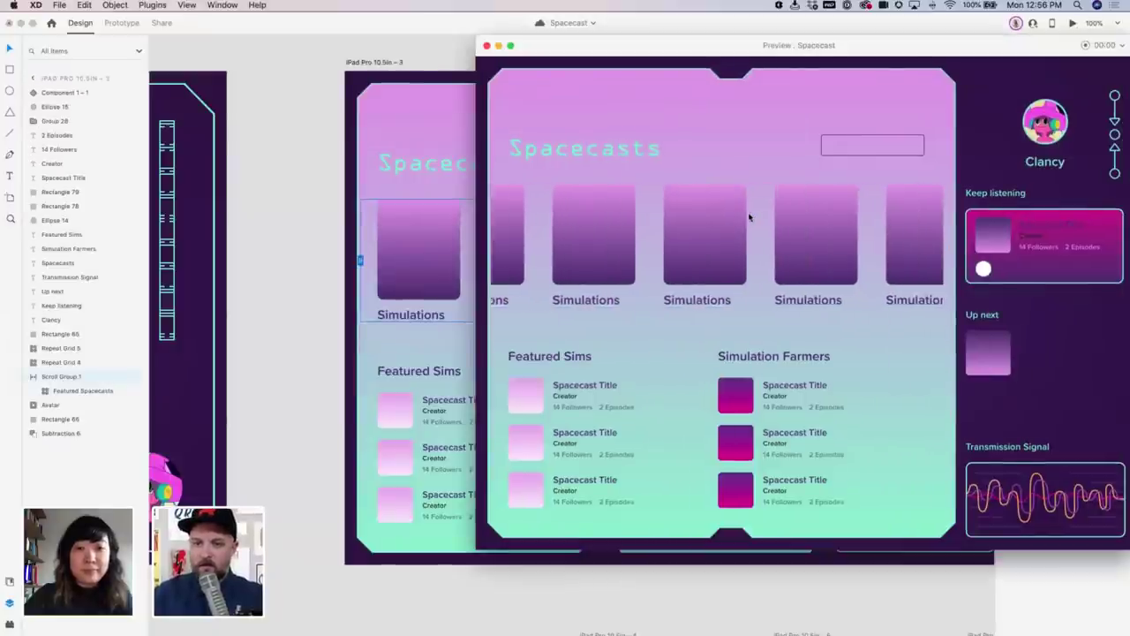
scroll(757, 209, left, 3)
drag(673, 46, 590, 95)
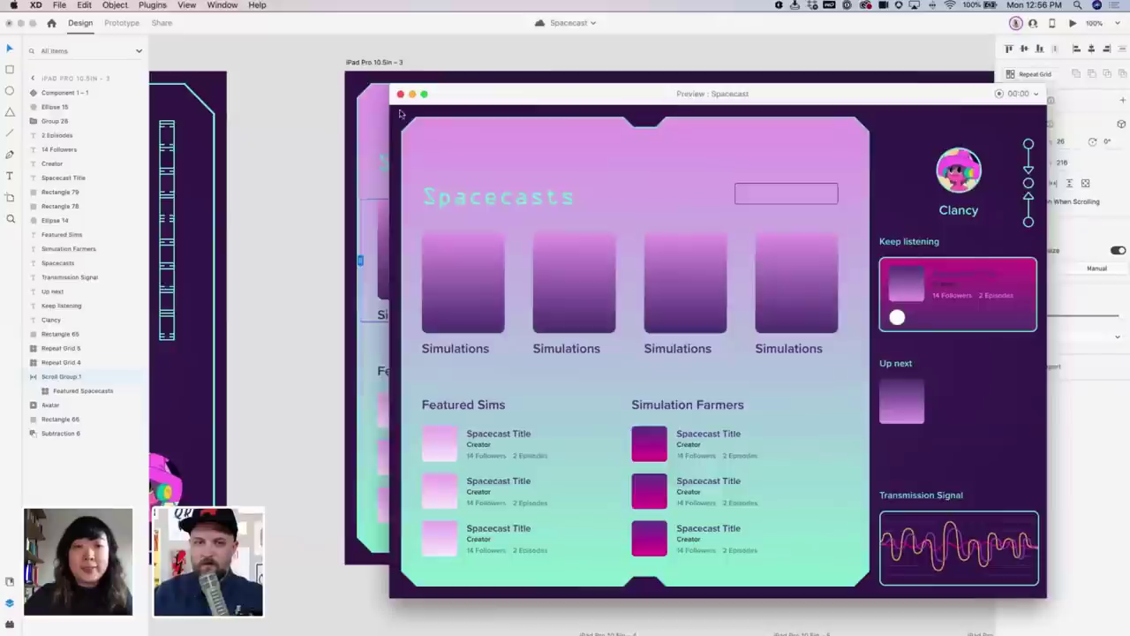
click(400, 94)
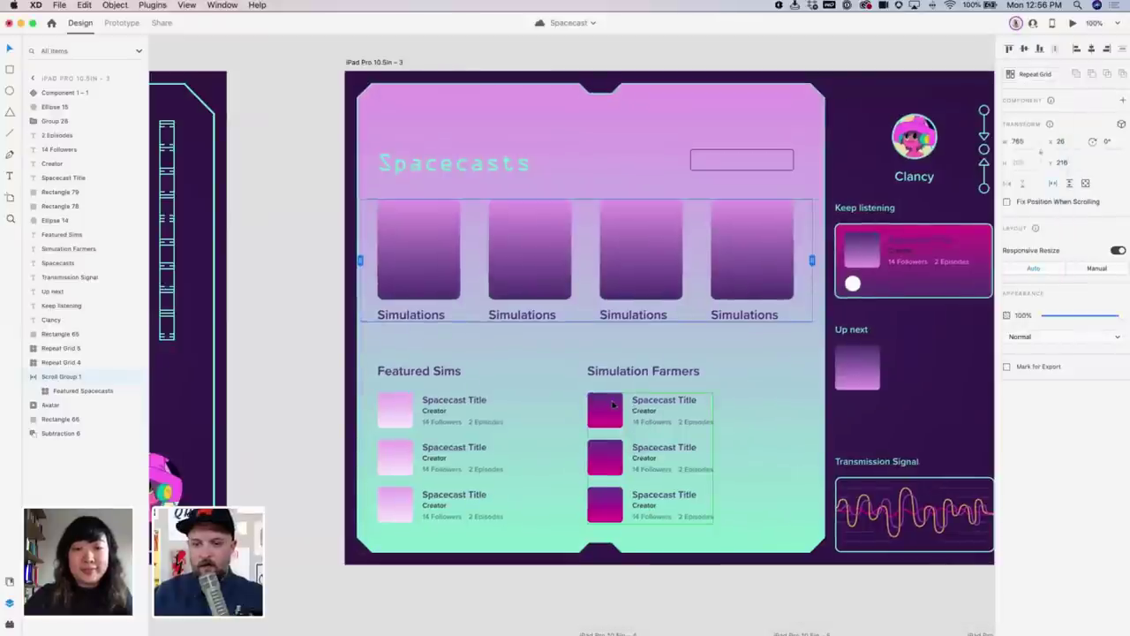
Drag the Simulation Farmers repeat grid down to 543 tall, adding extra Spacecast Title rows
click(613, 404)
scroll(613, 403, down, 3)
drag(591, 408, 592, 583)
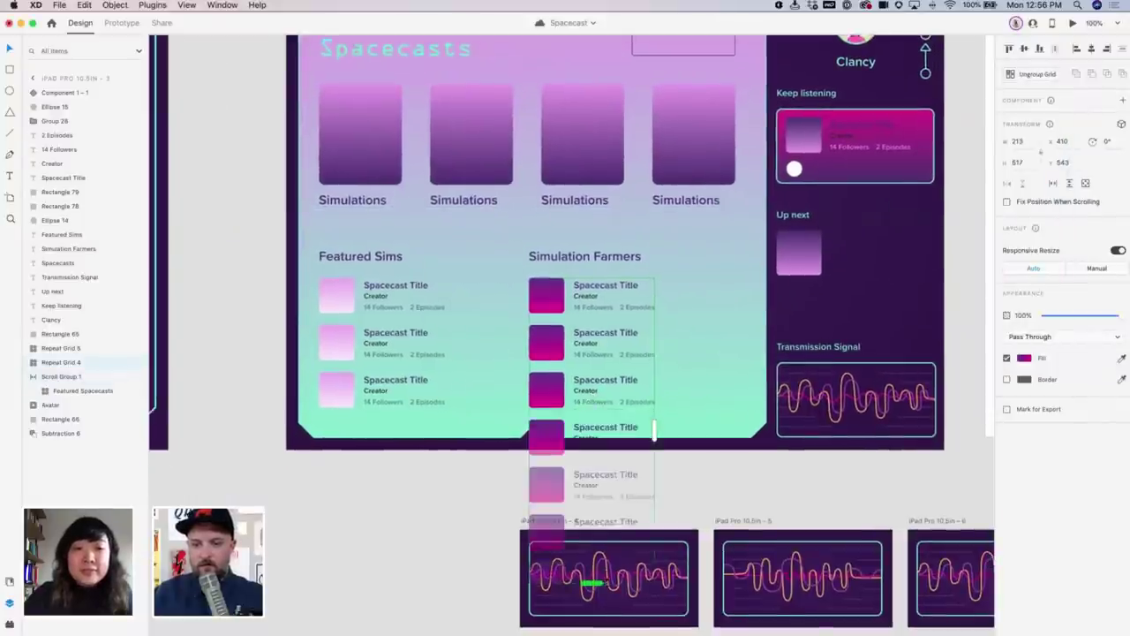
Make the Simulation Farmers and Featured Sims lists vertical scroll groups showing three rows
click(1069, 184)
drag(591, 449, 592, 414)
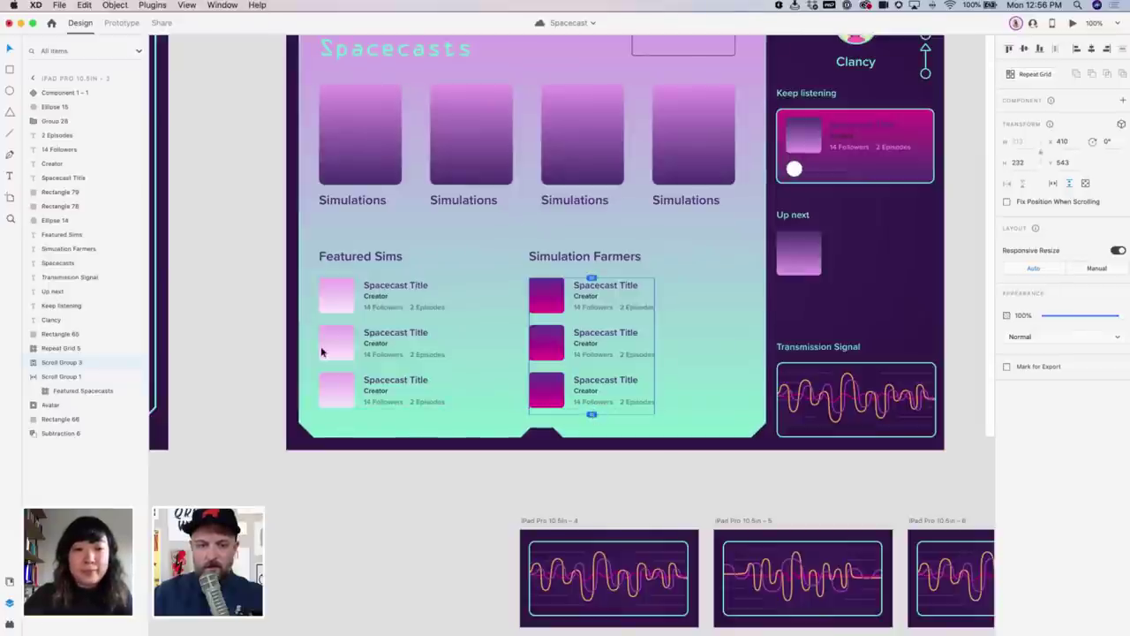
click(397, 389)
drag(389, 537, 389, 633)
click(1066, 185)
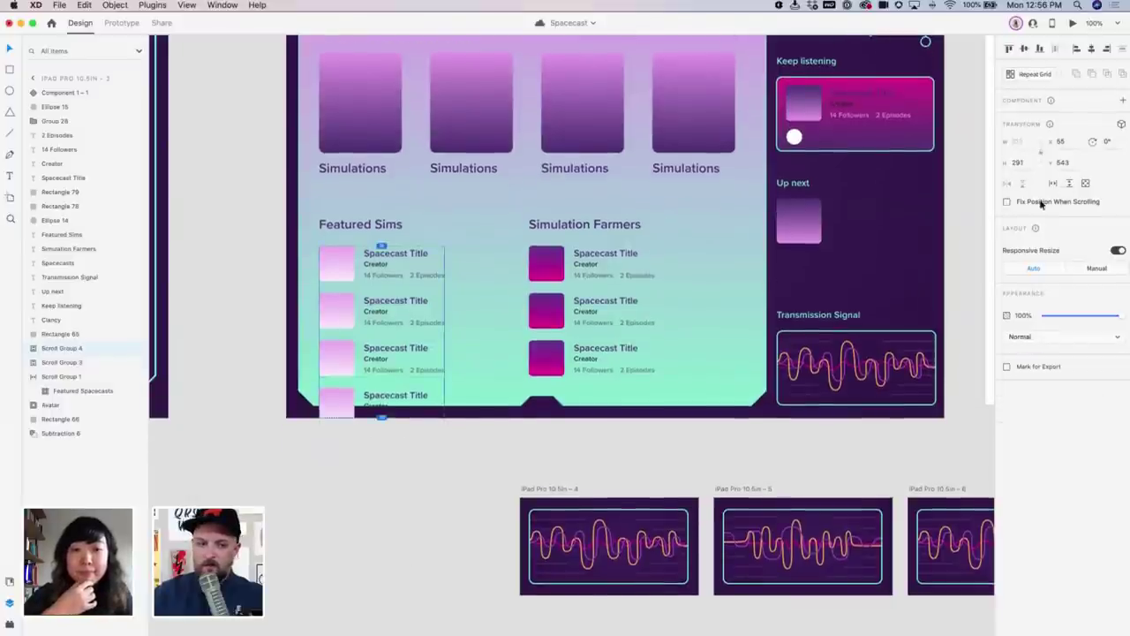
drag(382, 398, 381, 382)
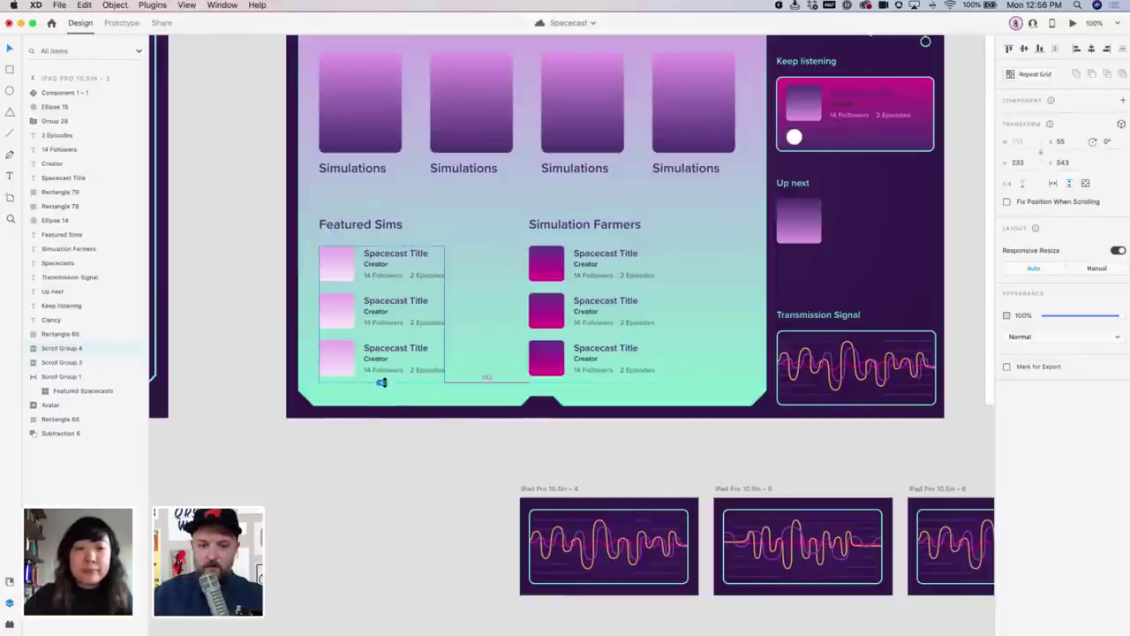
click(424, 457)
Preview the dashboard, scroll the Featured Sims list up and down, then close the preview
click(1072, 24)
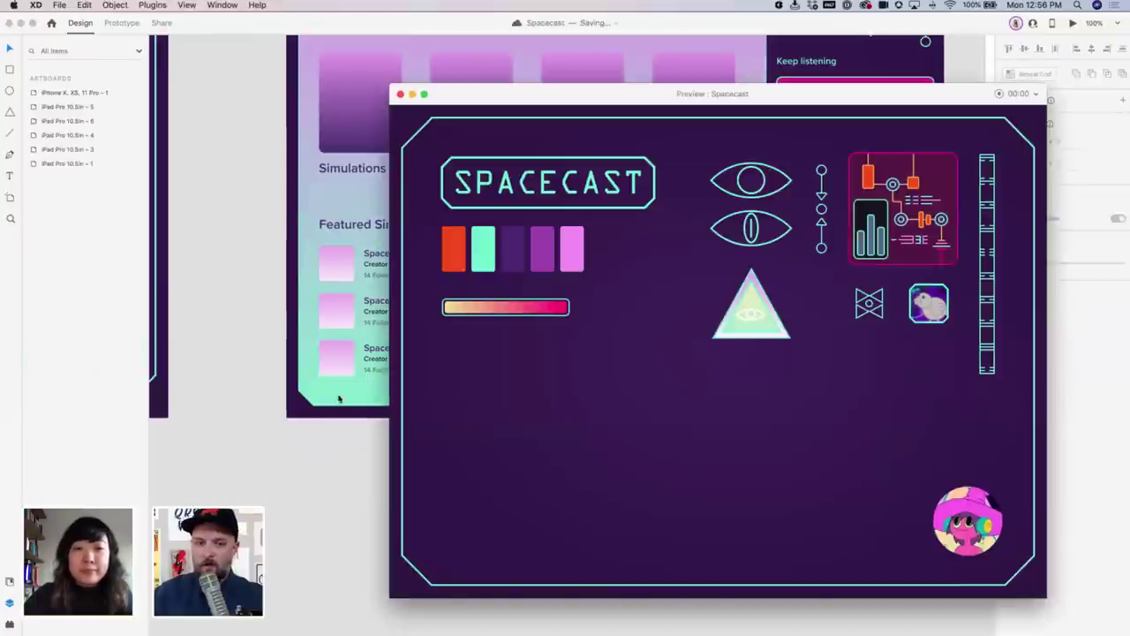
click(336, 224)
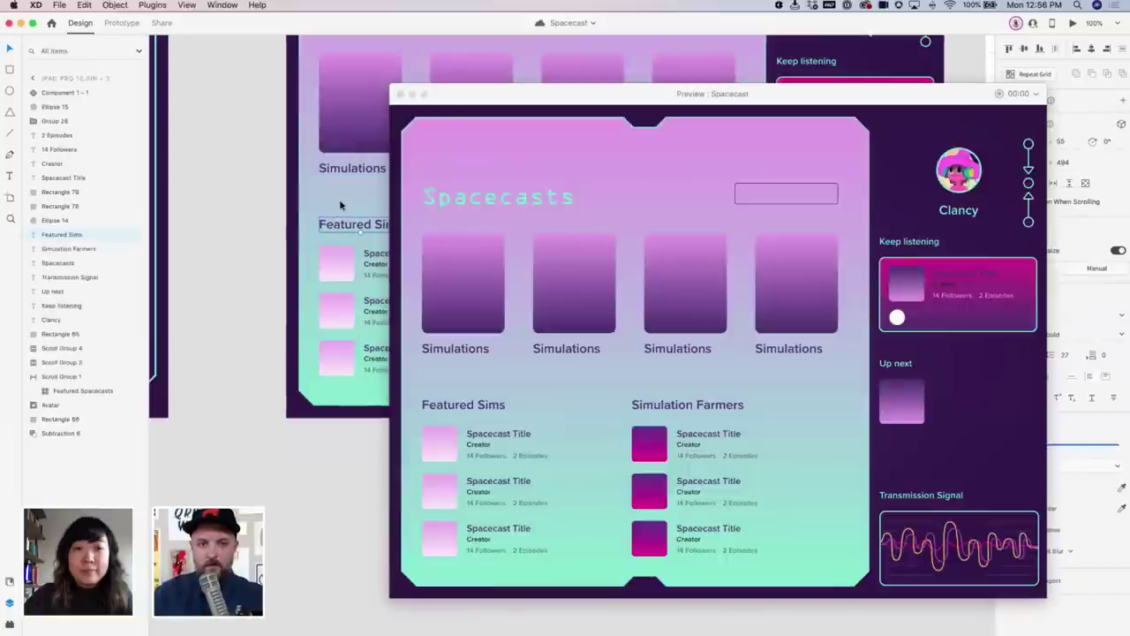
scroll(648, 273, left, 2)
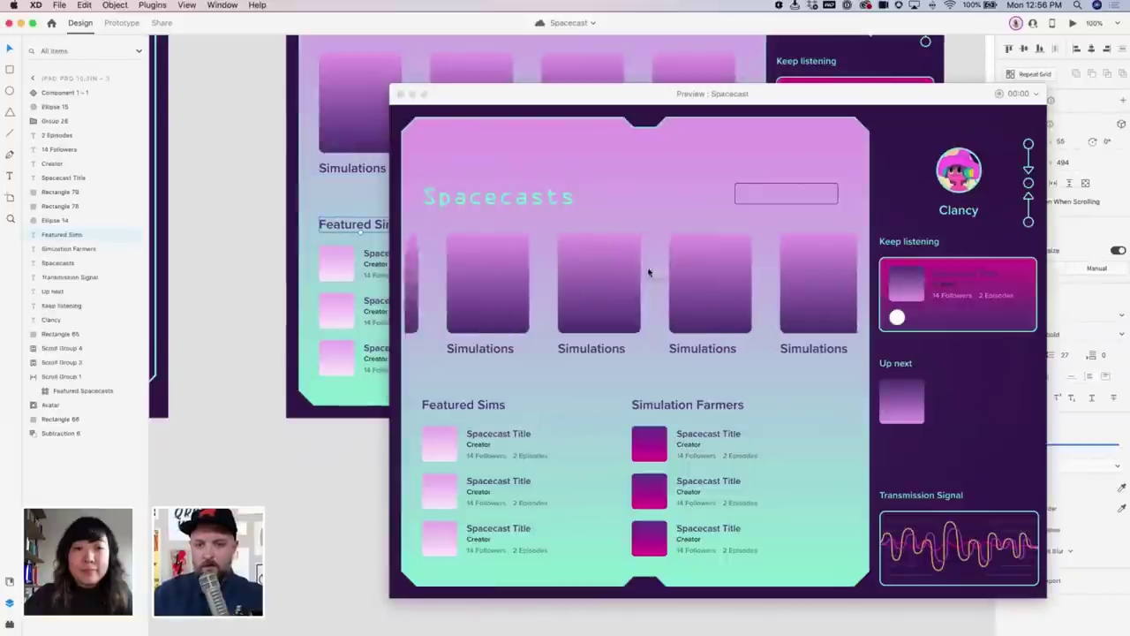
click(504, 467)
scroll(502, 466, down, 1)
scroll(499, 464, down, 2)
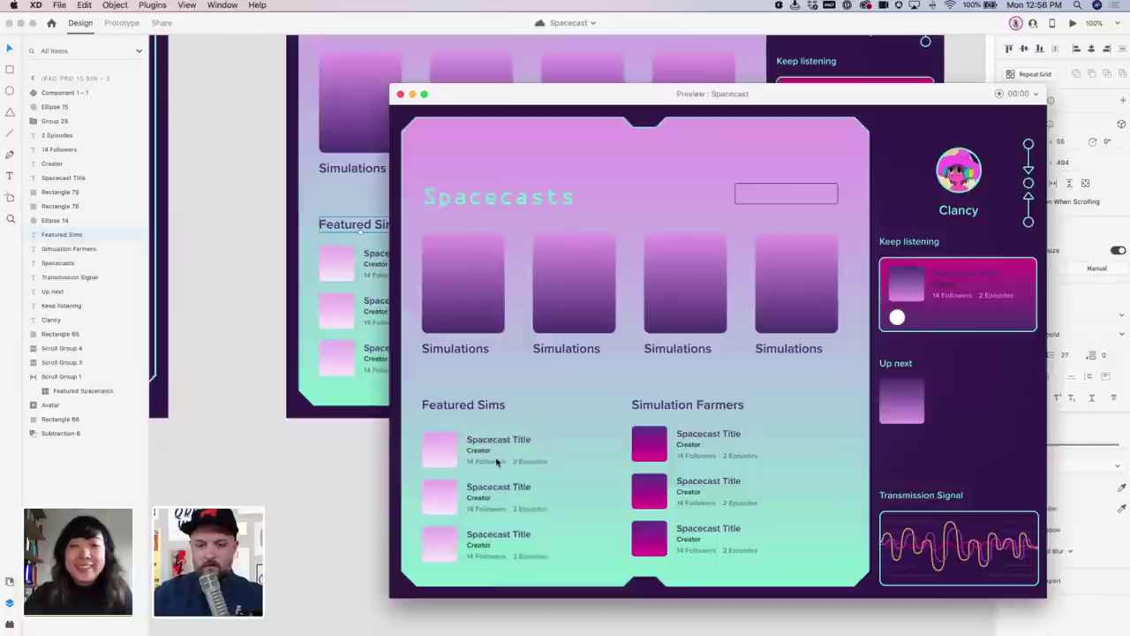
scroll(676, 475, down, 3)
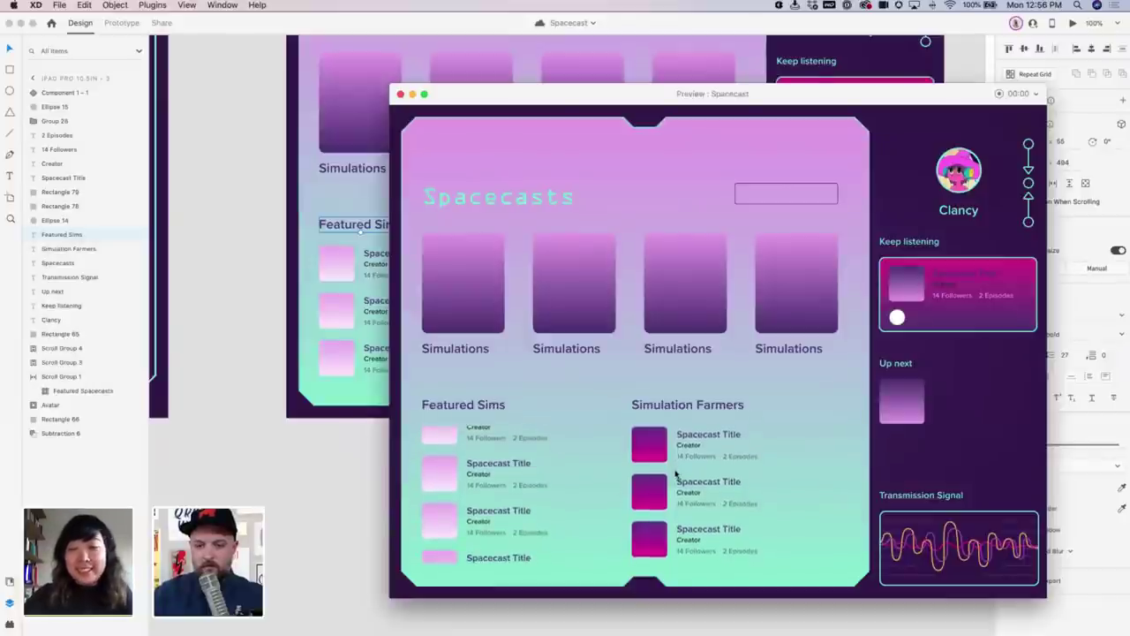
scroll(503, 497, up, 3)
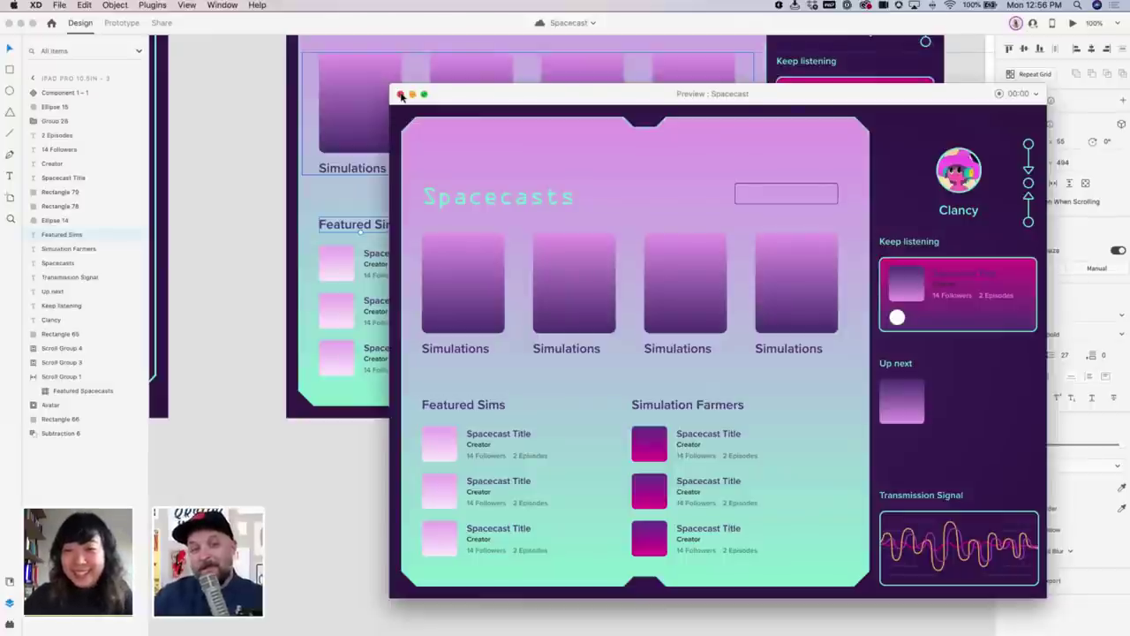
click(401, 94)
In Prototype mode, move the iPhone artboard below the iPad dashboard, left of the waveform artboards
click(270, 232)
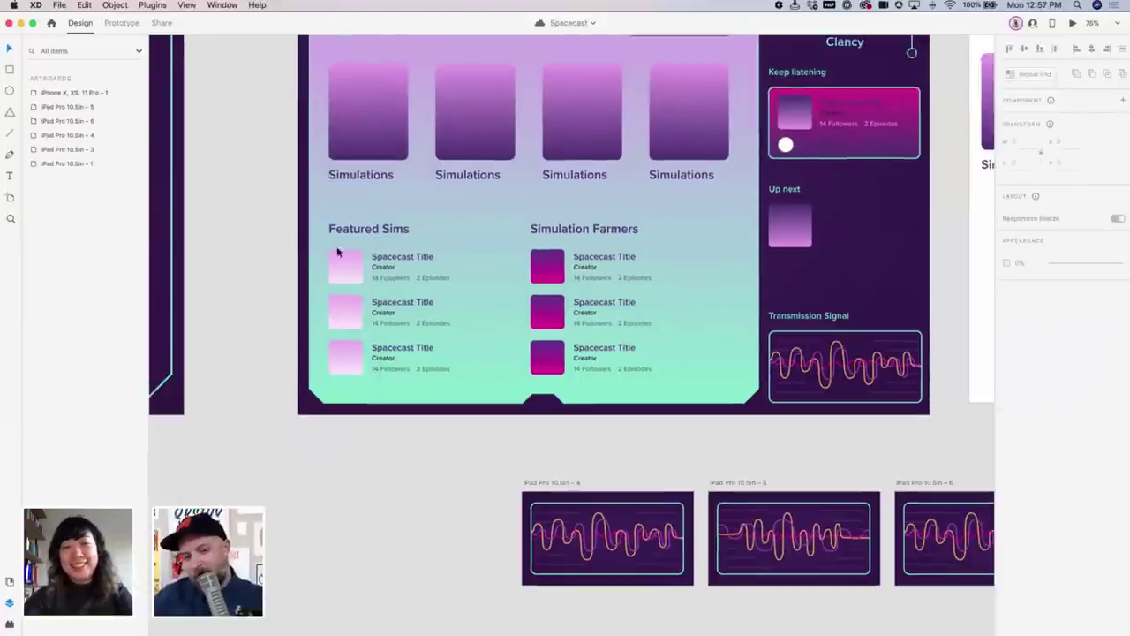
key(super+0)
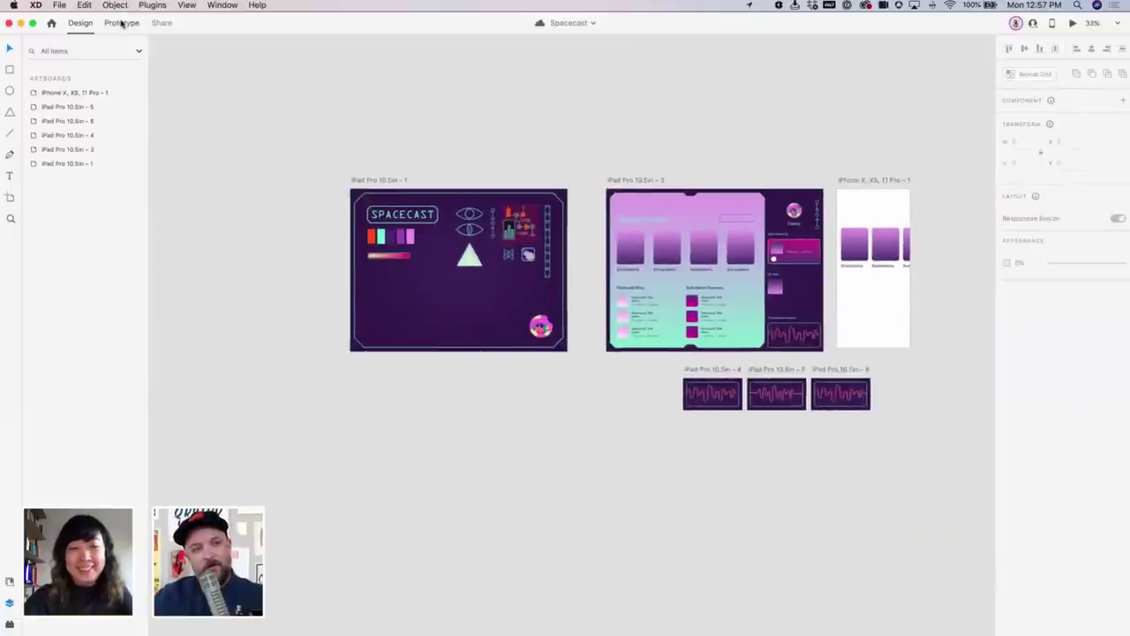
click(121, 22)
scroll(556, 177, right, 3)
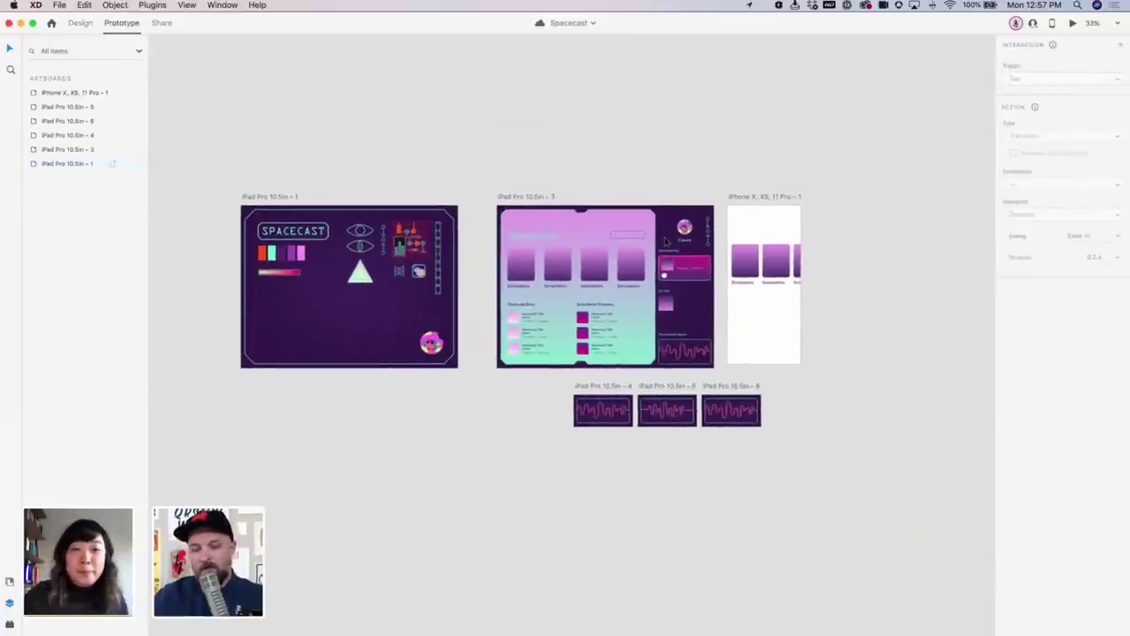
click(755, 197)
drag(757, 199, 529, 444)
drag(564, 386, 785, 424)
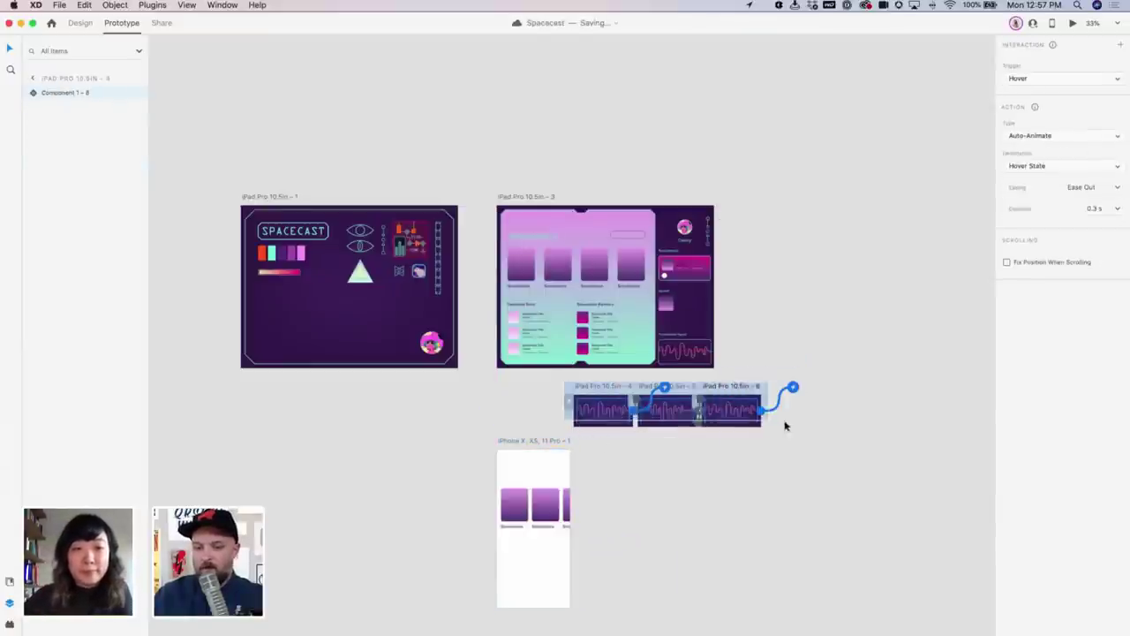
click(827, 441)
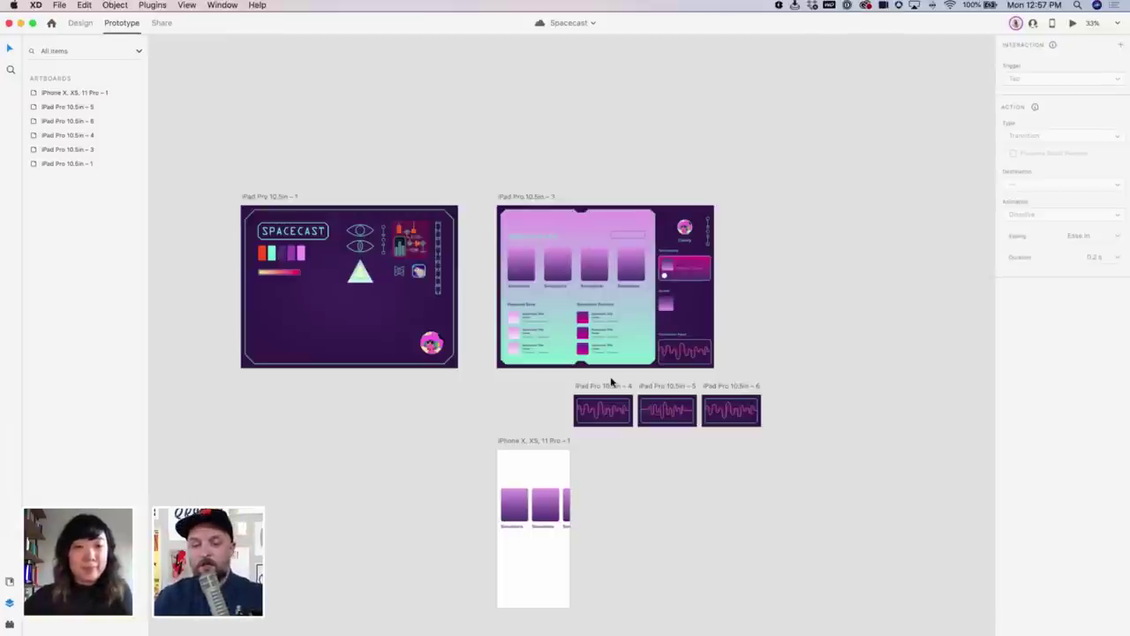
click(525, 201)
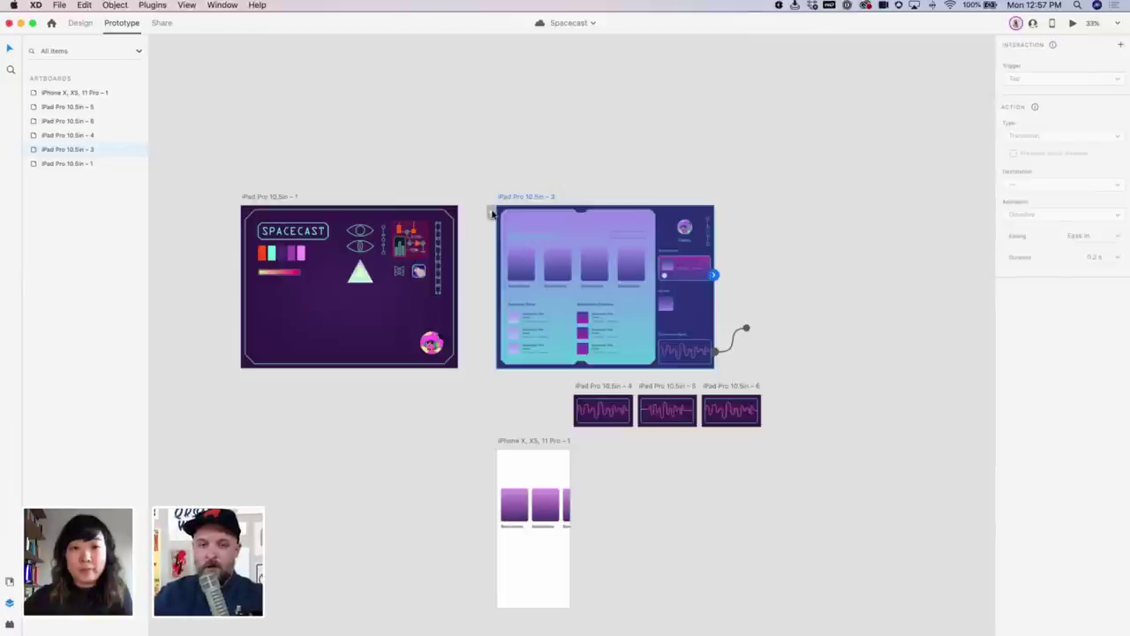
Make the dashboard artboard a flow start and name the flow 'iPad Flow'
click(492, 213)
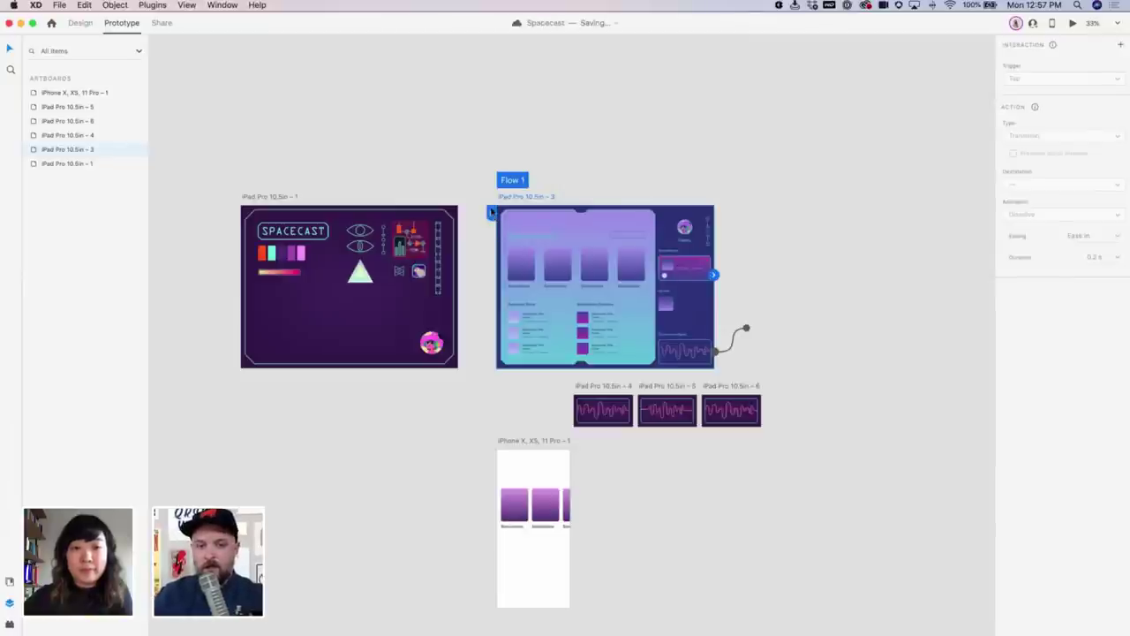
double_click(514, 180)
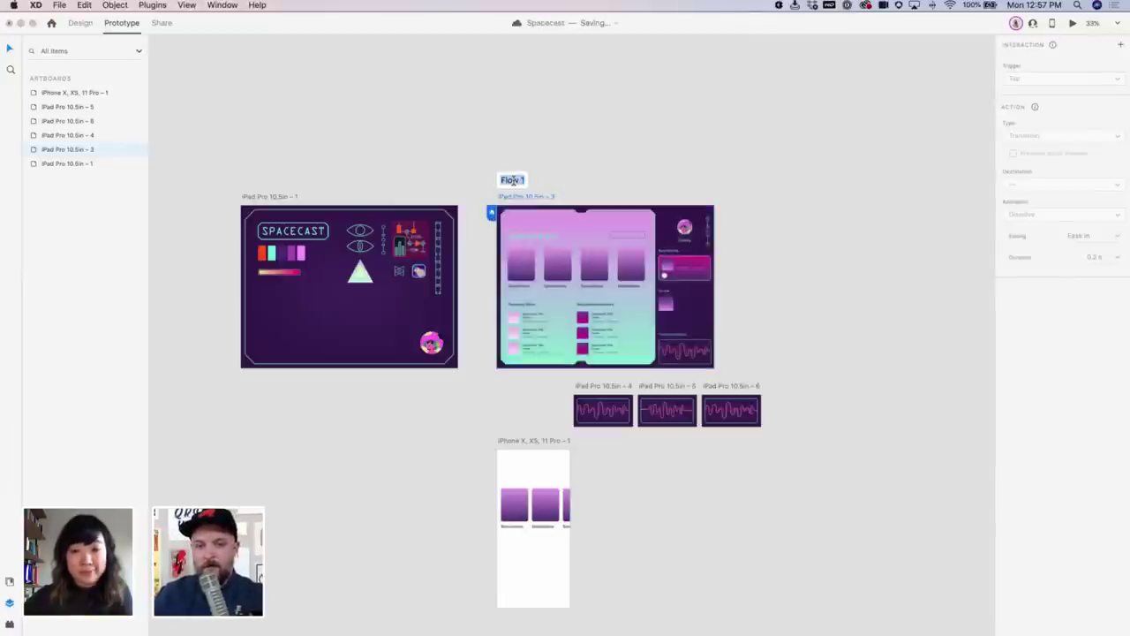
text(iPad)
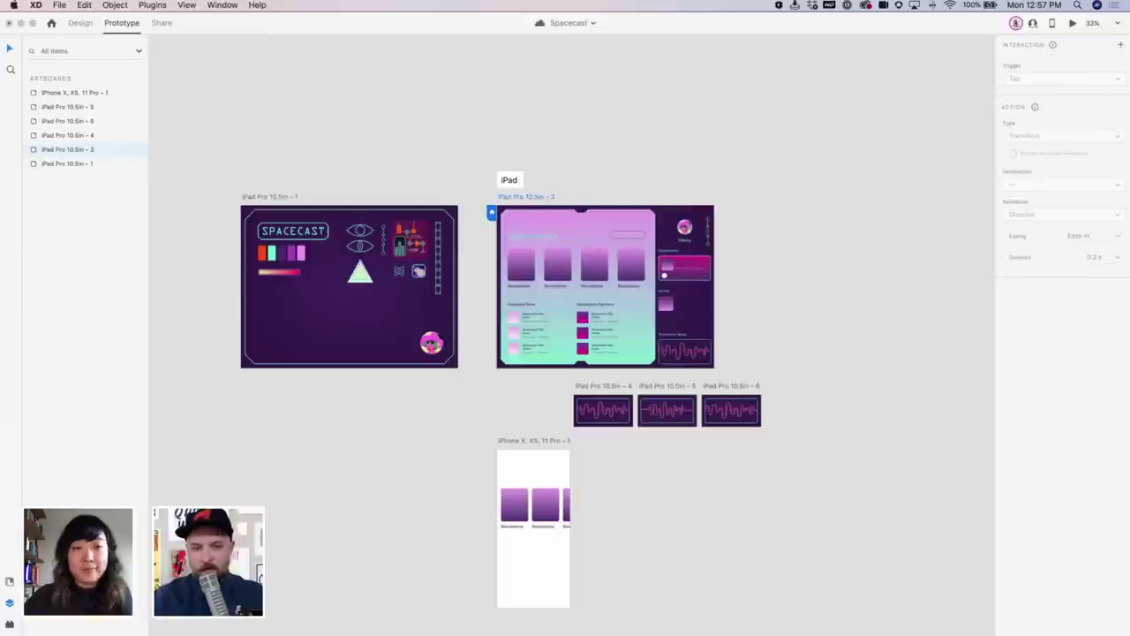
text( Dashbar)
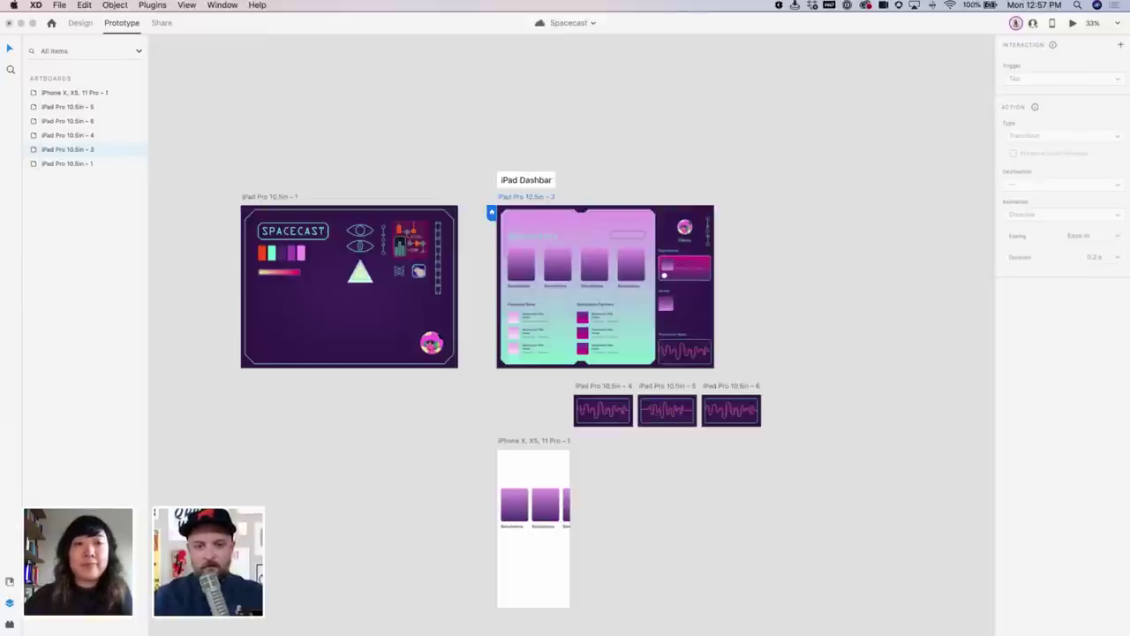
key(BackSpace)
key(BackSpace)
key(BackSpace)
key(BackSpace)
key(BackSpace)
key(BackSpace)
key(BackSpace)
text(Flow)
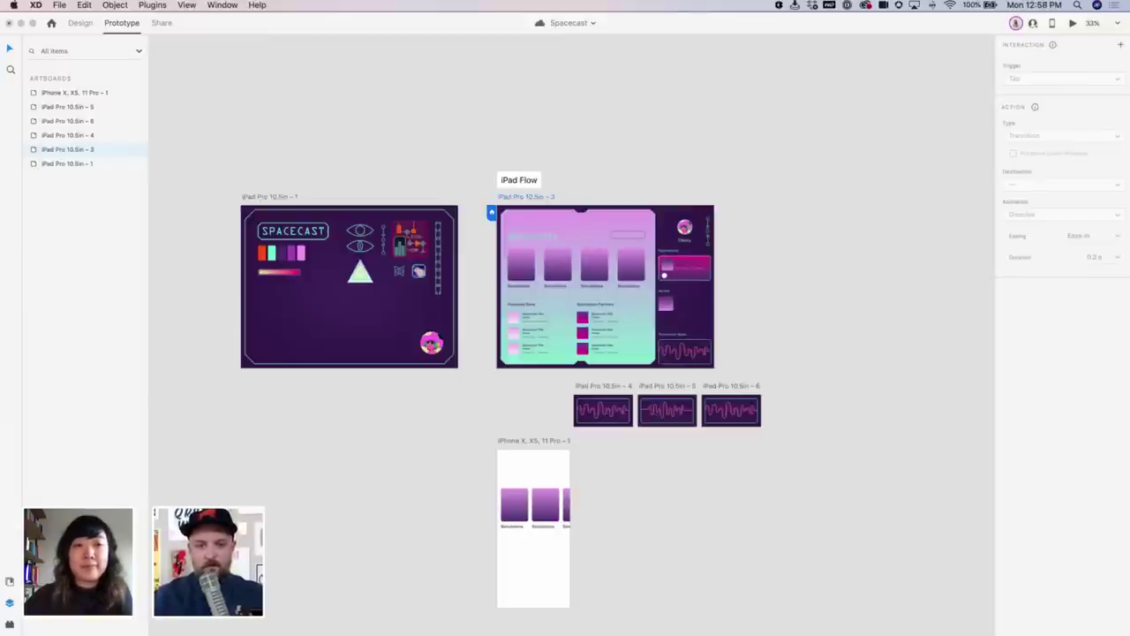
key(Return)
Start a new flow from the iPhone artboard and name it 'iPhone Flow'
click(525, 444)
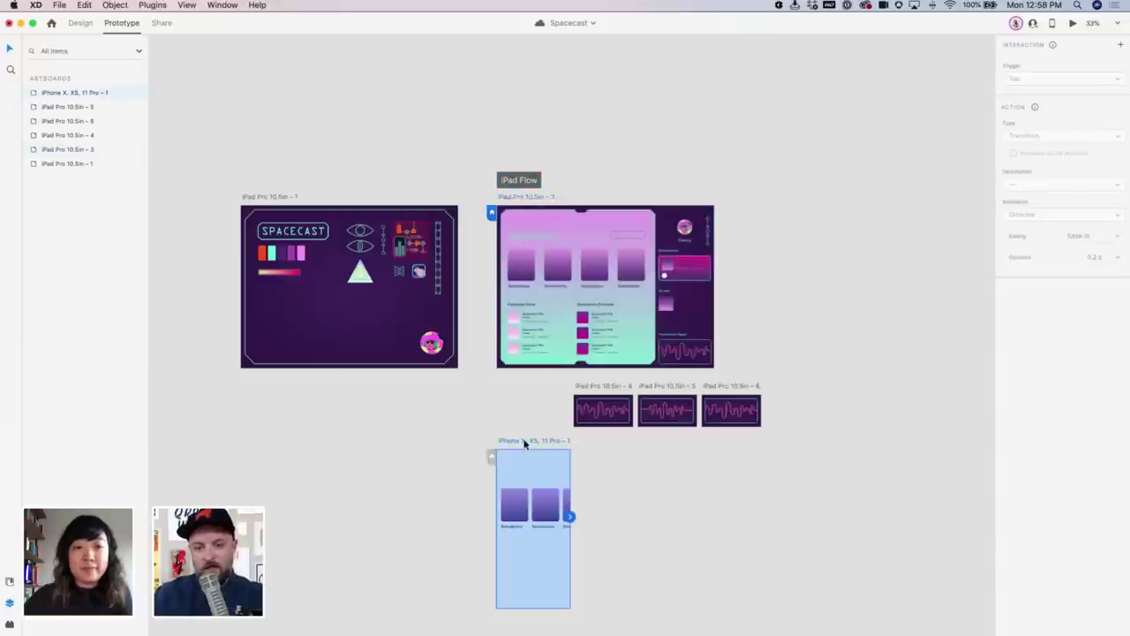
click(492, 457)
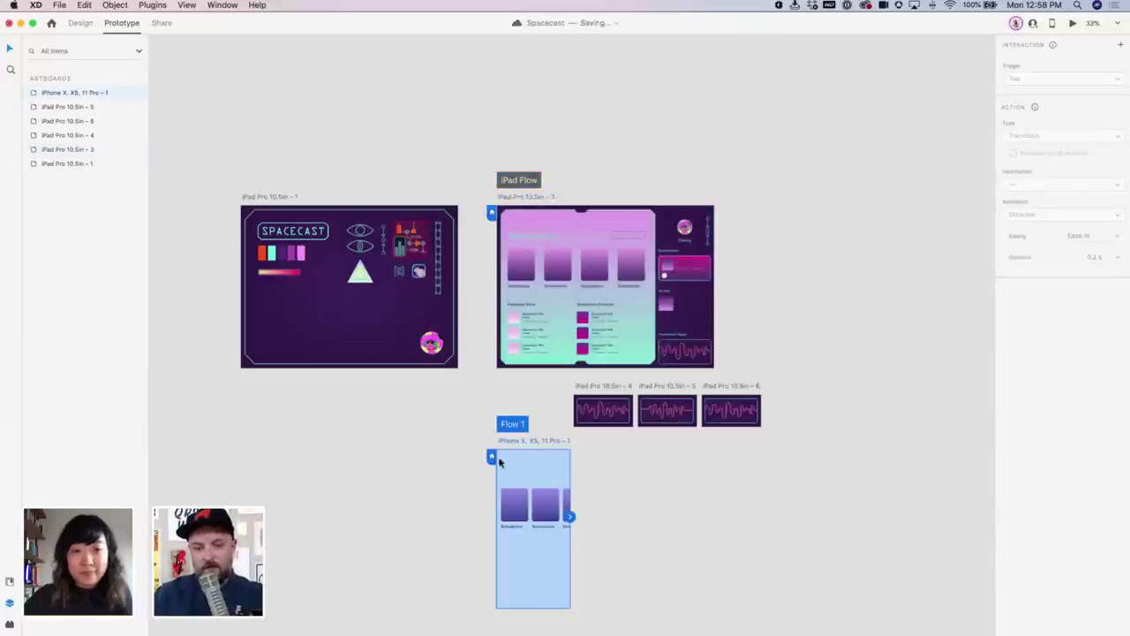
double_click(513, 425)
text(Iphone)
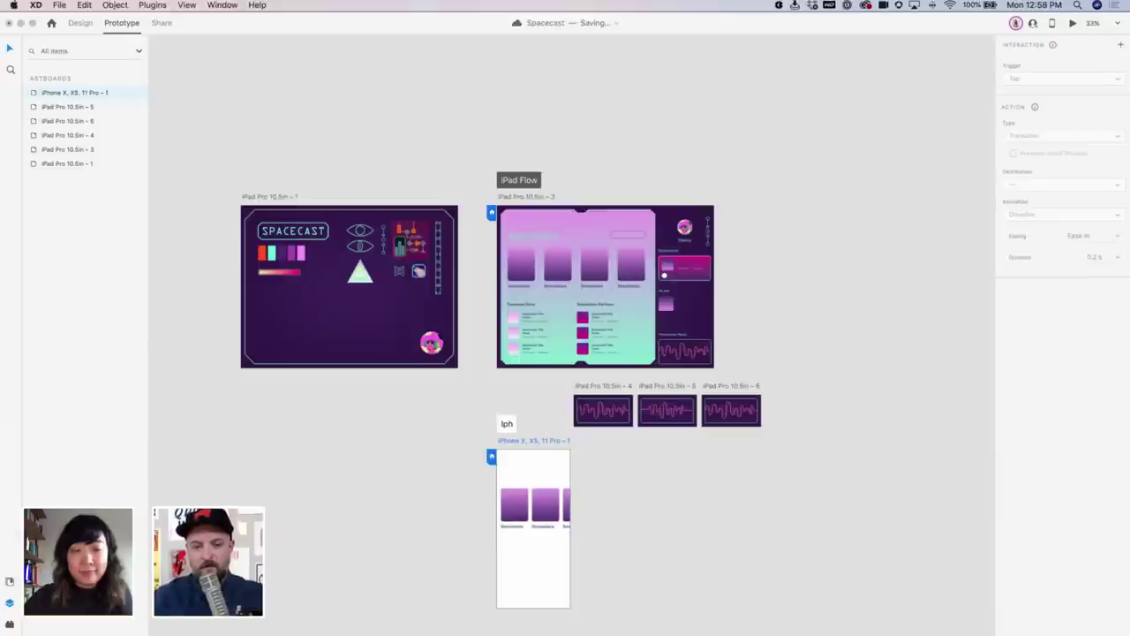
key(BackSpace)
key(BackSpace)
key(BackSpace)
key(BackSpace)
key(BackSpace)
key(BackSpace)
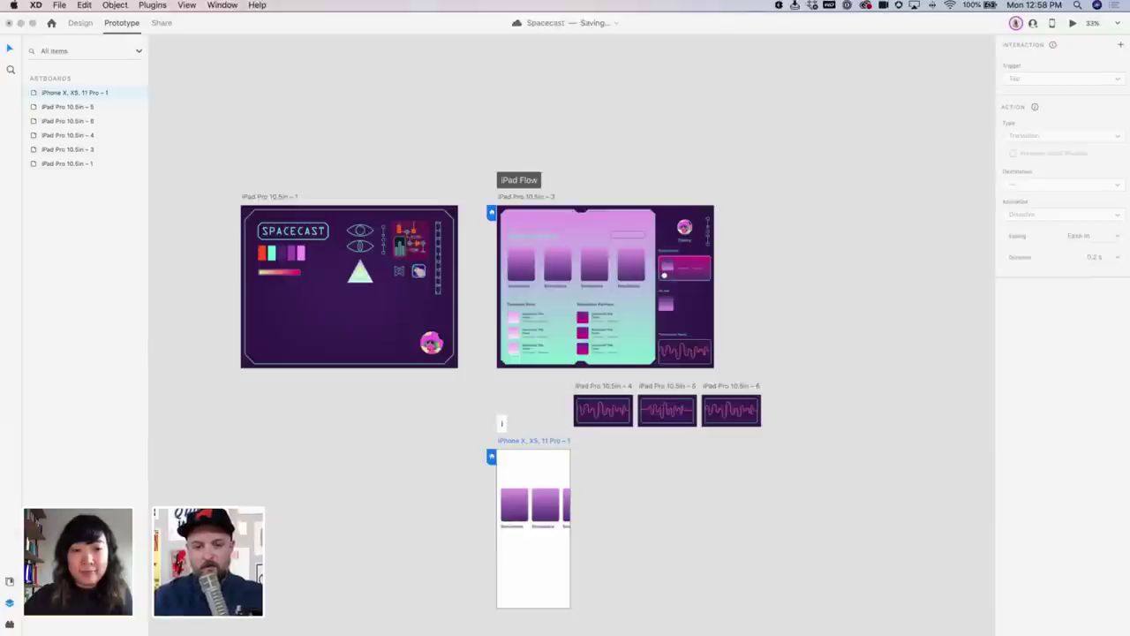
text(iPhone Flow)
key(Return)
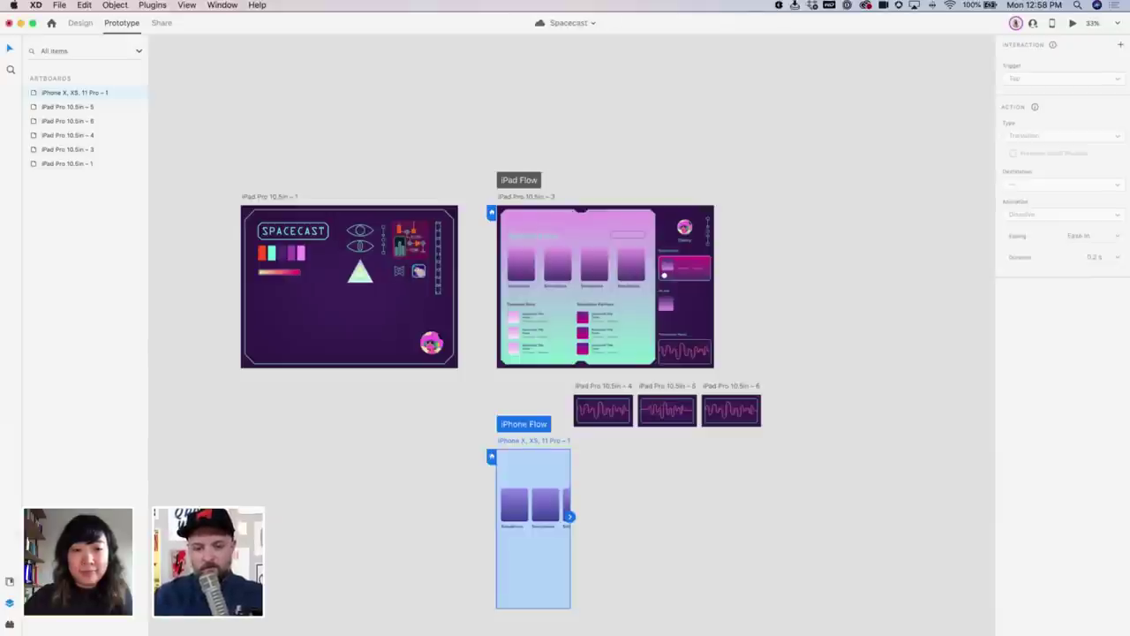
click(830, 356)
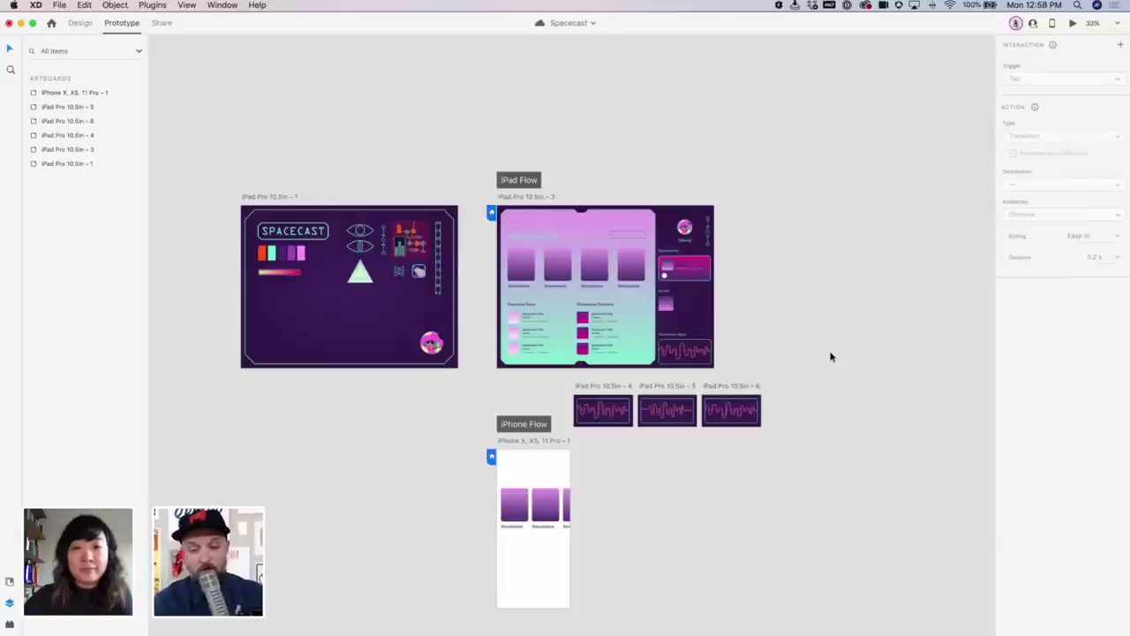
Start a new flow at artboard iPad Pro 10.5in – 4 named 'Looping Animation Flow'
click(622, 386)
click(569, 401)
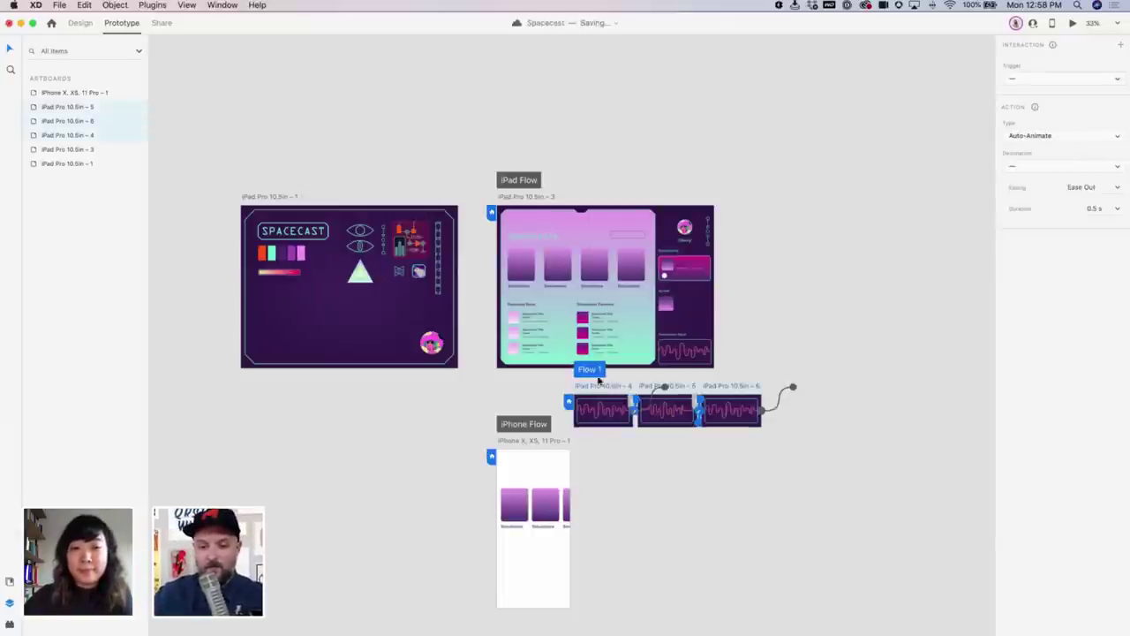
double_click(595, 370)
text(L)
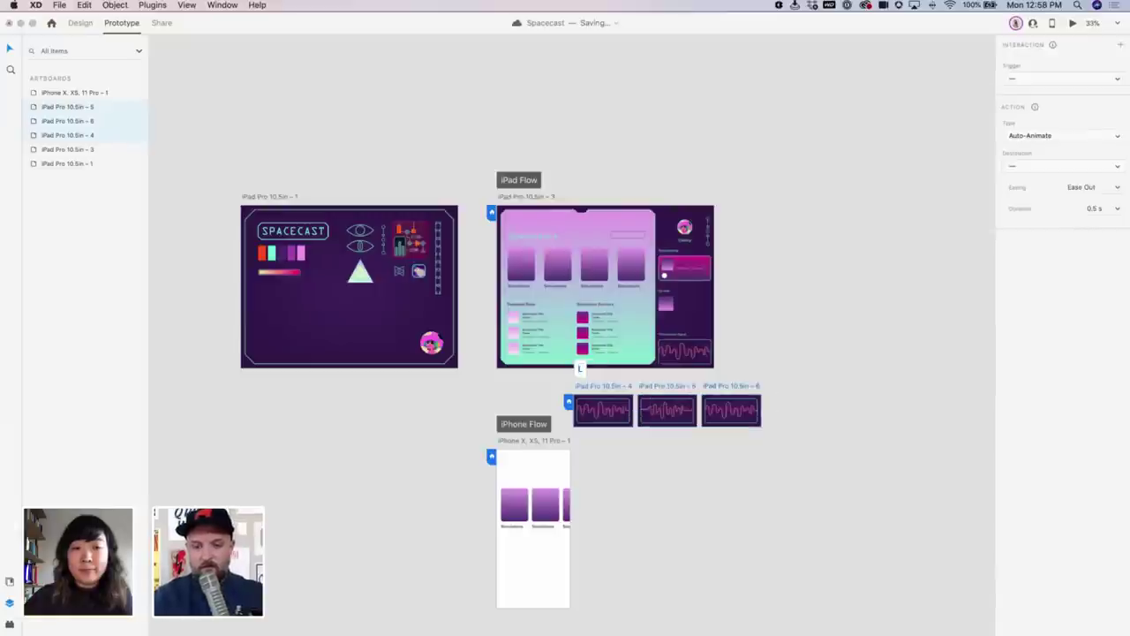
text(ooping Aniaation Flow)
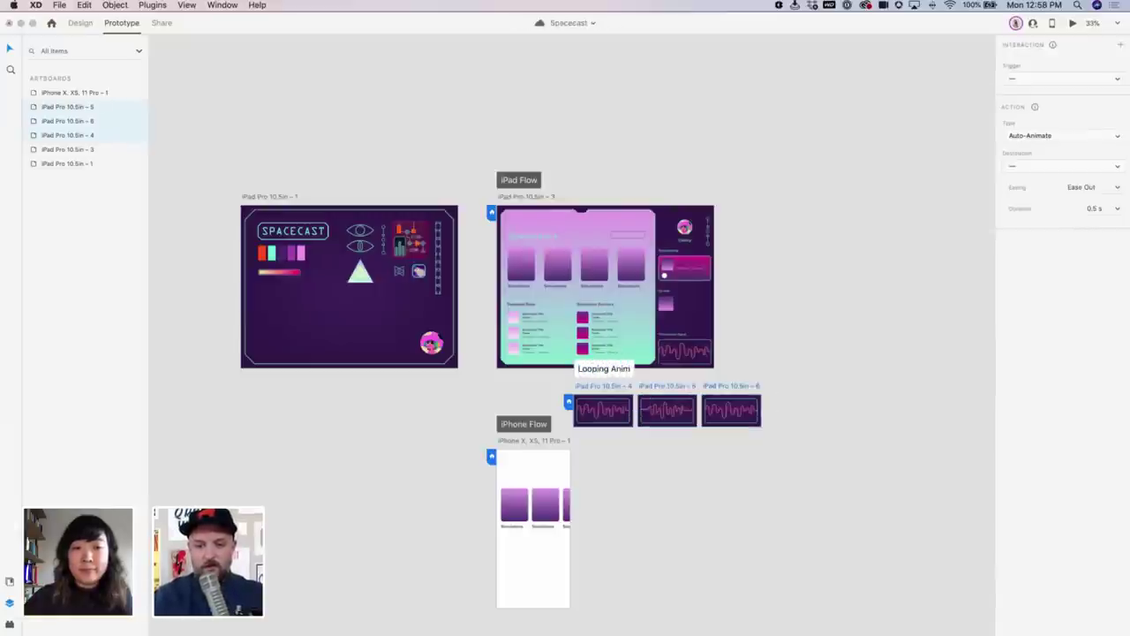
key(Return)
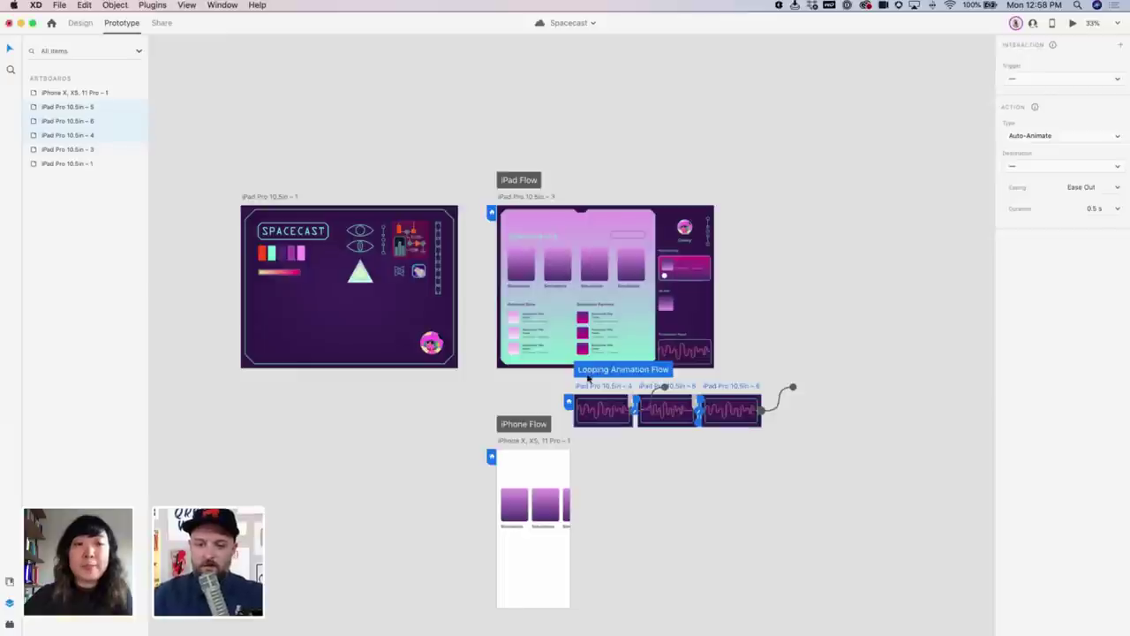
Move the three waveform artboards above the iPad dashboards and zoom into the iPad and iPhone artboards
click(558, 380)
click(592, 371)
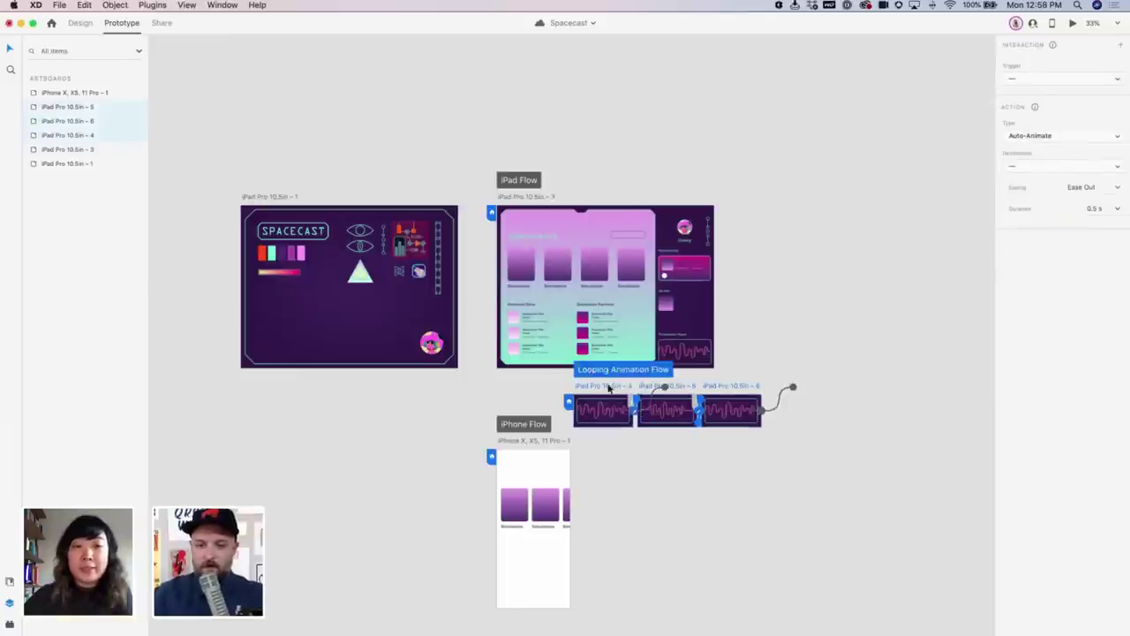
drag(592, 373, 765, 103)
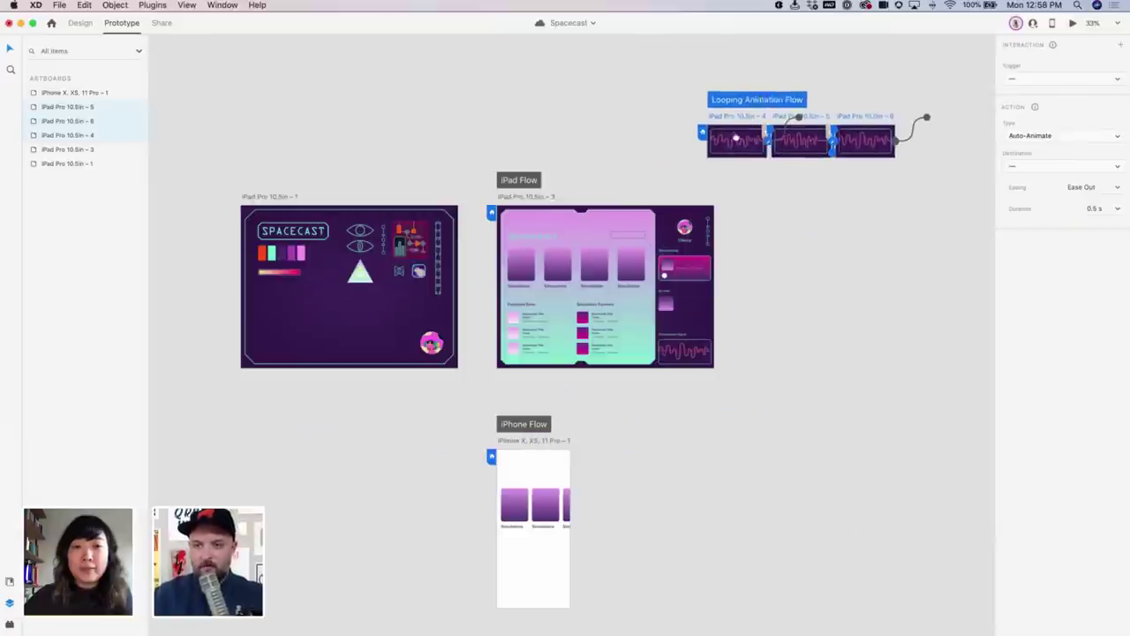
scroll(926, 114, up, 3)
drag(734, 224, 728, 216)
click(491, 269)
drag(491, 269, 492, 269)
scroll(635, 241, left, 3)
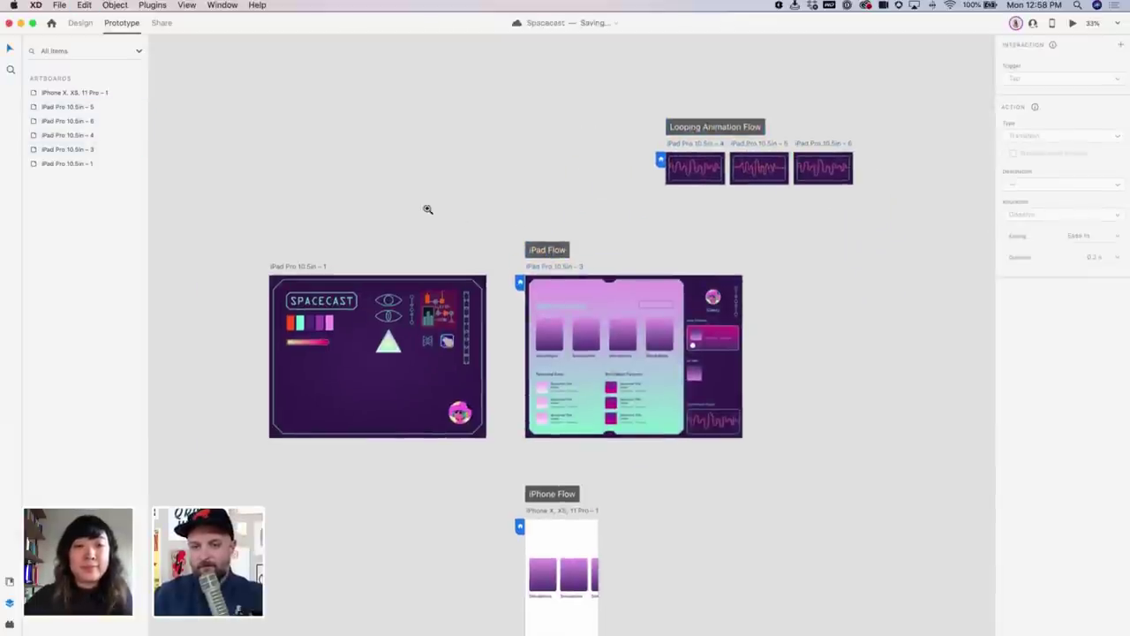
drag(422, 205, 875, 538)
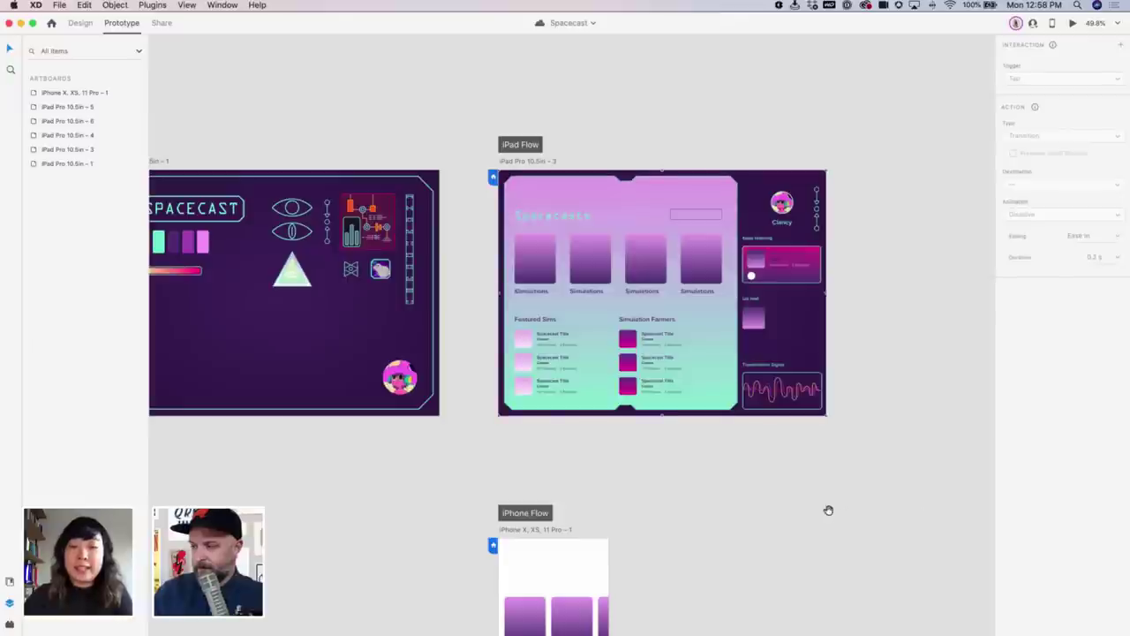
Bring the iPad dashboard into view and switch to Design mode with Ctrl+Tab
scroll(928, 499, left, 5)
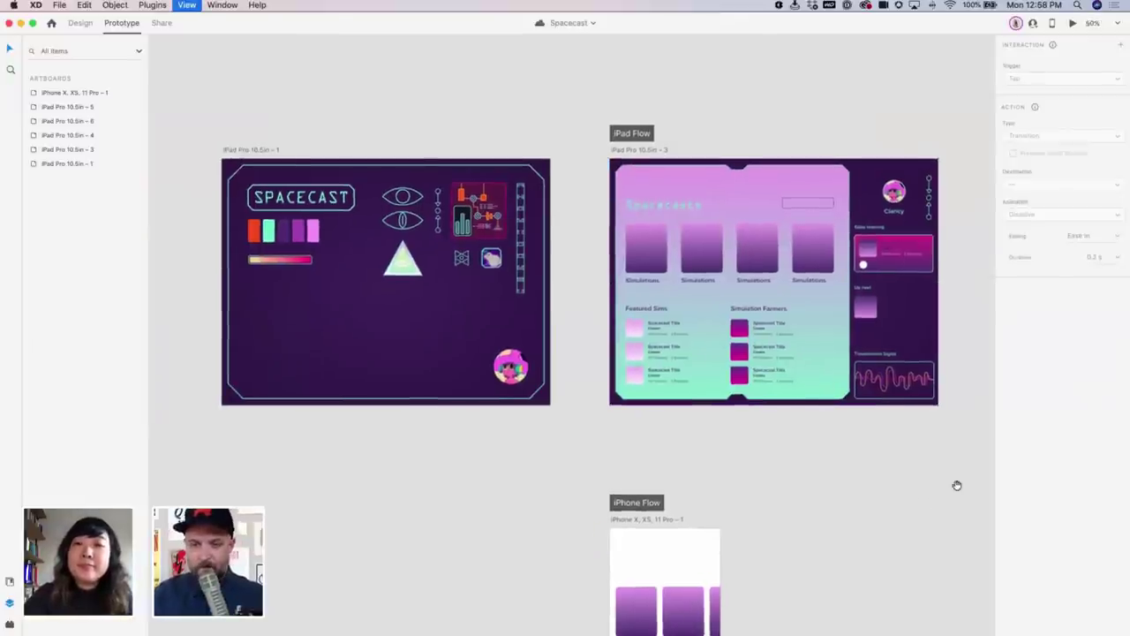
scroll(957, 482, up, 3)
scroll(716, 504, right, 5)
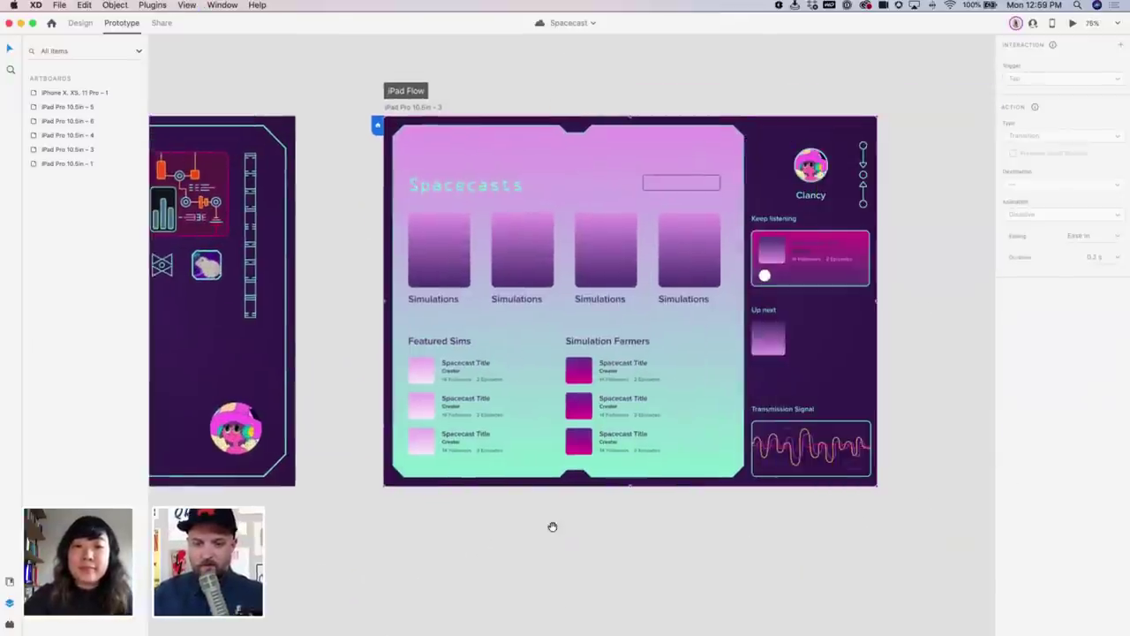
scroll(892, 298, up, 3)
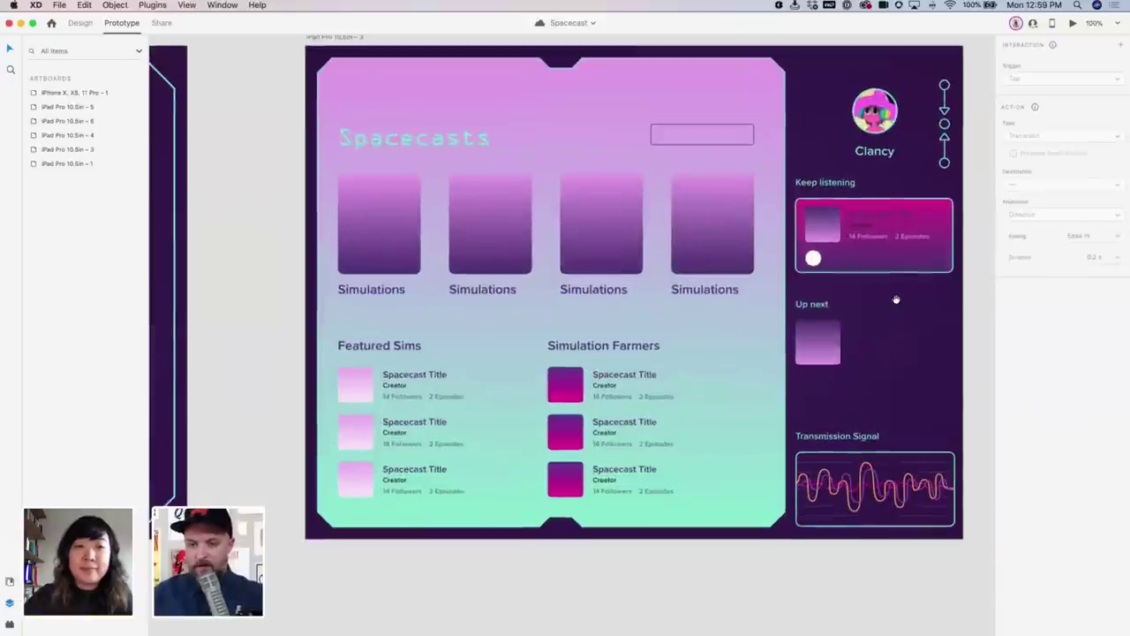
scroll(802, 312, right, 3)
click(758, 346)
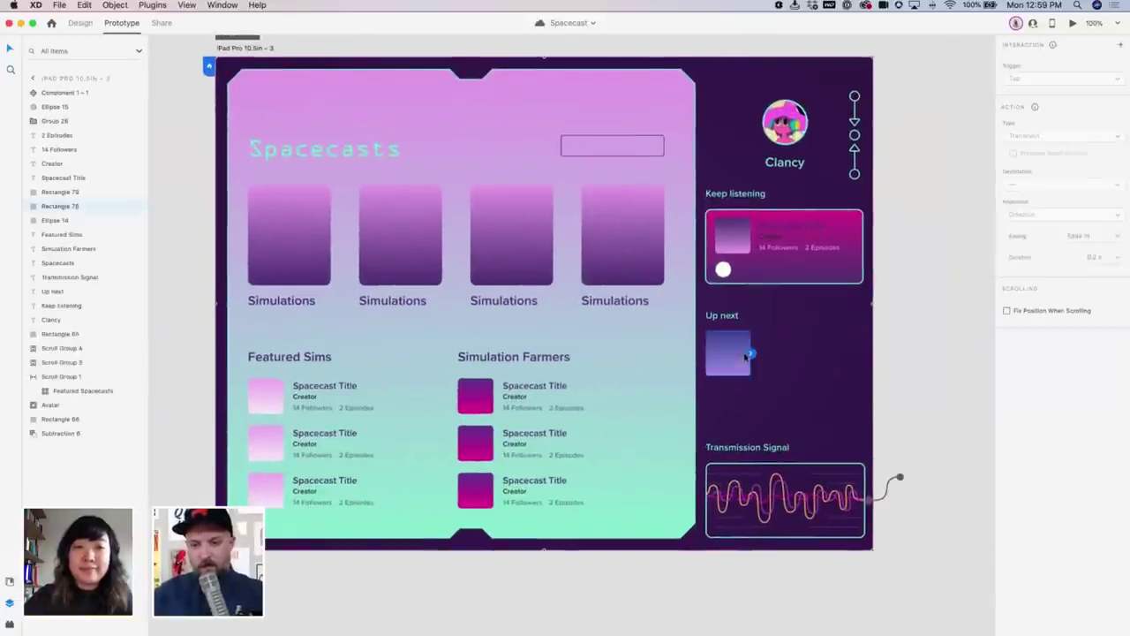
key(ctrl+Tab)
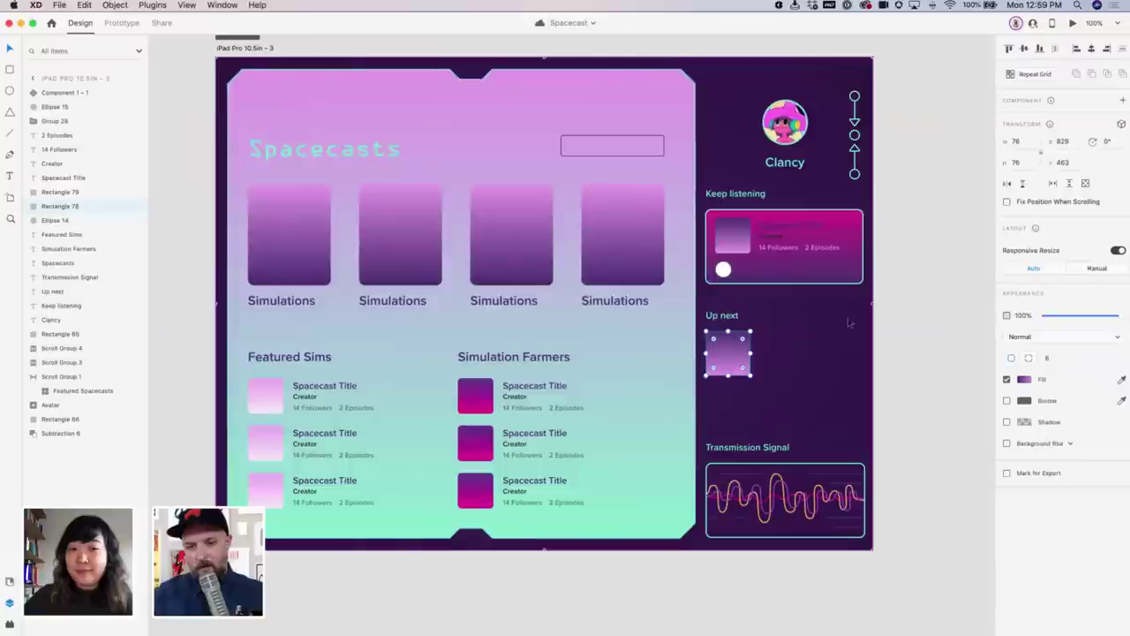
key(Escape)
scroll(658, 353, up, 3)
scroll(659, 352, left, 2)
click(659, 352)
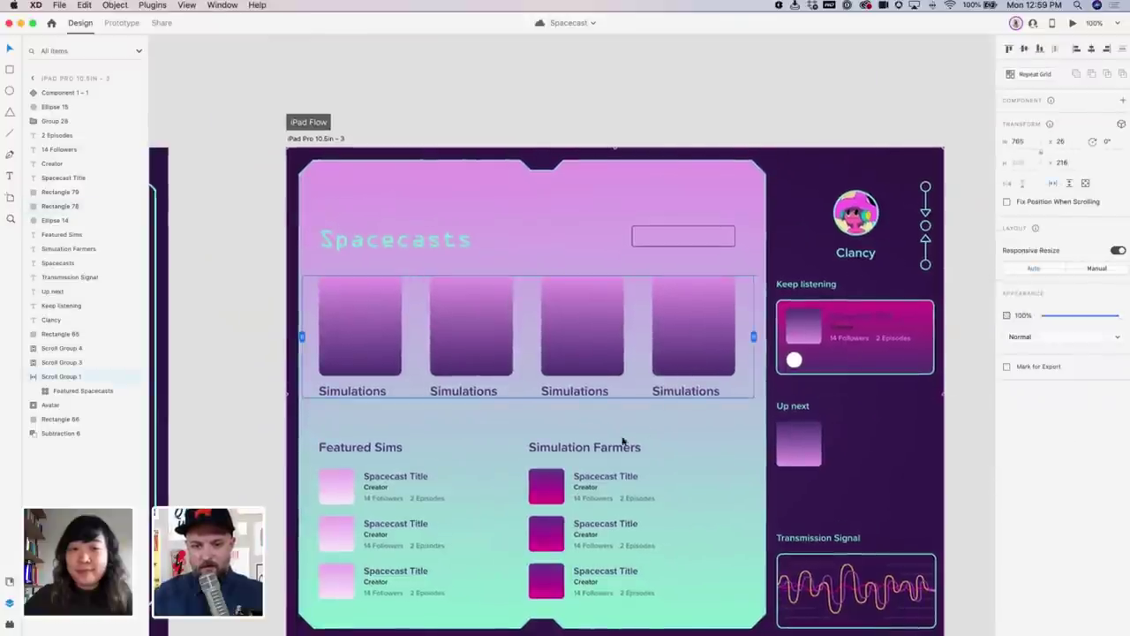
scroll(598, 361, down, 3)
scroll(598, 361, right, 2)
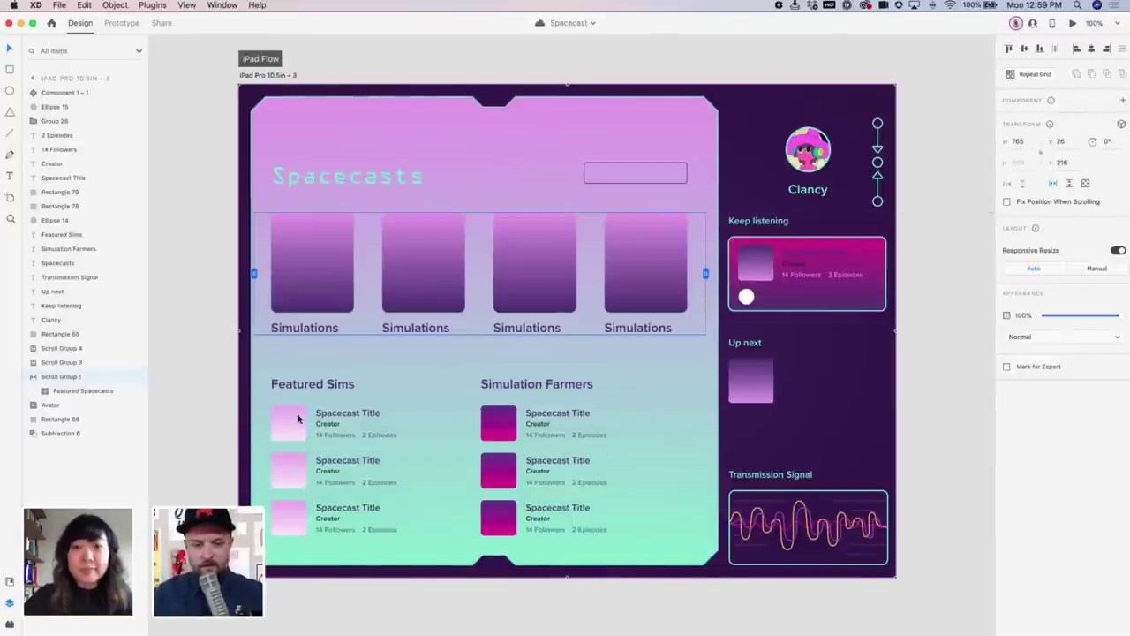
Move the Featured Sims and Simulation Farmers lists and headings up from Y 494 to 486
click(324, 429)
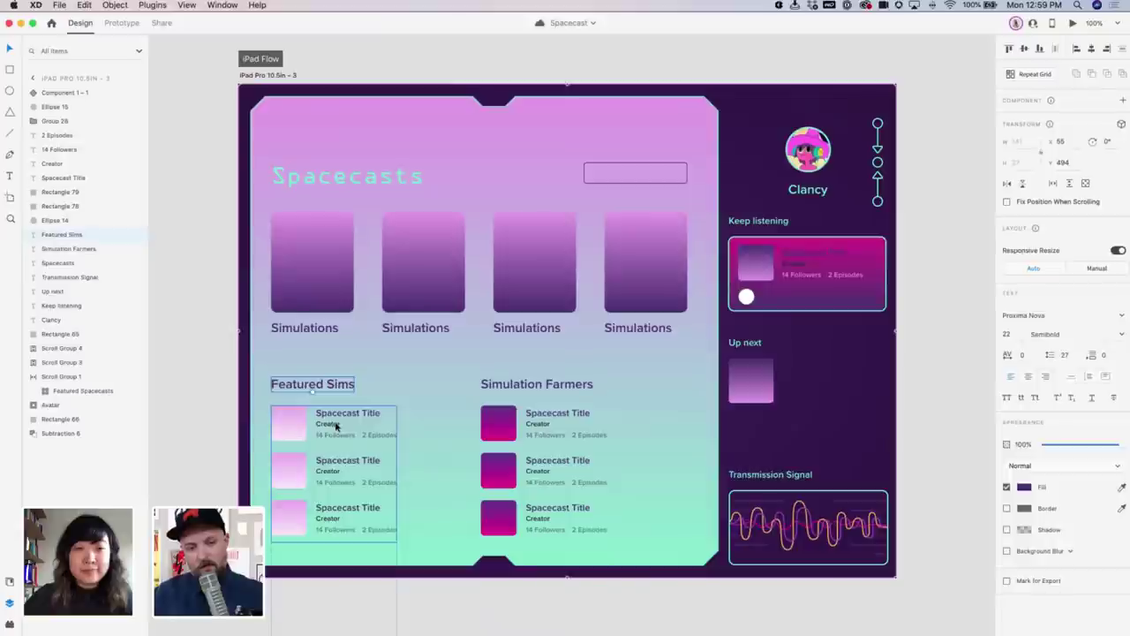
shift+click(505, 420)
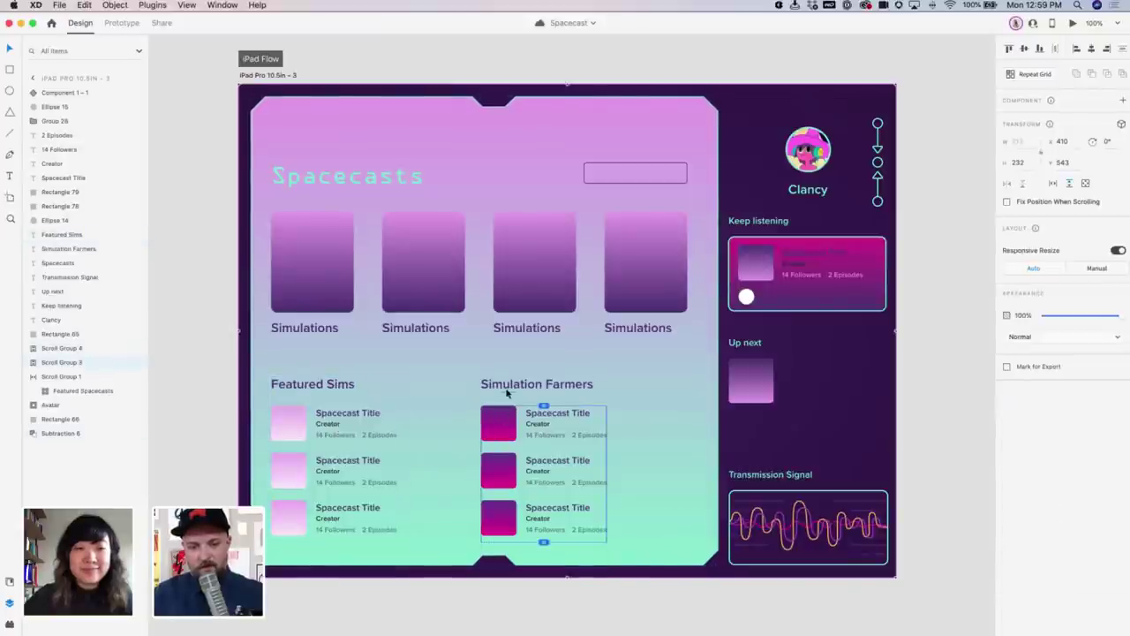
shift+click(536, 384)
shift+click(340, 387)
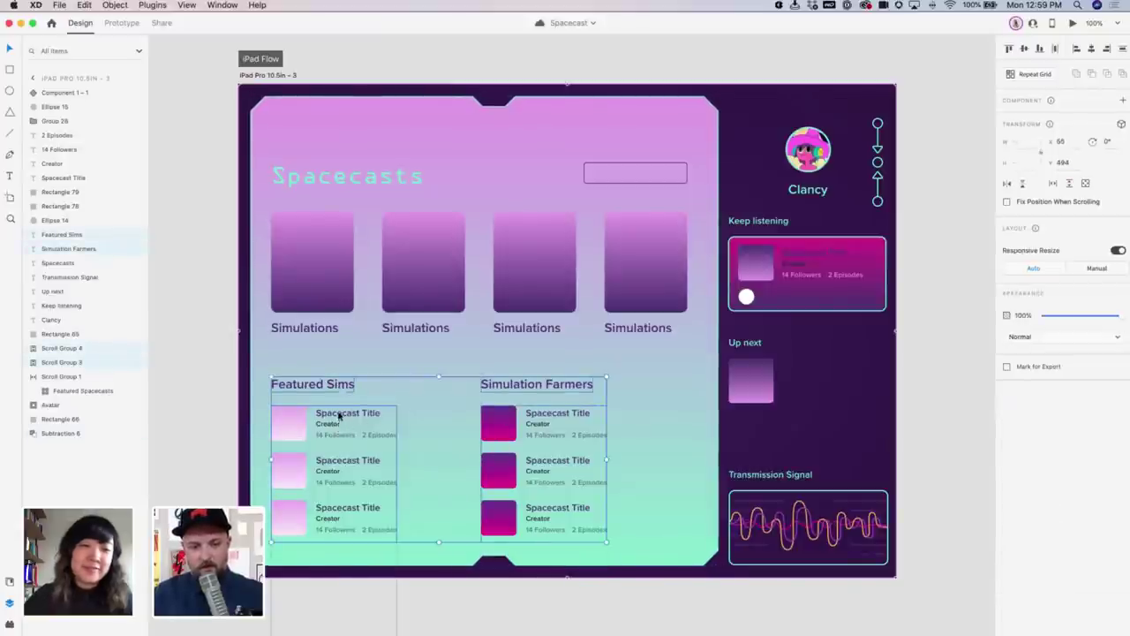
drag(341, 417, 339, 412)
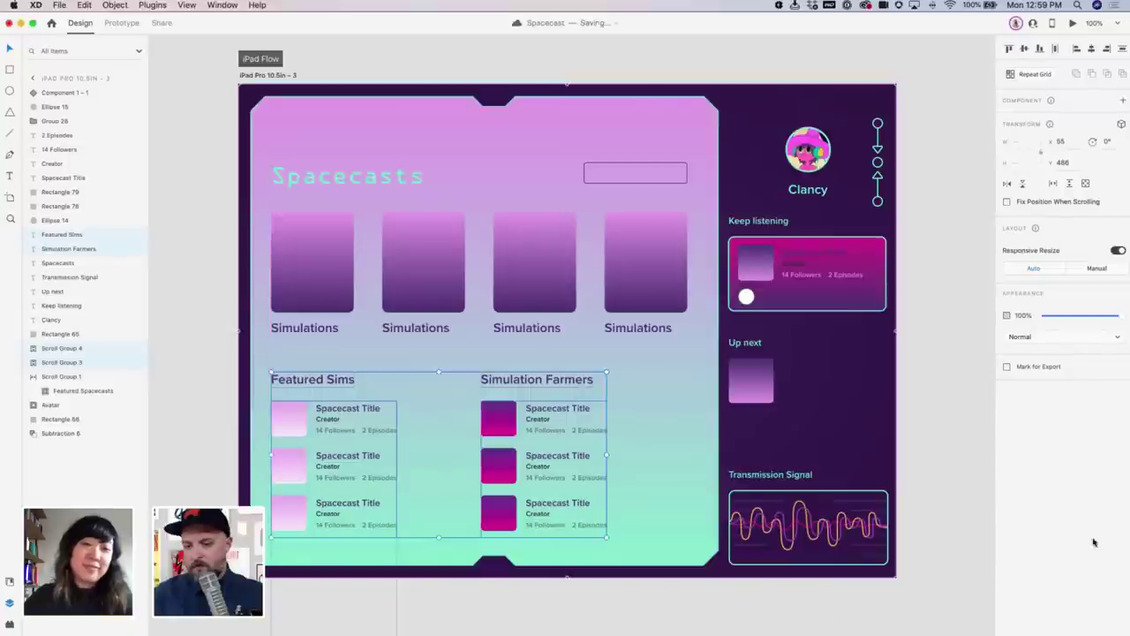
click(914, 514)
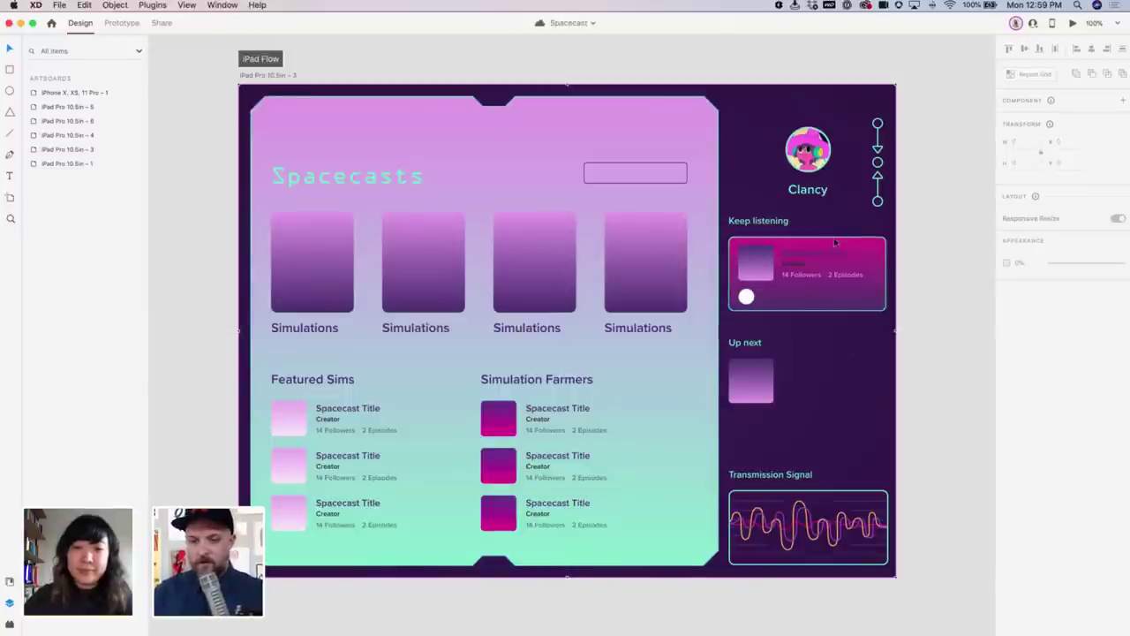
scroll(835, 243, right, 3)
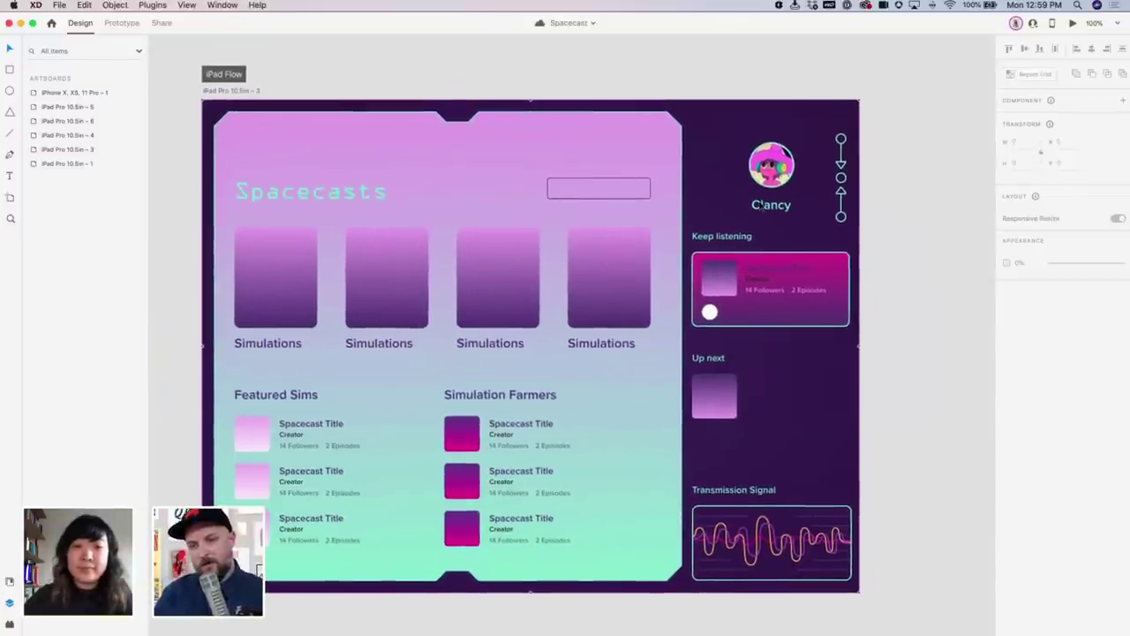
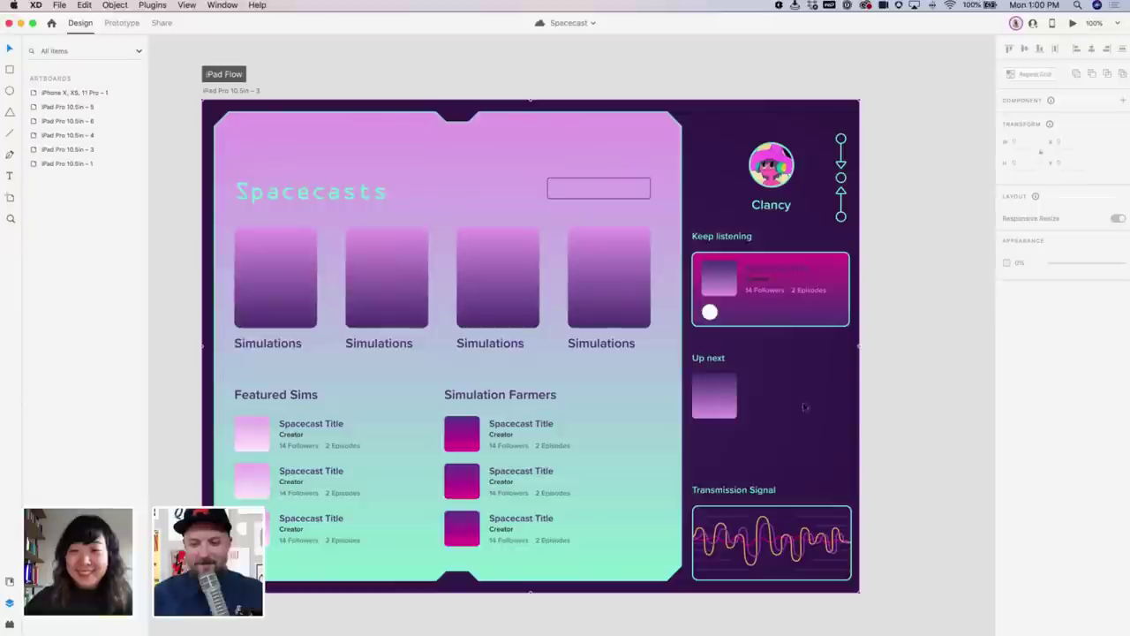
Add a text caption reading 'Another Spacecast' just below the Up next thumbnail
scroll(794, 398, down, 2)
scroll(745, 449, right, 1)
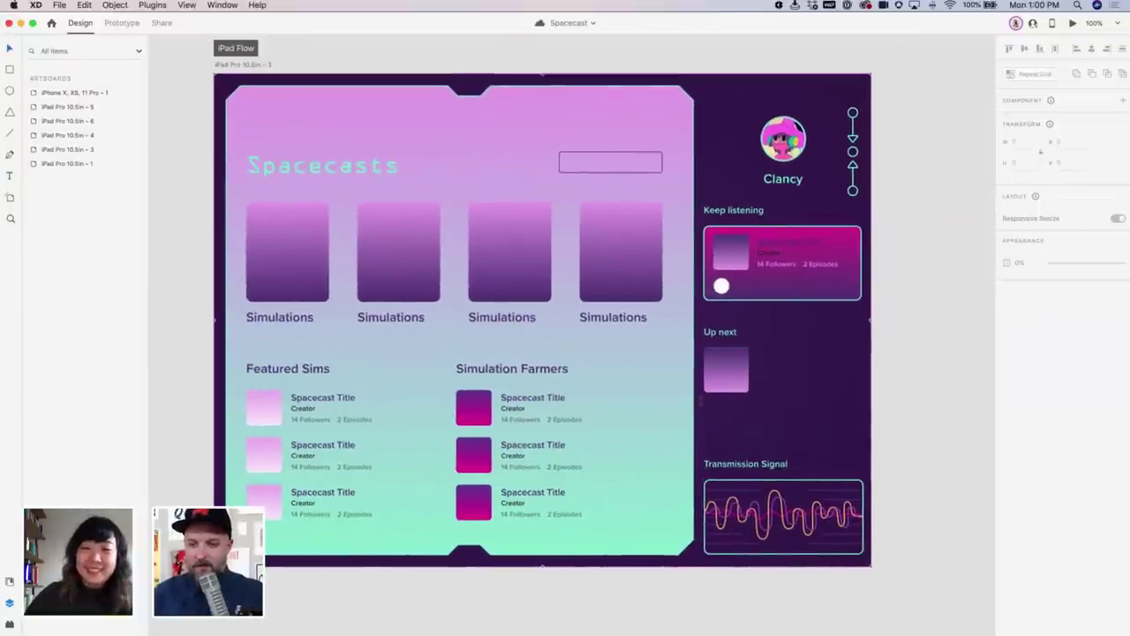
key(t)
click(714, 405)
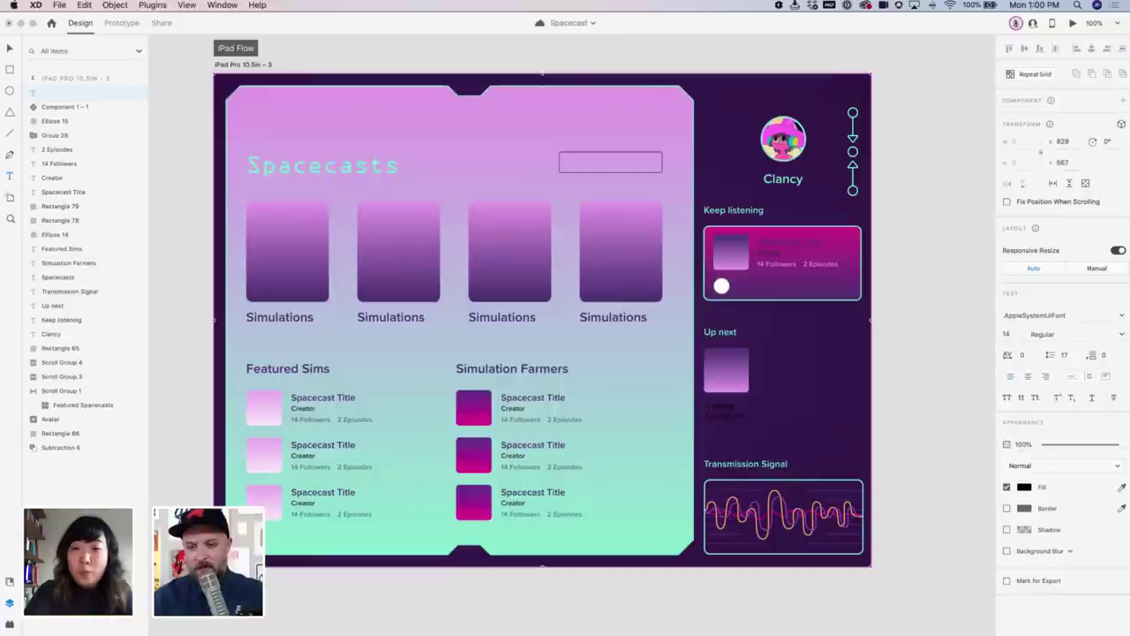
key(Escape)
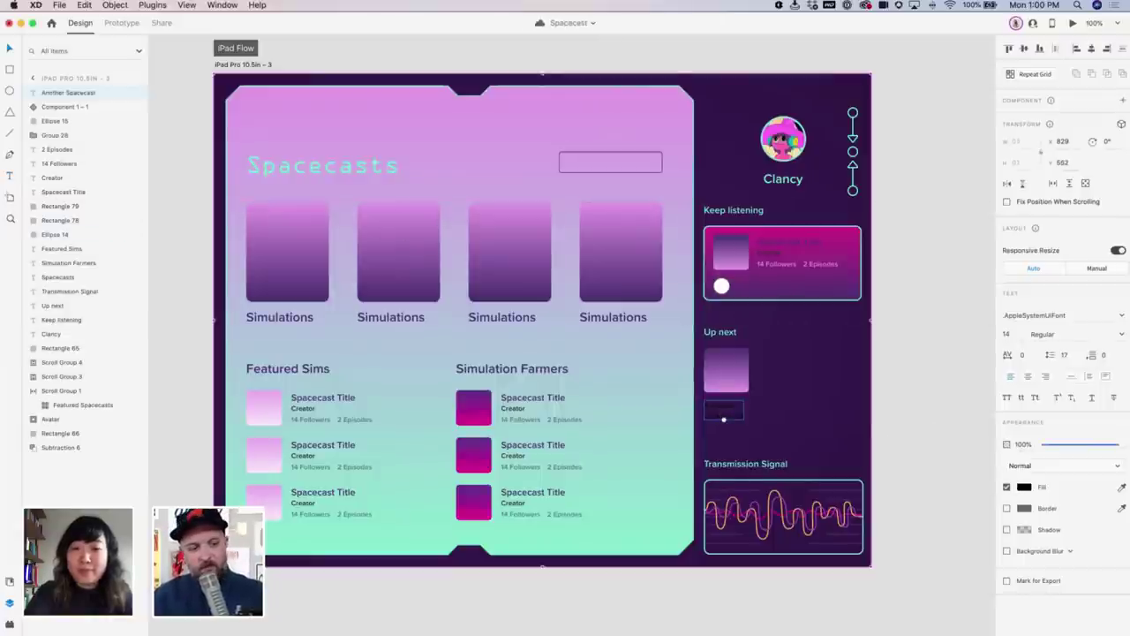
Style the caption light pink from Assets, in 12 pt Proxima Nova Regular
click(10, 581)
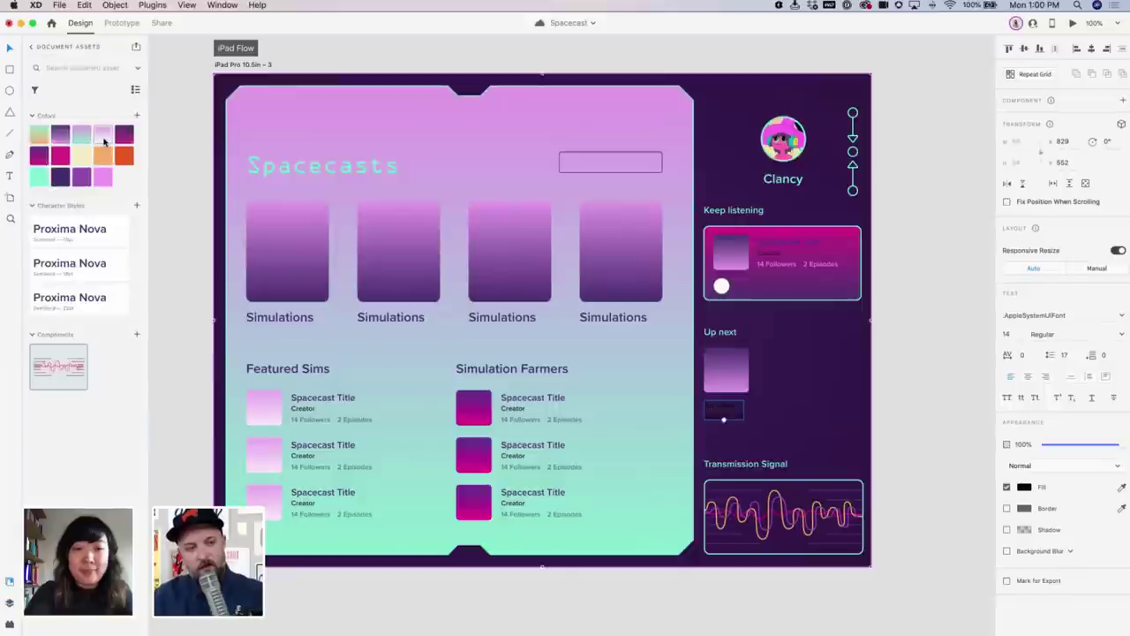
click(102, 176)
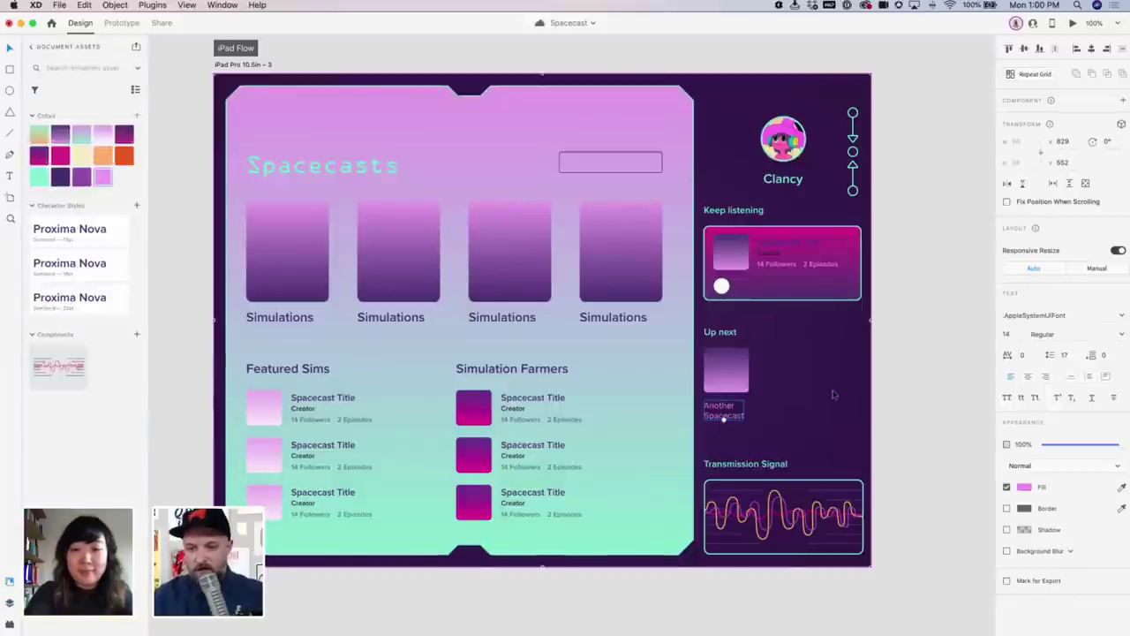
click(1011, 335)
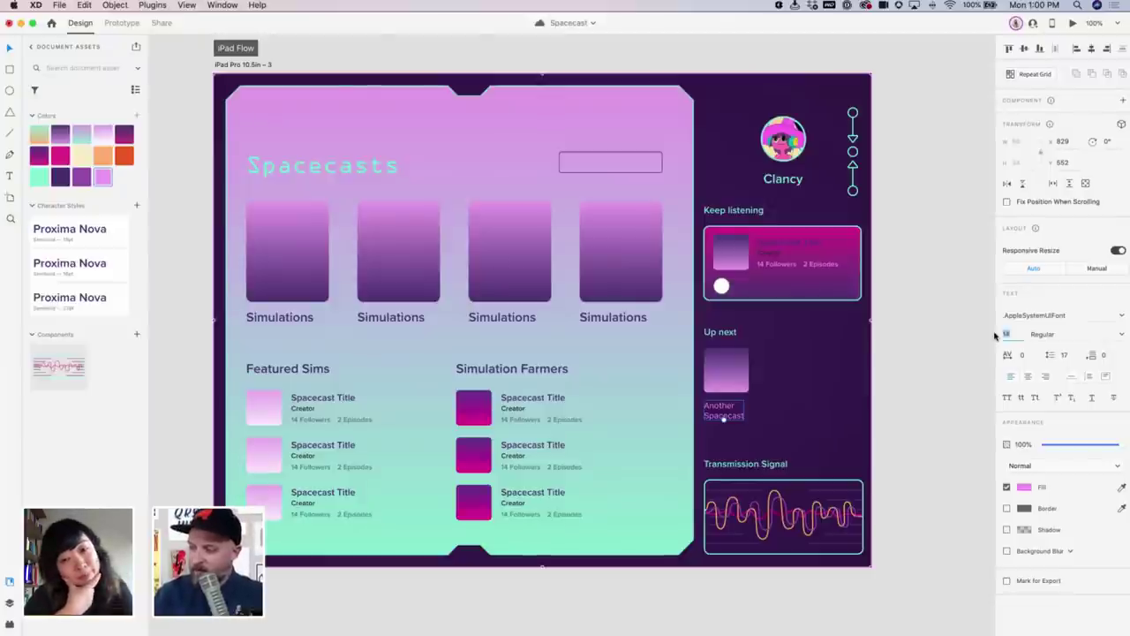
key(Down)
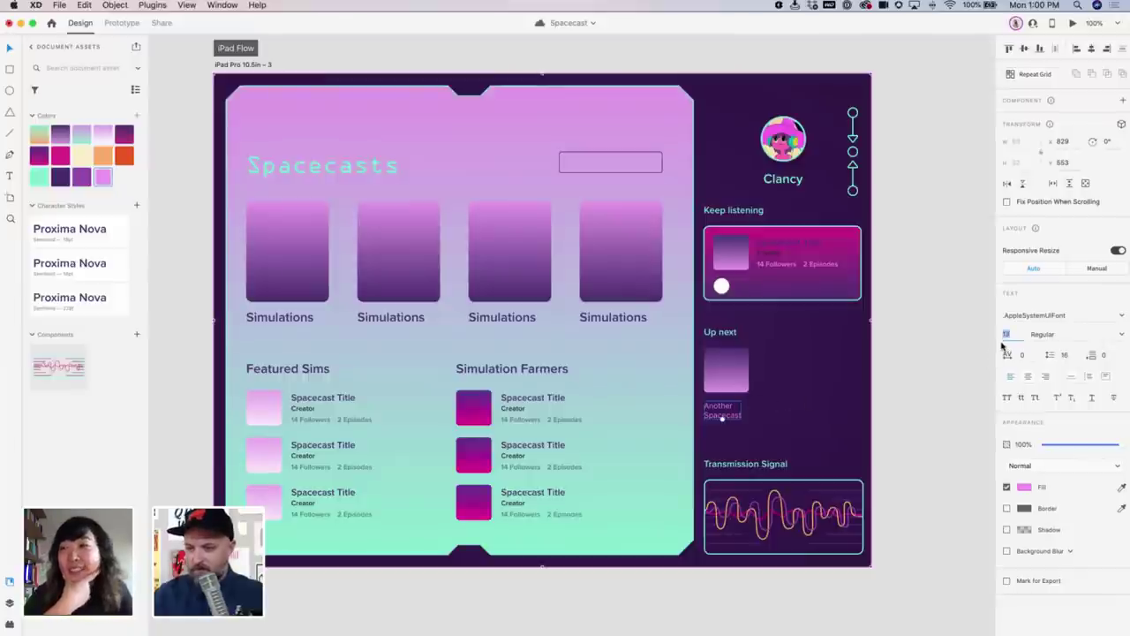
key(Down)
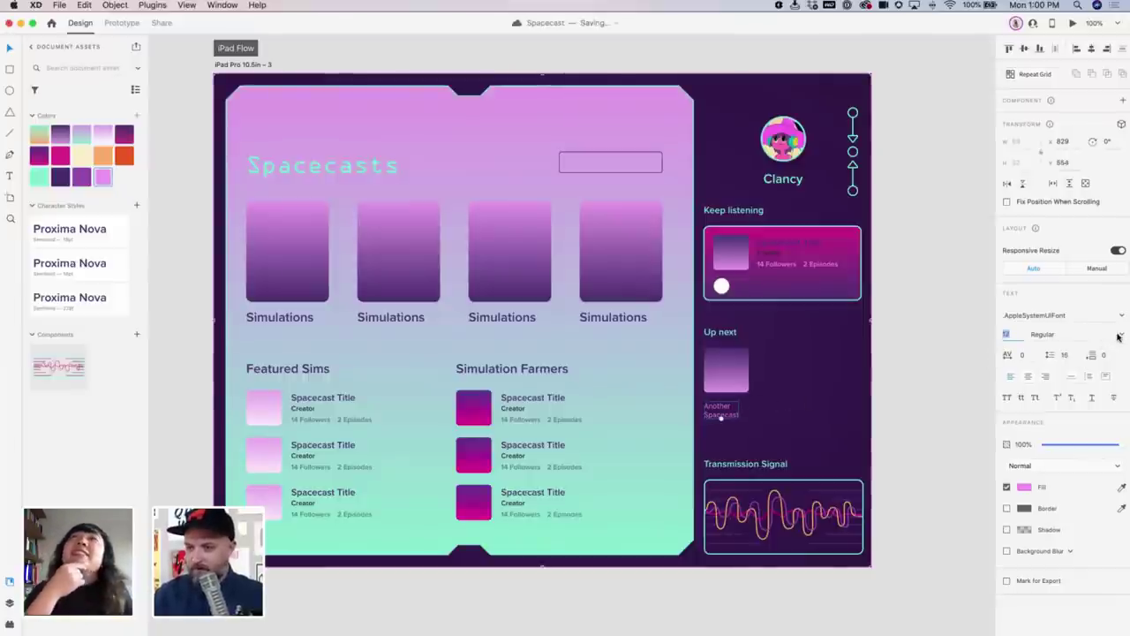
click(1118, 336)
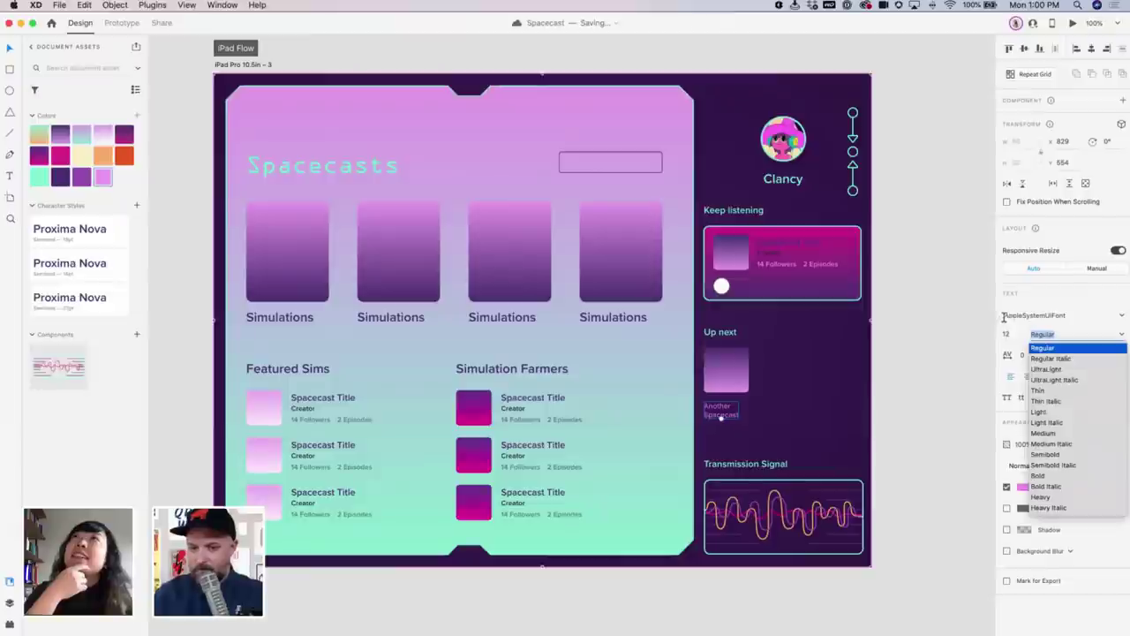
key(Escape)
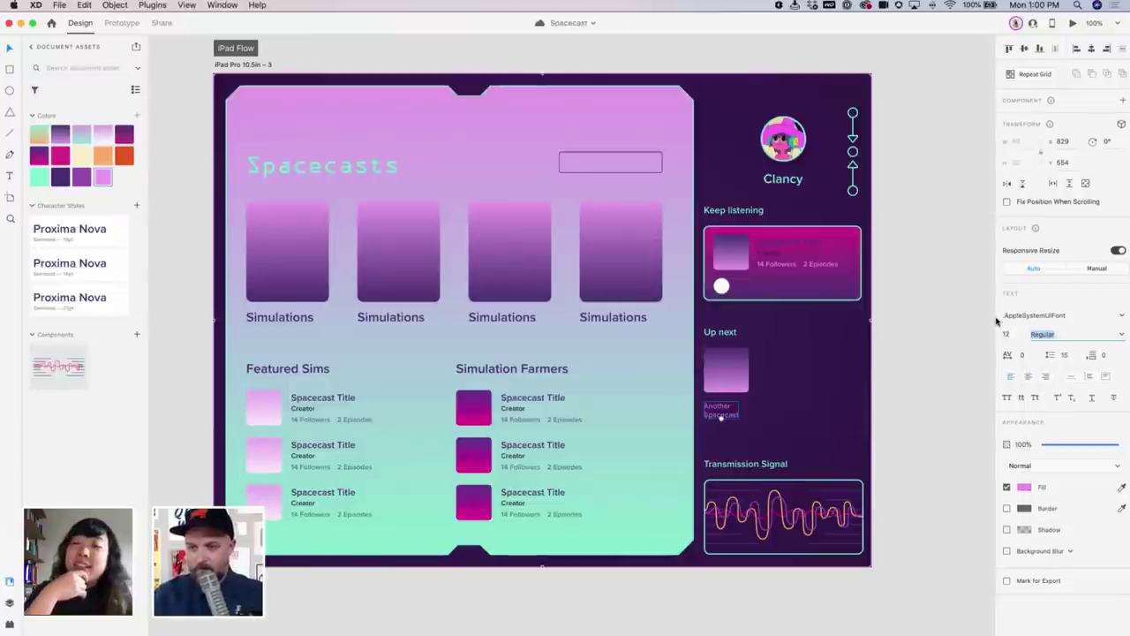
click(1027, 316)
text(Proxima Nova)
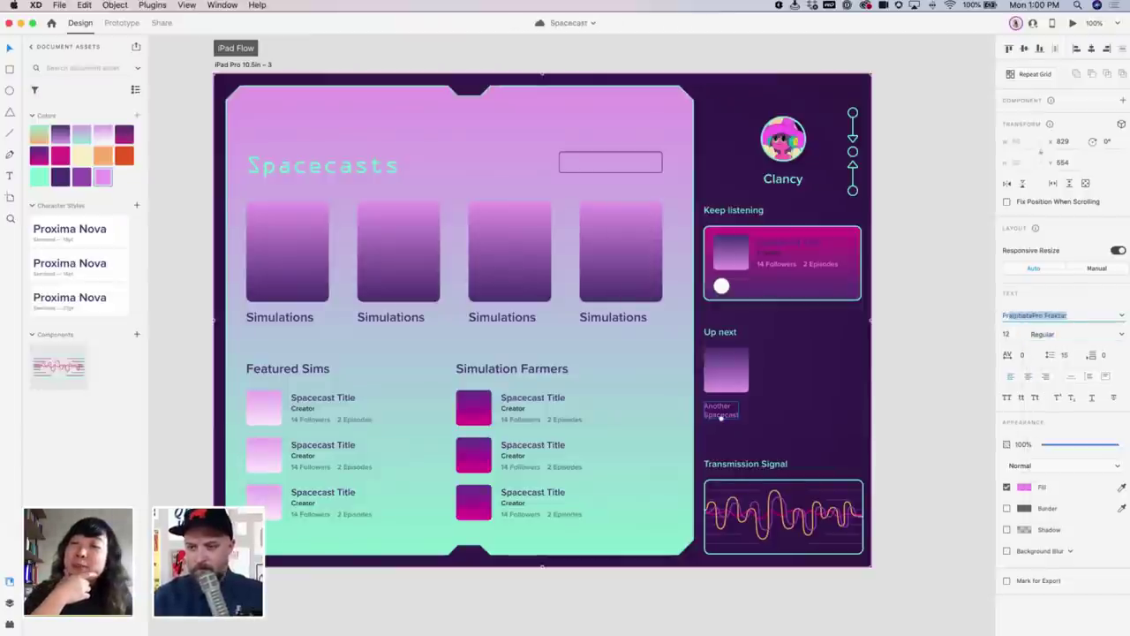
key(Return)
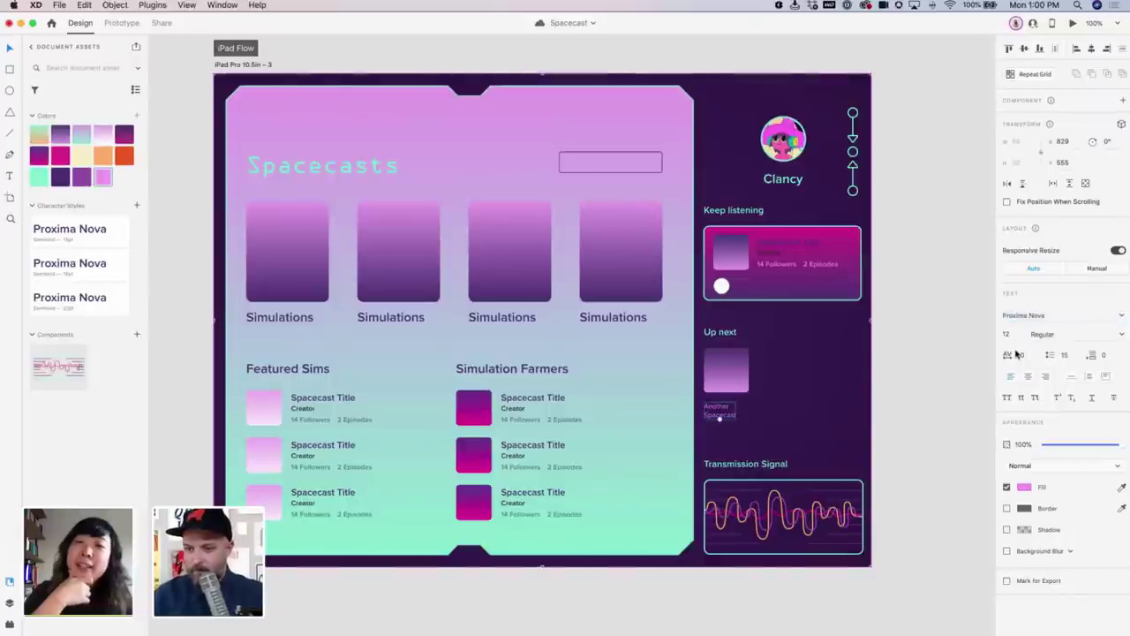
Nudge the caption up under the thumbnail and select both together
click(904, 385)
click(717, 413)
drag(720, 418, 716, 411)
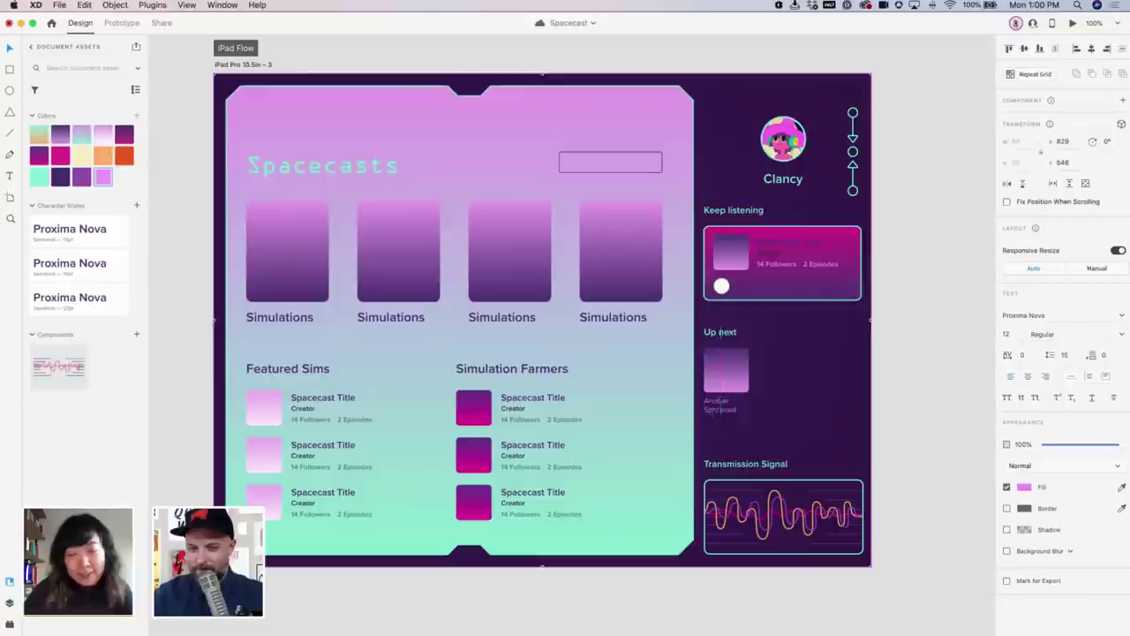
shift+click(726, 375)
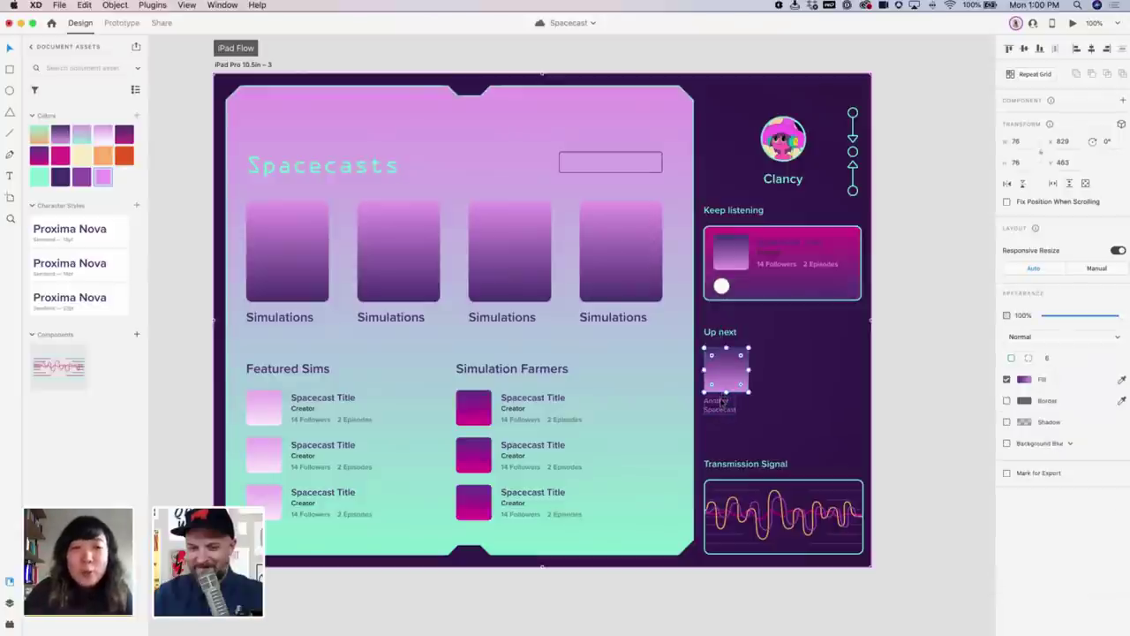
Turn thumbnail and caption into a Repeat Grid stretched past the artboard, then switch to the illustrations document
click(1031, 75)
drag(748, 380, 803, 374)
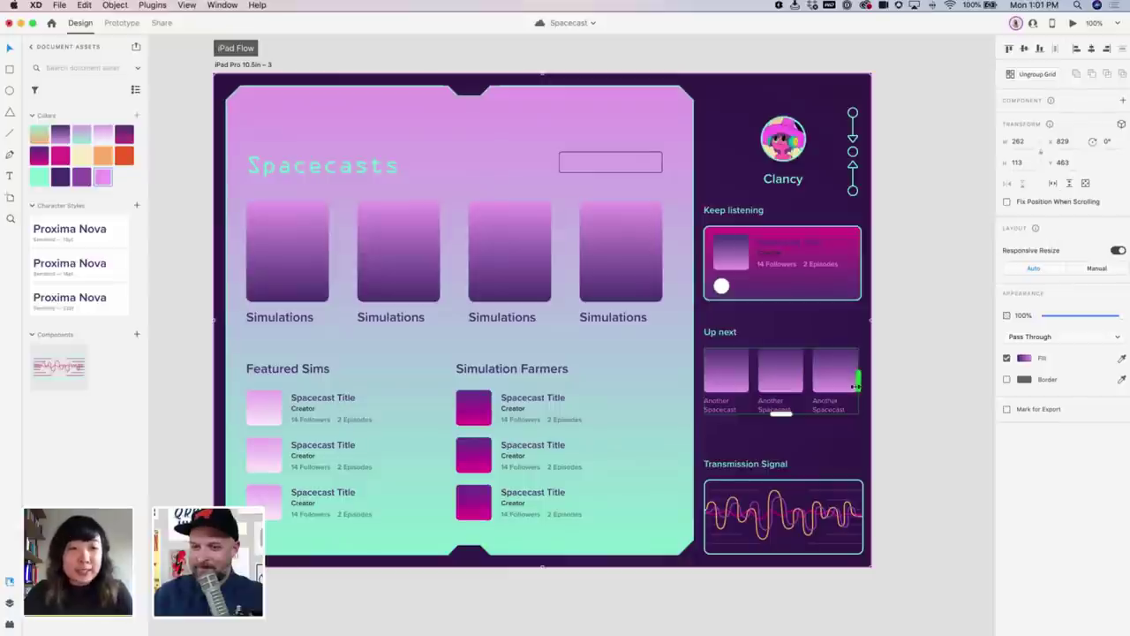
drag(858, 382, 901, 372)
key(super+grave)
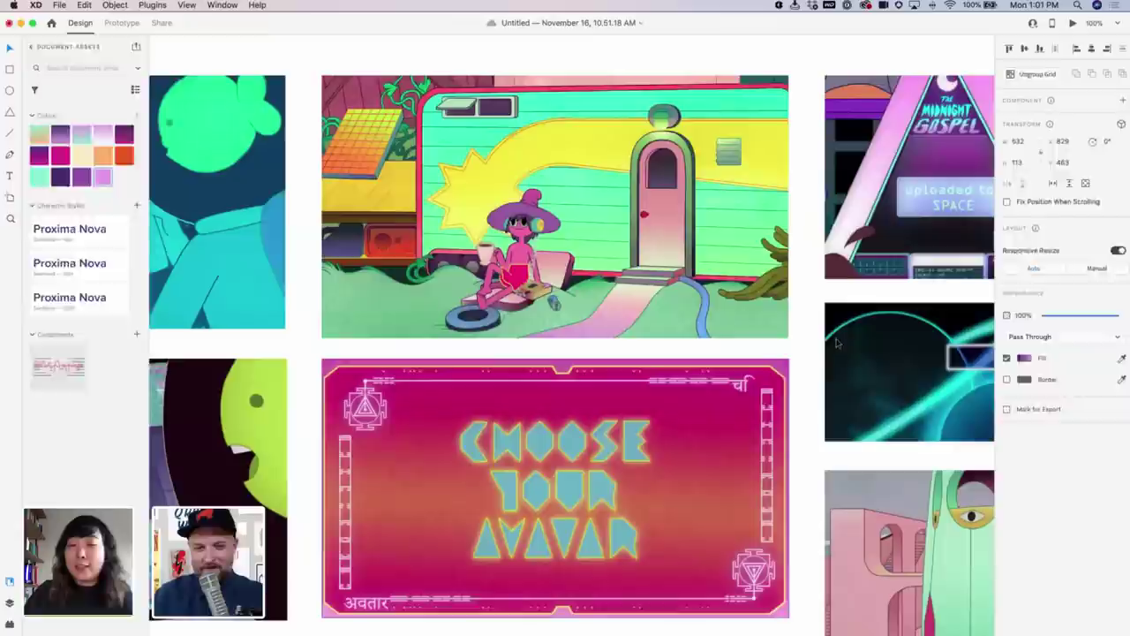
Zoom out to browse the Midnight Gospel illustration artboards, then return to the Spacecast document
scroll(798, 397, up, 2)
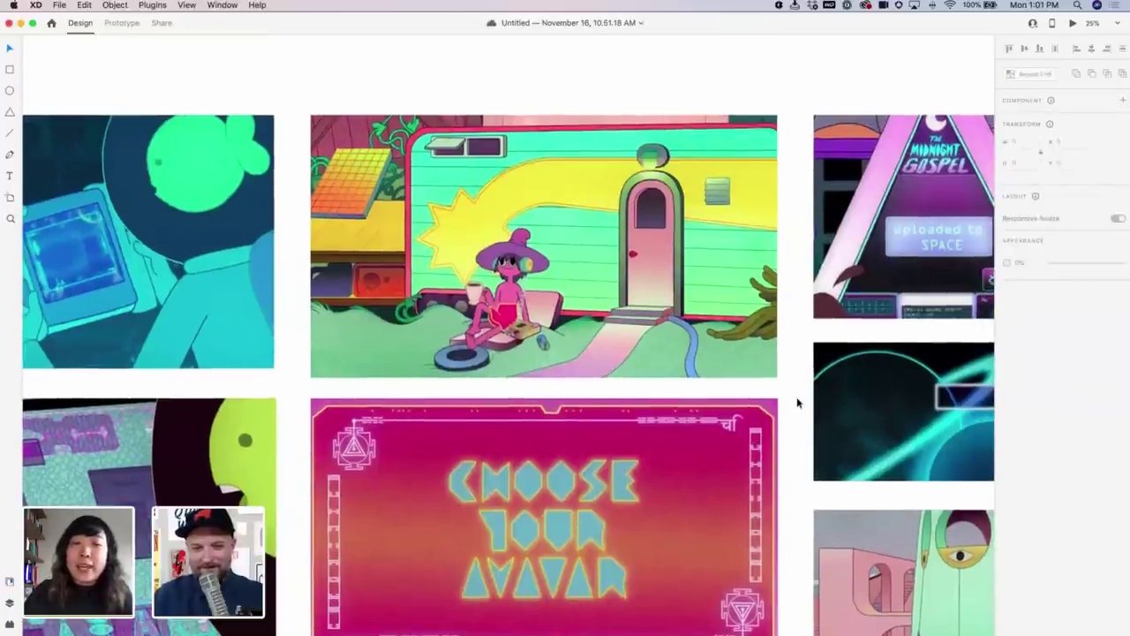
key(super+0)
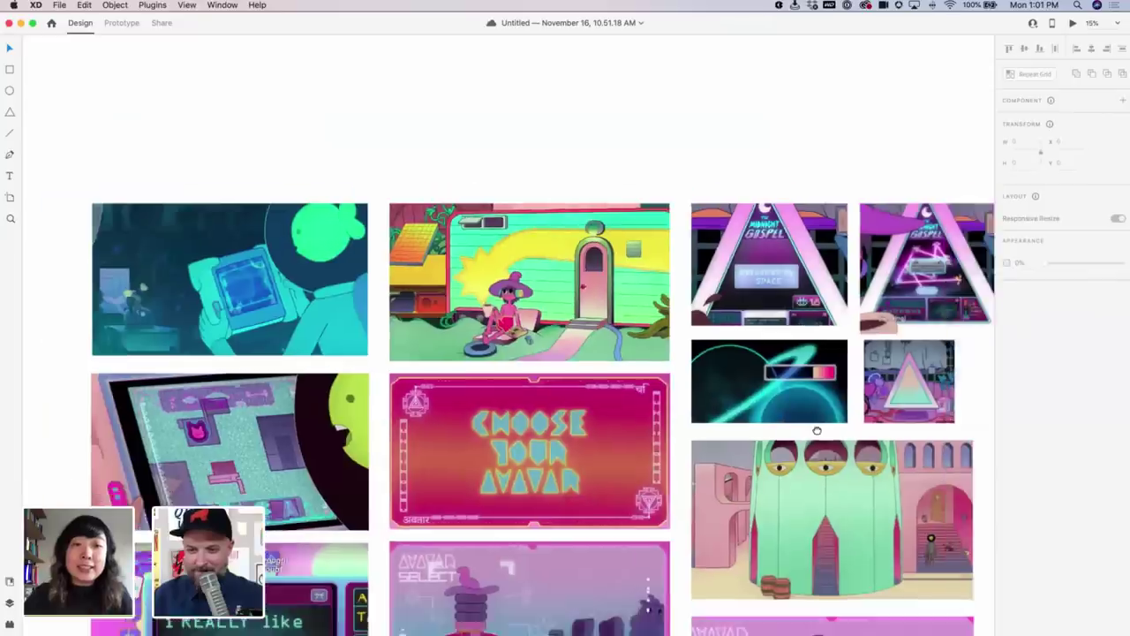
scroll(812, 423, down, 1)
scroll(697, 233, up, 5)
scroll(697, 233, down, 3)
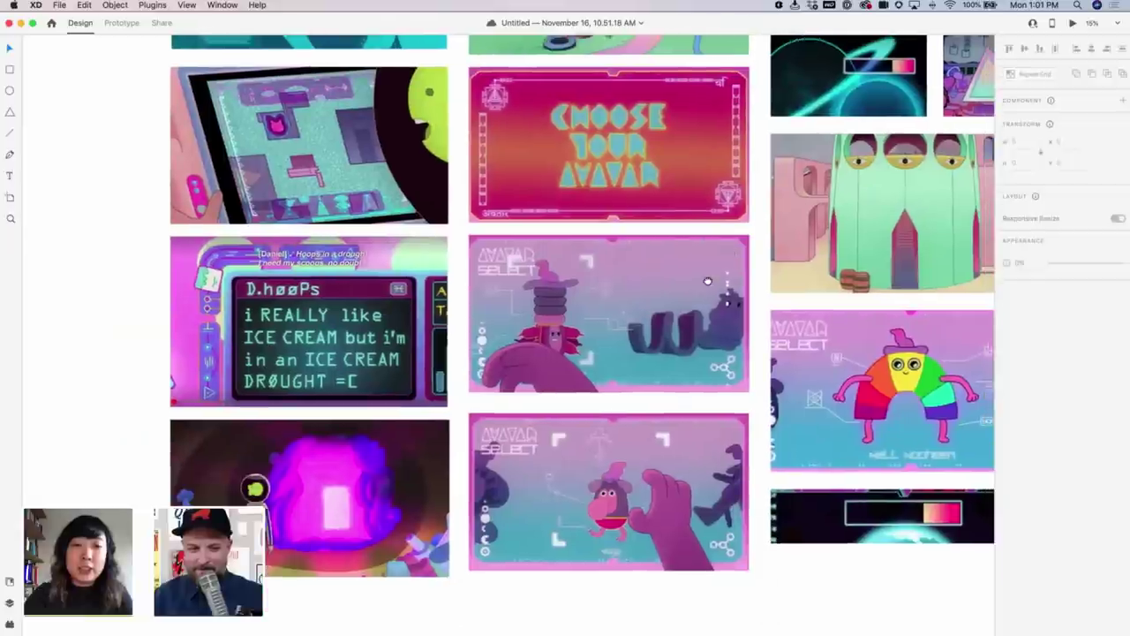
key(super+grave)
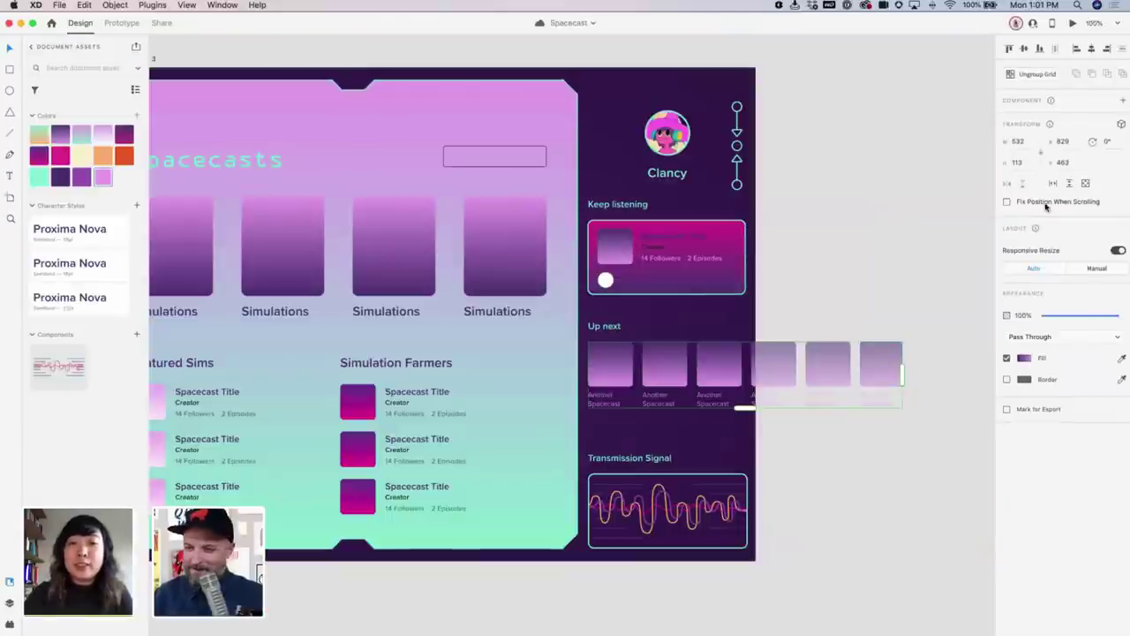
Enable horizontal scrolling on the Up next repeat grid and inspect its hidden items
click(1053, 182)
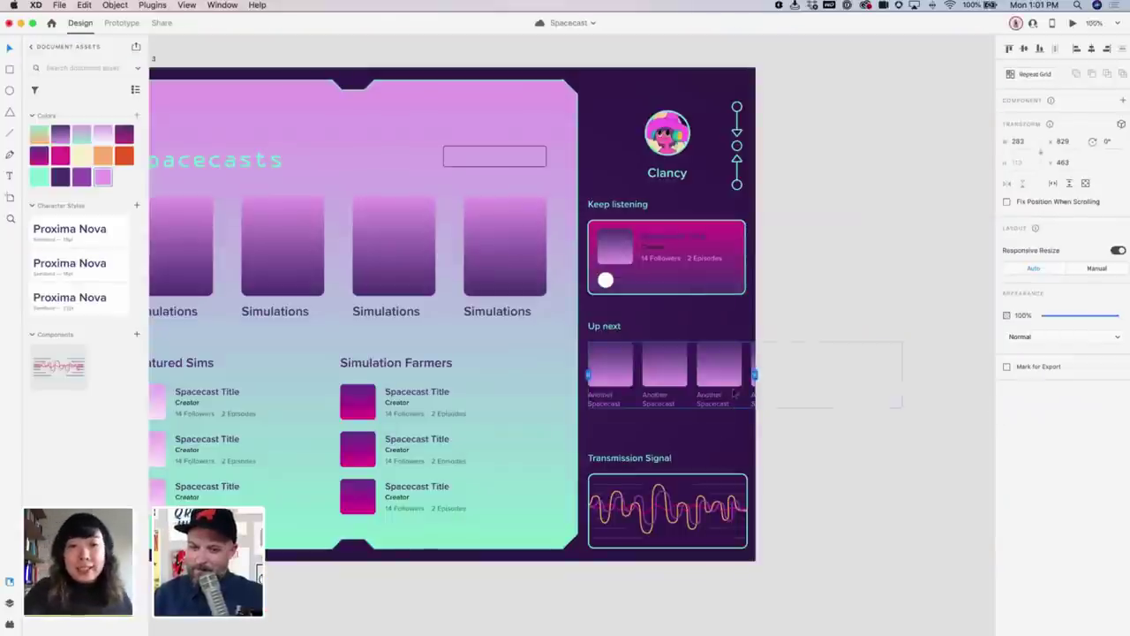
click(757, 379)
click(744, 377)
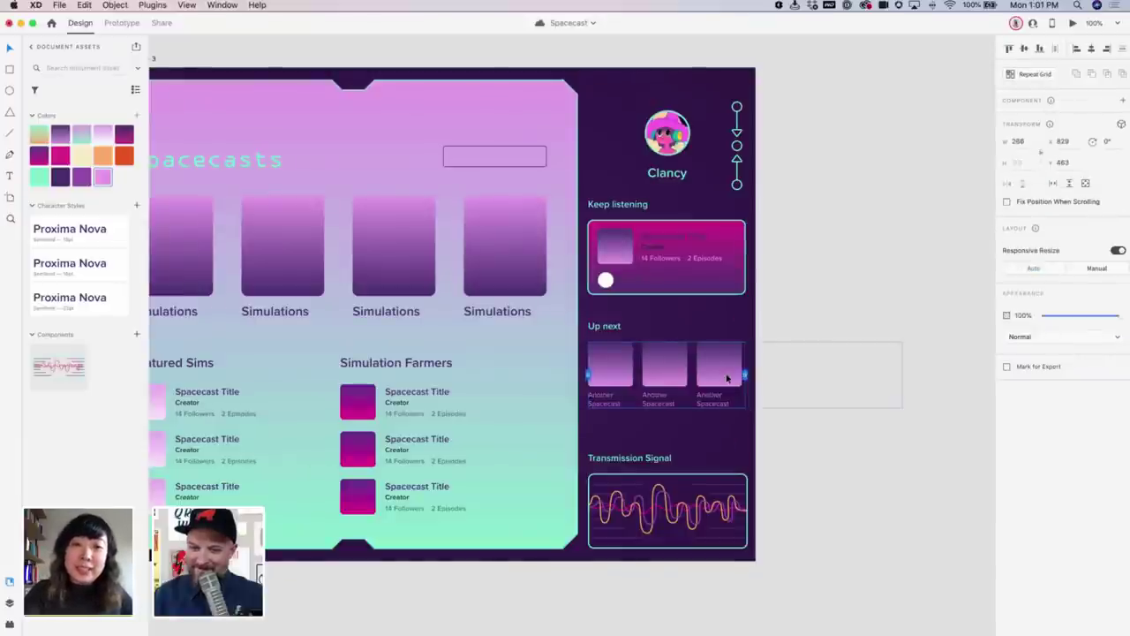
double_click(726, 375)
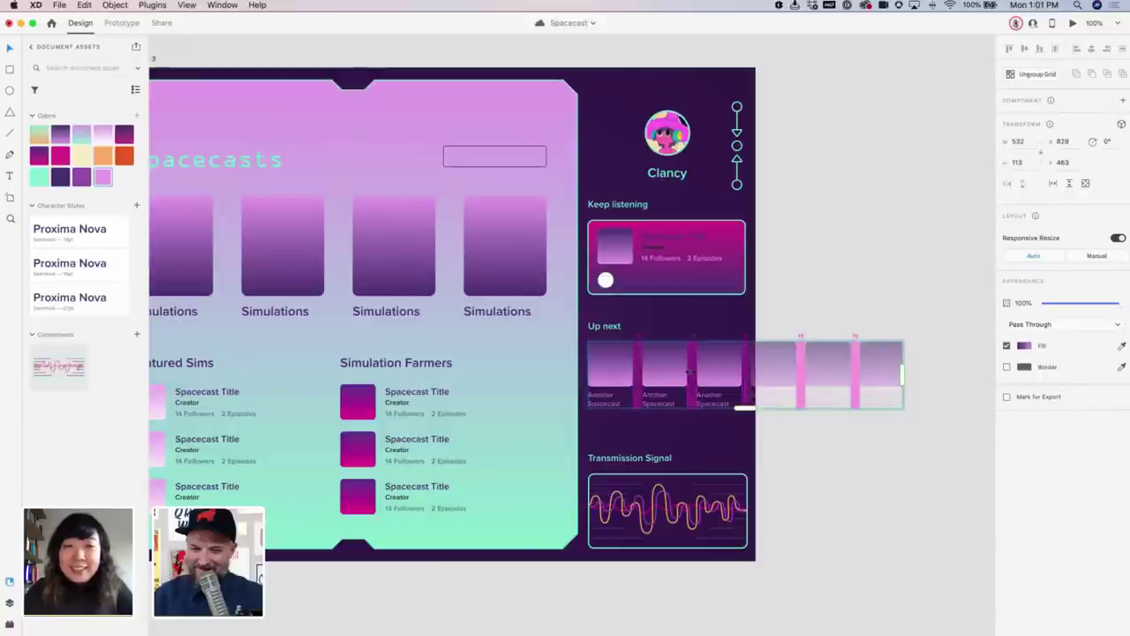
click(812, 274)
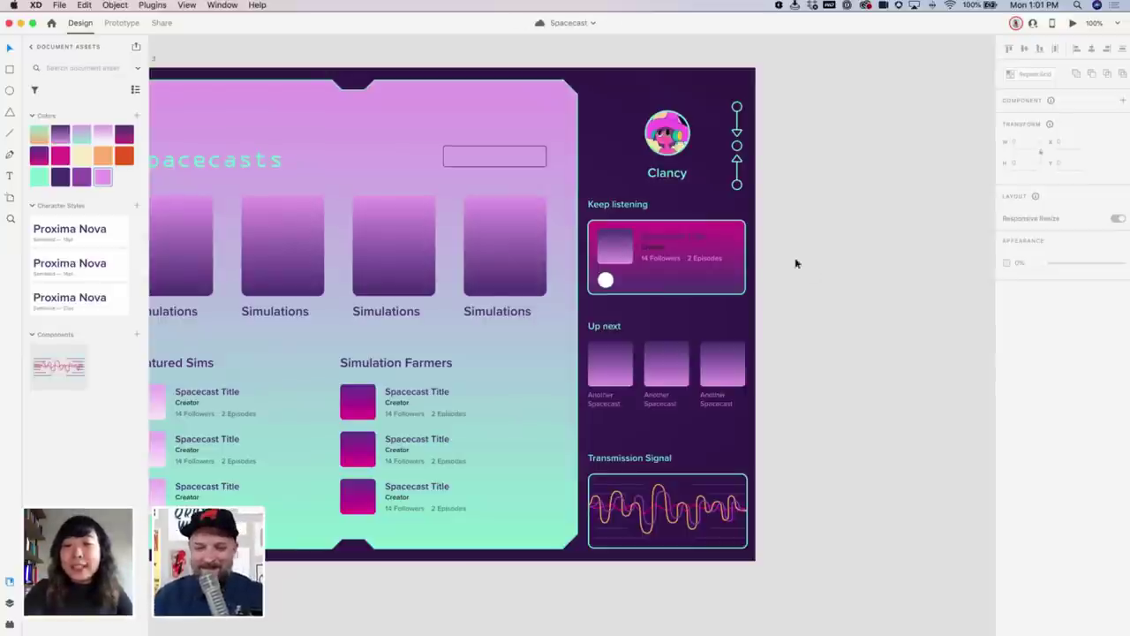
drag(775, 280, 815, 285)
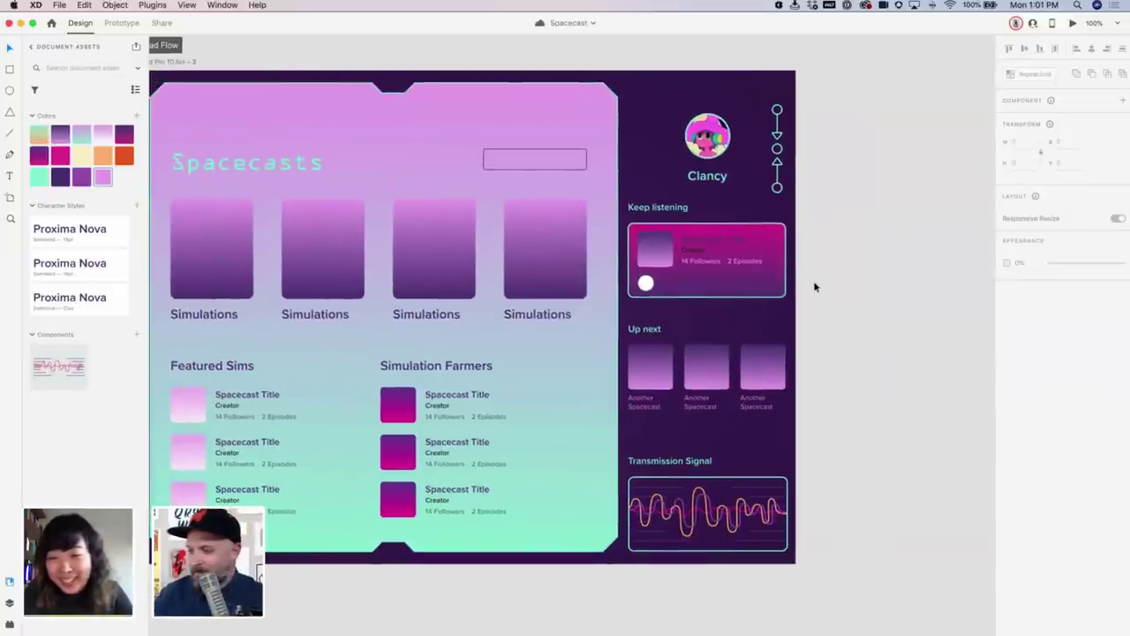
Rename the first Up next caption to 'Quantum Head'
click(643, 405)
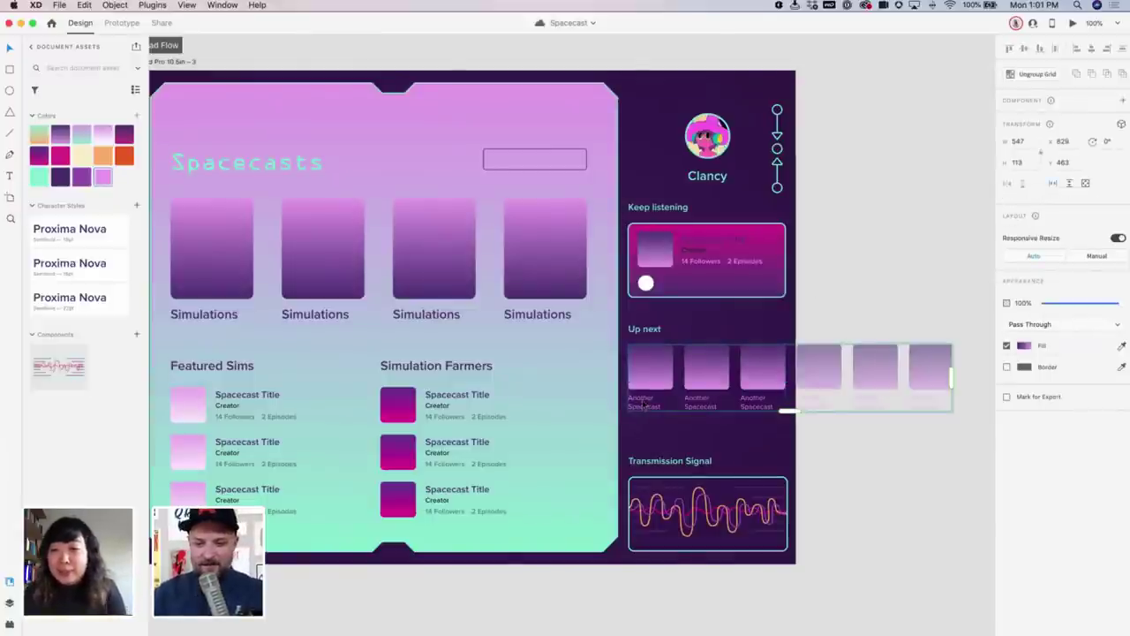
double_click(642, 404)
double_click(644, 402)
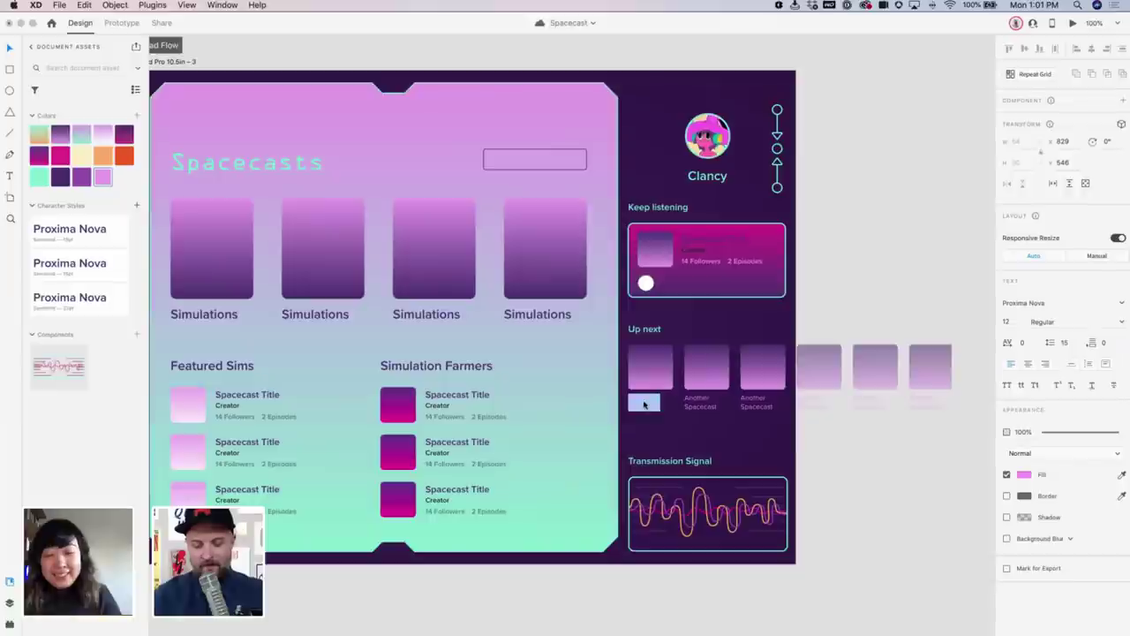
text(Quantum)
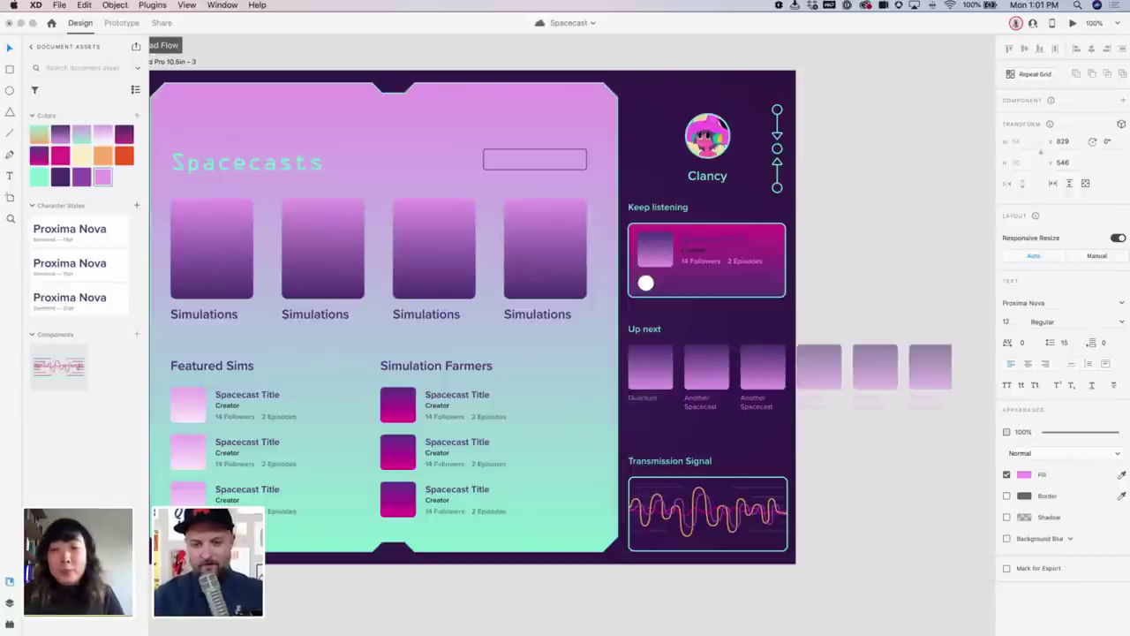
text( Head)
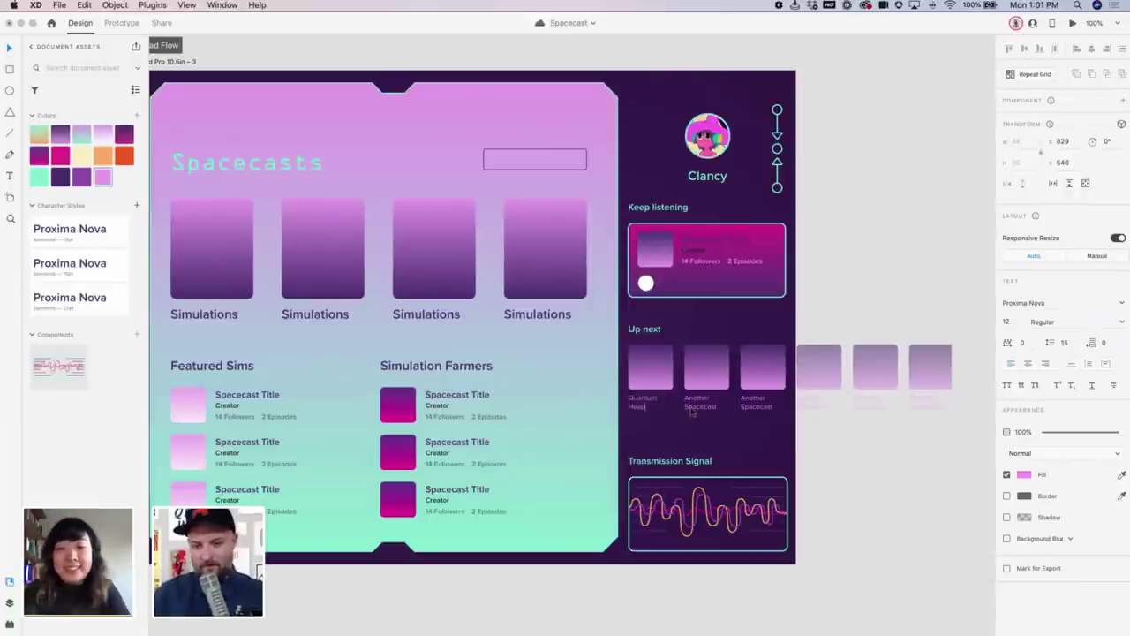
click(689, 408)
Rename the second Up next caption to 'Transmissions From Mars' and save the file
double_click(690, 407)
text(Ti)
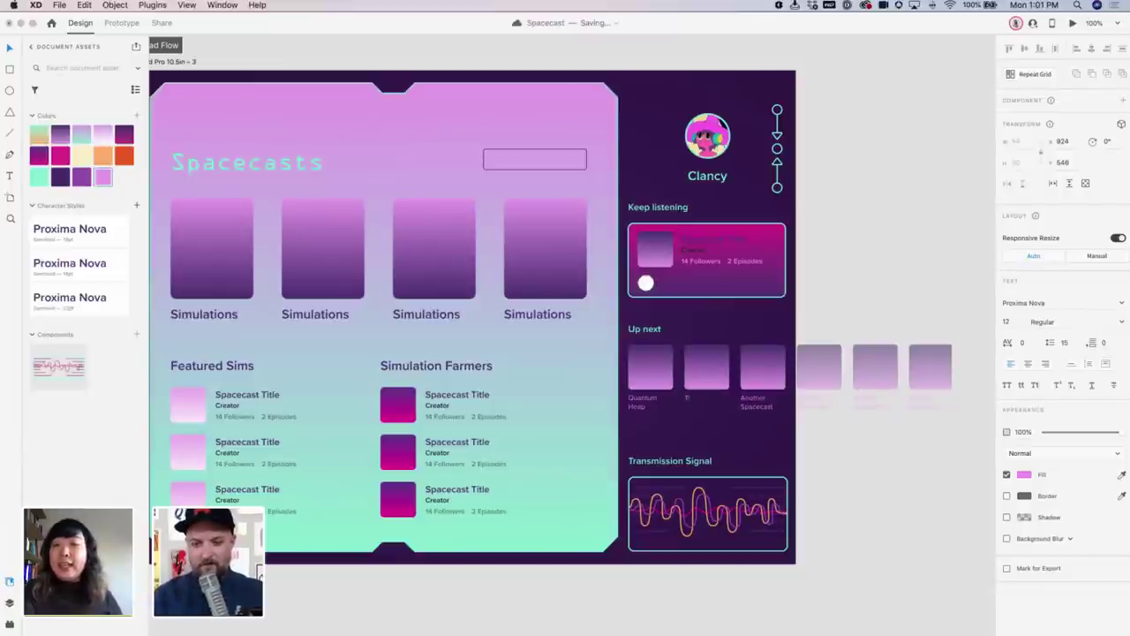
text(ansmission)
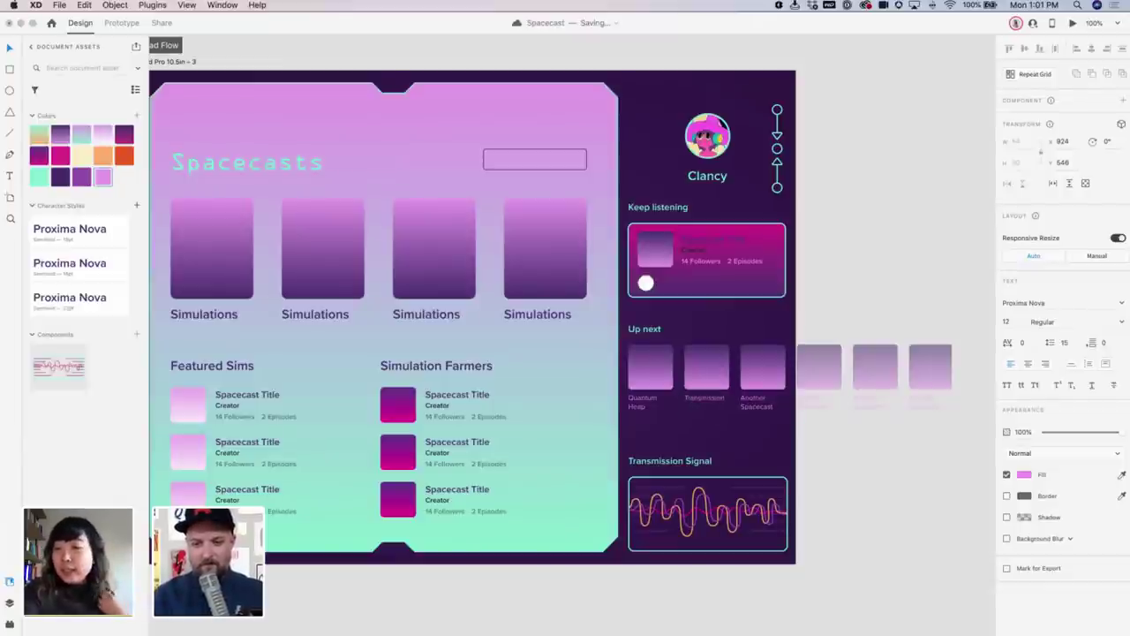
key(BackSpace)
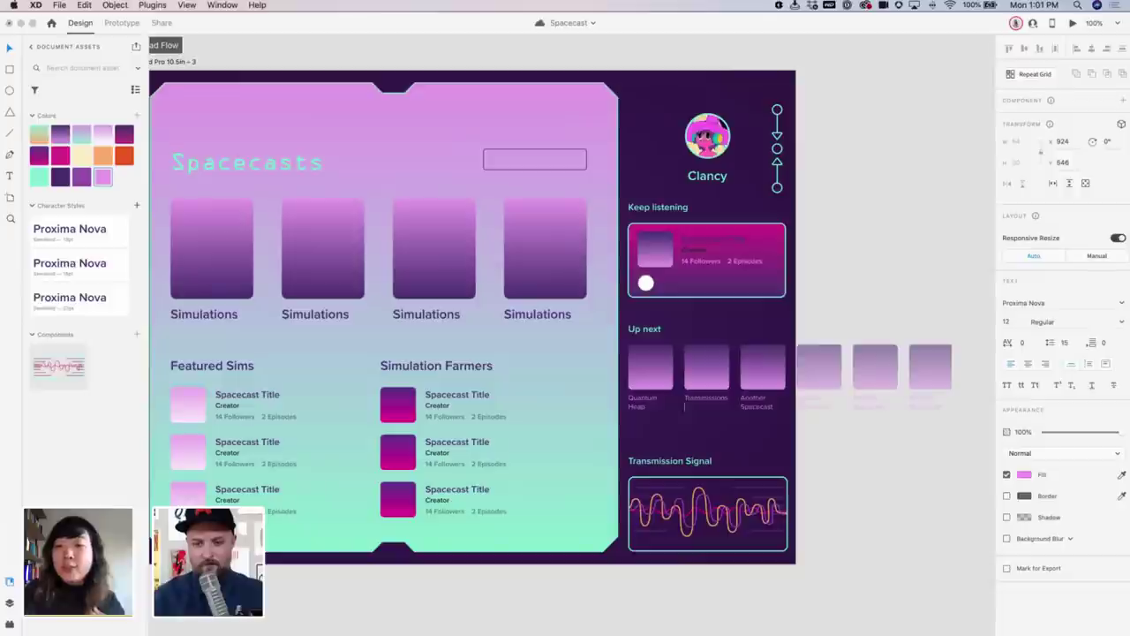
text(From Mars)
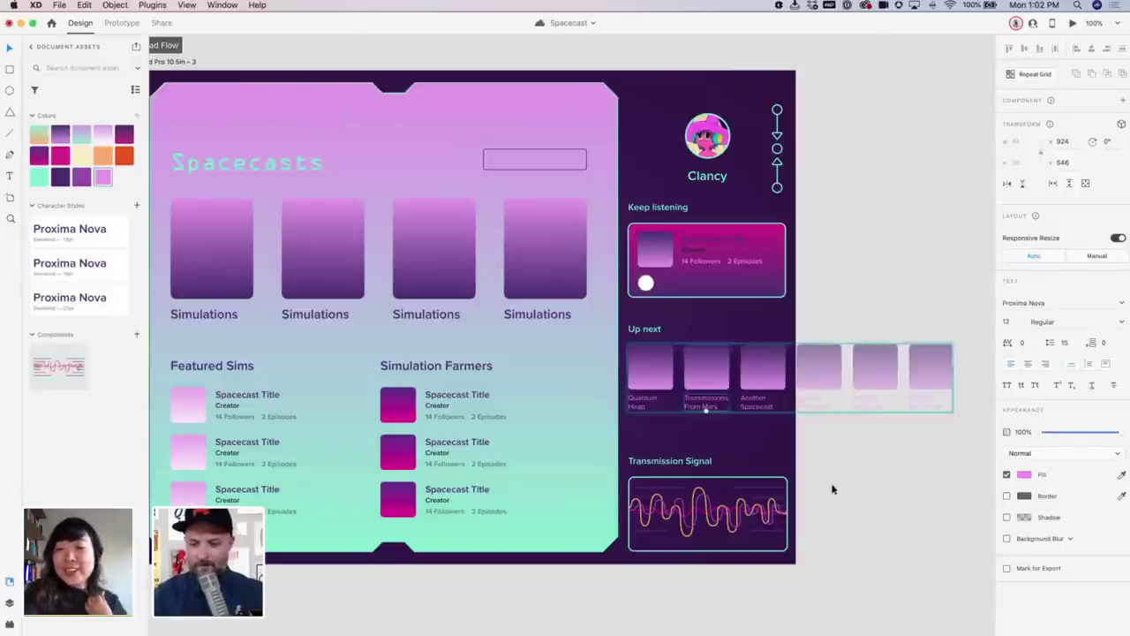
click(842, 483)
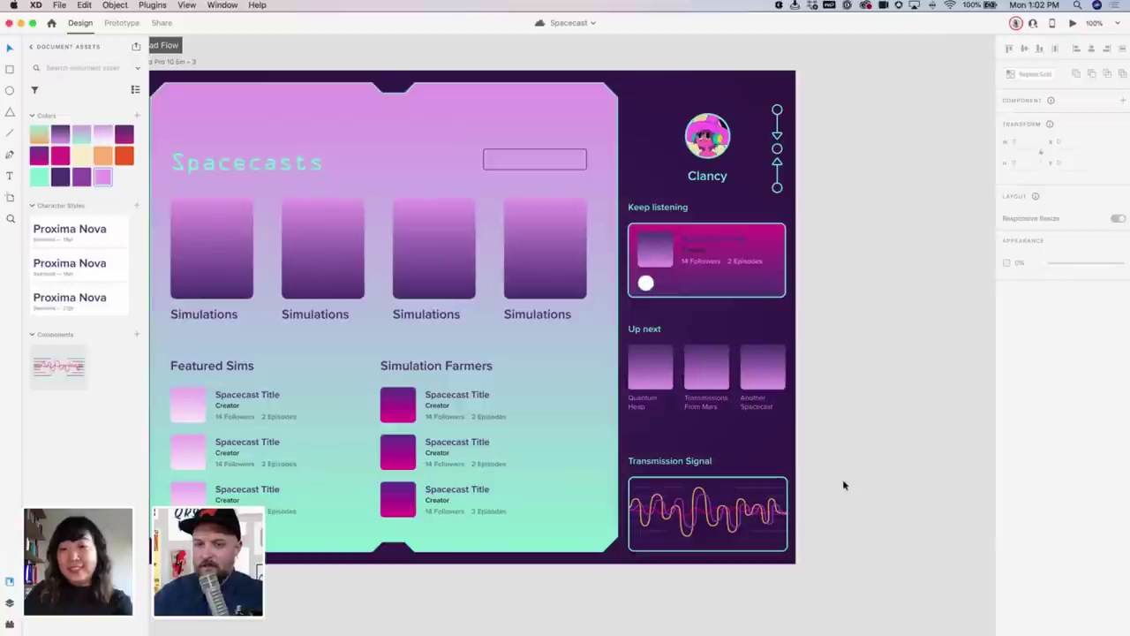
key(super+s)
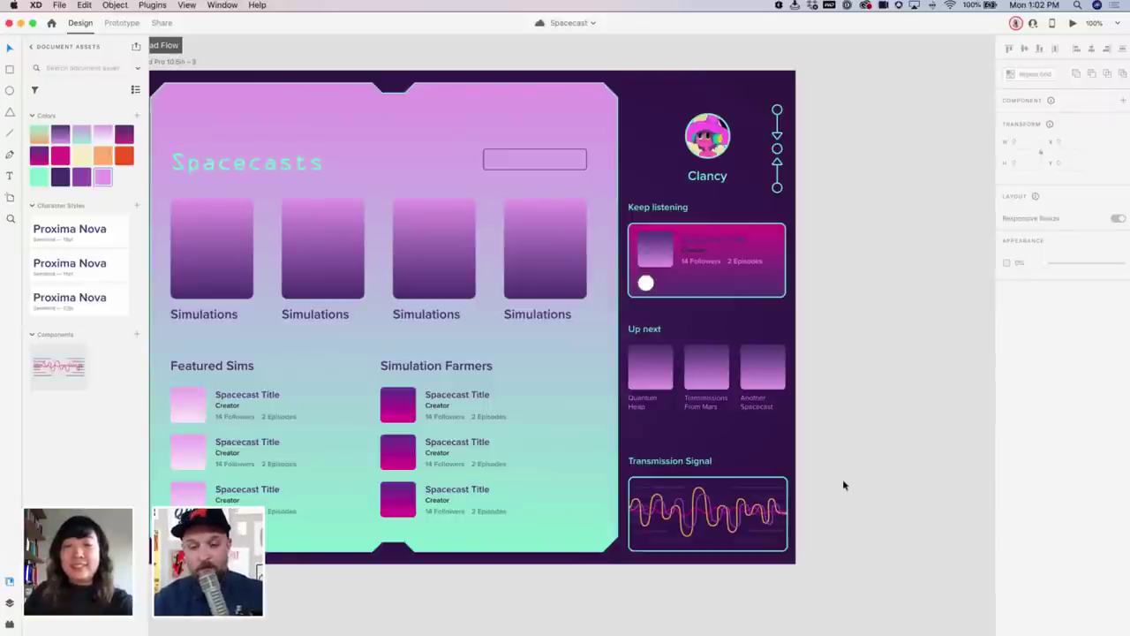
Zoom in, title the first Simulation Farmers row 'Black Holes Matter' and enter the contributor's handle as creator
scroll(841, 375, down, 5)
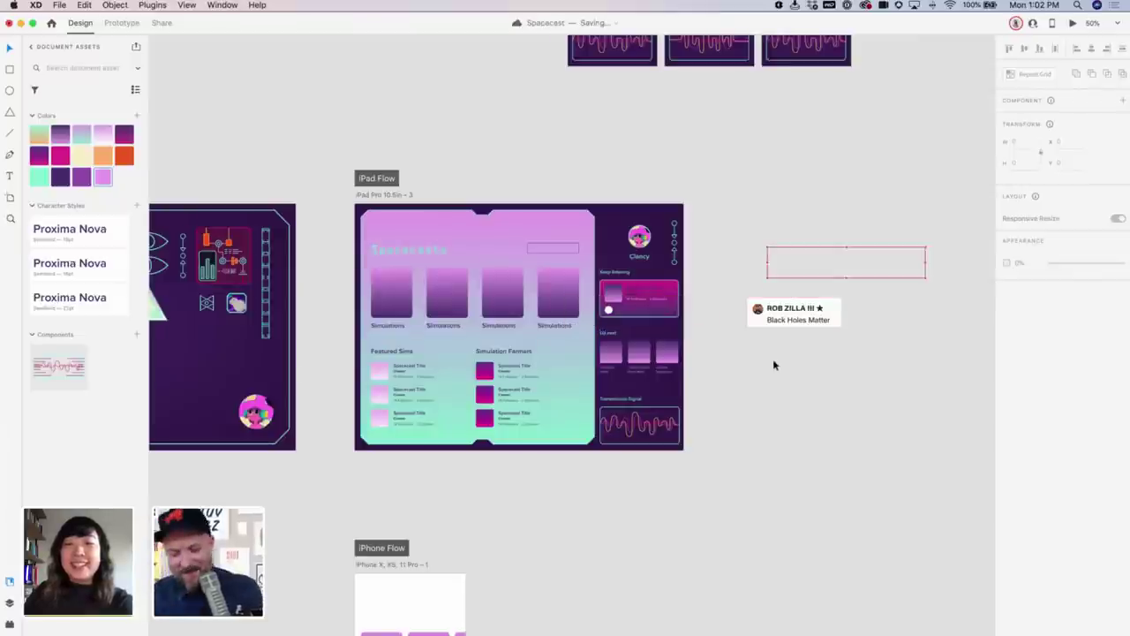
key(super+equal)
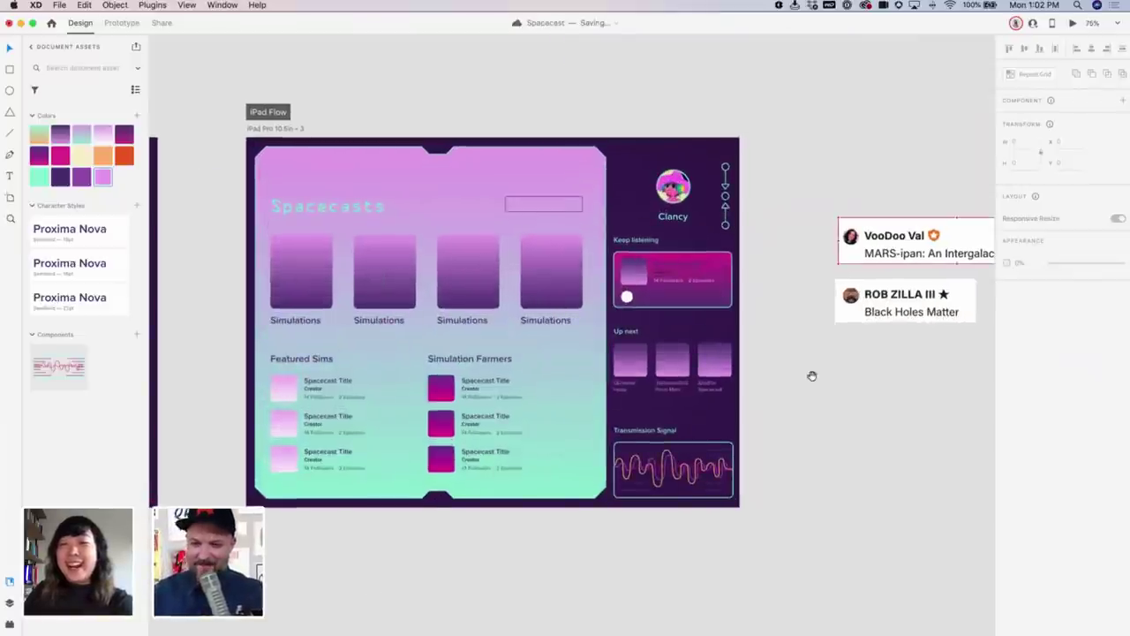
drag(812, 376, 707, 374)
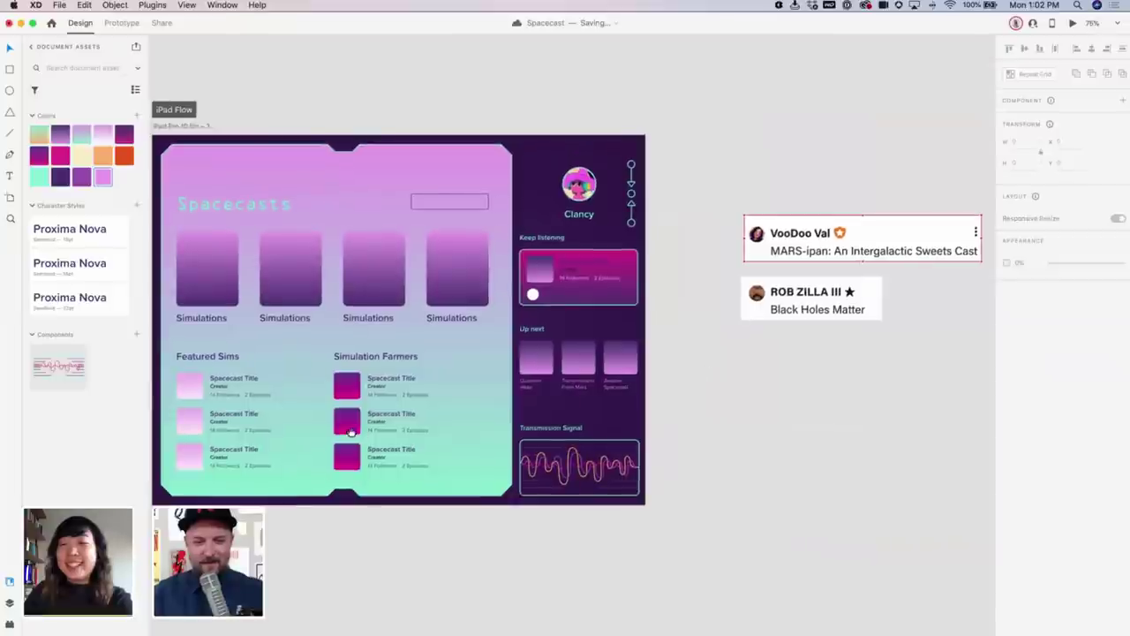
click(393, 380)
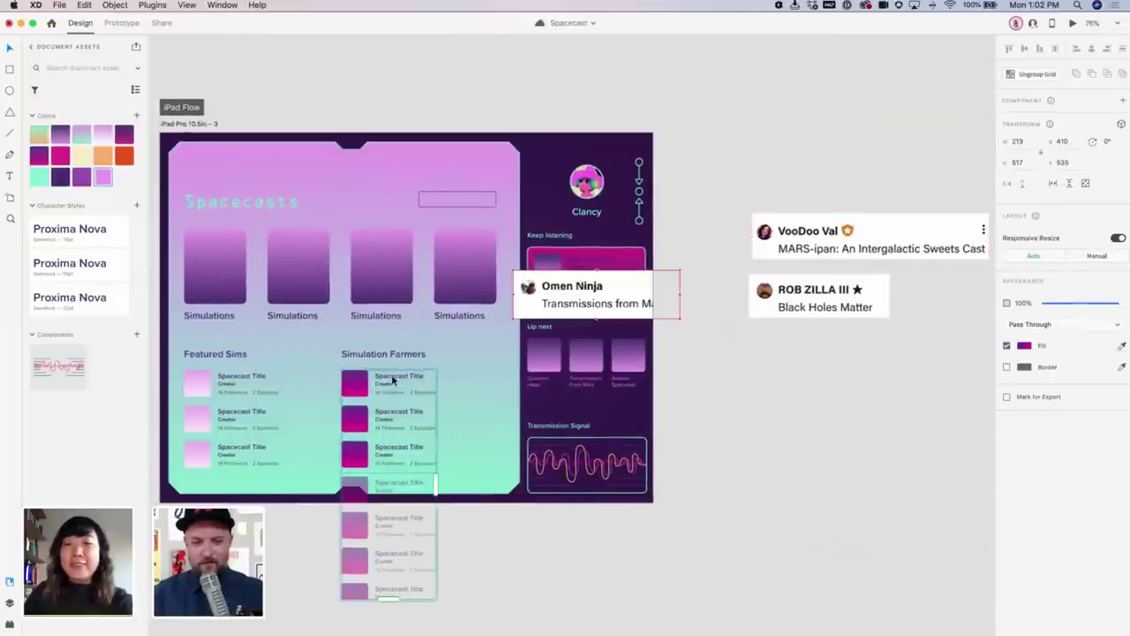
double_click(393, 379)
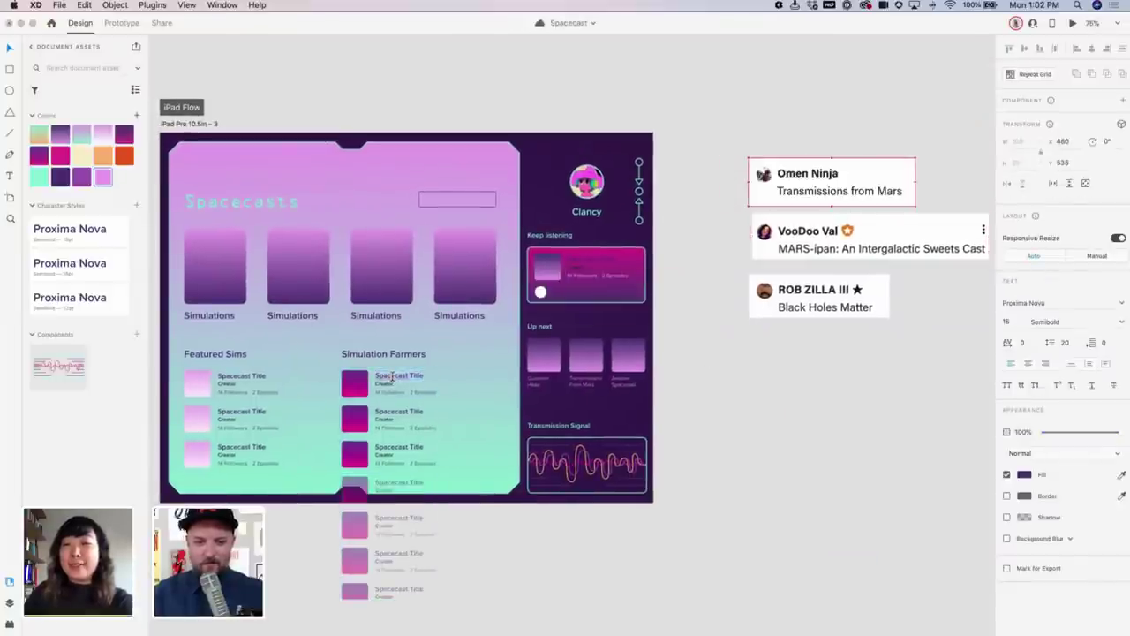
text(Black H)
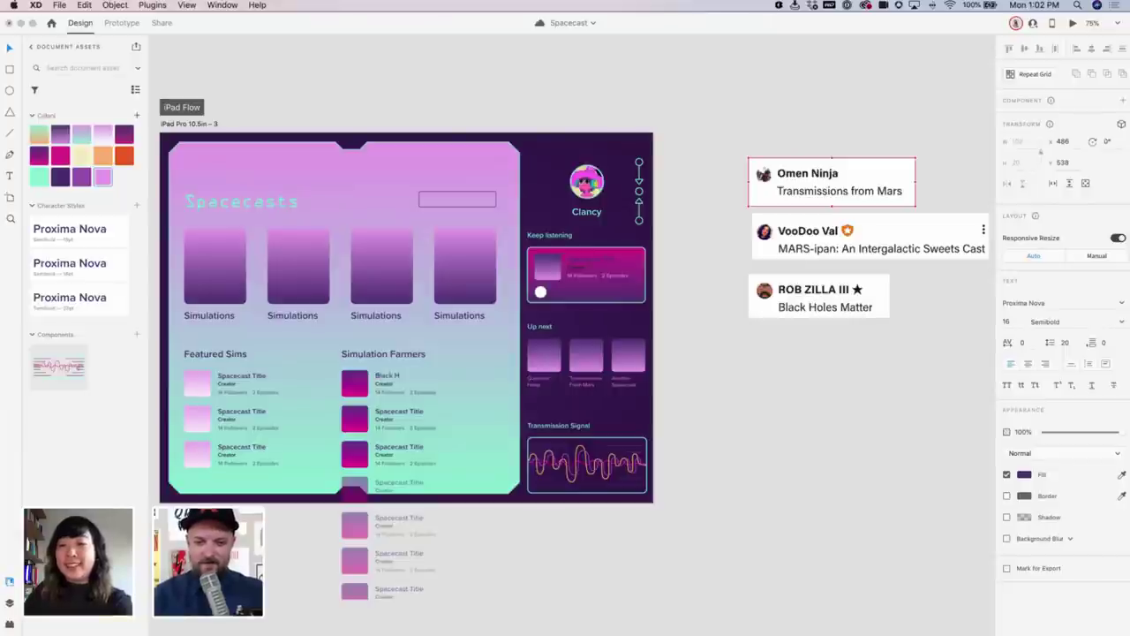
text(oles Matter)
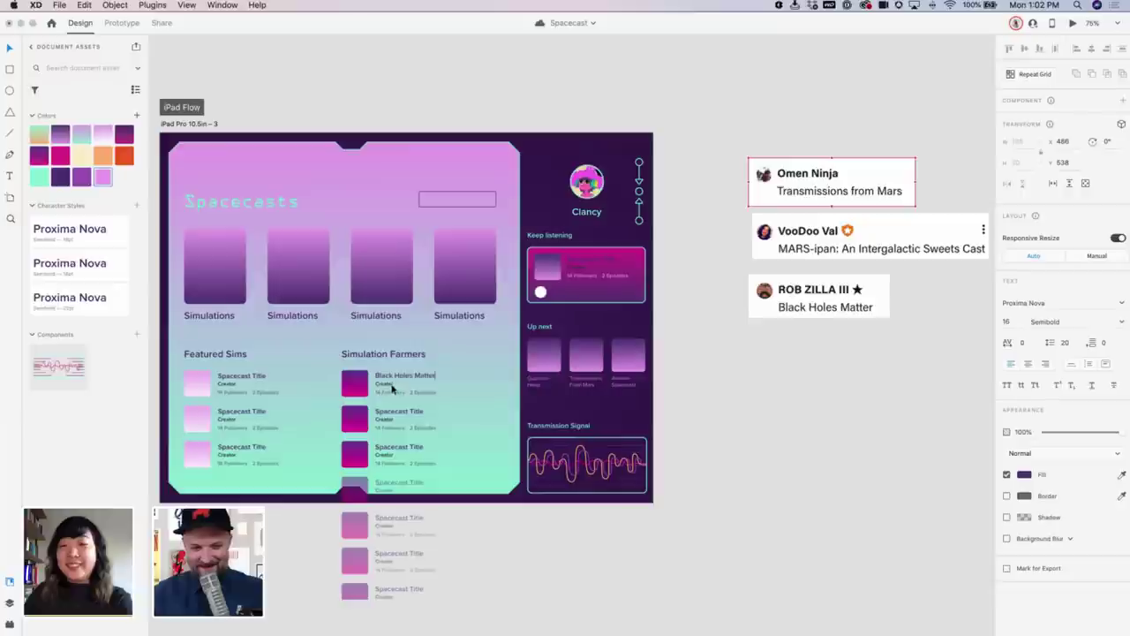
click(388, 384)
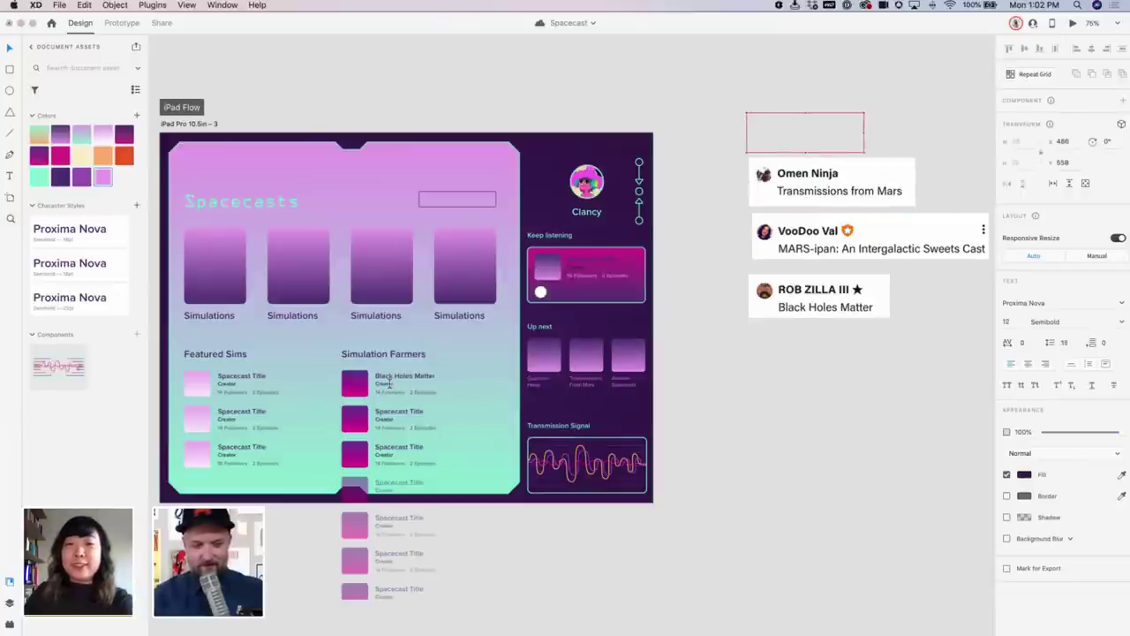
text(Bio)
text( Zi)
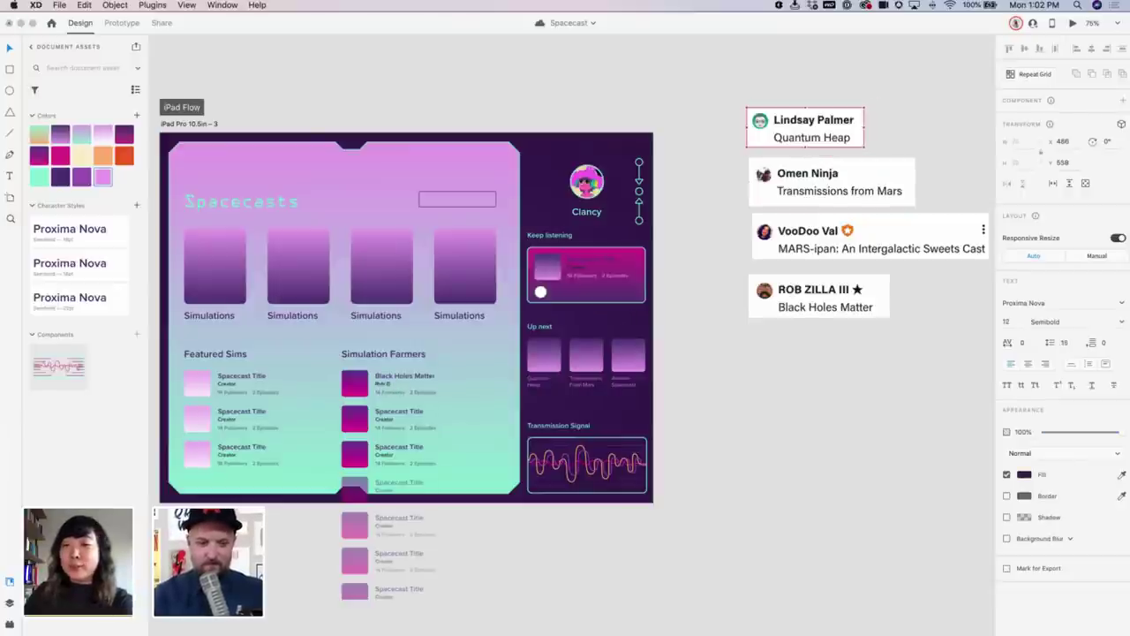
text(lla)
click(769, 442)
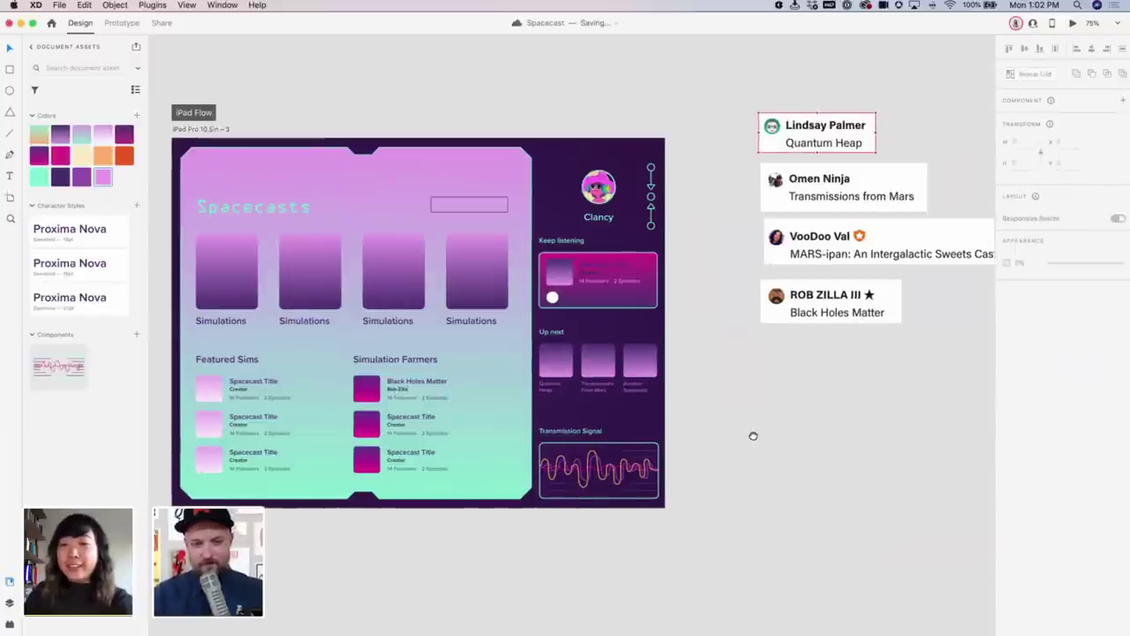
scroll(747, 439, up, 3)
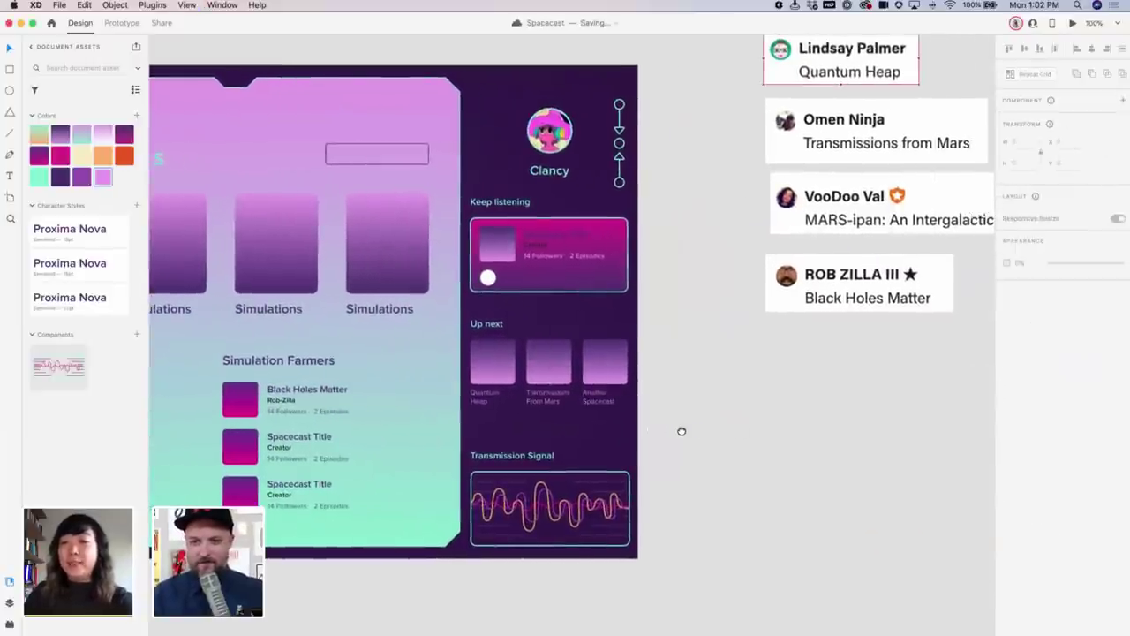
Retitle the second Simulation Farmers row 'MARS-ipan', removing the trailing colon
double_click(295, 439)
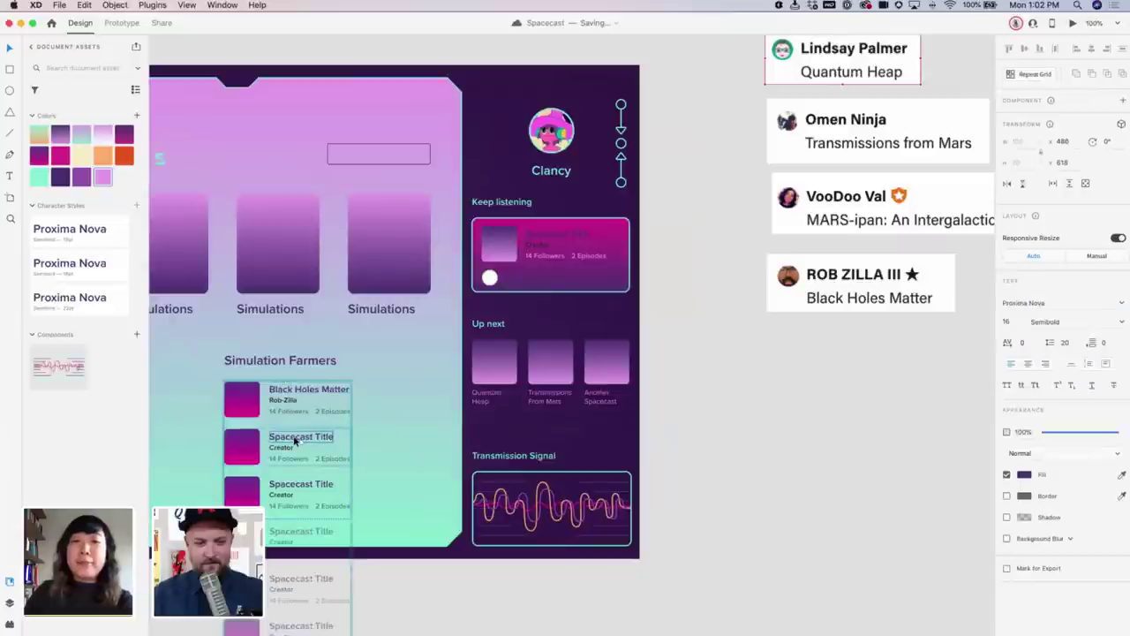
double_click(296, 439)
text(M)
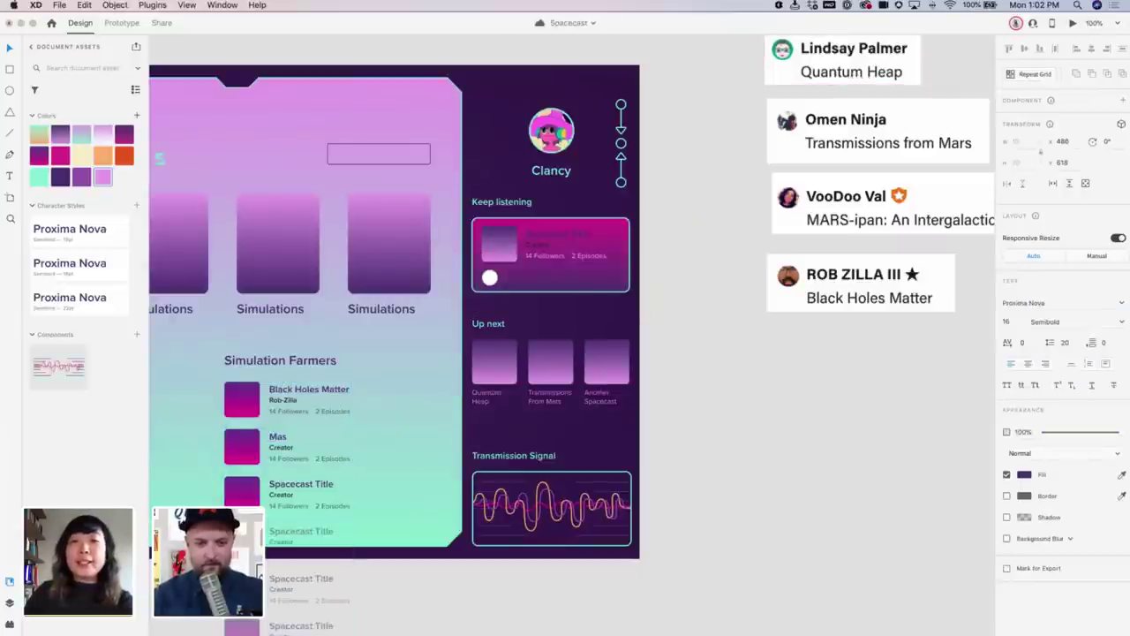
text(ARS)
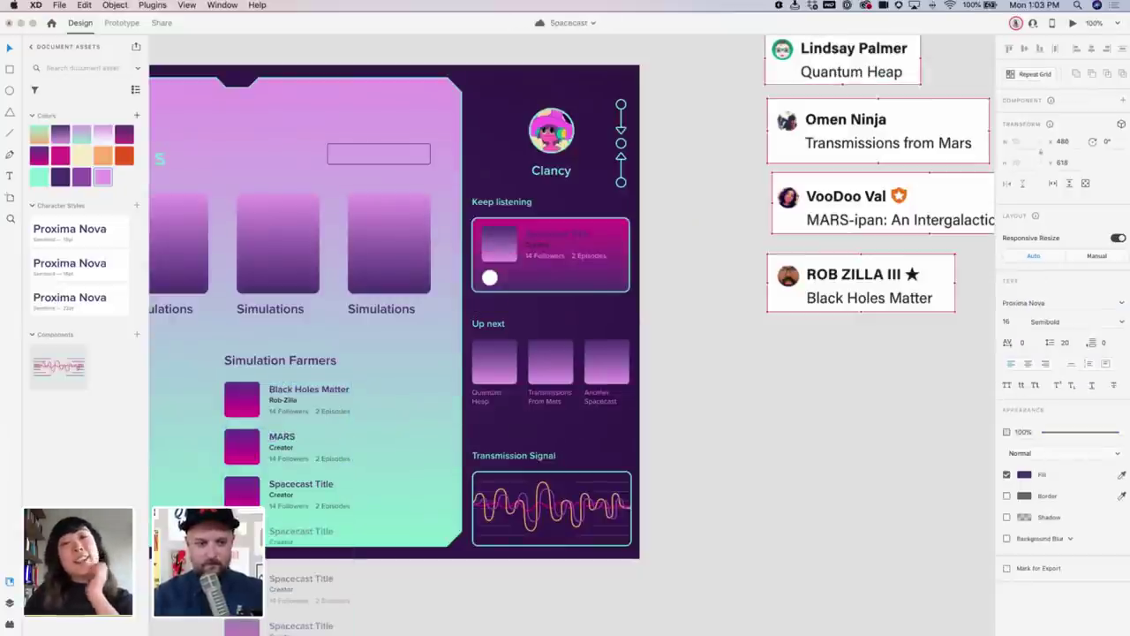
text(-ipan:)
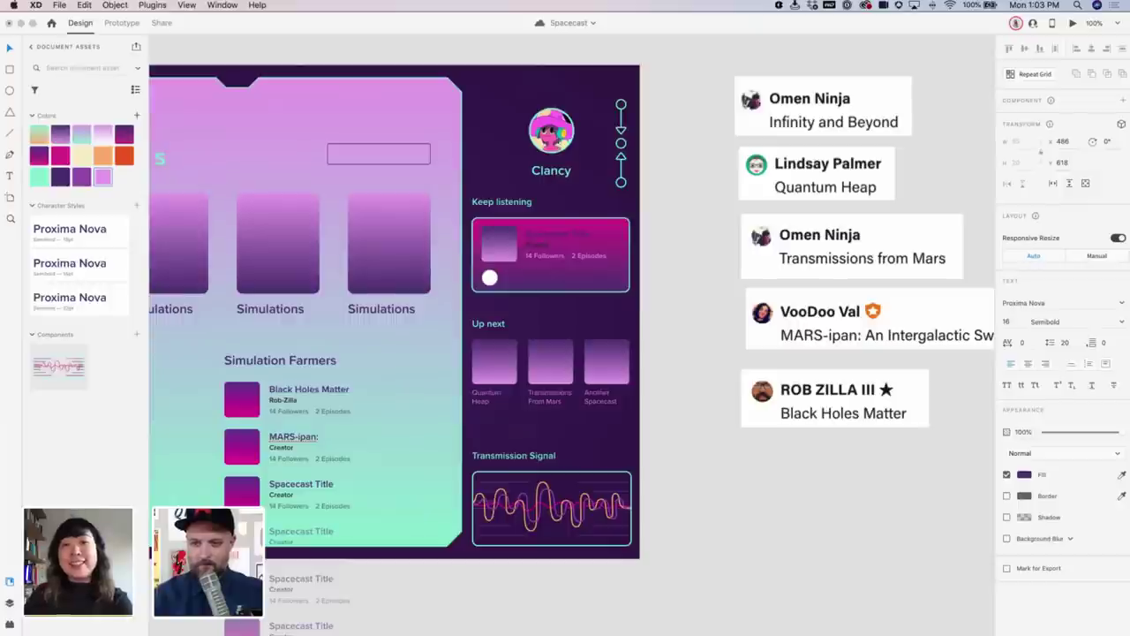
scroll(693, 419, right, 5)
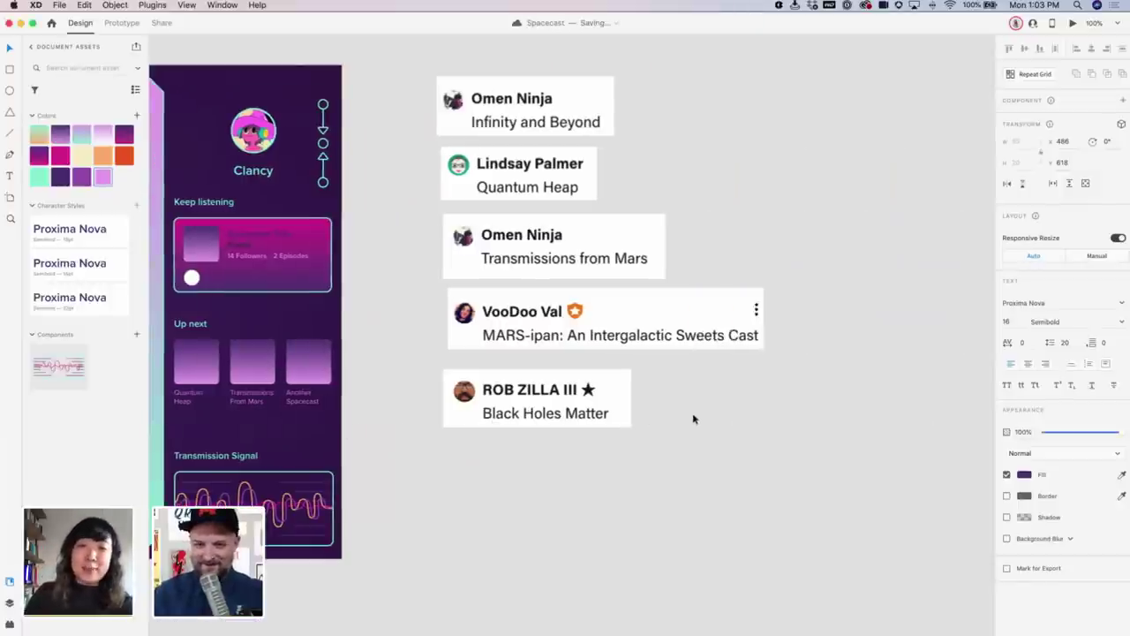
scroll(694, 418, left, 6)
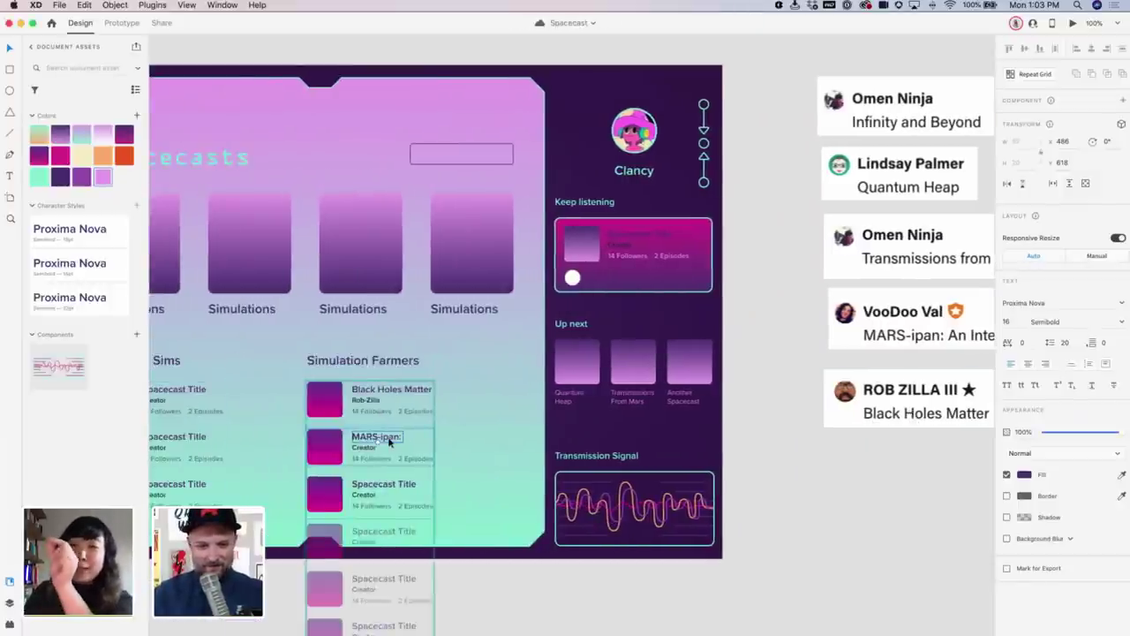
double_click(389, 437)
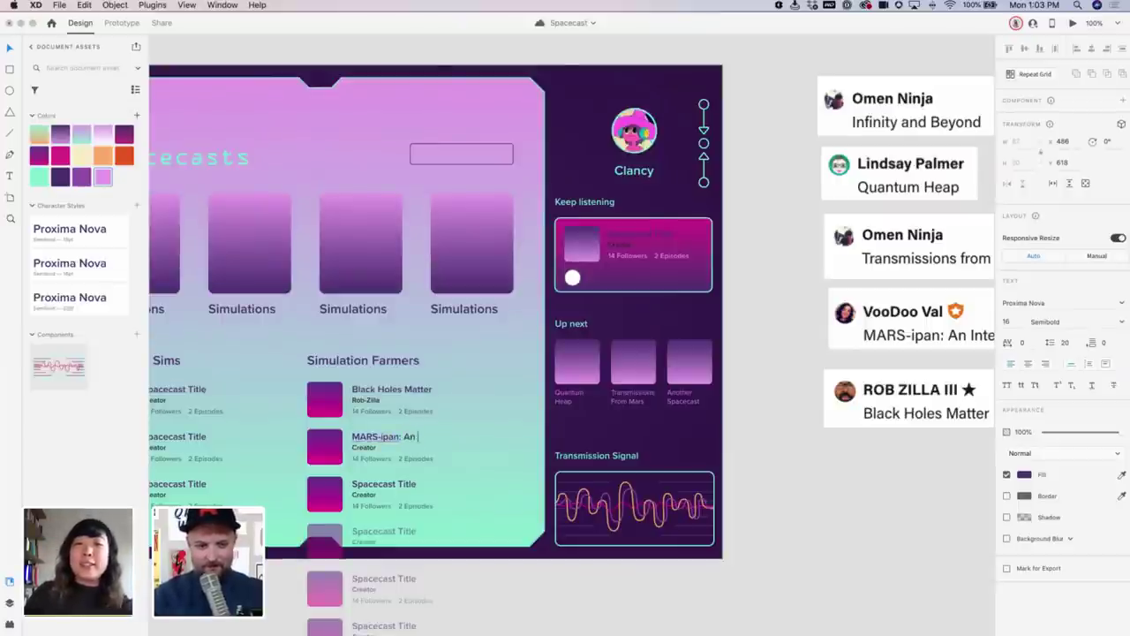
key(BackSpace)
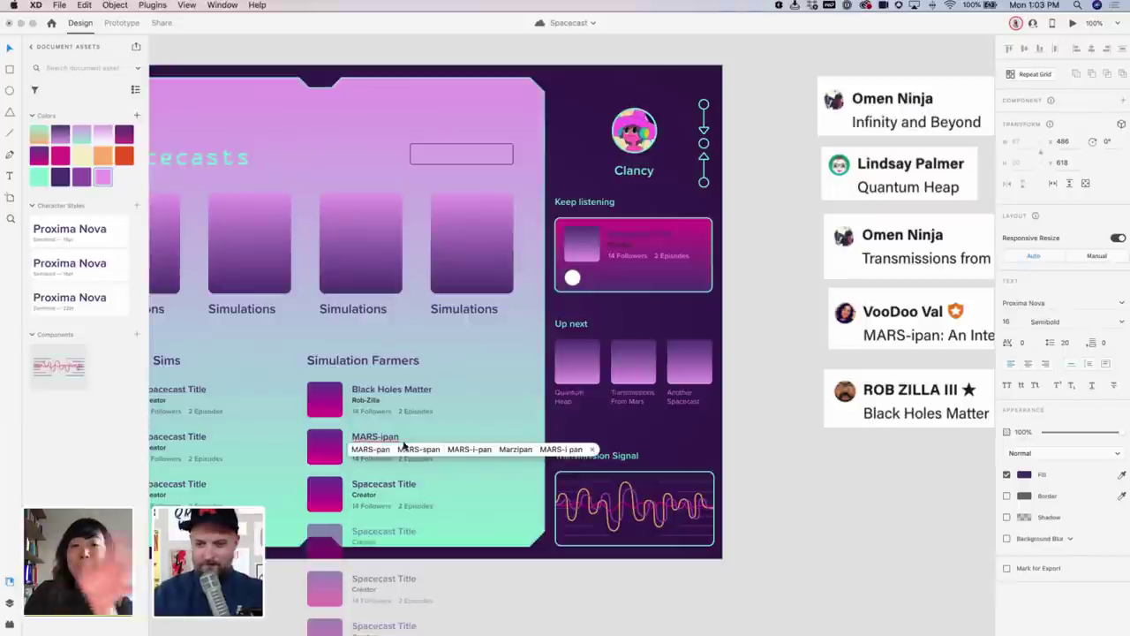
key(Escape)
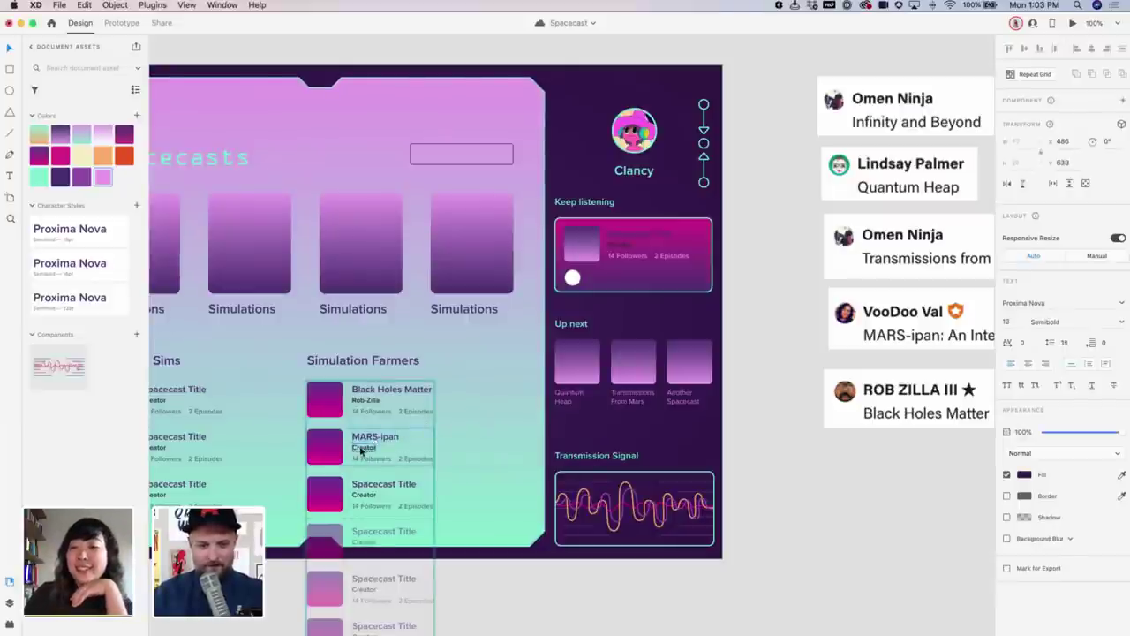
key(Escape)
Replace the MARS-ipan creator line with the contributor's handle
double_click(360, 448)
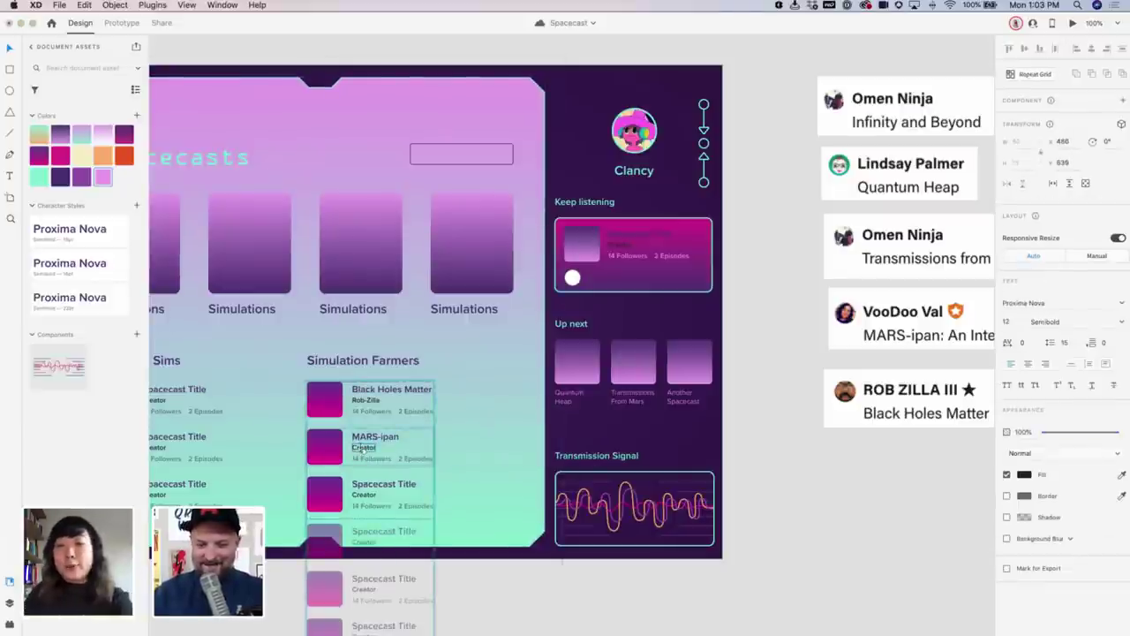
text(VooDoo Val)
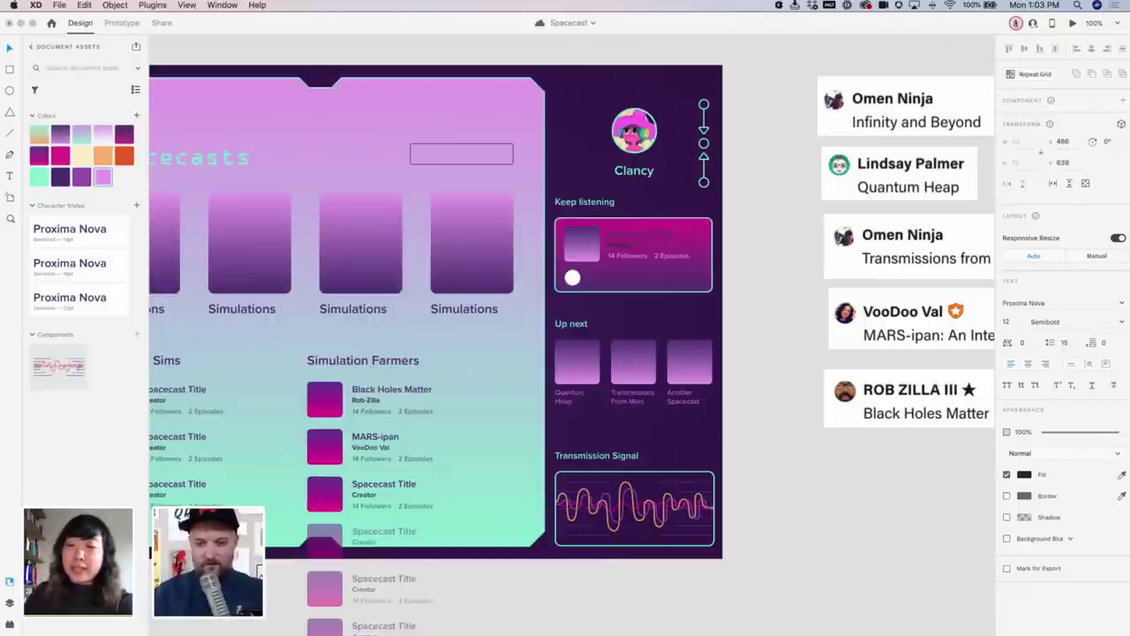
key(Escape)
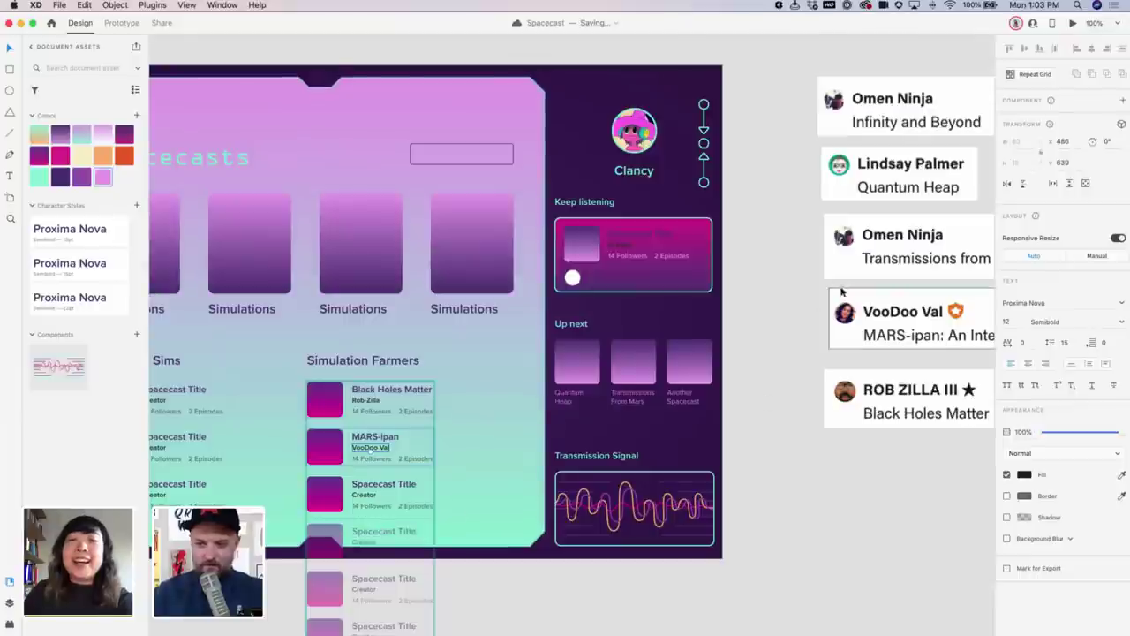
key(super+z)
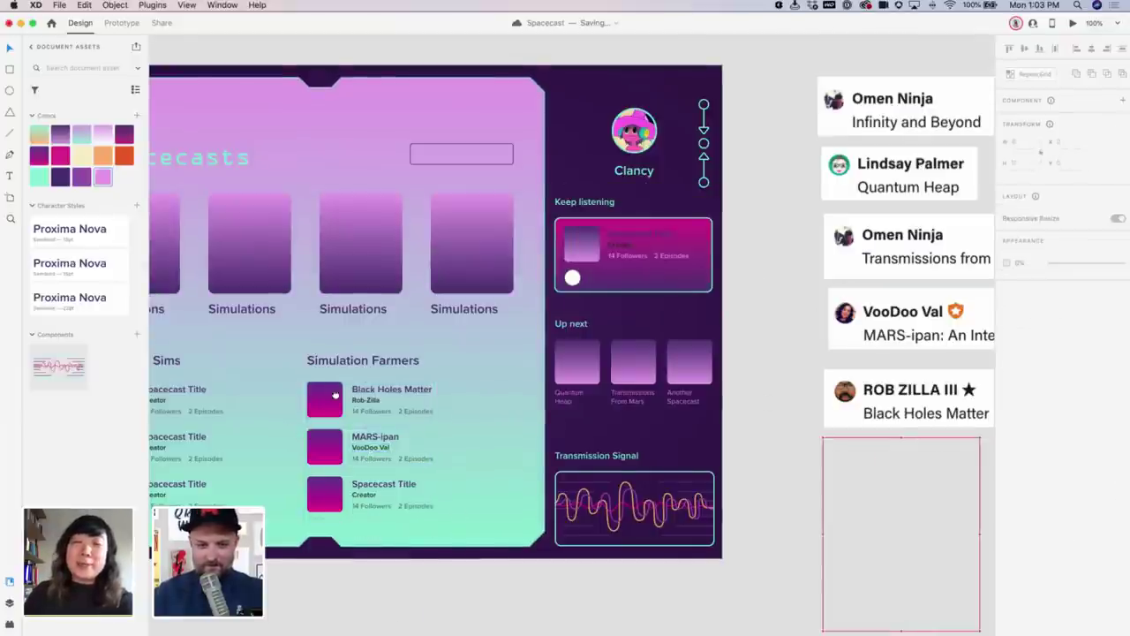
Title the first Featured Sims entry 'Quantum Heap' and enter its creator's name
scroll(324, 385, down, 2)
scroll(324, 385, left, 5)
scroll(324, 385, up, 3)
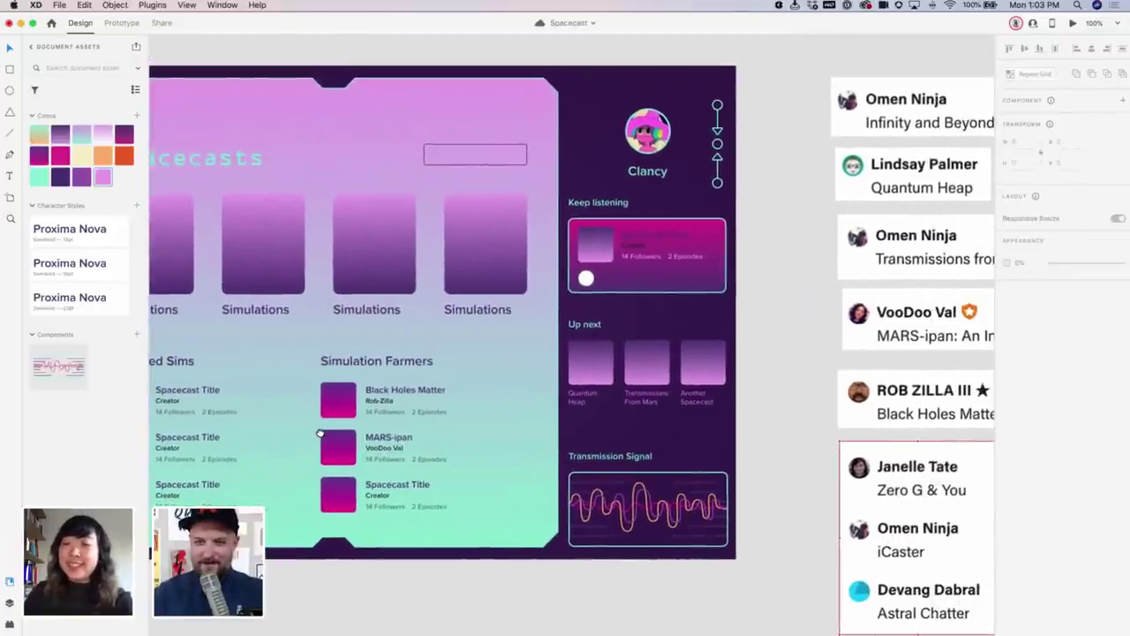
scroll(265, 415, right, 3)
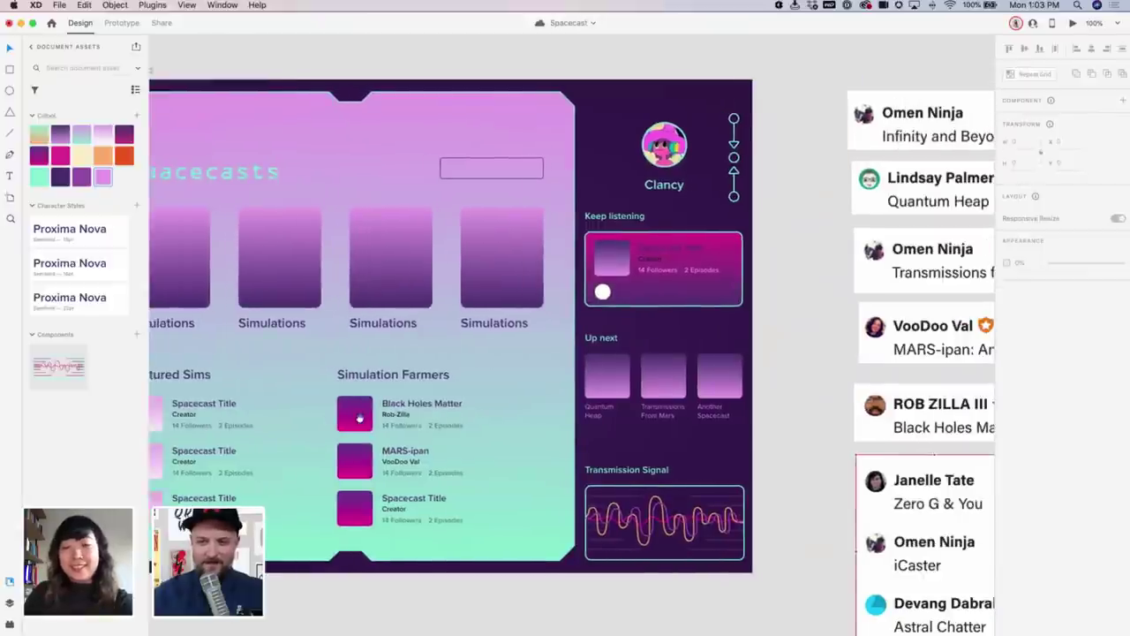
double_click(228, 402)
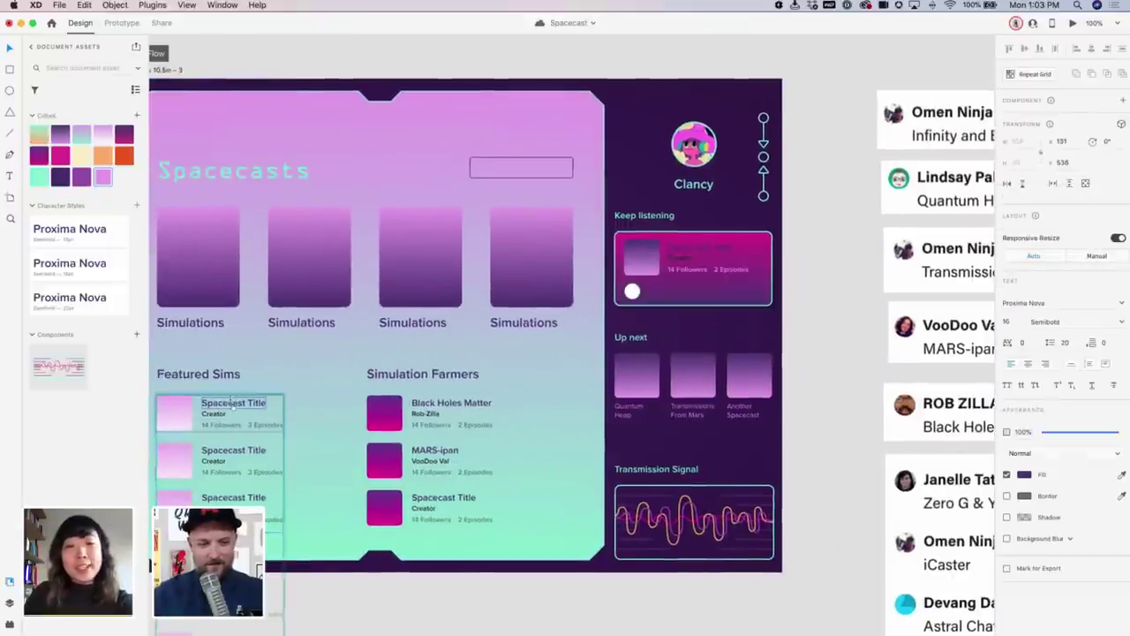
double_click(229, 402)
text(Quantum Heap)
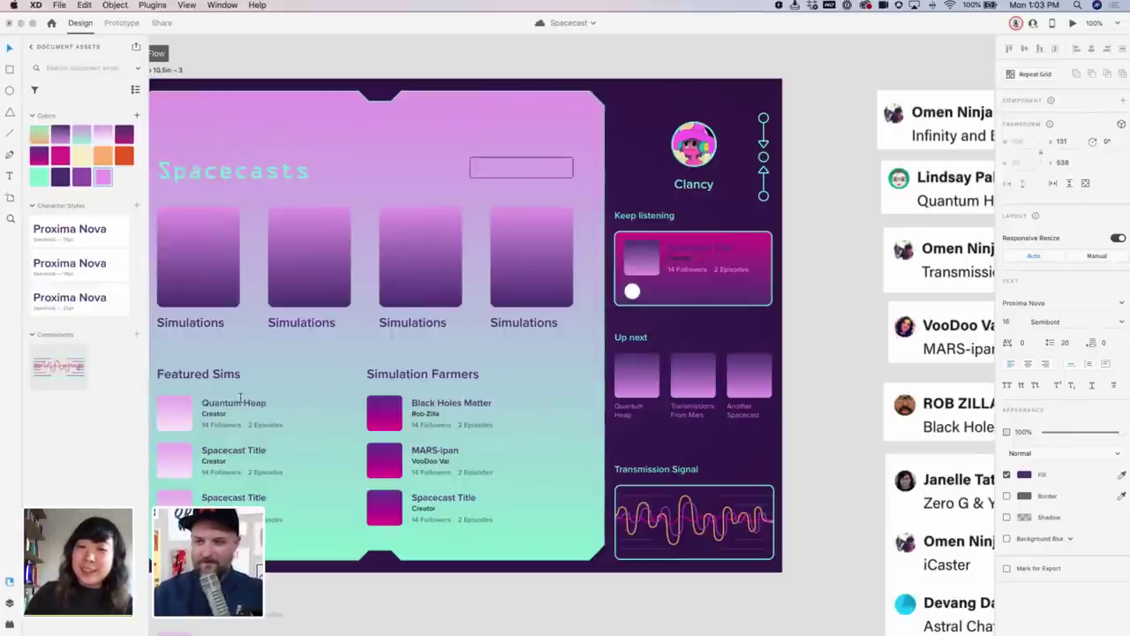
click(212, 411)
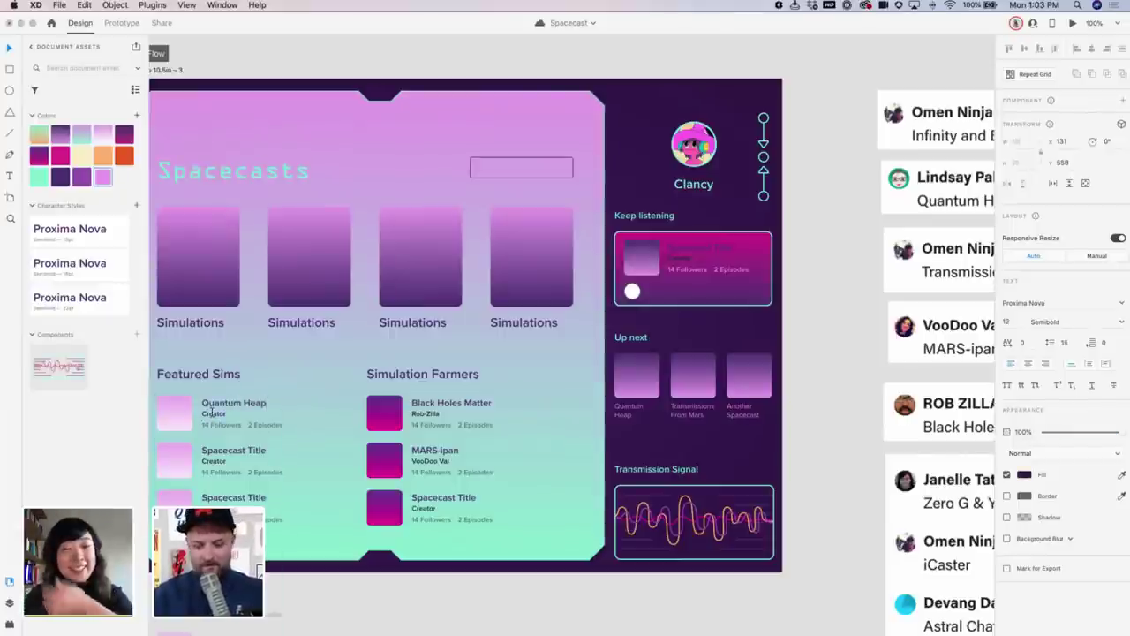
double_click(212, 412)
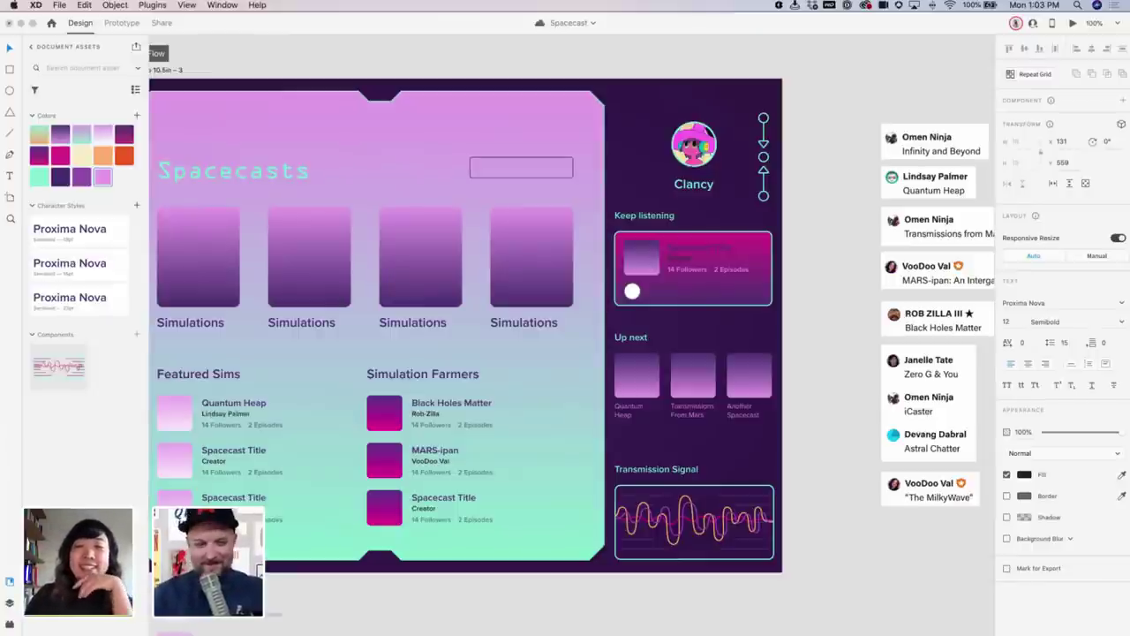
Title the second Featured Sims entry 'Infinity and Beyond' with the contributor's handle as creator
click(253, 454)
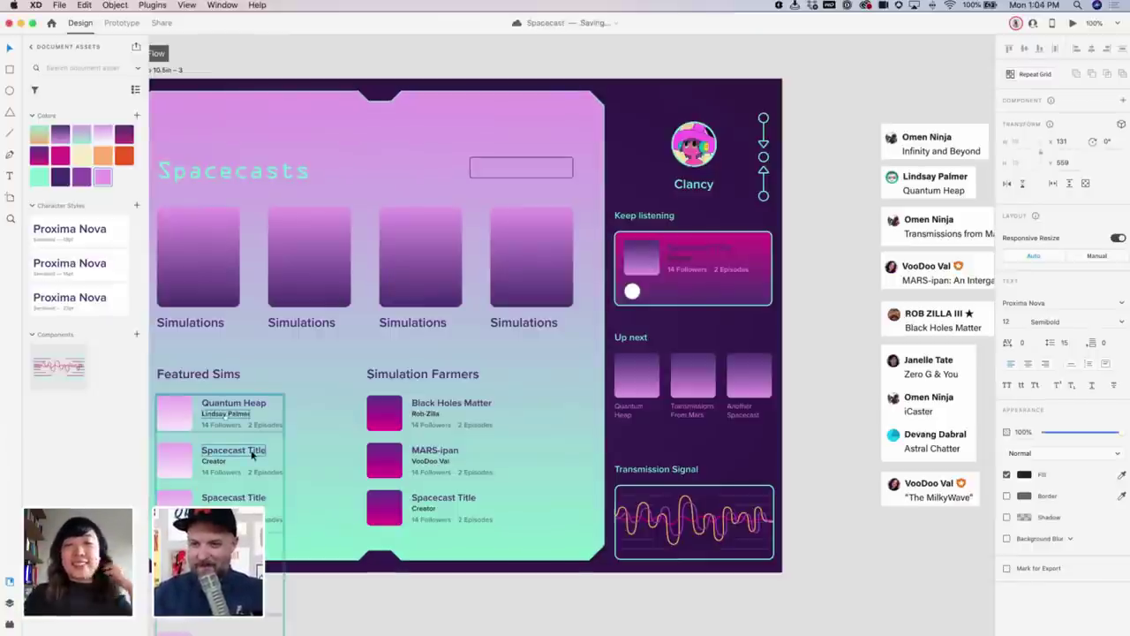
double_click(253, 453)
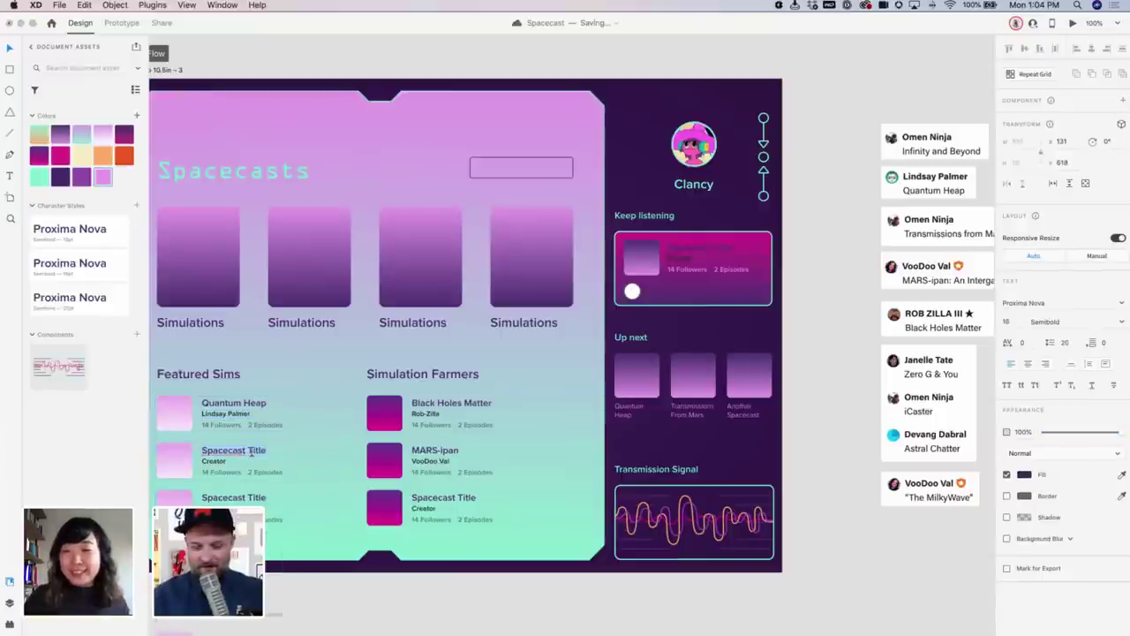
text(Infinity)
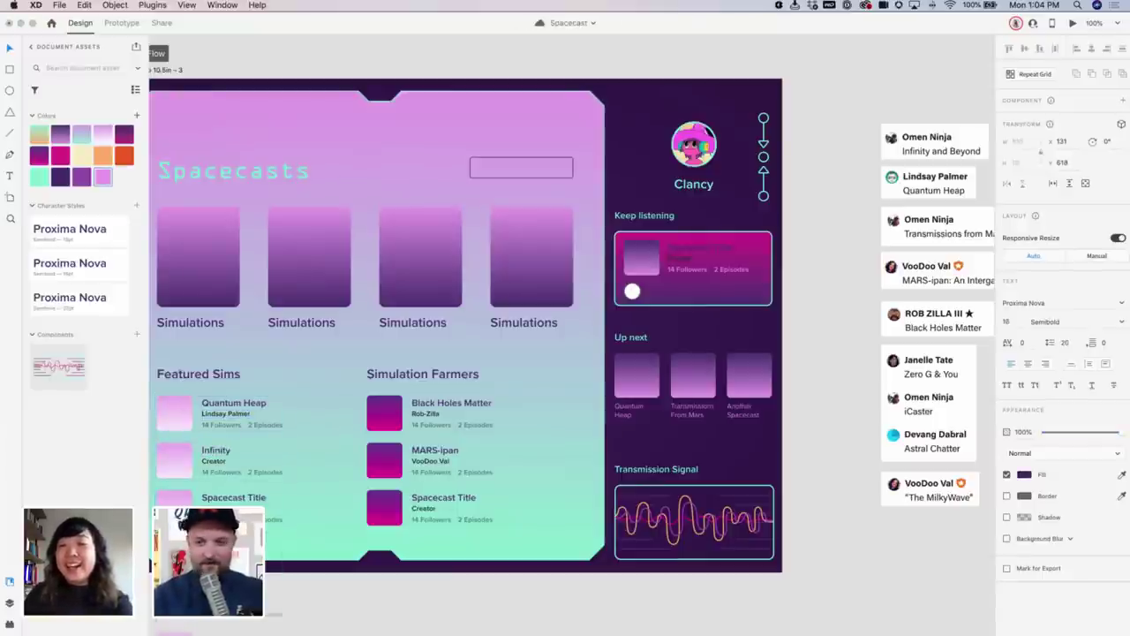
text( and Beyond)
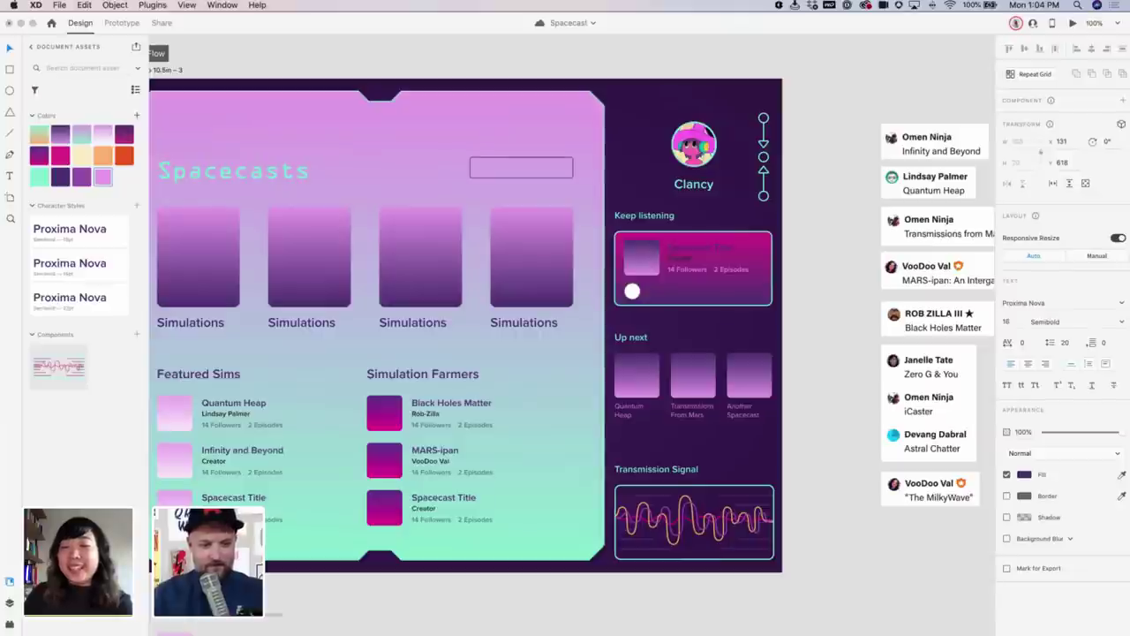
double_click(215, 461)
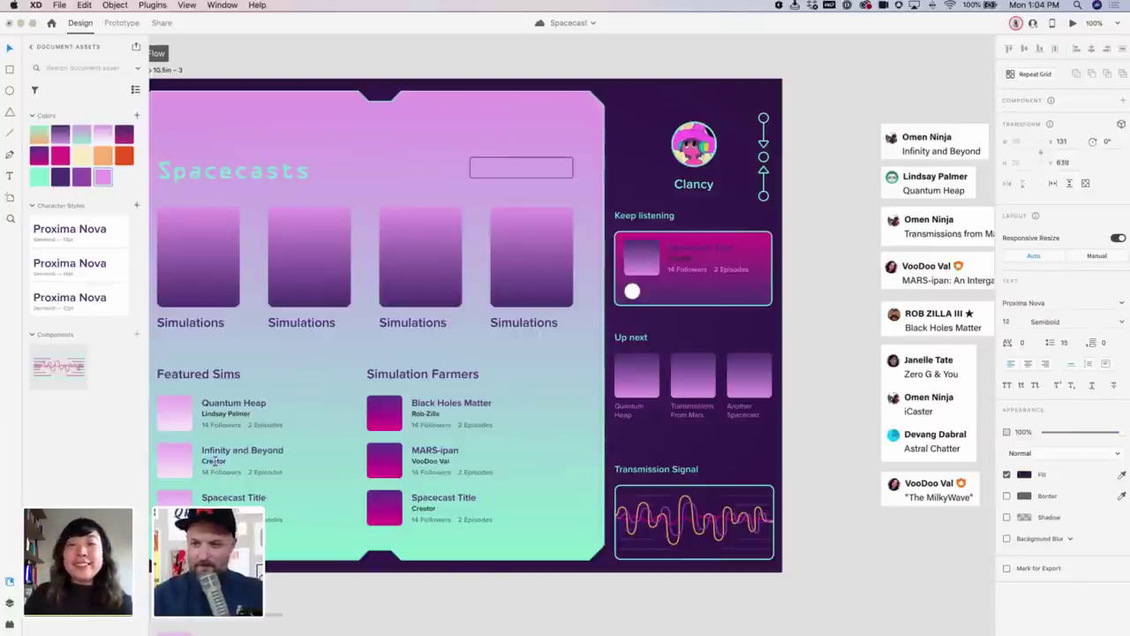
text(Omen)
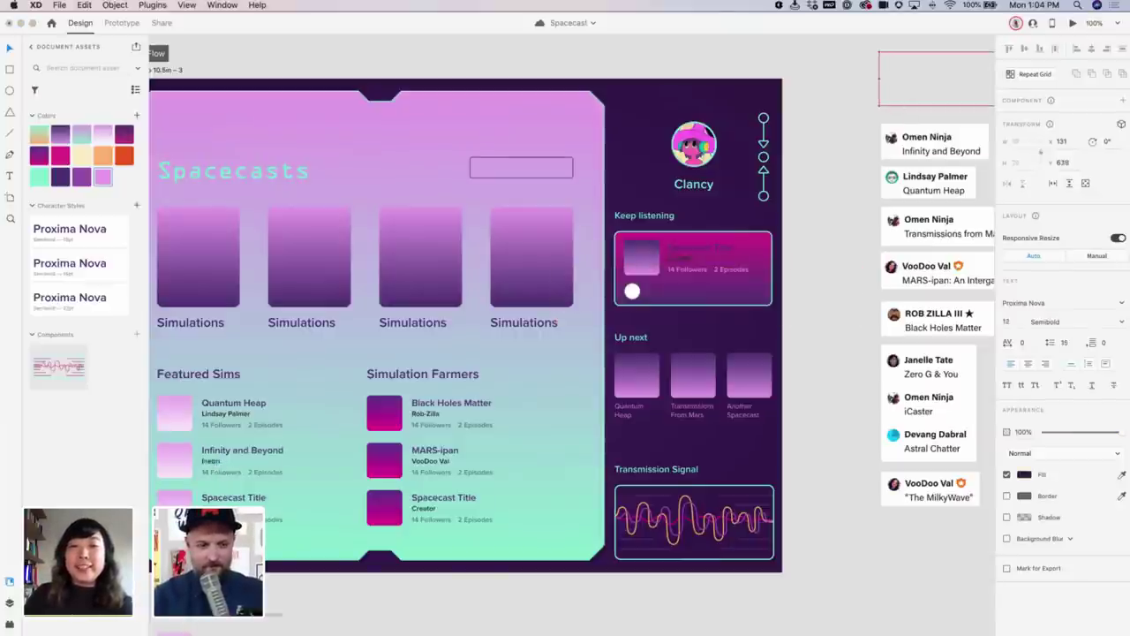
key(BackSpace)
key(BackSpace)
key(BackSpace)
key(BackSpace)
text(O)
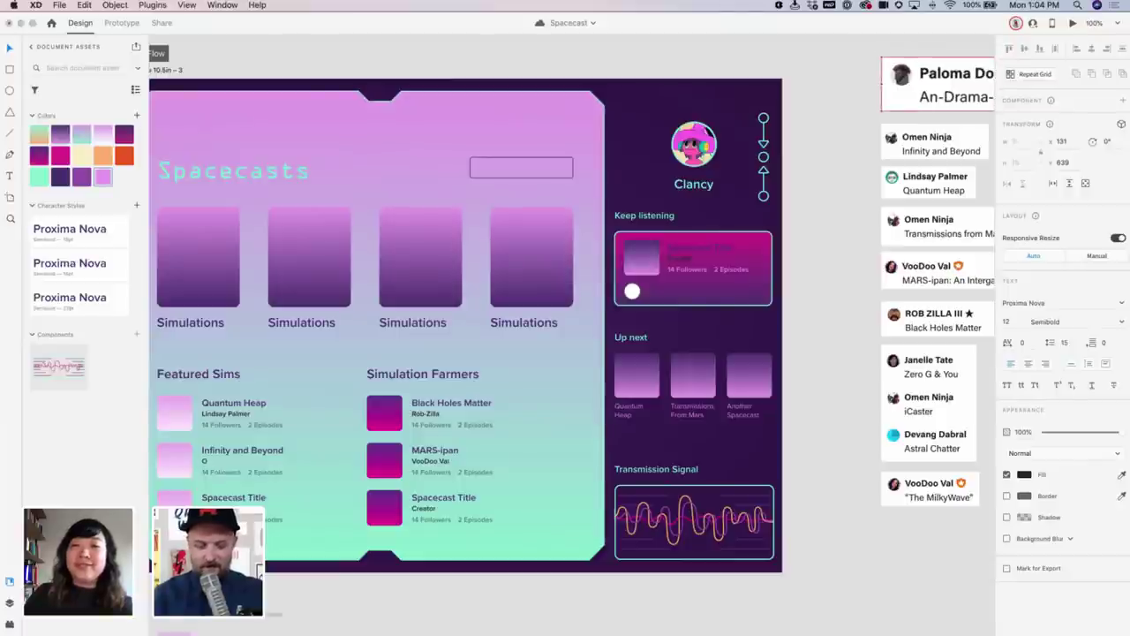
text(men Ninja)
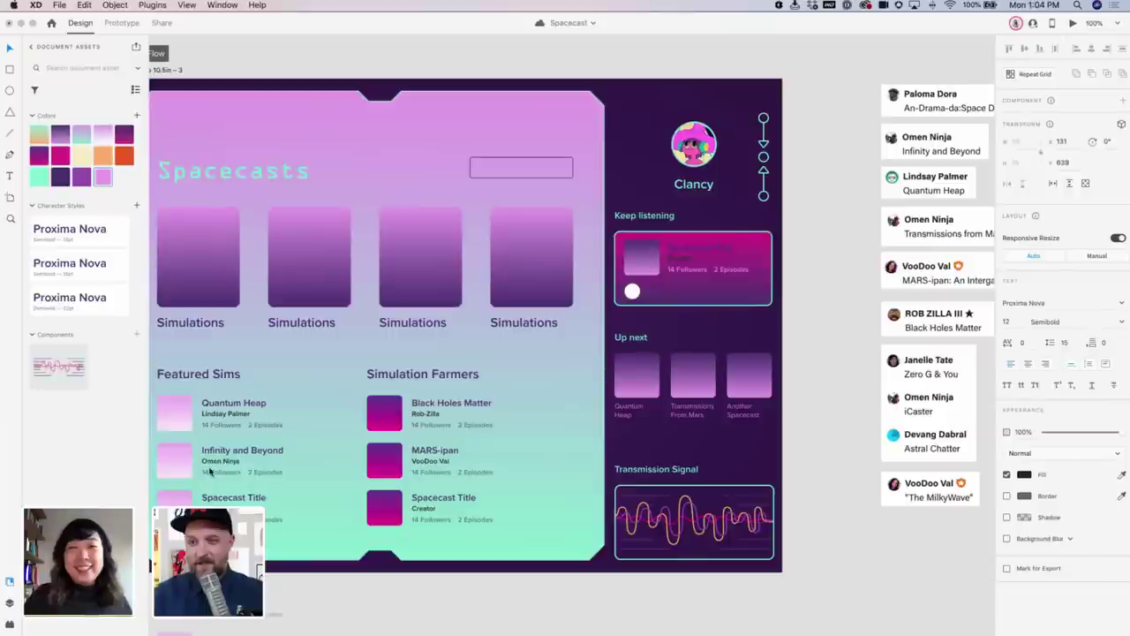
key(Escape)
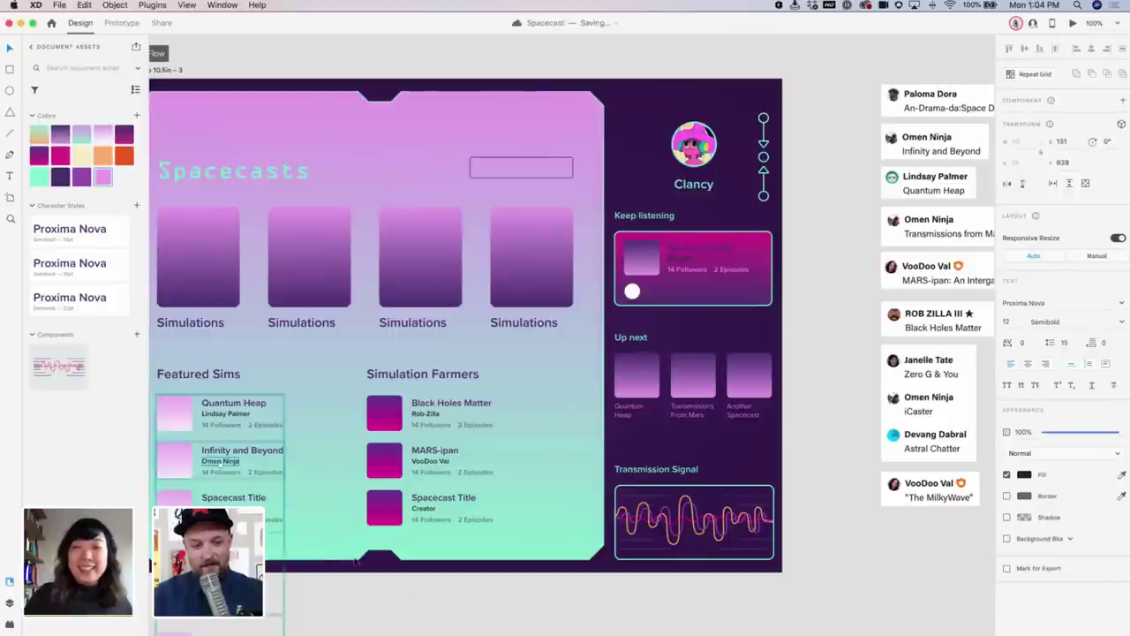
click(442, 596)
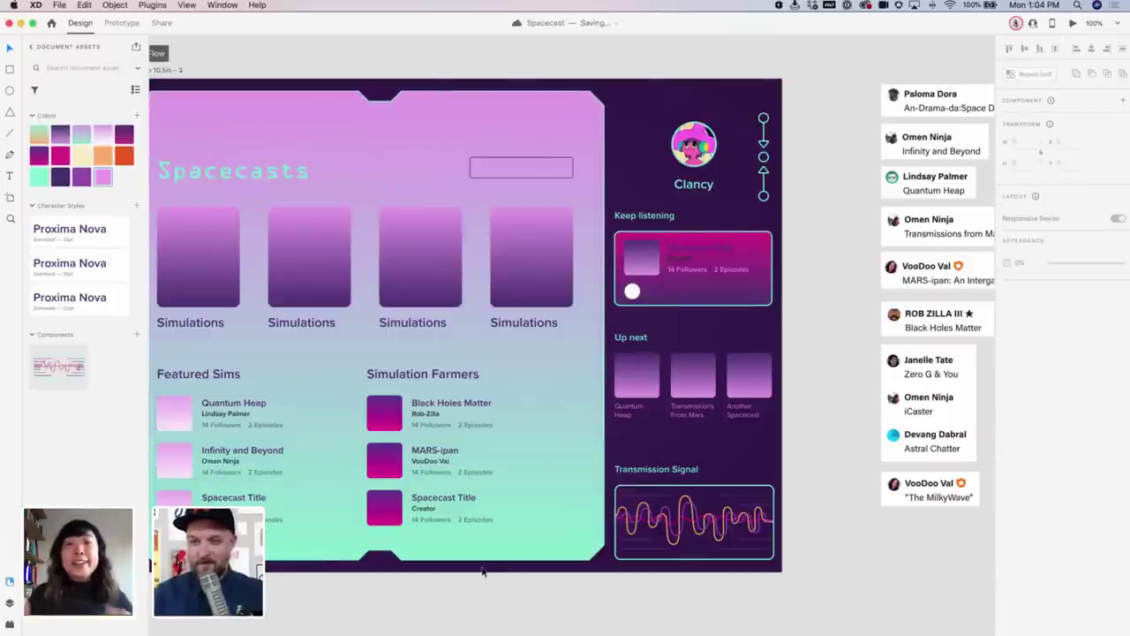
scroll(481, 572, right, 3)
scroll(481, 572, left, 5)
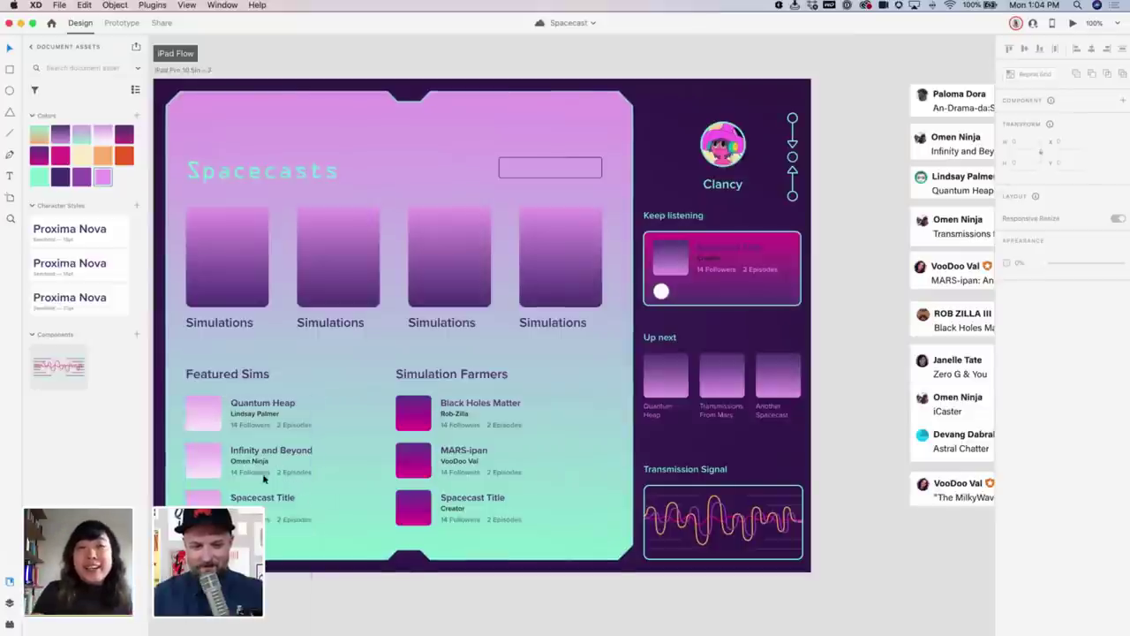
click(261, 502)
Title the third Featured Sims entry 'Zero G & You' with its creator
double_click(262, 501)
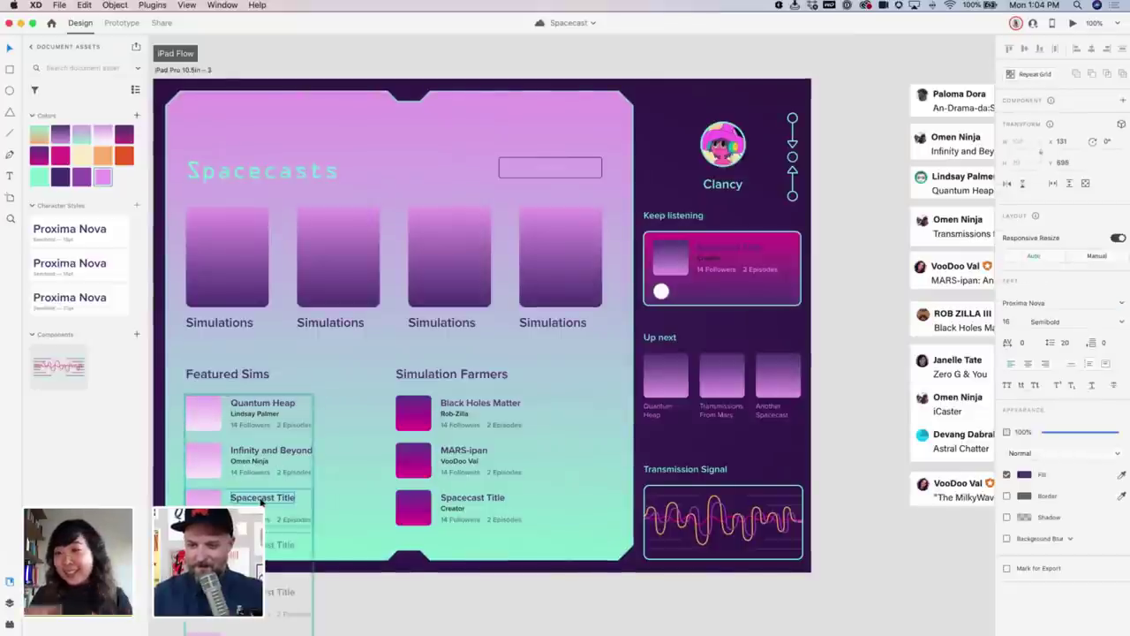
double_click(262, 502)
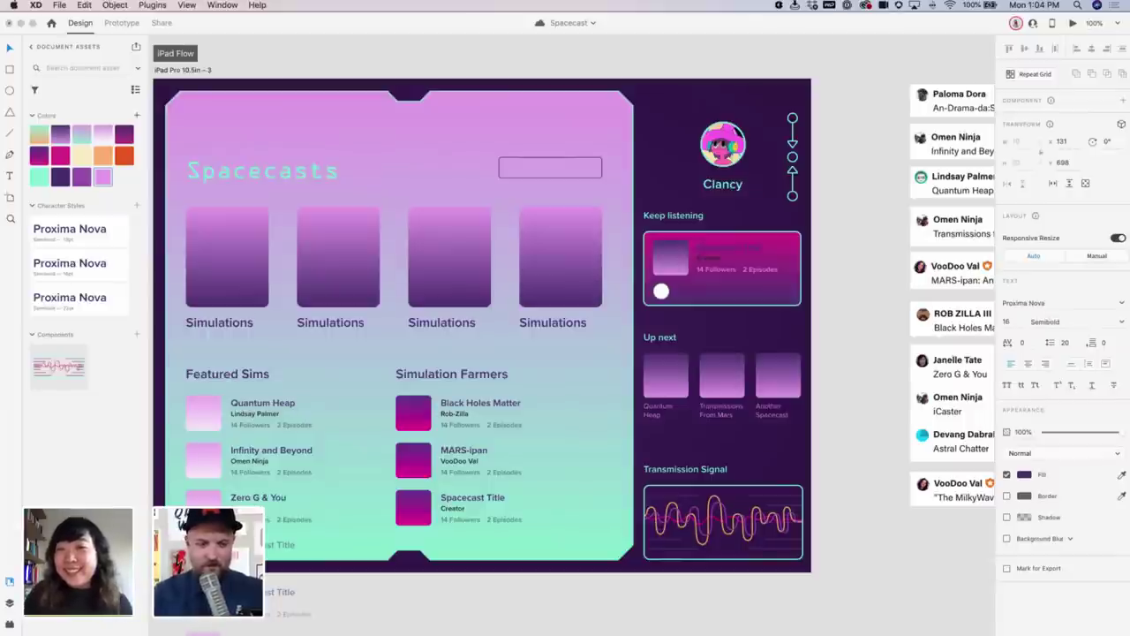
key(Escape)
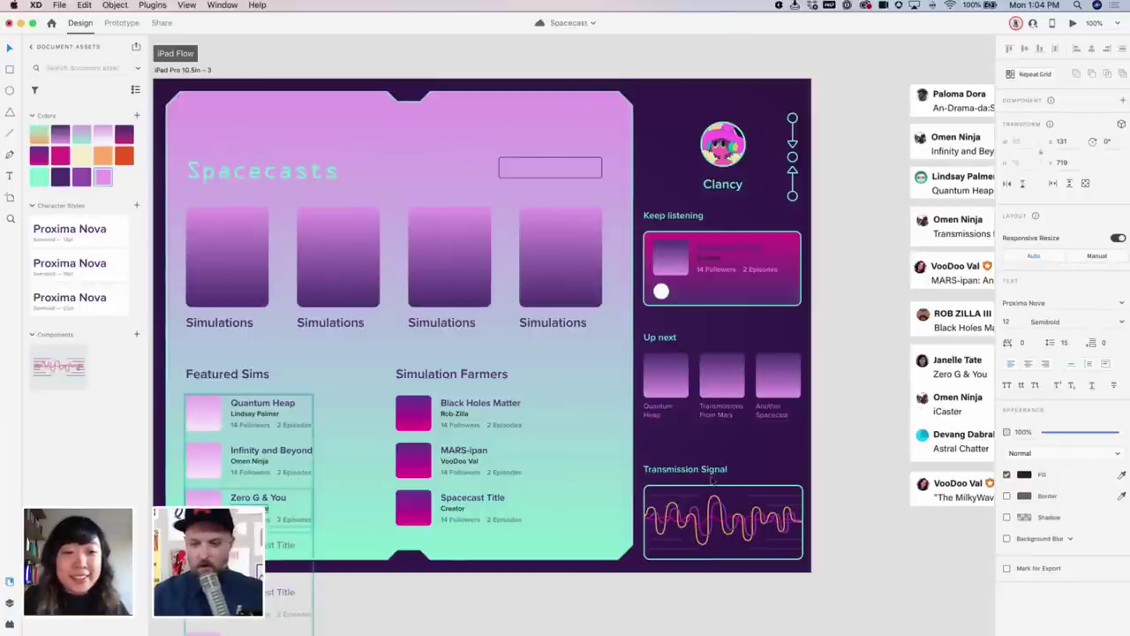
click(866, 513)
scroll(596, 451, down, 5)
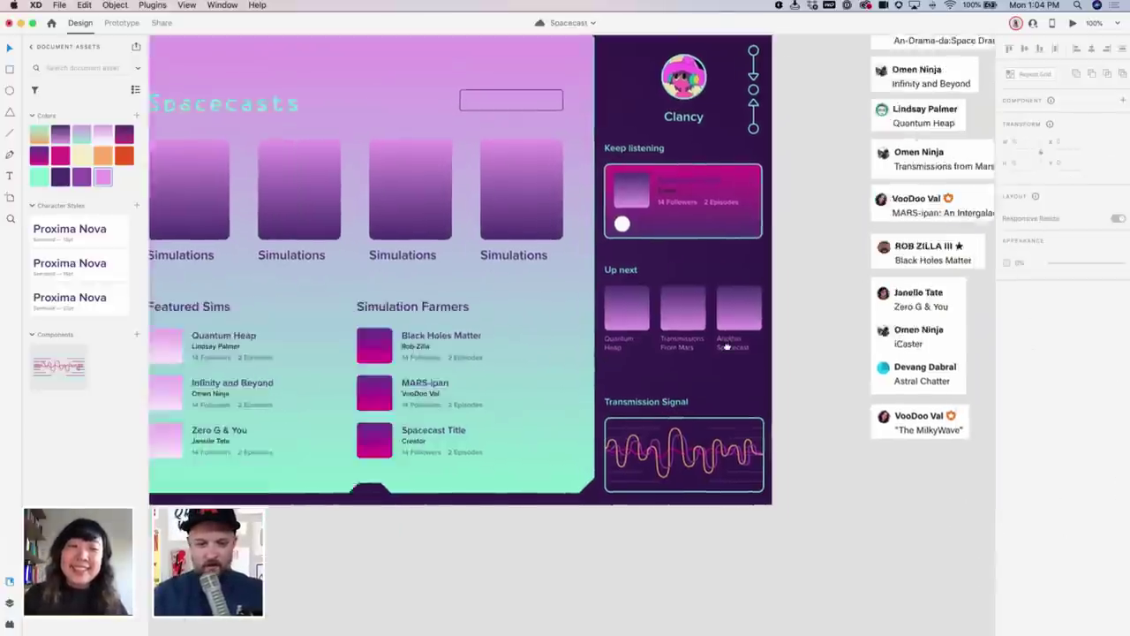
scroll(700, 334, left, 3)
Title the third Simulation Farmers entry 'Astral Chatter' and enter the contributor's handle as creator
click(394, 378)
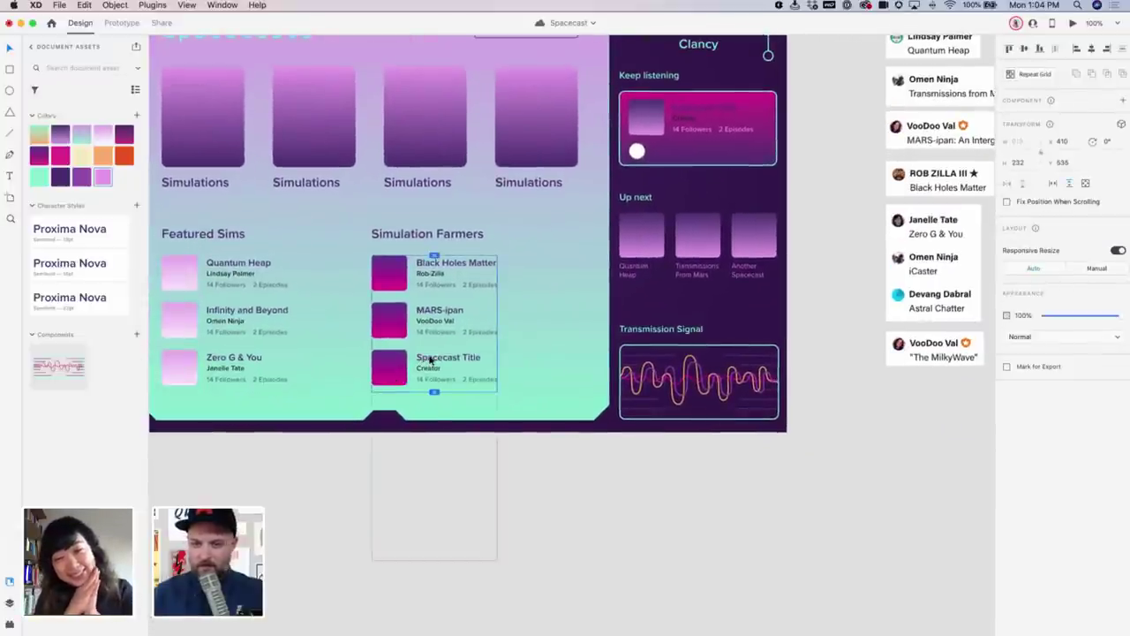
double_click(430, 358)
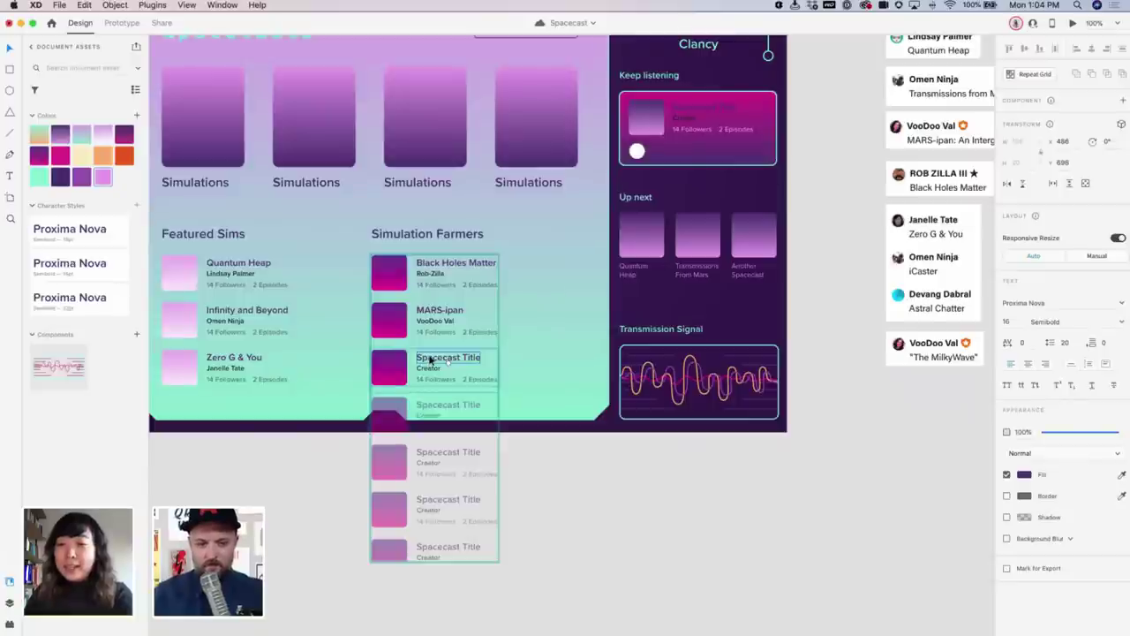
double_click(430, 359)
text(Astral Chatter)
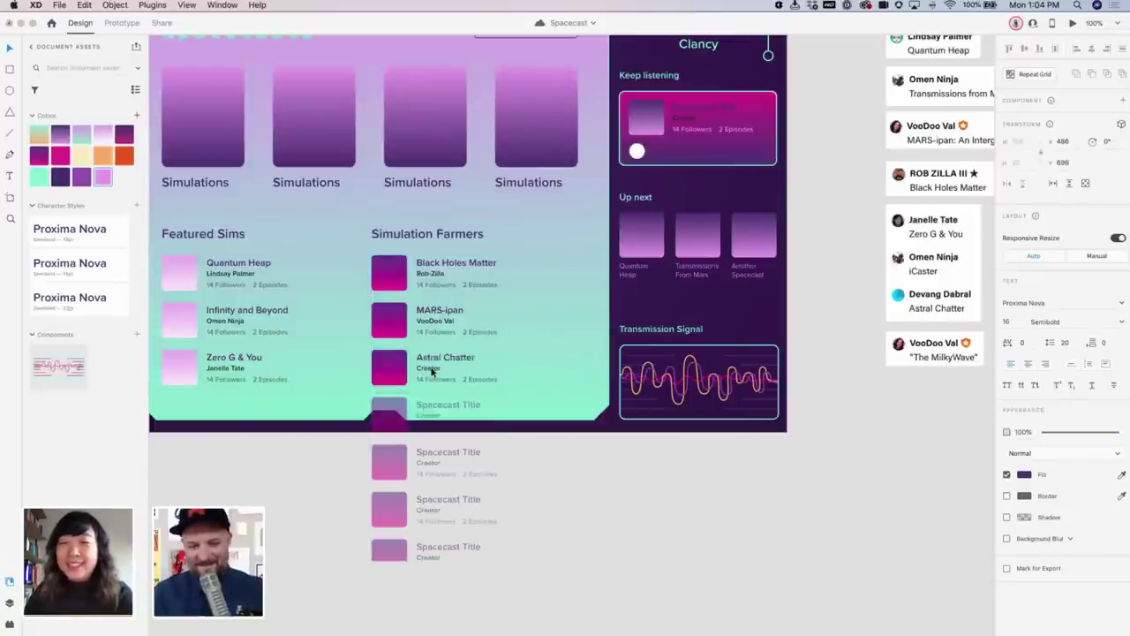
double_click(430, 370)
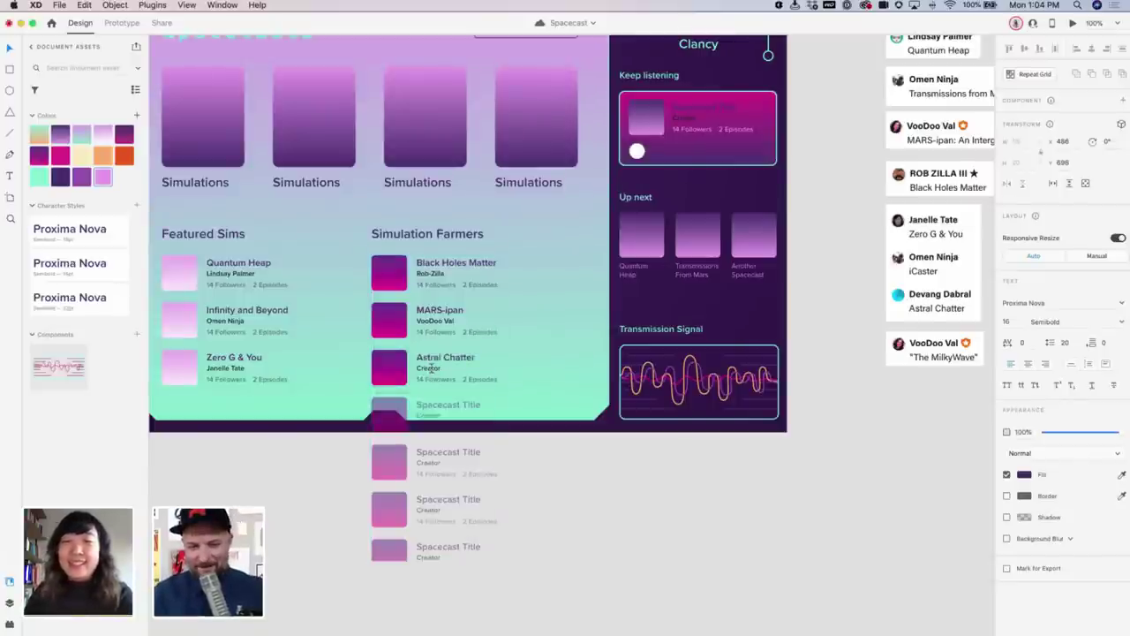
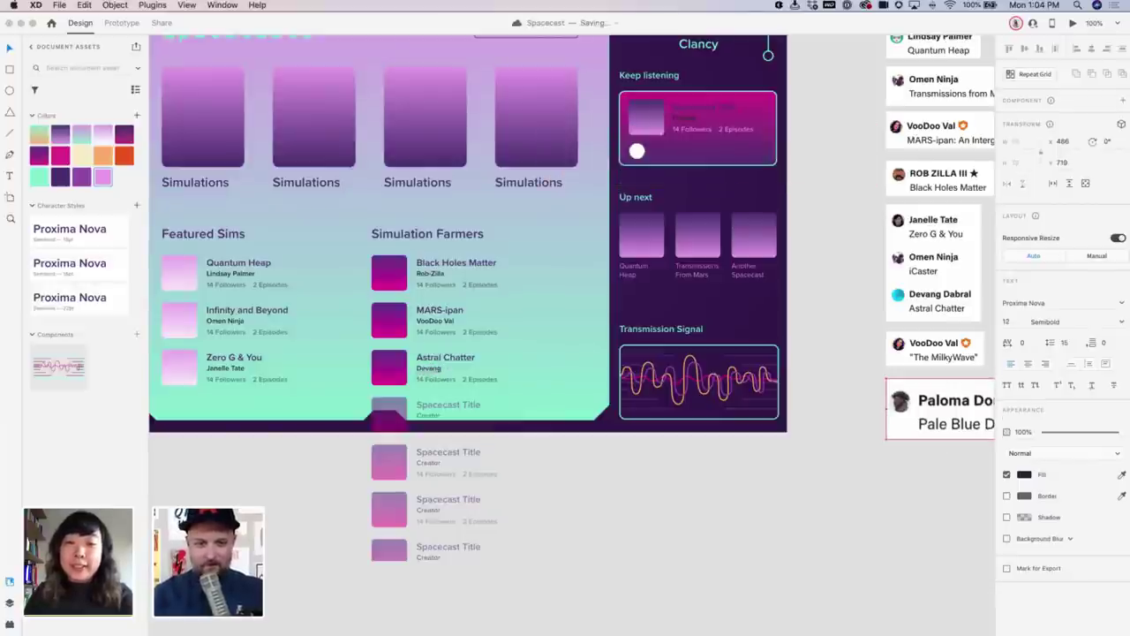
click(611, 484)
scroll(627, 472, up, 5)
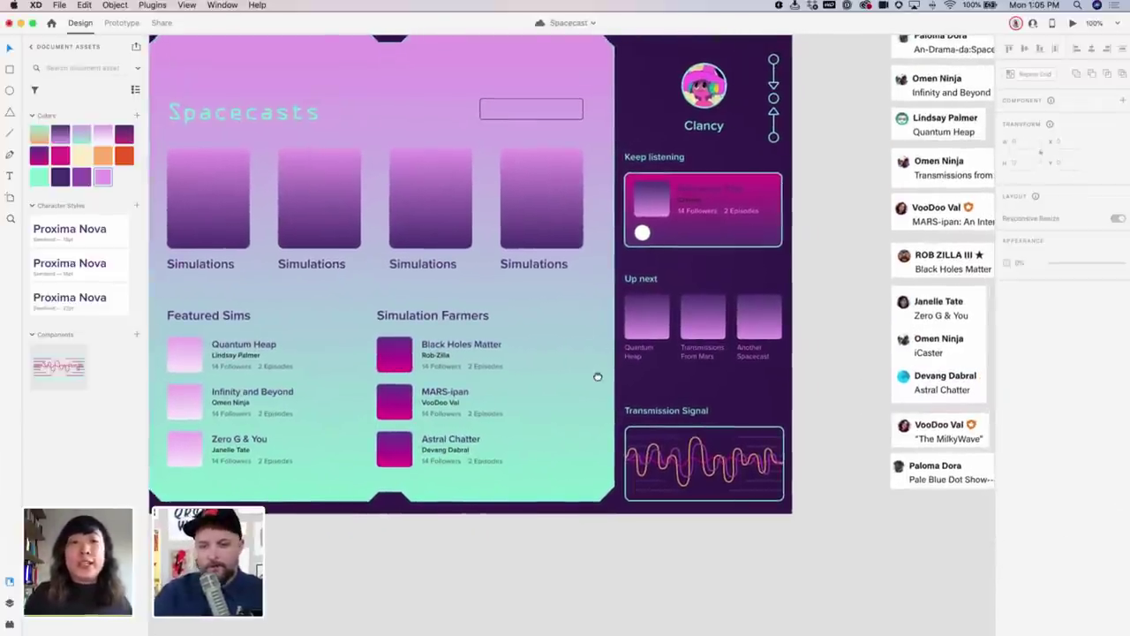
Draw a small square at the artboard's top-left corner
scroll(609, 354, up, 2)
scroll(609, 353, left, 2)
scroll(257, 157, up, 2)
scroll(257, 157, left, 2)
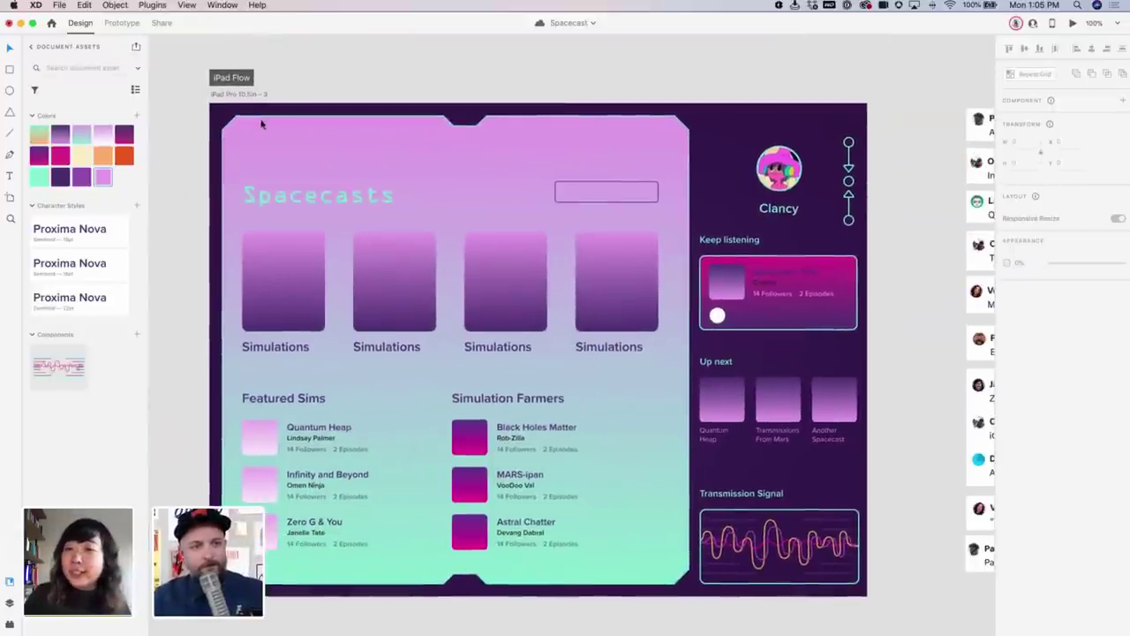
key(r)
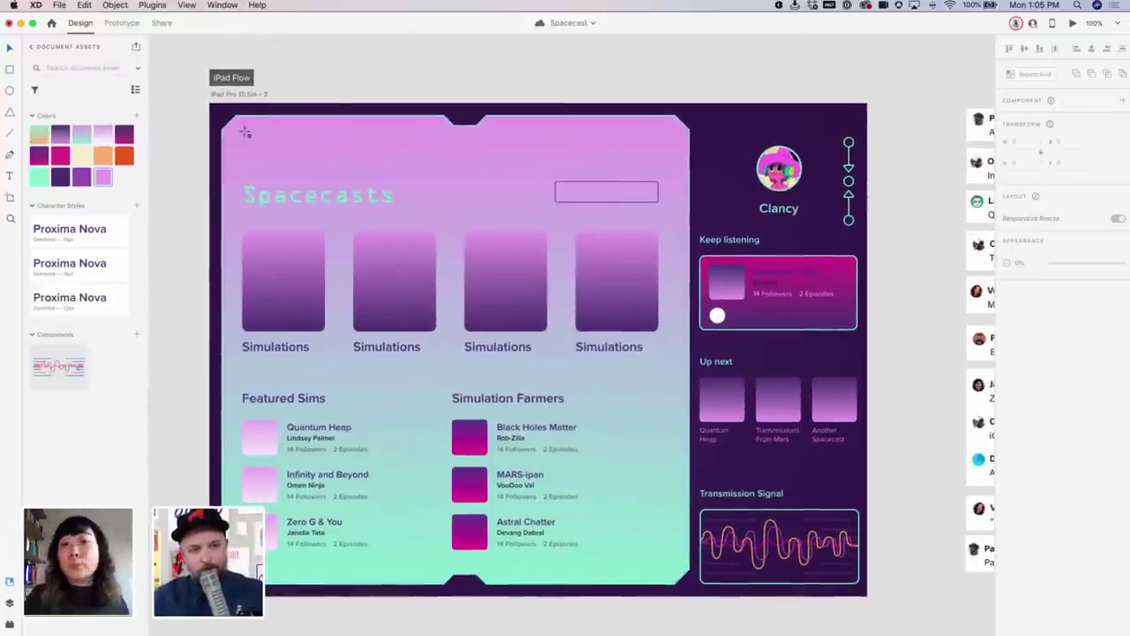
drag(243, 133, 268, 157)
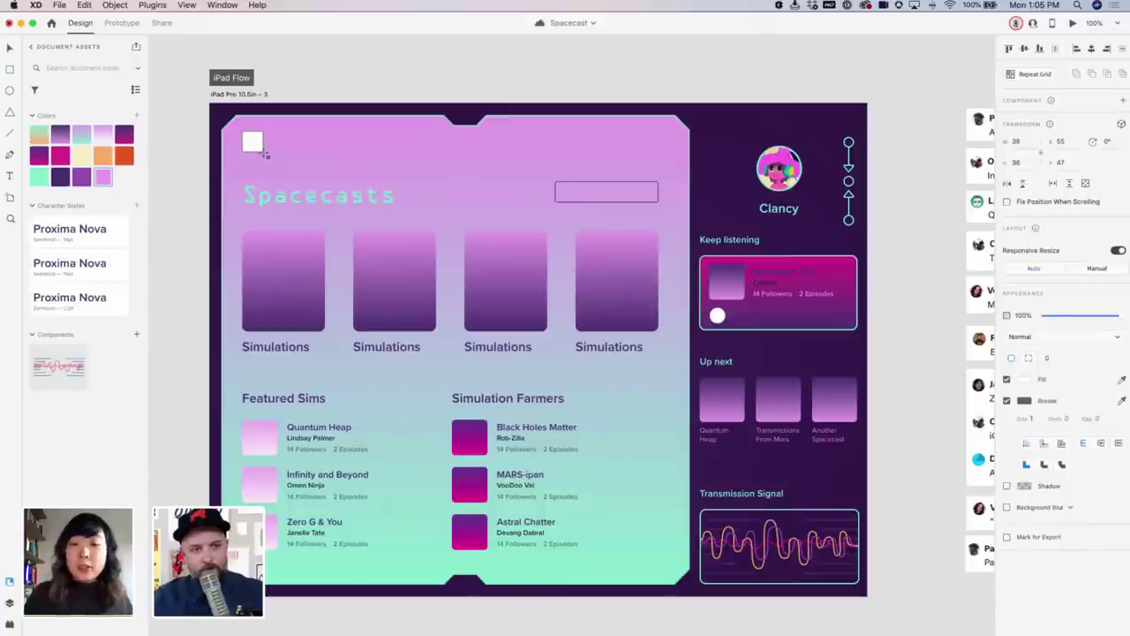
click(320, 141)
Add a dark purple Home label beside the square, nudged slightly down into alignment
key(t)
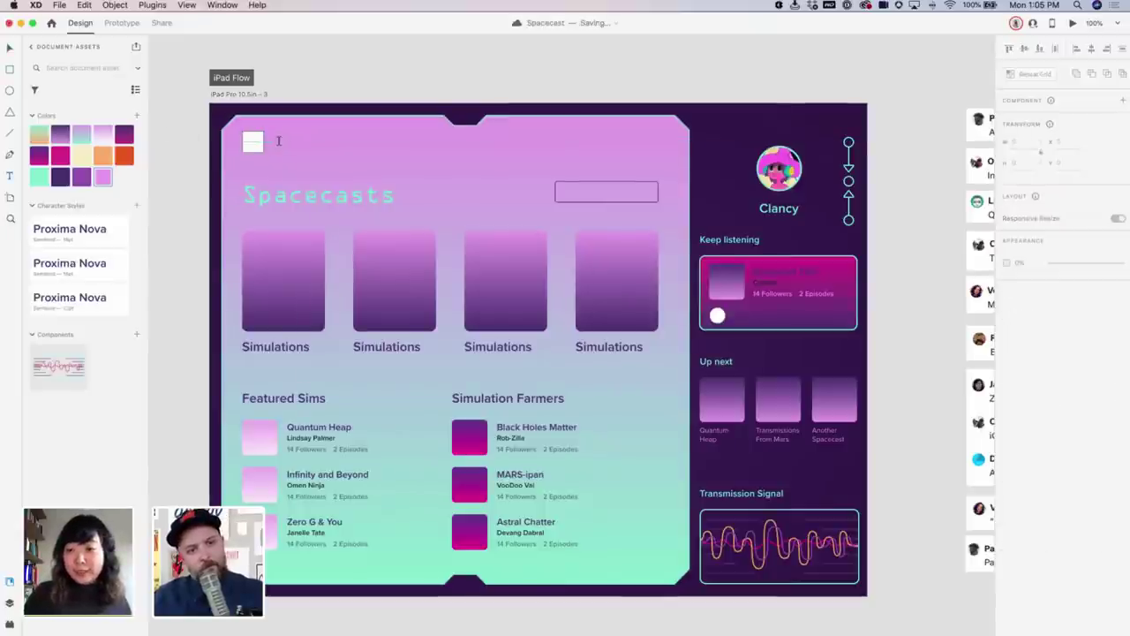
click(279, 140)
key(Escape)
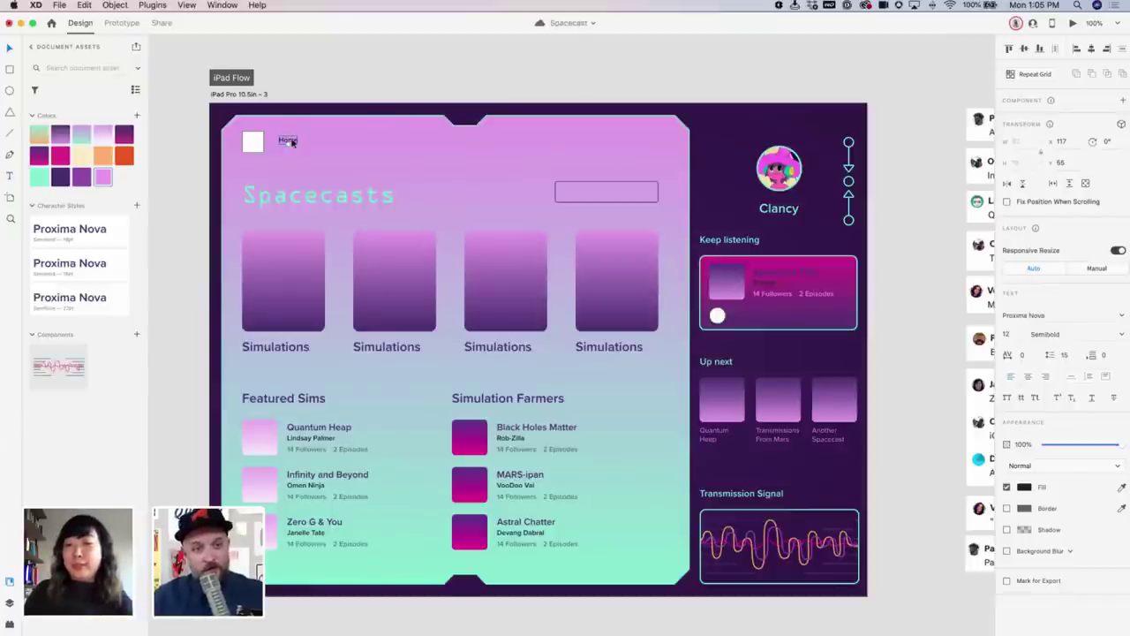
drag(293, 142, 292, 145)
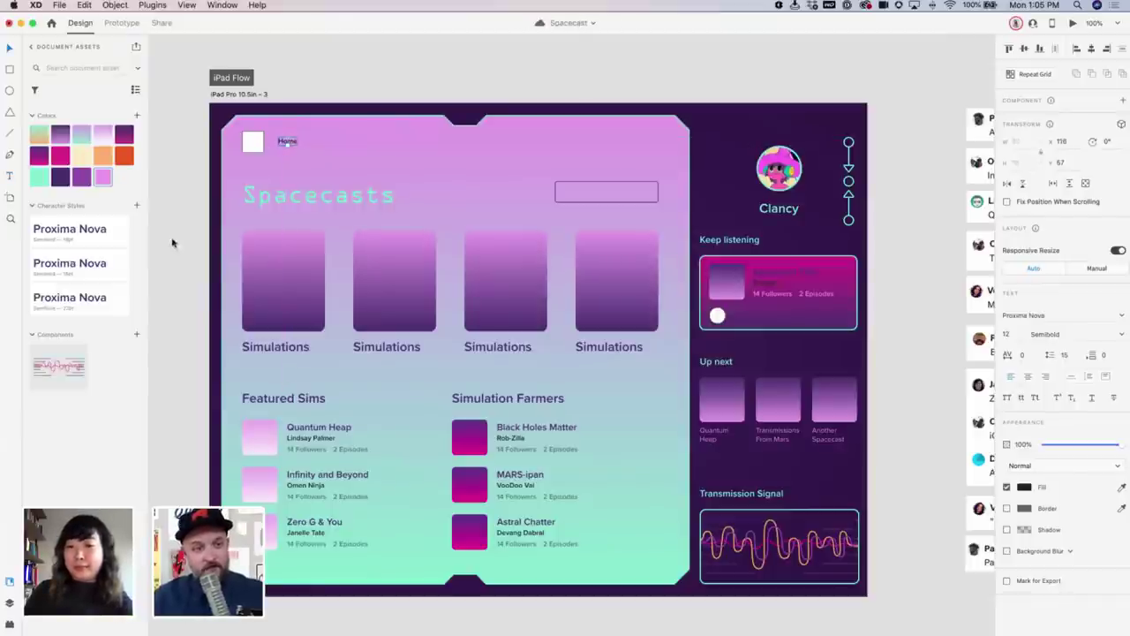
click(60, 177)
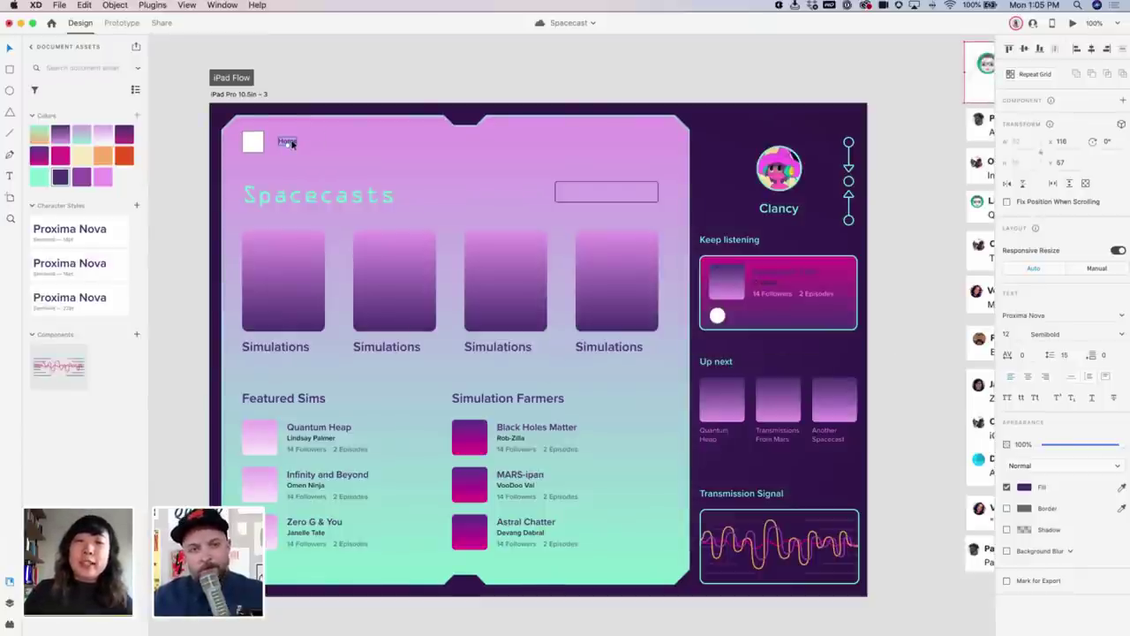
click(885, 192)
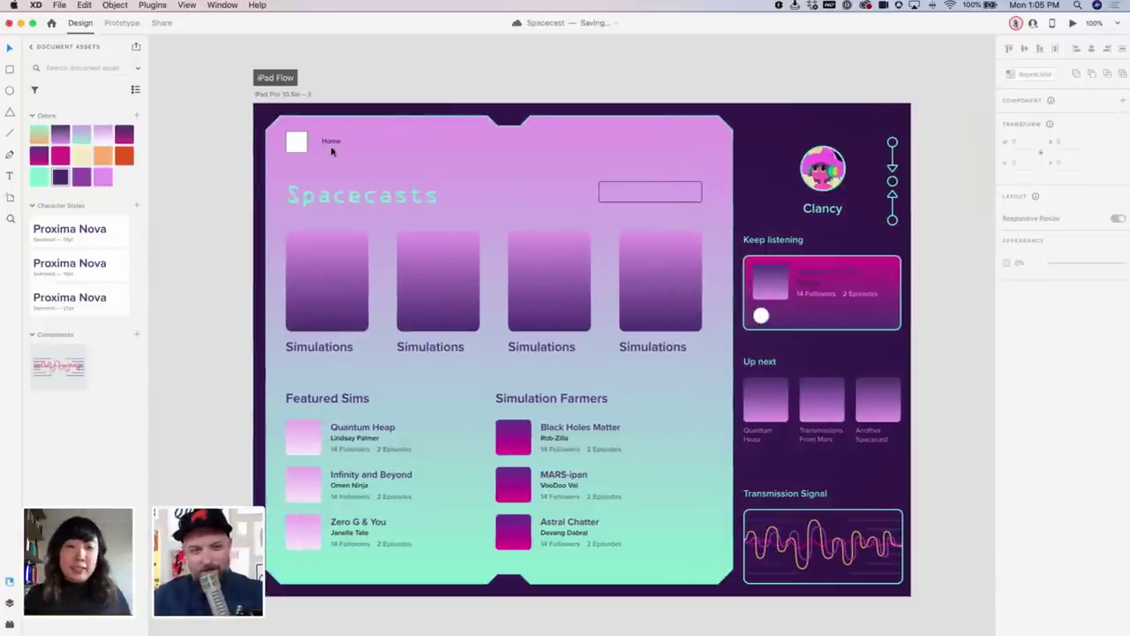
click(329, 141)
scroll(152, 161, left, 10)
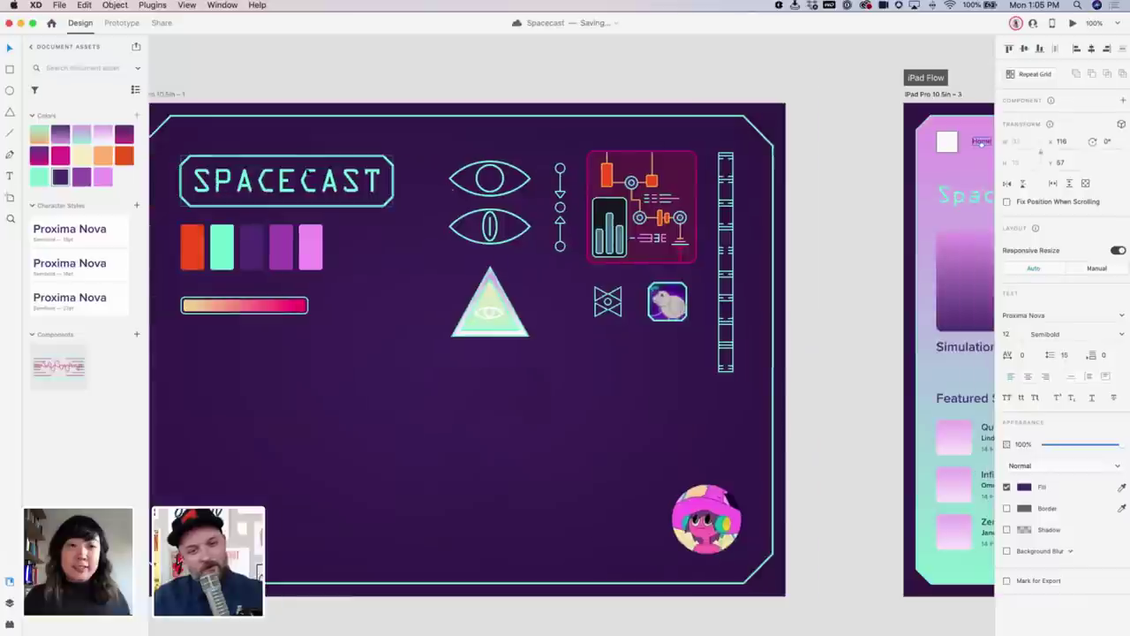
scroll(484, 192, right, 6)
scroll(484, 193, right, 8)
scroll(485, 192, left, 3)
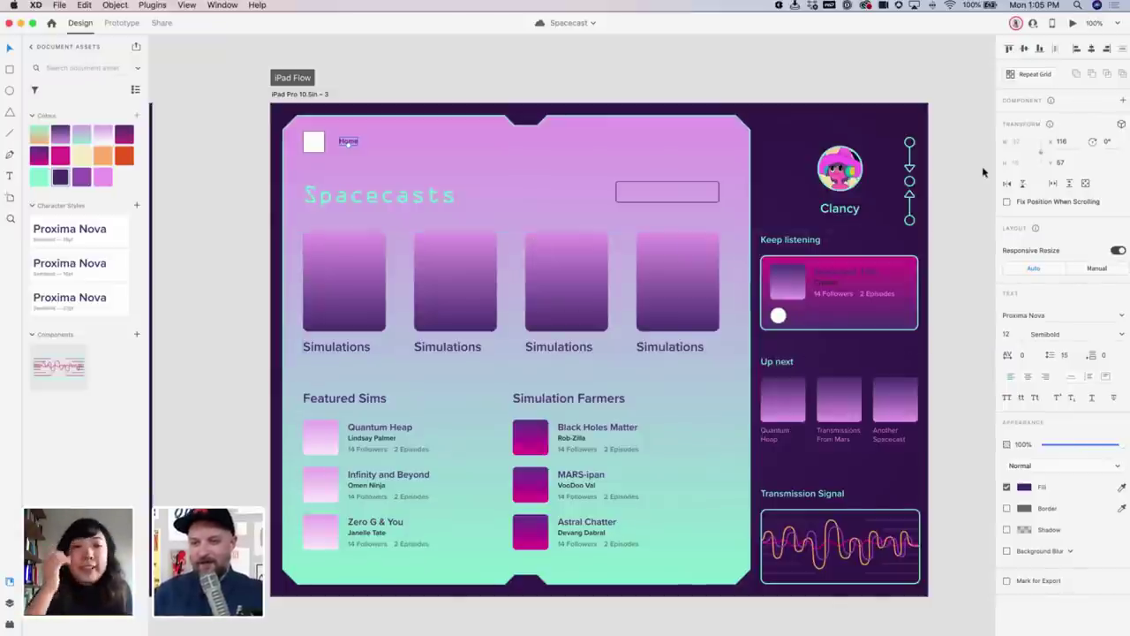
key(Escape)
click(846, 208)
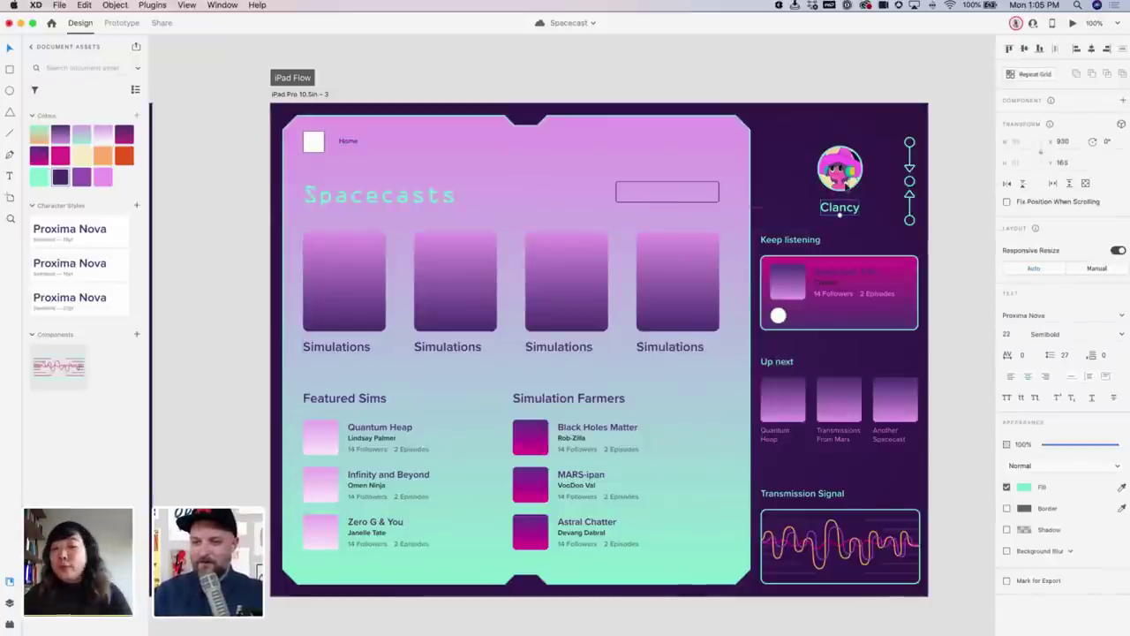
click(846, 183)
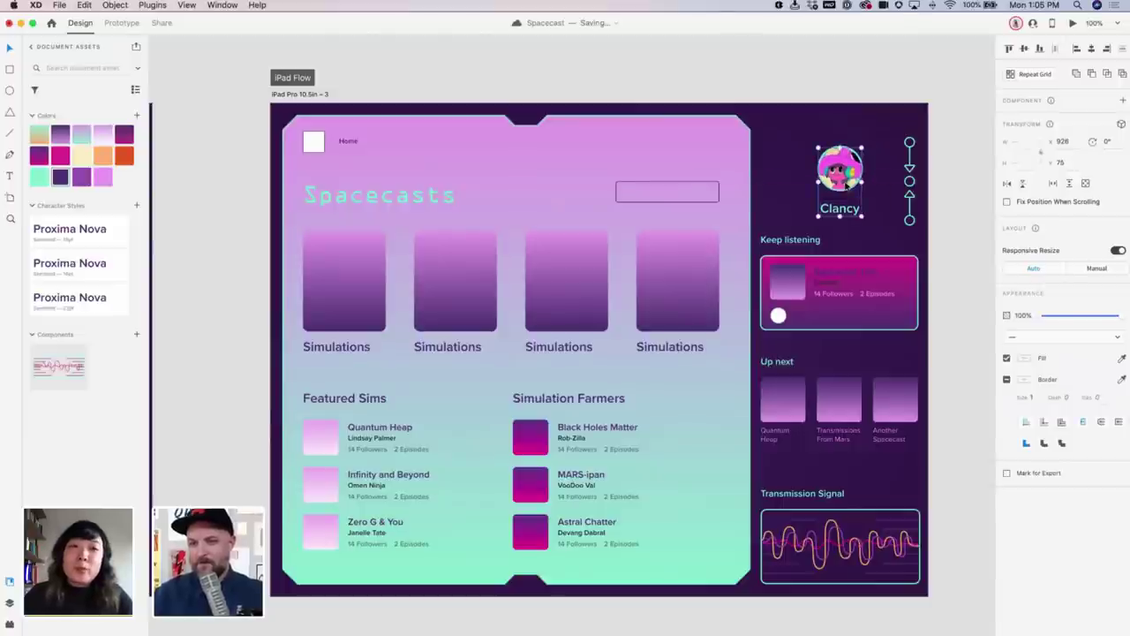
scroll(504, 196, left, 3)
scroll(503, 196, left, 15)
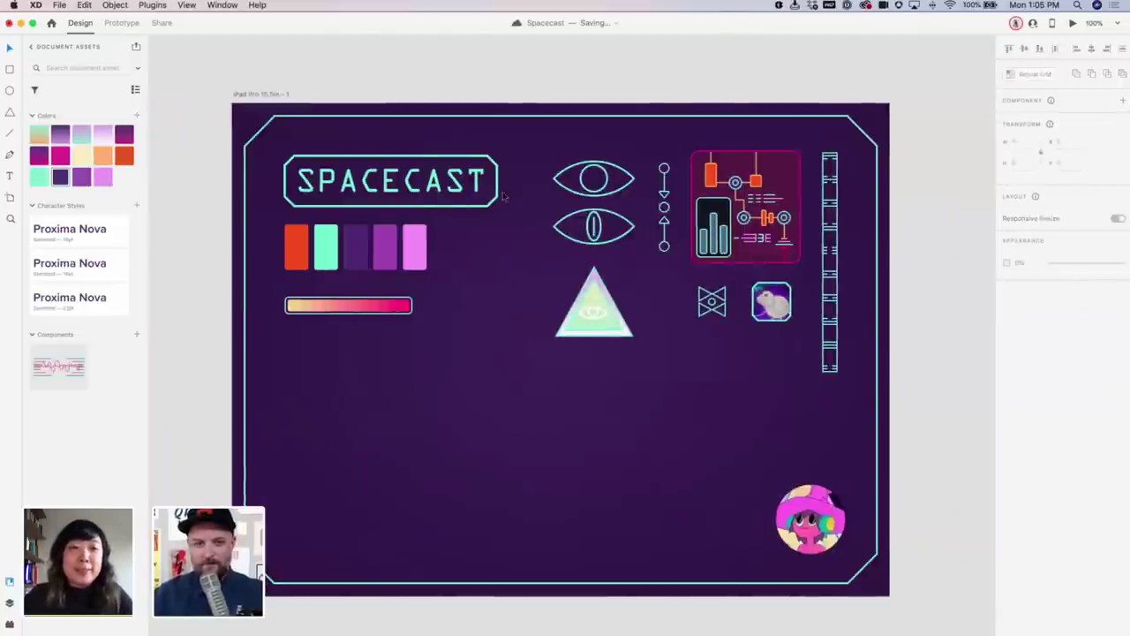
scroll(504, 196, right, 2)
scroll(494, 258, right, 4)
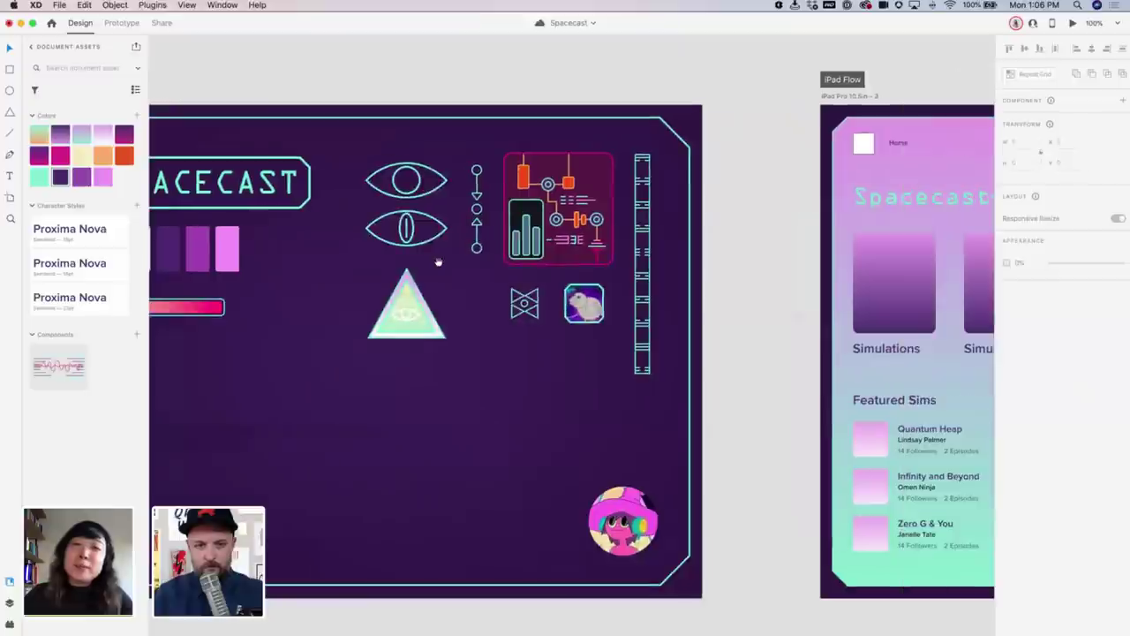
scroll(477, 229, left, 2)
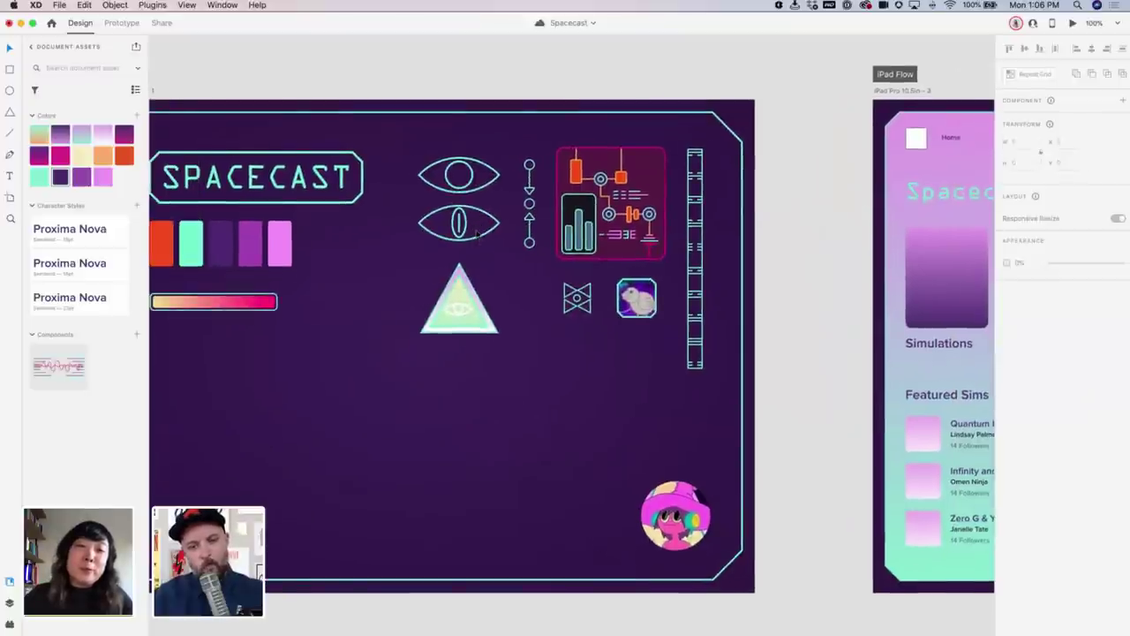
scroll(555, 295, right, 3)
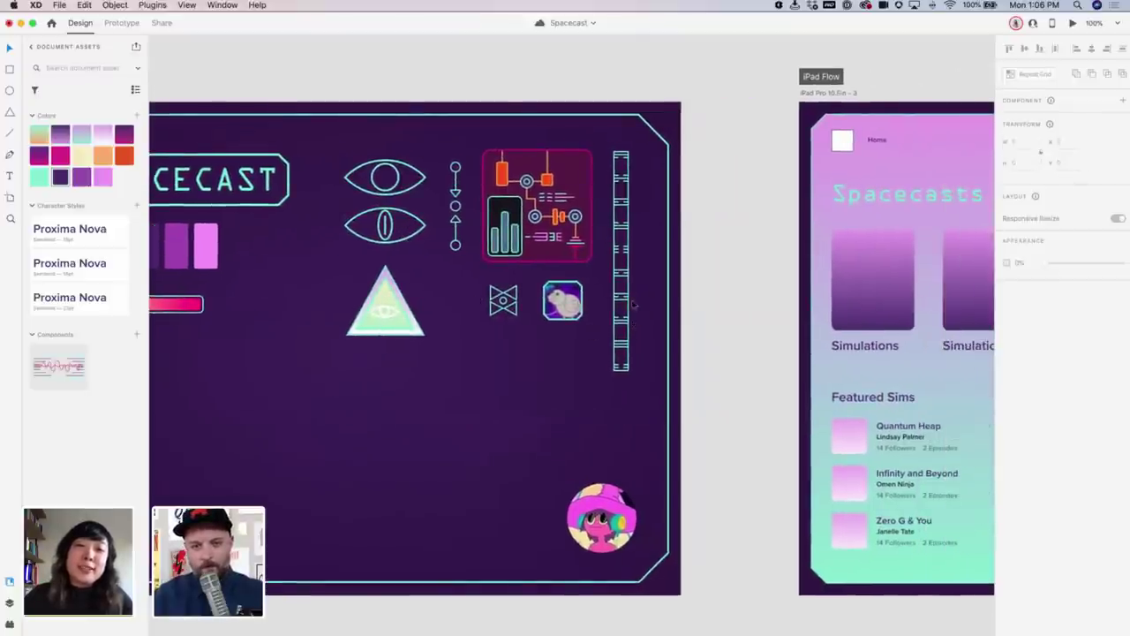
scroll(583, 310, right, 3)
scroll(583, 310, up, 1)
scroll(575, 313, down, 5)
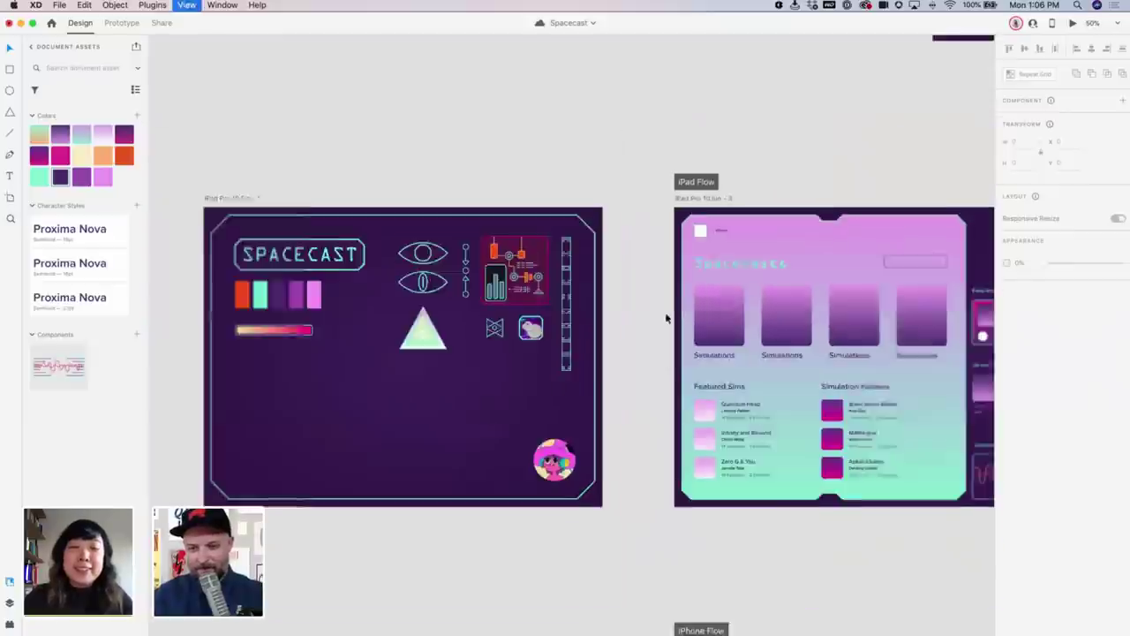
Move the stacked comment list below the iPad dashboard
scroll(666, 316, right, 5)
drag(791, 461, 543, 446)
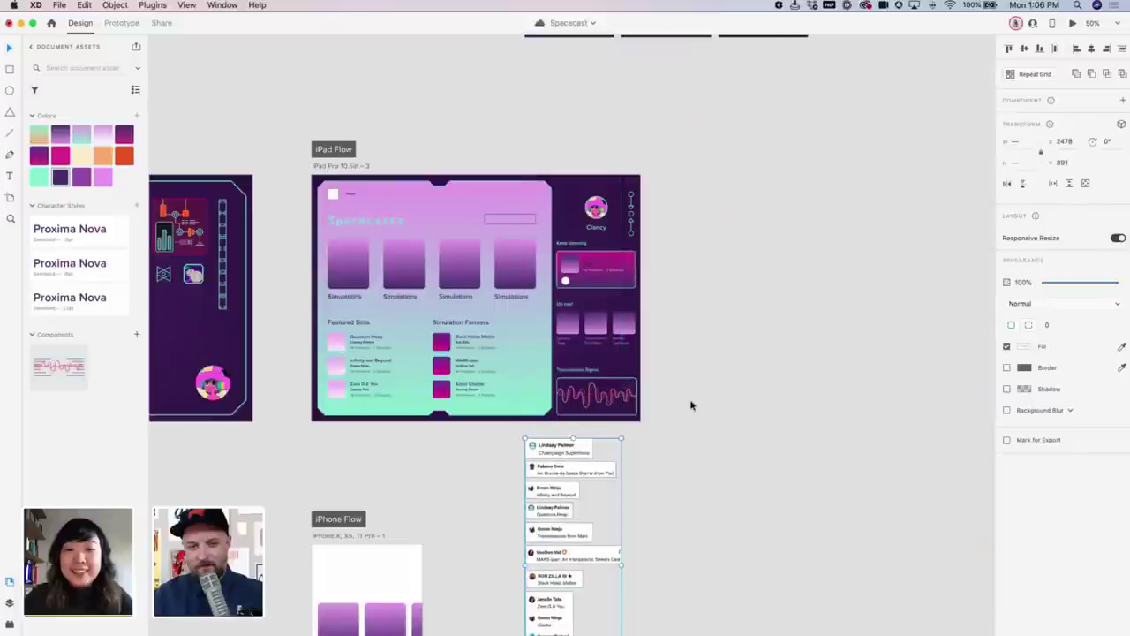
drag(683, 399, 688, 323)
scroll(682, 336, up, 1)
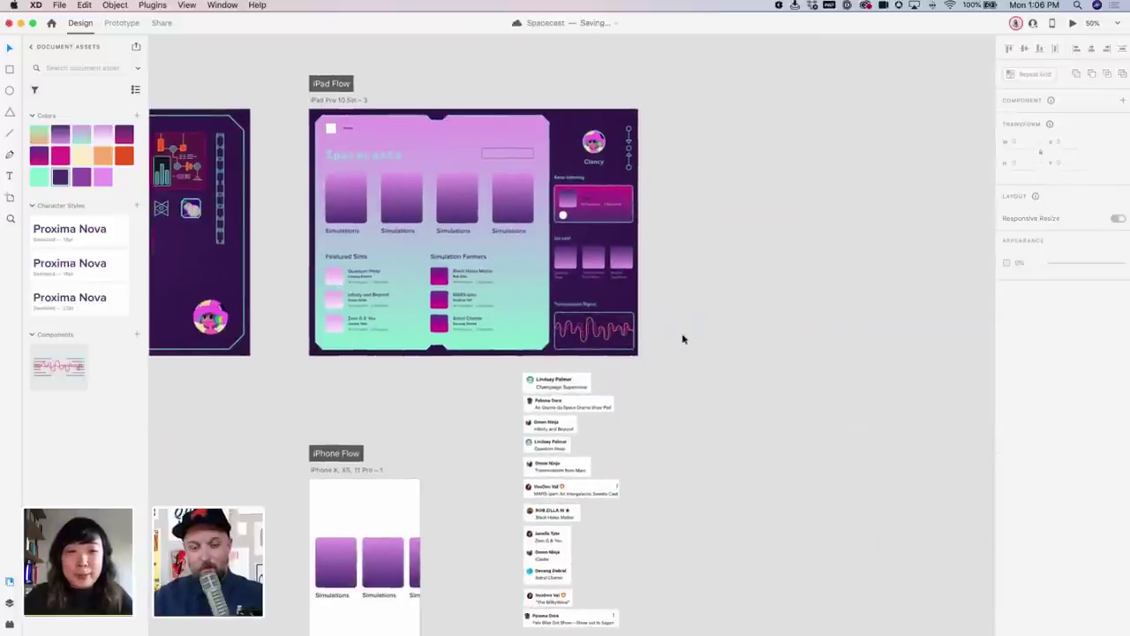
scroll(504, 193, up, 3)
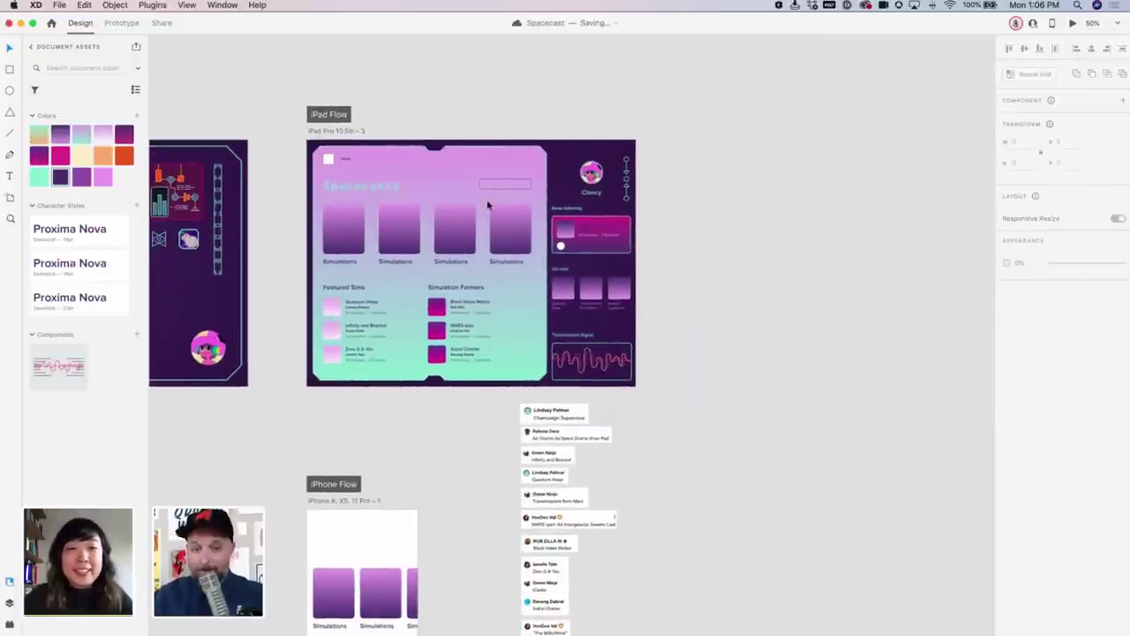
Duplicate the iPad dashboard artboard to the right of the original
click(342, 132)
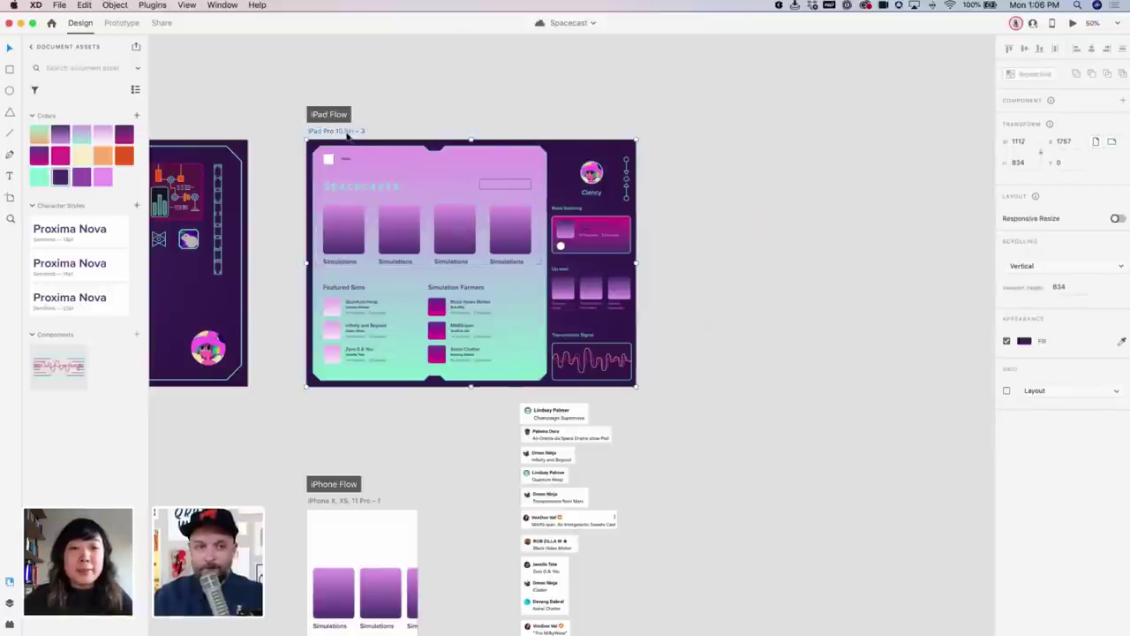
alt+drag(343, 135, 716, 132)
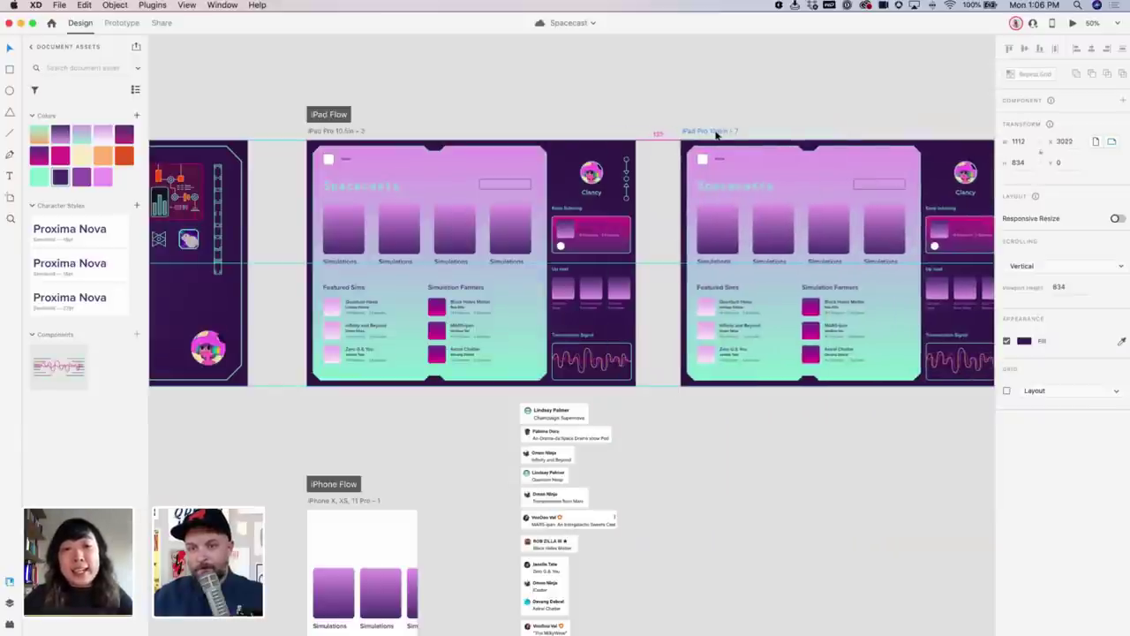
click(763, 117)
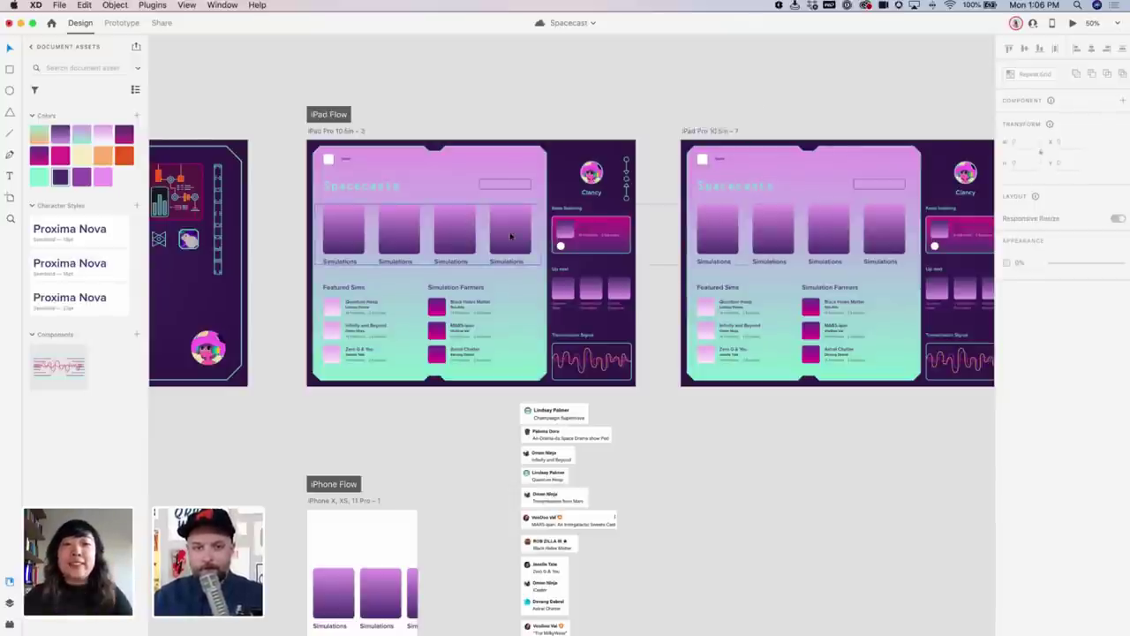
key(super+z)
key(super+z)
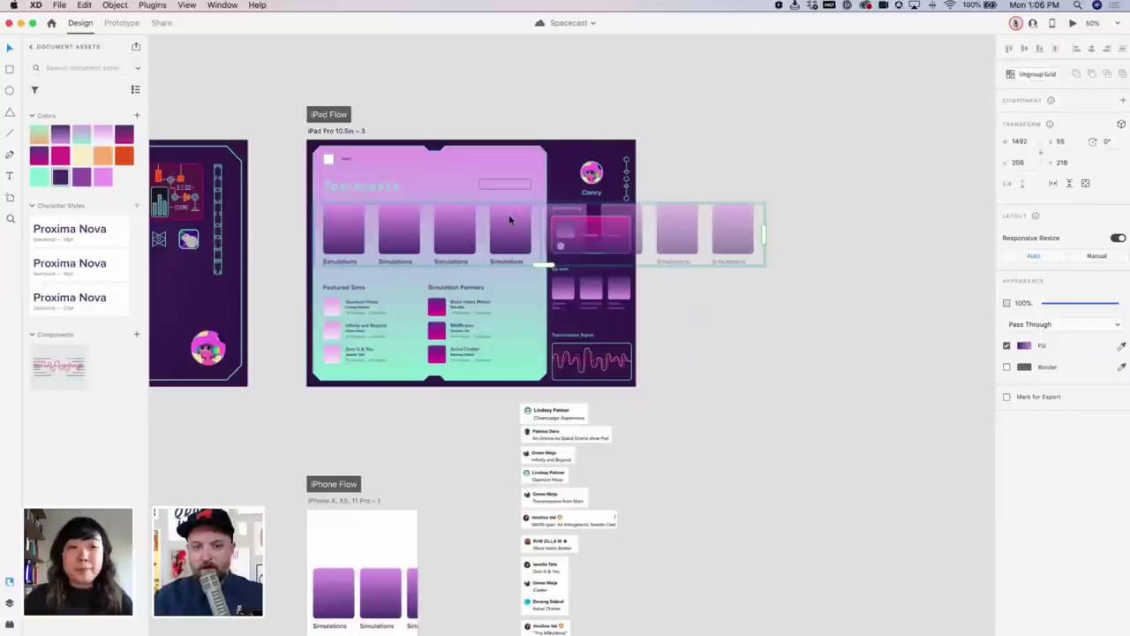
key(super+z)
key(super+z)
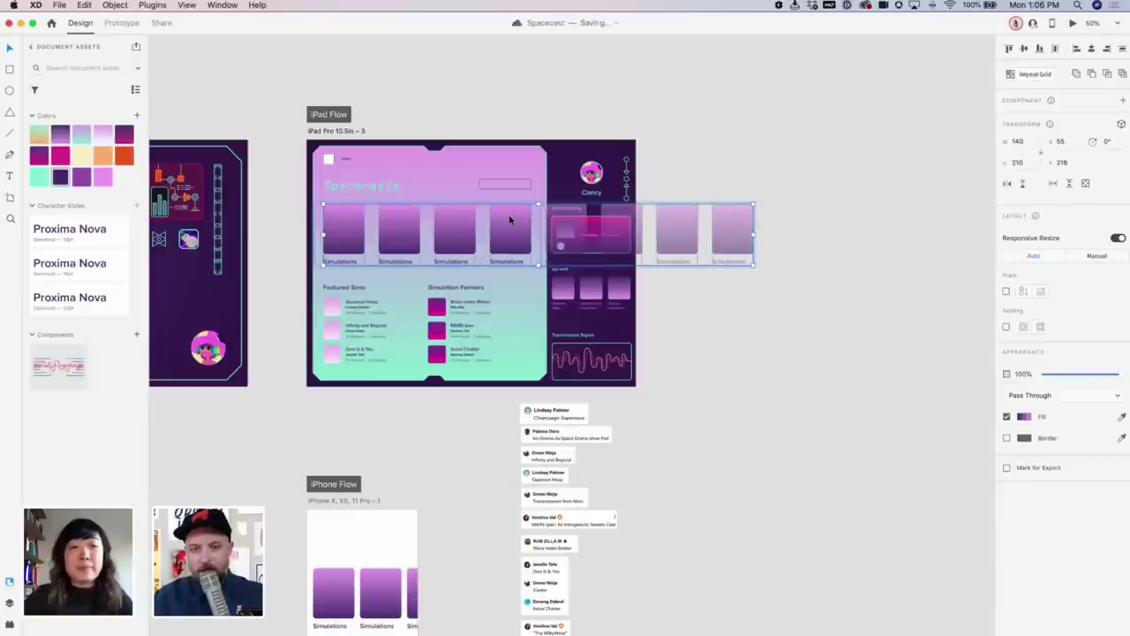
drag(343, 131, 724, 124)
click(844, 109)
drag(844, 109, 739, 118)
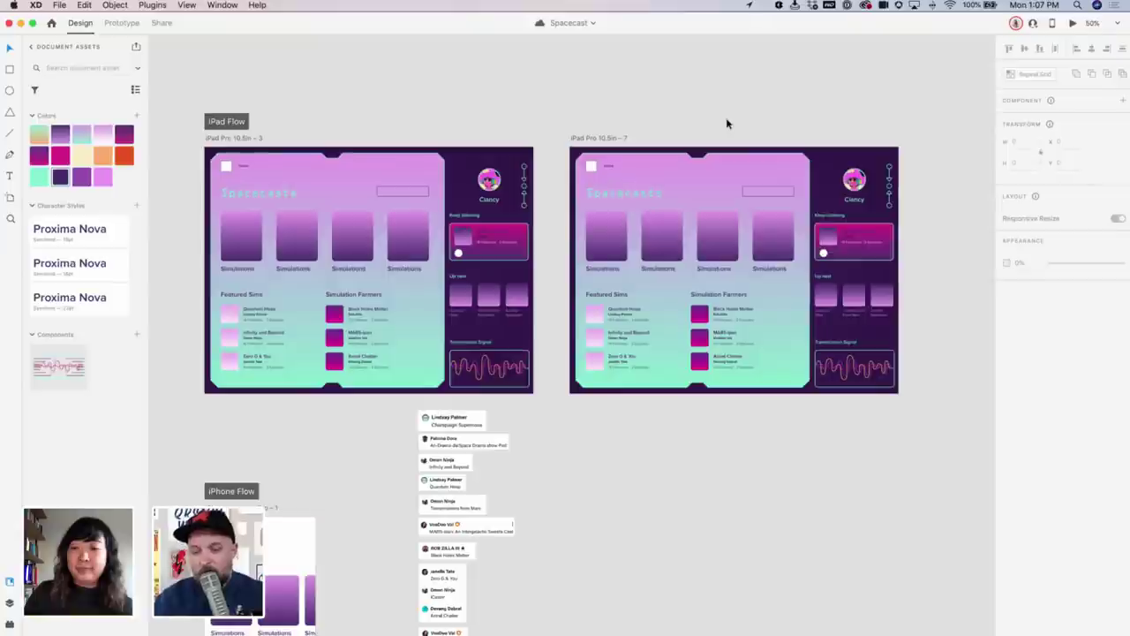
Launch Sparkler from Spotlight by searching 'spark'
key(super+space)
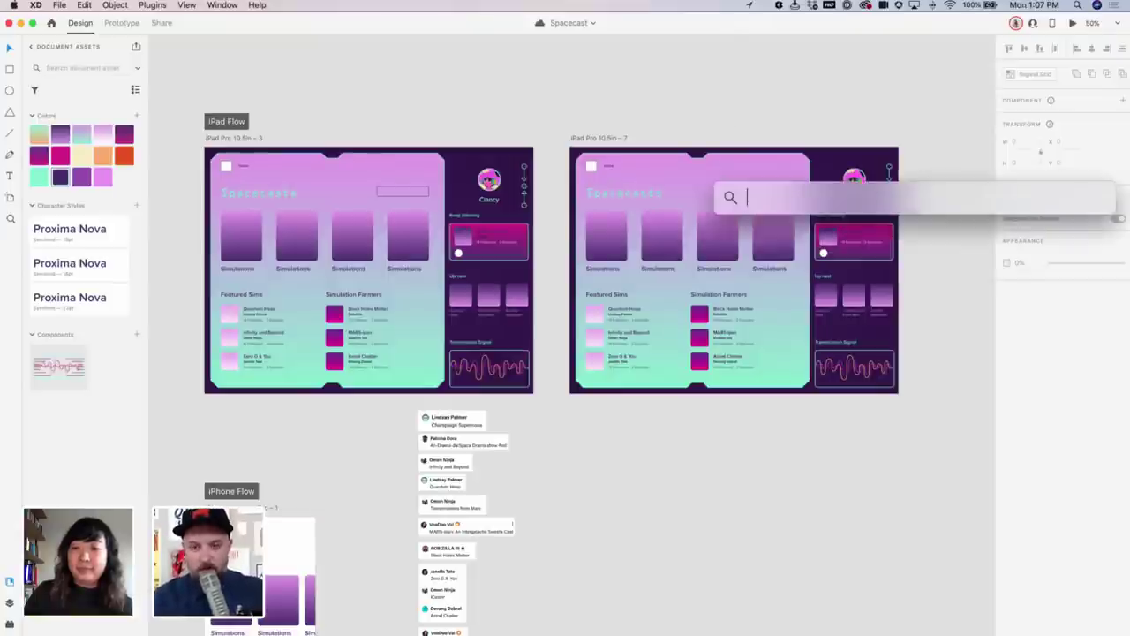
text(spark)
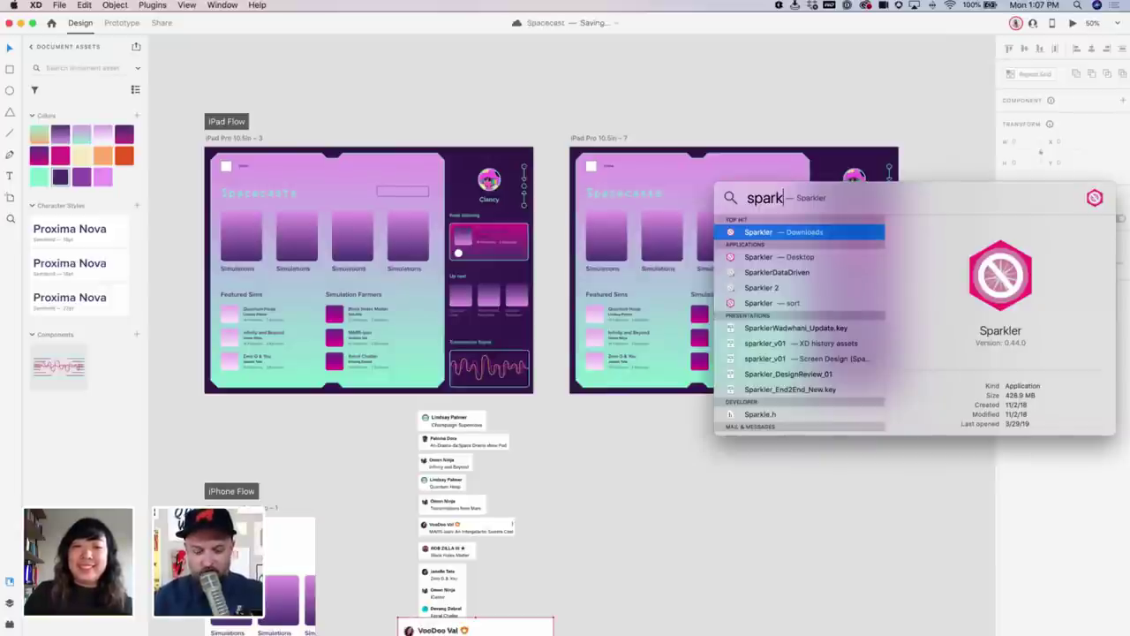
key(Return)
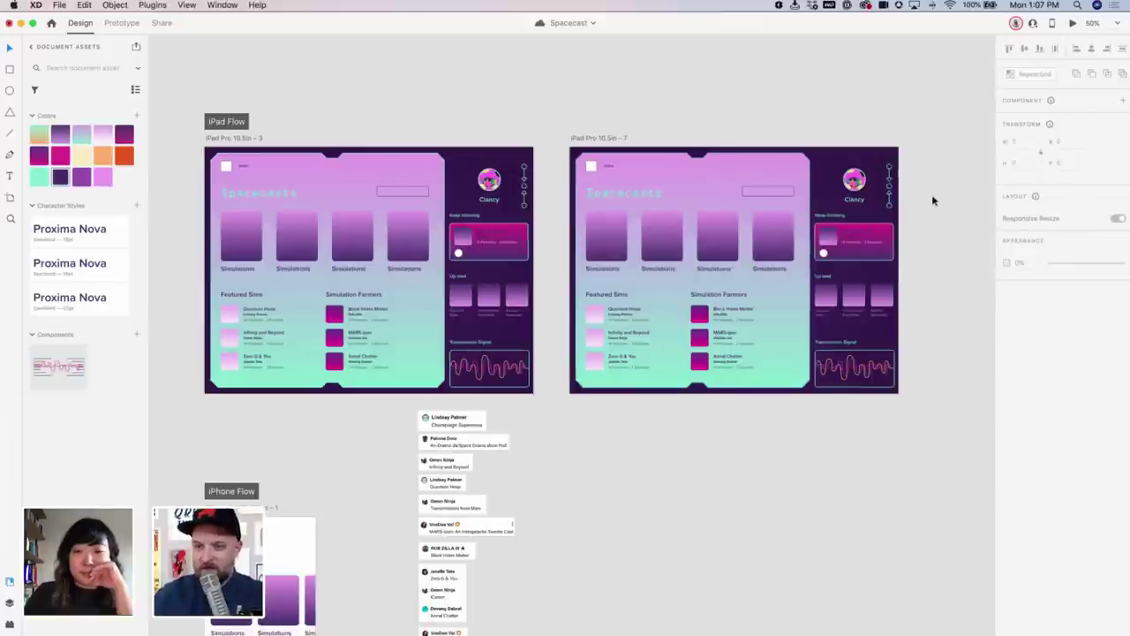
drag(931, 194, 916, 202)
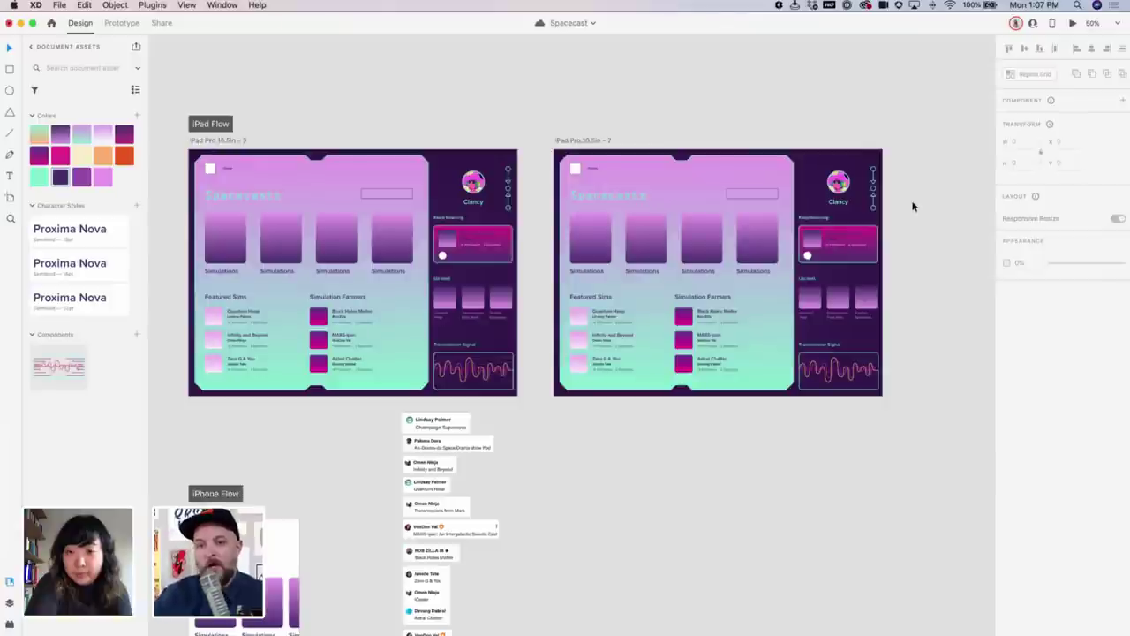
key(super+s)
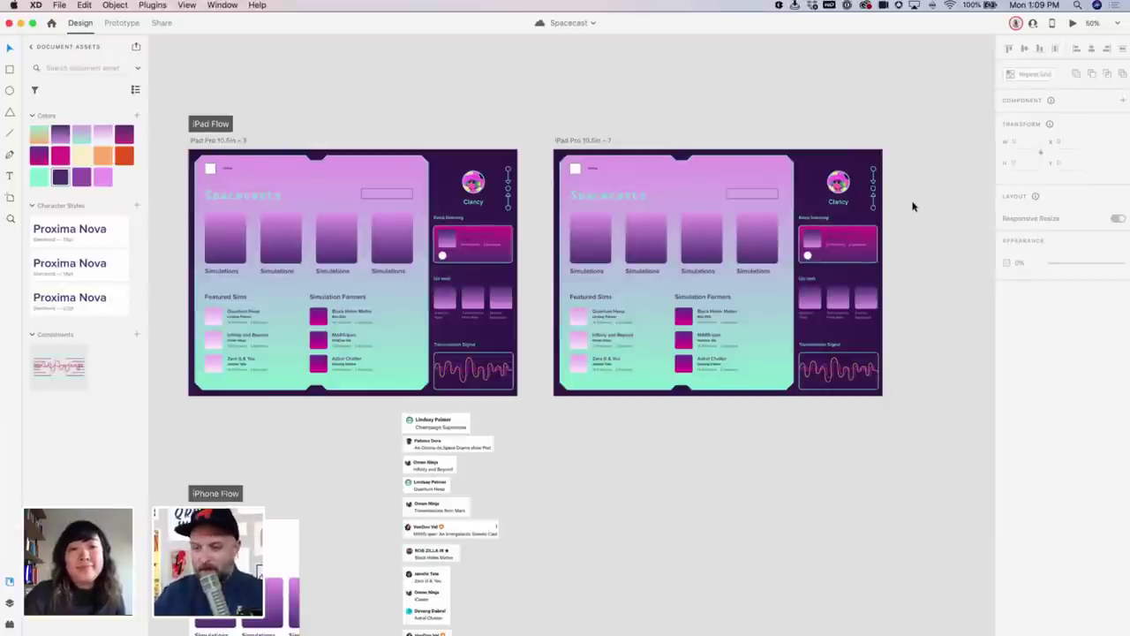
Delete the right iPad artboard, then undo the deletion
scroll(913, 205, up, 5)
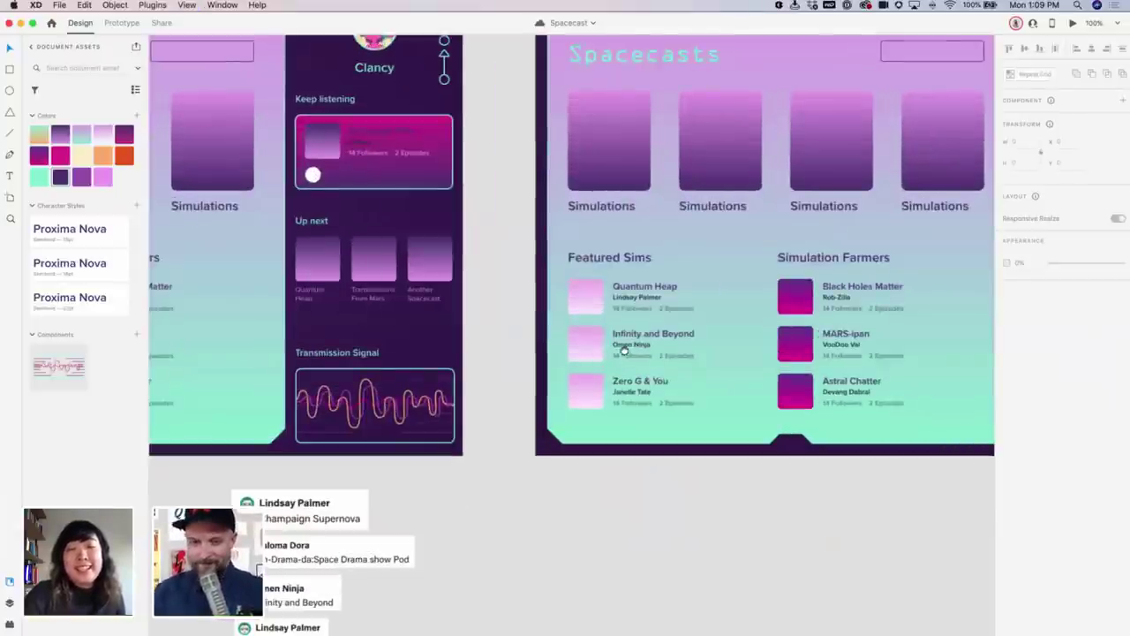
scroll(551, 309, left, 2)
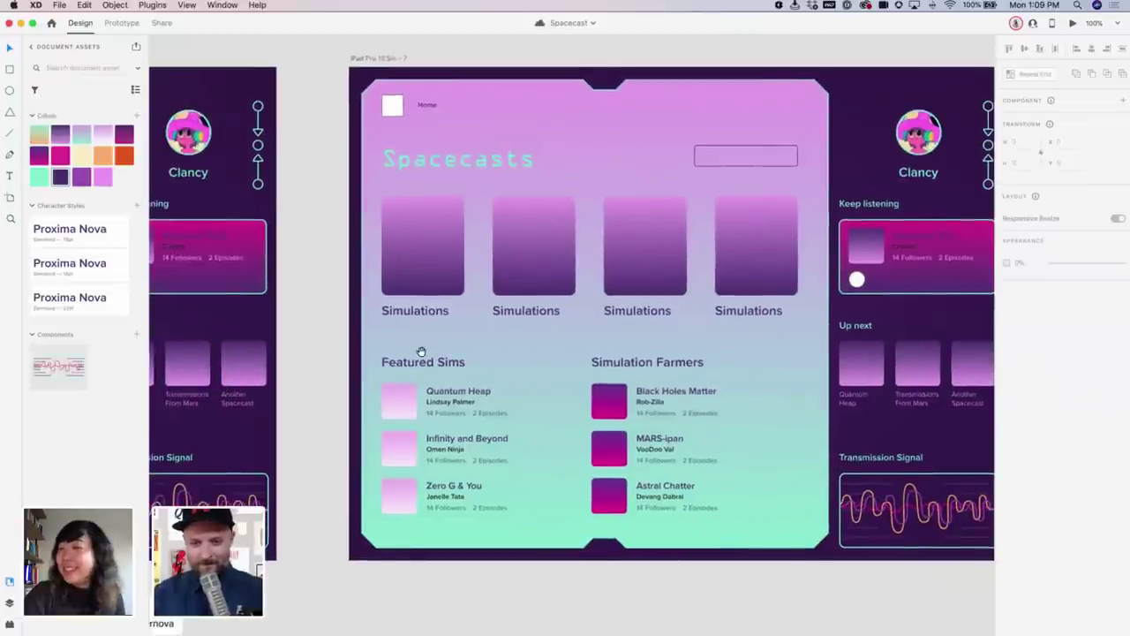
scroll(422, 354, right, 6)
scroll(676, 374, down, 3)
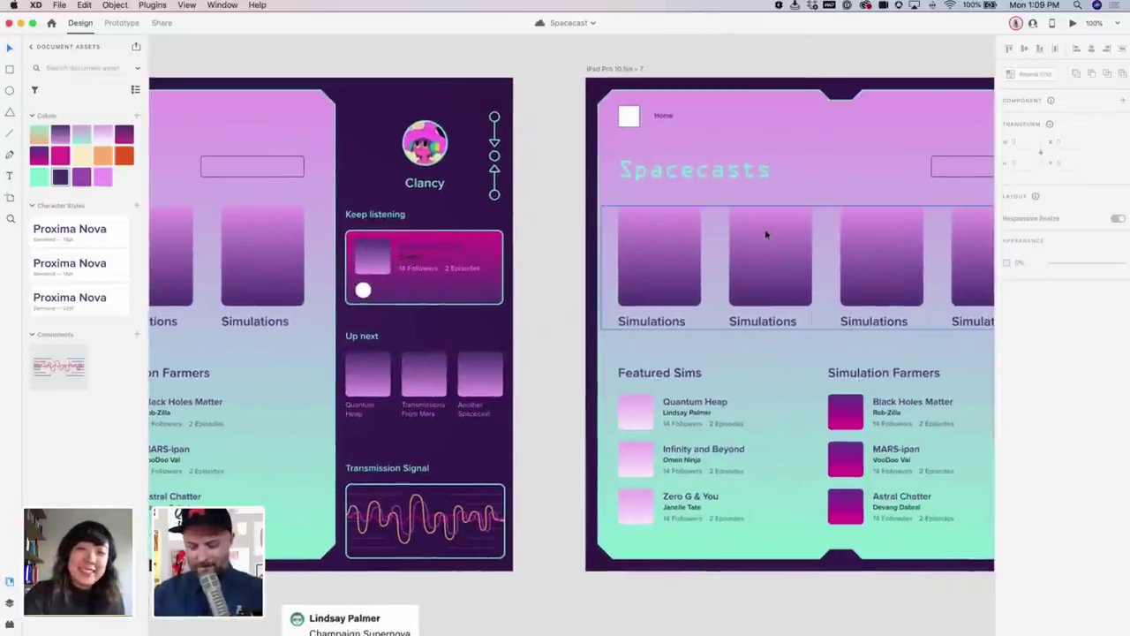
scroll(589, 190, down, 3)
click(591, 196)
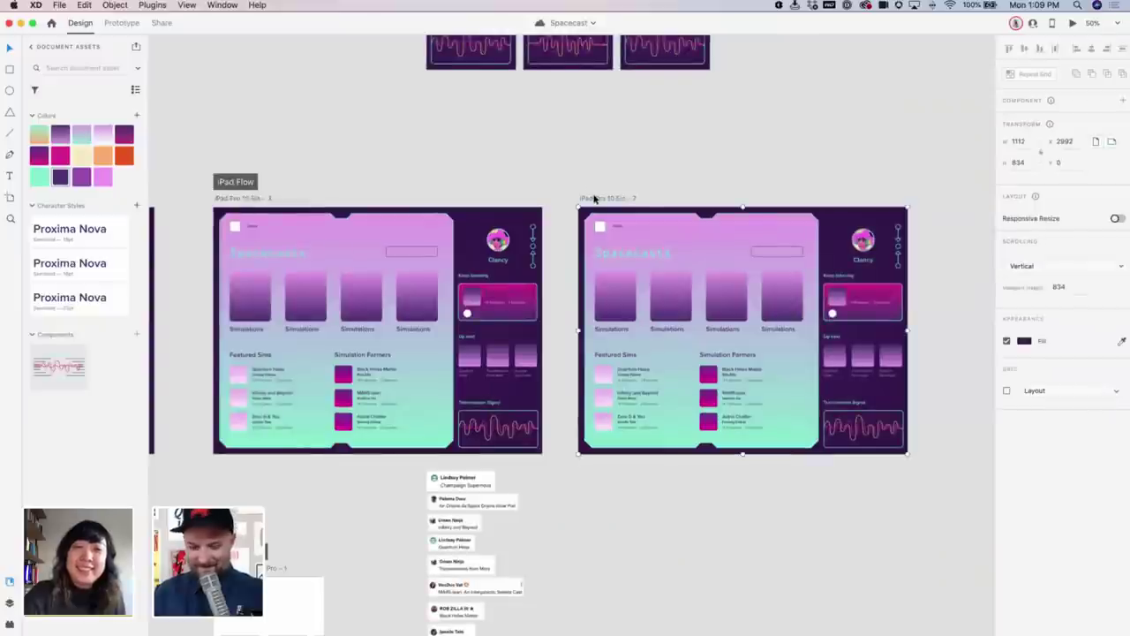
key(Delete)
scroll(617, 181, left, 4)
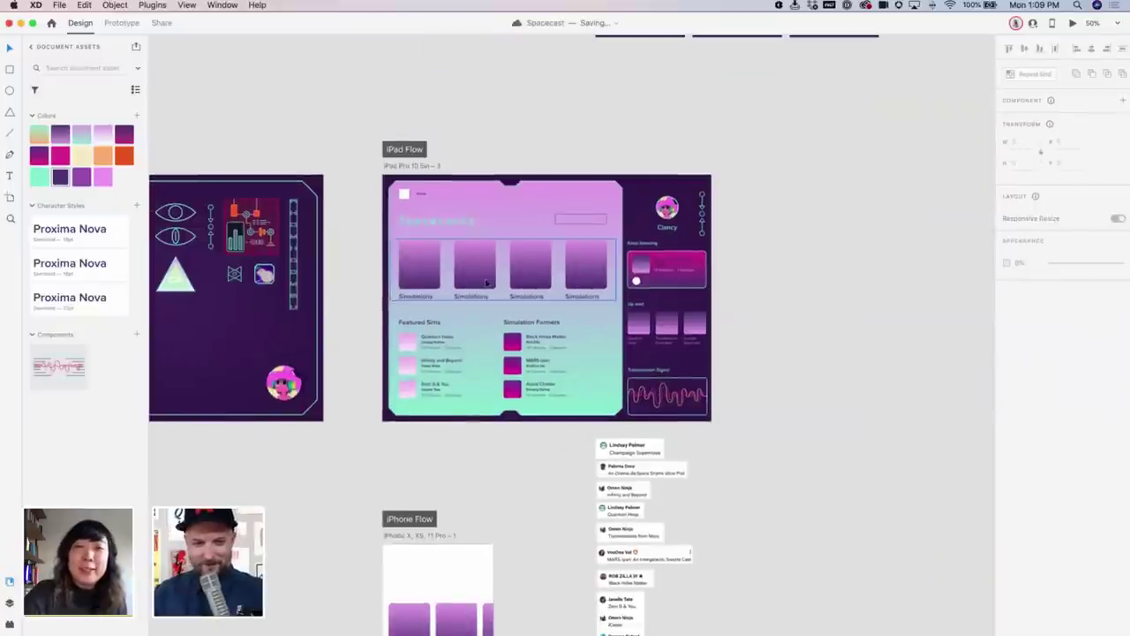
key(super+z)
key(super+z)
key(super+z)
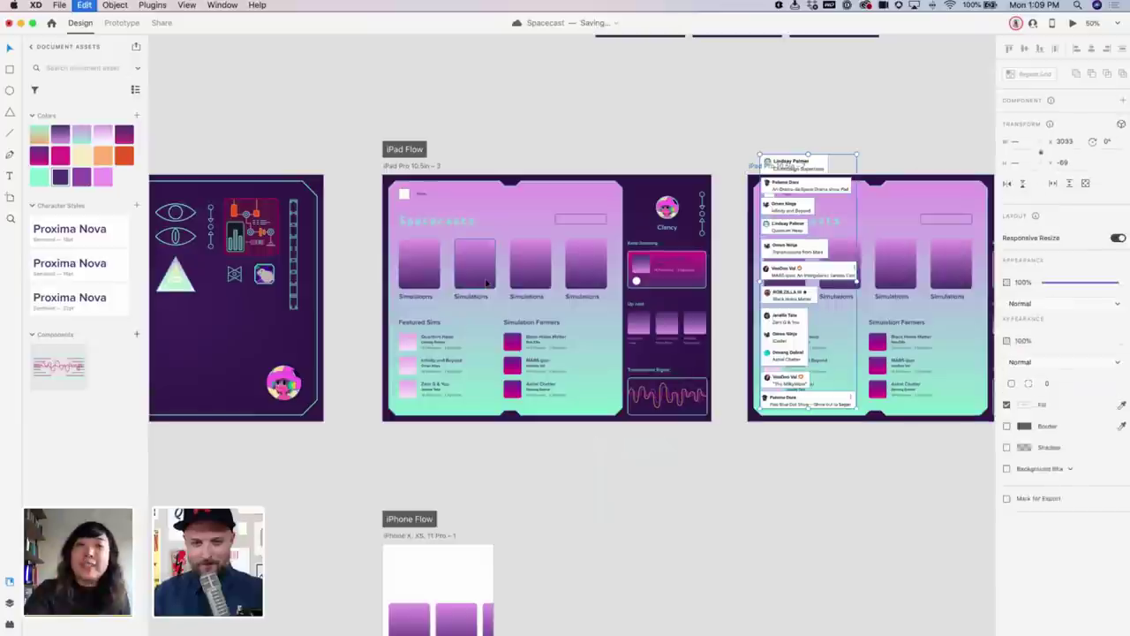
key(super+z)
key(super+z)
key(super+z)
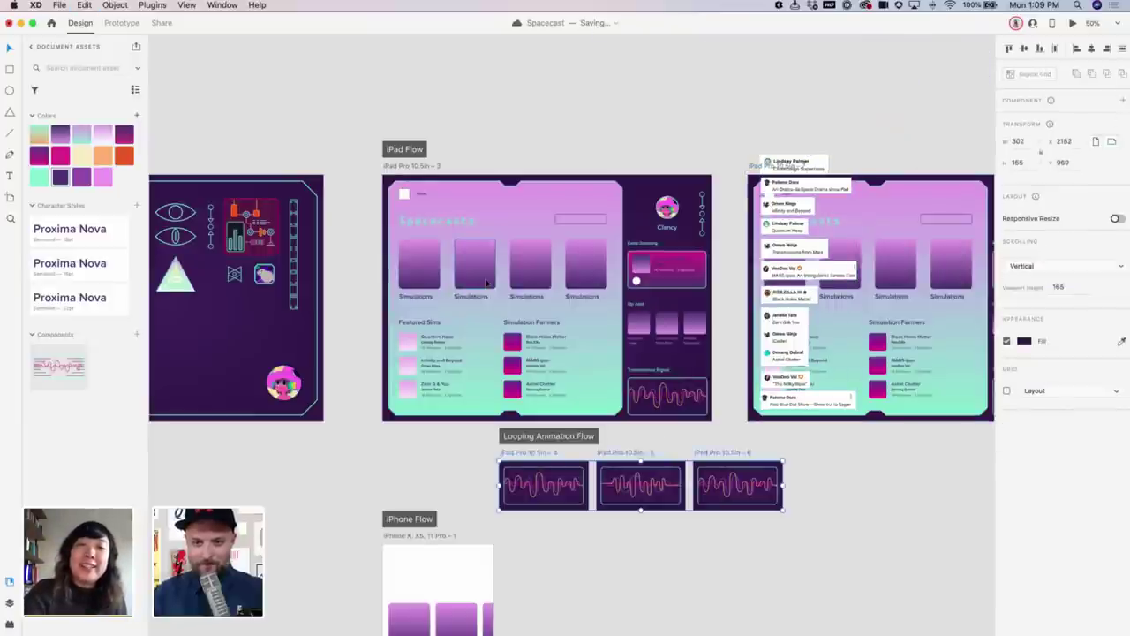
Remove the Looping Animation Flow start and cut-and-paste the three waveform artboards to the top
key(super+z)
key(super+x)
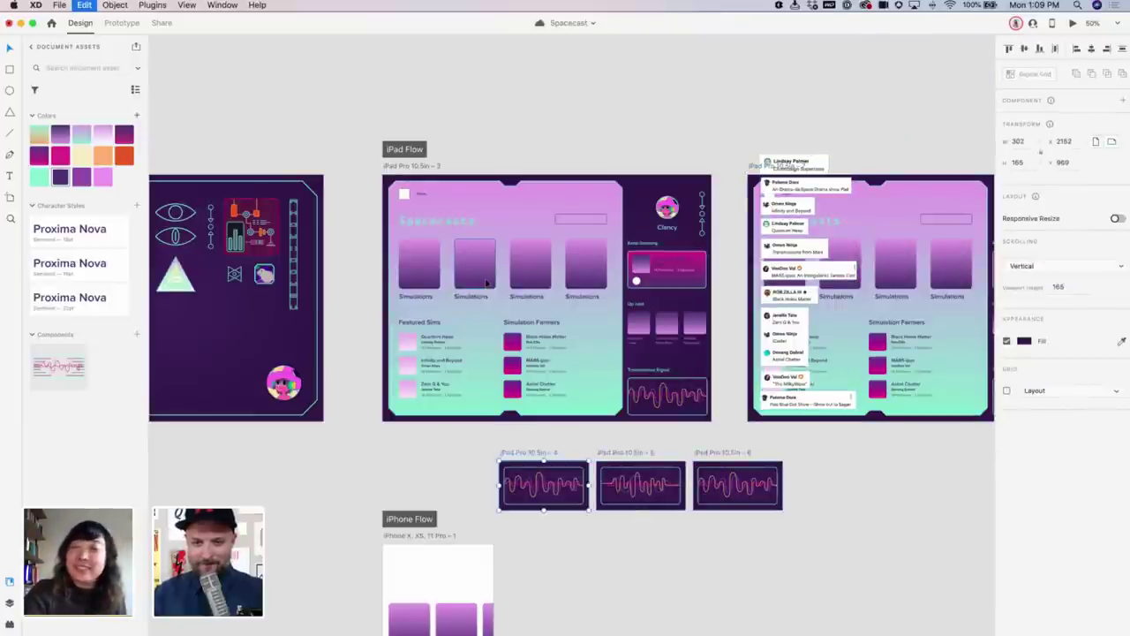
key(super+v)
key(super+v)
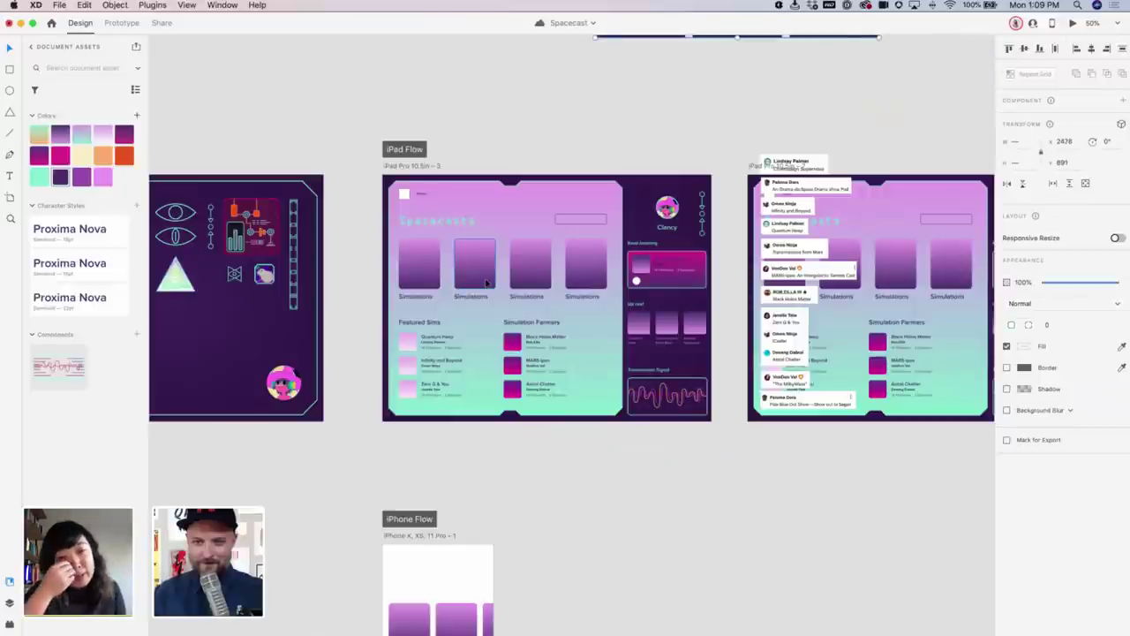
Delete the duplicate iPad artboard and trim the Simulations repeat grid to one card
click(486, 283)
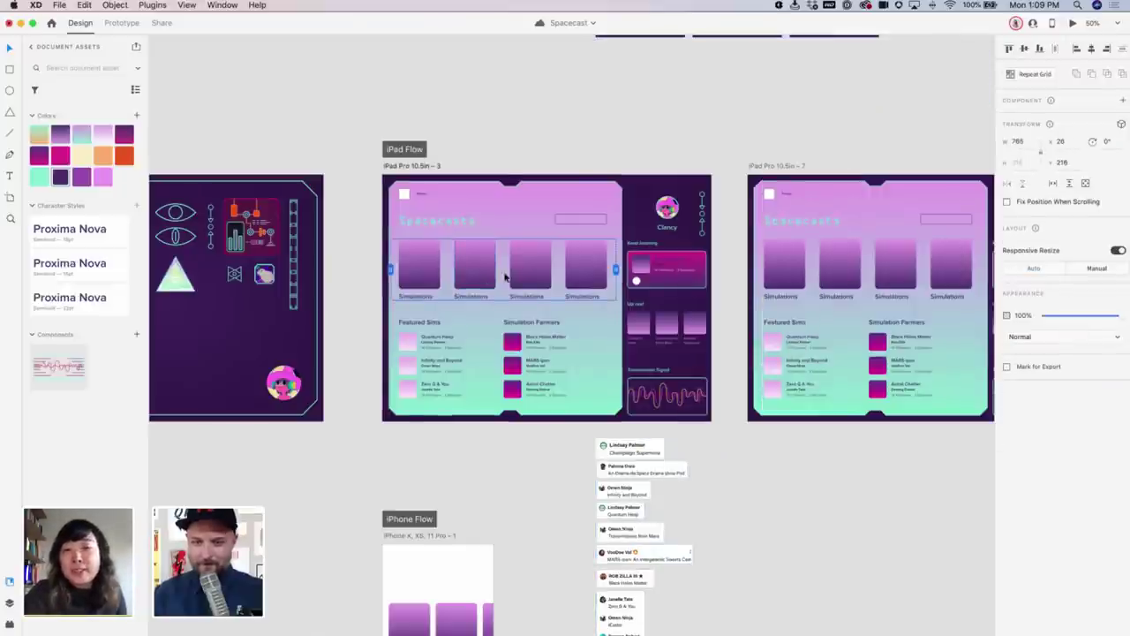
key(Delete)
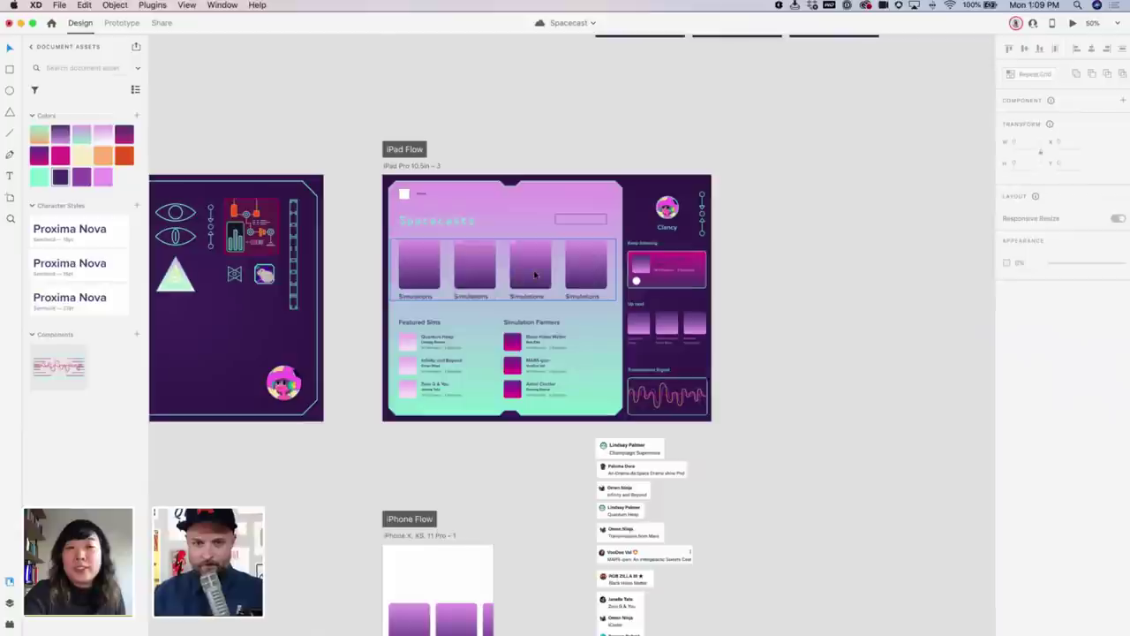
double_click(534, 275)
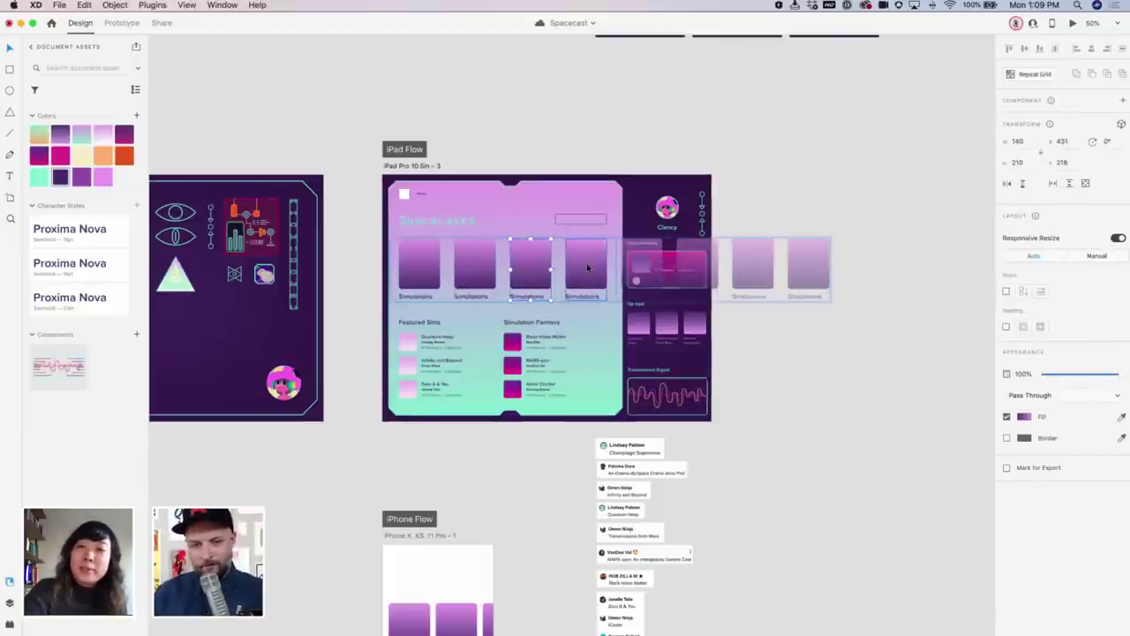
key(Escape)
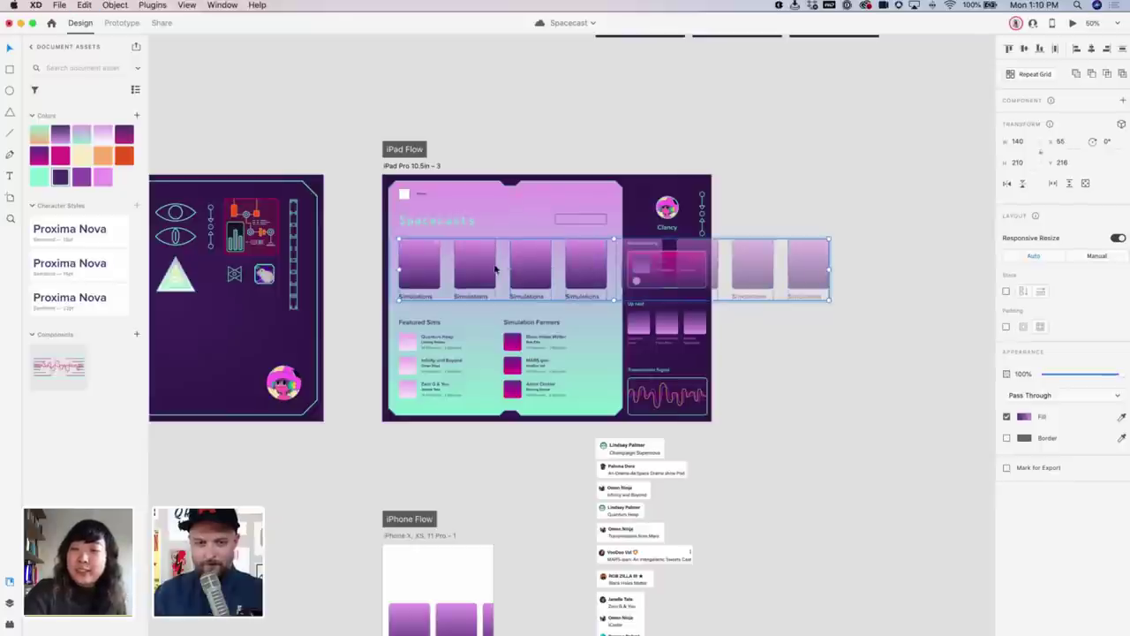
double_click(411, 264)
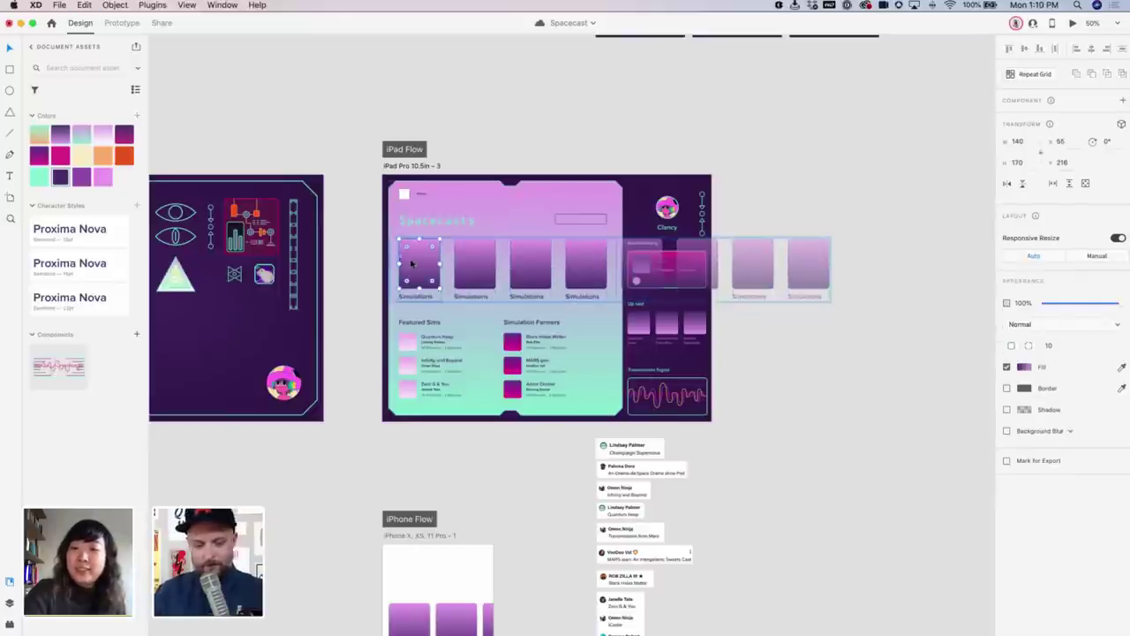
key(Escape)
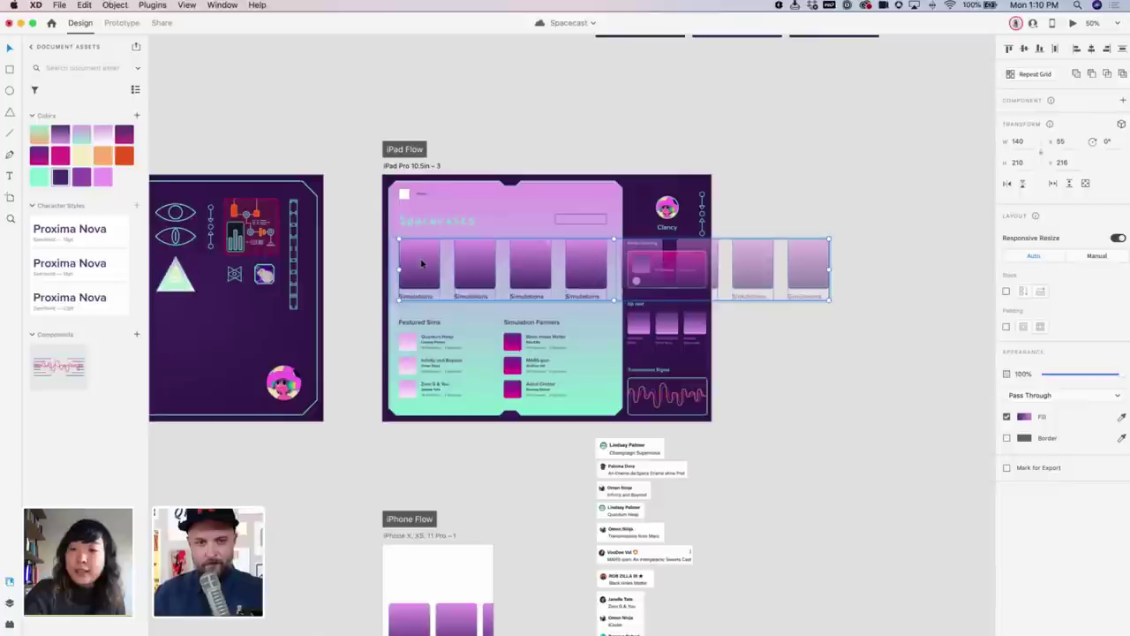
click(432, 263)
key(ctrl+z)
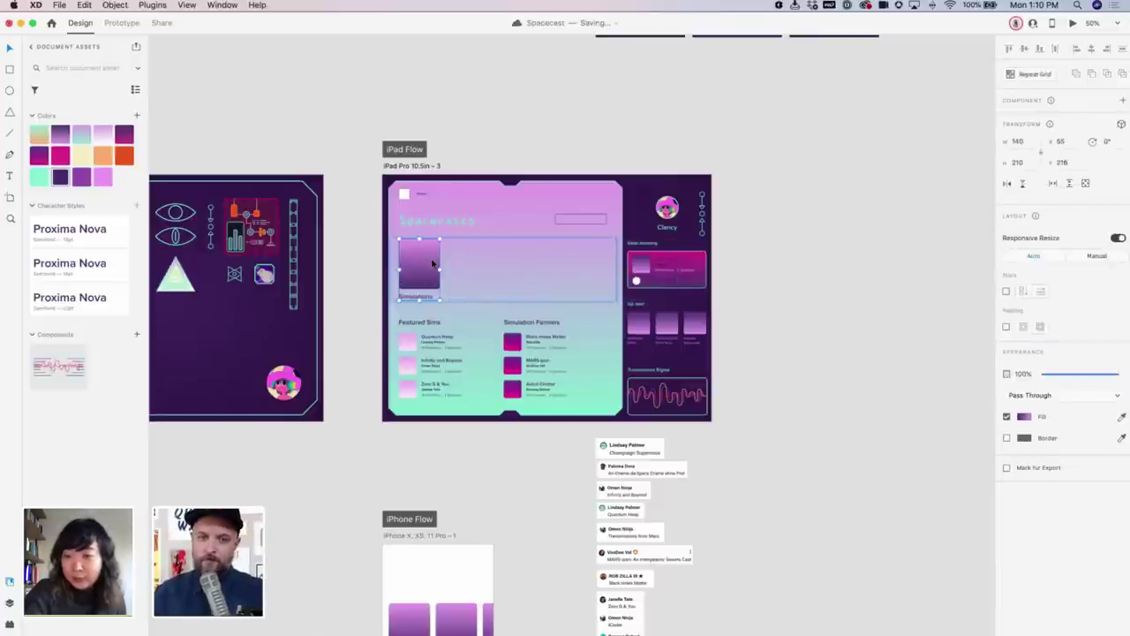
Turn the card into a repeat grid with Cmd+R, then undo it
scroll(803, 398, up, 5)
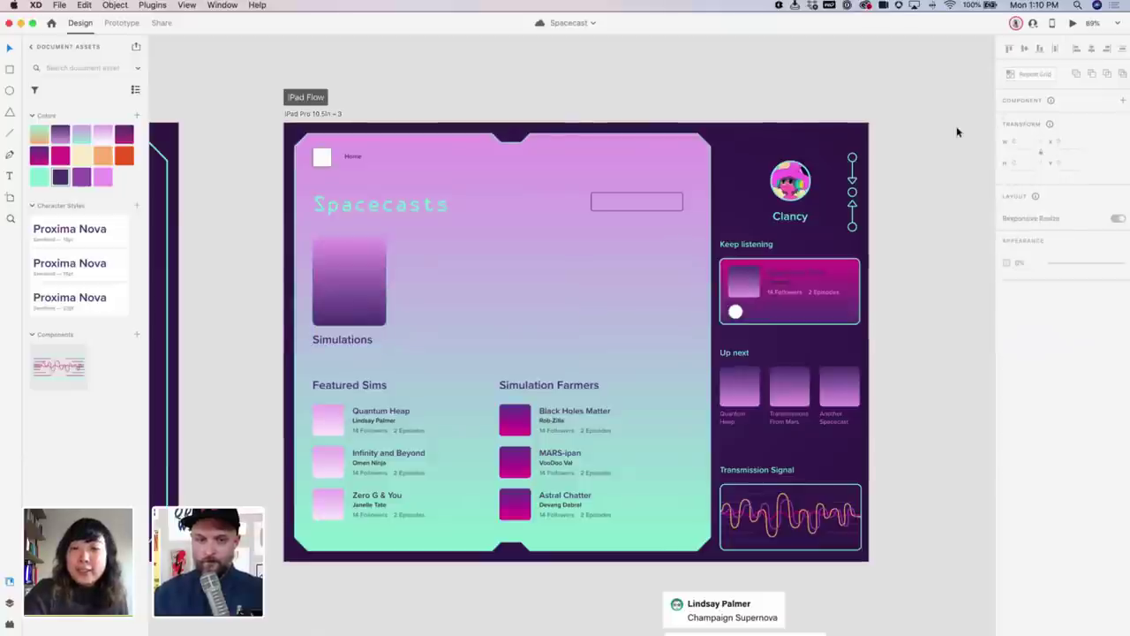
double_click(347, 276)
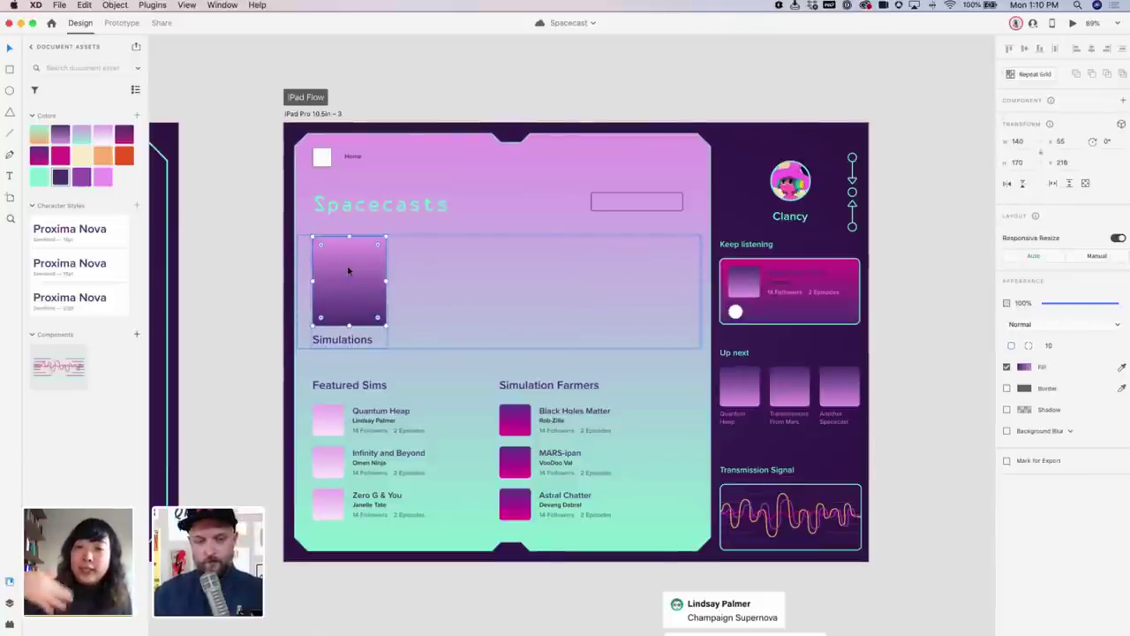
key(super+r)
key(super+z)
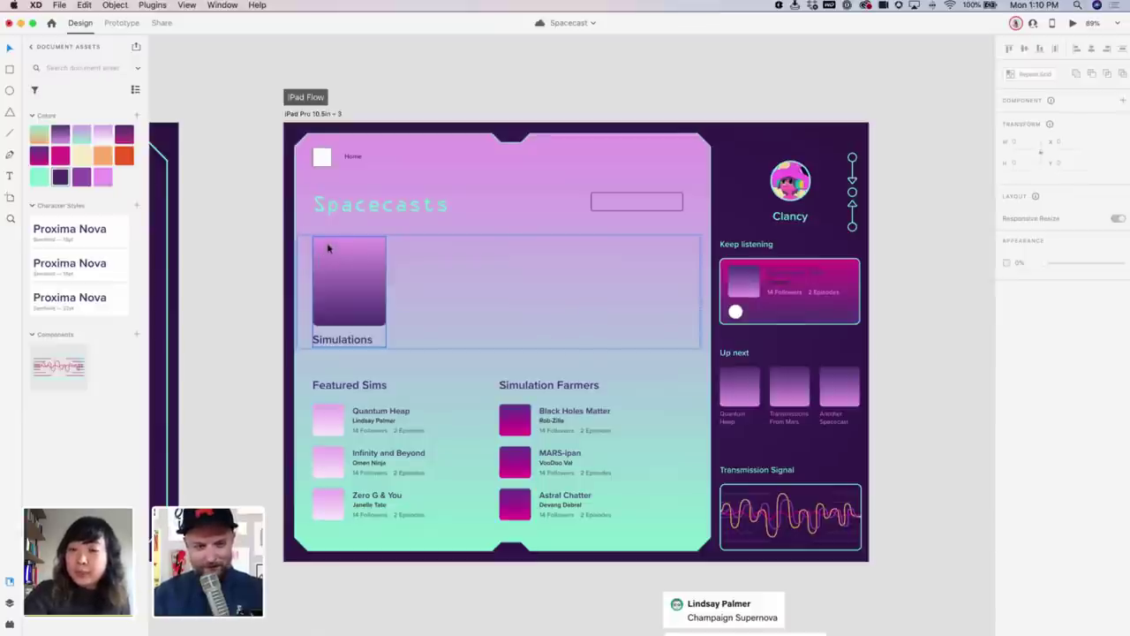
Move the card's gradient rectangle up-left and enlarge it to 172 × 238, covering the caption
click(311, 235)
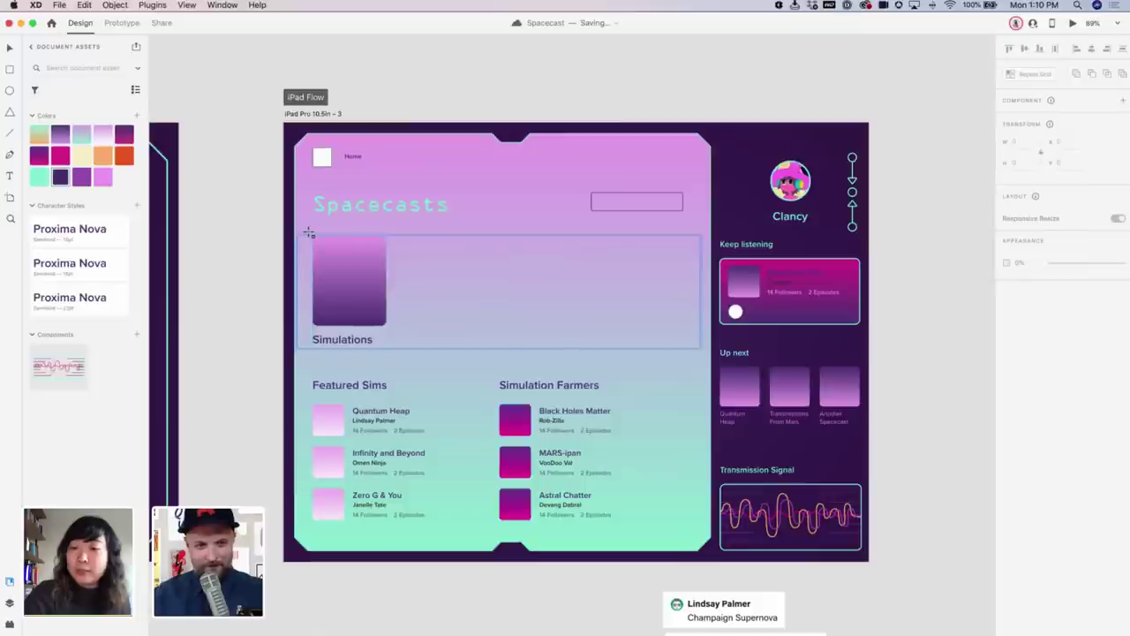
double_click(313, 238)
click(324, 247)
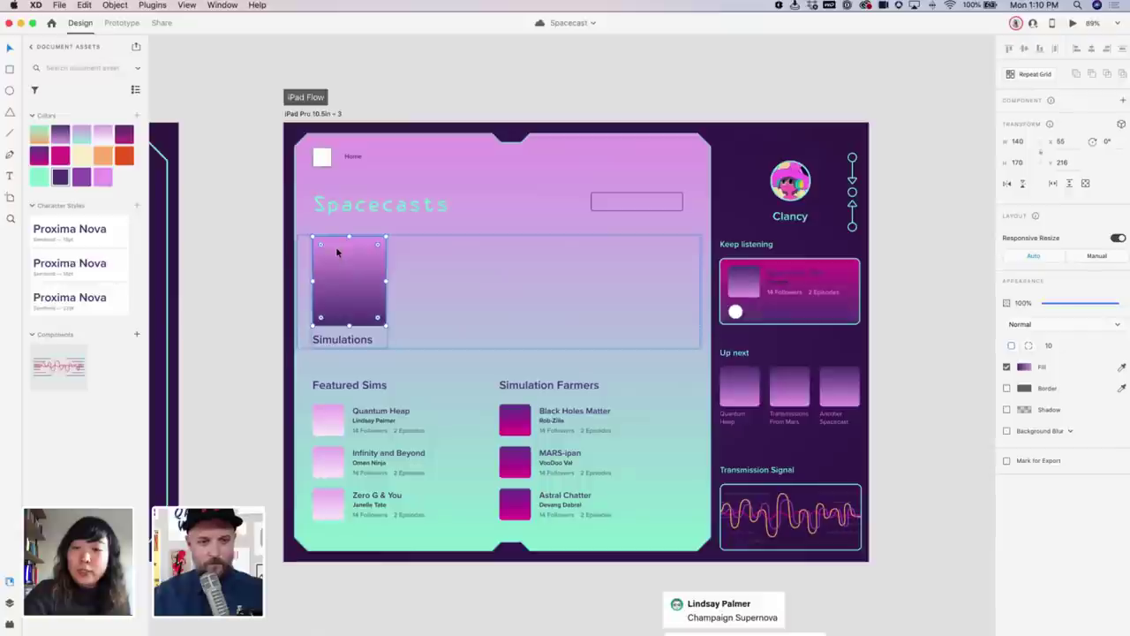
drag(332, 247, 328, 239)
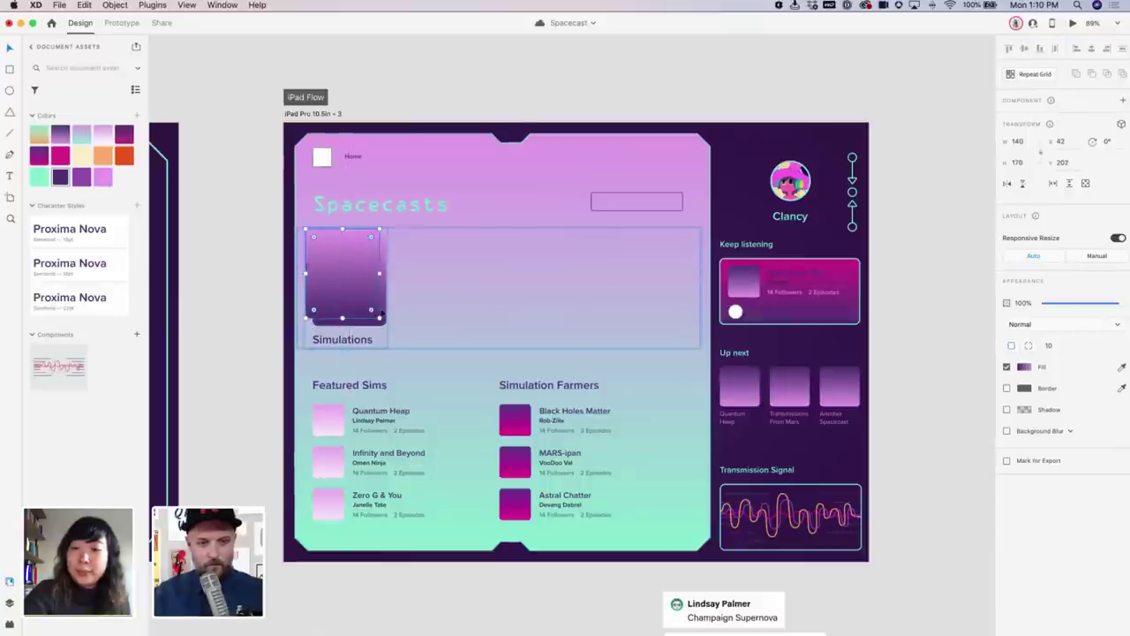
drag(387, 347, 396, 355)
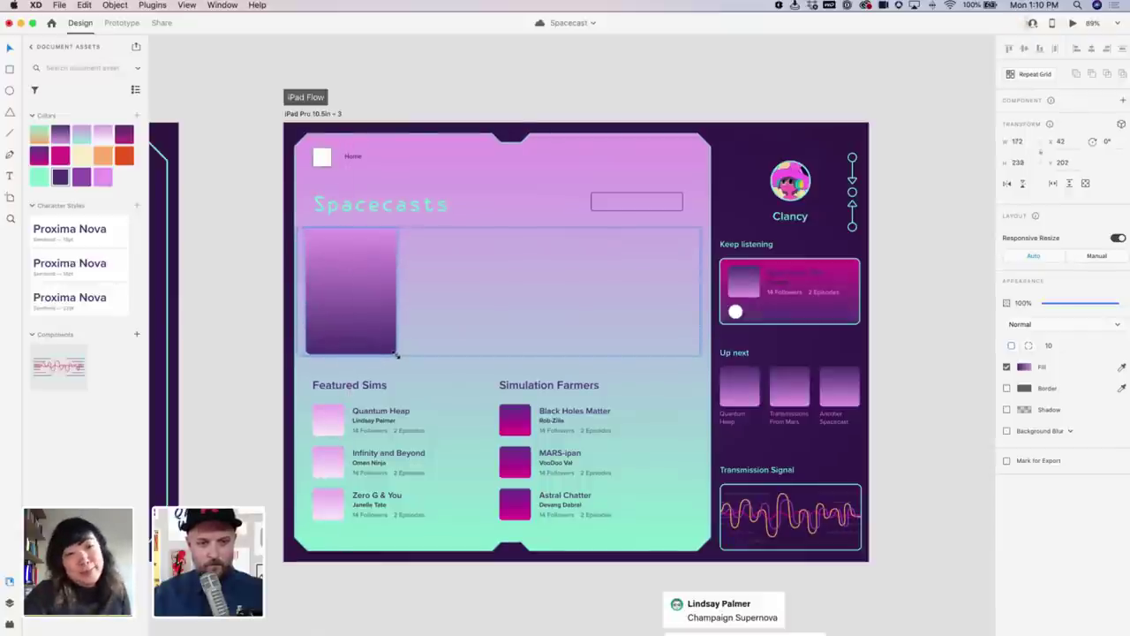
Give the backing rectangle a size-2 mint border and a light pink fill
right_click(43, 174)
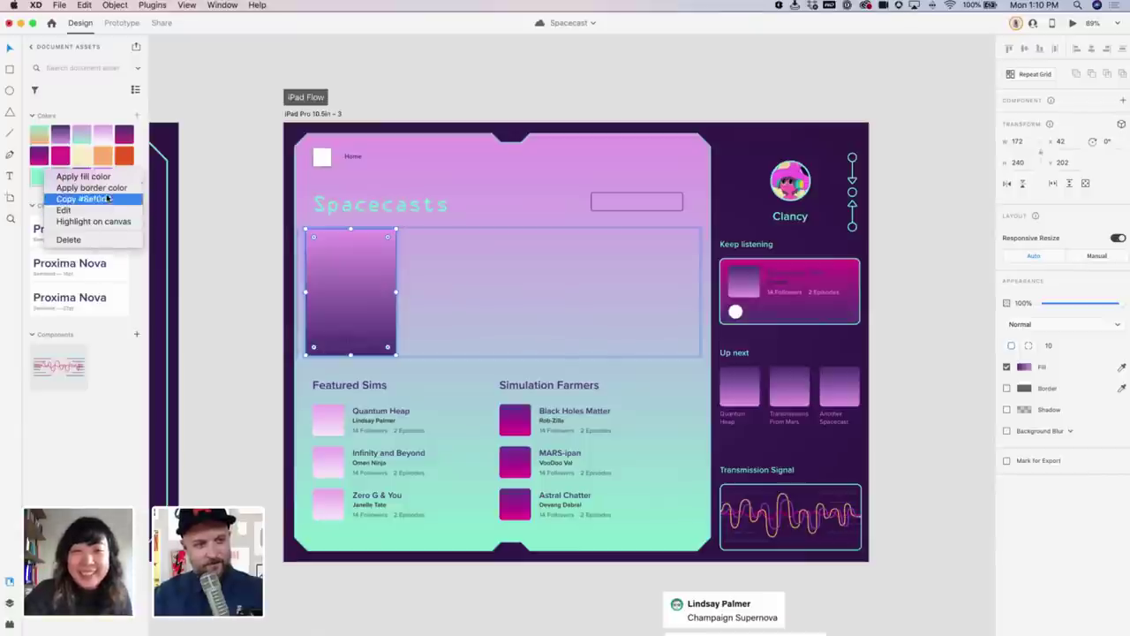
click(79, 189)
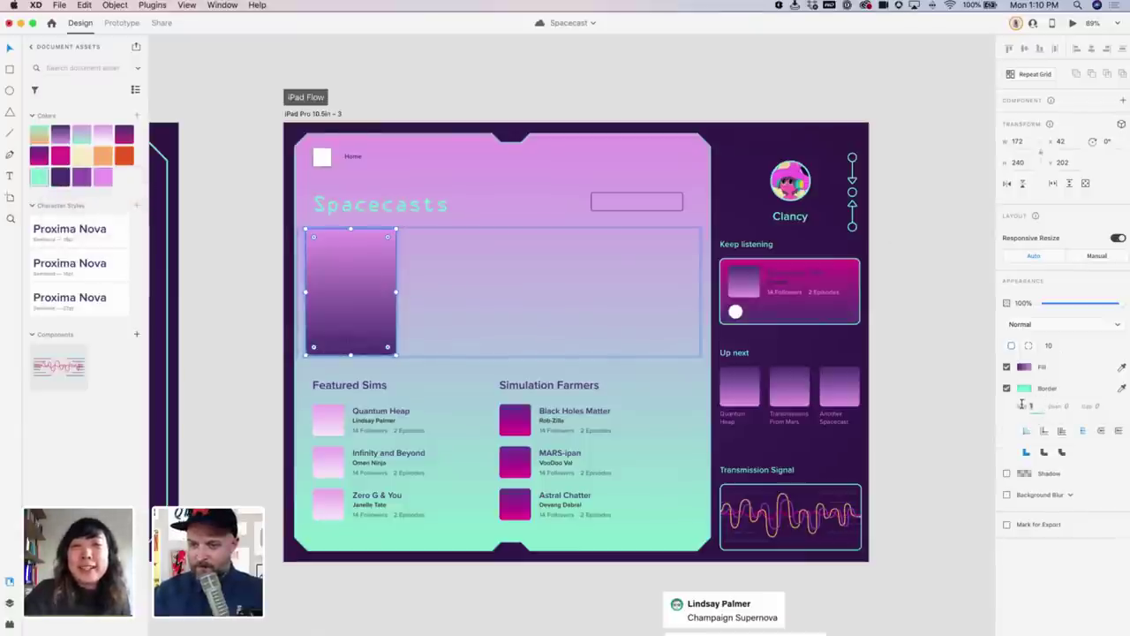
drag(1023, 406, 1022, 402)
click(1007, 366)
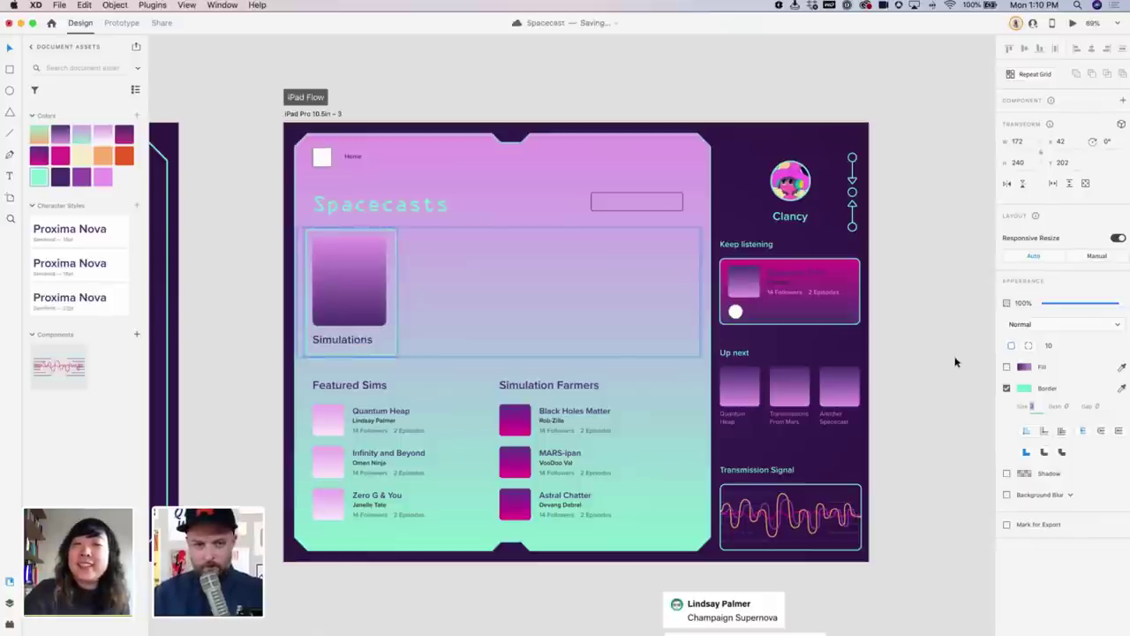
click(1006, 366)
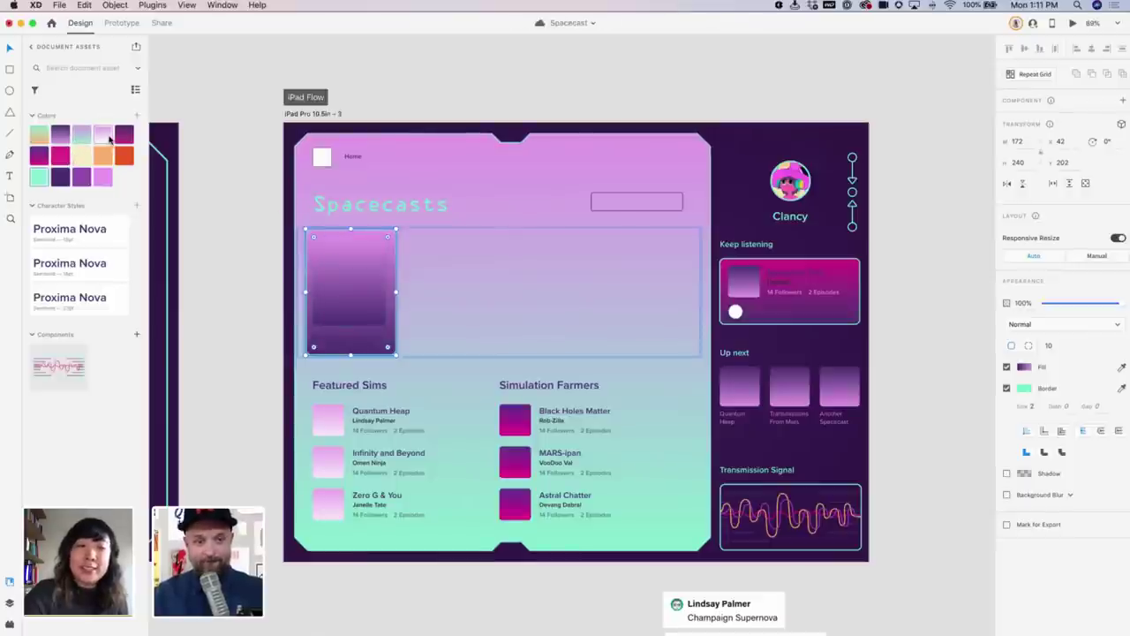
click(107, 137)
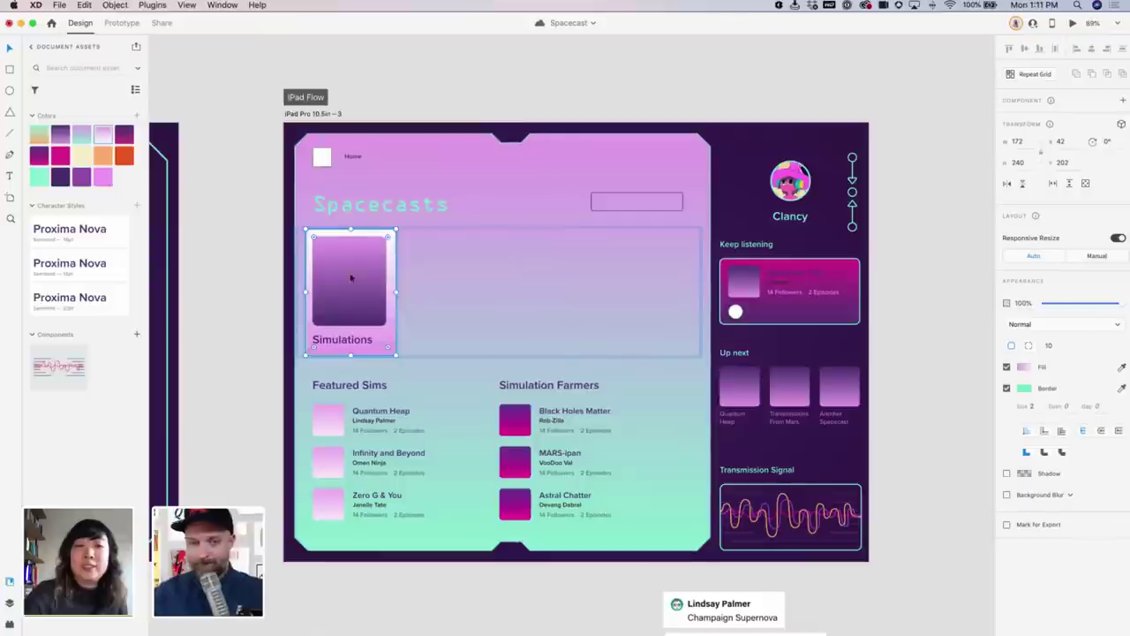
Fine-tune the backing rectangle's size and position, then make the Simulations card a component
drag(394, 291, 393, 291)
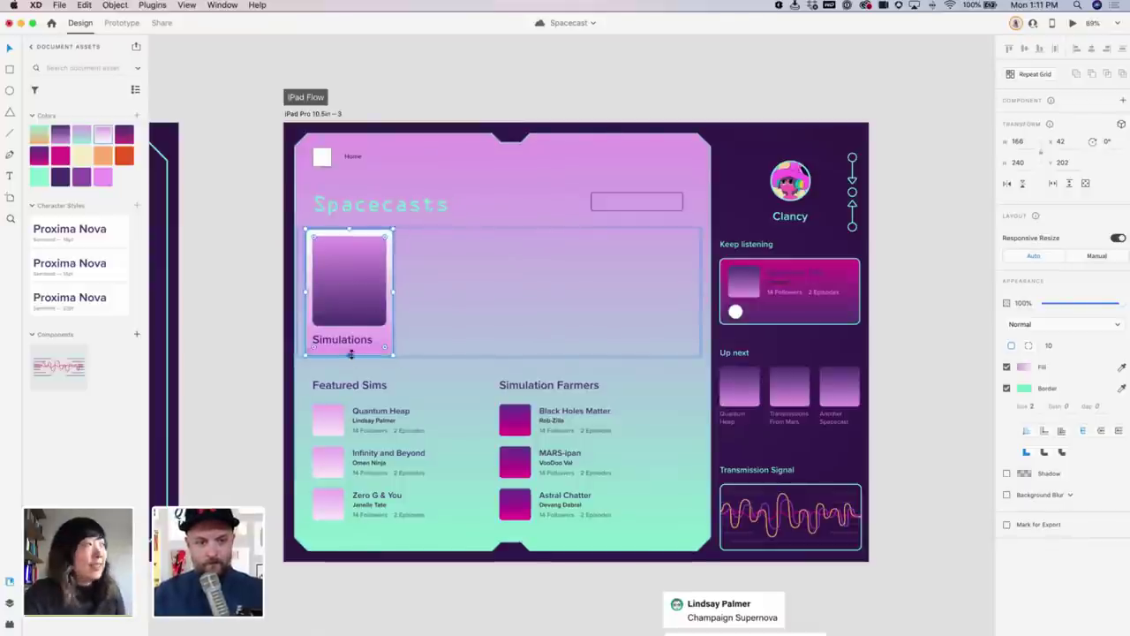
drag(351, 356, 349, 352)
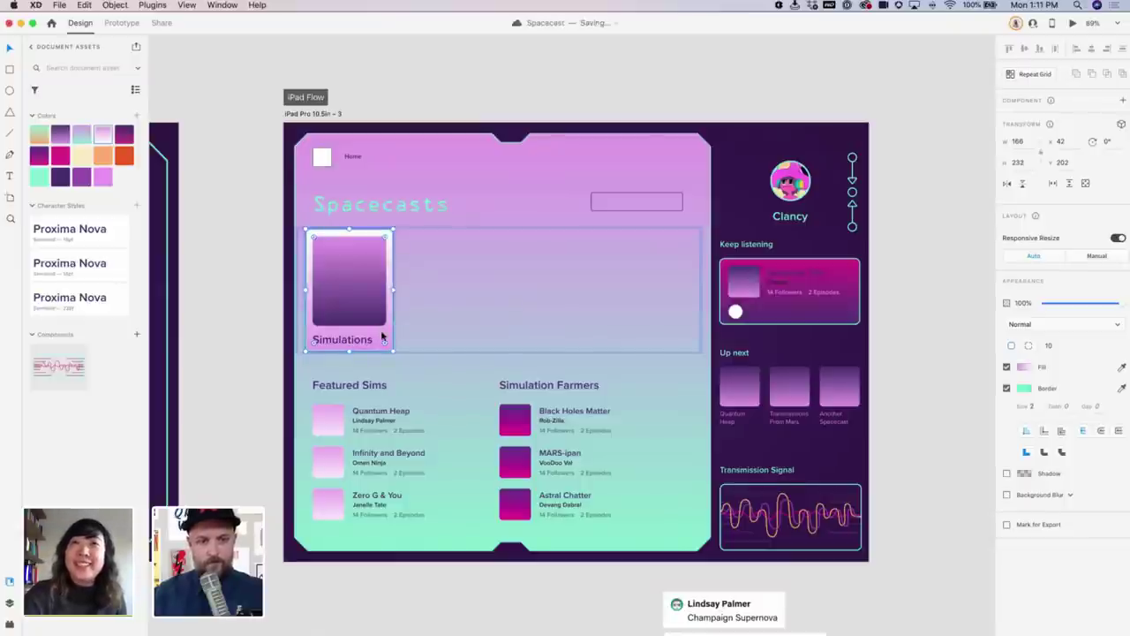
click(381, 336)
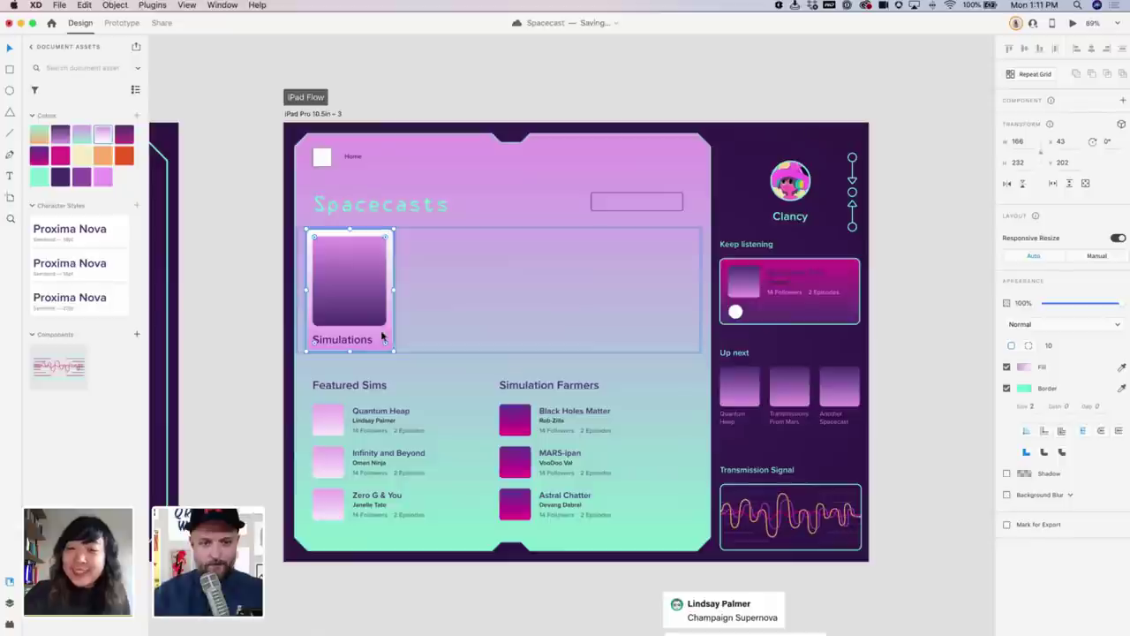
key(Escape)
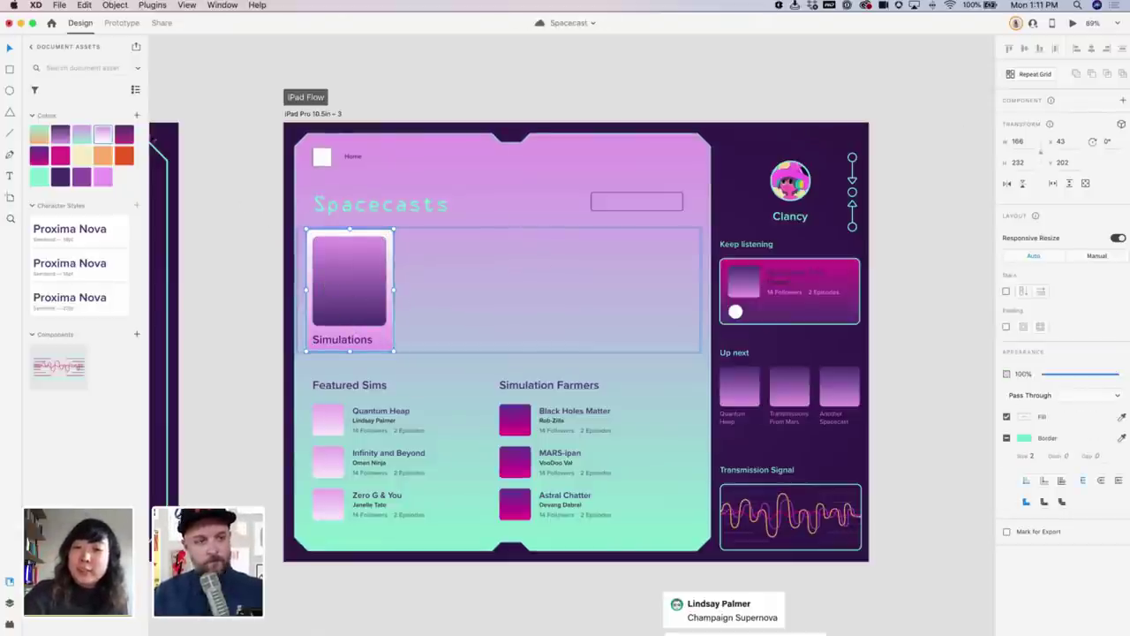
key(super+k)
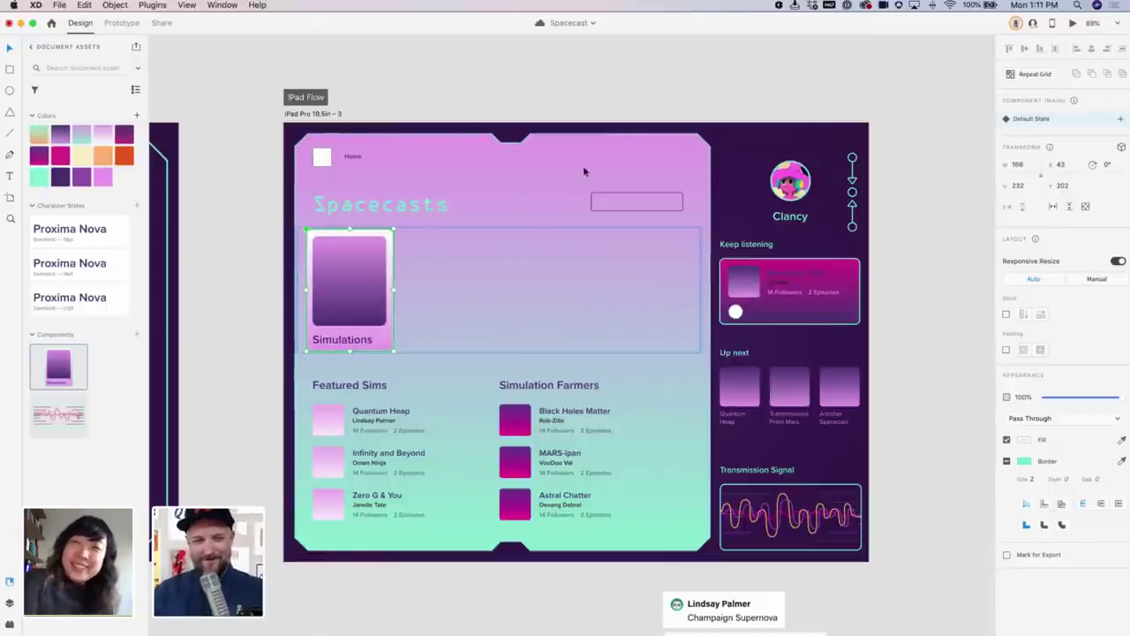
Undo the component and fade the backing rectangle to 9% opacity
key(super+shift+g)
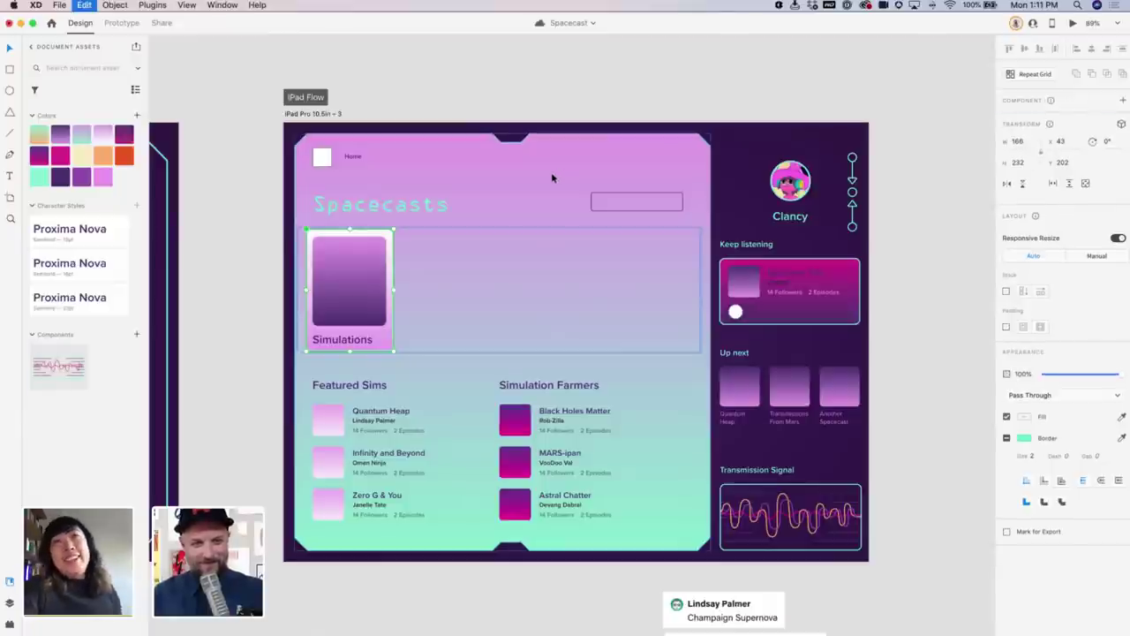
scroll(395, 289, right, 1)
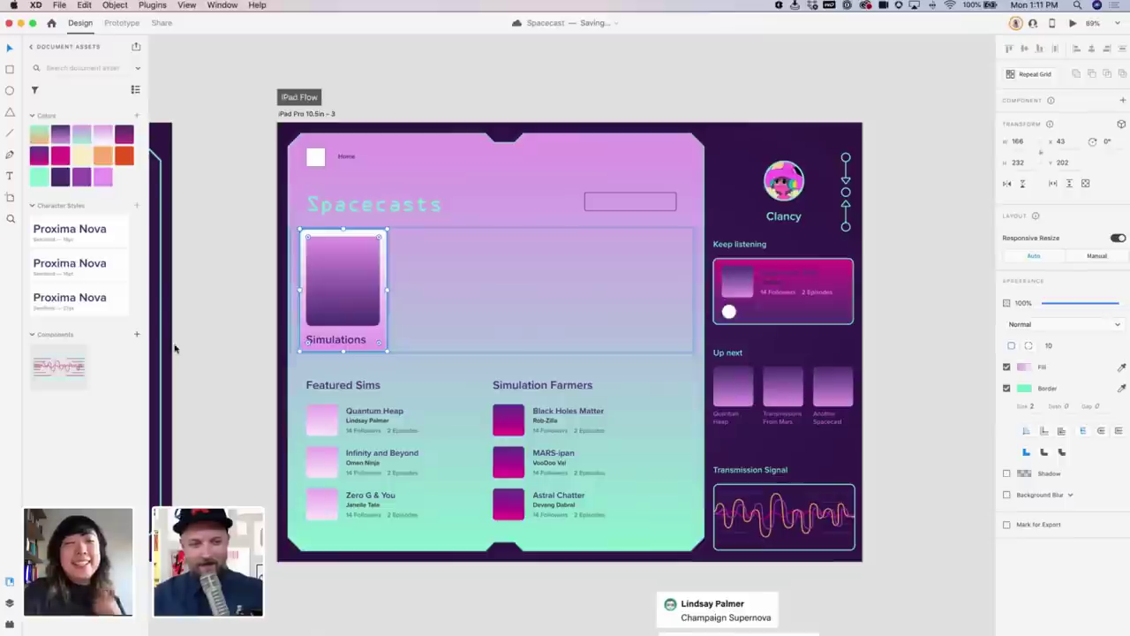
click(10, 605)
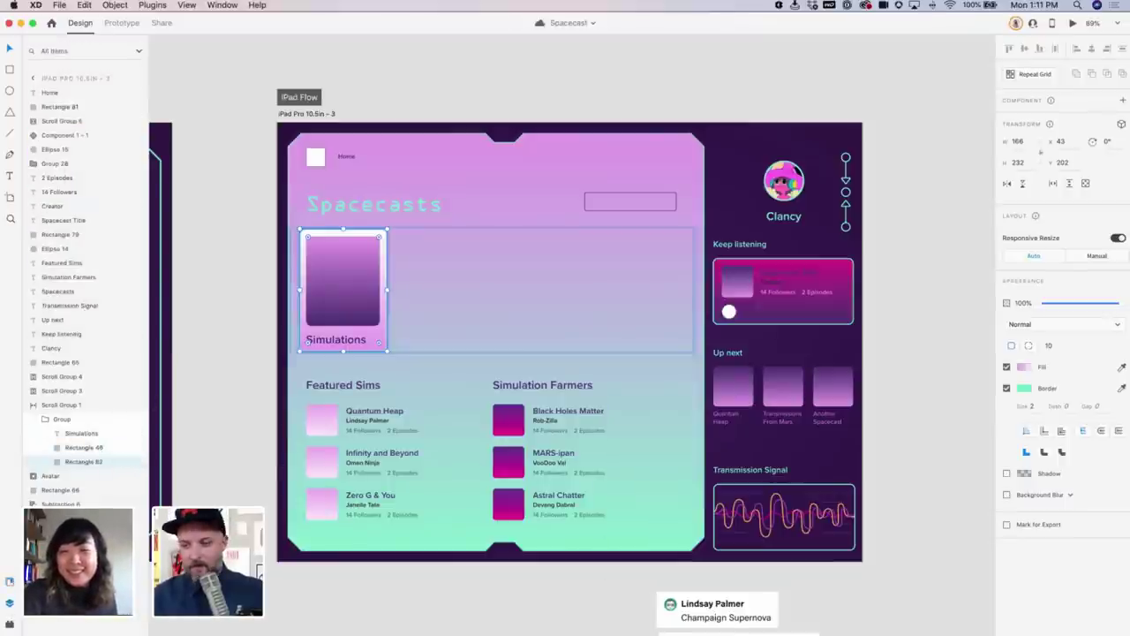
drag(1060, 303, 1048, 302)
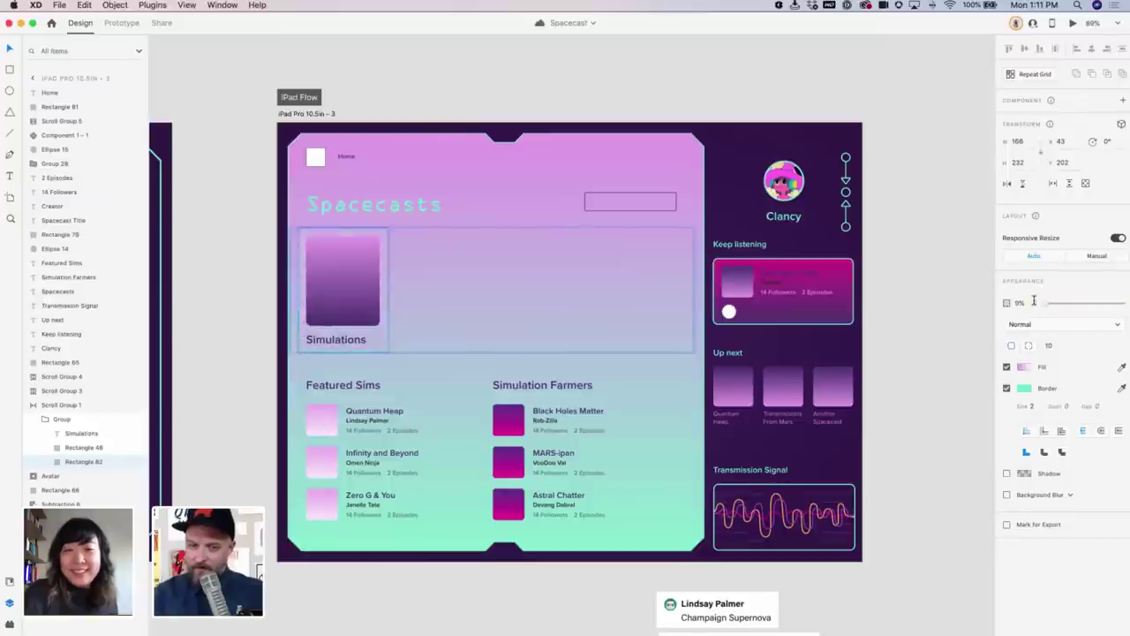
Select the card's parent group via Rectangle 82 and convert it to a repeat grid
key(Escape)
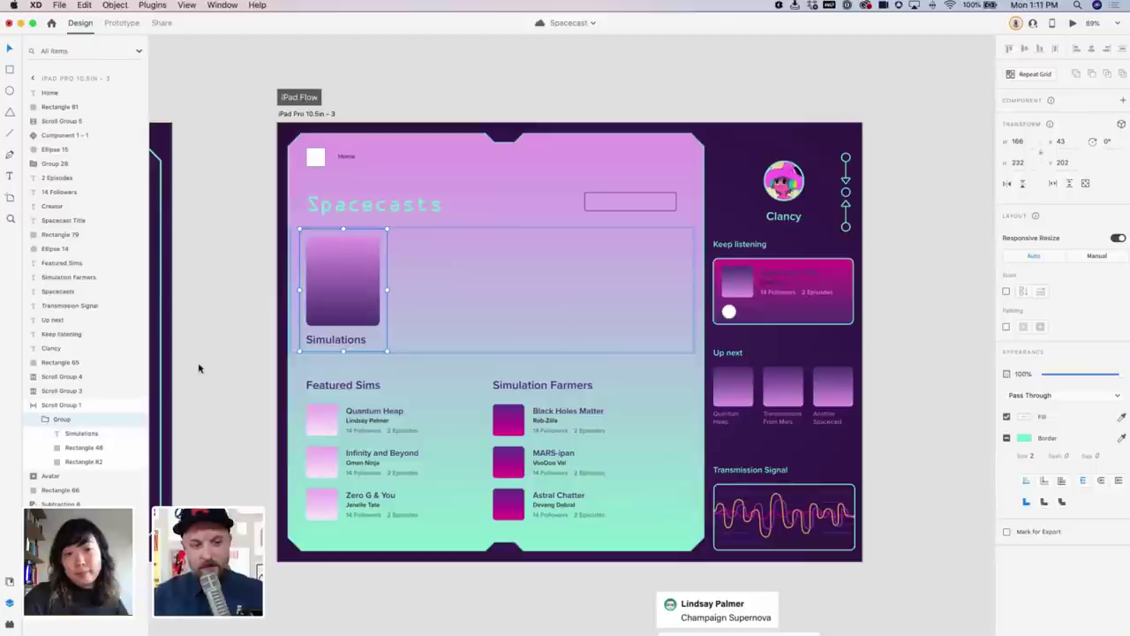
click(84, 461)
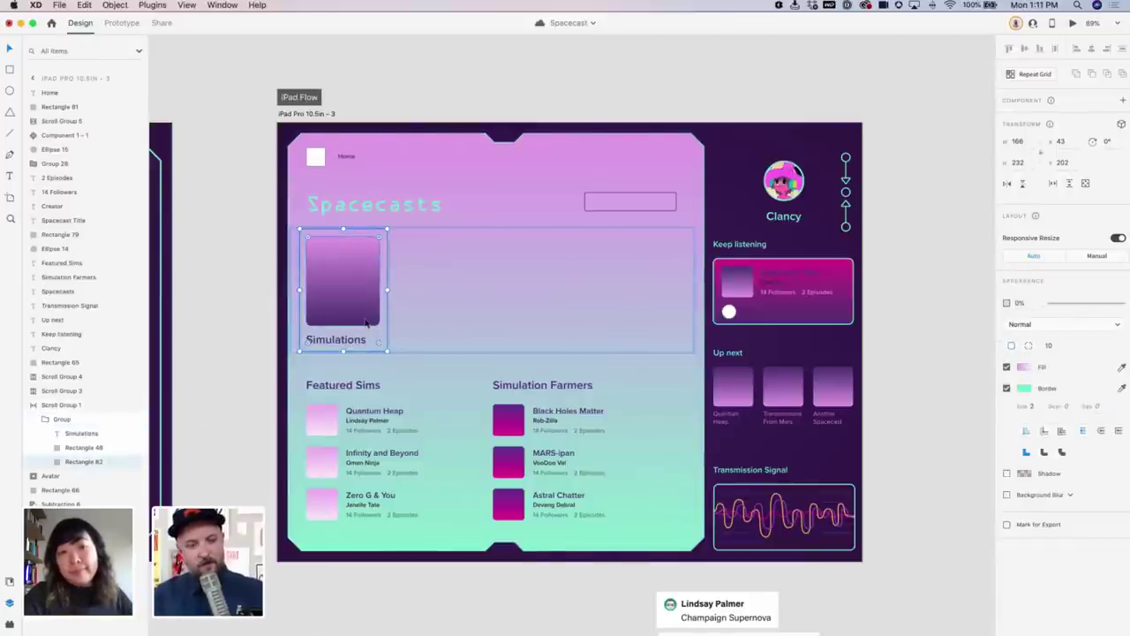
key(Escape)
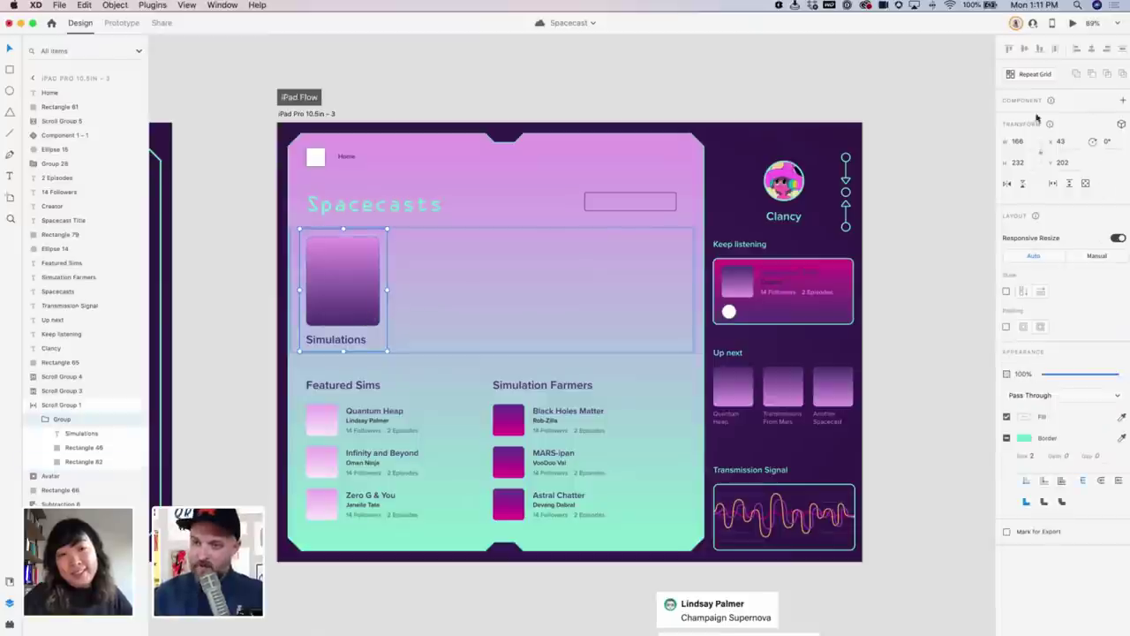
click(1029, 74)
Stretch the Simulations repeat grid into a row of four cards and widen the column gap
drag(386, 289, 946, 298)
mouse_move(593, 292)
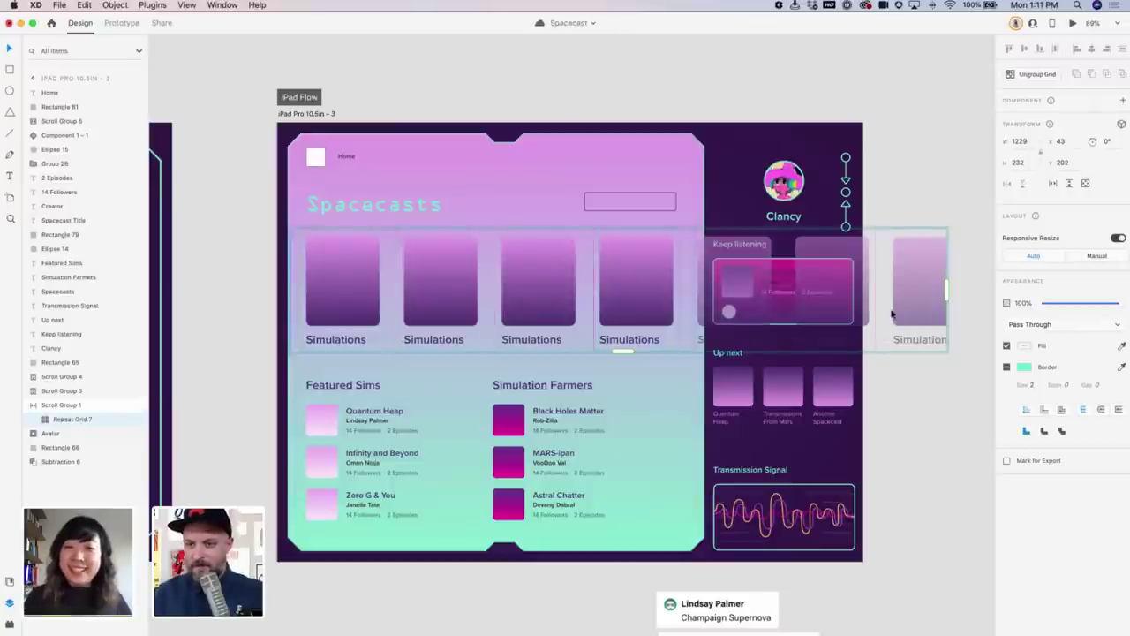
drag(585, 279, 587, 279)
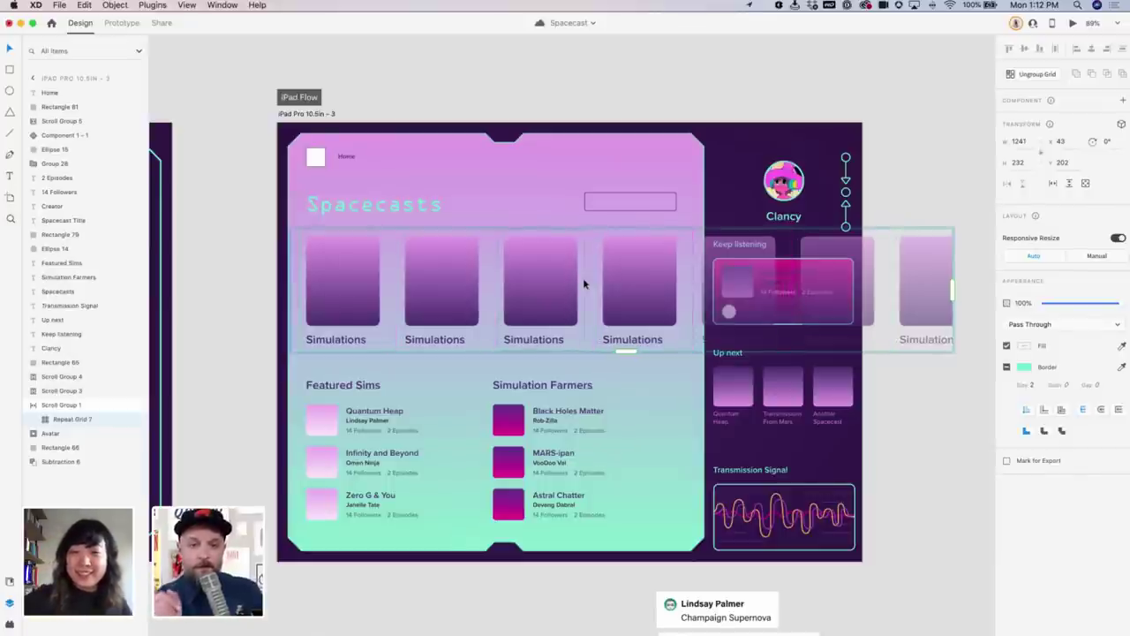
key(super+minus)
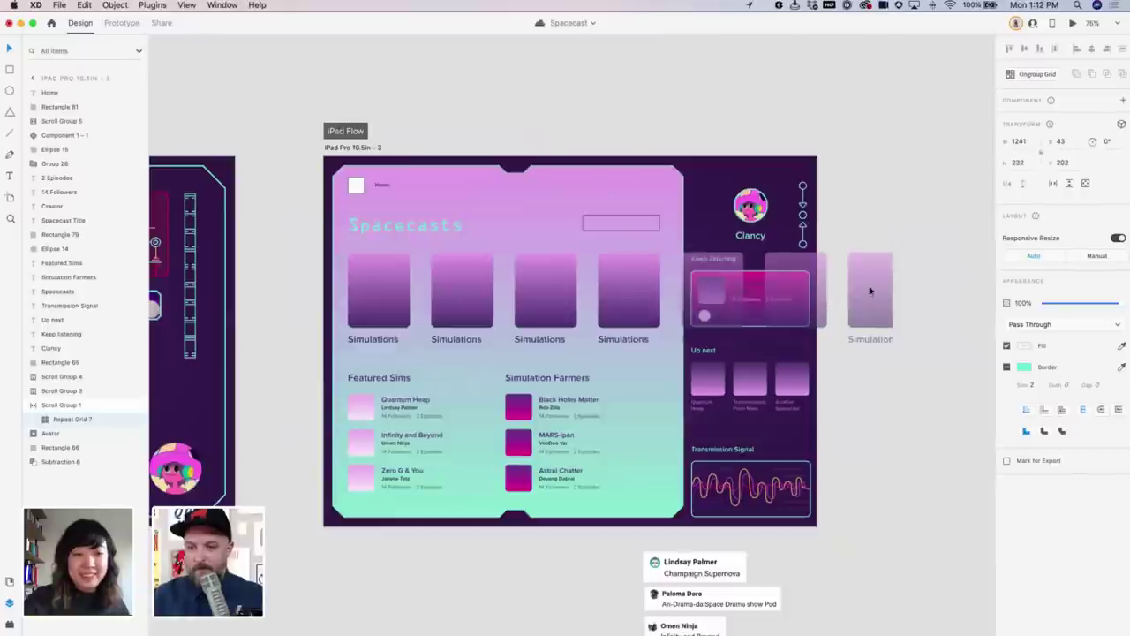
drag(892, 298, 916, 298)
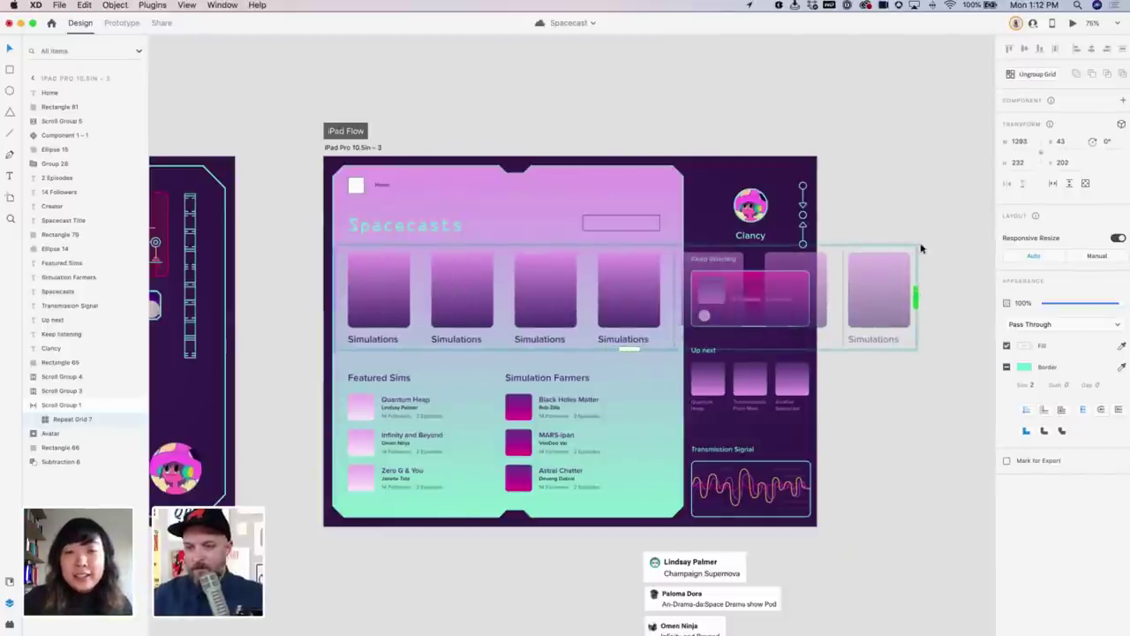
click(888, 177)
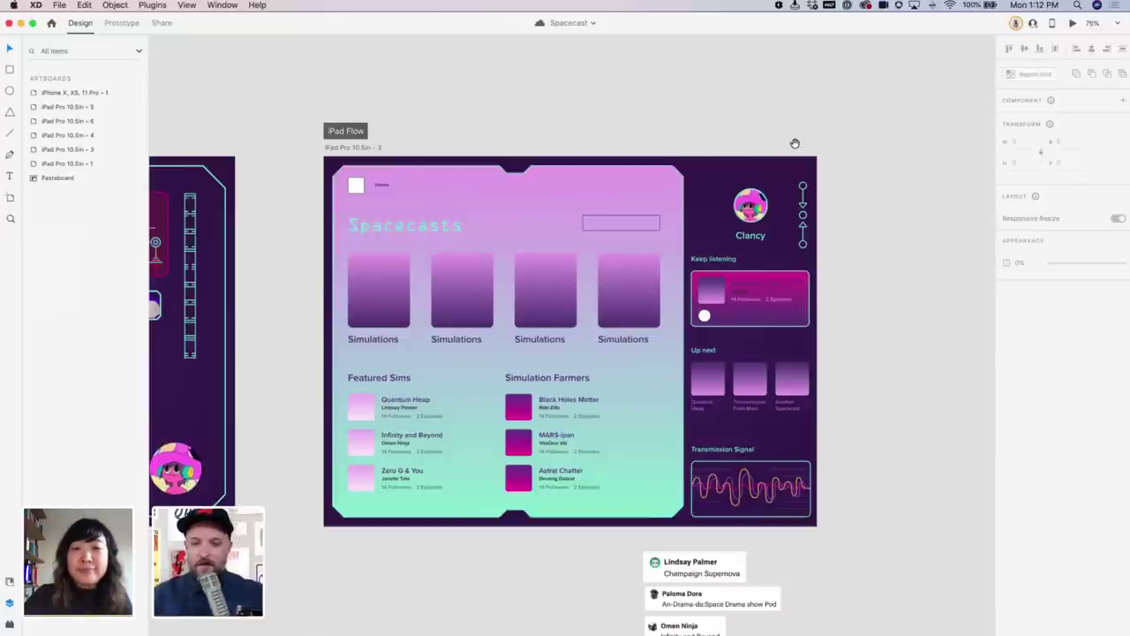
Duplicate the dashboard artboard to the right as iPad Pro 10.5in – 7
scroll(794, 144, right, 4)
click(225, 151)
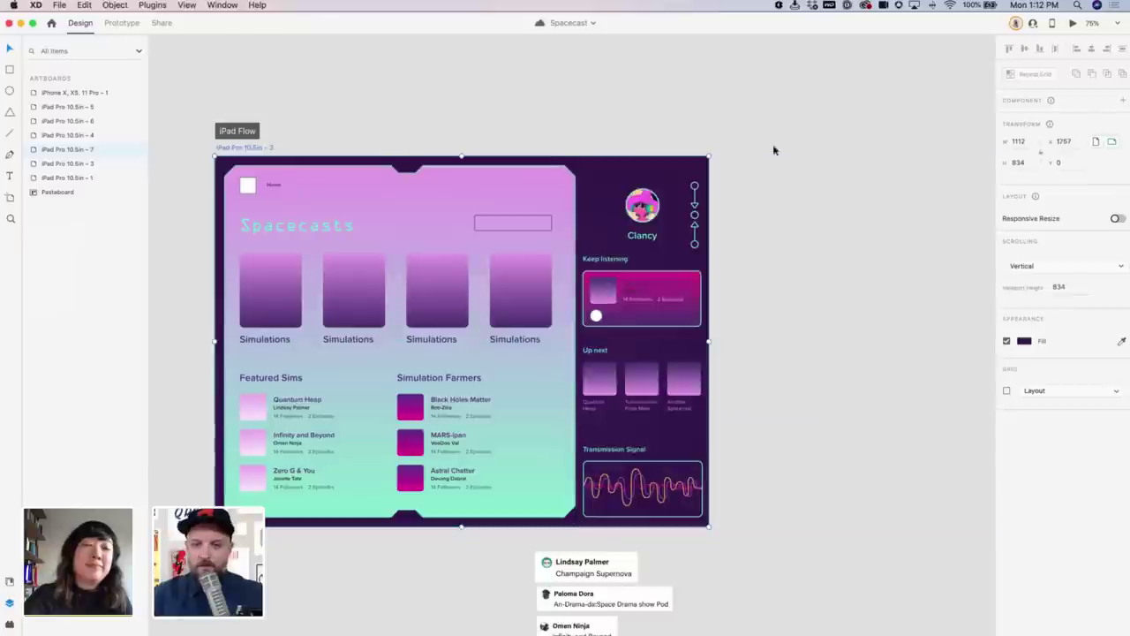
key(super+d)
key(super+z)
double_click(512, 280)
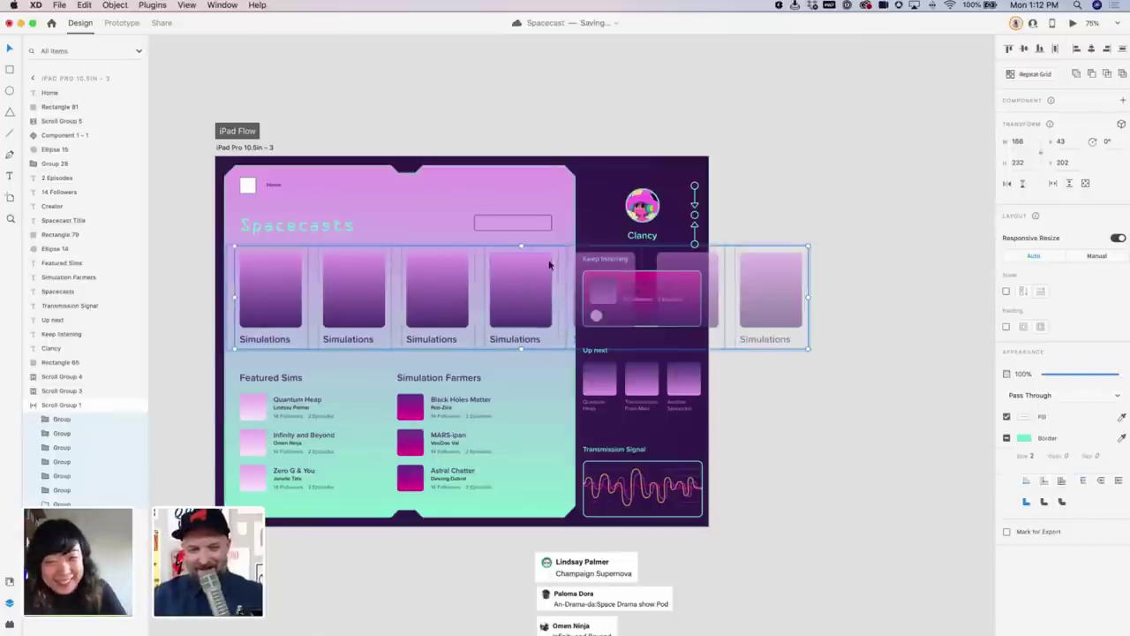
click(416, 138)
click(250, 149)
drag(251, 149, 814, 126)
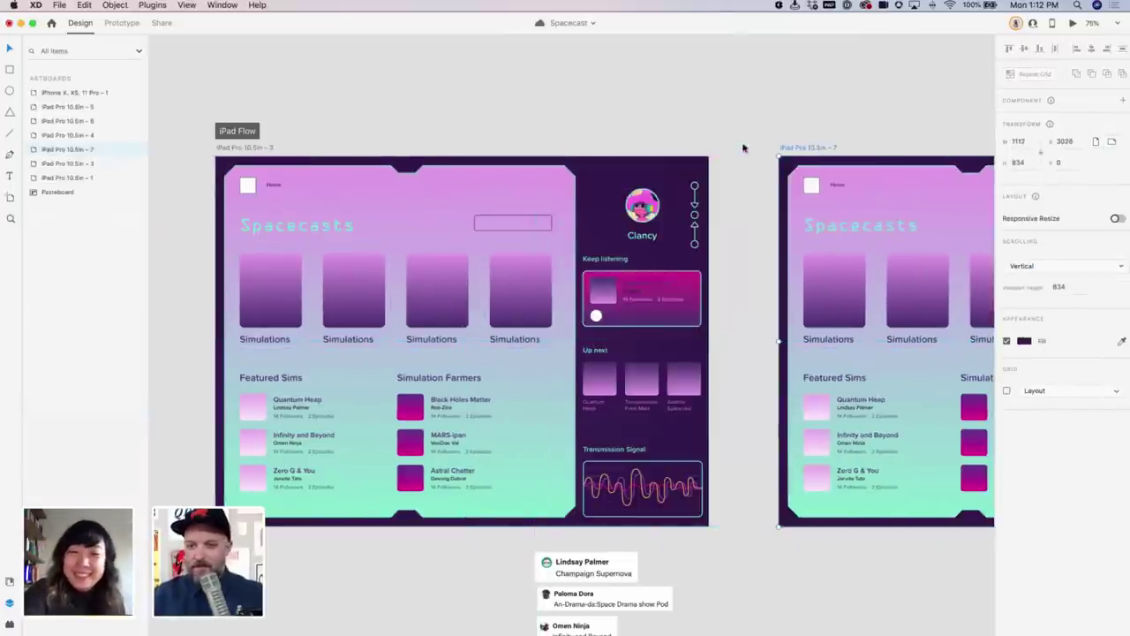
Preview the dashboard, scroll the Simulations row horizontally, then close the preview
click(1073, 23)
scroll(615, 302, right, 3)
scroll(645, 292, right, 2)
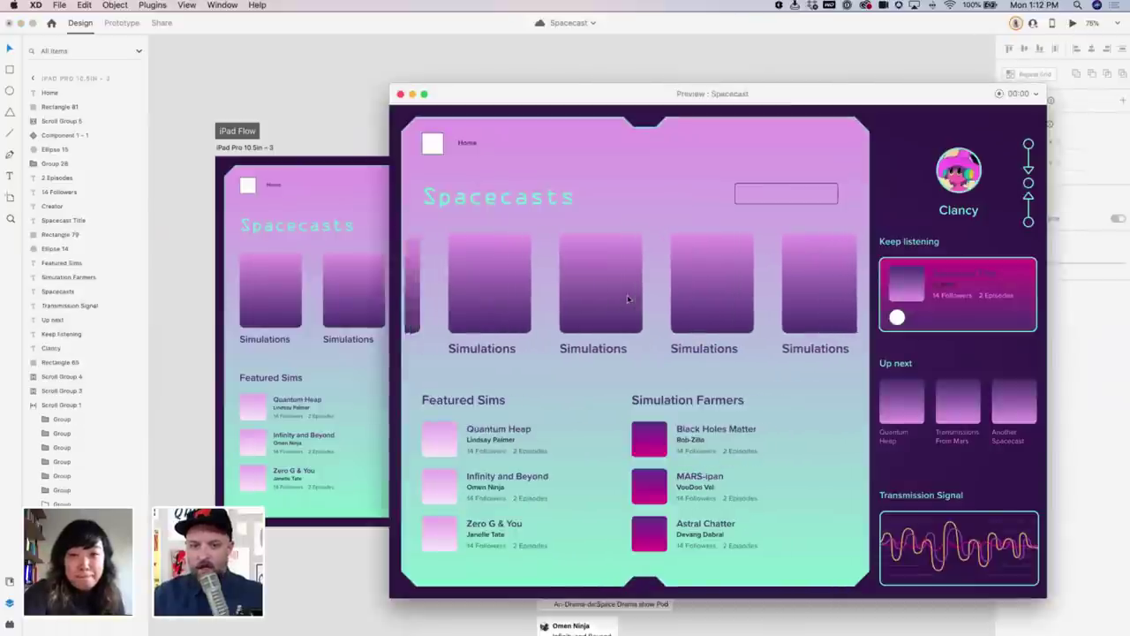
click(400, 93)
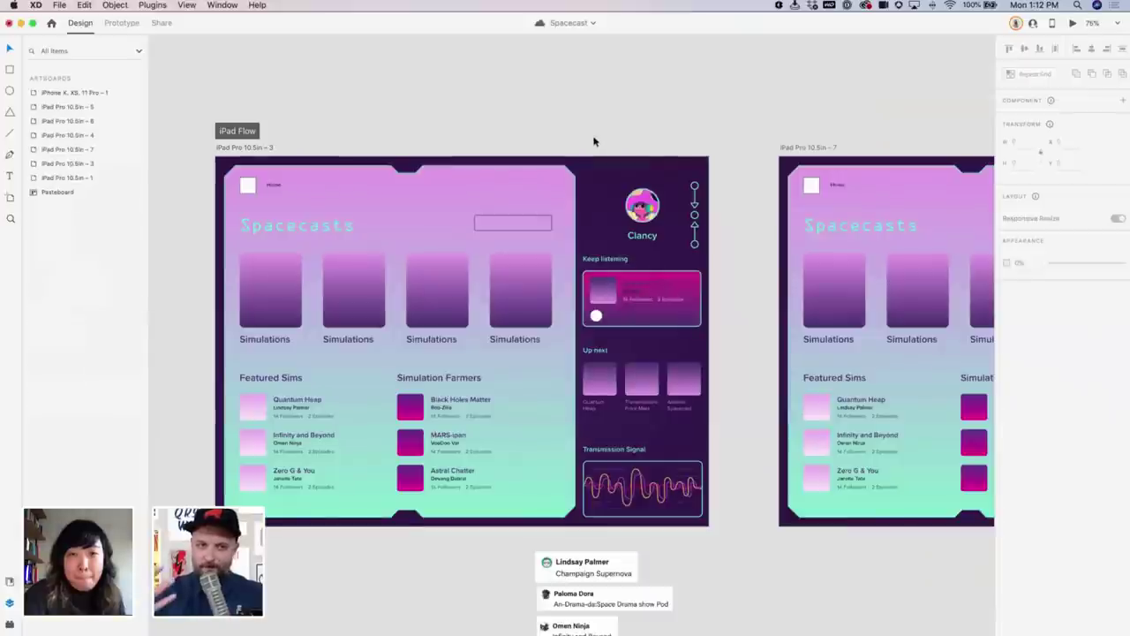
Enlarge the third Simulations card on the iPad Pro 10.5in – 7 artboard
scroll(468, 168, right, 6)
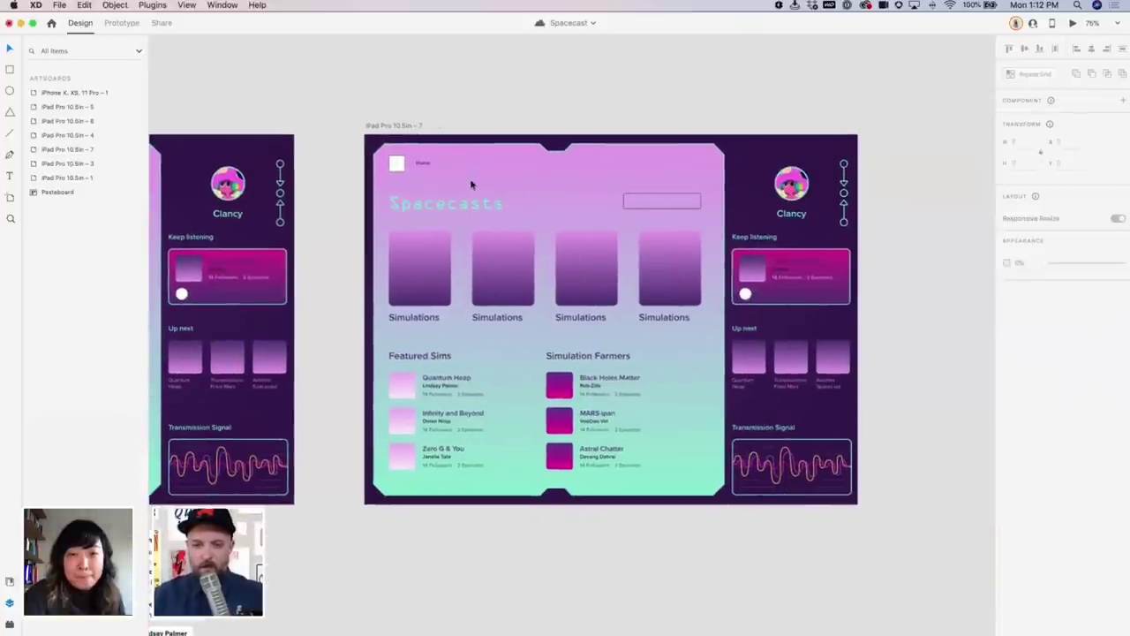
click(598, 280)
double_click(598, 280)
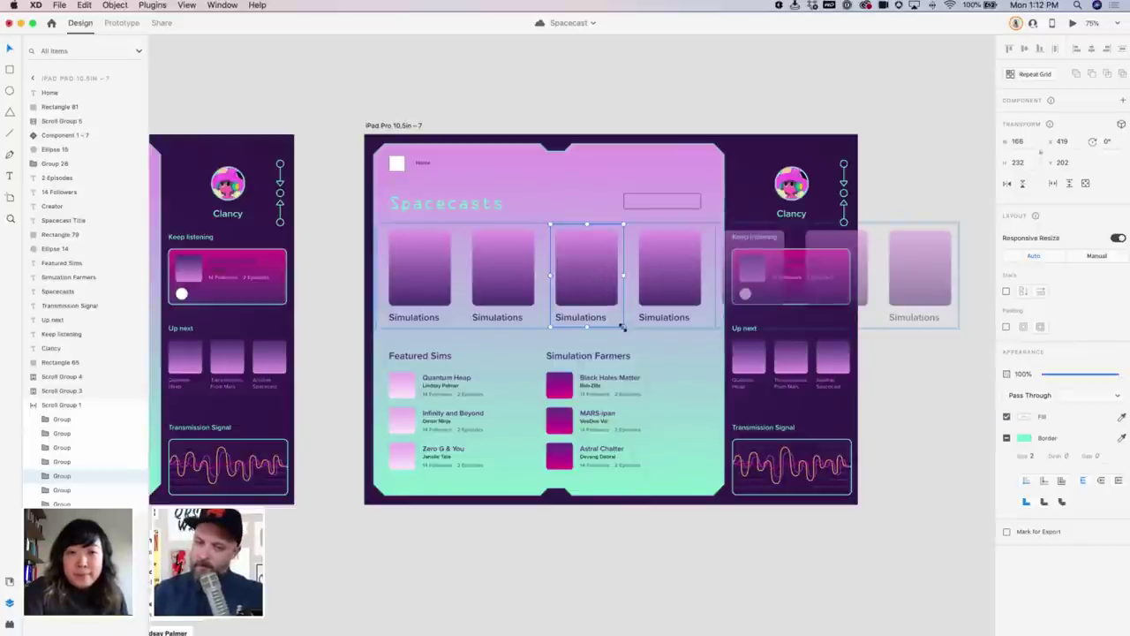
drag(622, 327, 639, 339)
Select the third Simulations card on the original dashboard artboard
scroll(434, 189, left, 2)
click(397, 194)
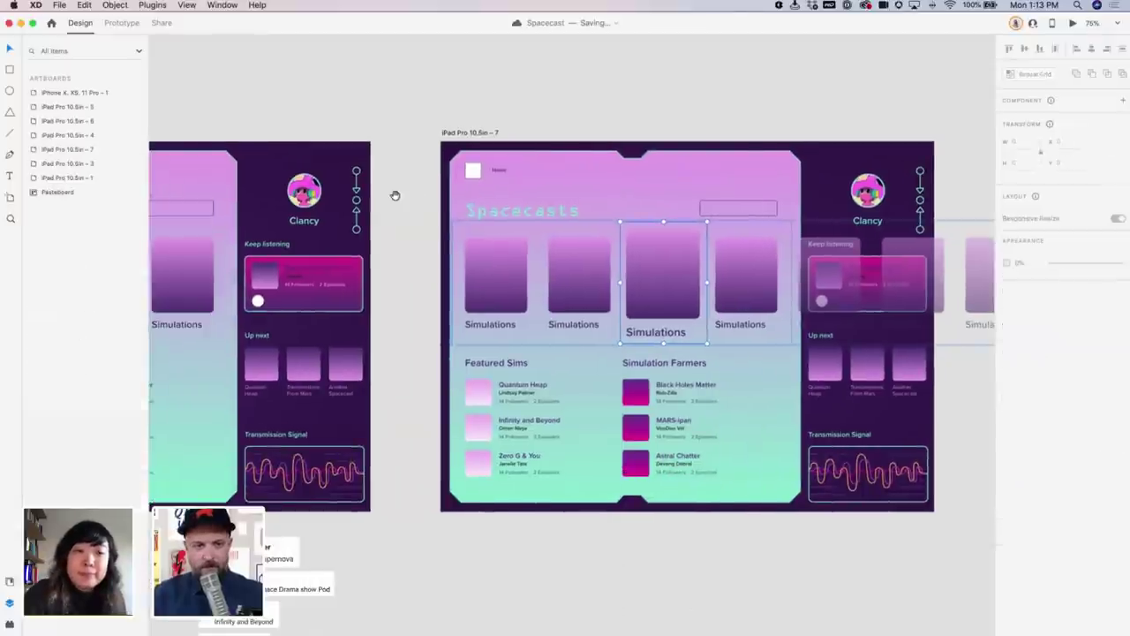
scroll(402, 238, left, 5)
double_click(338, 277)
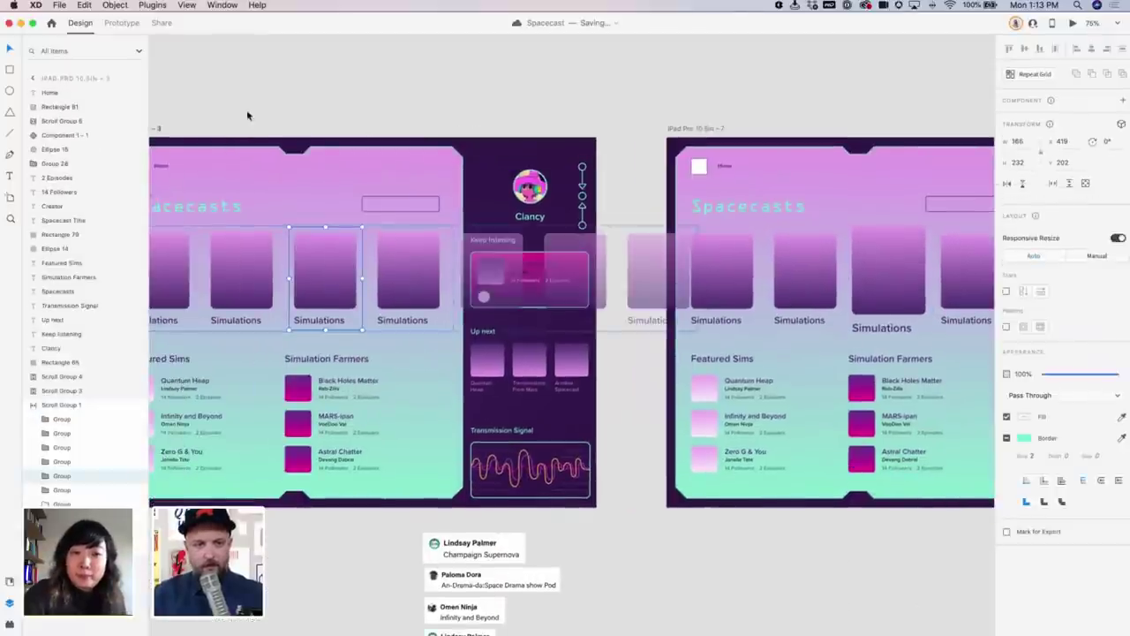
Link a tap on the third card to iPad Pro 10.5in – 7 with Snap easing, 0.3 s
click(121, 23)
drag(362, 279, 733, 248)
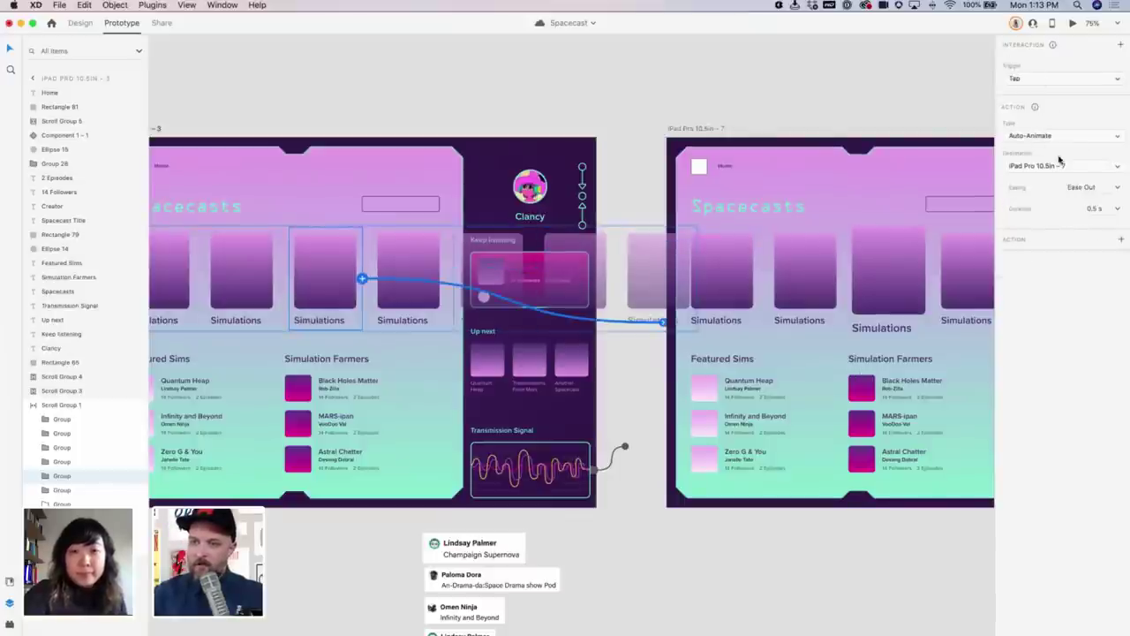
click(1118, 188)
click(1073, 197)
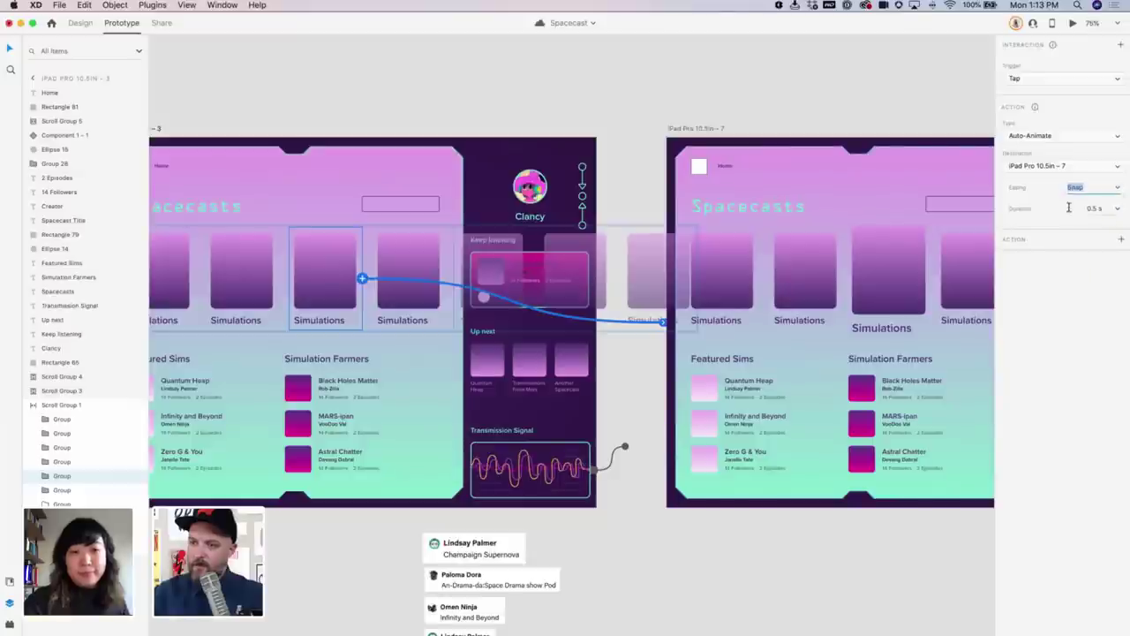
click(1095, 210)
text(0.3)
key(Return)
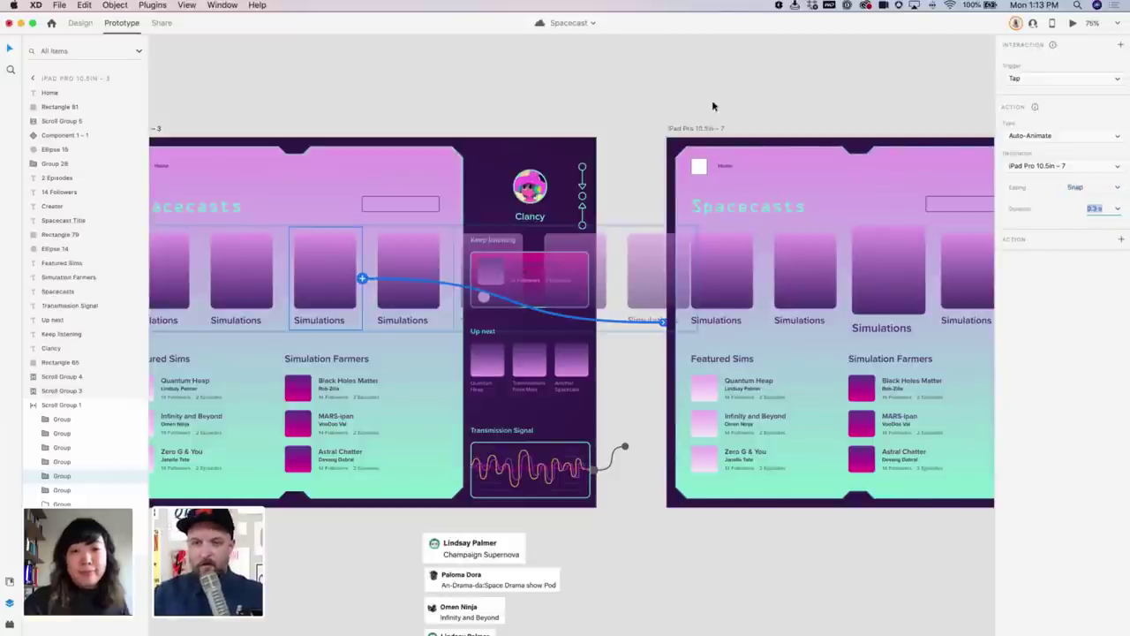
Select the starting artboard and preview the tap animation
click(712, 99)
click(434, 172)
click(1073, 23)
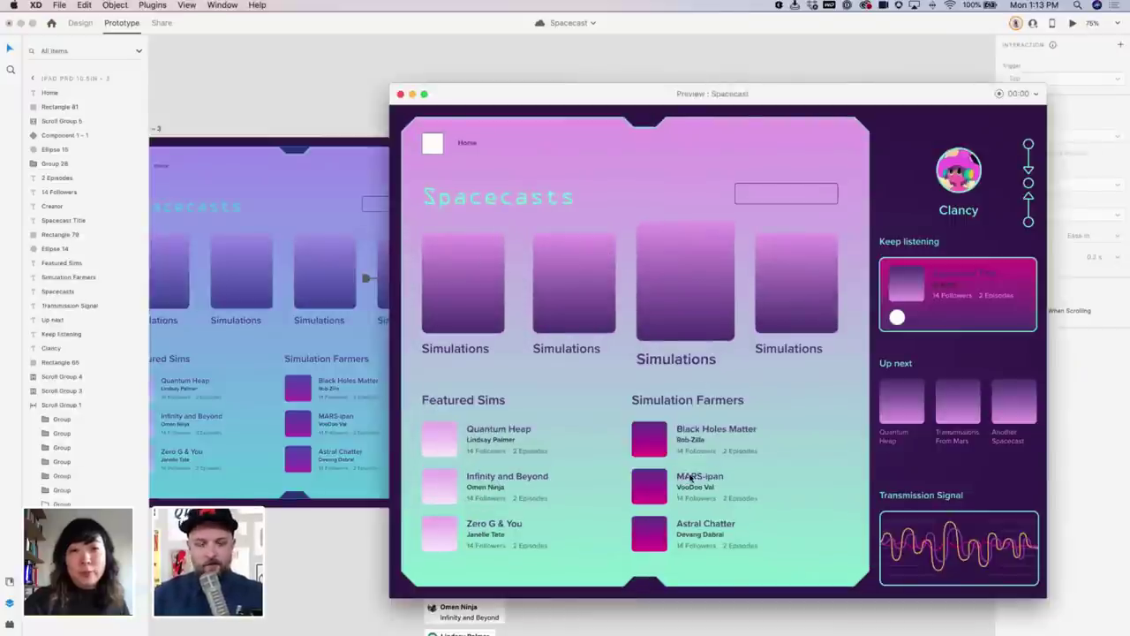
Close the preview, select the Simulations labels in Design mode, and show the Assets panel
click(401, 94)
scroll(540, 284, right, 5)
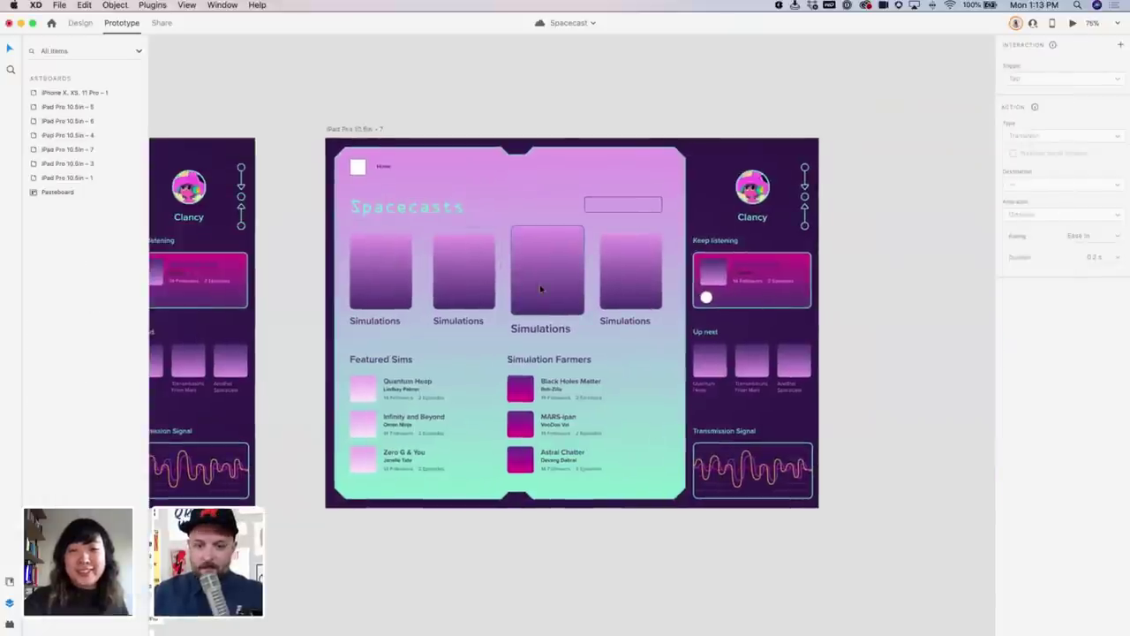
double_click(539, 285)
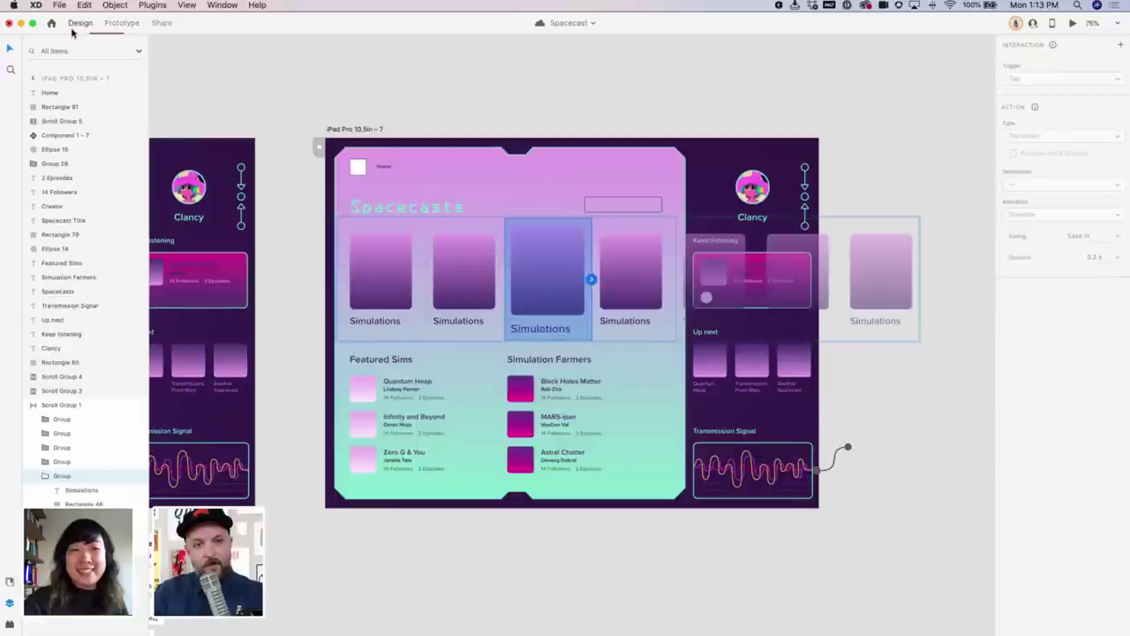
click(79, 23)
click(541, 328)
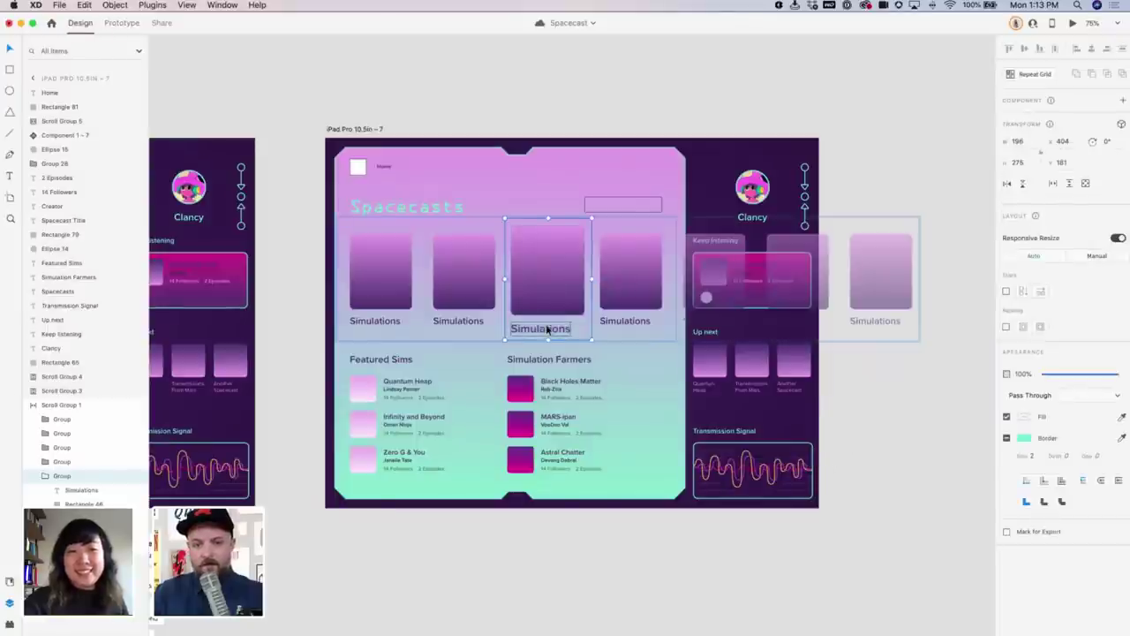
click(637, 323)
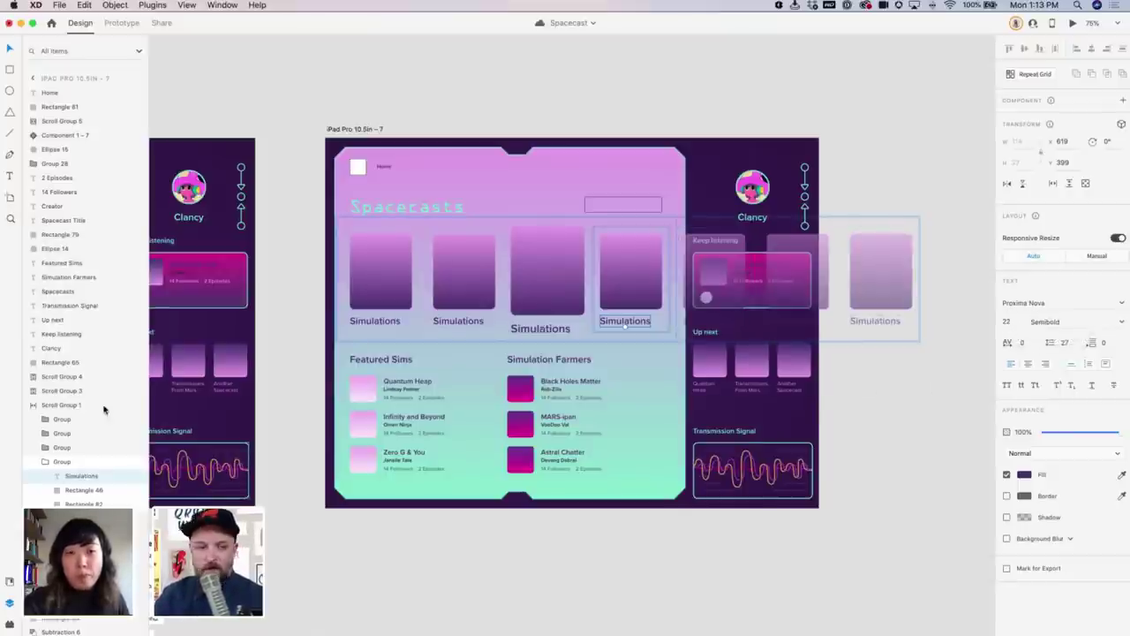
click(11, 580)
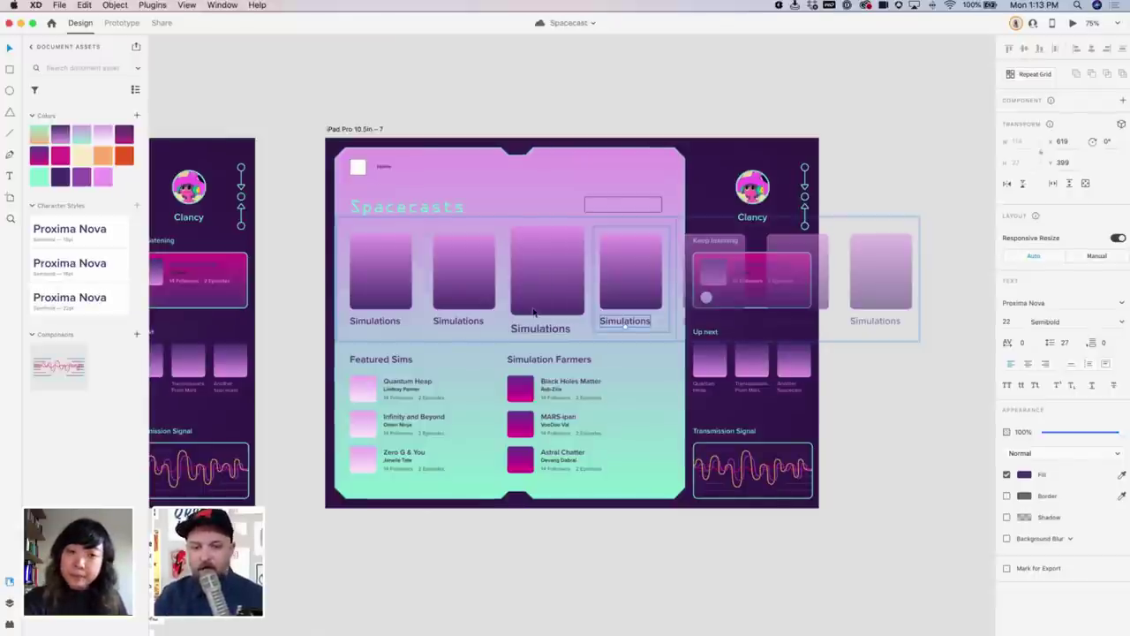
Recolour the third Proxima Nova character style green, then undo the third card's enlargement
scroll(614, 317, left, 3)
scroll(620, 325, left, 3)
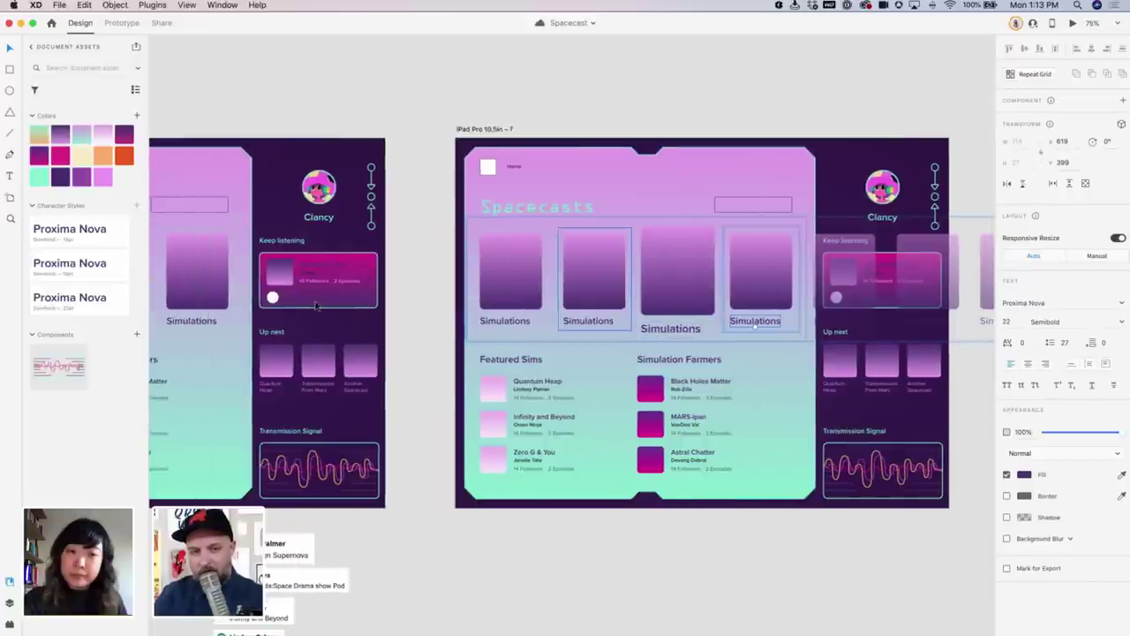
click(435, 334)
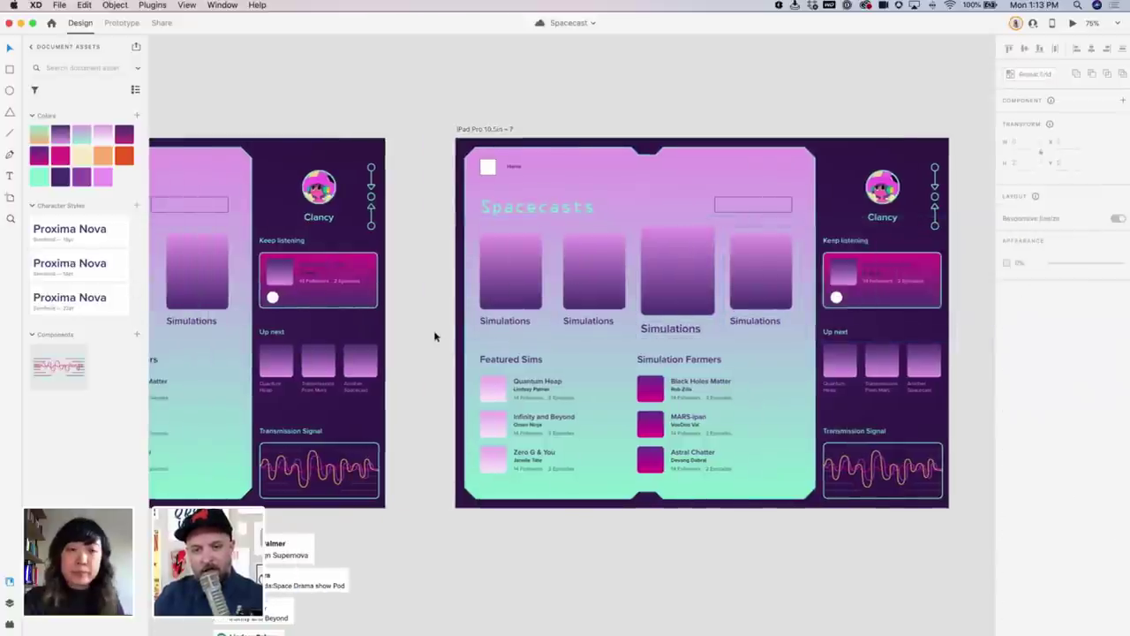
right_click(102, 299)
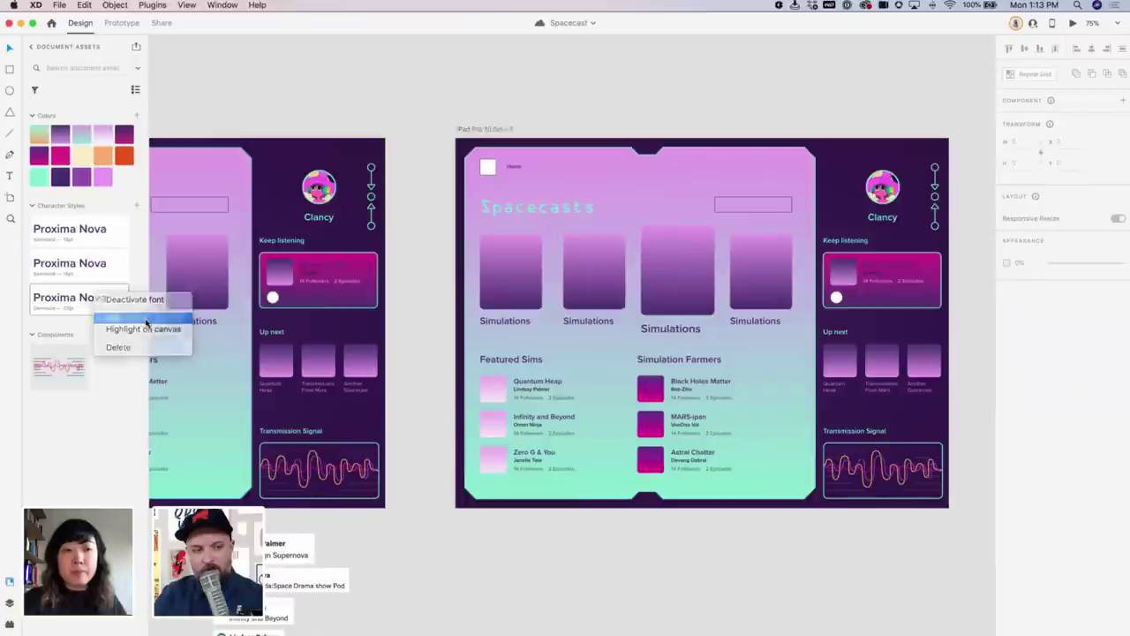
click(113, 318)
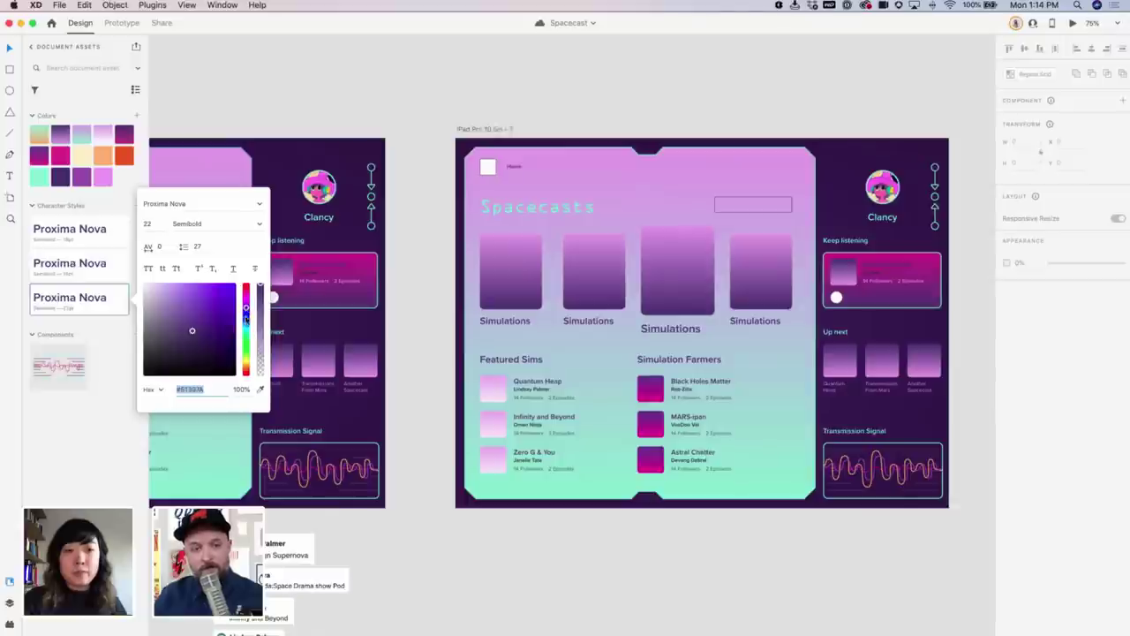
drag(246, 325, 246, 280)
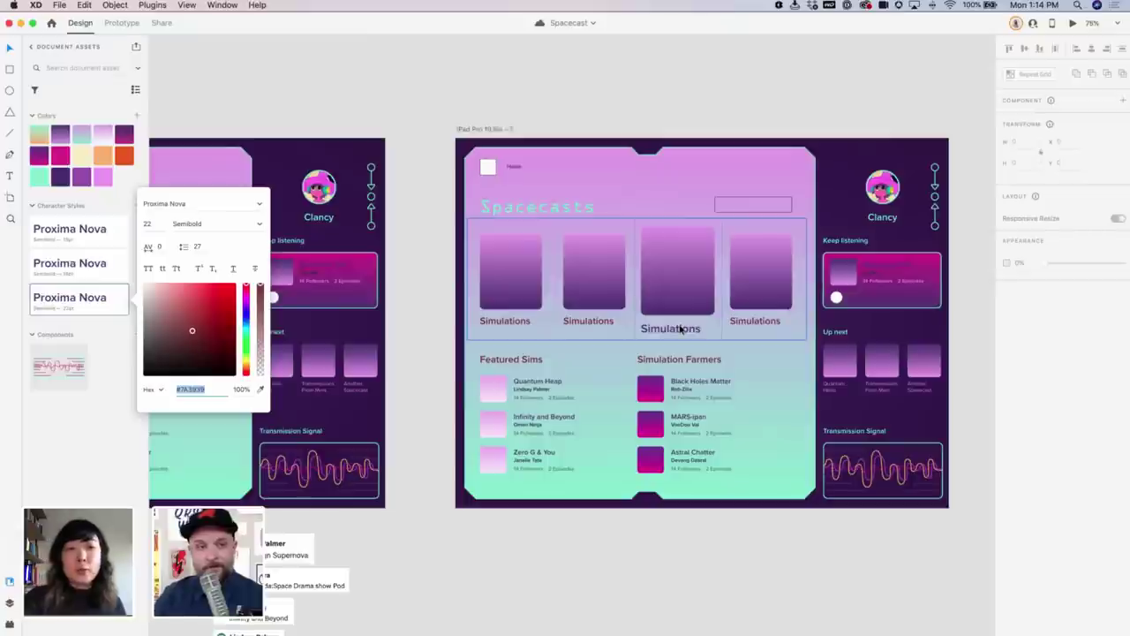
click(424, 235)
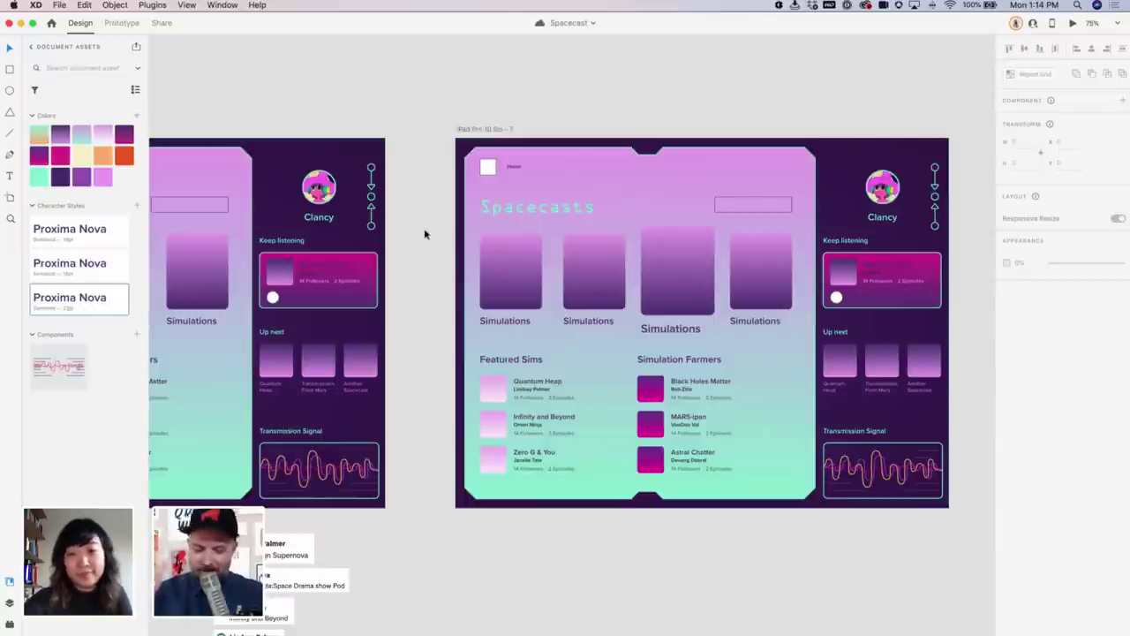
key(super+v)
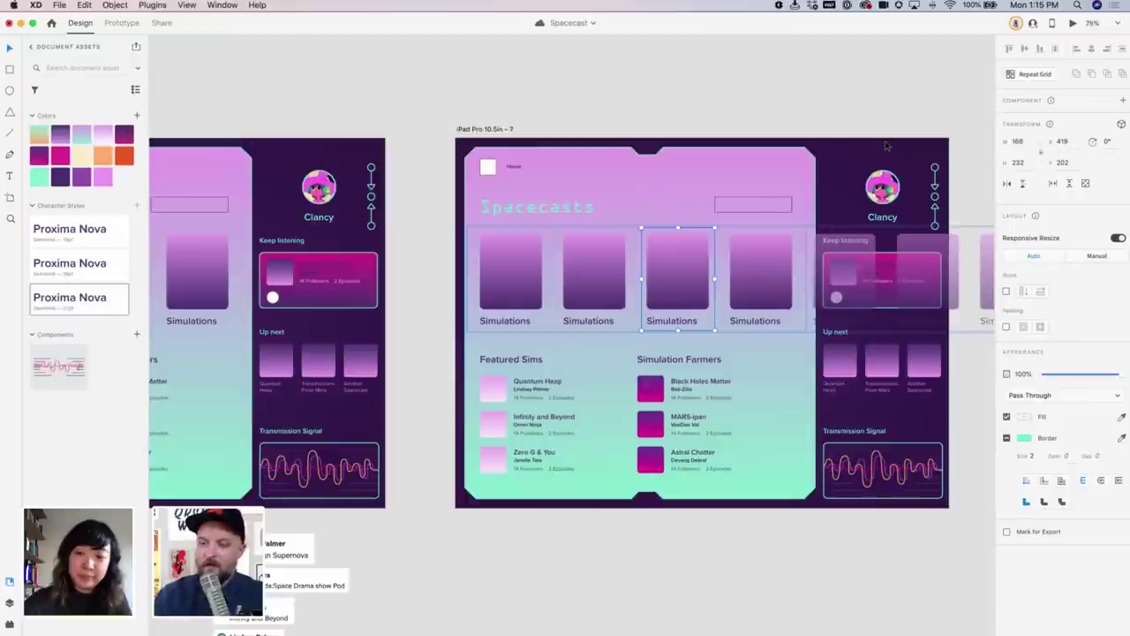
Set the third card's inner highlight shape to 100% opacity
double_click(712, 261)
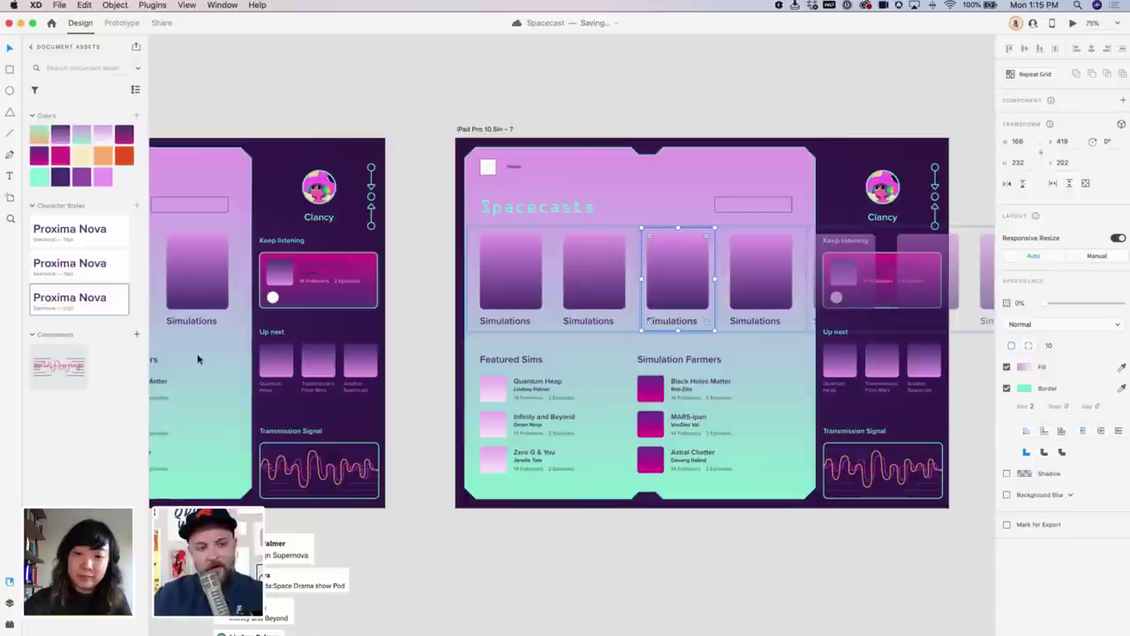
drag(1057, 305, 1119, 306)
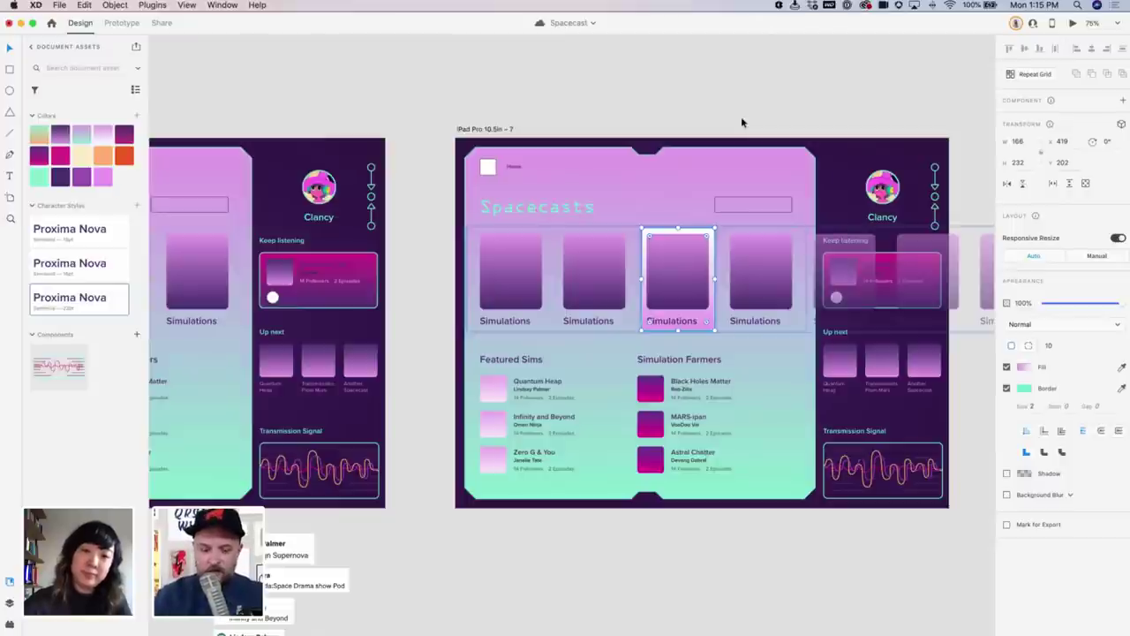
key(Escape)
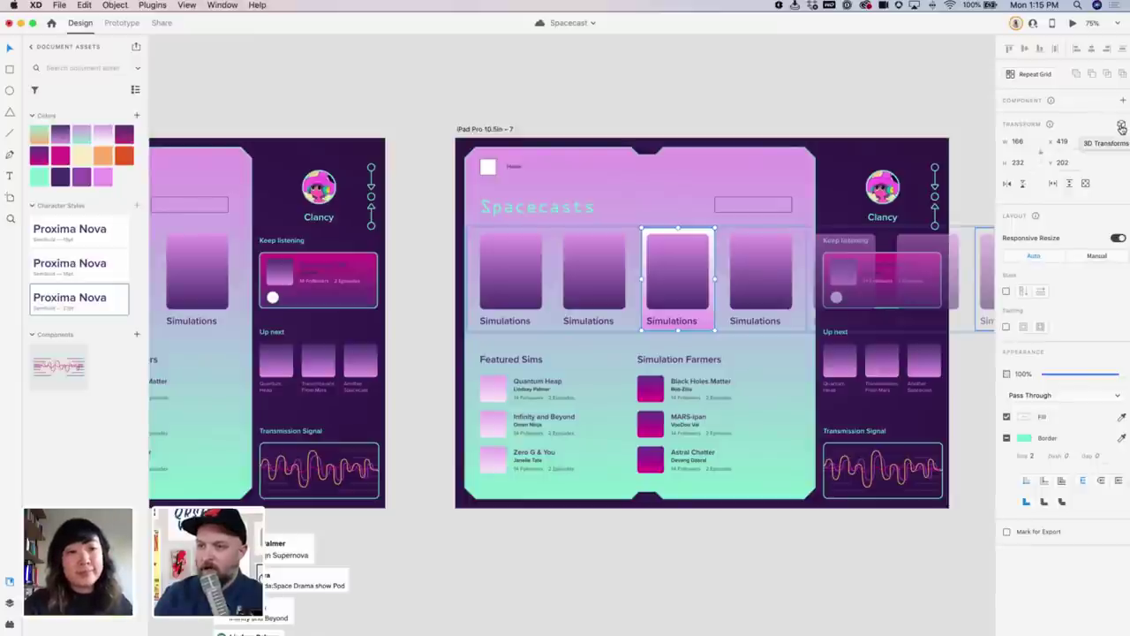
Enable 3D Transforms on the card group and push it forward to Z depth 111.39
click(1122, 128)
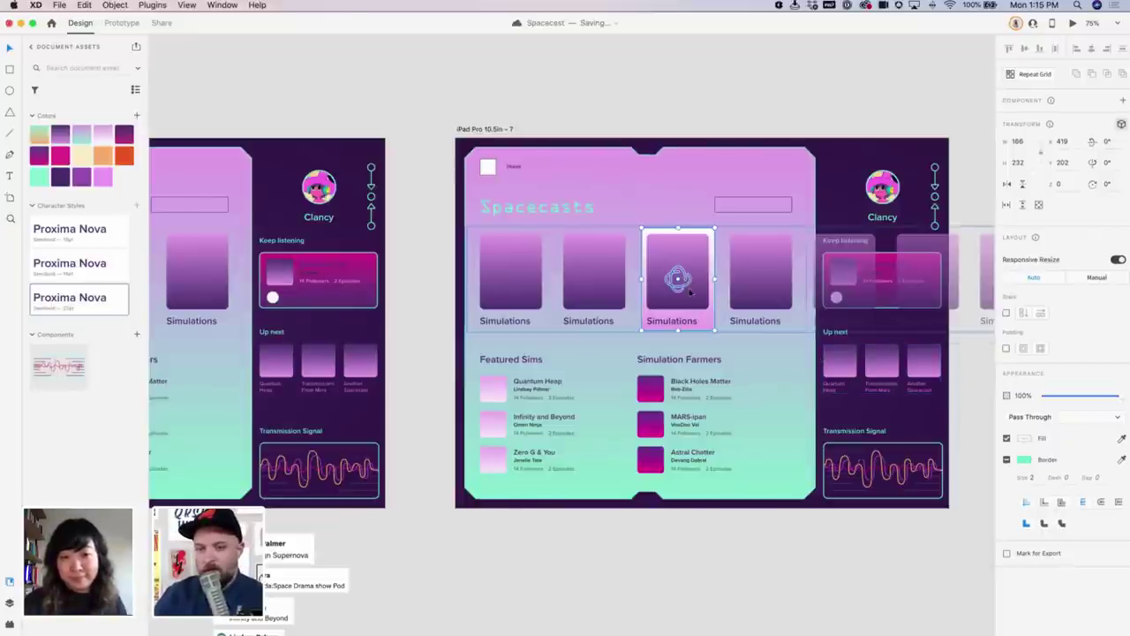
drag(686, 283, 677, 278)
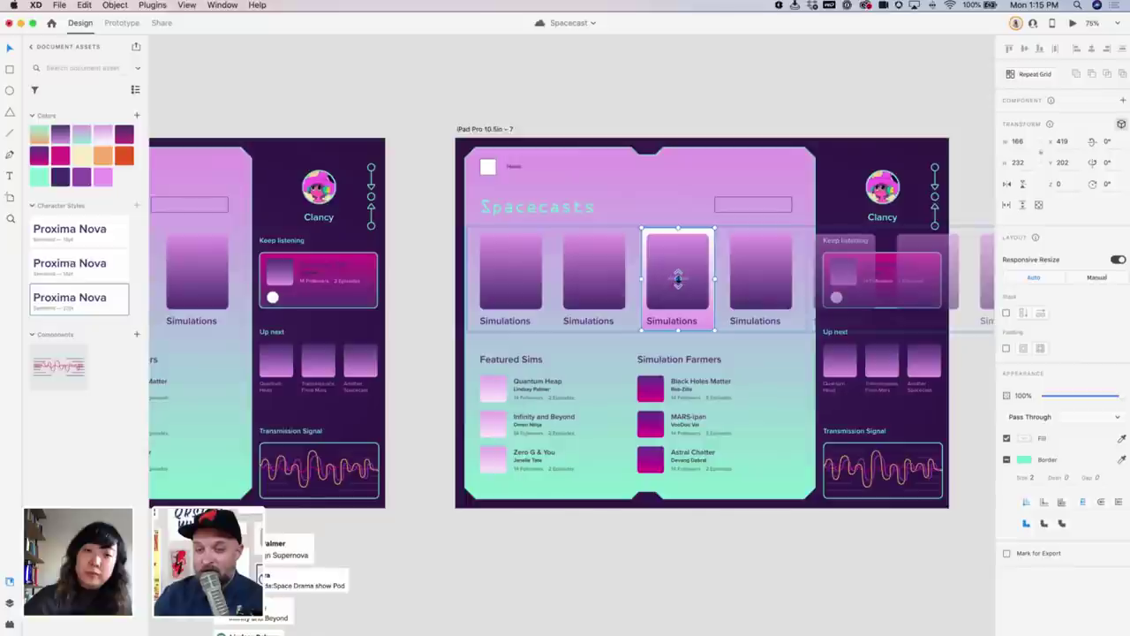
drag(677, 279, 694, 297)
key(Left)
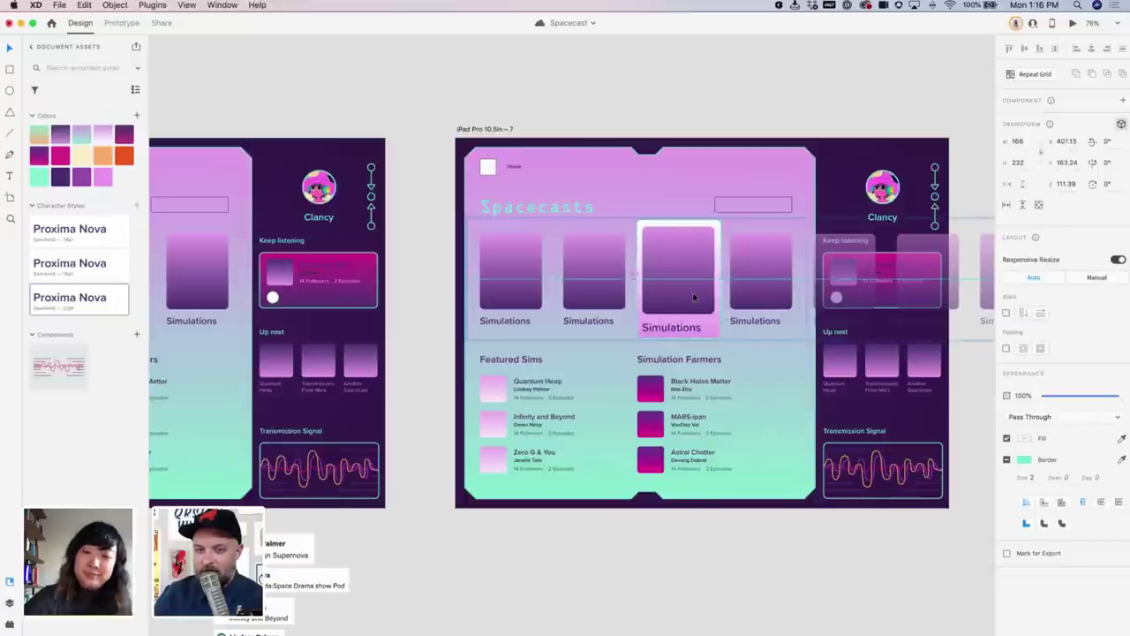
key(shift+Left)
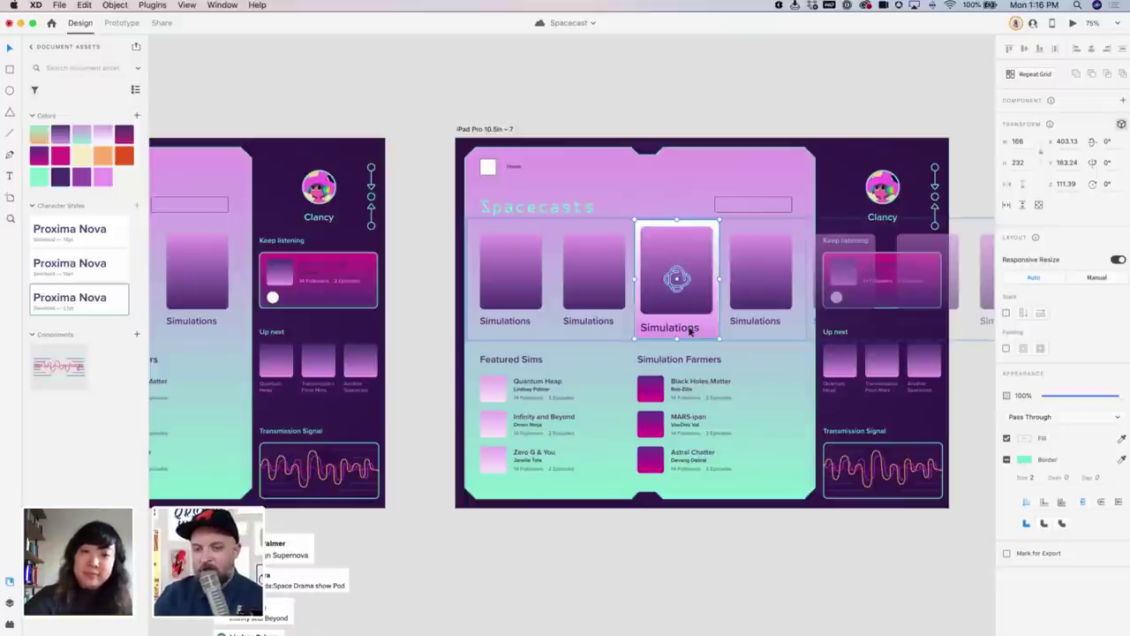
Disable 3D Transforms on the label and set its character style colour to magenta
double_click(691, 328)
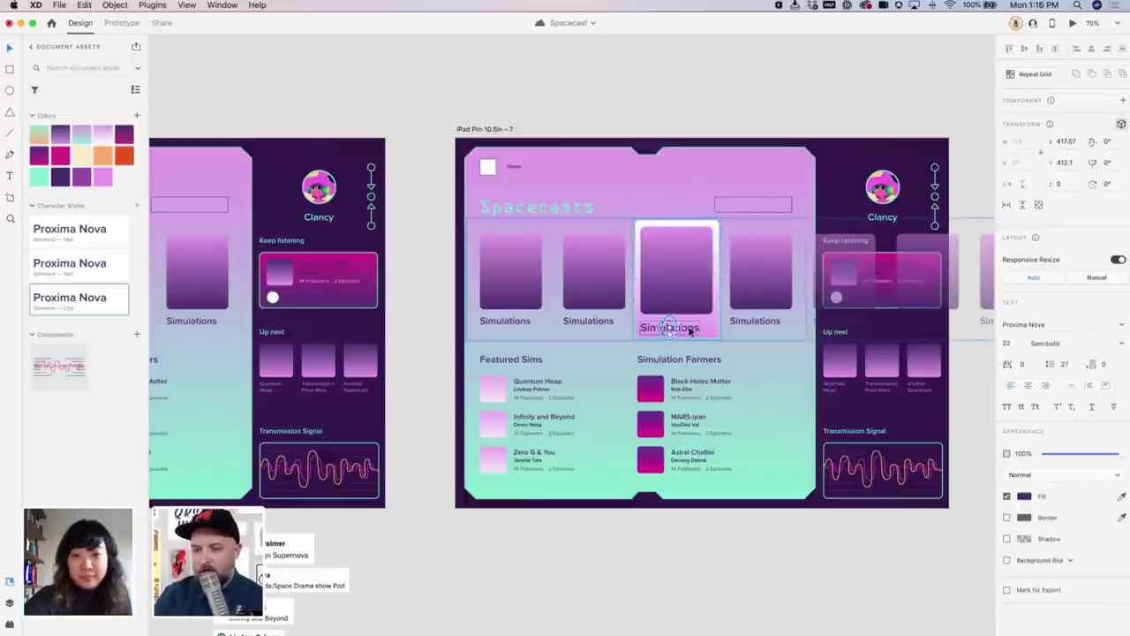
click(1121, 125)
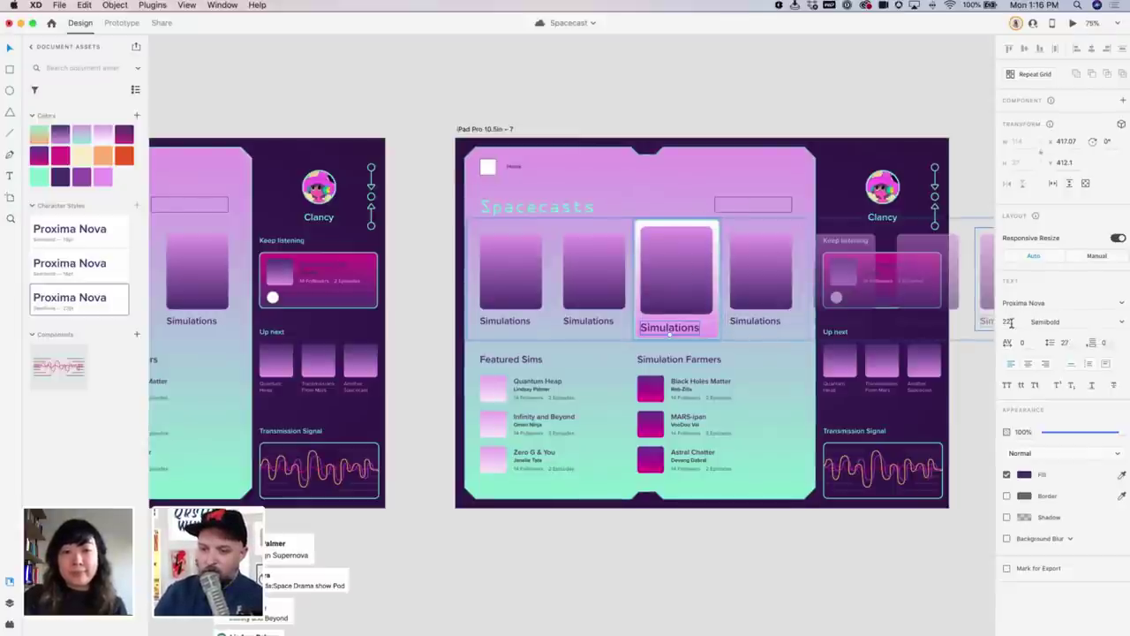
right_click(60, 300)
click(78, 330)
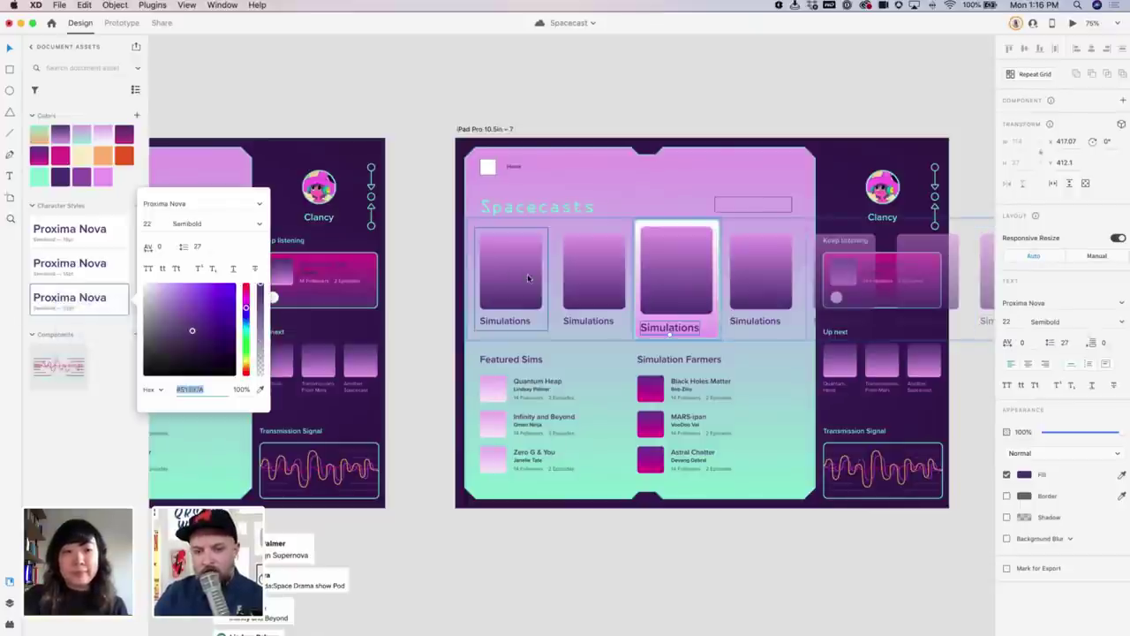
drag(246, 305, 259, 386)
drag(261, 324, 251, 302)
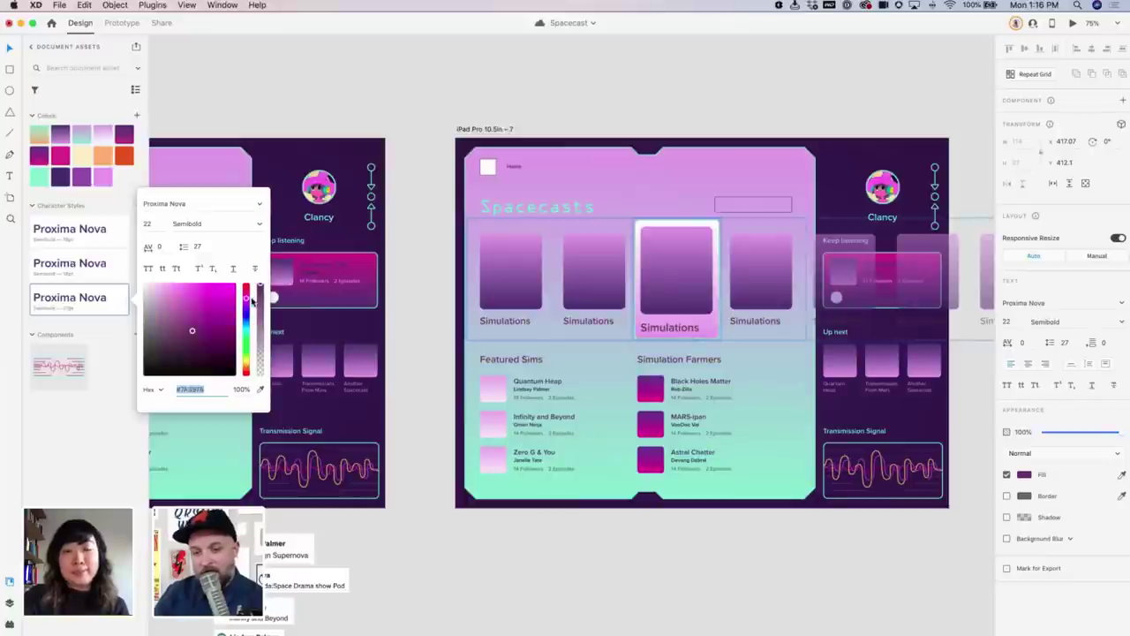
click(410, 316)
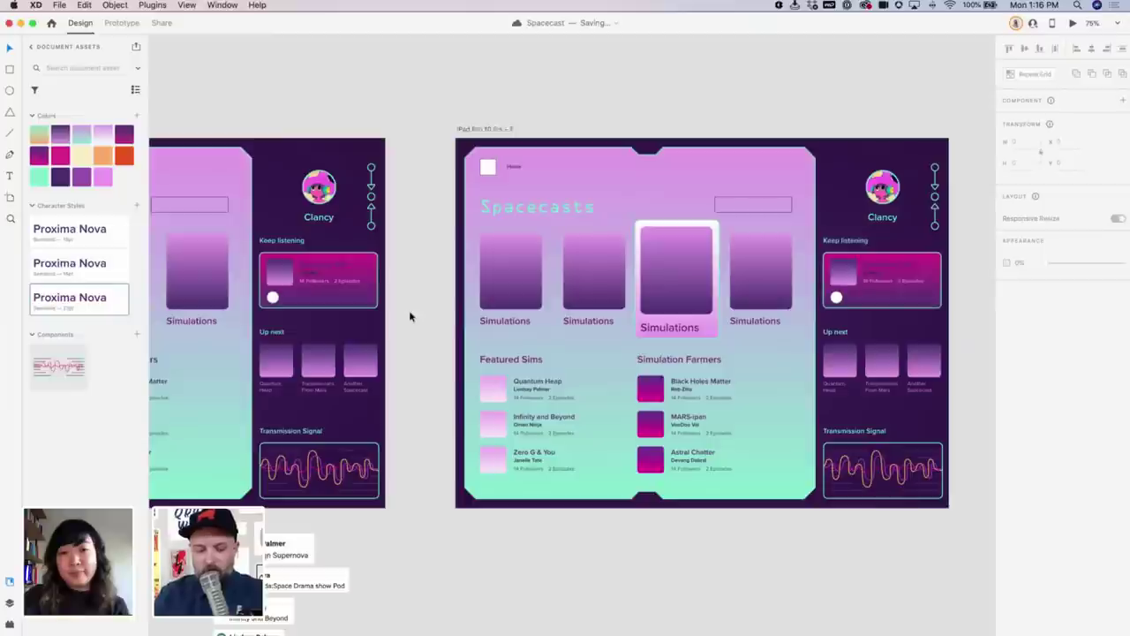
key(ctrl+z)
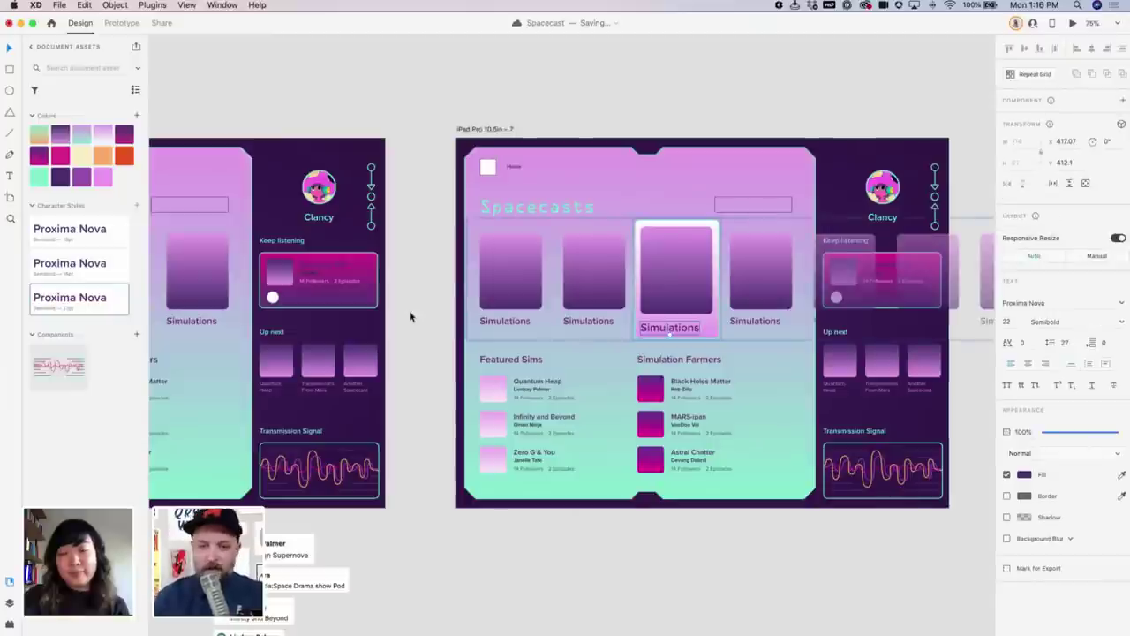
key(Escape)
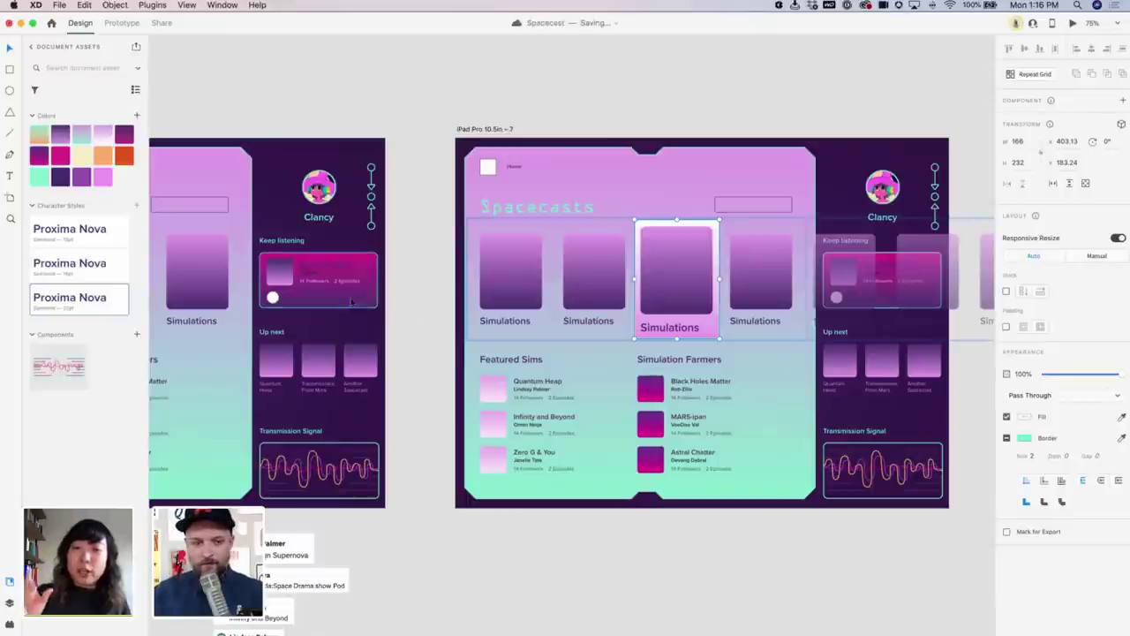
Select the left artboard's background and run a quick preview of the prototype
scroll(392, 293, left, 5)
scroll(392, 293, left, 3)
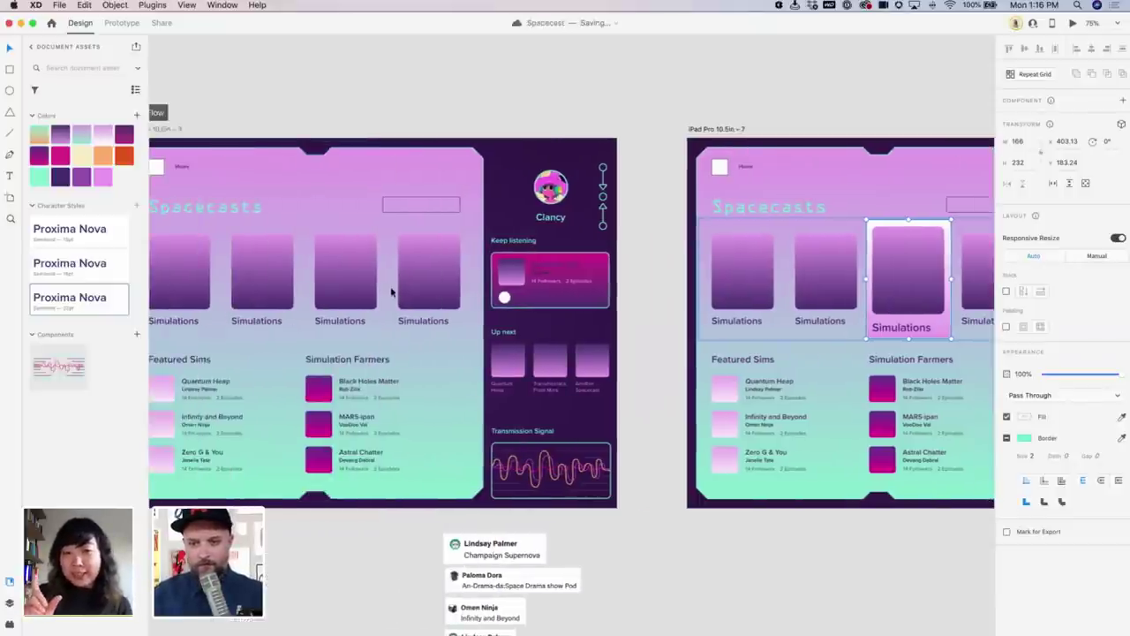
scroll(392, 293, right, 4)
scroll(422, 347, left, 3)
click(422, 347)
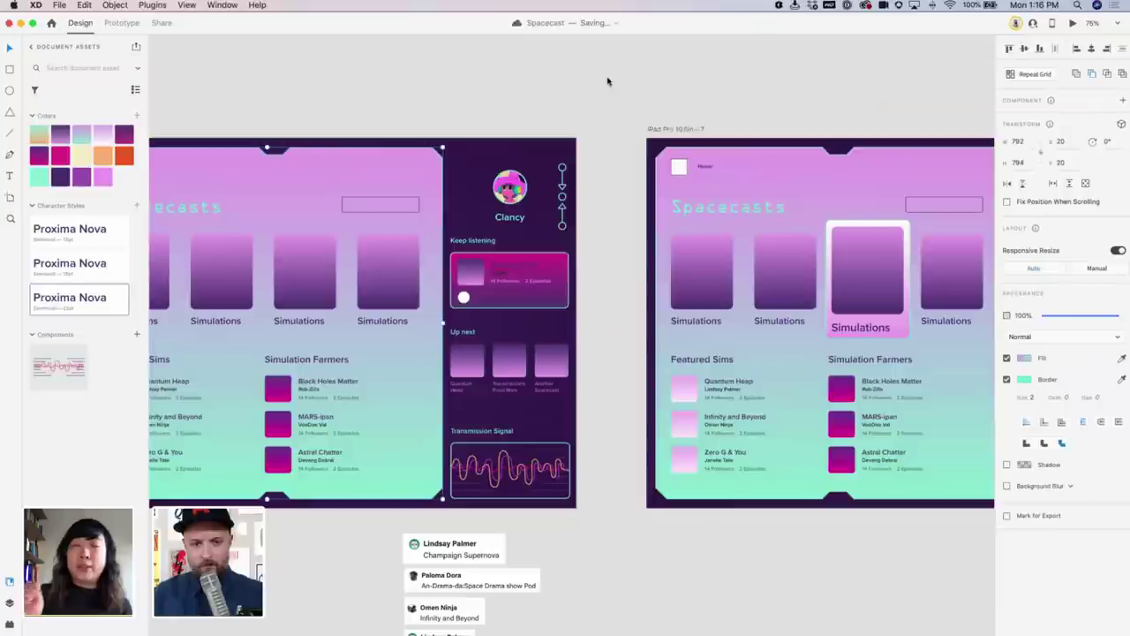
click(1073, 24)
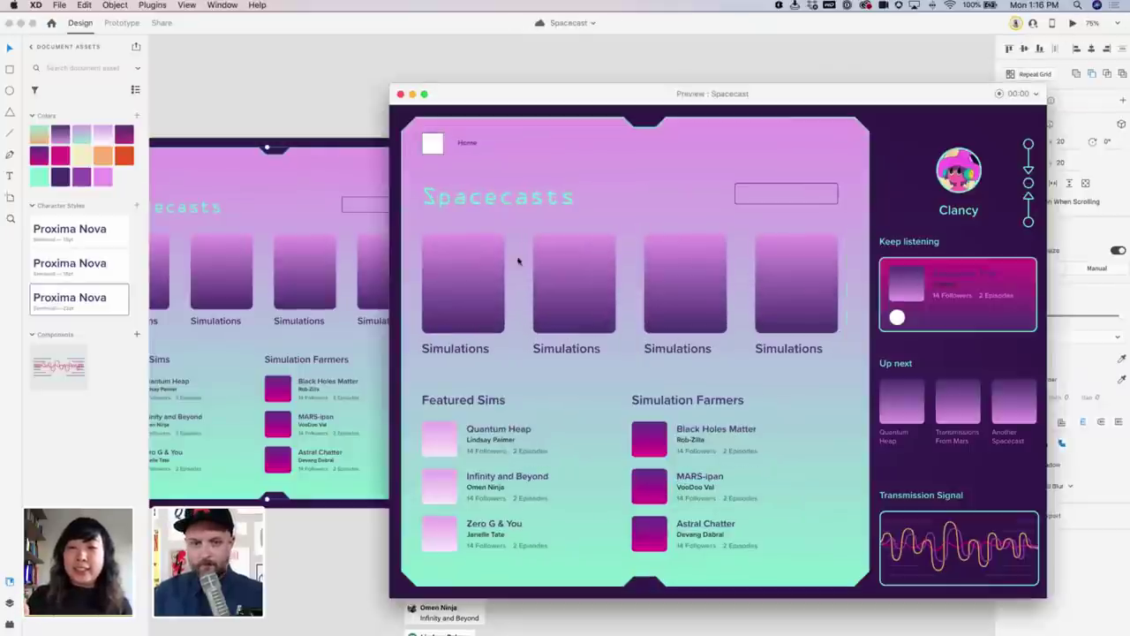
click(399, 93)
Link a left-artboard Simulations card to the raised-card artboard with a 0.3 s tap transition
double_click(329, 242)
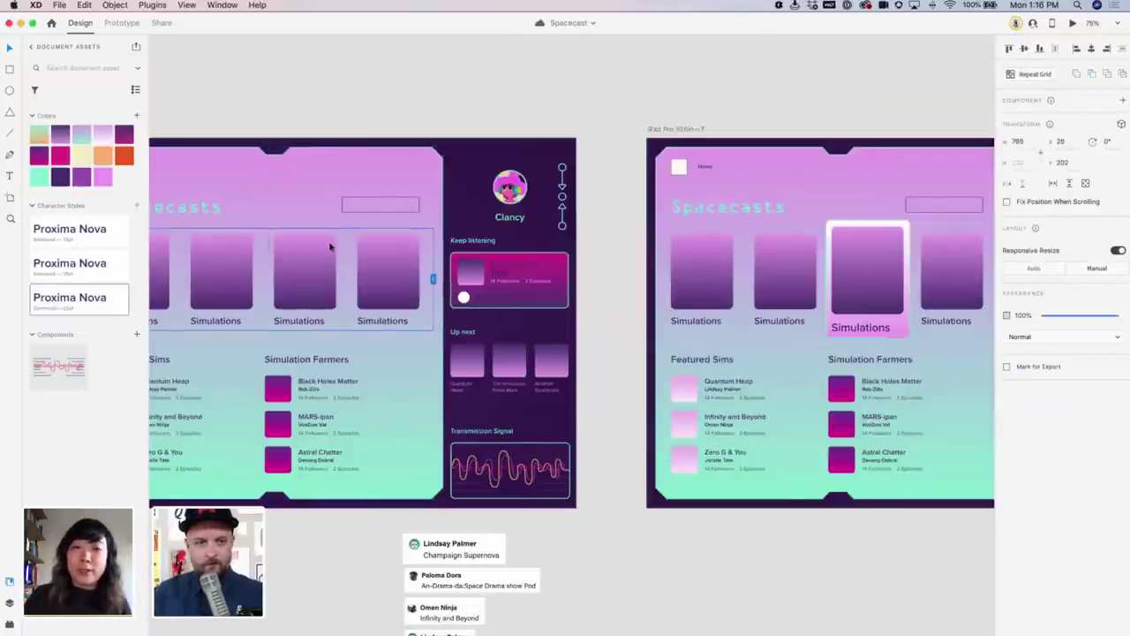
key(ctrl+Tab)
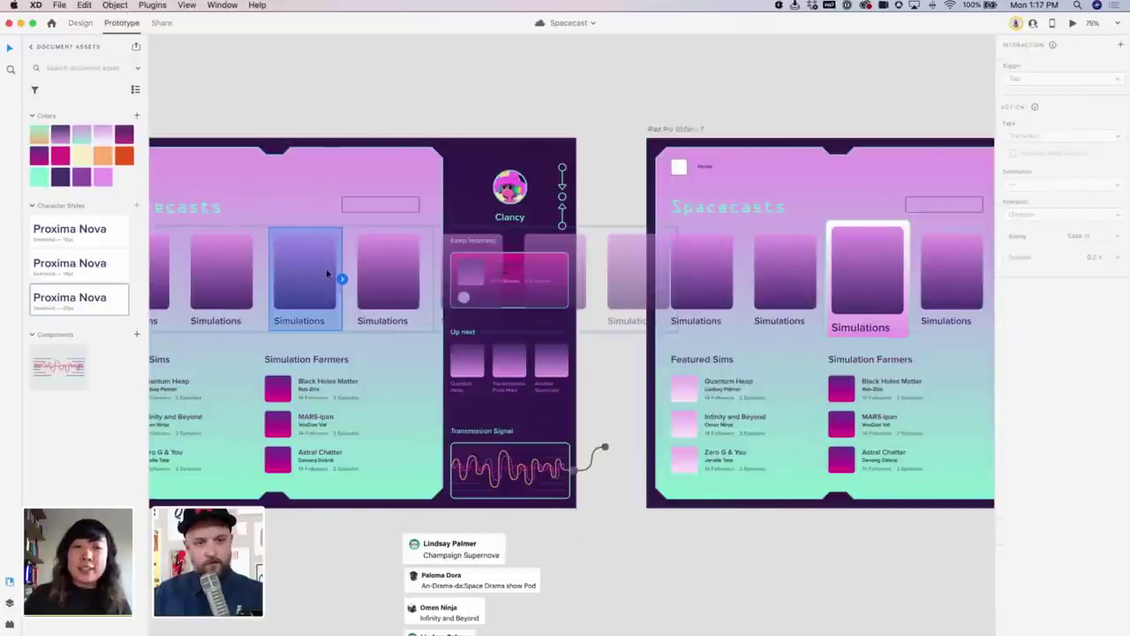
drag(343, 280, 777, 265)
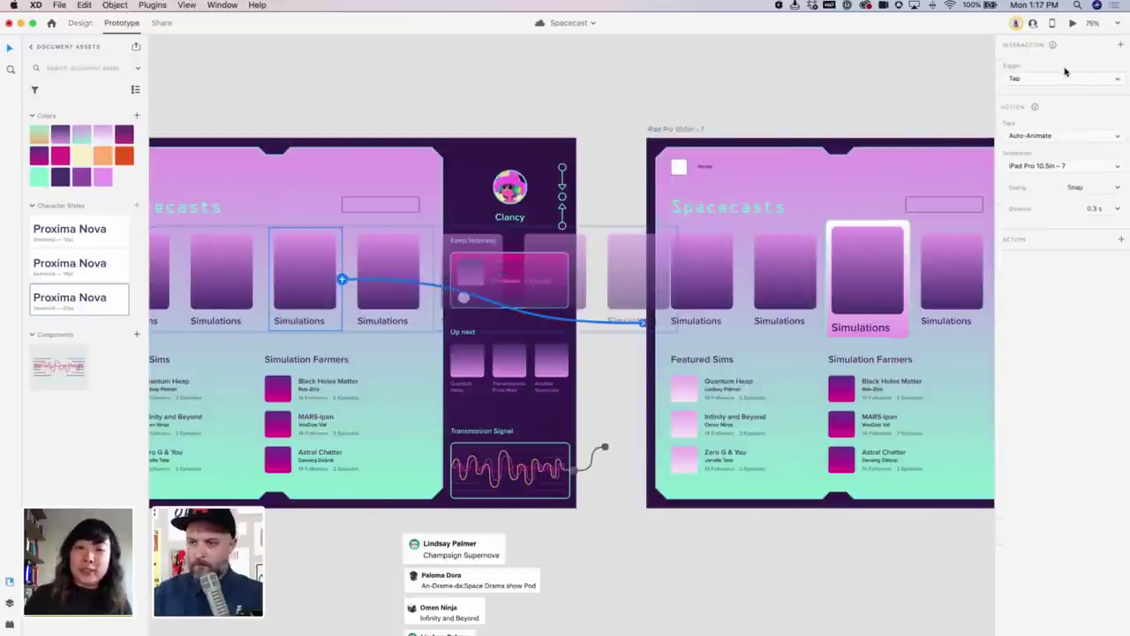
click(1097, 208)
text(0.5)
key(Return)
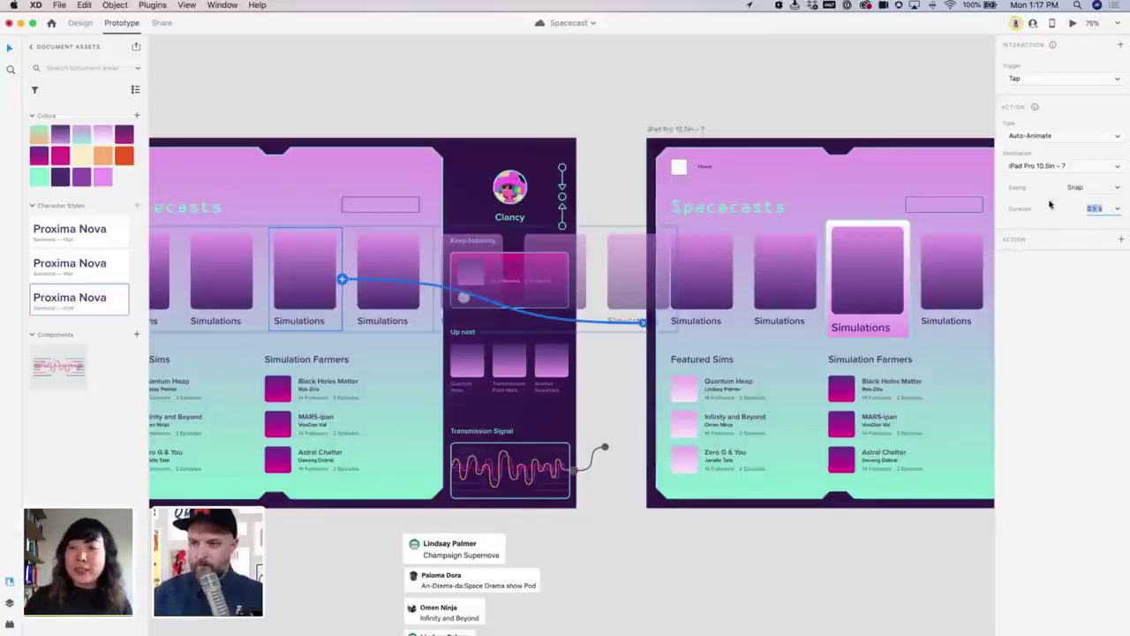
text(0.3)
key(Return)
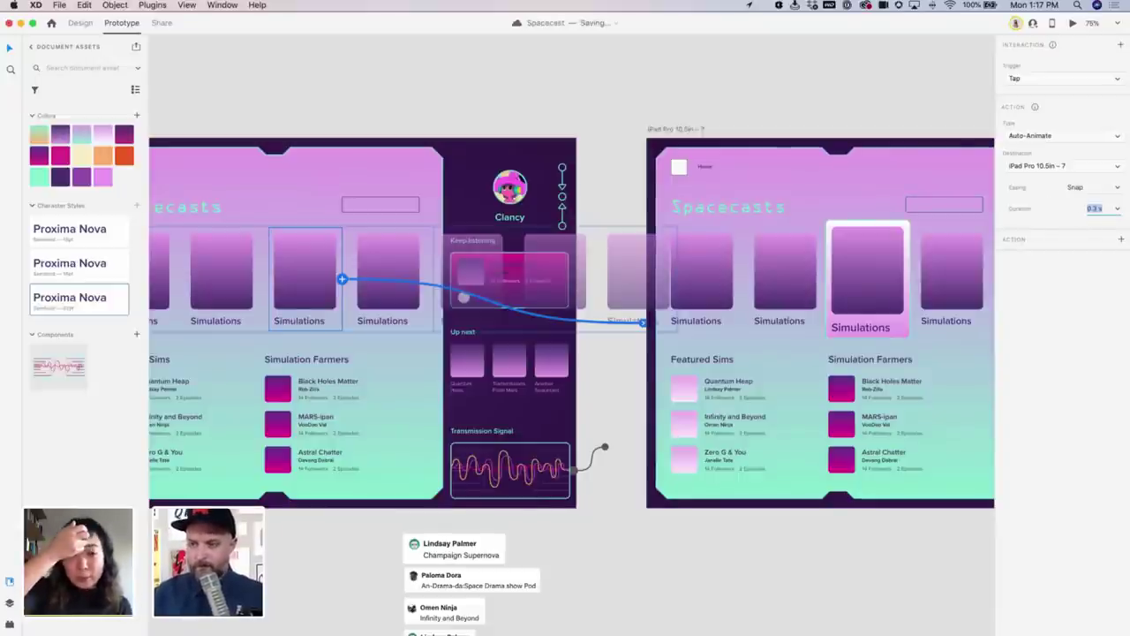
click(786, 112)
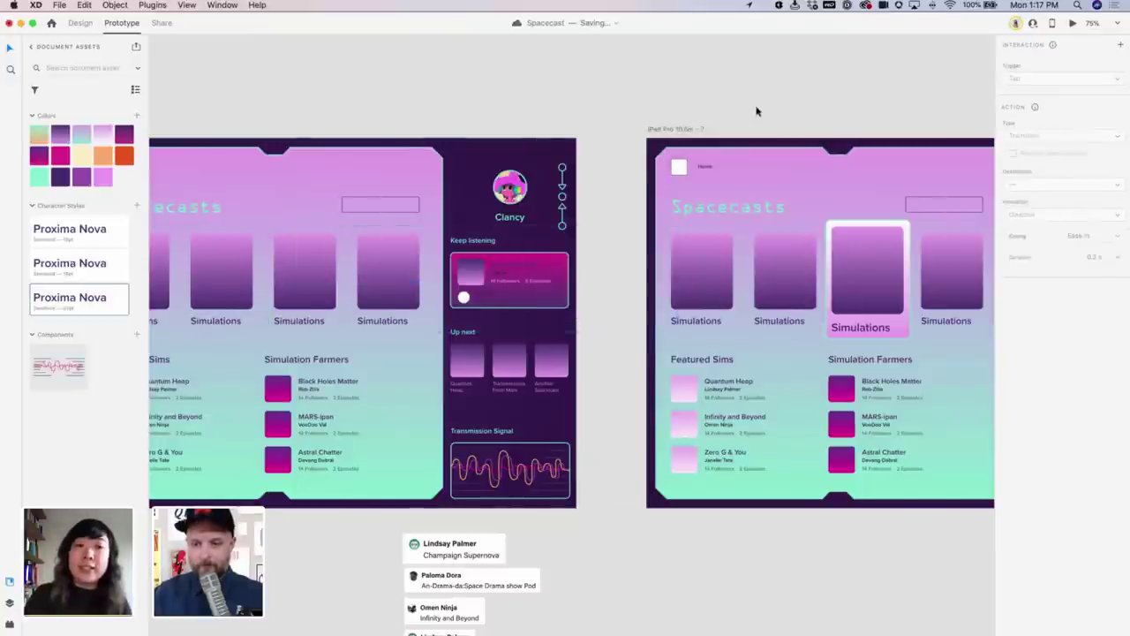
Link the raised third card back to the plain dashboard artboard and preview the prototype
scroll(757, 205, right, 3)
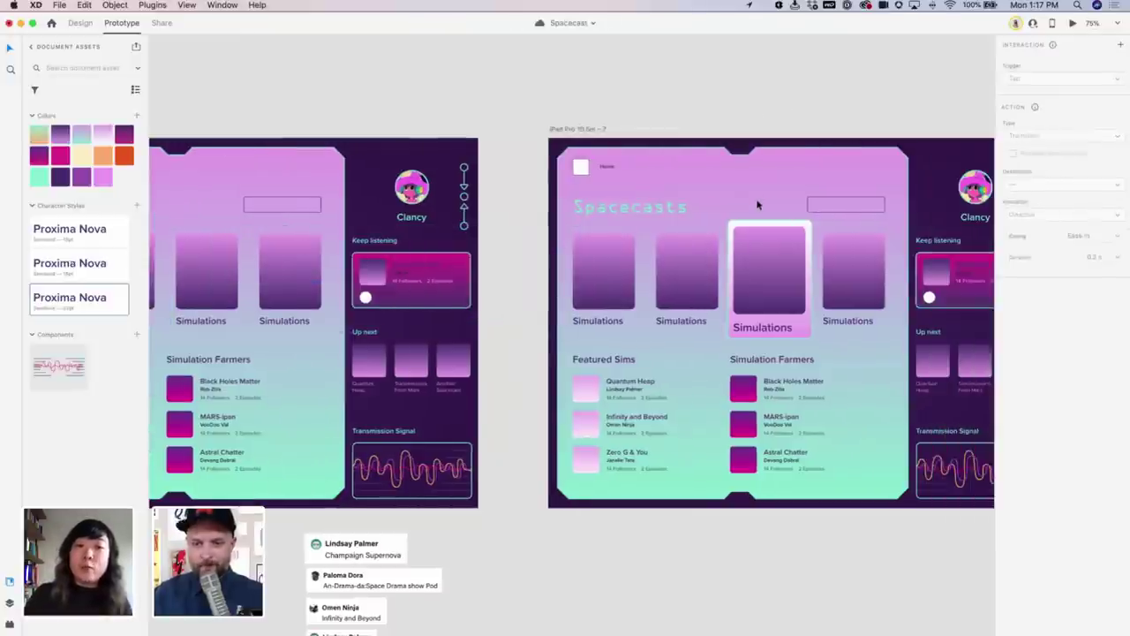
click(808, 304)
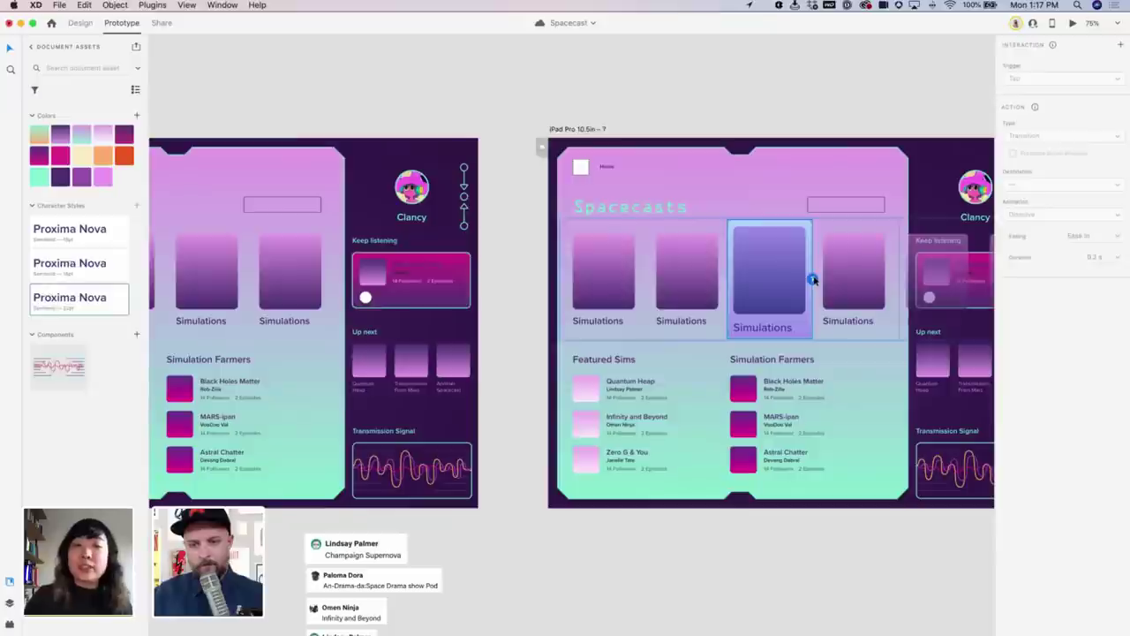
drag(813, 279, 446, 272)
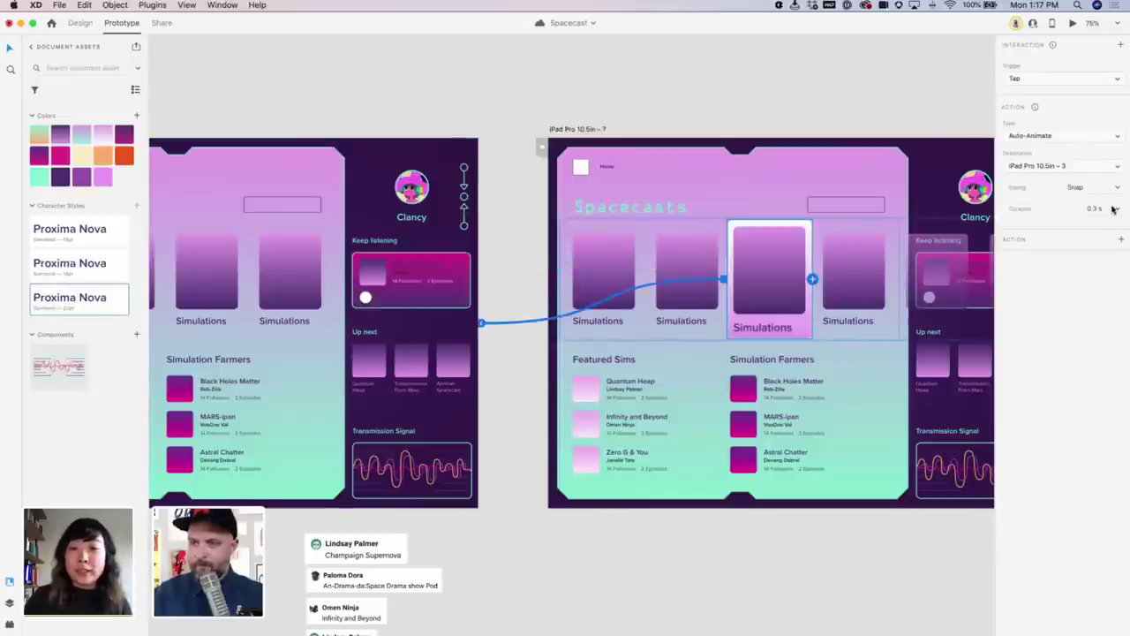
click(436, 114)
scroll(385, 205, left, 5)
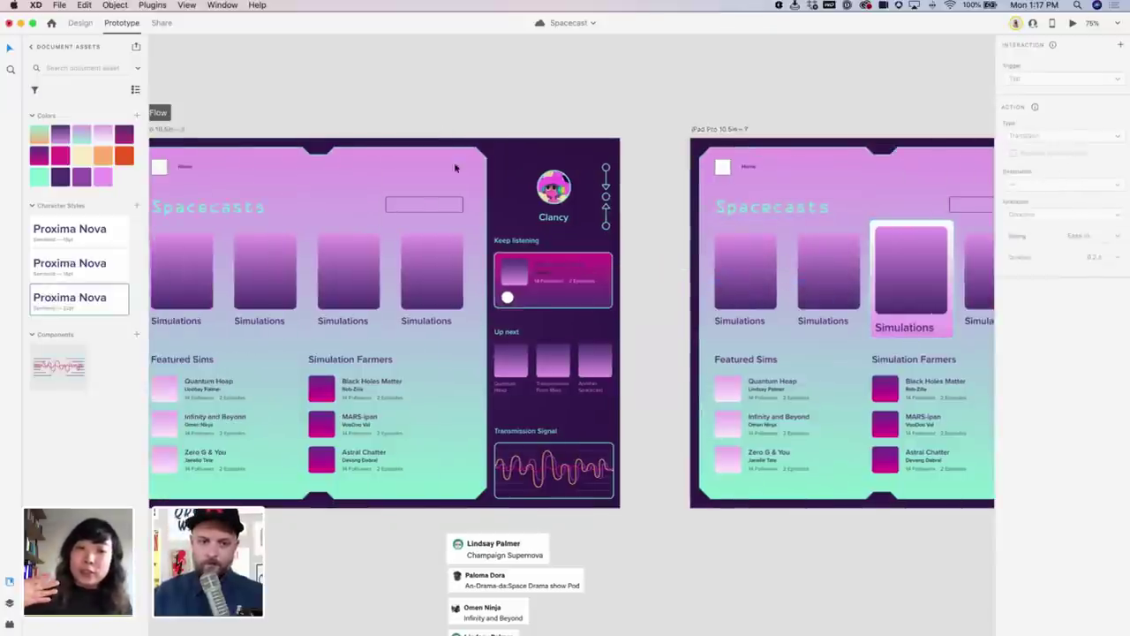
scroll(385, 205, left, 4)
click(532, 159)
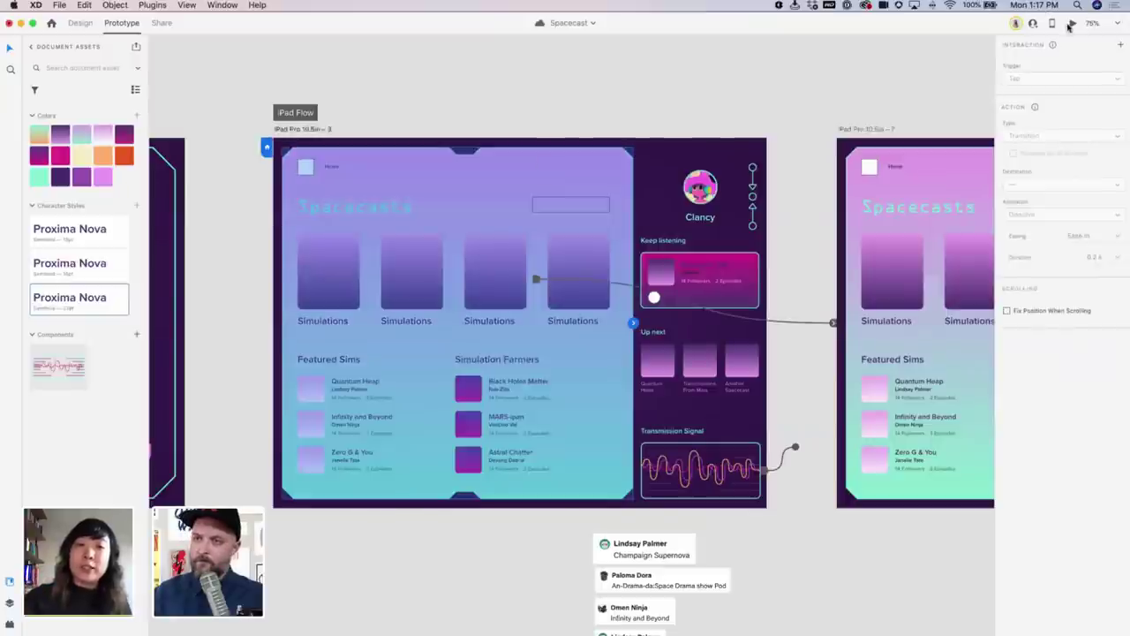
key(super+Return)
Close the Preview window to get back to both dashboard artboards on the canvas
scroll(747, 295, right, 3)
scroll(747, 295, left, 3)
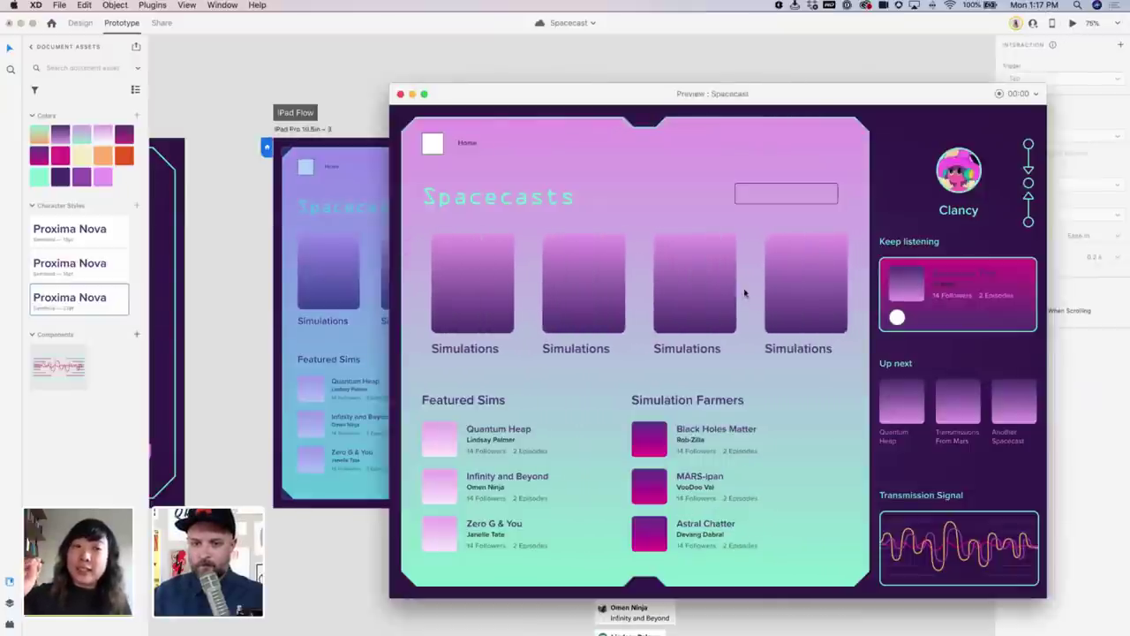
scroll(744, 293, right, 1)
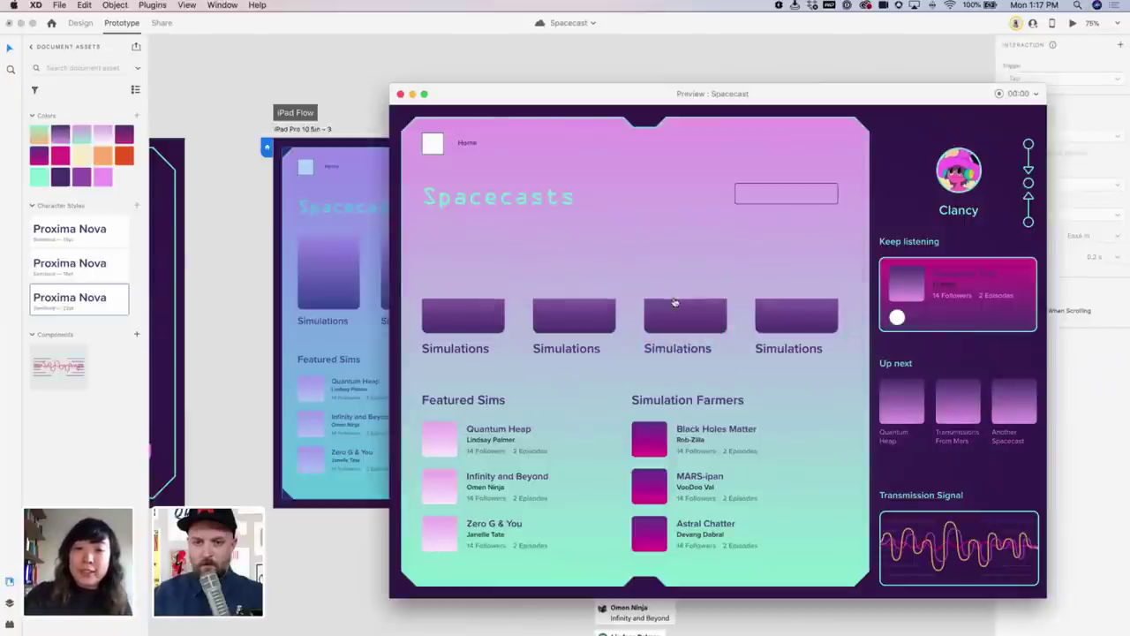
click(400, 94)
Wire a Tap Auto-Animate from the third Simulations card to artboard 7
scroll(530, 129, right, 5)
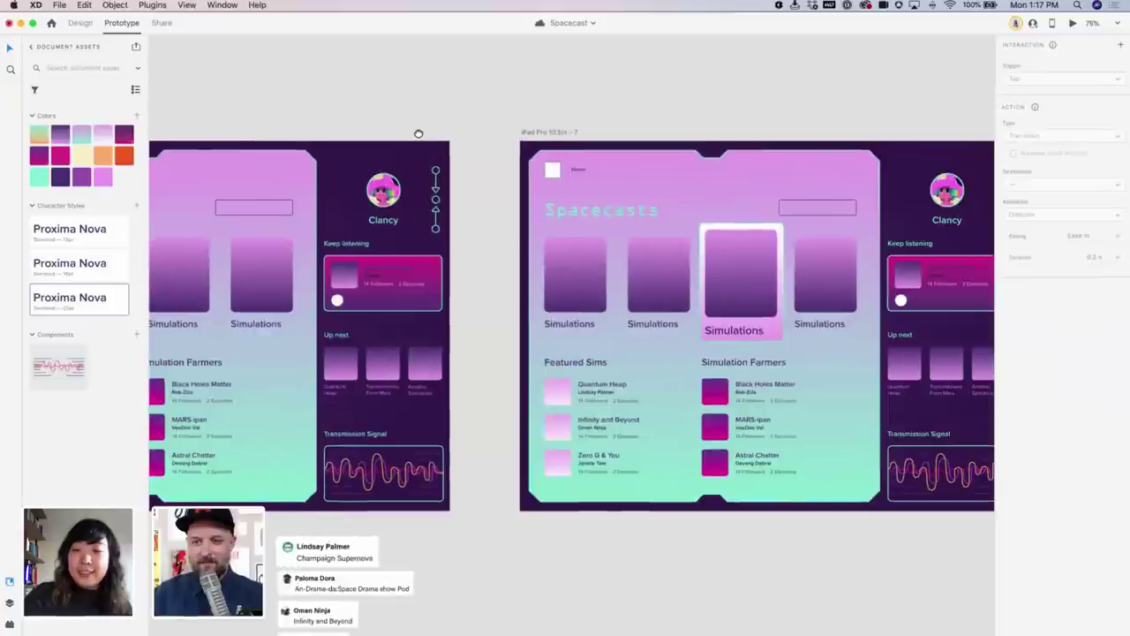
scroll(508, 285, left, 5)
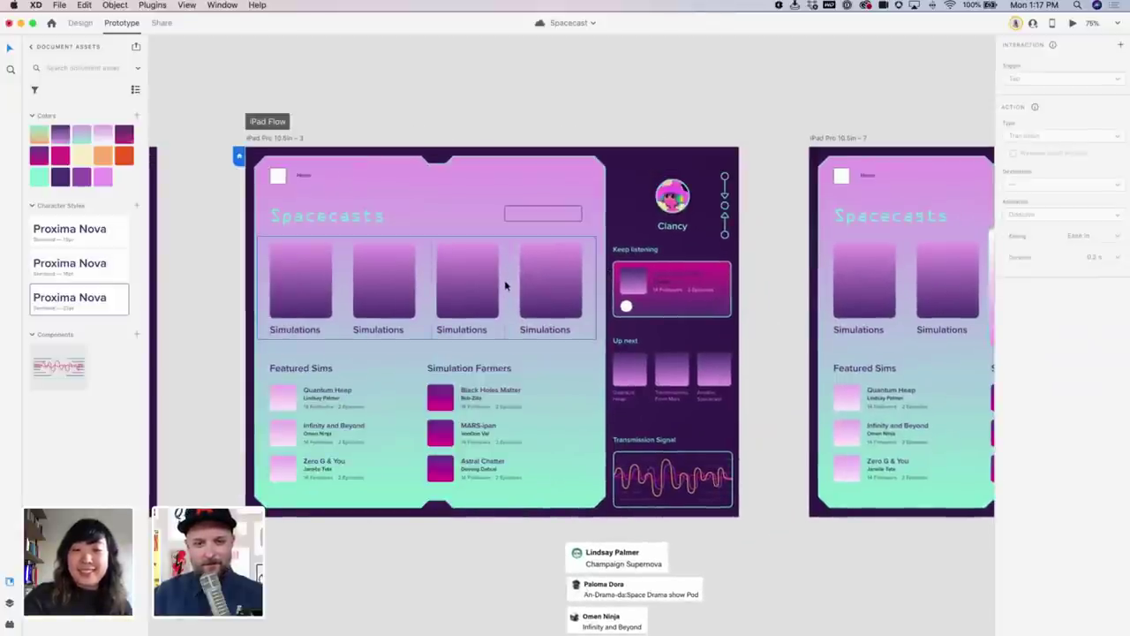
drag(506, 285, 805, 331)
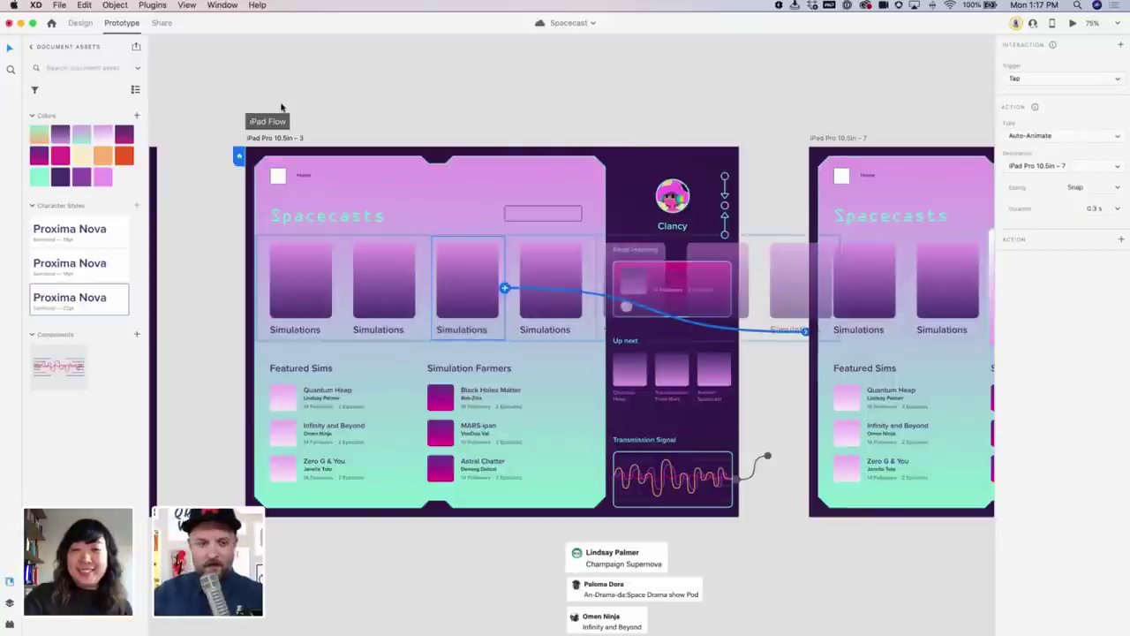
Return to Design, then open the preview and tap the third Simulations card
click(79, 23)
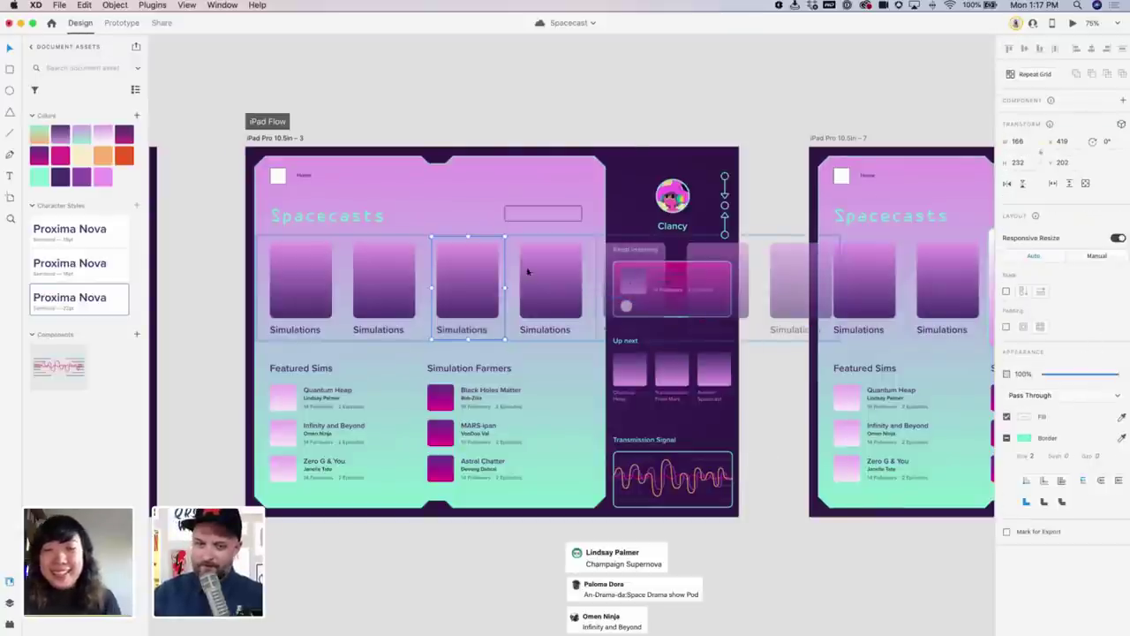
double_click(503, 250)
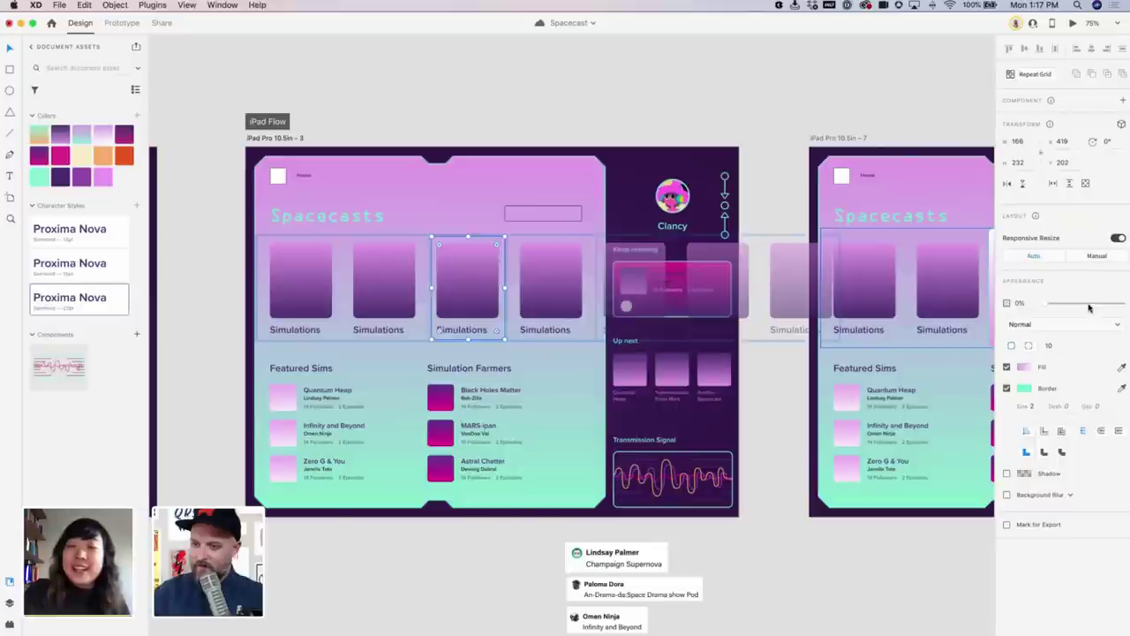
click(713, 134)
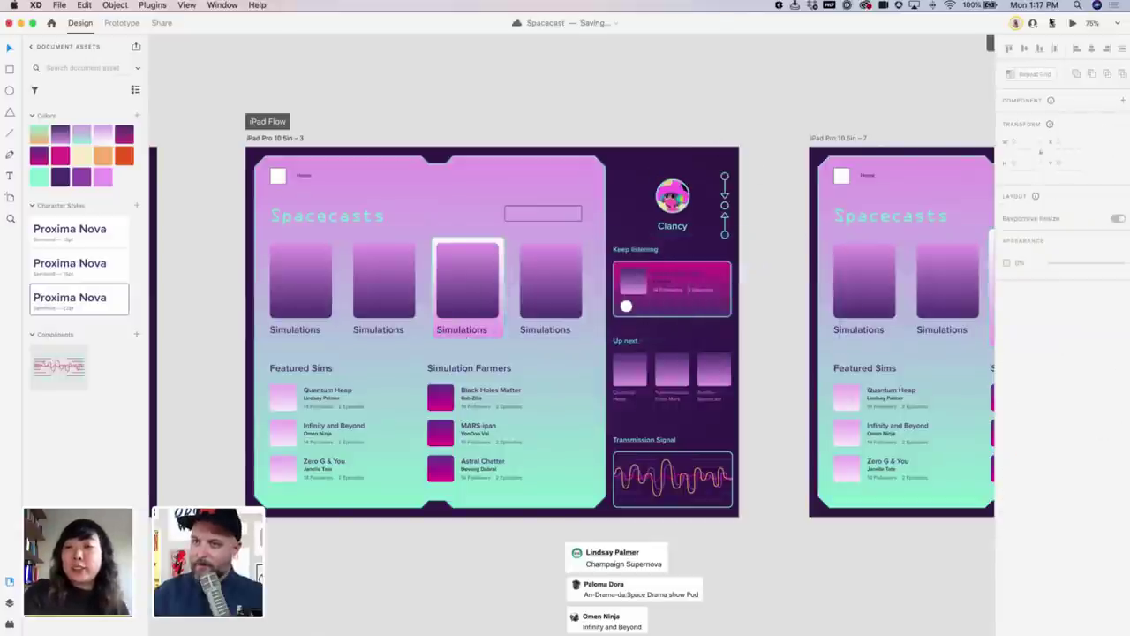
click(1072, 23)
click(685, 287)
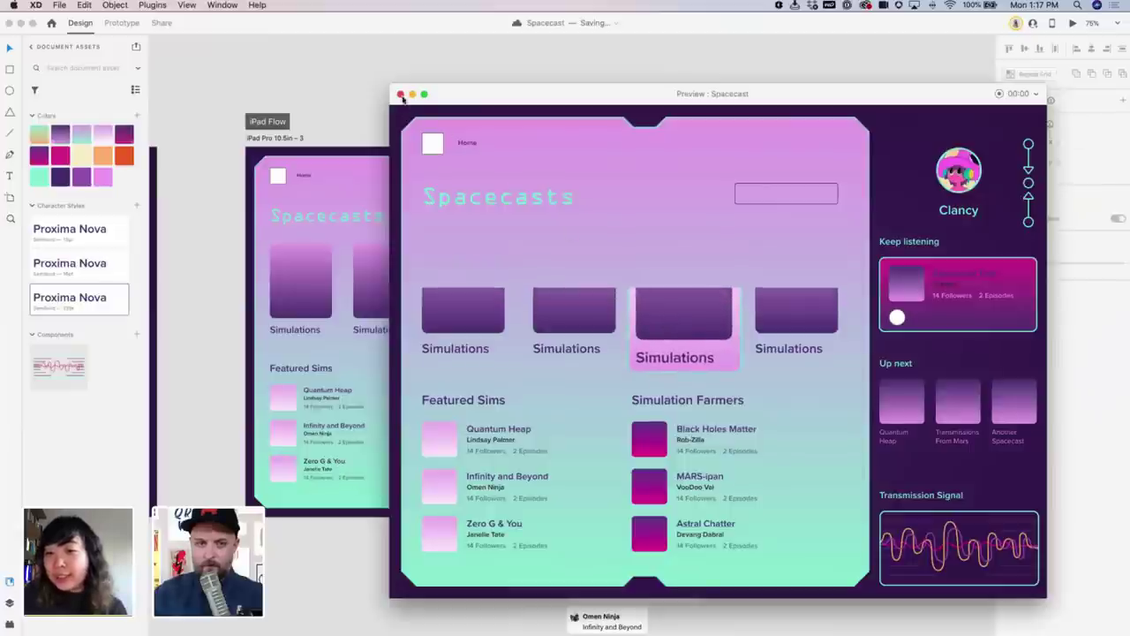
Close the preview and pan the whole left artboard into view
click(400, 94)
scroll(495, 156, right, 5)
scroll(495, 157, left, 2)
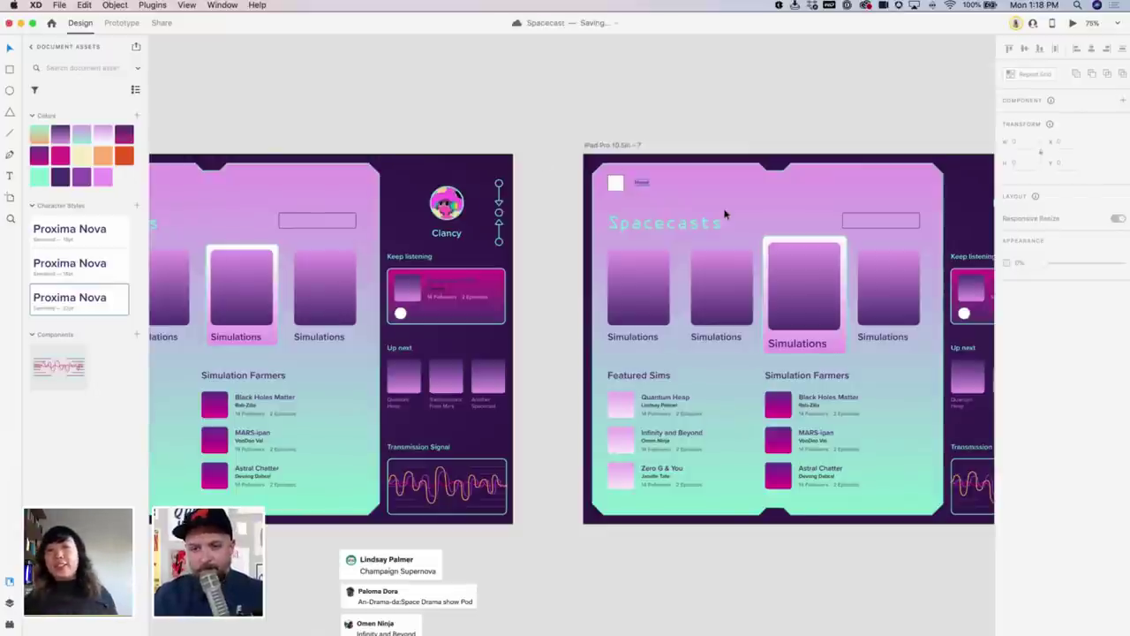
drag(466, 131, 599, 133)
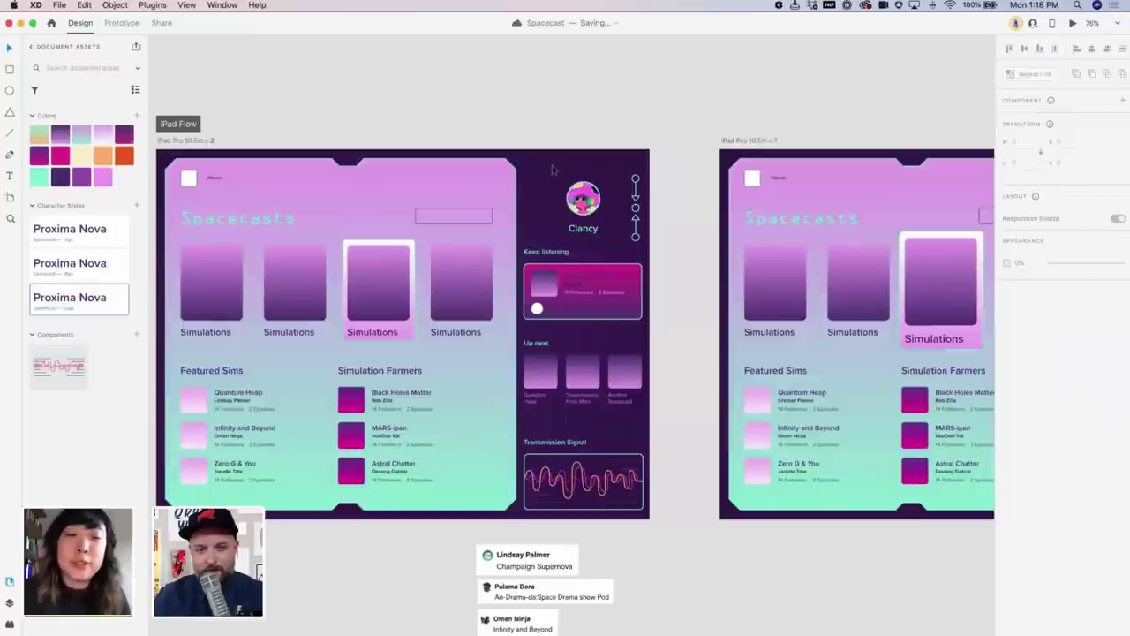
Reopen the preview, tap the third card three times to replay it, then close
click(1072, 24)
click(677, 289)
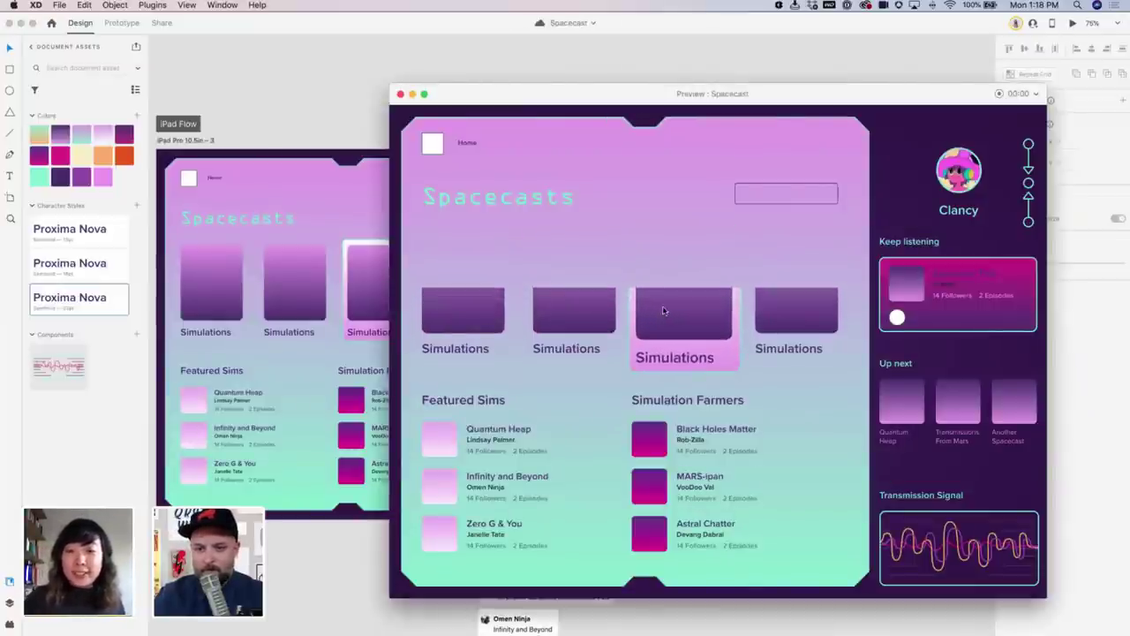
click(665, 304)
click(665, 303)
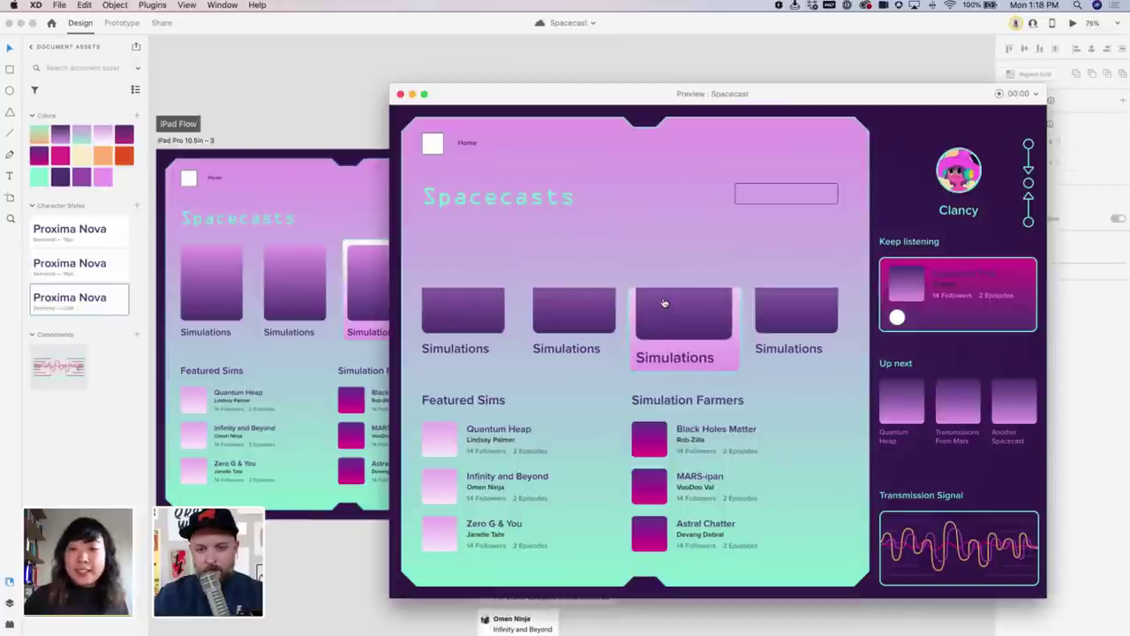
click(399, 95)
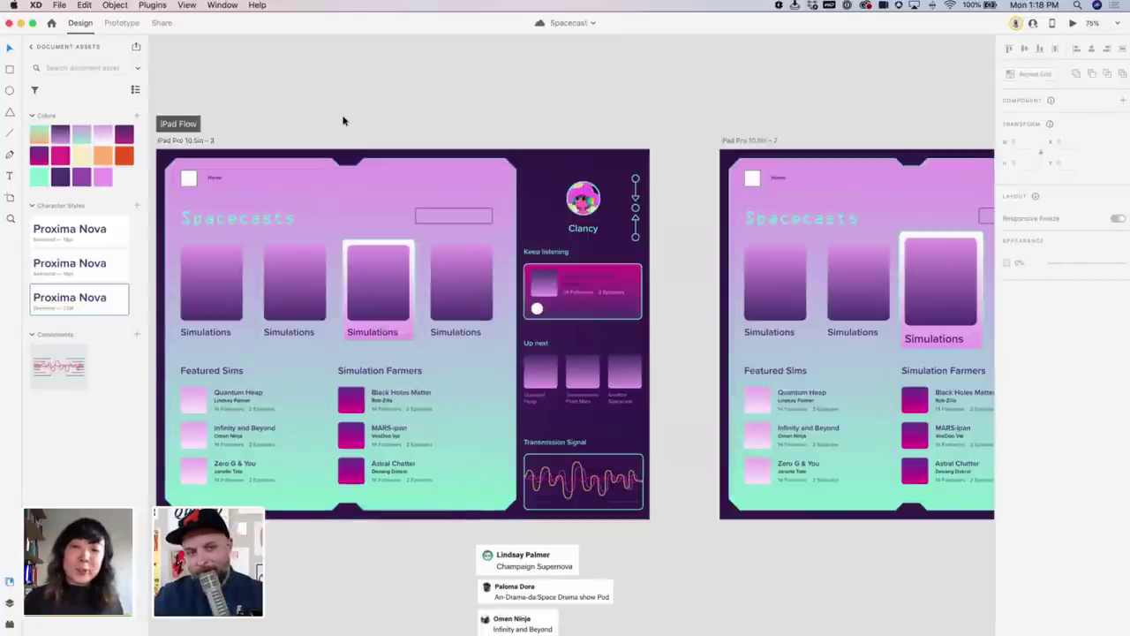
On artboard 7, set the third Simulations card's 3D Transforms Z depth to 0
scroll(530, 133, left, 5)
scroll(446, 167, right, 5)
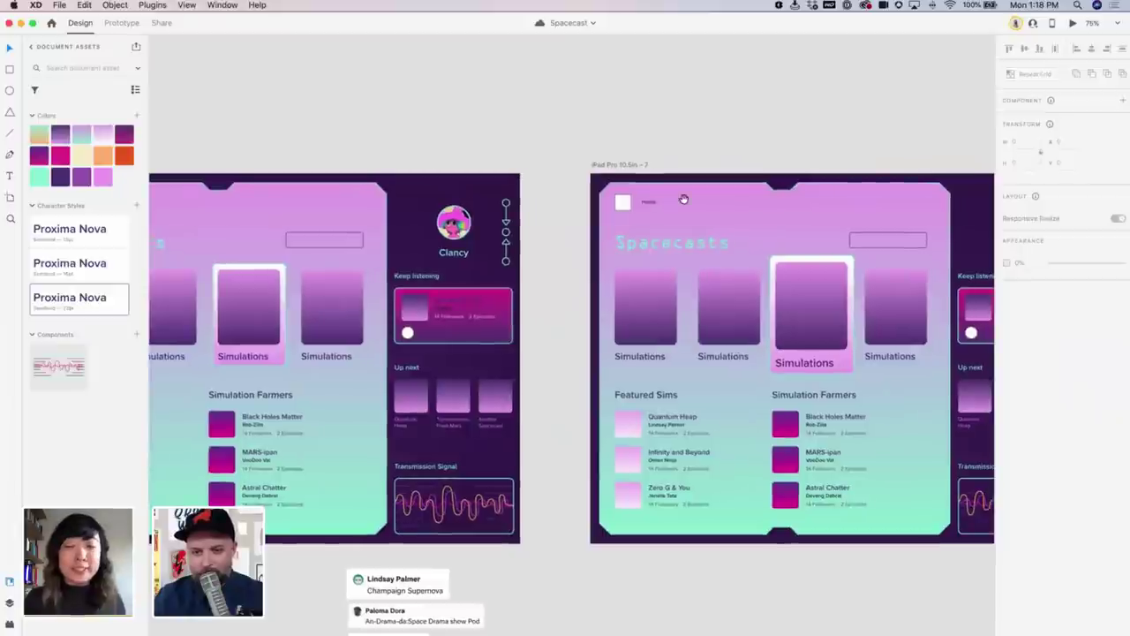
scroll(565, 142, right, 3)
scroll(565, 142, down, 1)
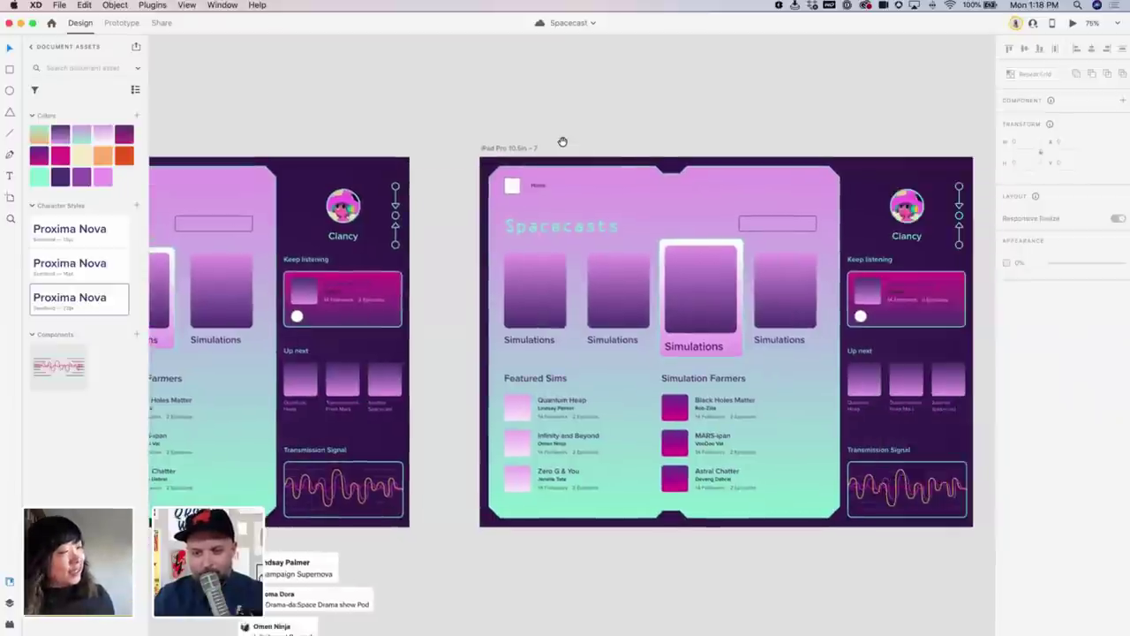
double_click(628, 234)
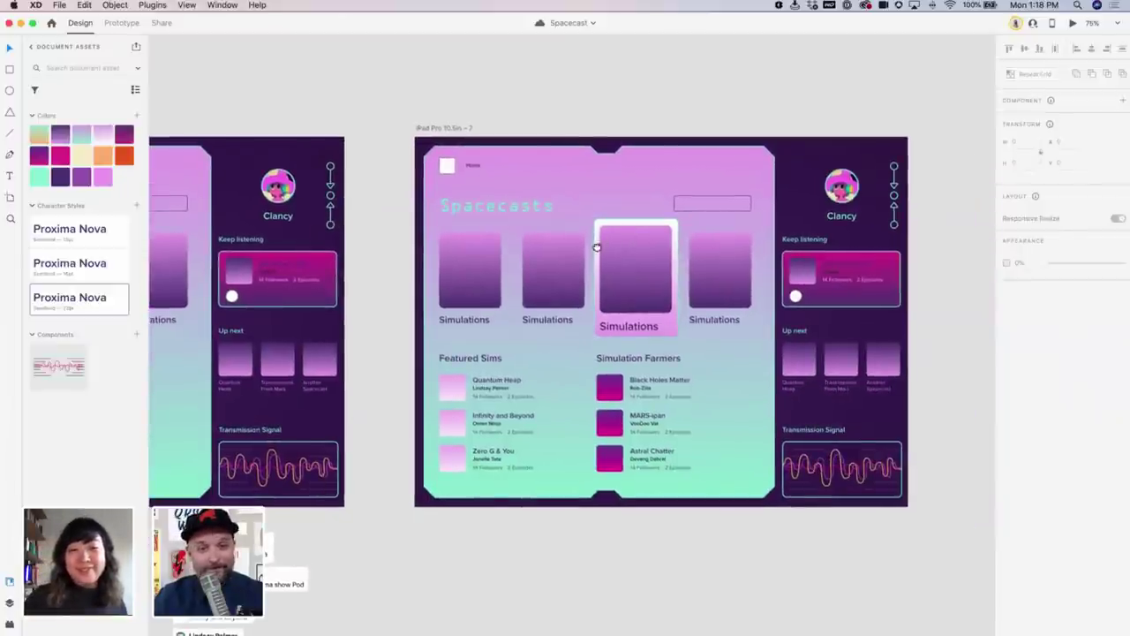
scroll(694, 245, left, 2)
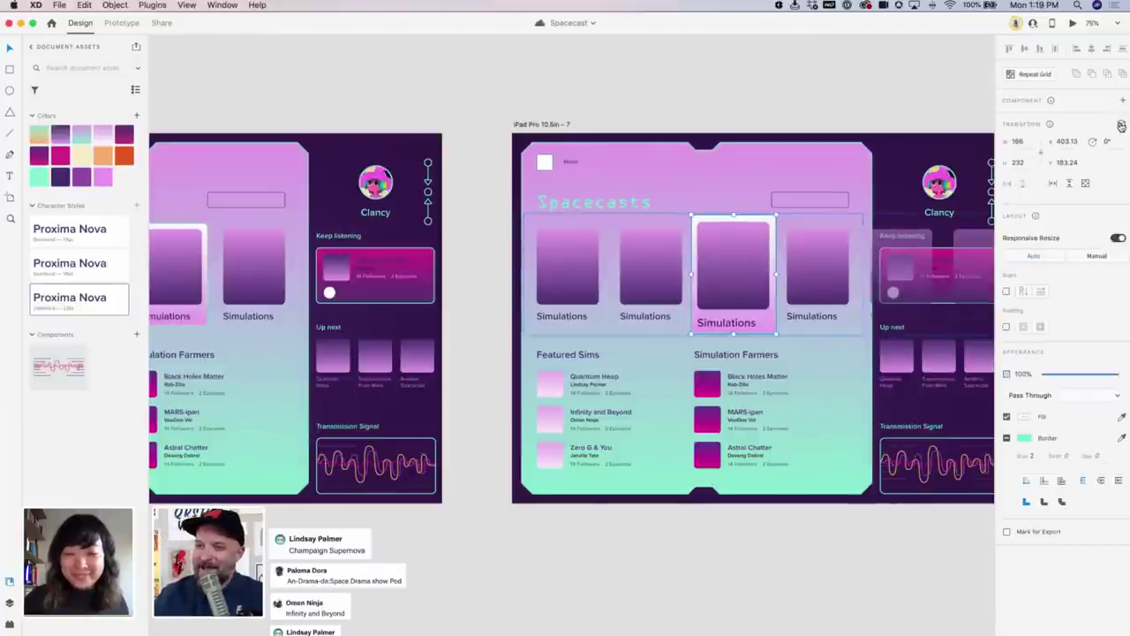
click(1121, 124)
drag(1077, 183, 1043, 183)
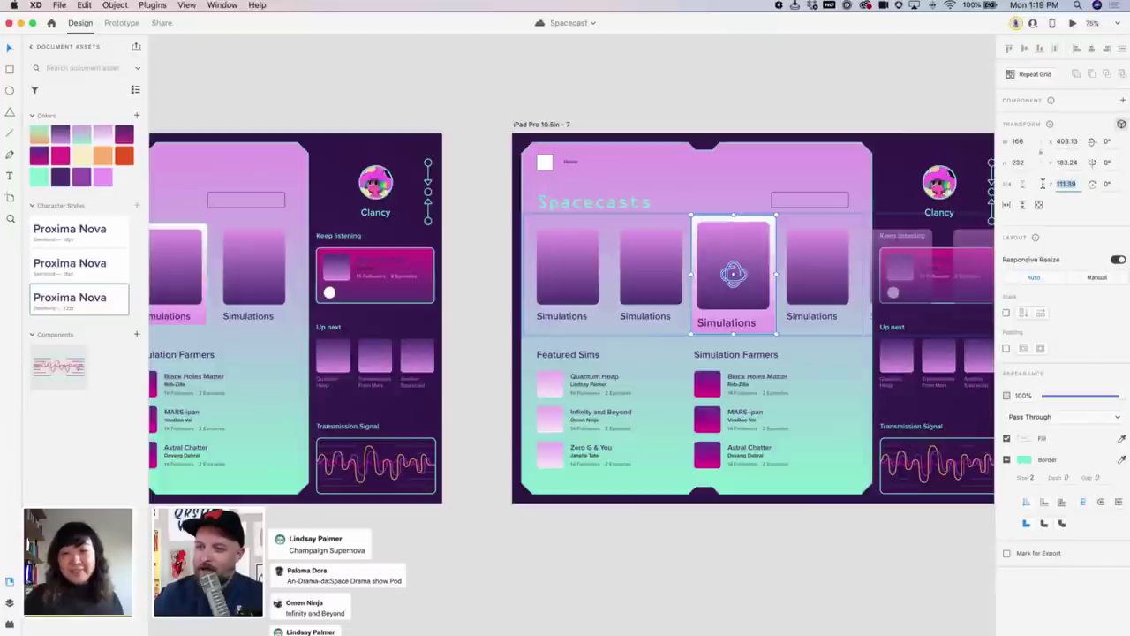
text(0)
key(Return)
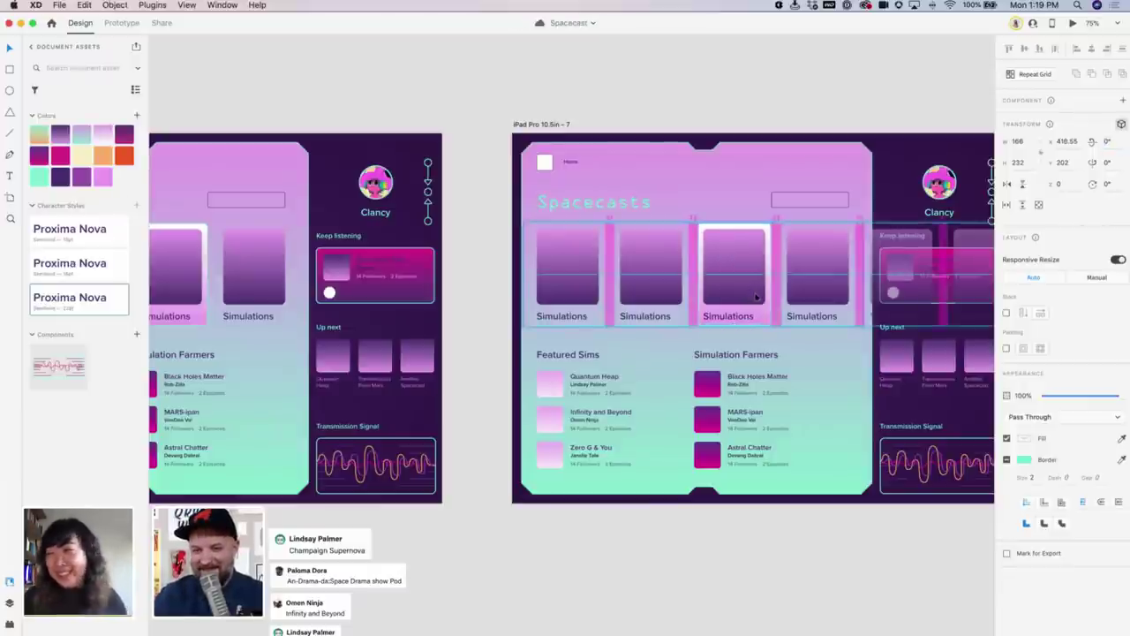
click(782, 105)
Select the card row on the first artboard and launch Desktop Preview to test the tap
scroll(595, 156, left, 5)
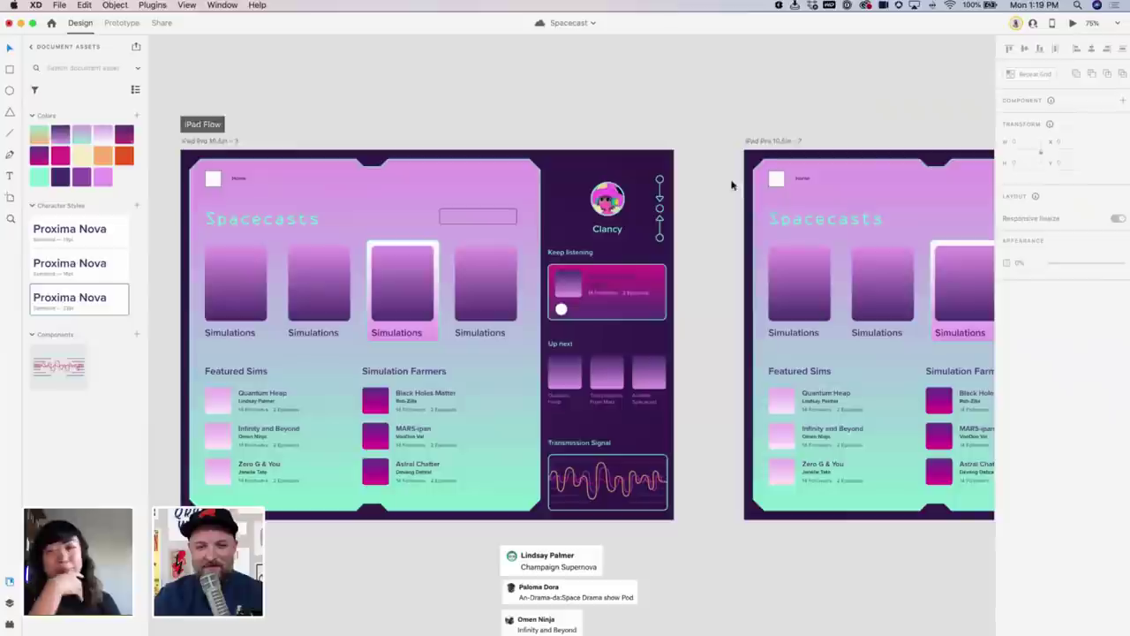
click(437, 247)
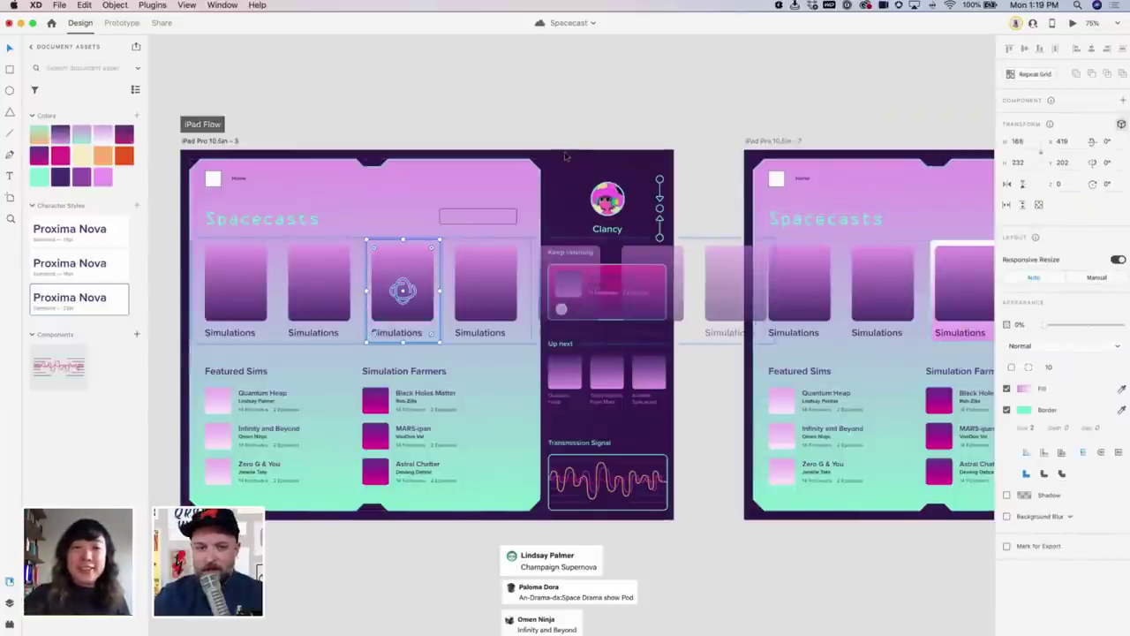
key(Escape)
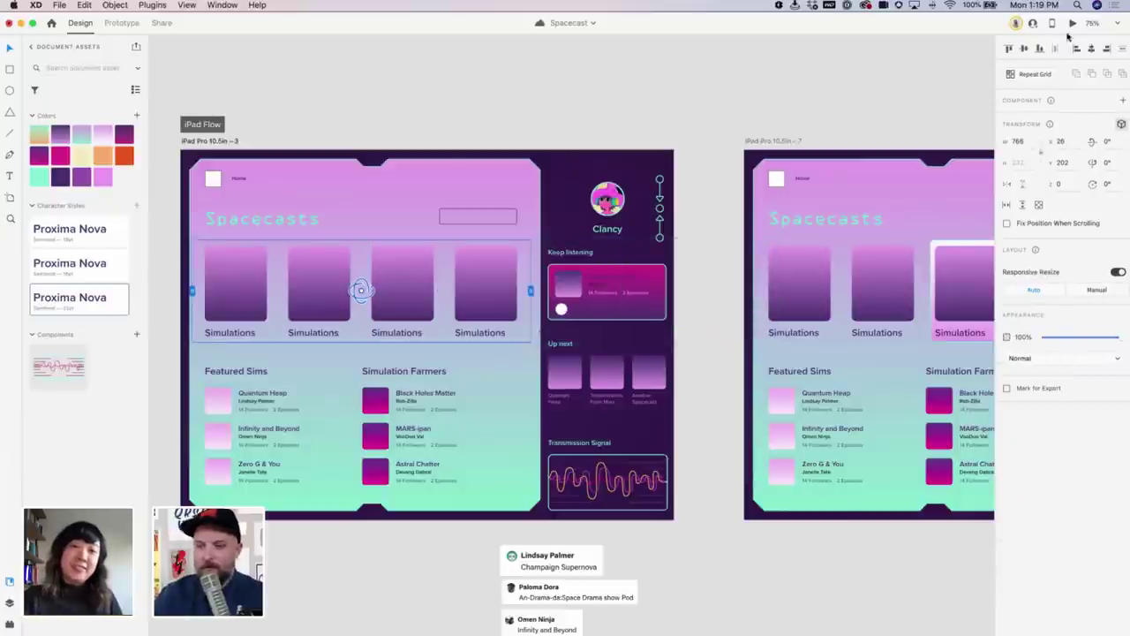
click(1072, 24)
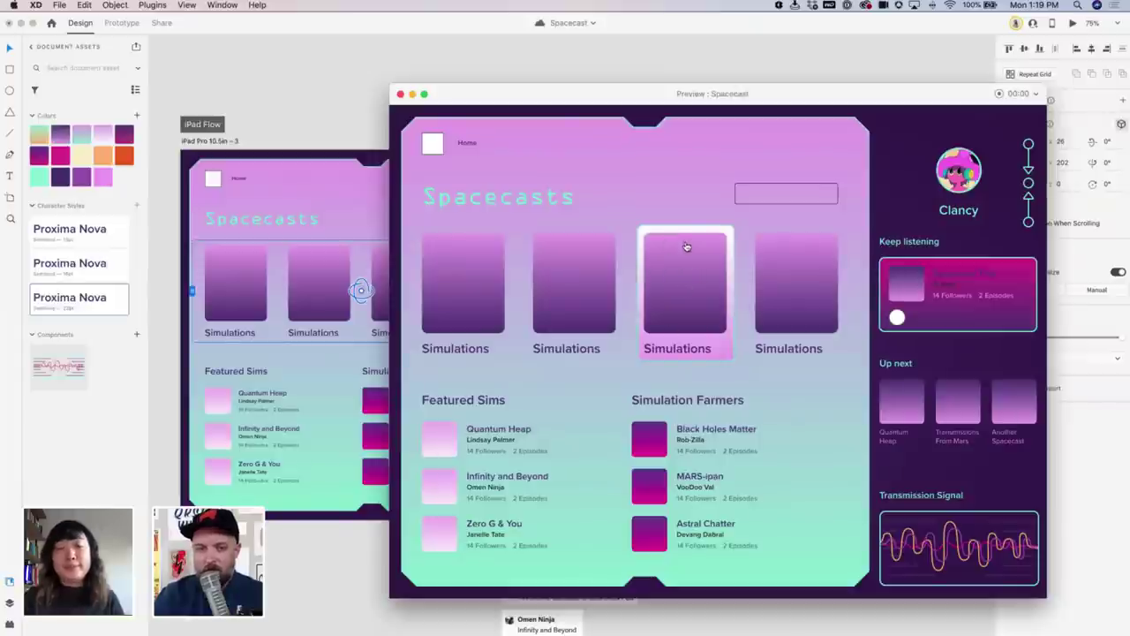
Close the Spacecast prototype preview window
click(400, 93)
scroll(512, 137, right, 5)
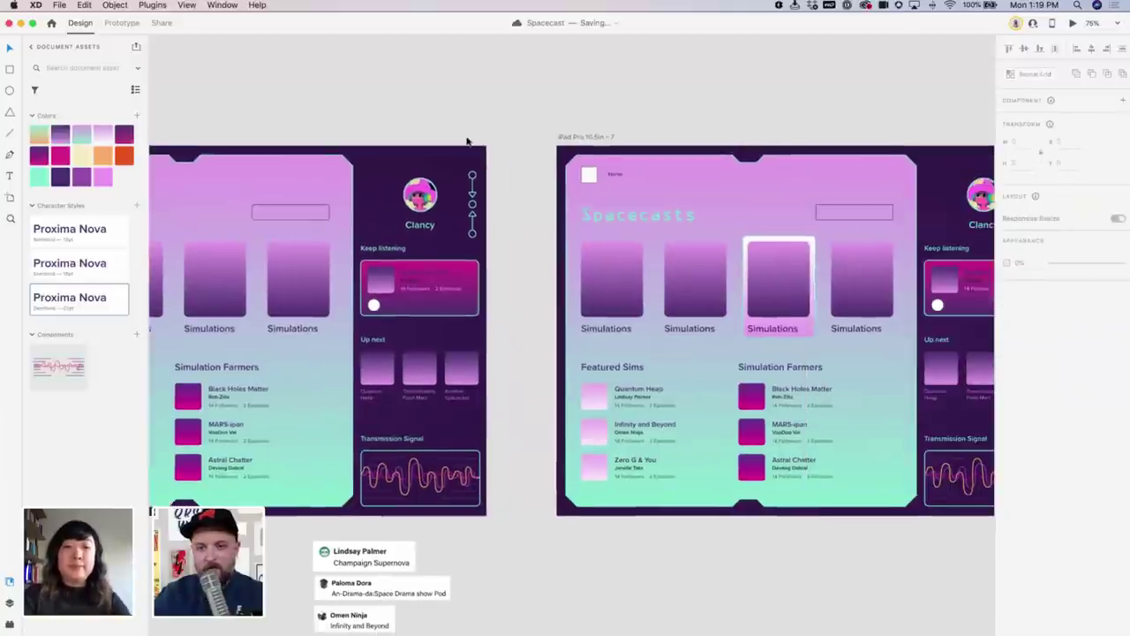
scroll(467, 141, right, 3)
Inspect the highlighted third Simulations card on artboard 7, then clear the selection
double_click(722, 284)
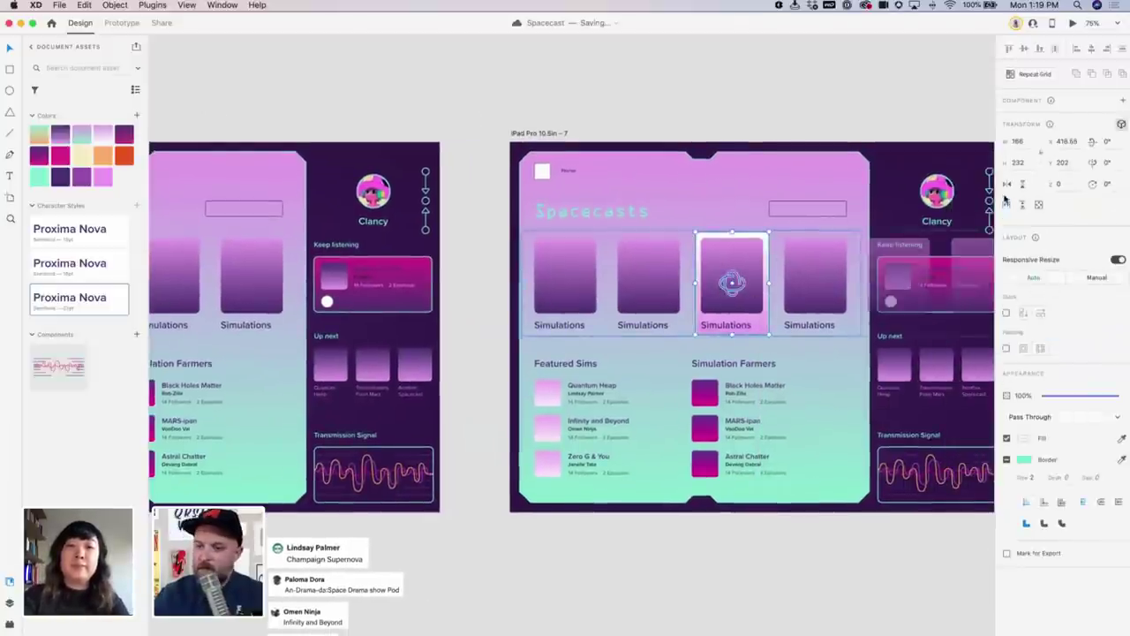
click(755, 100)
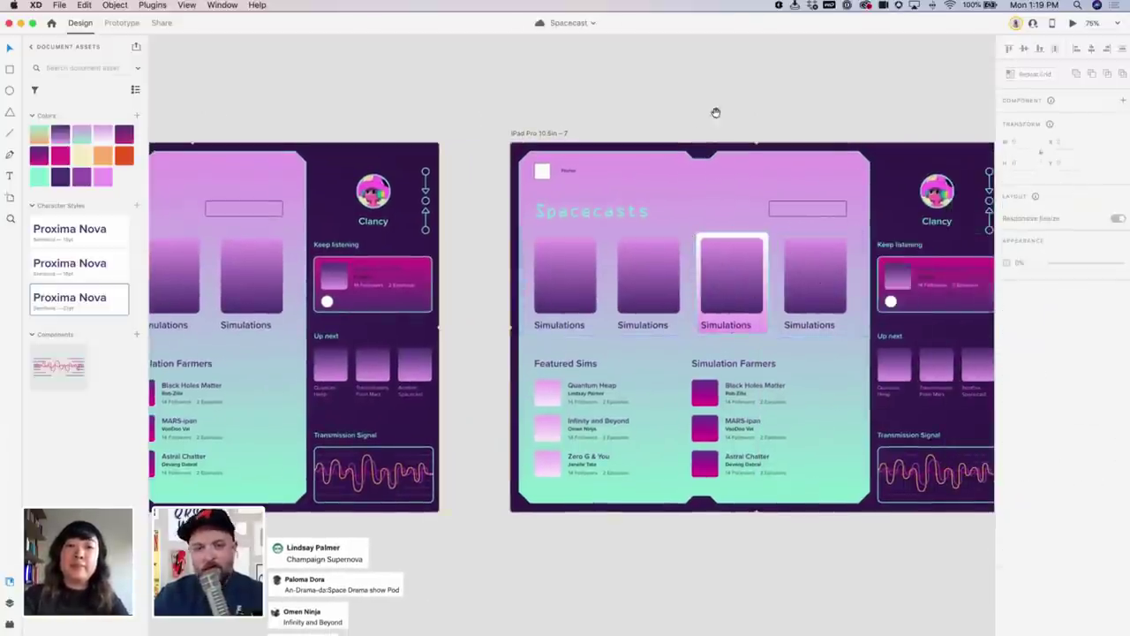
scroll(716, 113, left, 5)
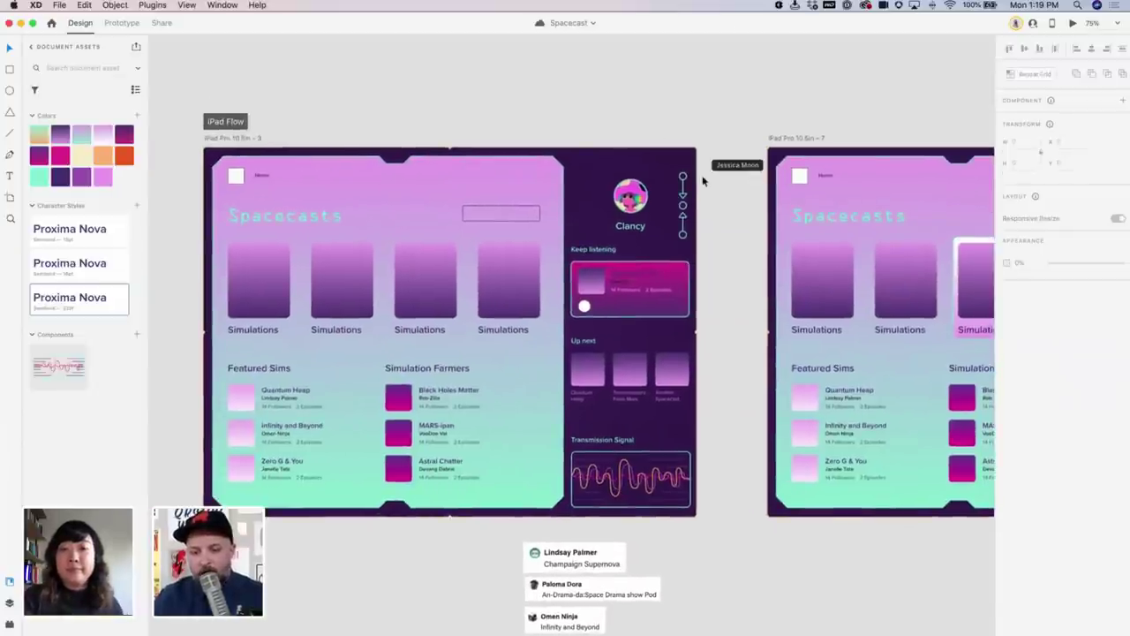
scroll(507, 121, left, 1)
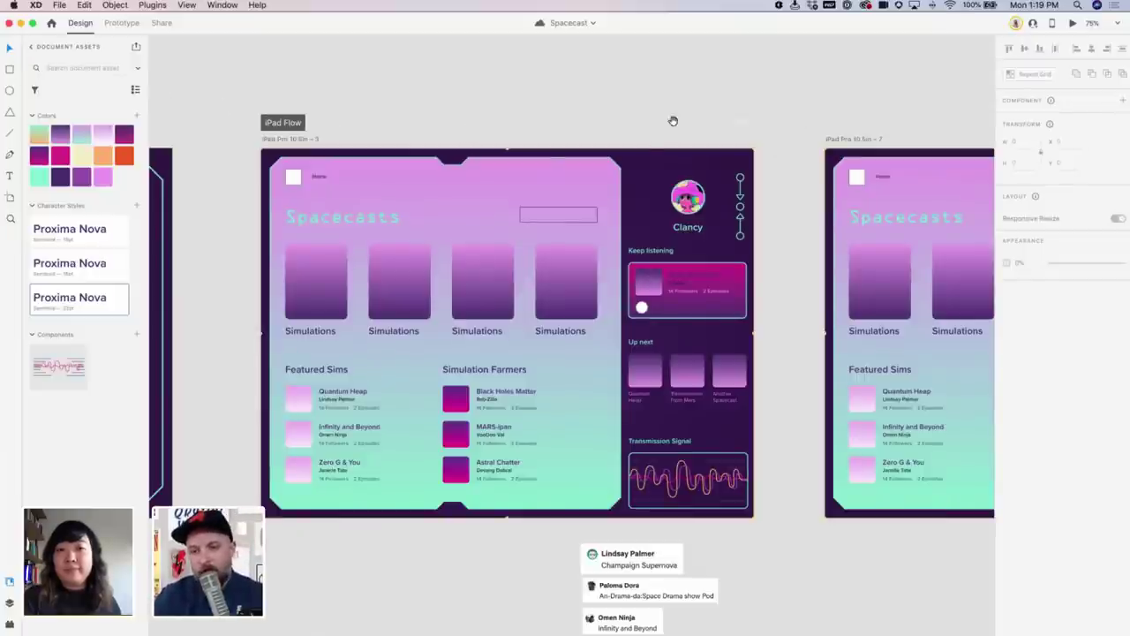
scroll(744, 114, right, 3)
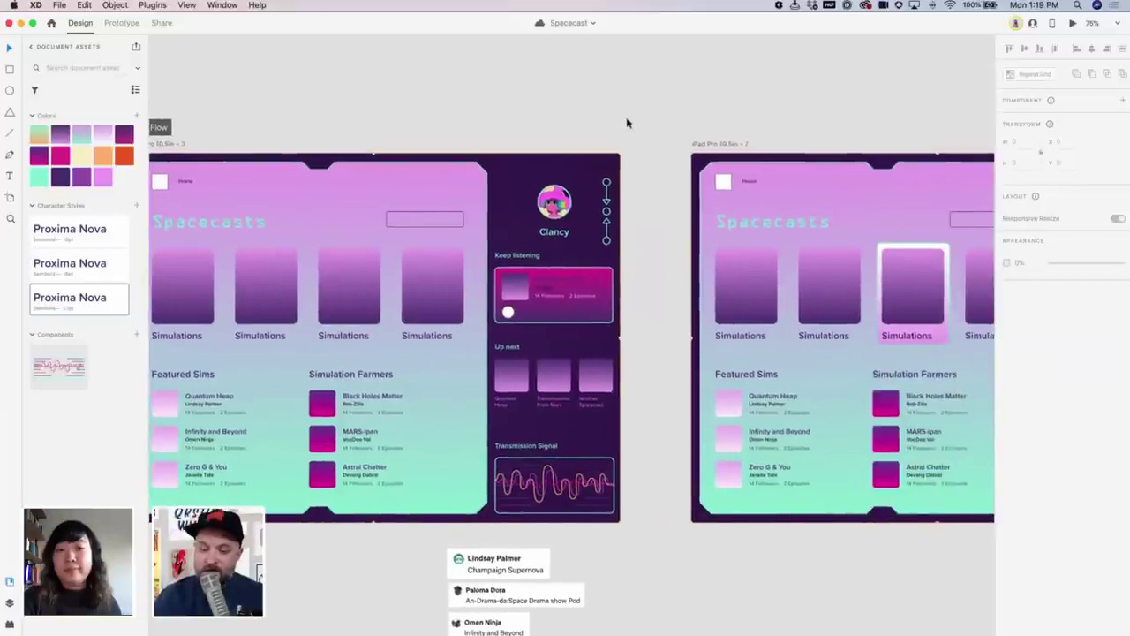
scroll(653, 122, right, 3)
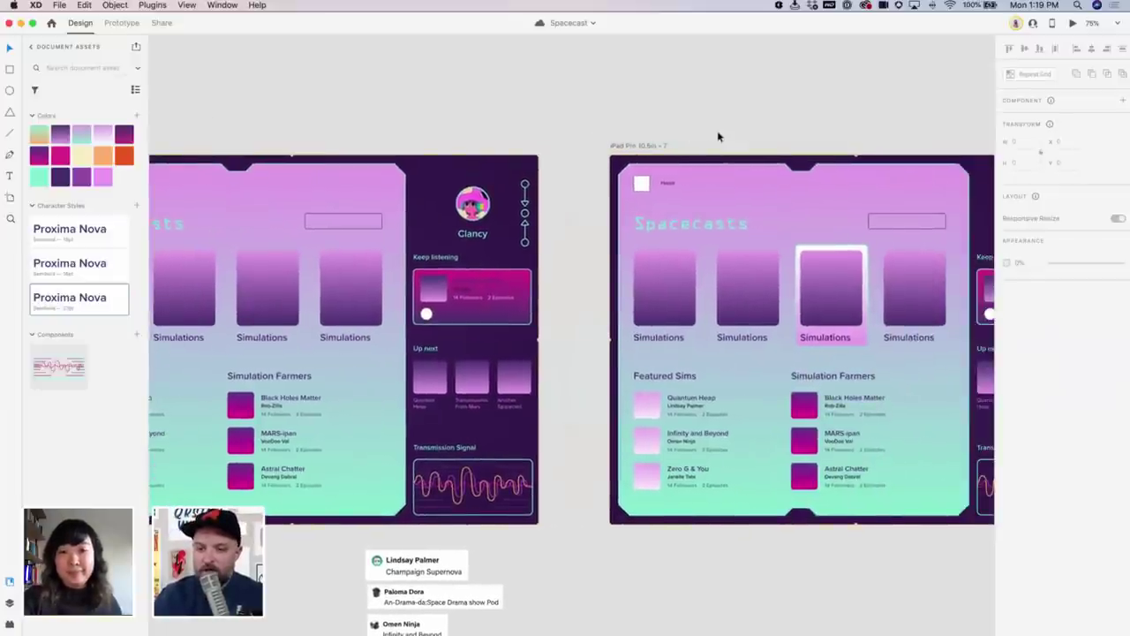
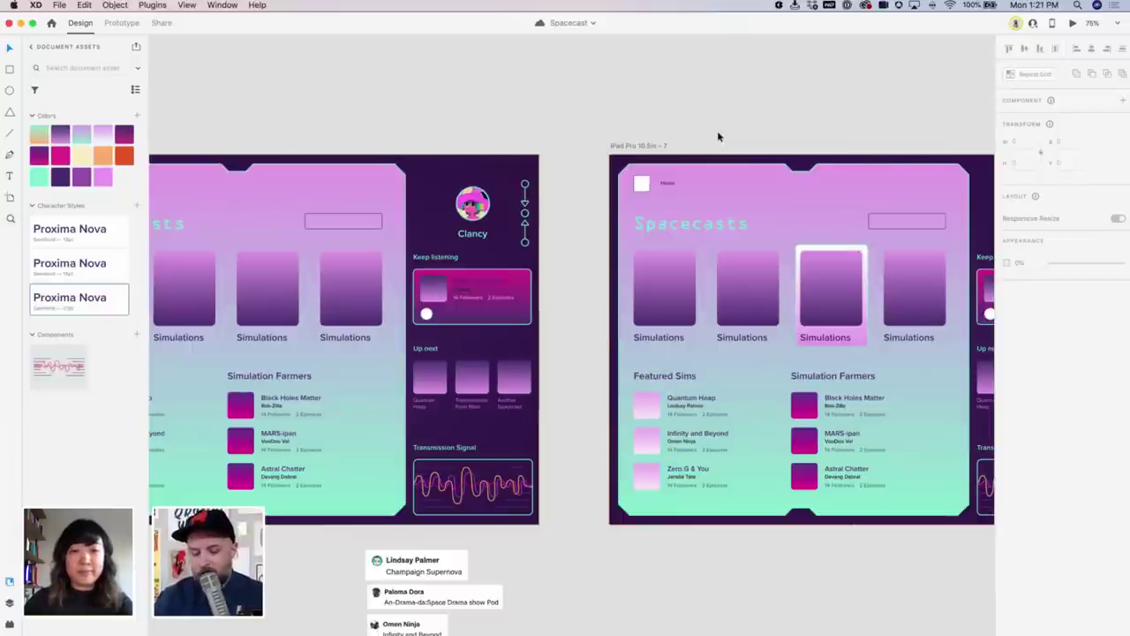
Save the Spacecast document and scroll until the iPad Flow artboard is fully visible
key(super+s)
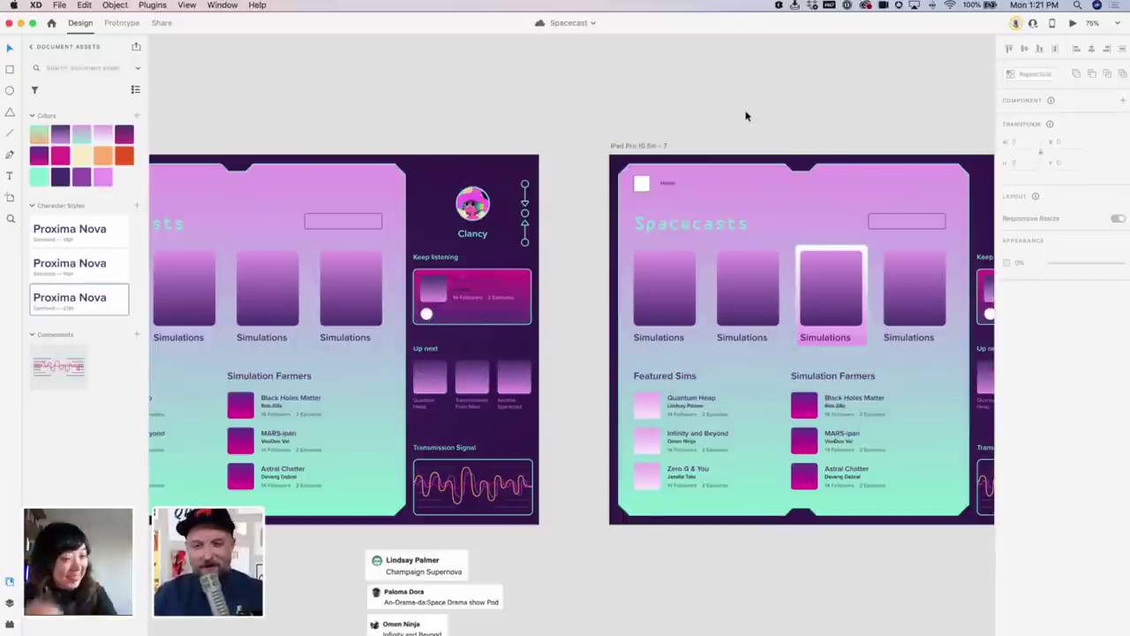
scroll(751, 107, left, 5)
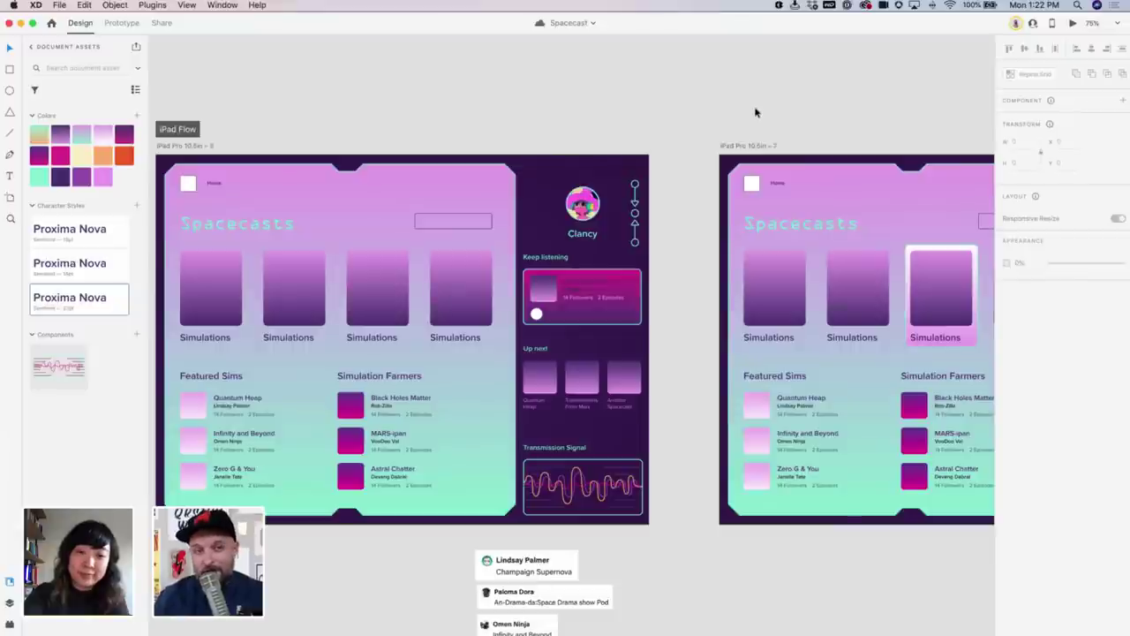
drag(550, 144, 755, 136)
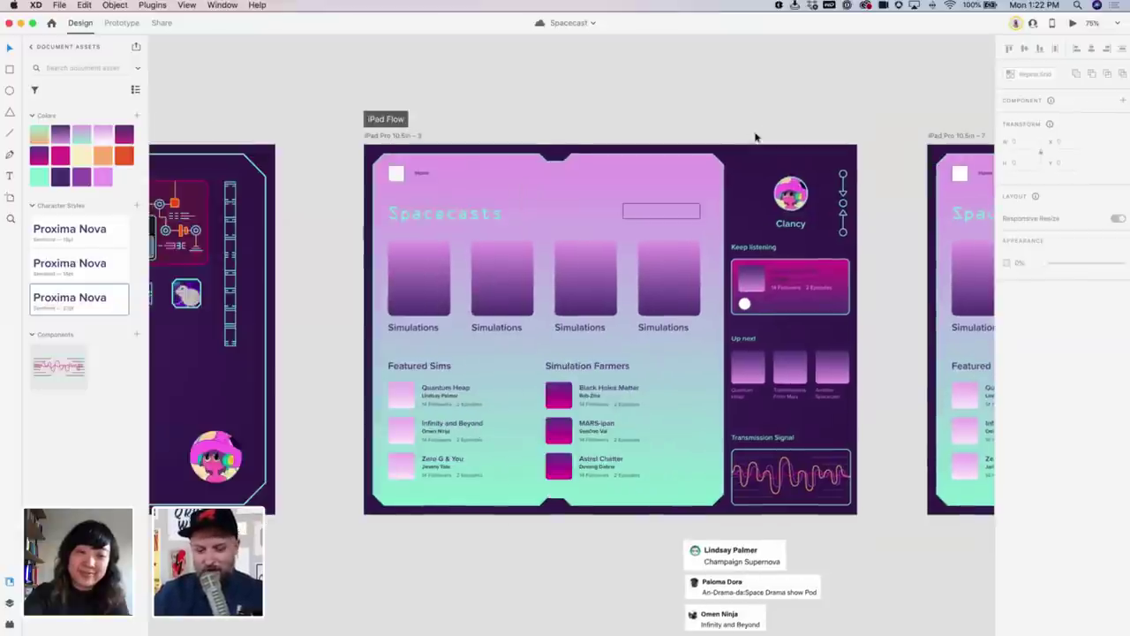
key(super+equal)
key(super+equal)
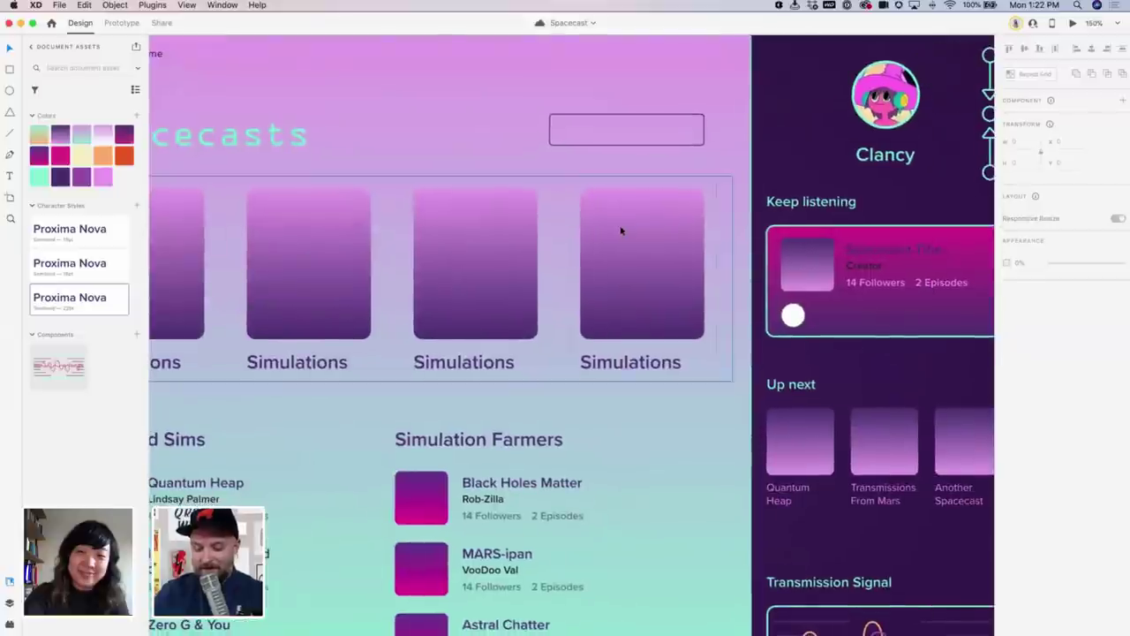
key(super+minus)
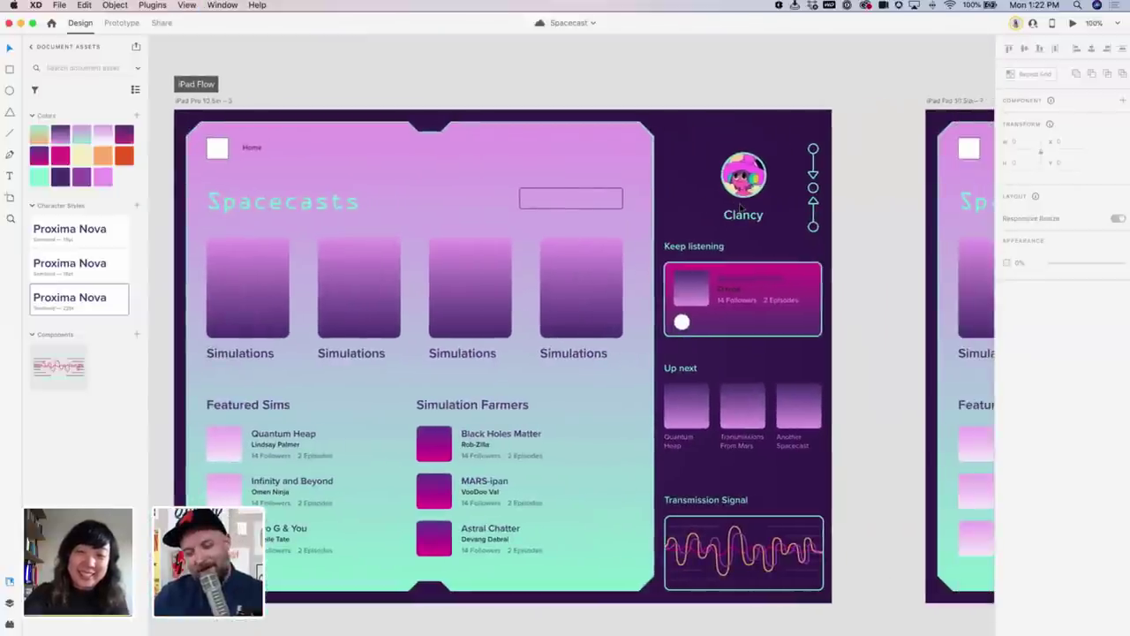
scroll(769, 191, right, 10)
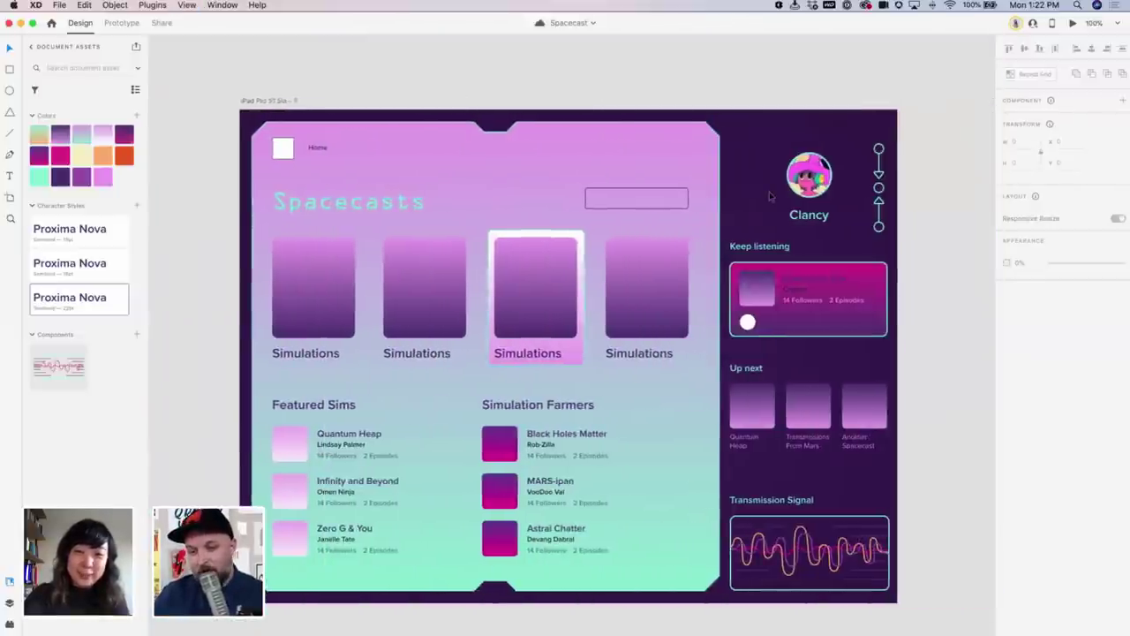
scroll(770, 191, left, 1)
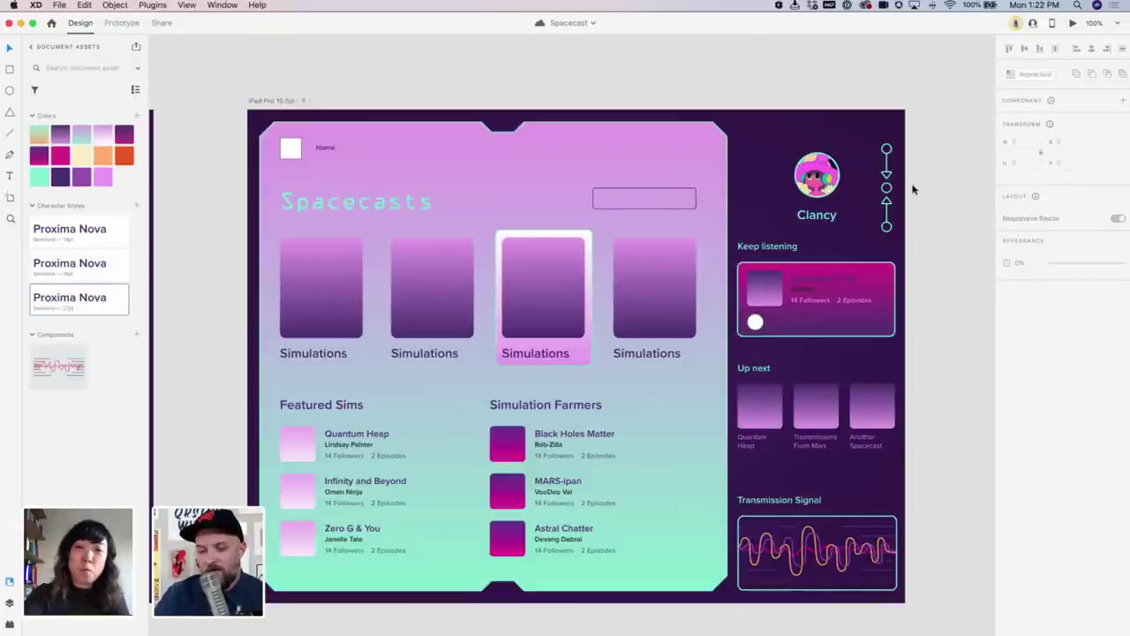
scroll(913, 188, left, 1)
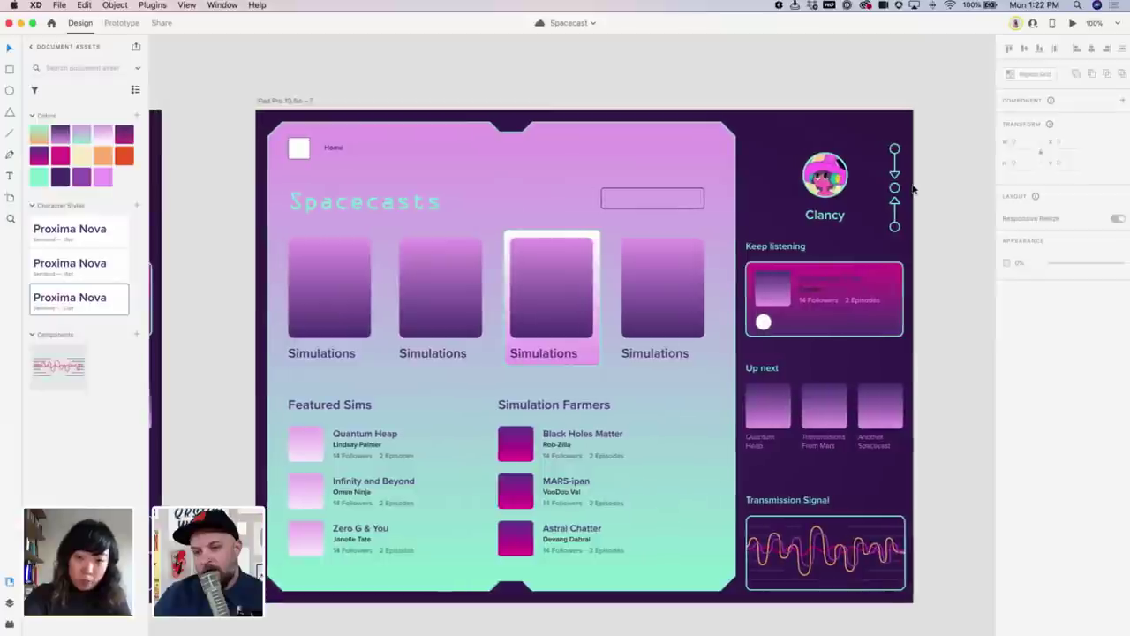
scroll(913, 188, right, 2)
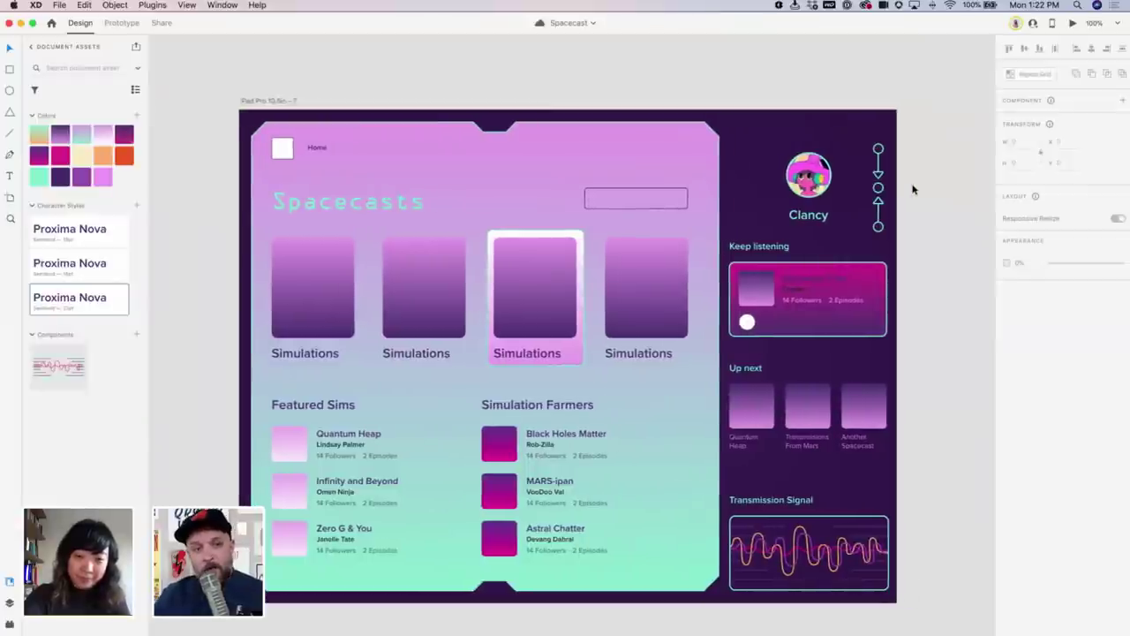
scroll(913, 188, right, 2)
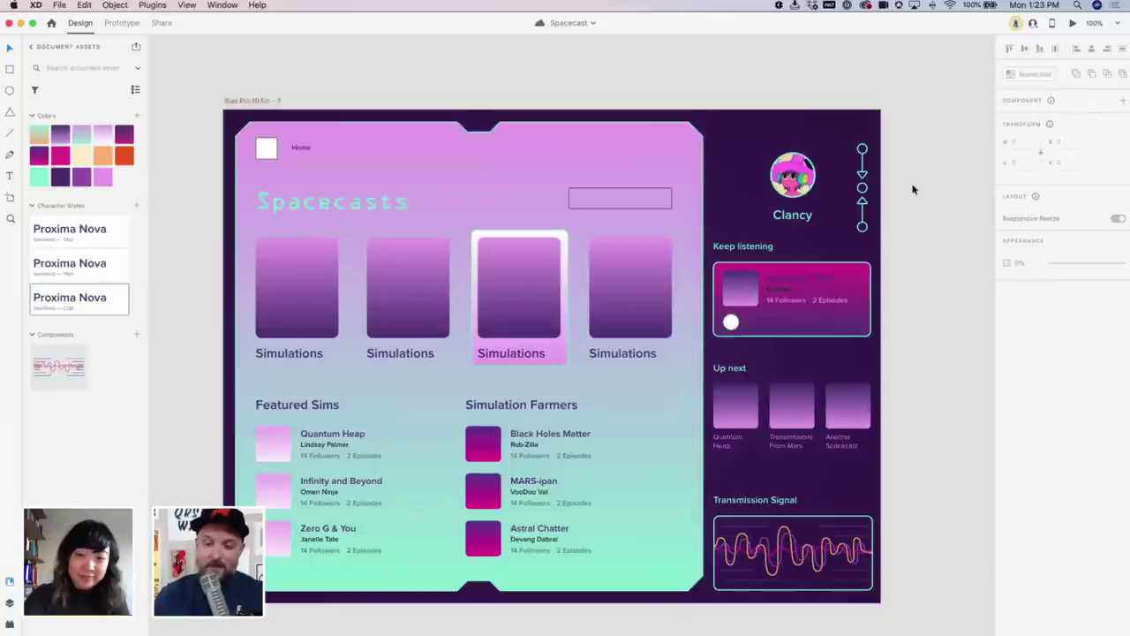
scroll(913, 189, left, 2)
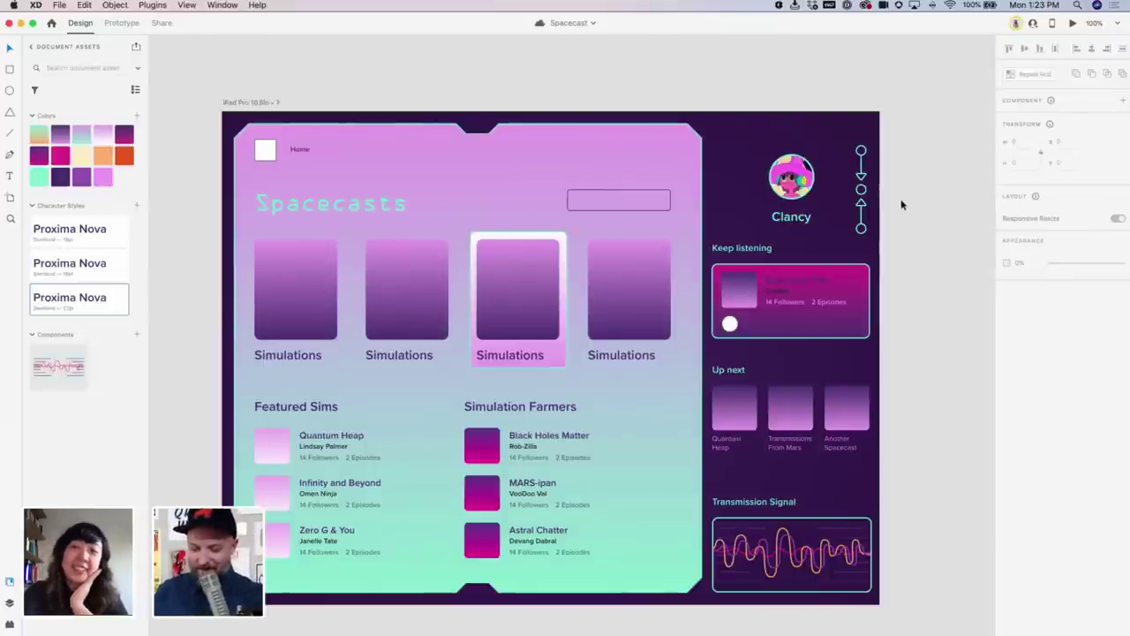
scroll(620, 283, up, 5)
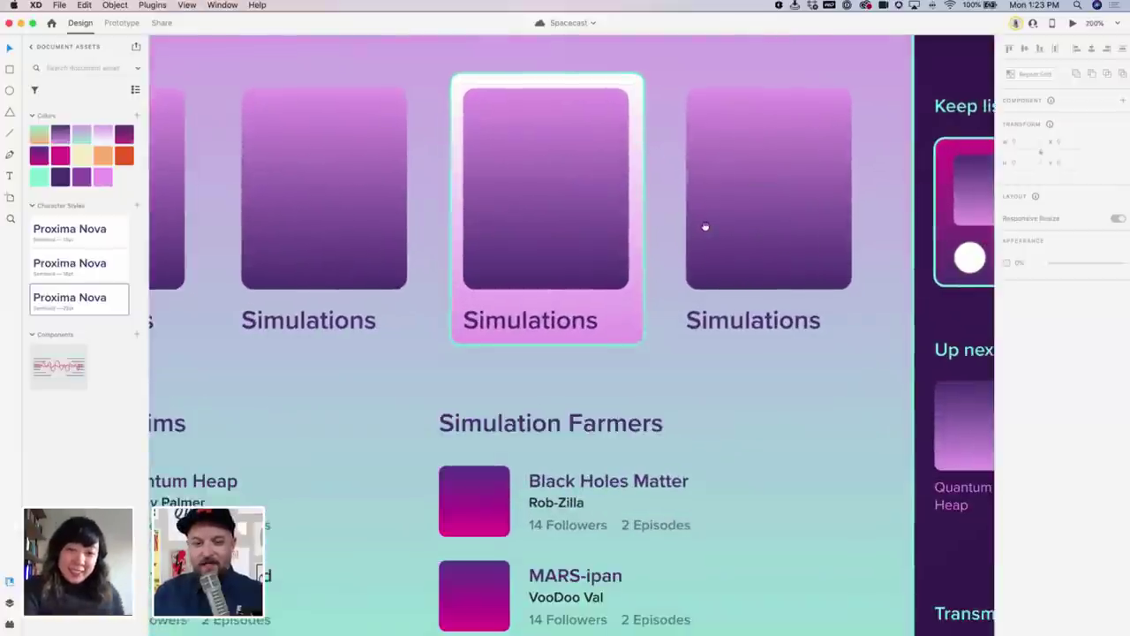
key(super+1)
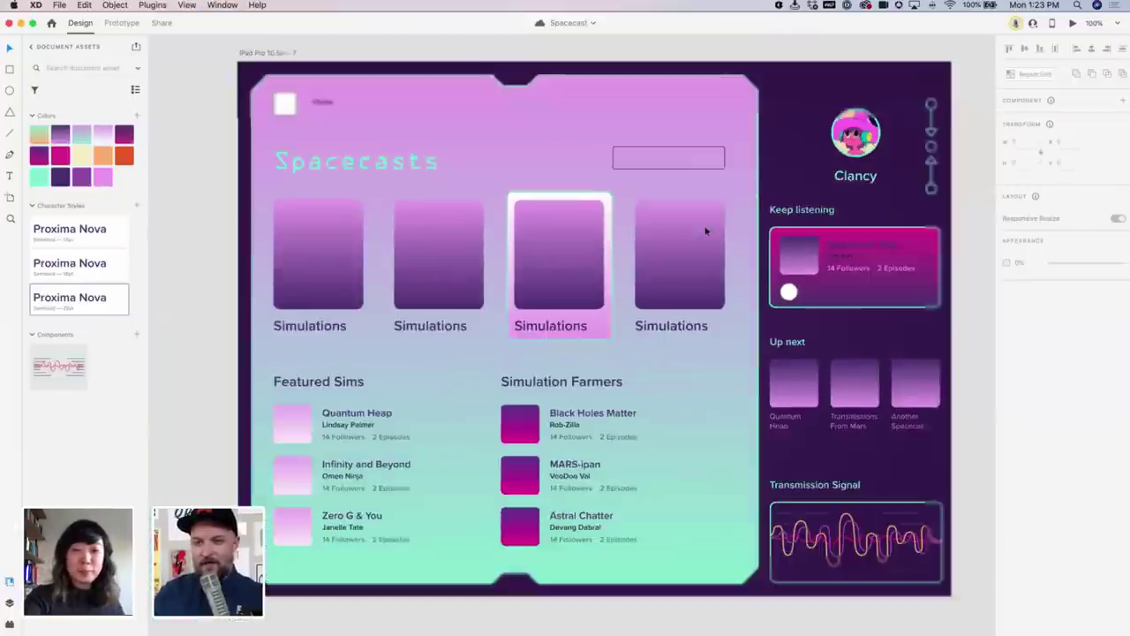
key(Escape)
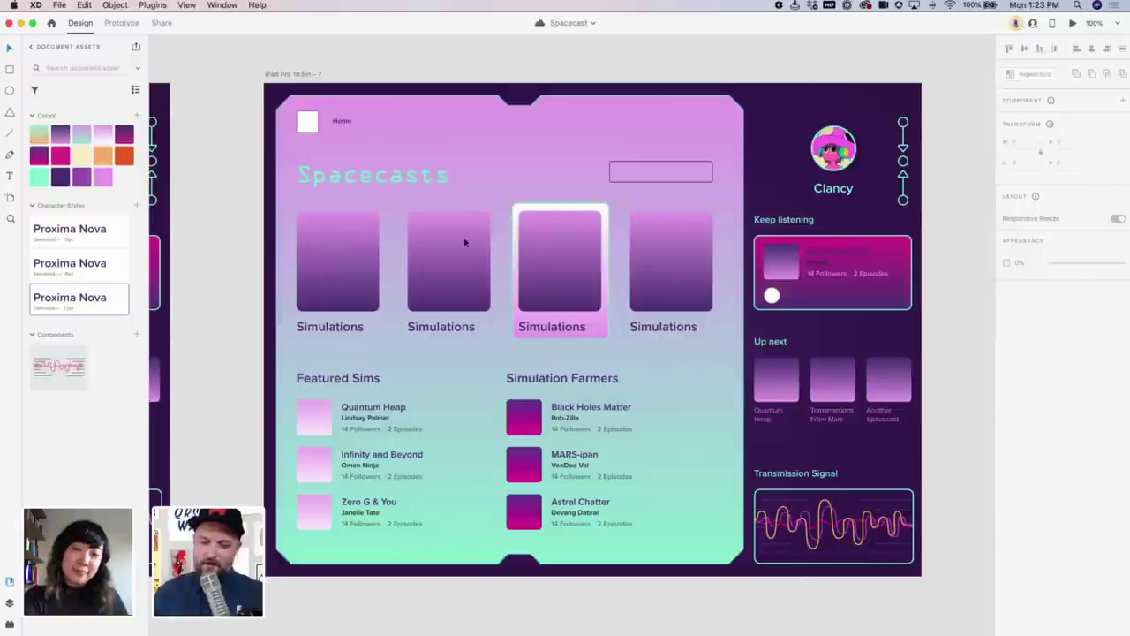
Select the row of four Simulations cards and save the Spacecast document with Cmd+S
click(409, 279)
scroll(407, 286, up, 1)
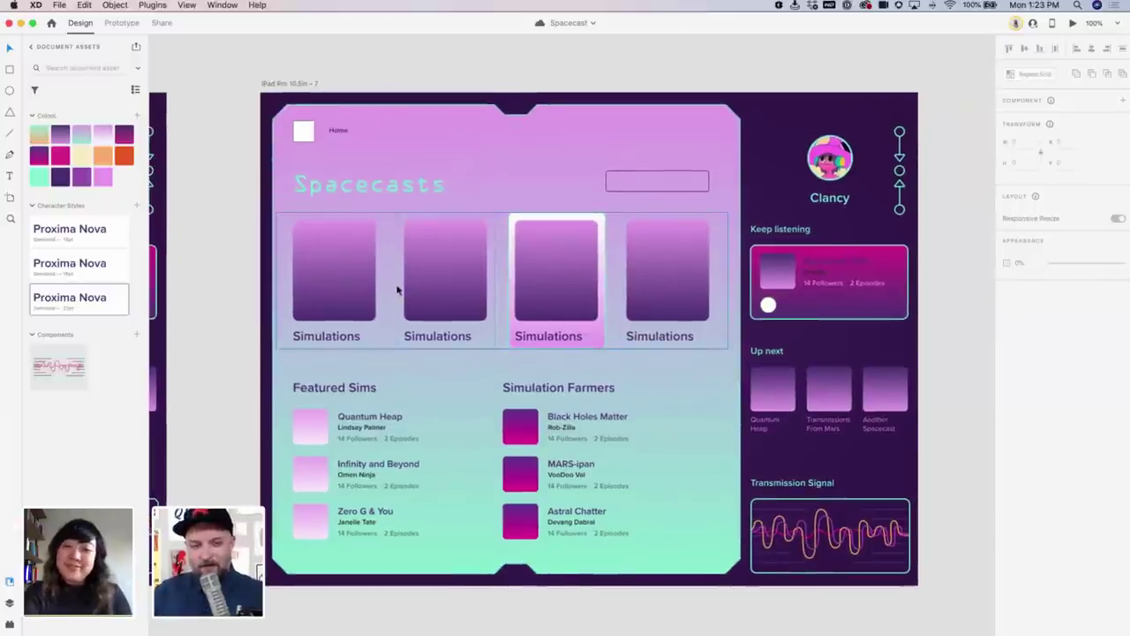
scroll(380, 288, right, 3)
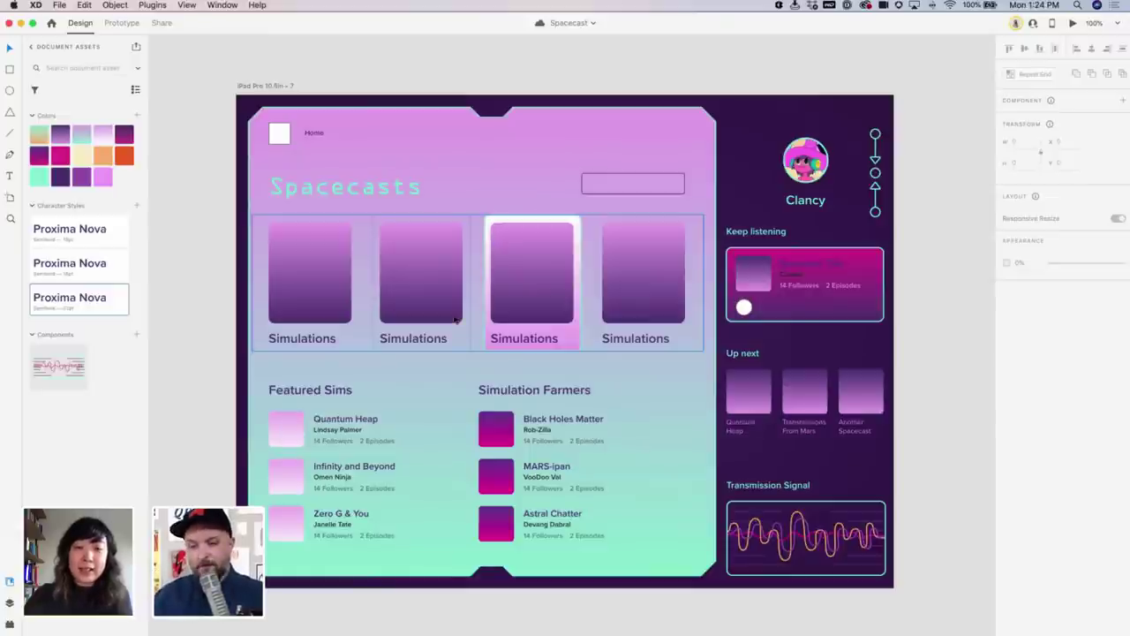
scroll(609, 351, right, 2)
scroll(609, 350, up, 1)
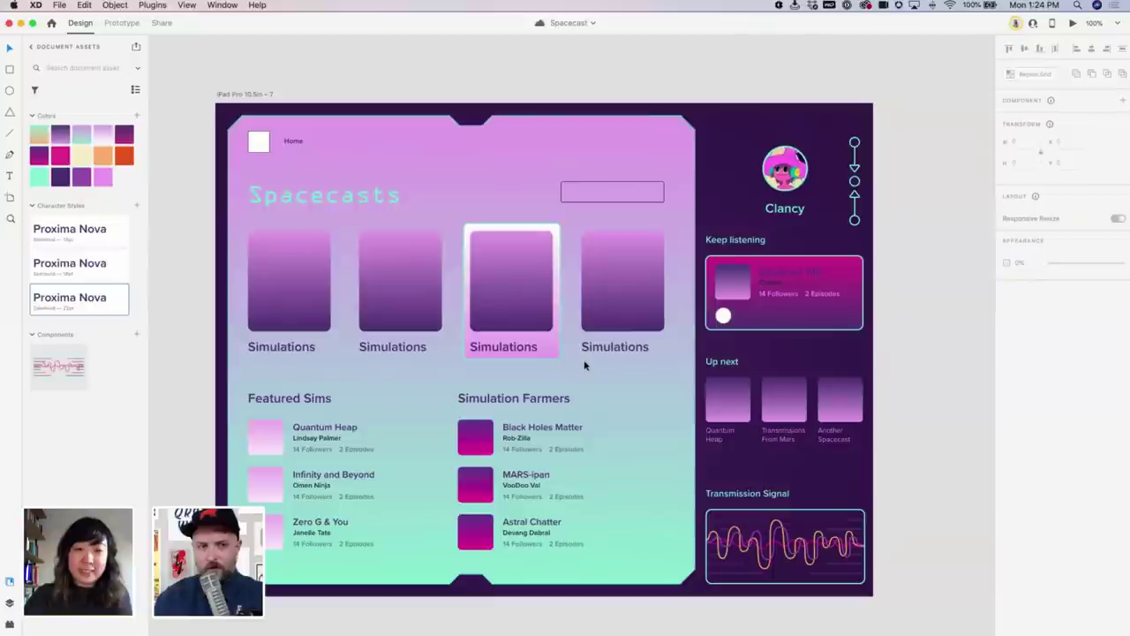
scroll(606, 361, left, 2)
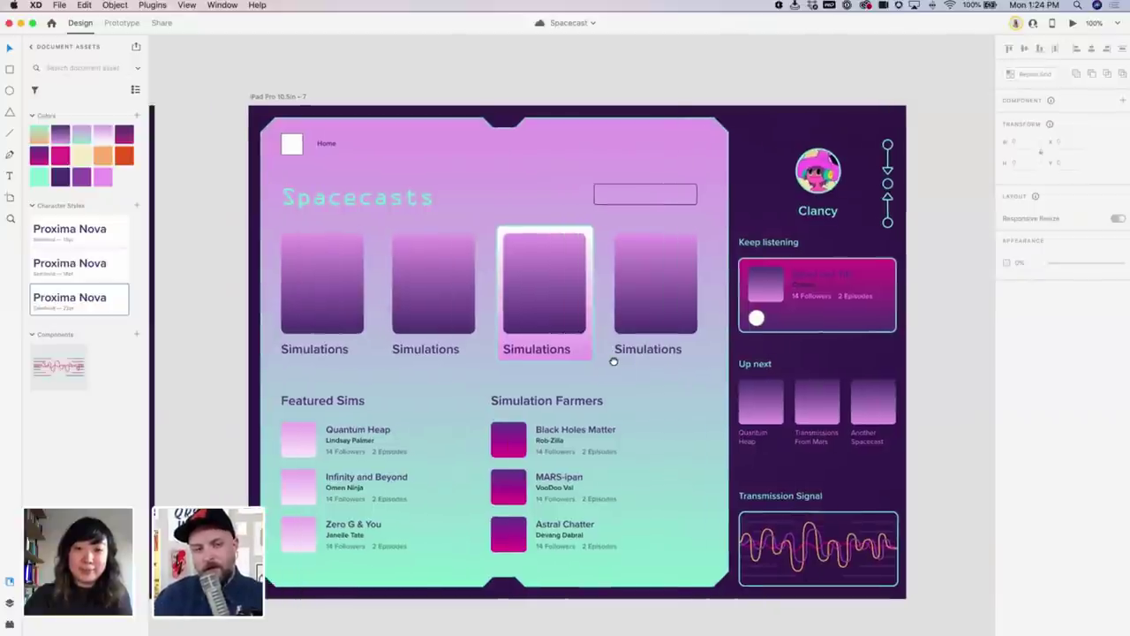
scroll(605, 361, right, 2)
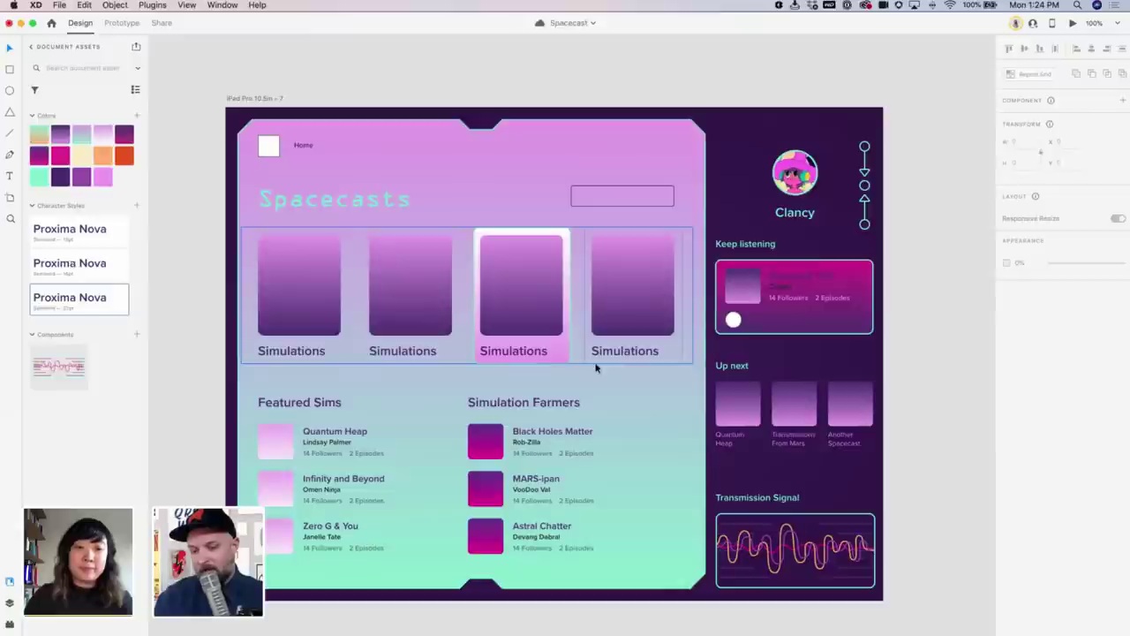
key(super+s)
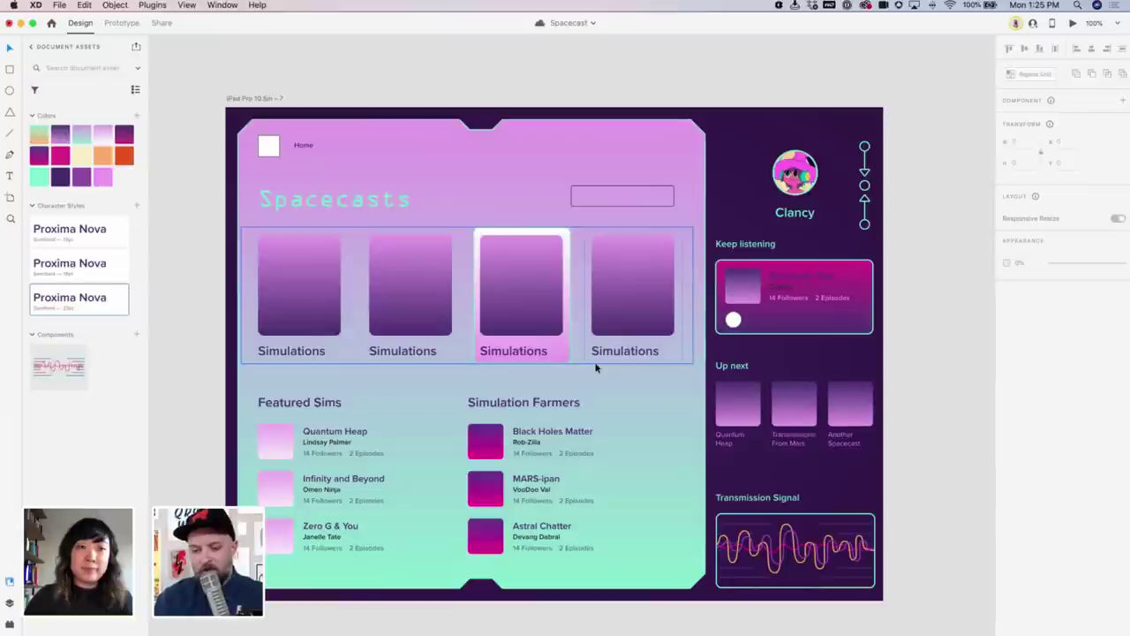
key(super+s)
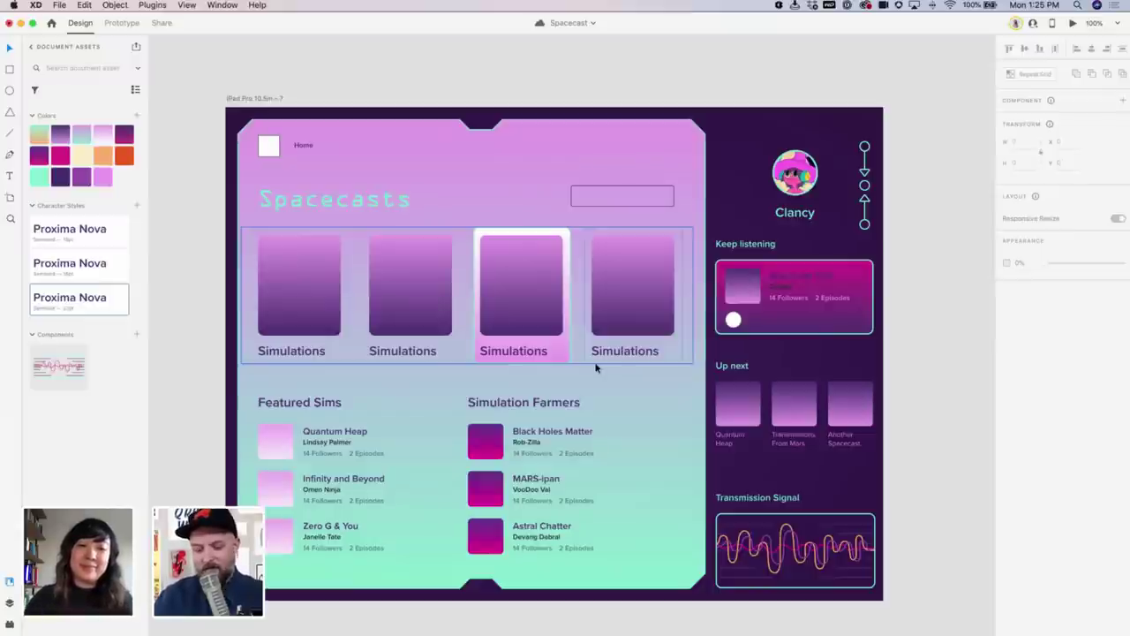
Pan back to the original iPad Flow home screen and zoom out to 75%
scroll(915, 308, right, 5)
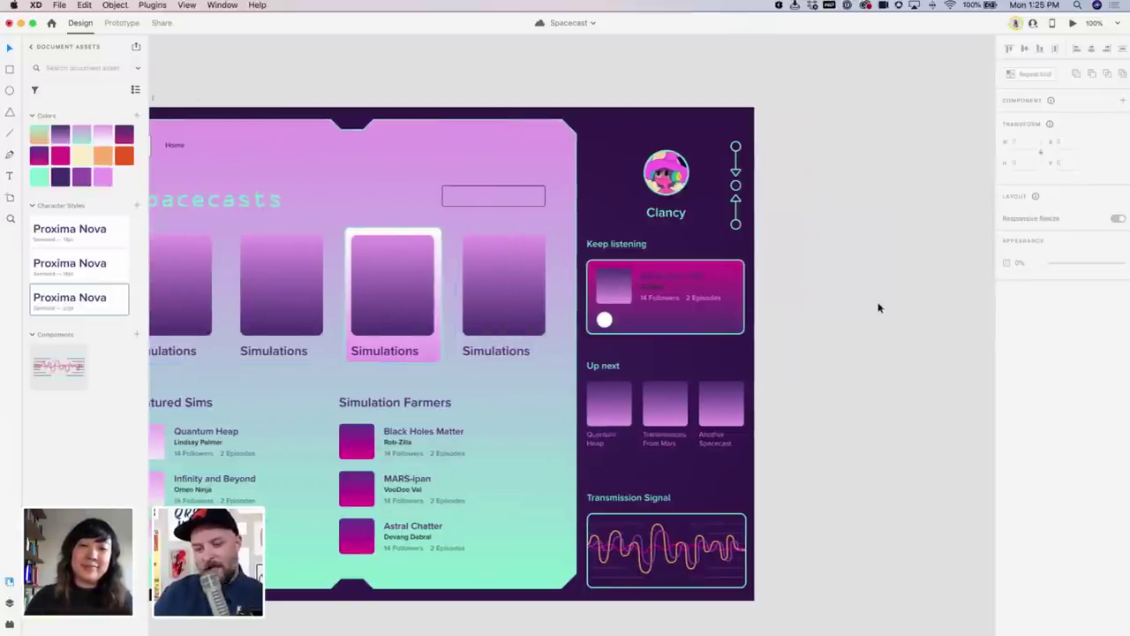
scroll(879, 307, left, 5)
scroll(876, 306, right, 3)
scroll(875, 306, left, 2)
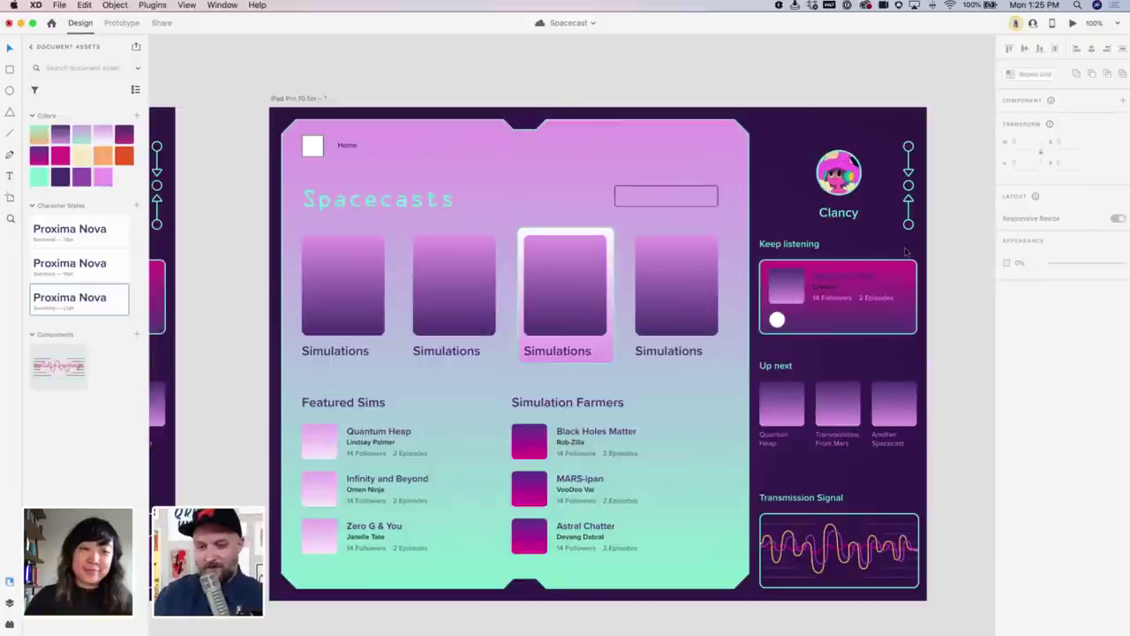
drag(904, 253, 839, 251)
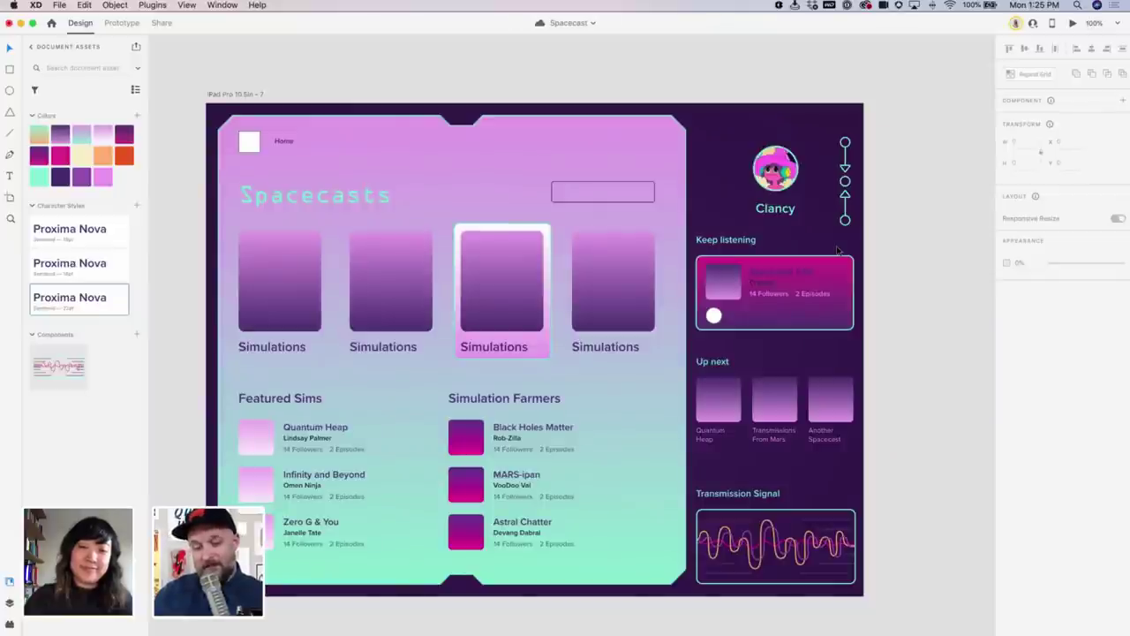
scroll(846, 128, left, 15)
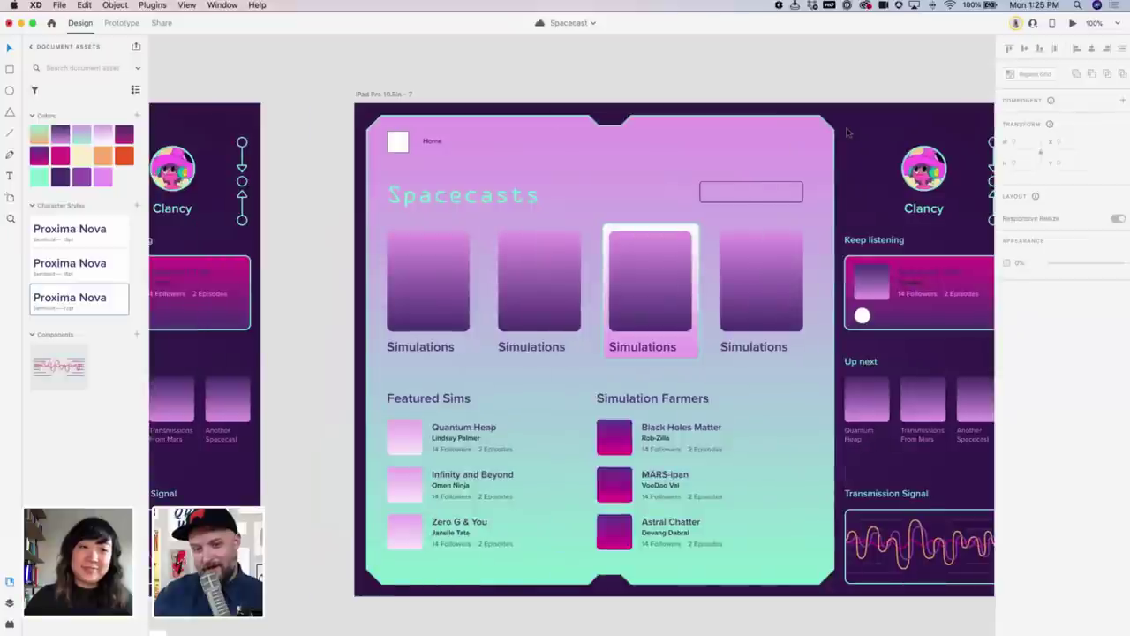
scroll(824, 144, left, 3)
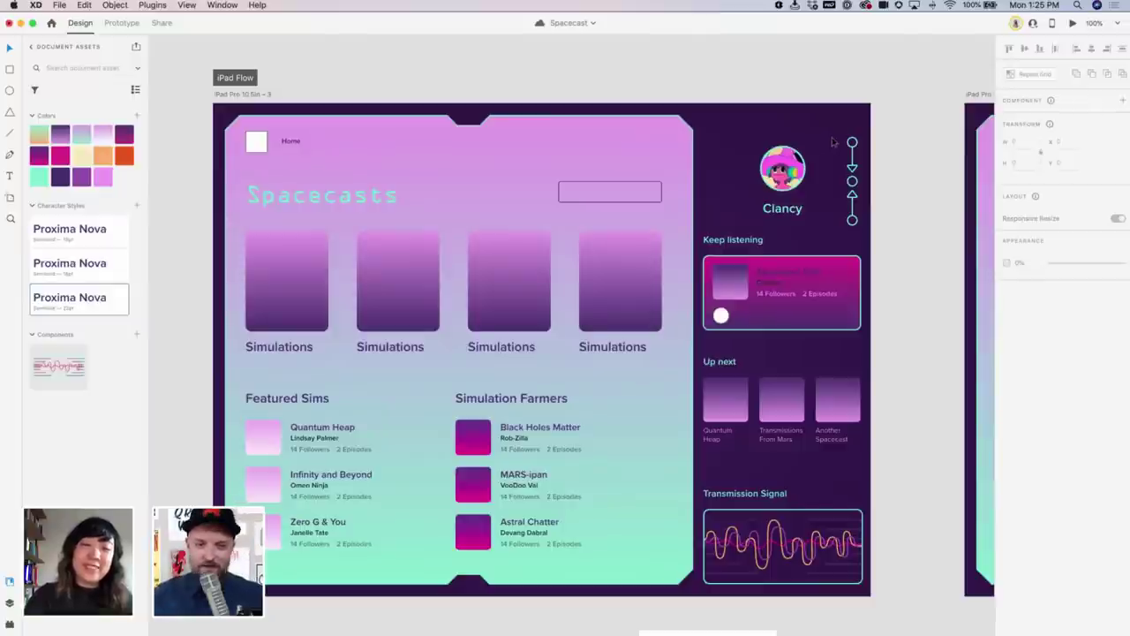
scroll(864, 163, up, 1)
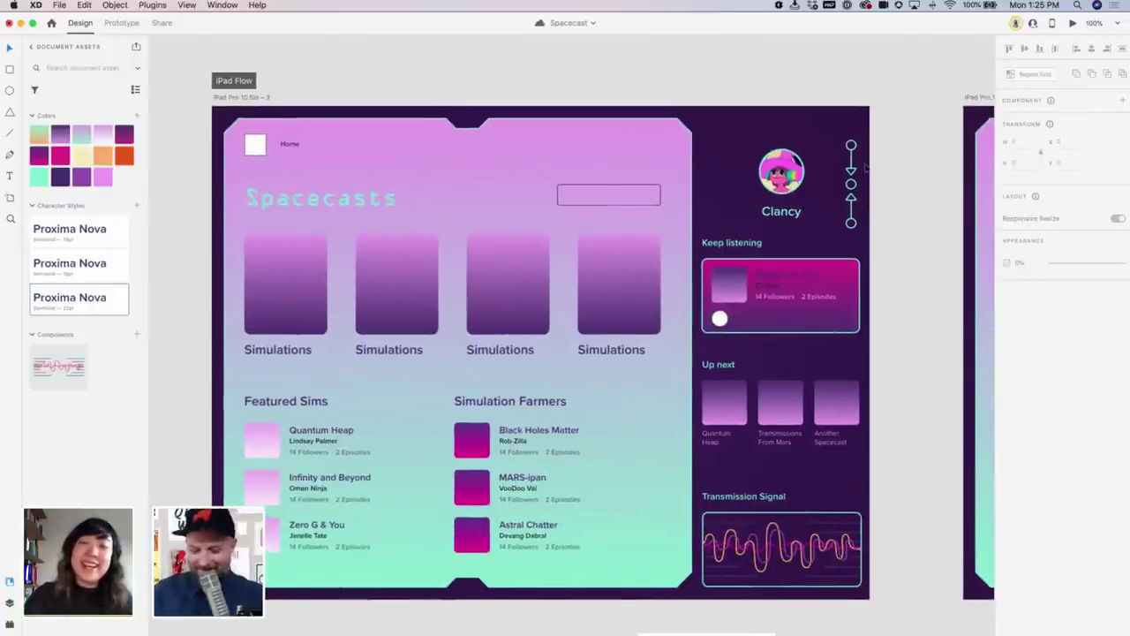
key(super+minus)
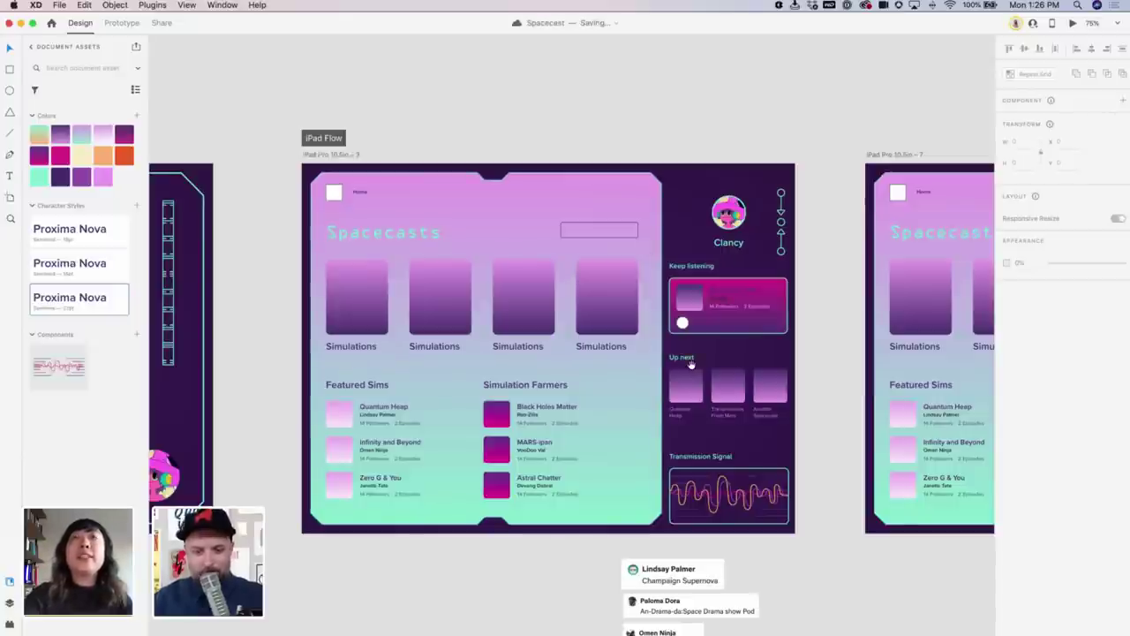
Delete the iPad Pro 10.5in – 7 artboard
scroll(693, 368, right, 5)
scroll(694, 369, down, 2)
scroll(671, 393, down, 5)
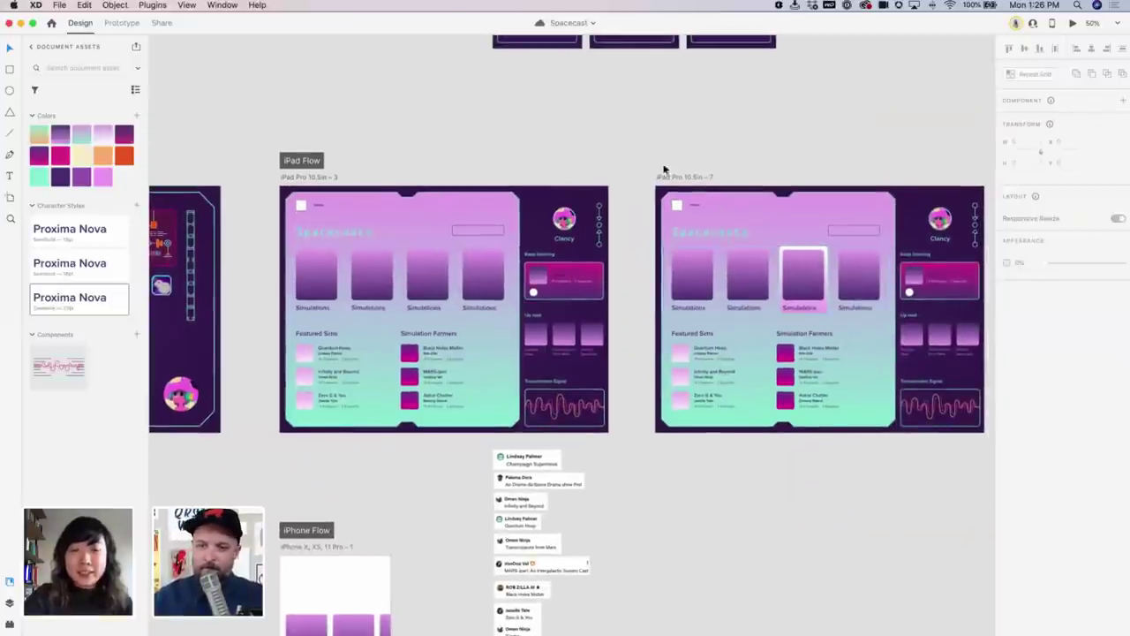
click(673, 176)
key(Delete)
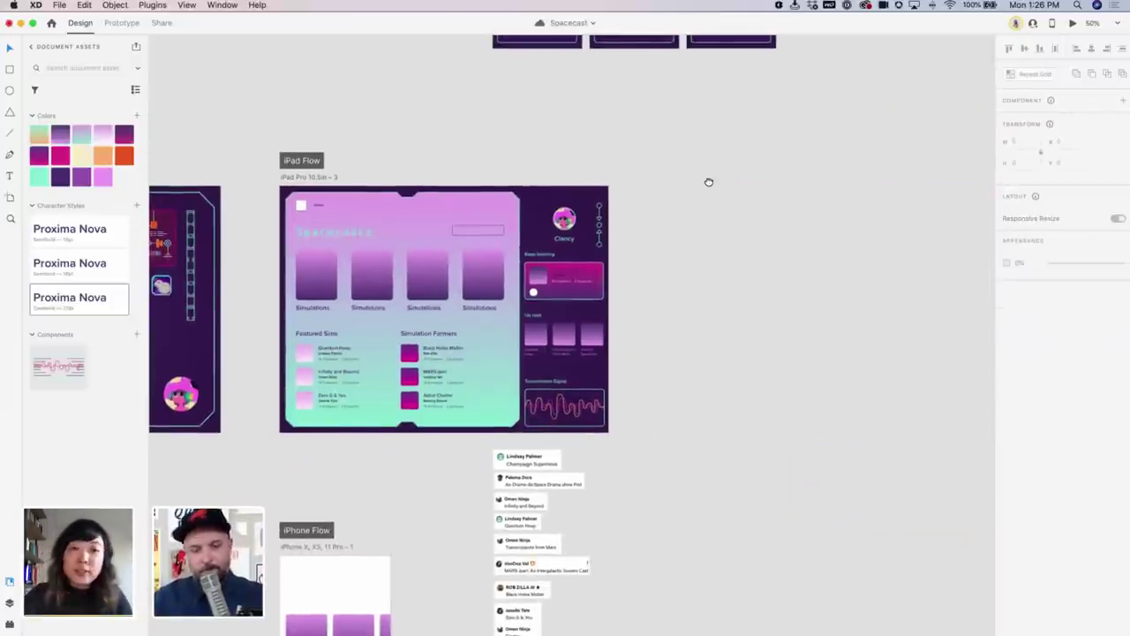
Frame the Keep listening and Up next cards of the iPad screen up close
scroll(709, 182, left, 3)
scroll(709, 182, down, 1)
scroll(921, 491, up, 3)
scroll(883, 481, left, 4)
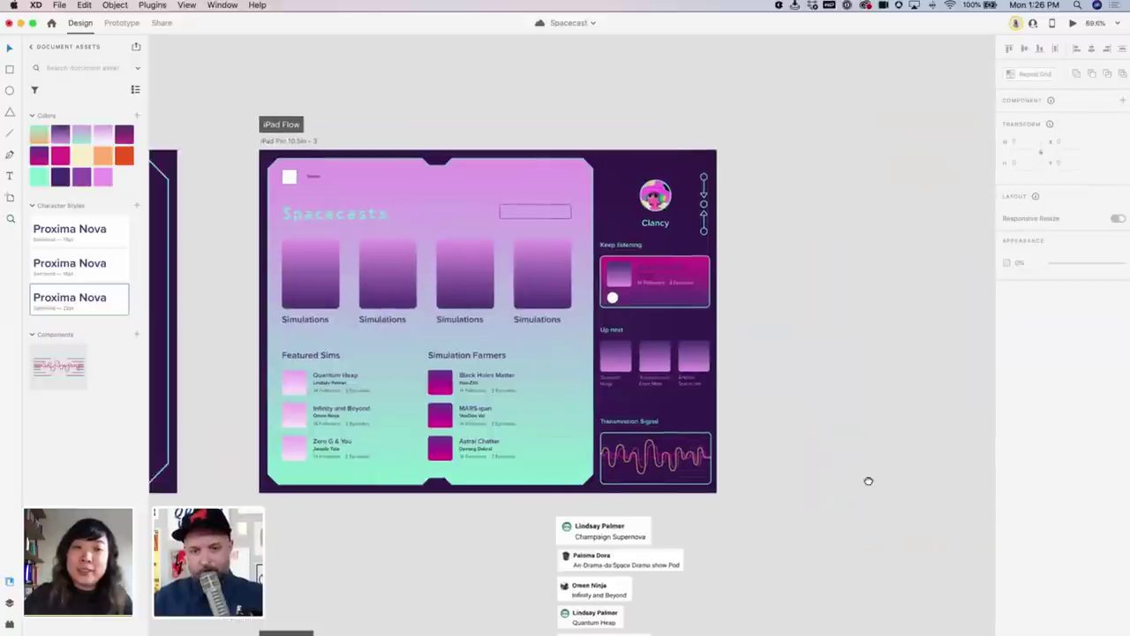
scroll(857, 304, up, 4)
scroll(861, 311, up, 5)
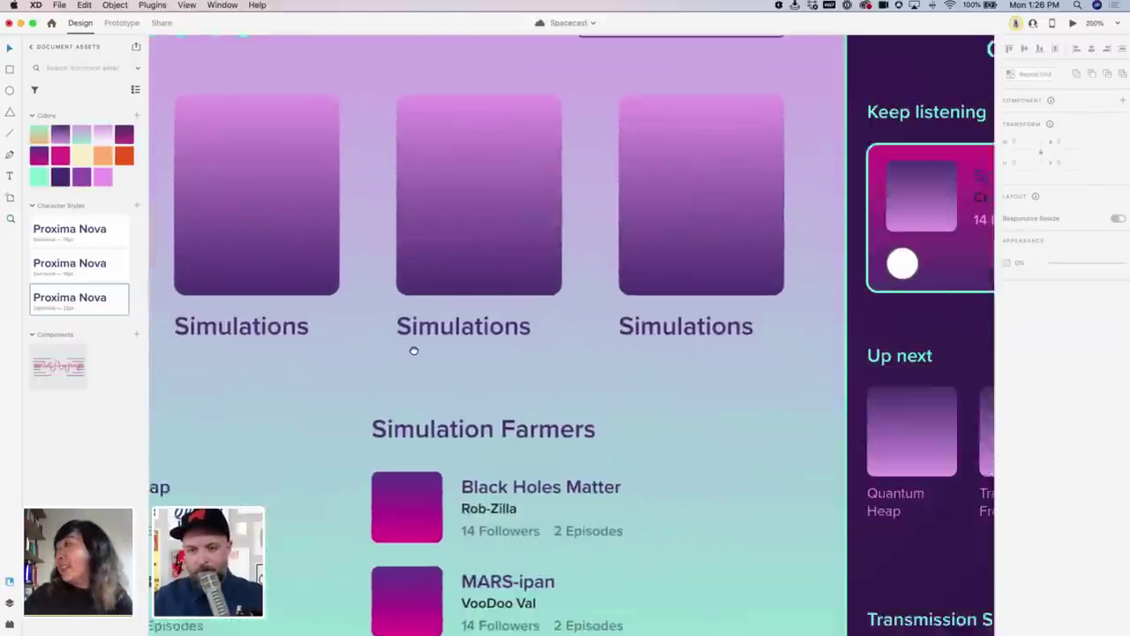
scroll(411, 351, right, 6)
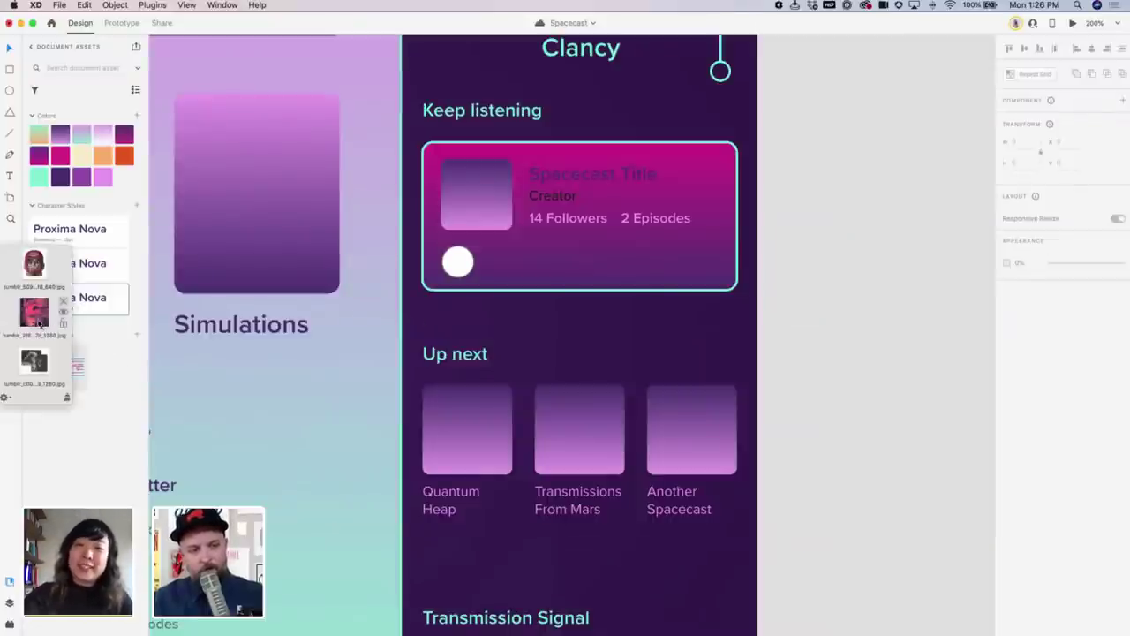
Drop the pink glitch, grey sculpture and red robot helmet images into the three Up next cards
mouse_move(39, 325)
drag(39, 325, 490, 445)
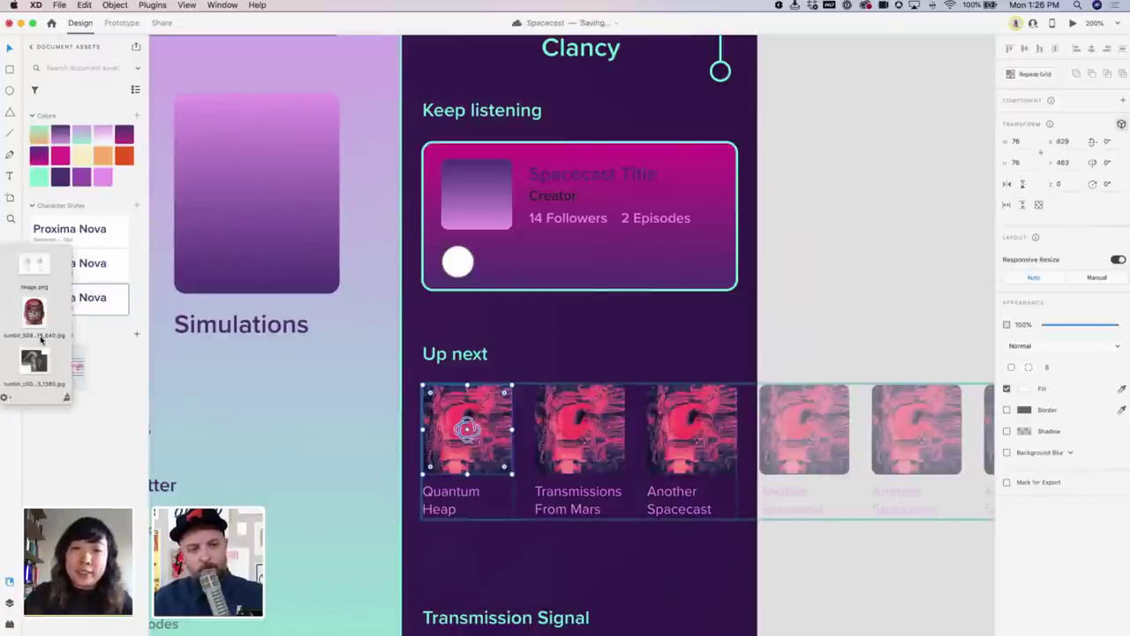
drag(33, 360, 578, 429)
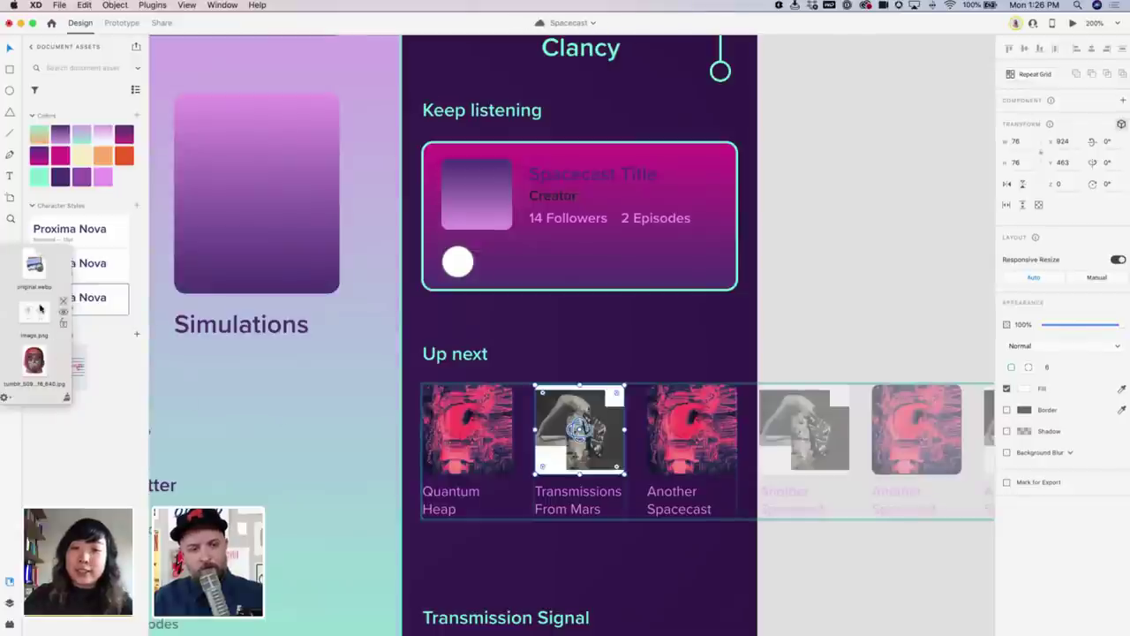
drag(34, 358, 664, 431)
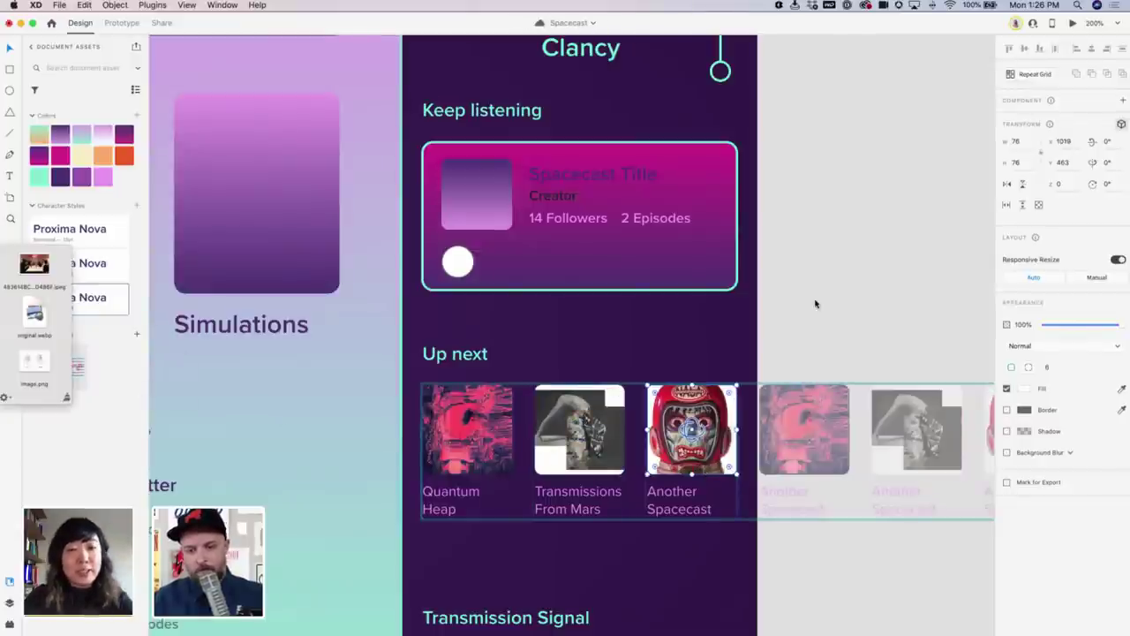
Deselect the cards, zoom out to the whole artboard and save the document
click(813, 303)
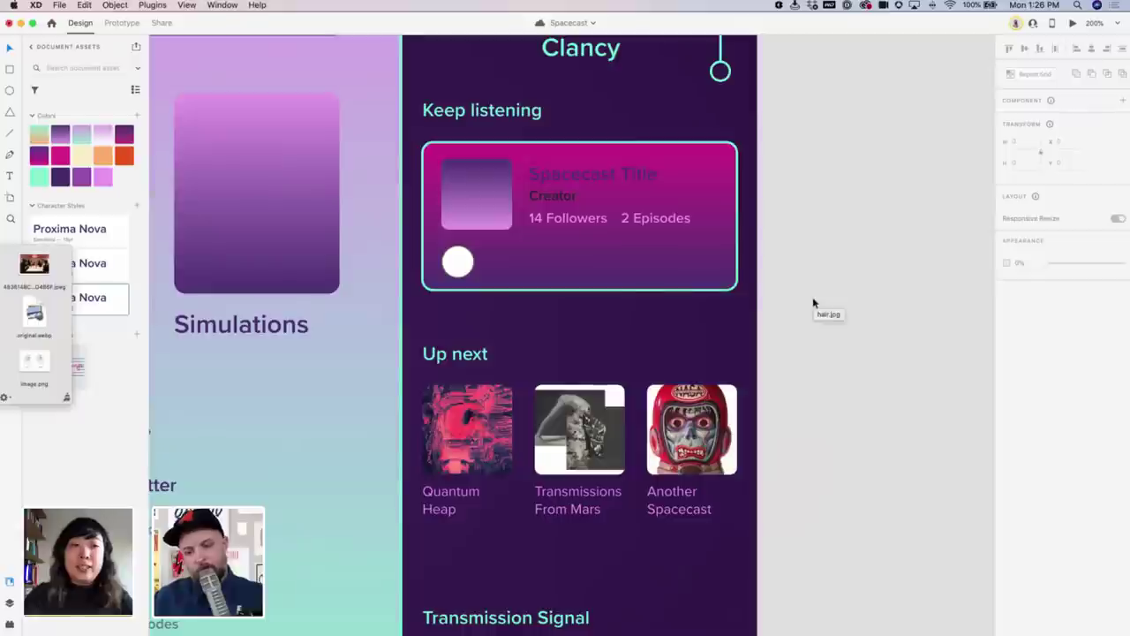
key(super+minus)
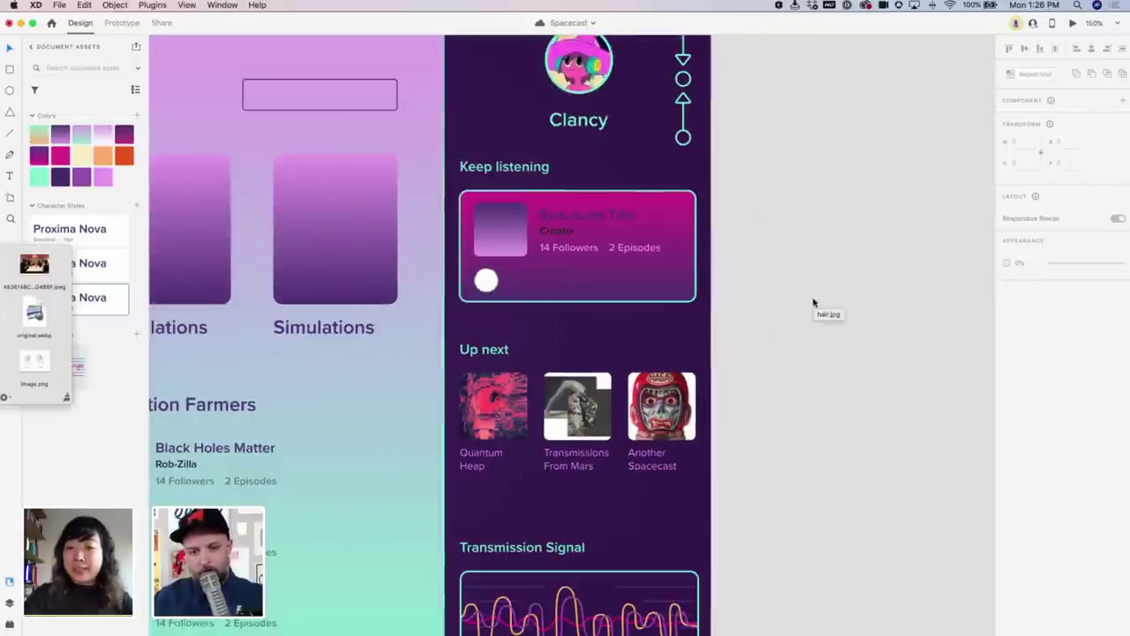
key(super+minus)
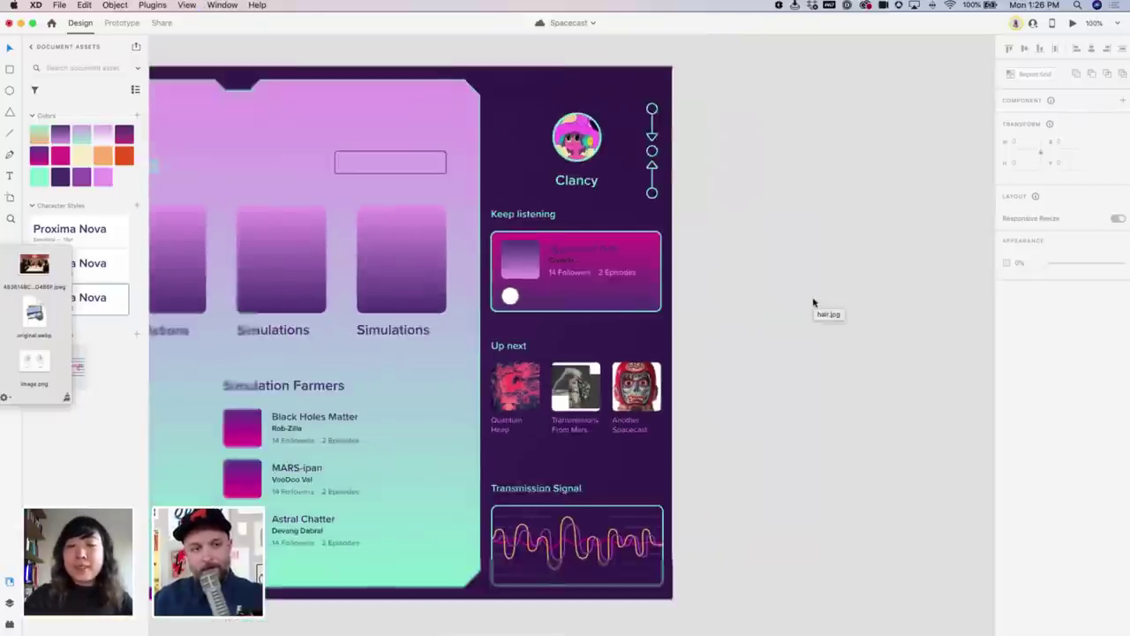
scroll(742, 300, left, 10)
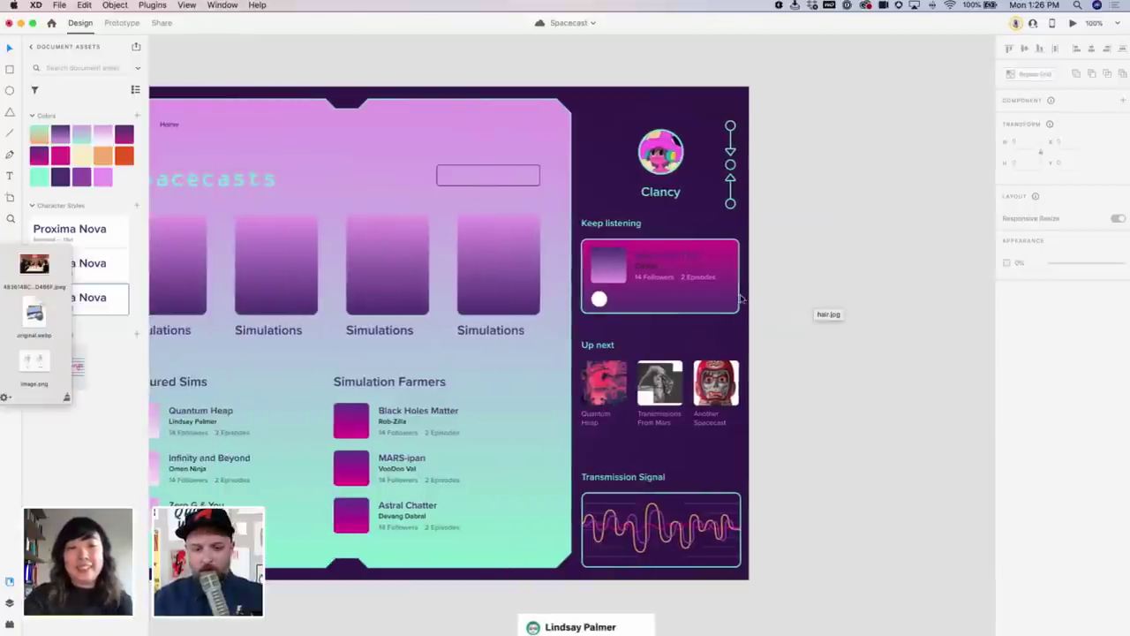
scroll(743, 298, right, 1)
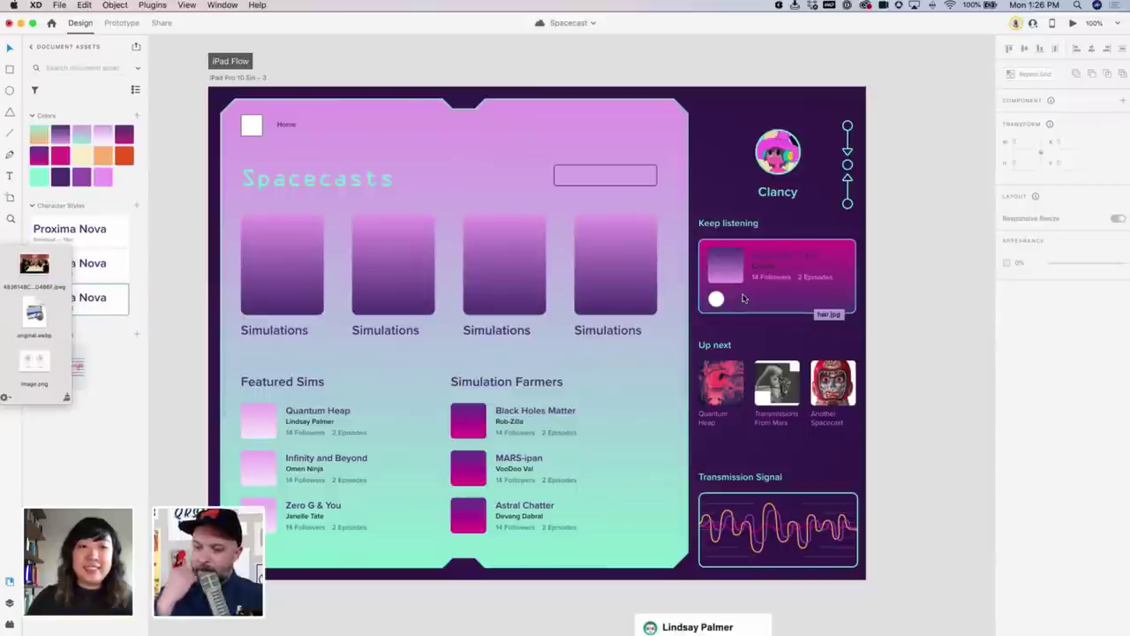
key(super+s)
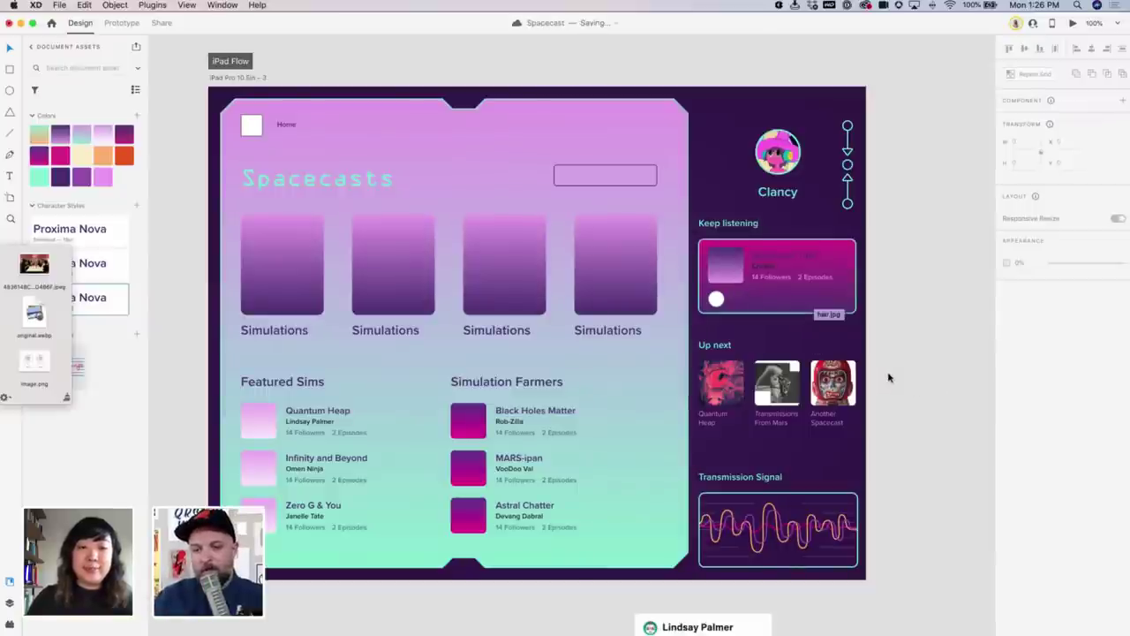
scroll(887, 361, up, 1)
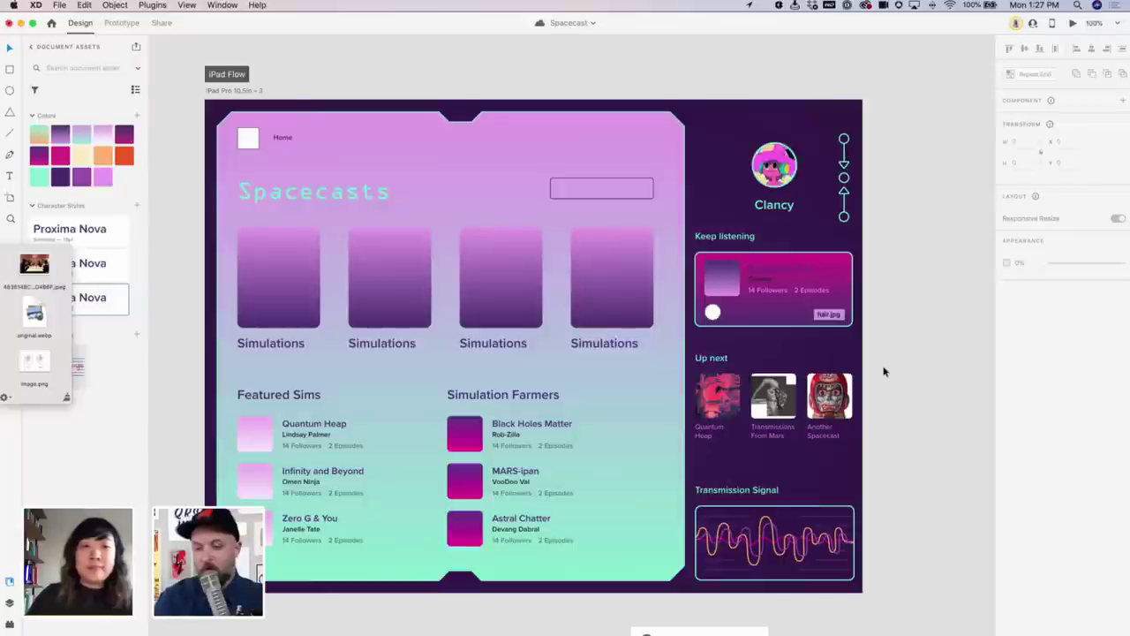
key(super+s)
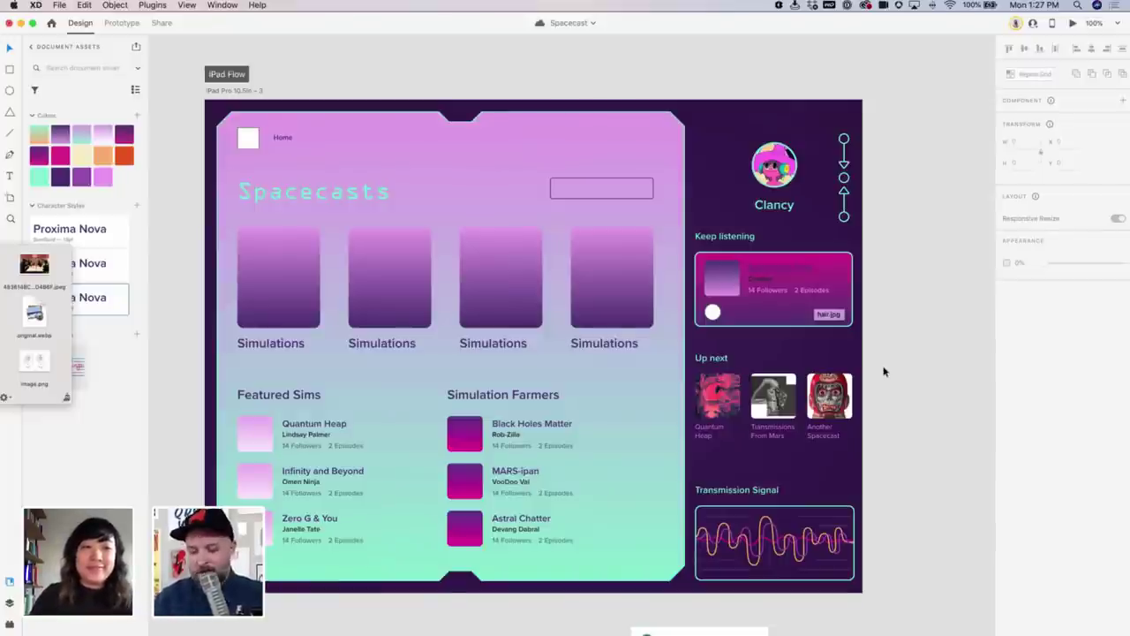
key(super+s)
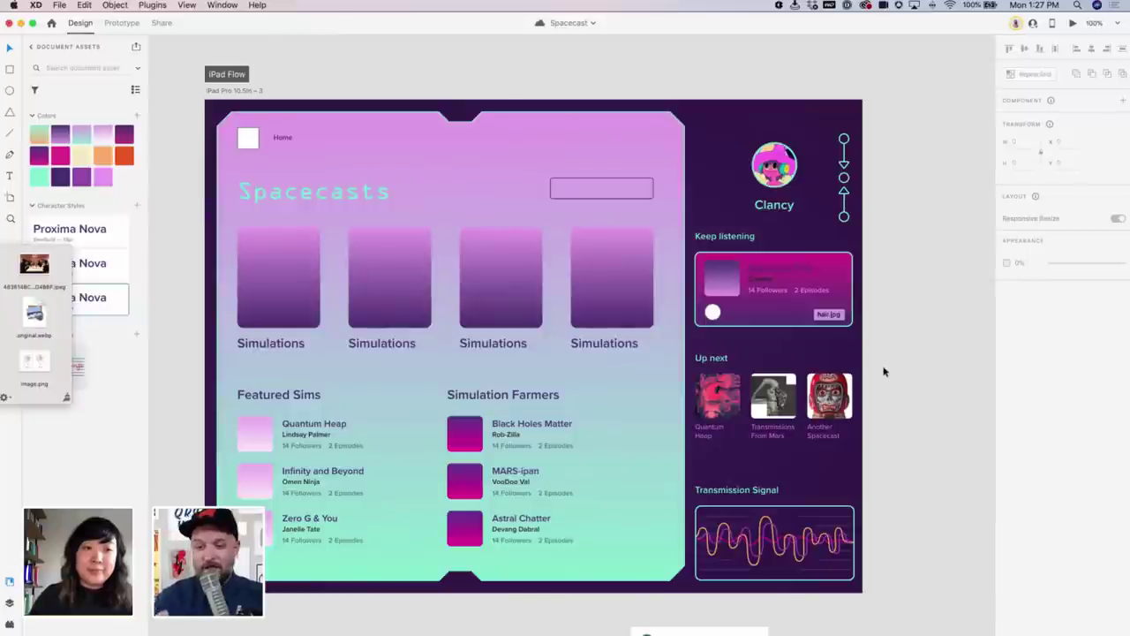
key(super+s)
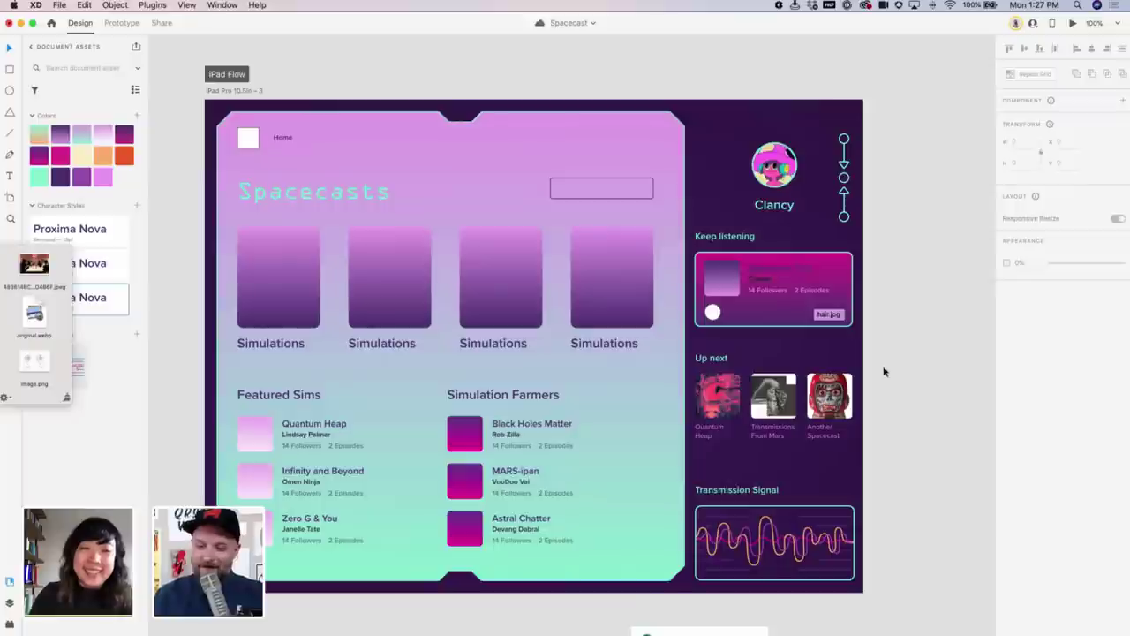
scroll(887, 373, right, 2)
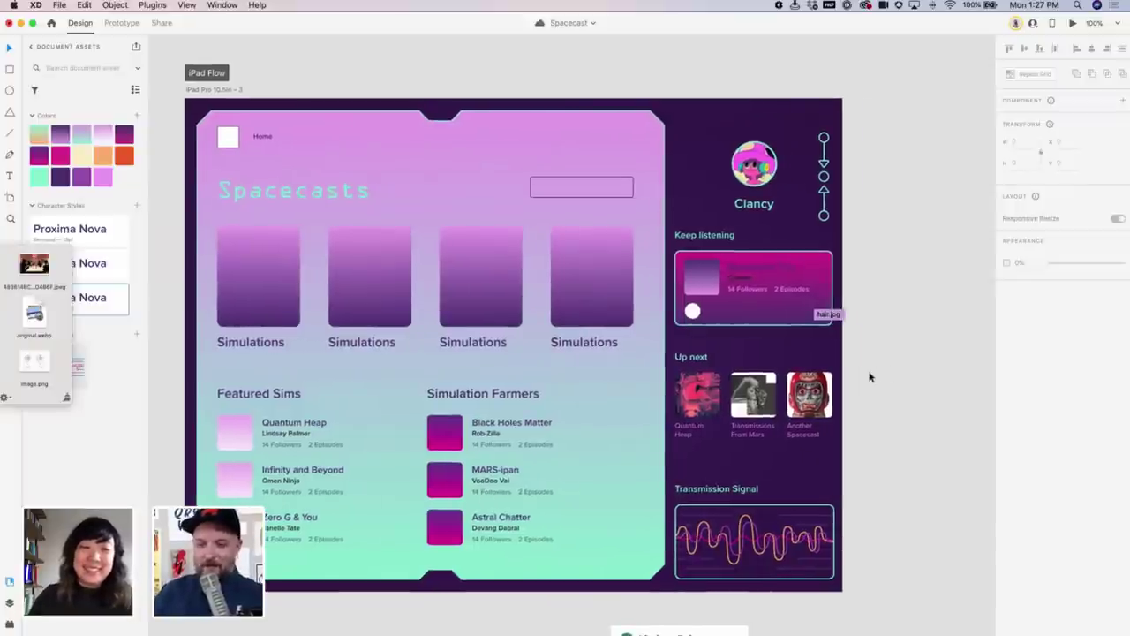
key(super+equal)
scroll(681, 371, left, 3)
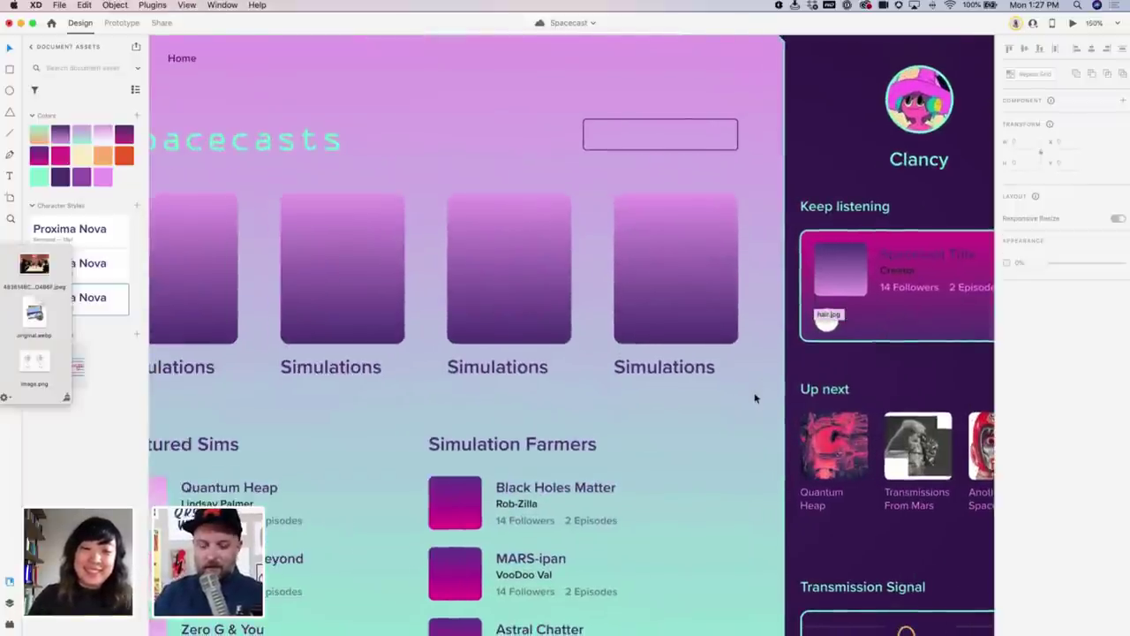
key(super+minus)
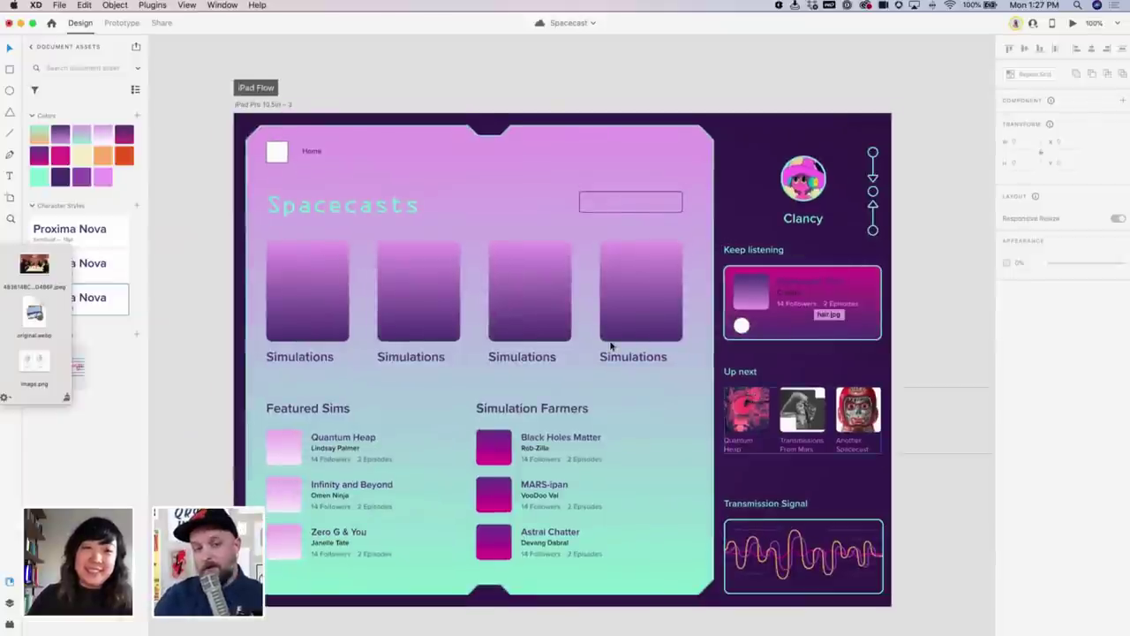
scroll(450, 215, up, 2)
scroll(449, 214, left, 2)
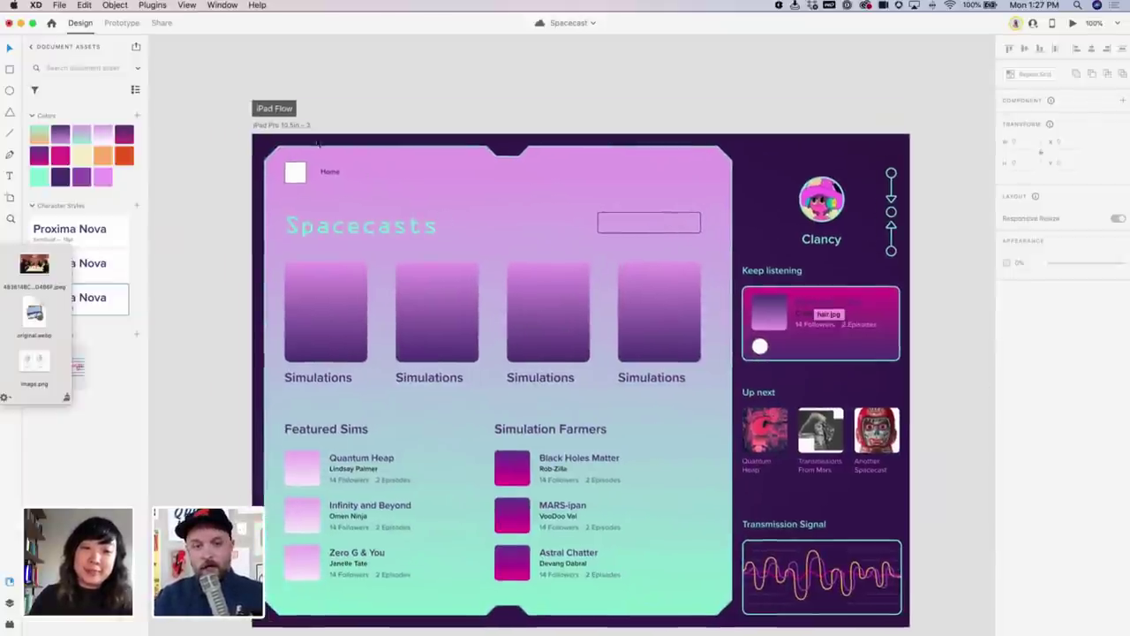
Zoom into the Home corner and round the corners of the white square beside Home
key(z)
drag(249, 129, 408, 212)
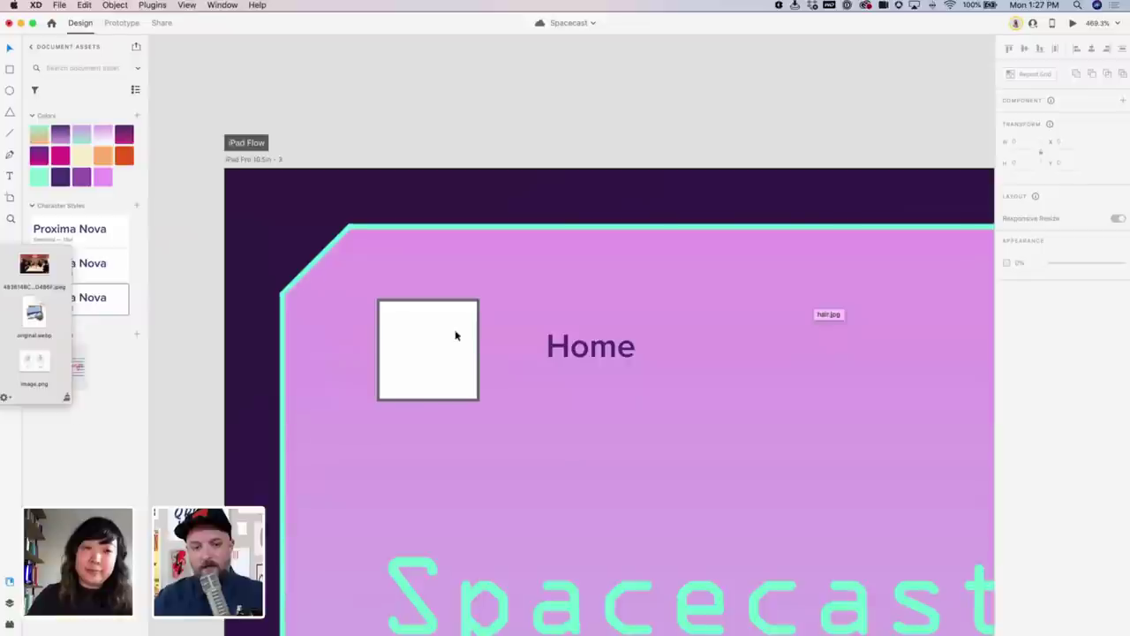
click(456, 335)
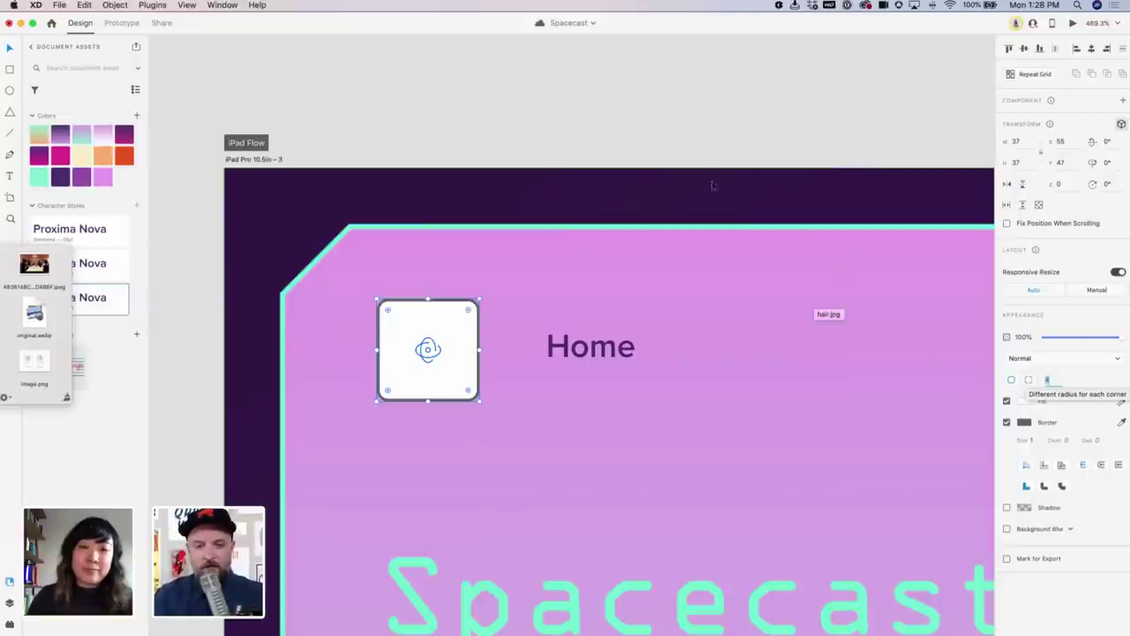
click(615, 142)
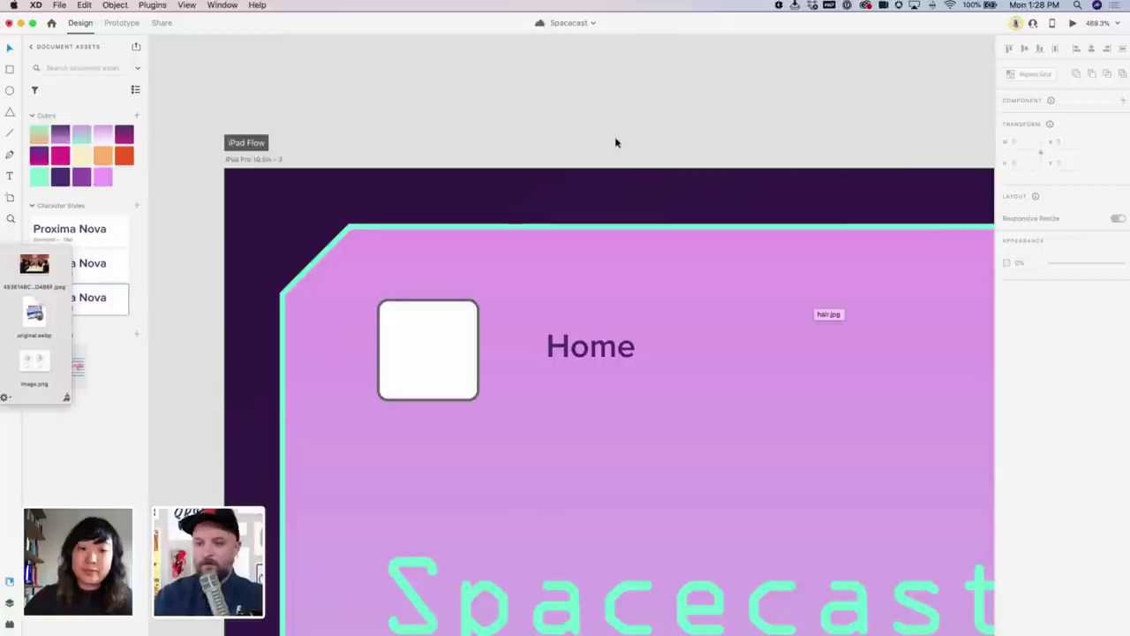
scroll(618, 146, down, 5)
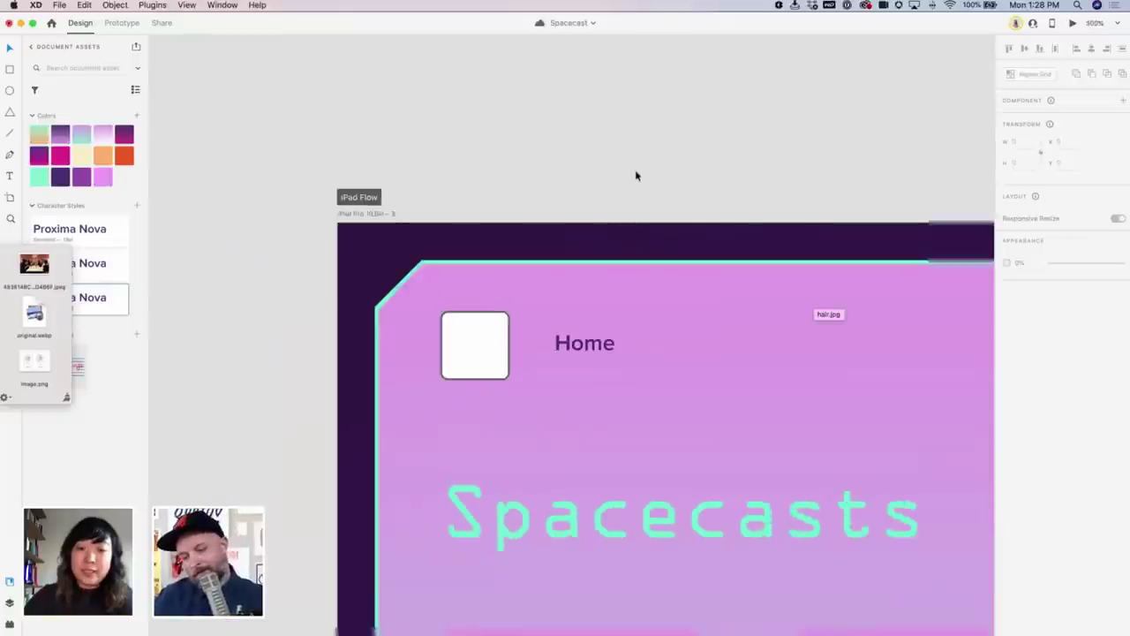
scroll(641, 232, down, 4)
scroll(457, 132, up, 3)
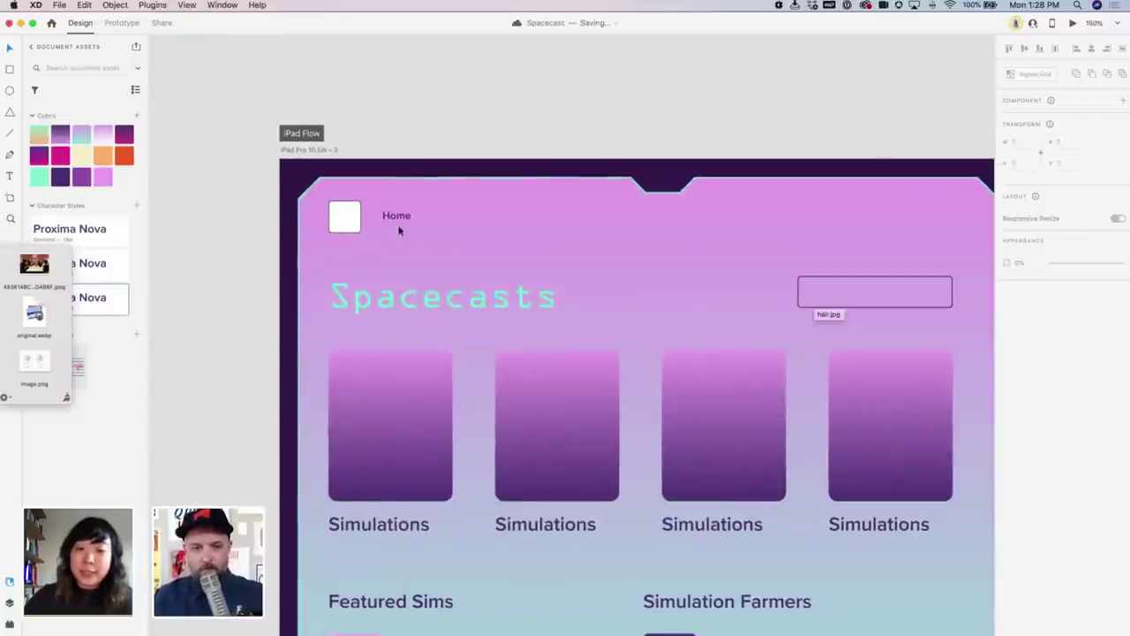
Duplicate the Home nav label to its right and rename the copy Featured
drag(398, 224, 445, 220)
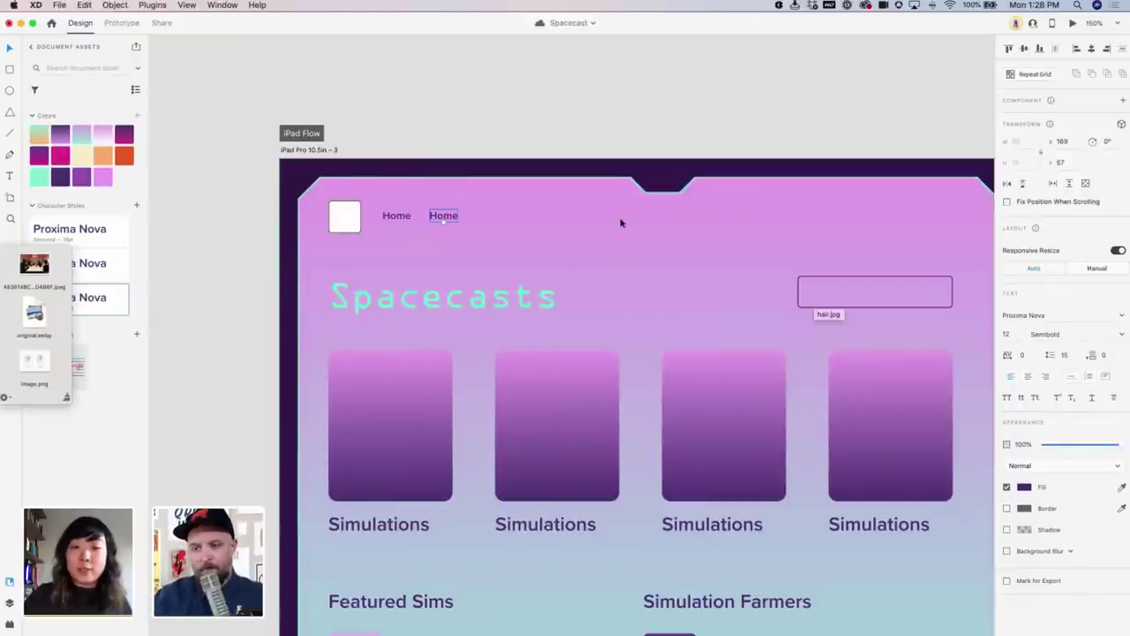
drag(444, 214, 450, 215)
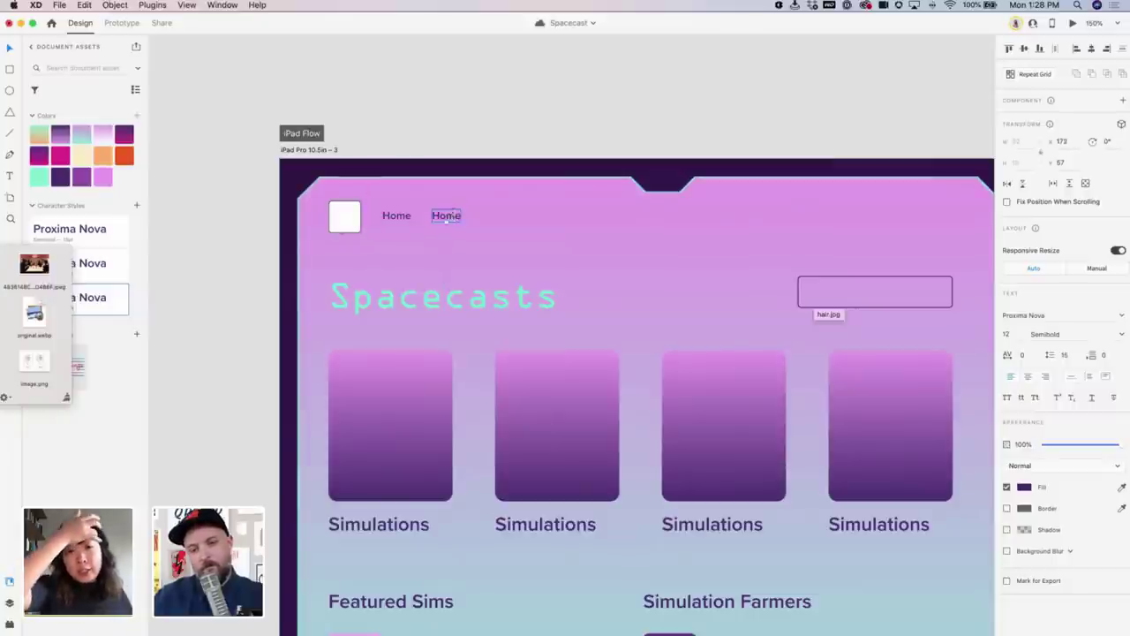
double_click(451, 215)
text(Feature)
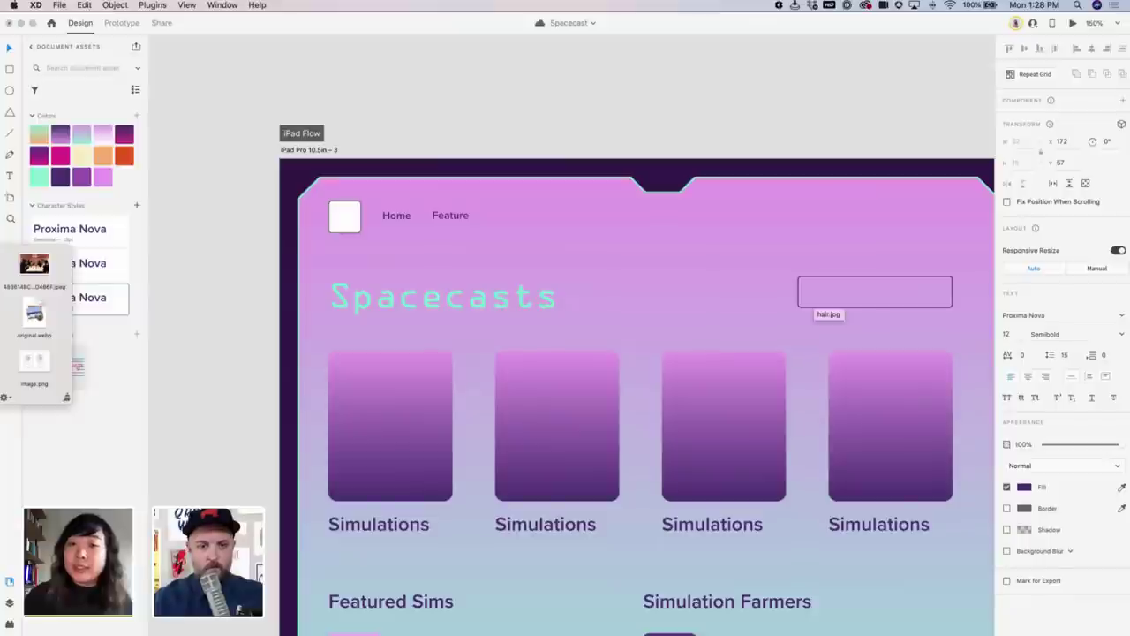
key(BackSpace)
key(BackSpace)
key(BackSpace)
key(BackSpace)
key(BackSpace)
key(BackSpace)
key(BackSpace)
key(BackSpace)
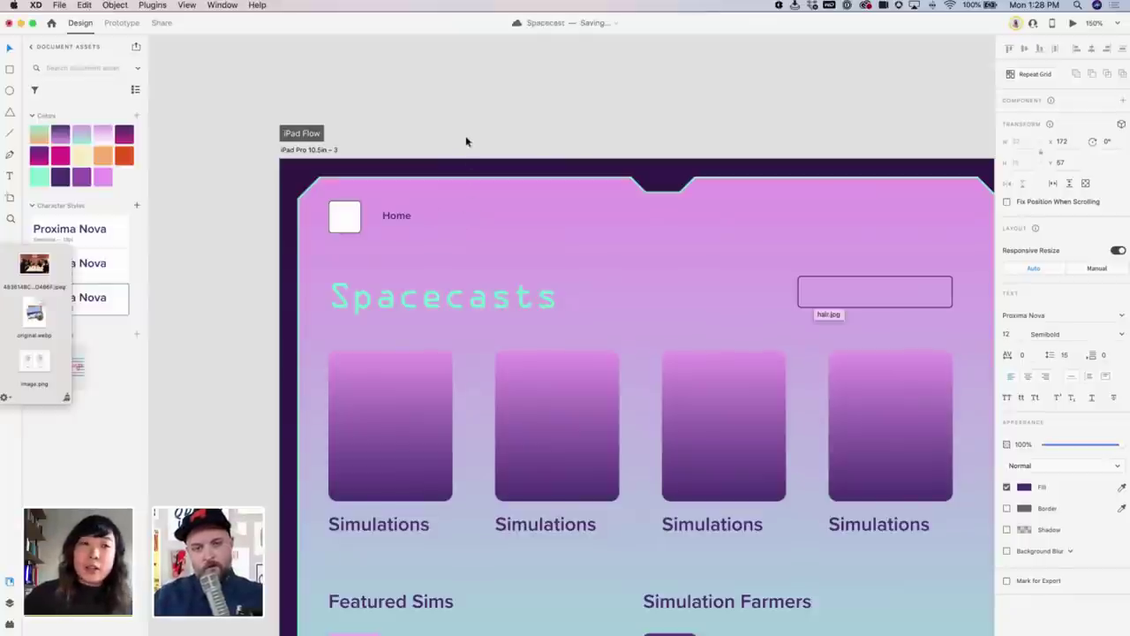
key(super+z)
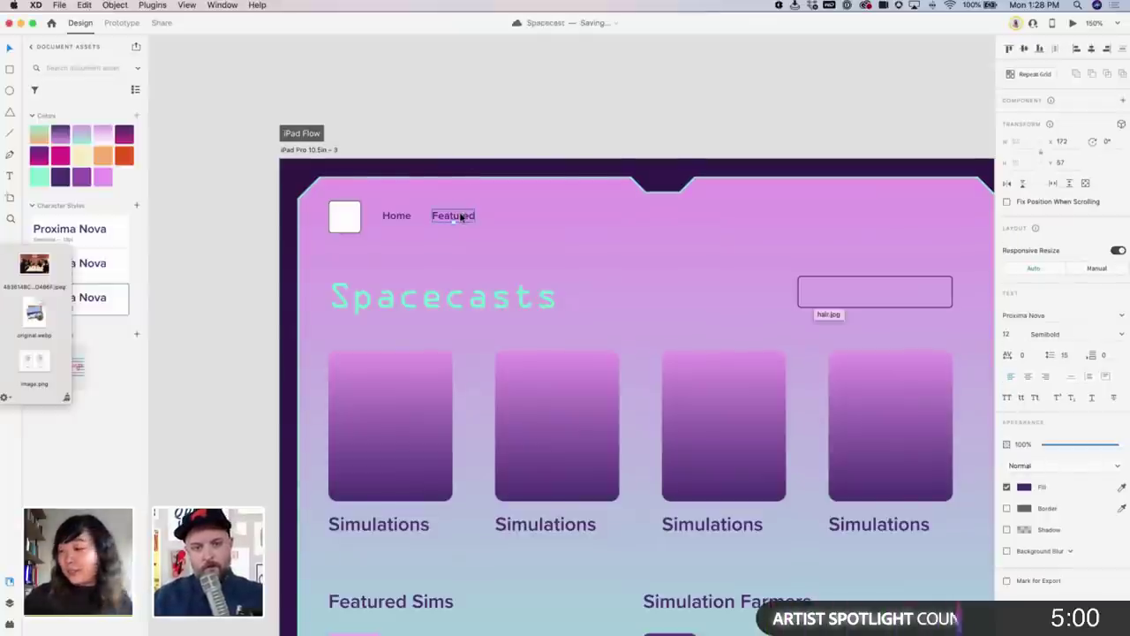
Add a Simulations nav label after Featured and zoom in on the header navigation
drag(457, 216, 523, 216)
text(Simul)
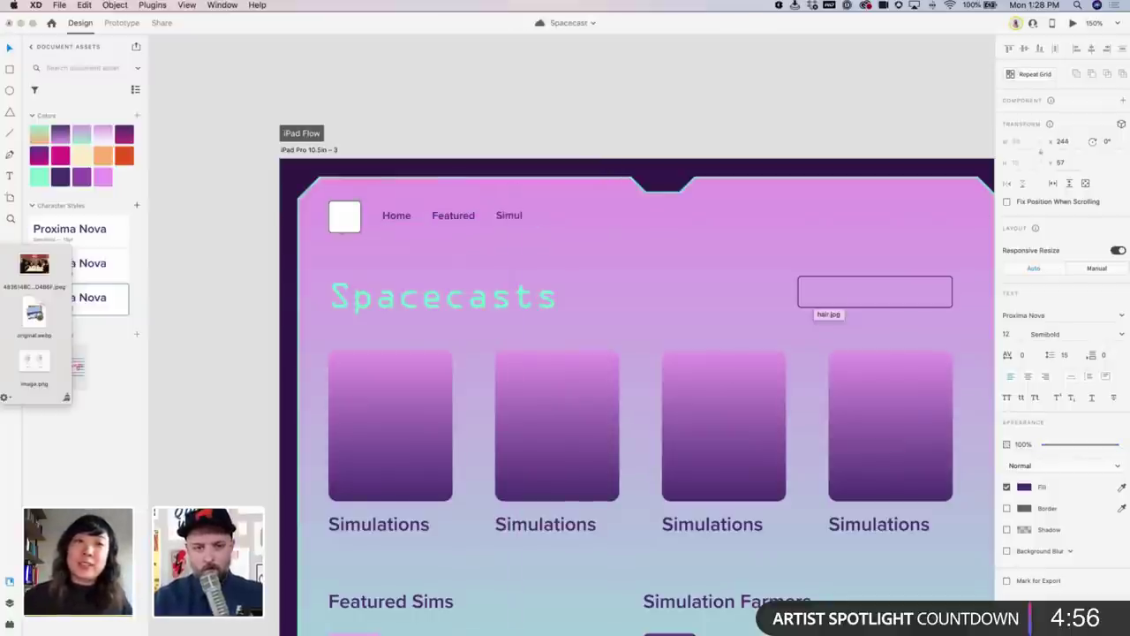
text(ations)
click(604, 123)
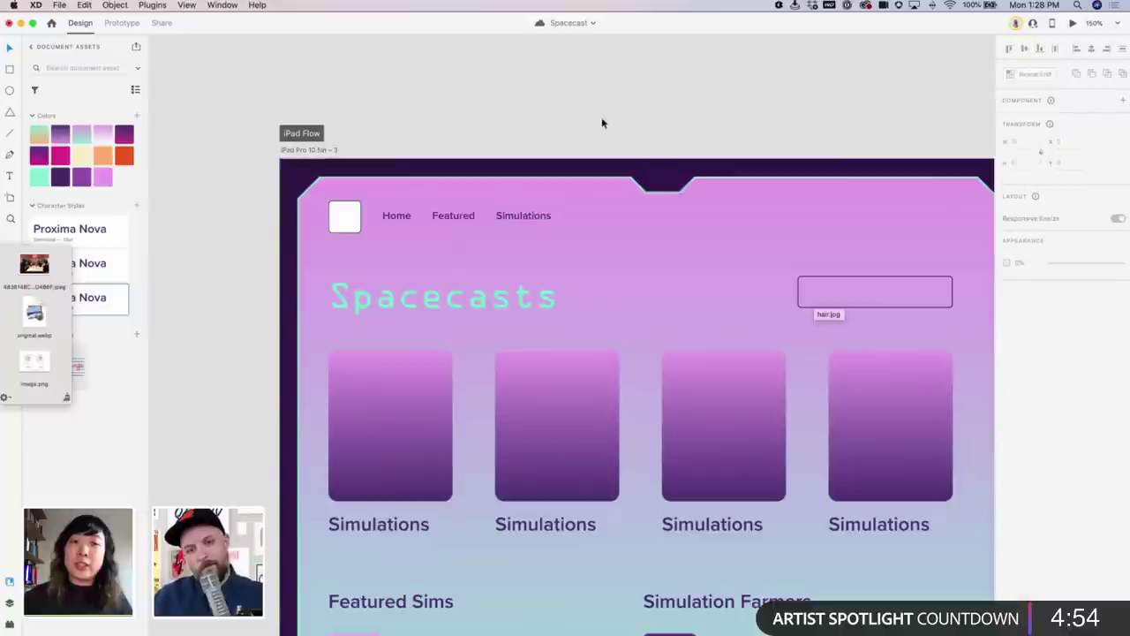
scroll(539, 143, left, 1)
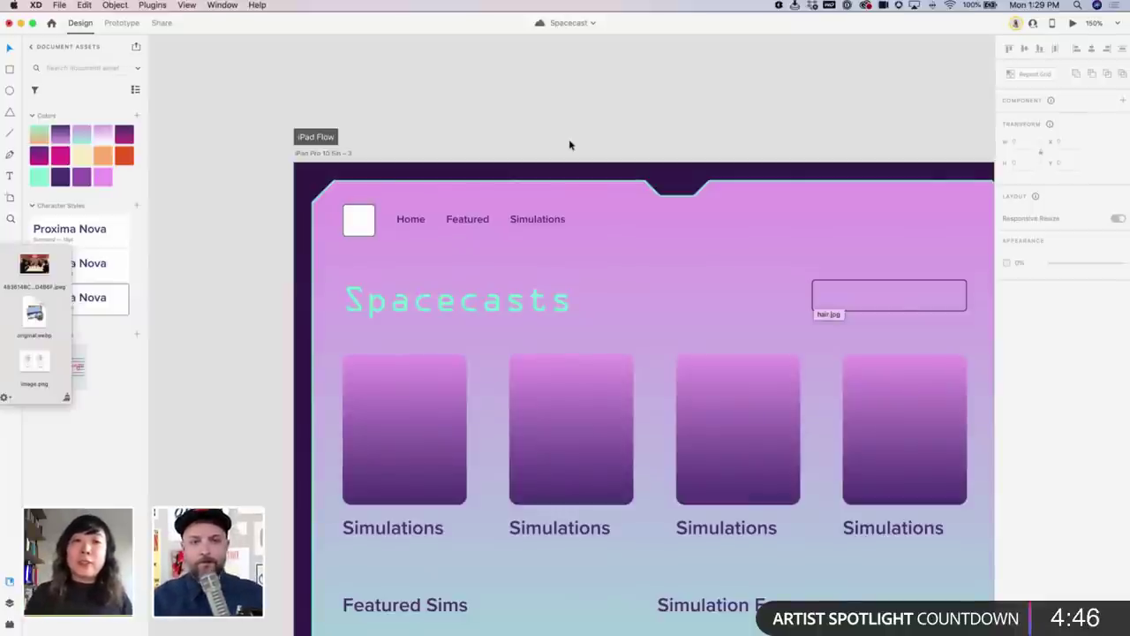
scroll(550, 167, down, 1)
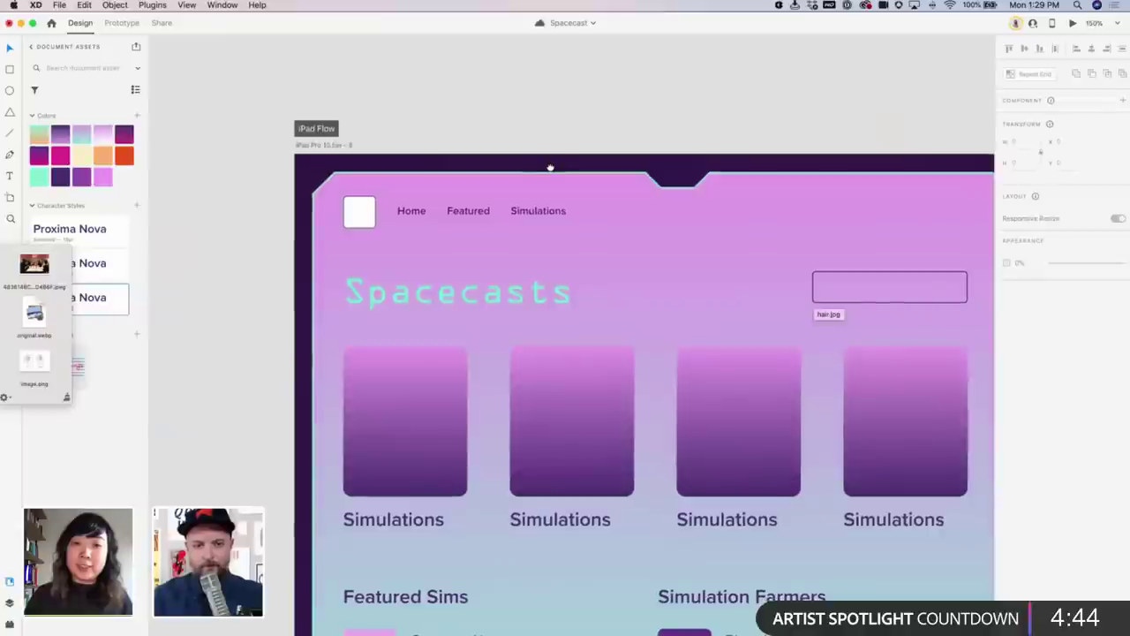
drag(295, 164, 746, 334)
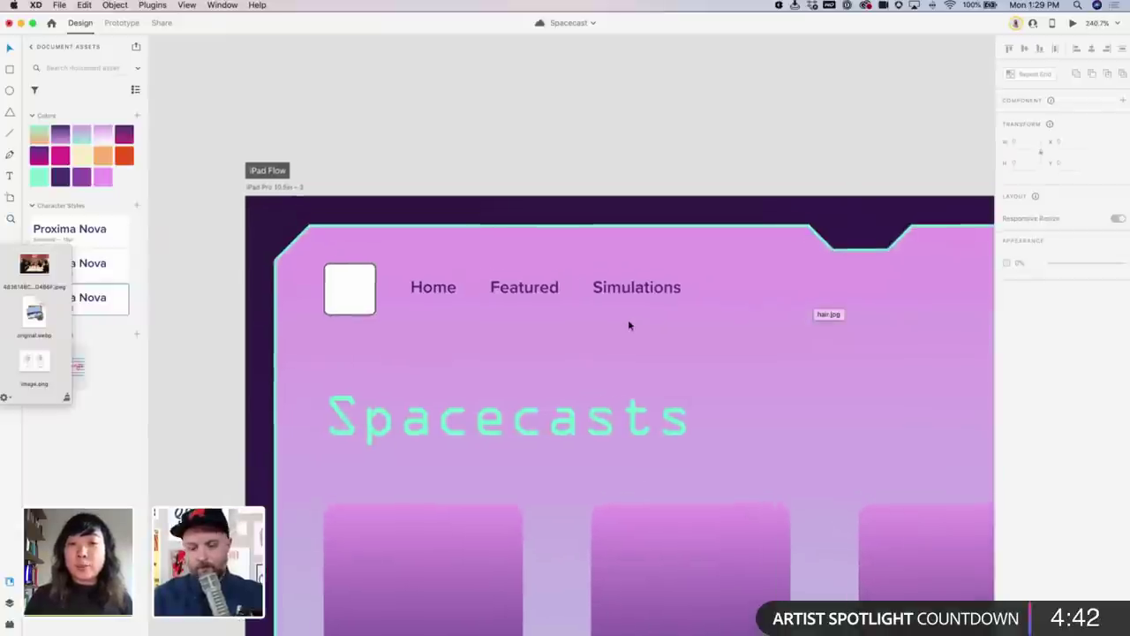
Draw a line under the Home link and colour it with the dark purple swatch
click(411, 300)
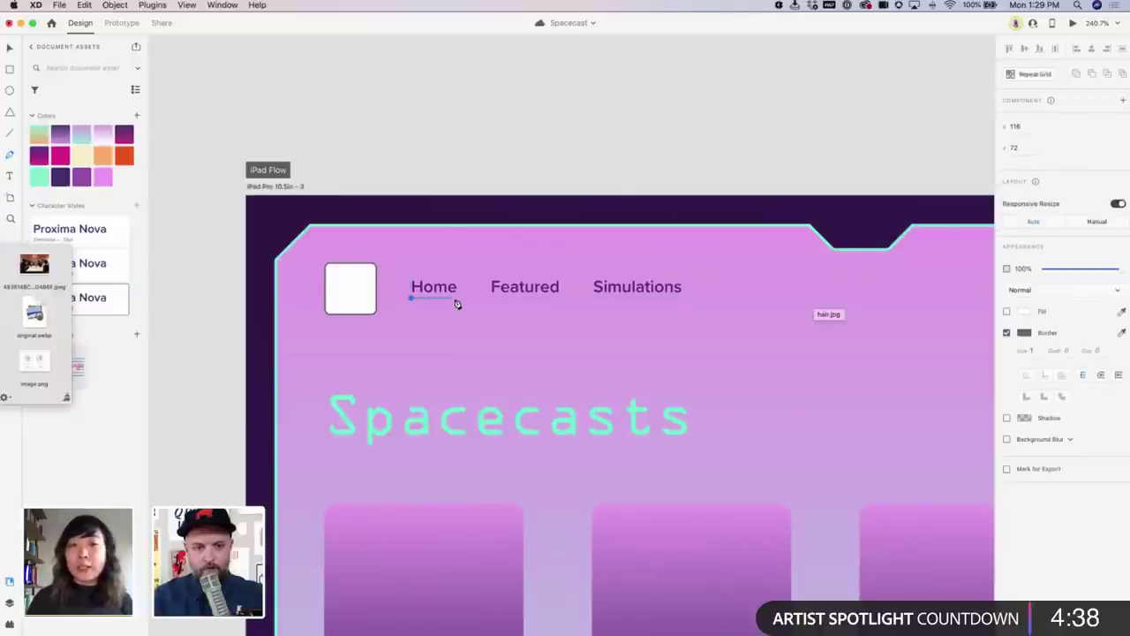
shift+click(458, 303)
key(Escape)
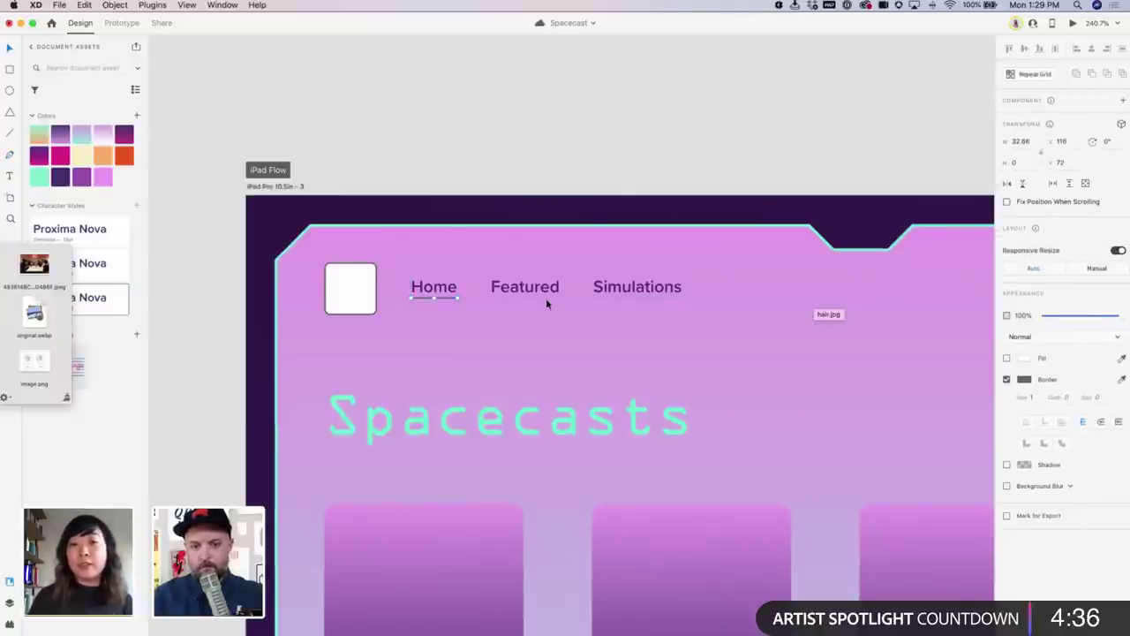
right_click(39, 176)
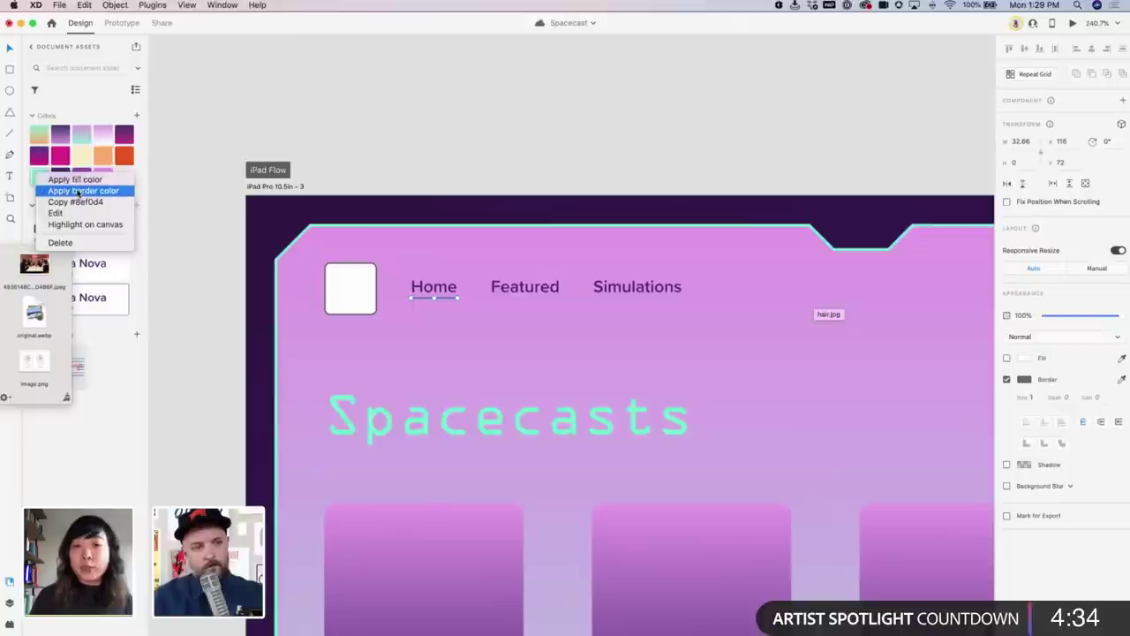
click(80, 189)
right_click(60, 178)
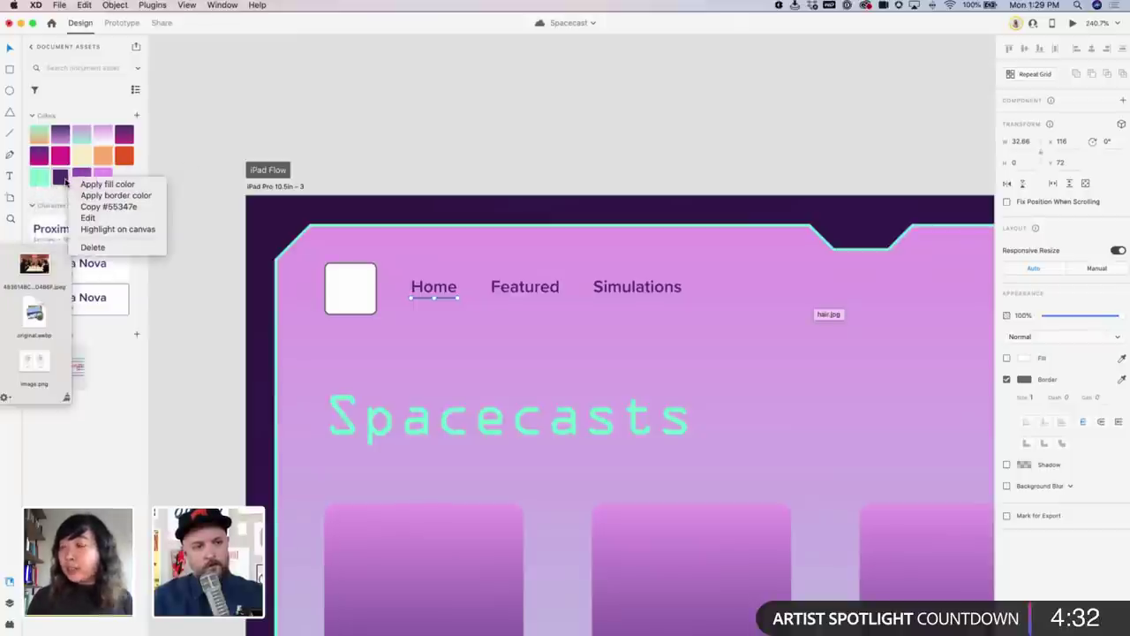
click(58, 180)
right_click(60, 177)
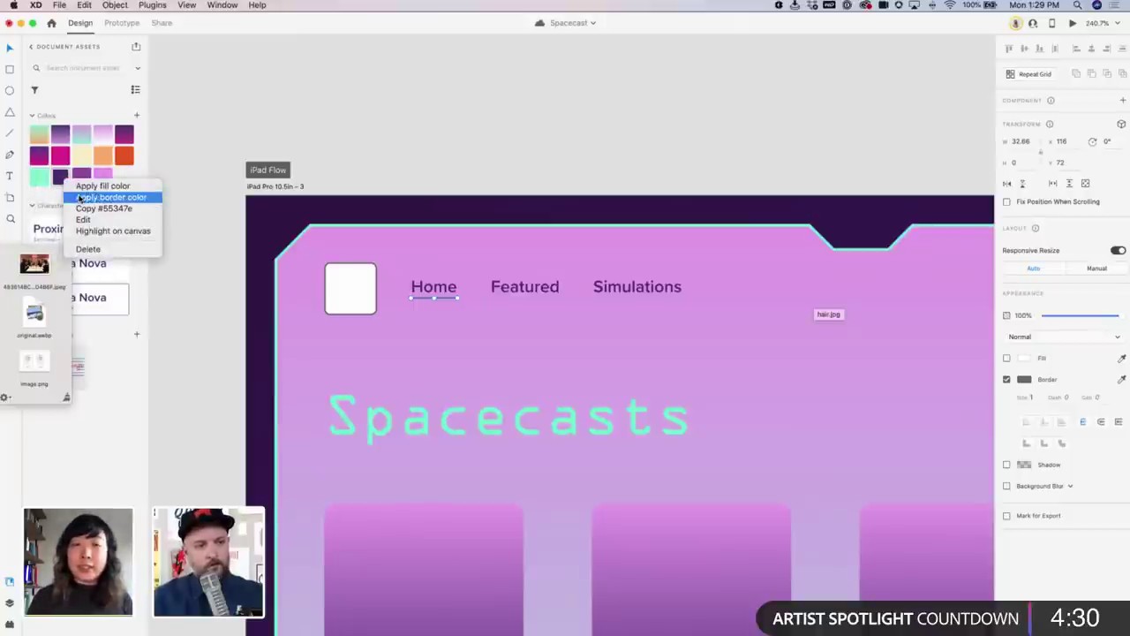
click(84, 193)
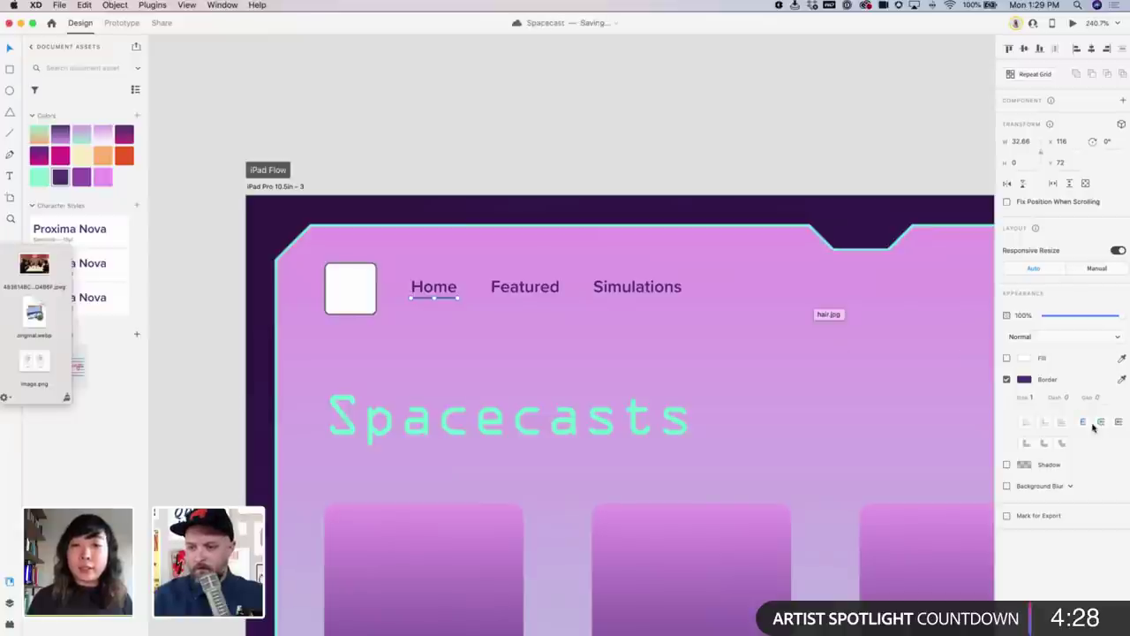
Set the Home underline's border size to 2, then return the view to the iPad Flow artboard
click(1020, 399)
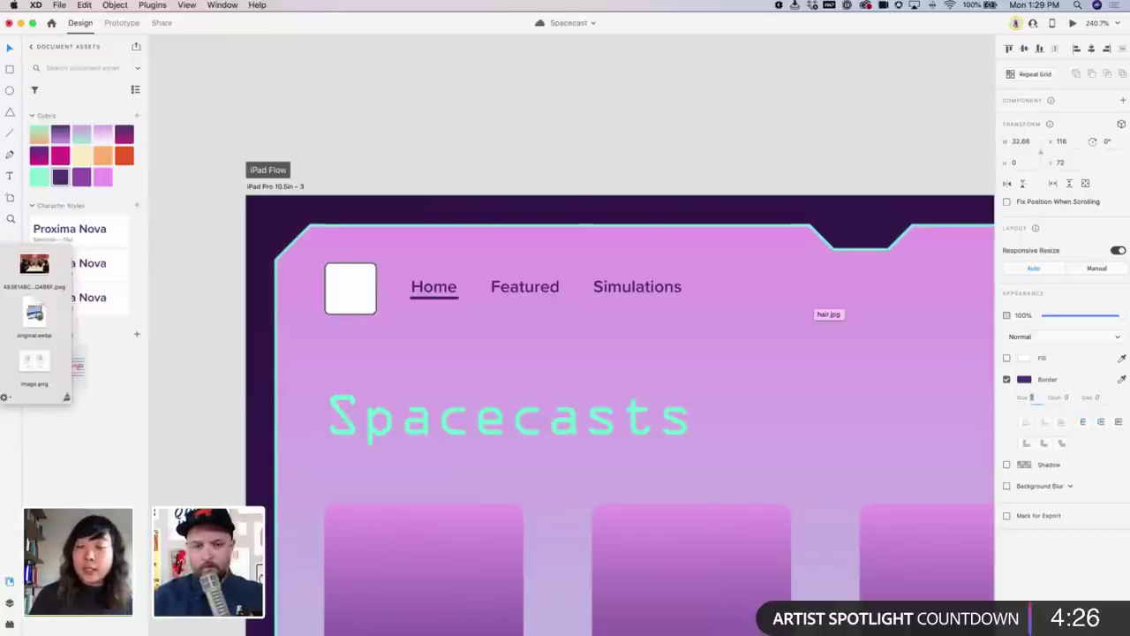
text(2)
key(Return)
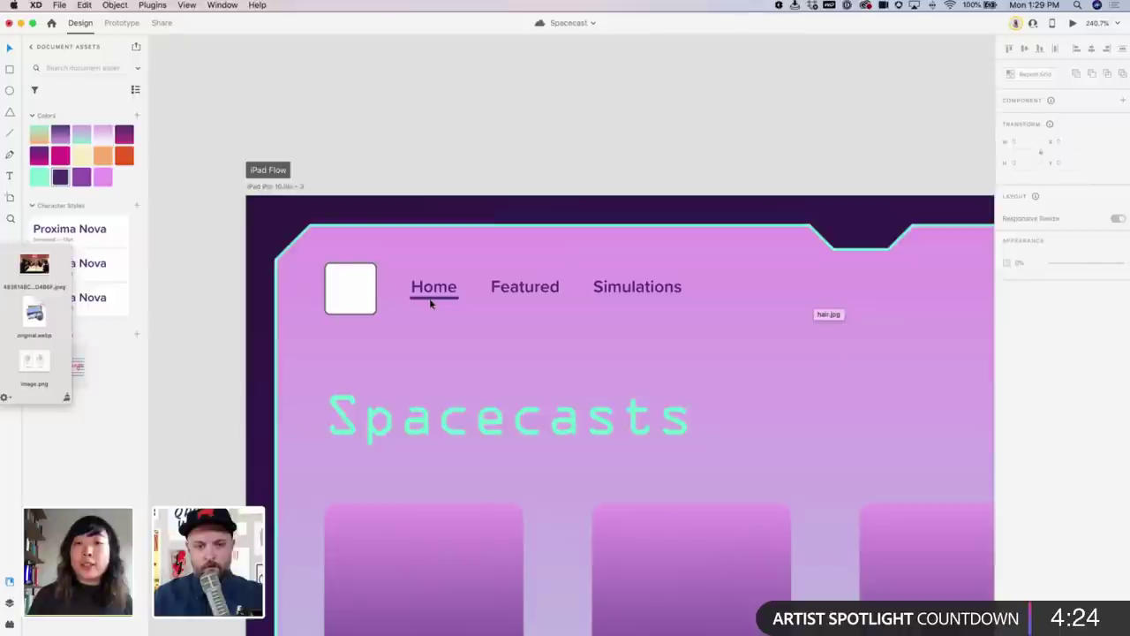
click(504, 184)
drag(503, 185, 929, 241)
drag(520, 356, 668, 257)
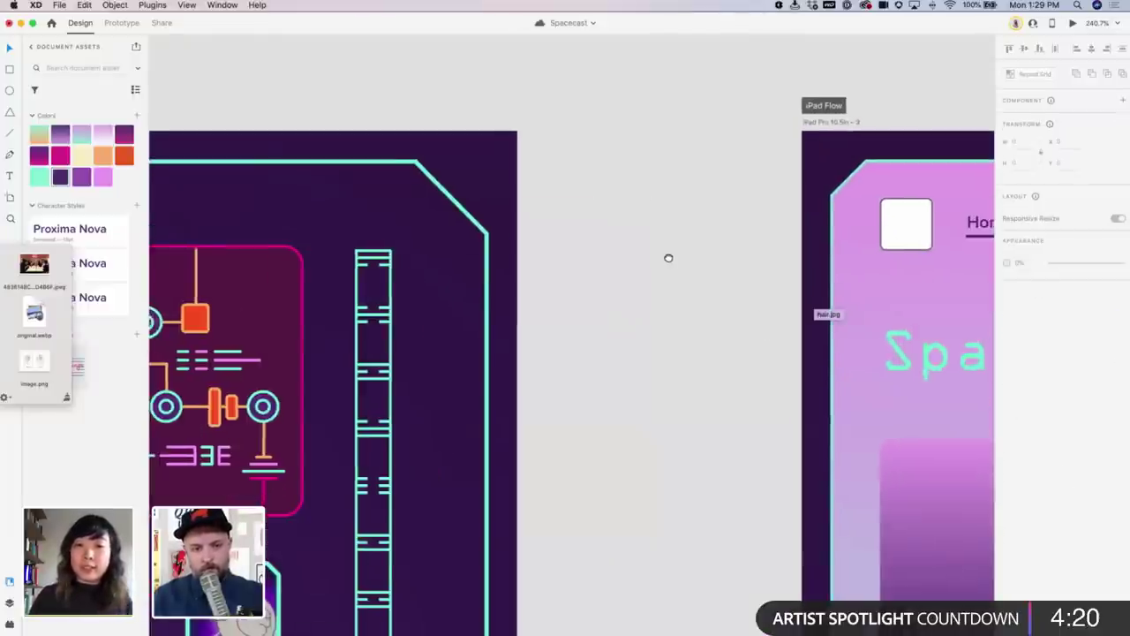
scroll(600, 244, right, 3)
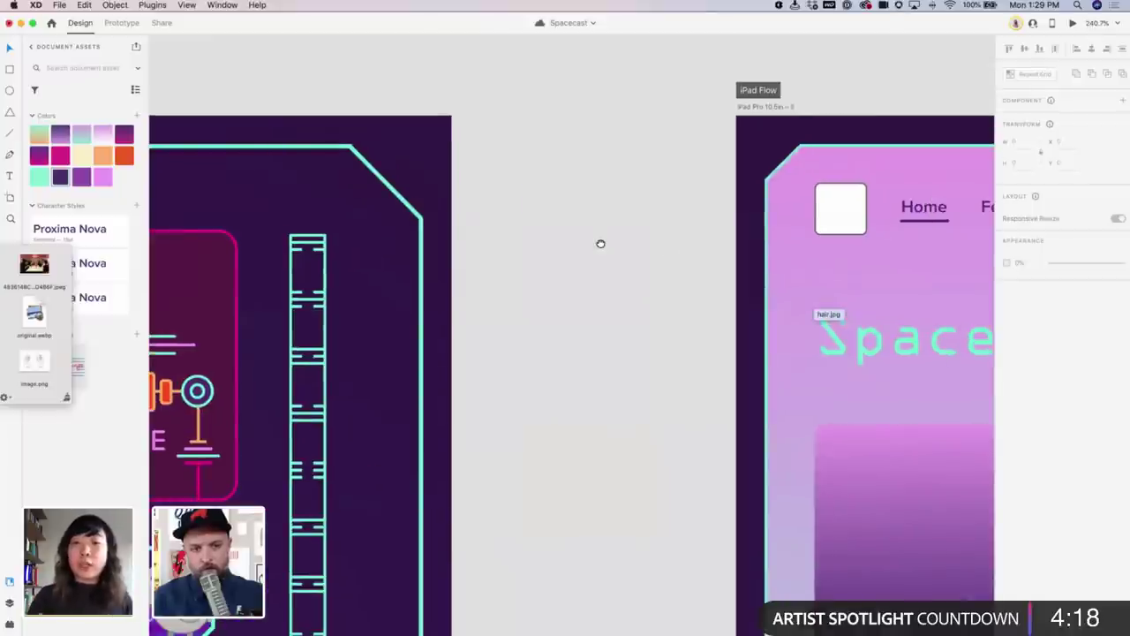
drag(600, 244, 745, 222)
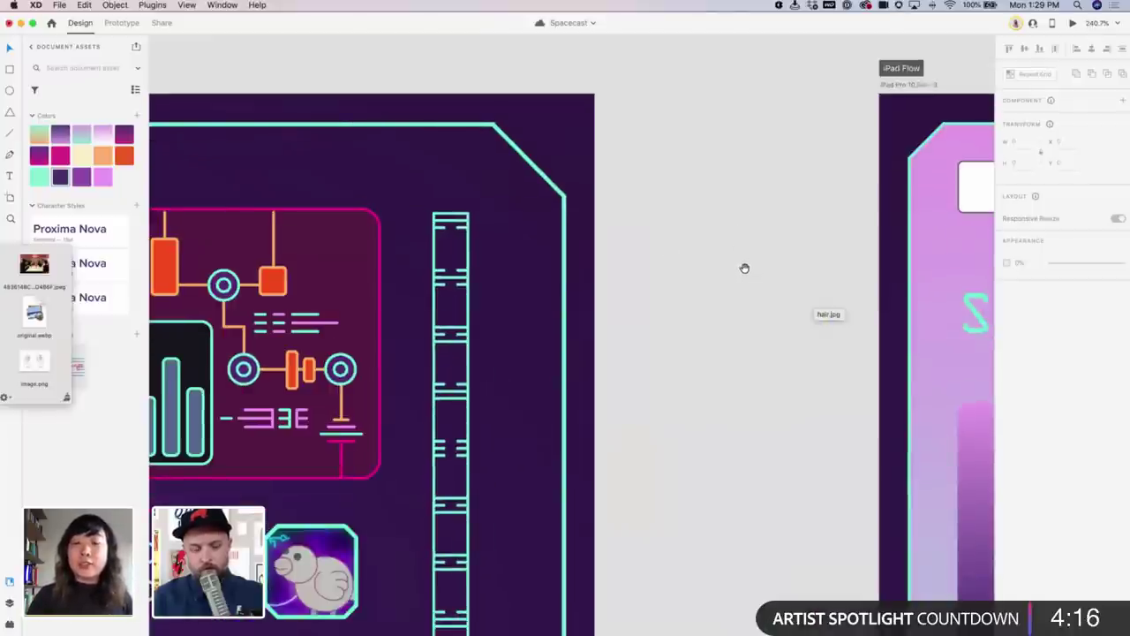
drag(744, 267, 366, 262)
scroll(419, 295, down, 3)
scroll(631, 307, right, 2)
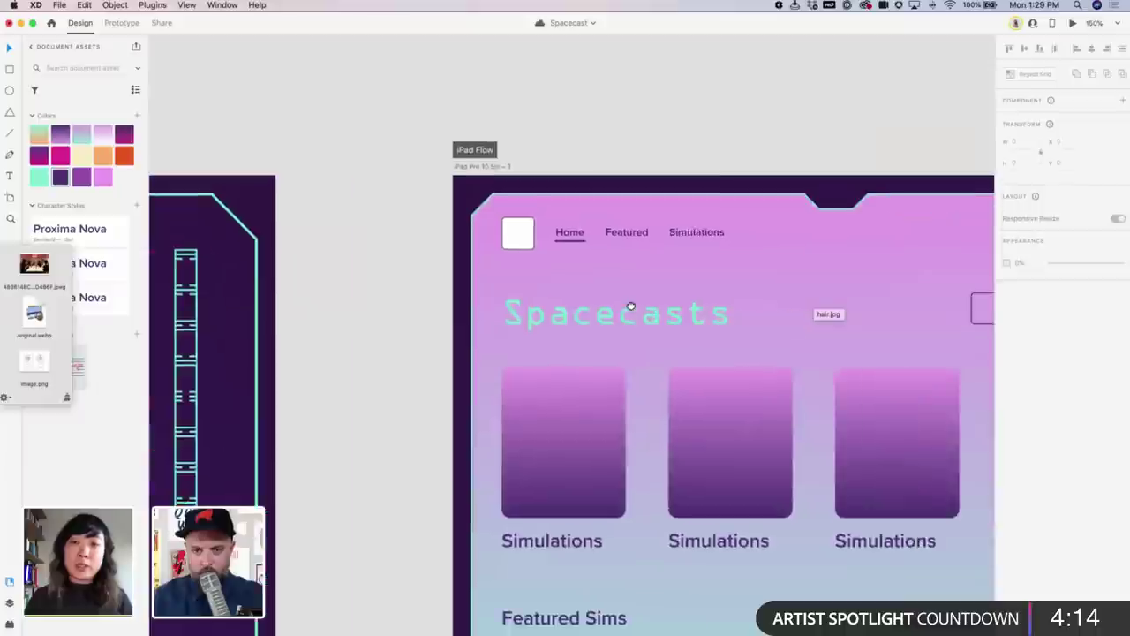
drag(630, 306, 507, 252)
scroll(449, 265, left, 2)
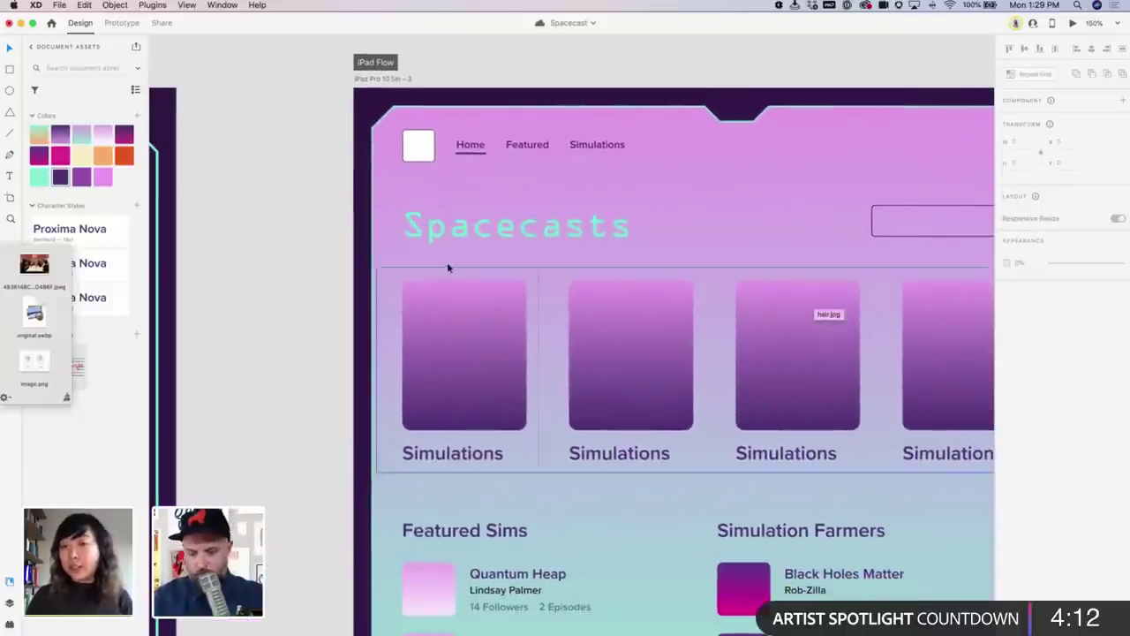
Draw a short line from the artboard's left edge toward the Spacecasts title
click(396, 231)
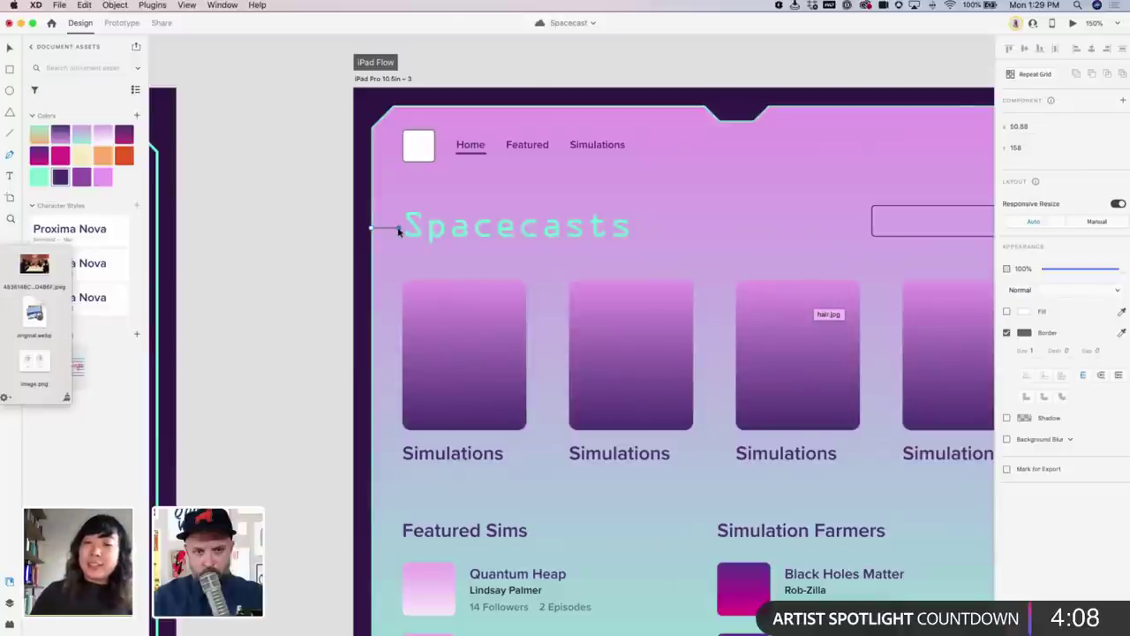
double_click(448, 218)
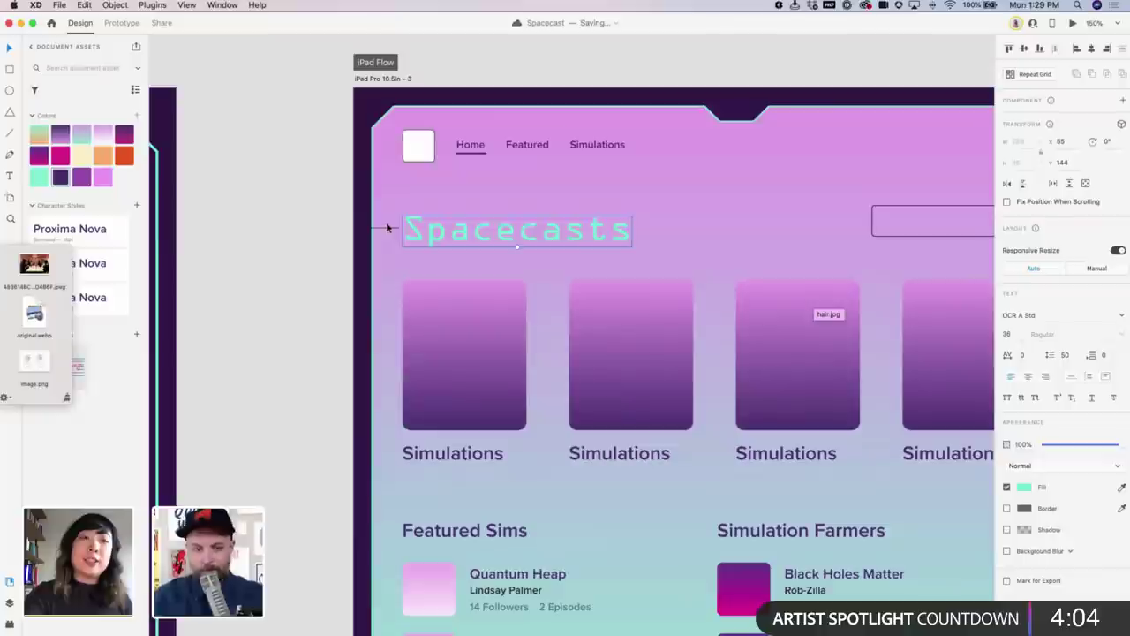
click(315, 191)
scroll(654, 358, up, 3)
scroll(592, 345, left, 2)
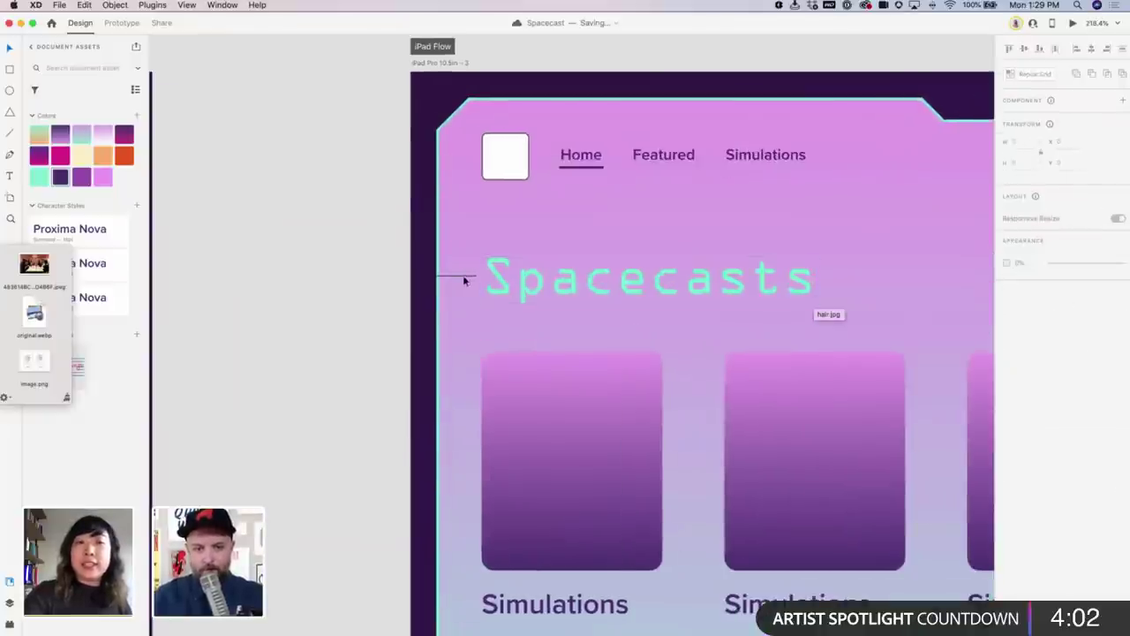
Colour the short line mint green and give it a border size of 2
click(459, 276)
right_click(51, 178)
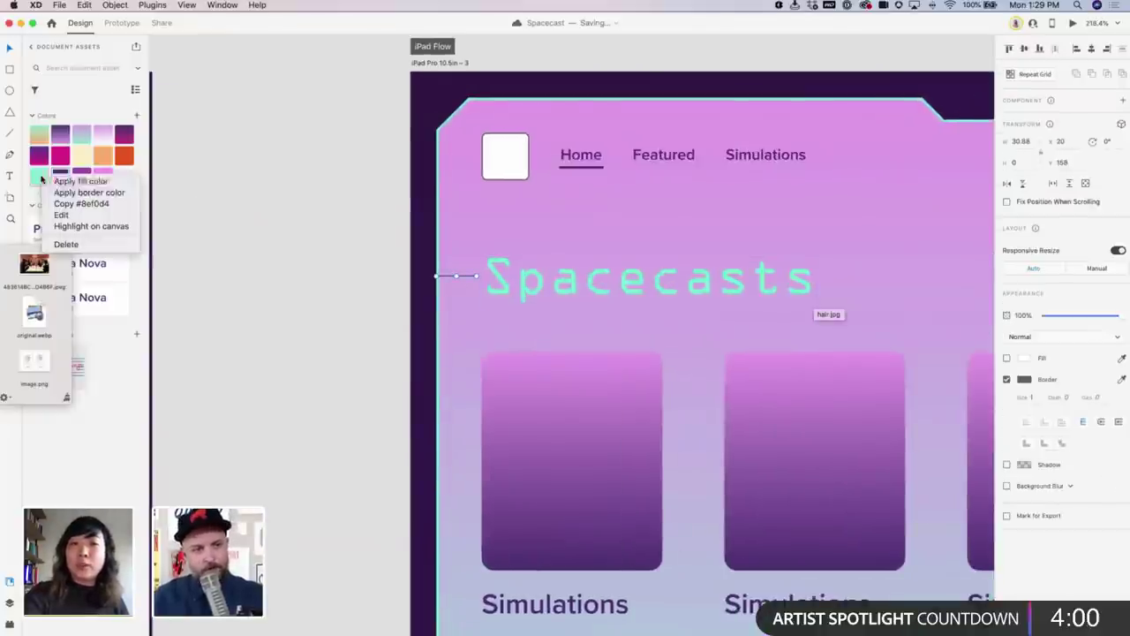
click(88, 192)
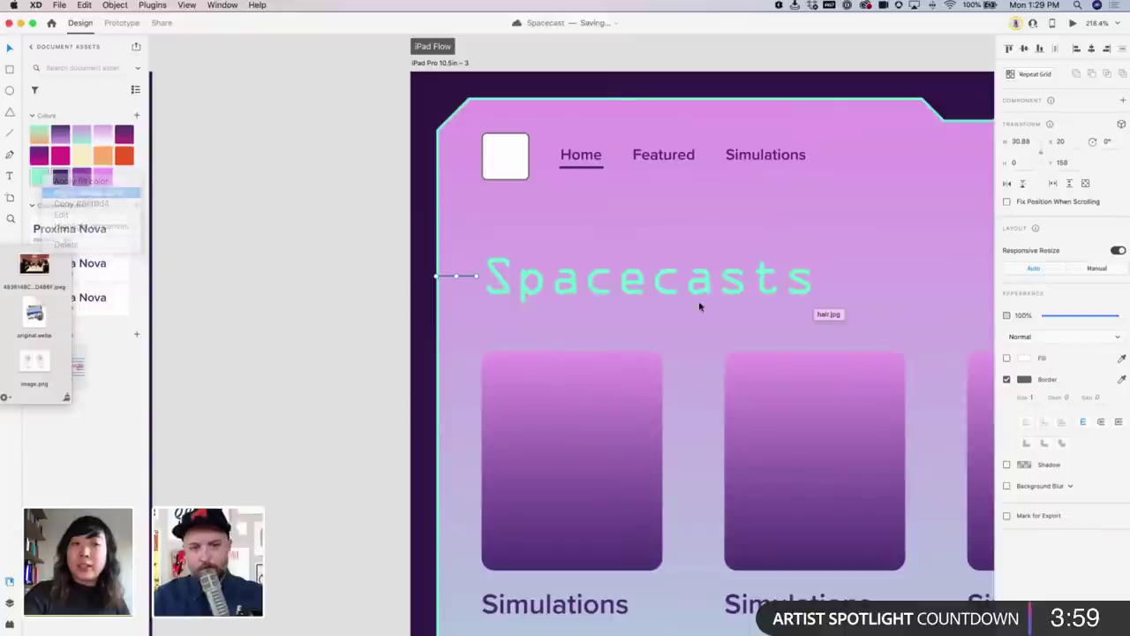
click(1033, 399)
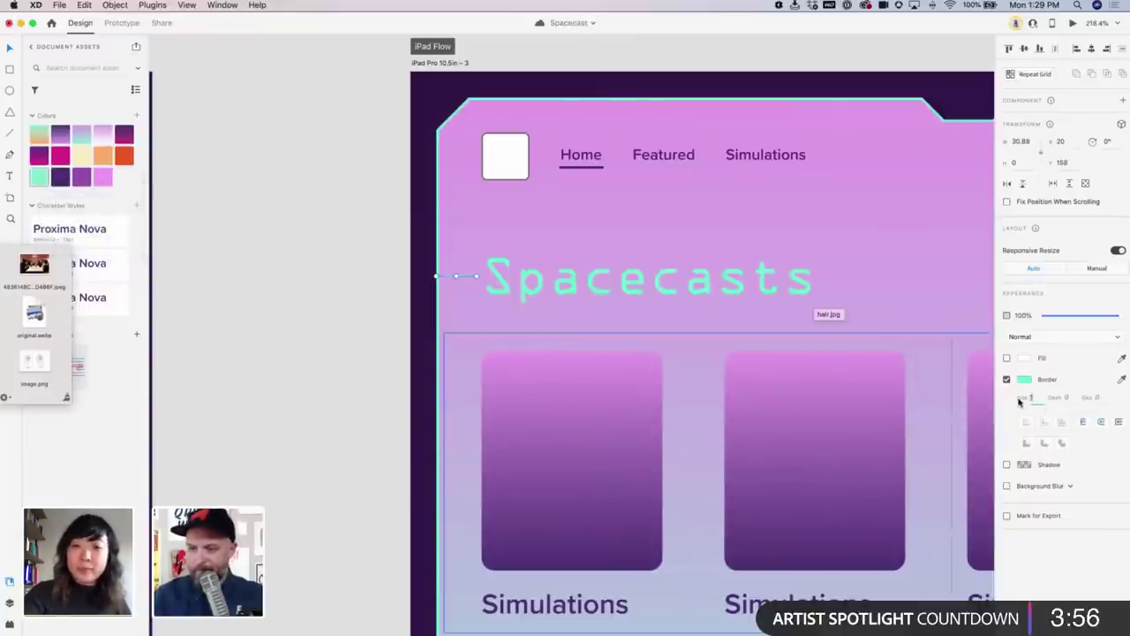
text(2)
key(Return)
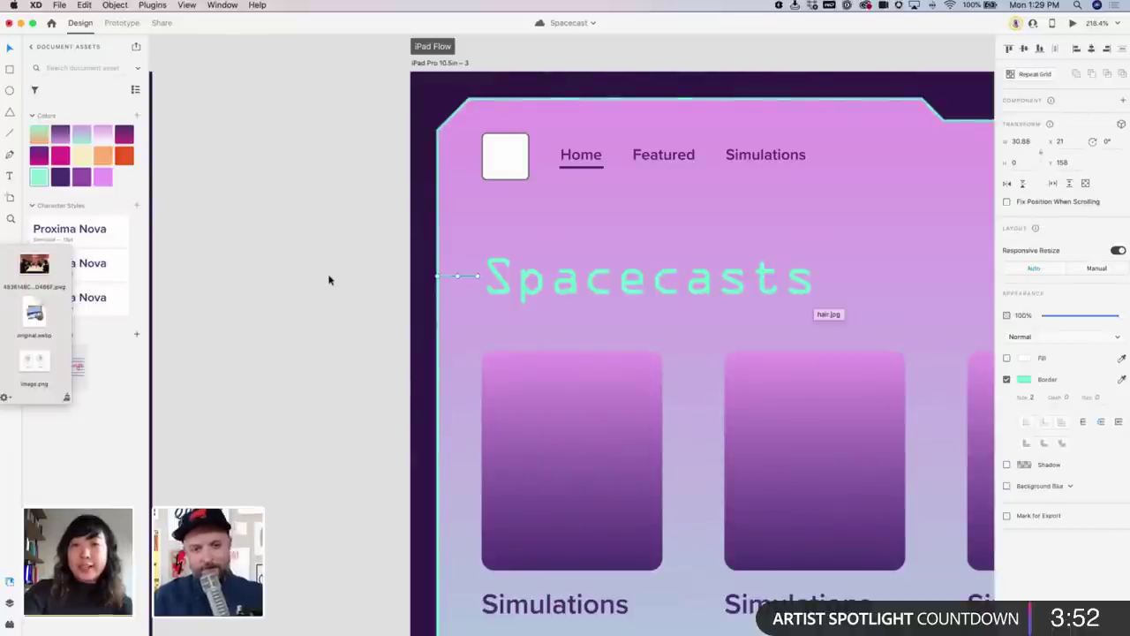
click(327, 277)
Zoom in and drag the accent line's endpoint closer to the S of Spacecasts
click(504, 279)
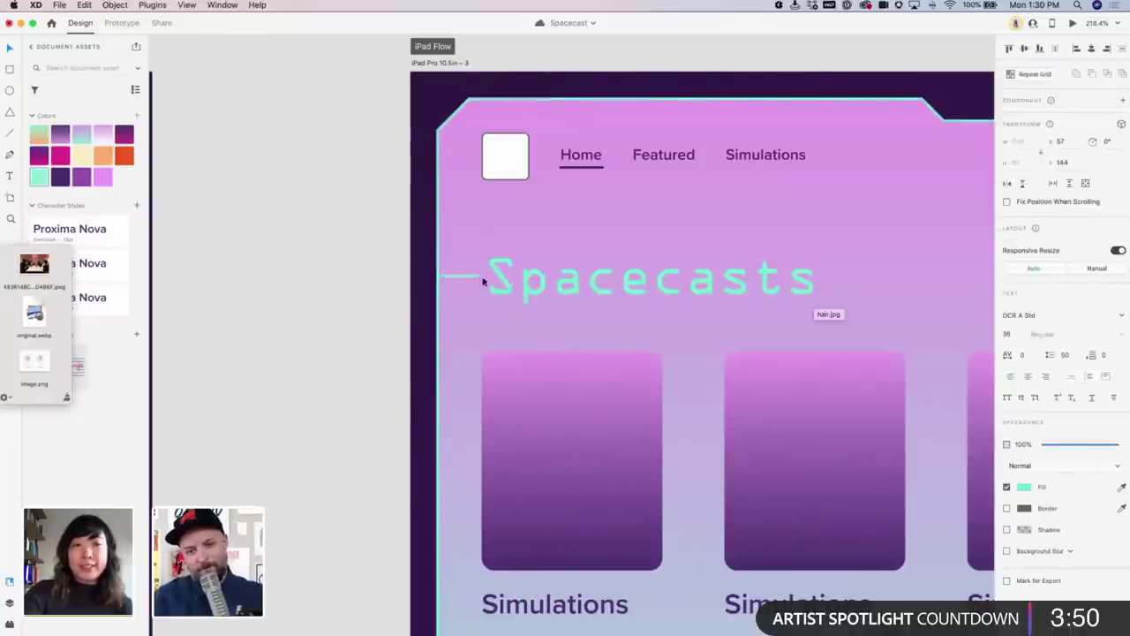
click(472, 277)
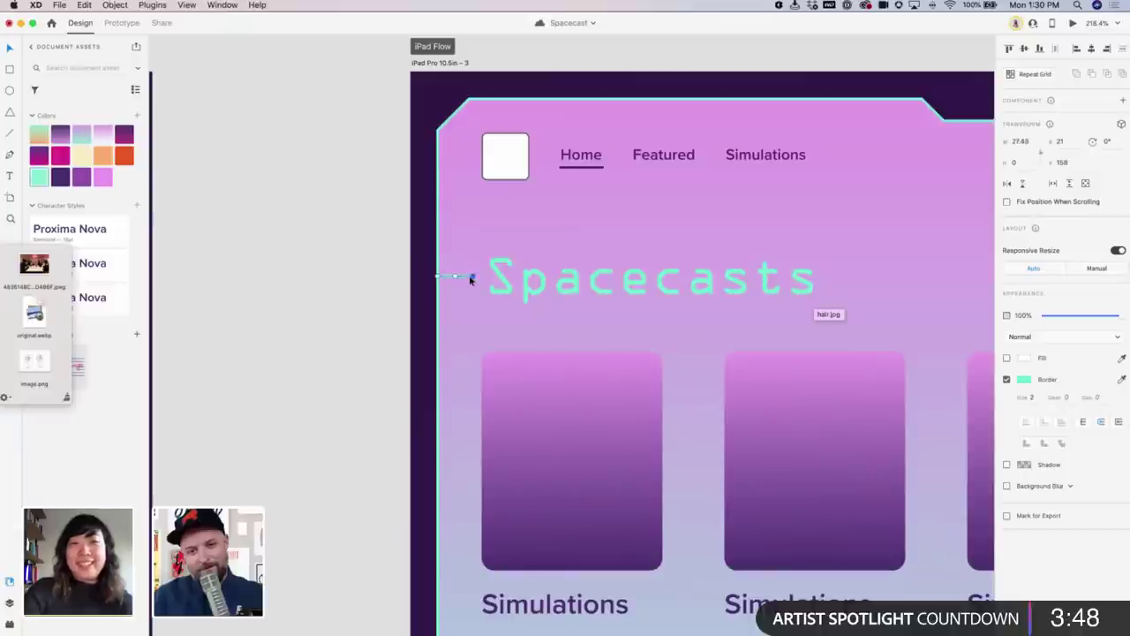
click(345, 259)
scroll(310, 260, right, 2)
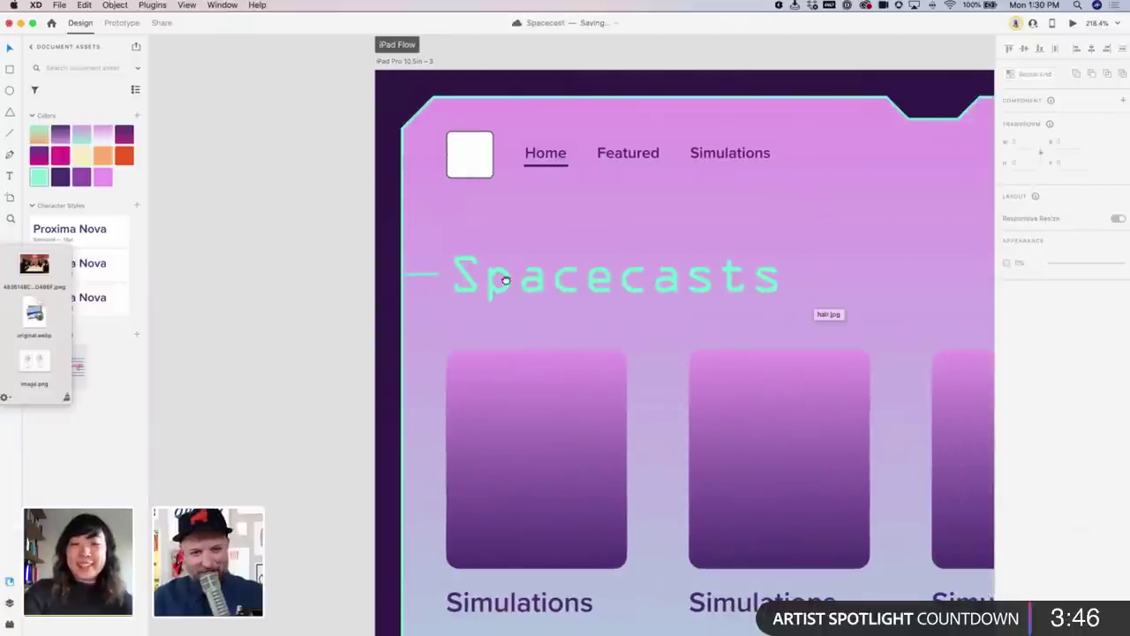
scroll(530, 277, left, 5)
key(z)
drag(606, 265, 791, 383)
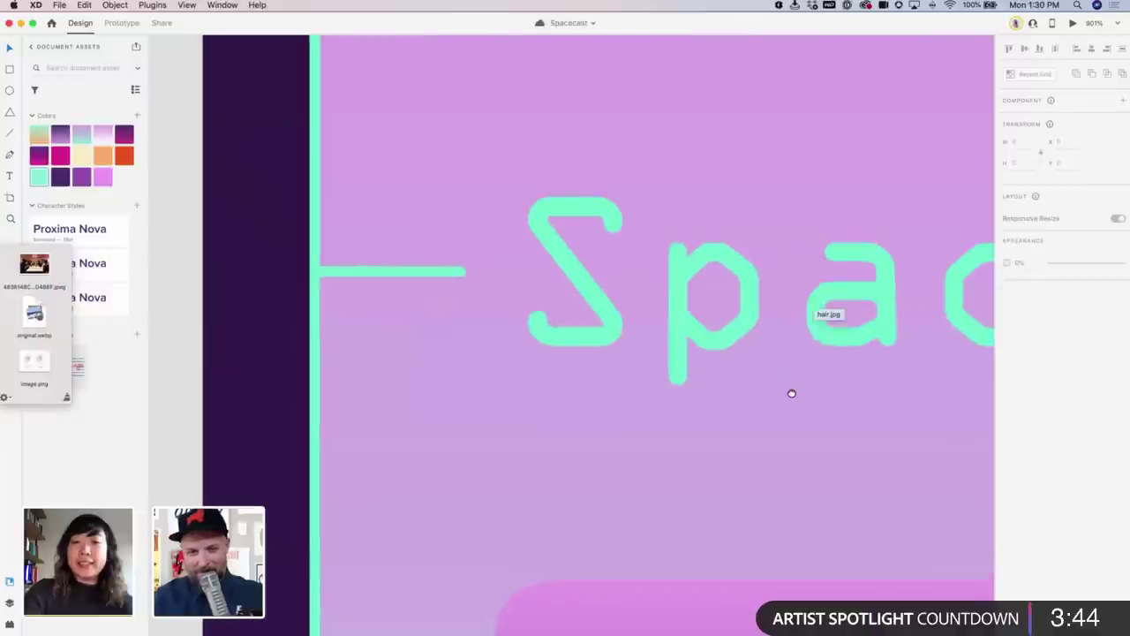
scroll(789, 388, left, 2)
click(431, 277)
drag(483, 277, 481, 237)
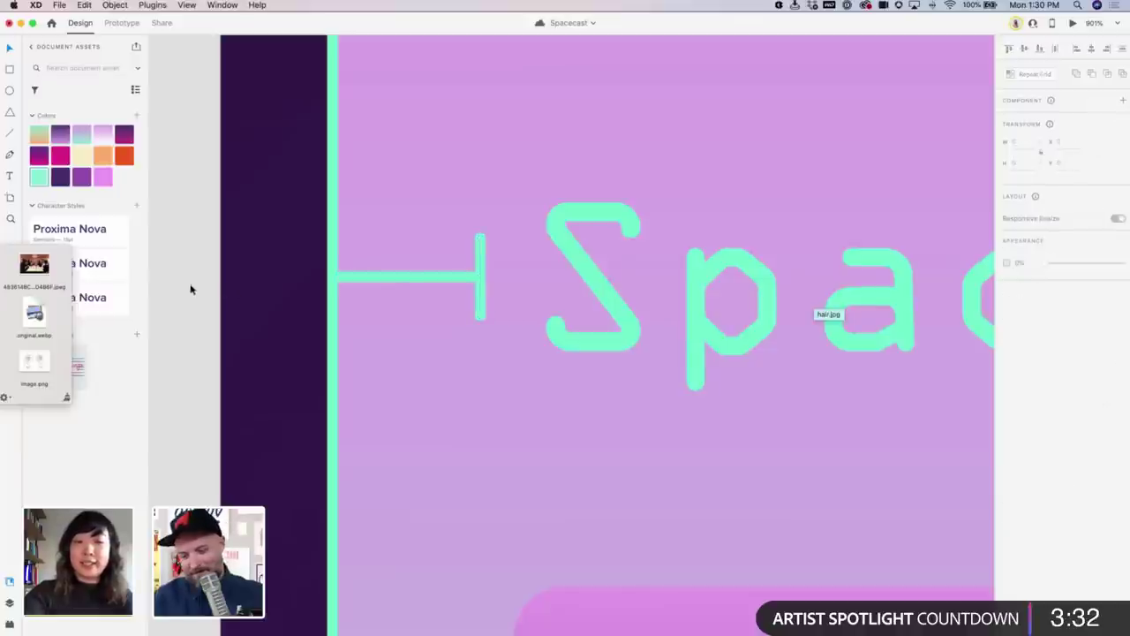
key(super+minus)
key(super+minus)
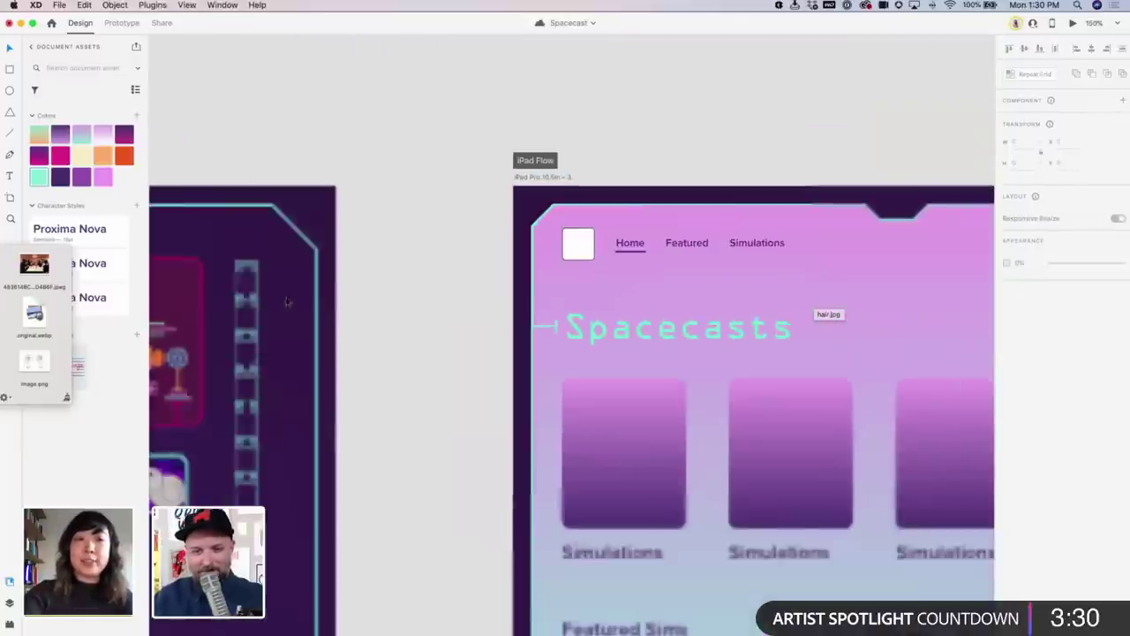
scroll(653, 274, right, 2)
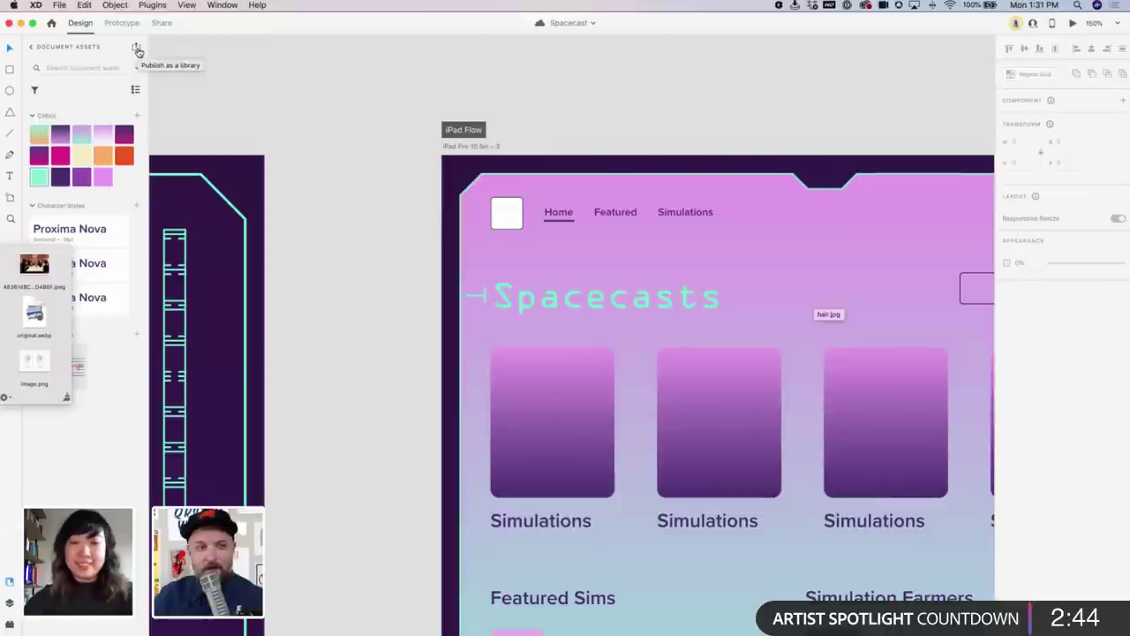
Open the Libraries panel, centre it, and publish the Spacecast library
click(136, 50)
drag(722, 27, 616, 133)
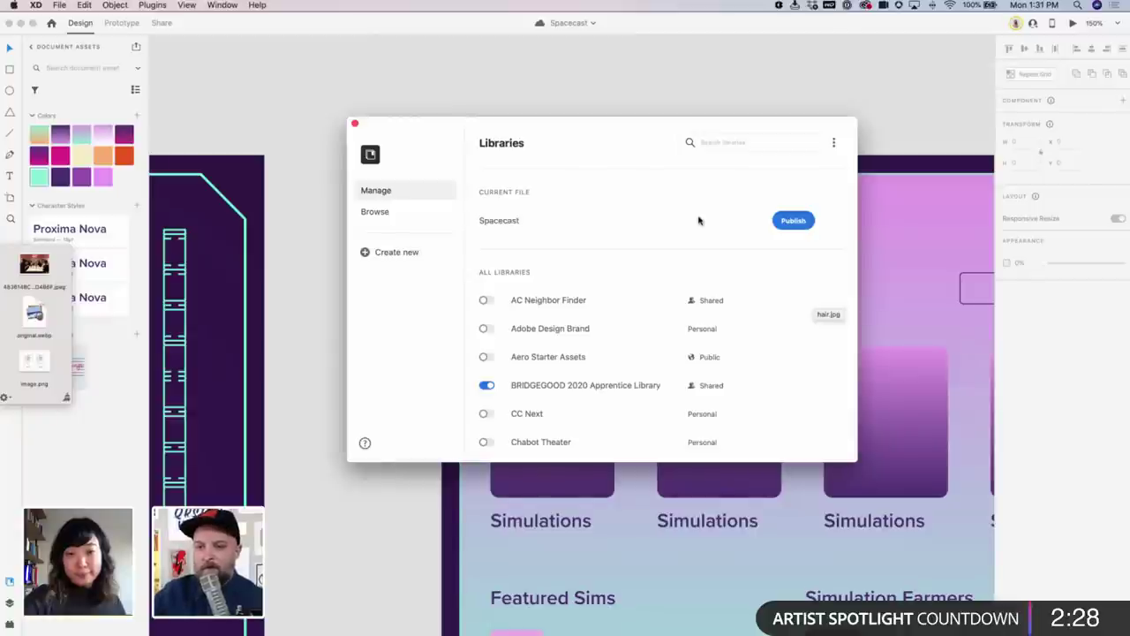
click(777, 220)
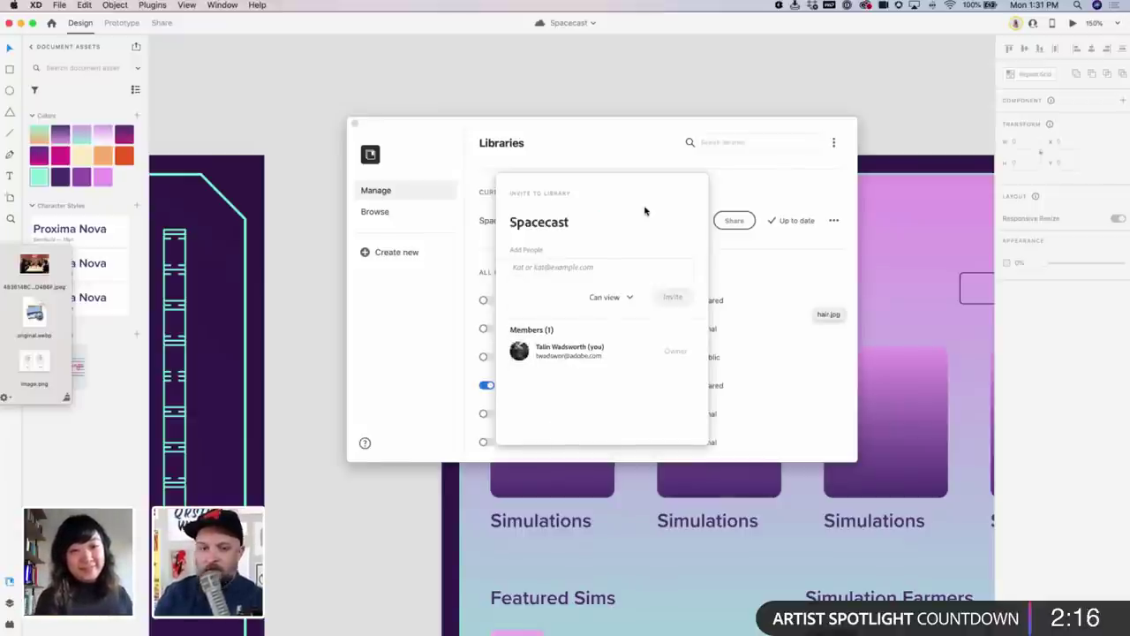
Invite a colleague, found by name in Add People, to the library with view-only access
click(643, 262)
click(643, 261)
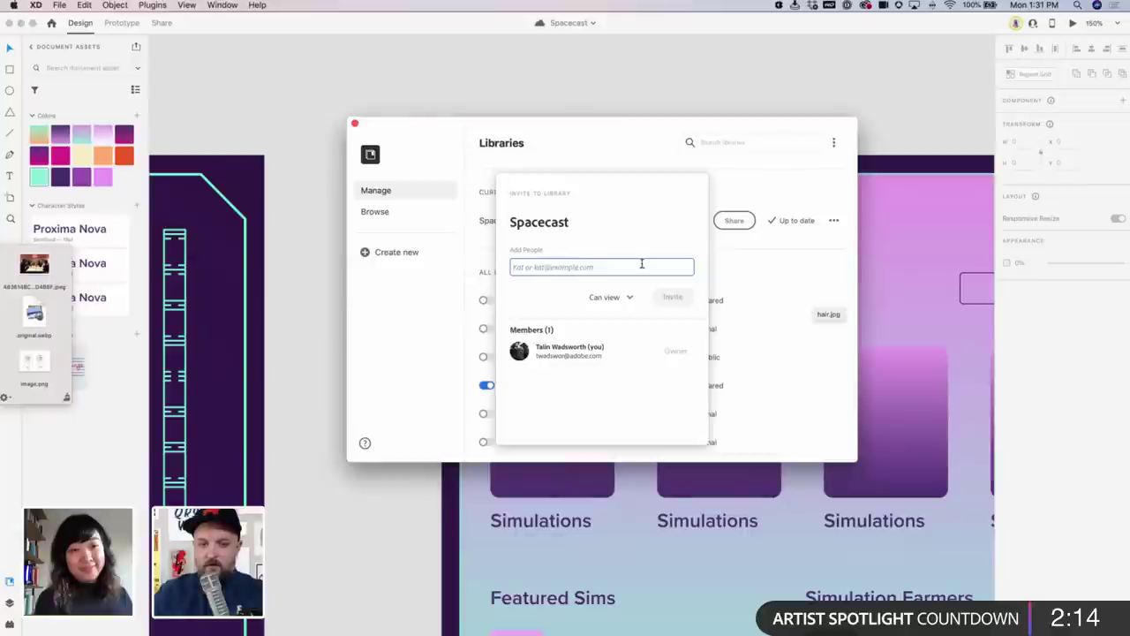
text(val)
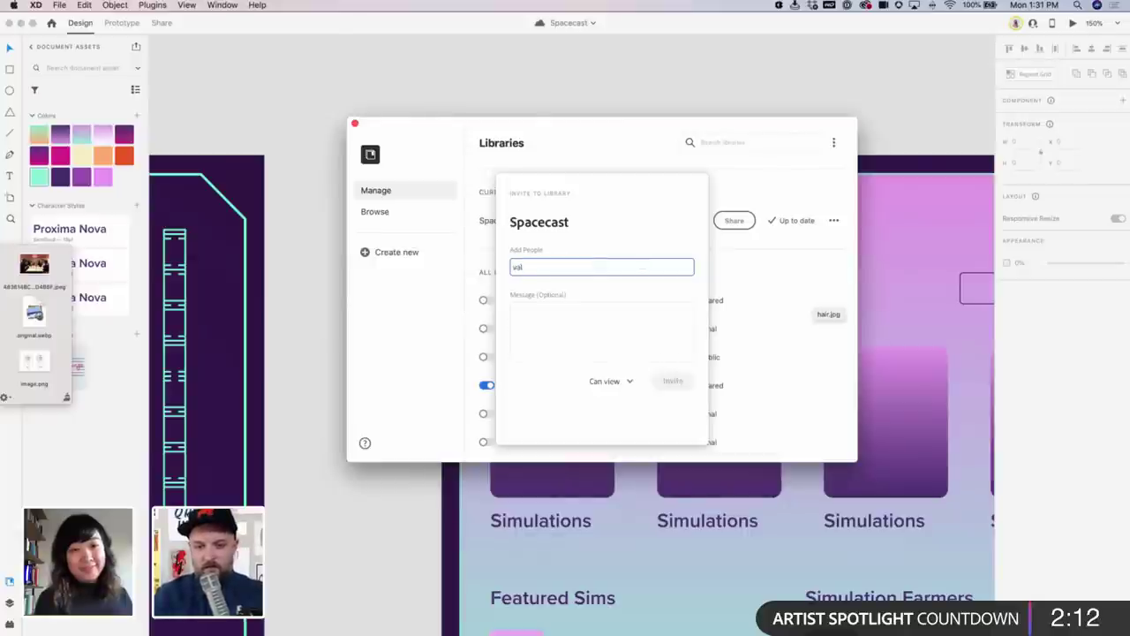
key(BackSpace)
key(BackSpace)
key(BackSpace)
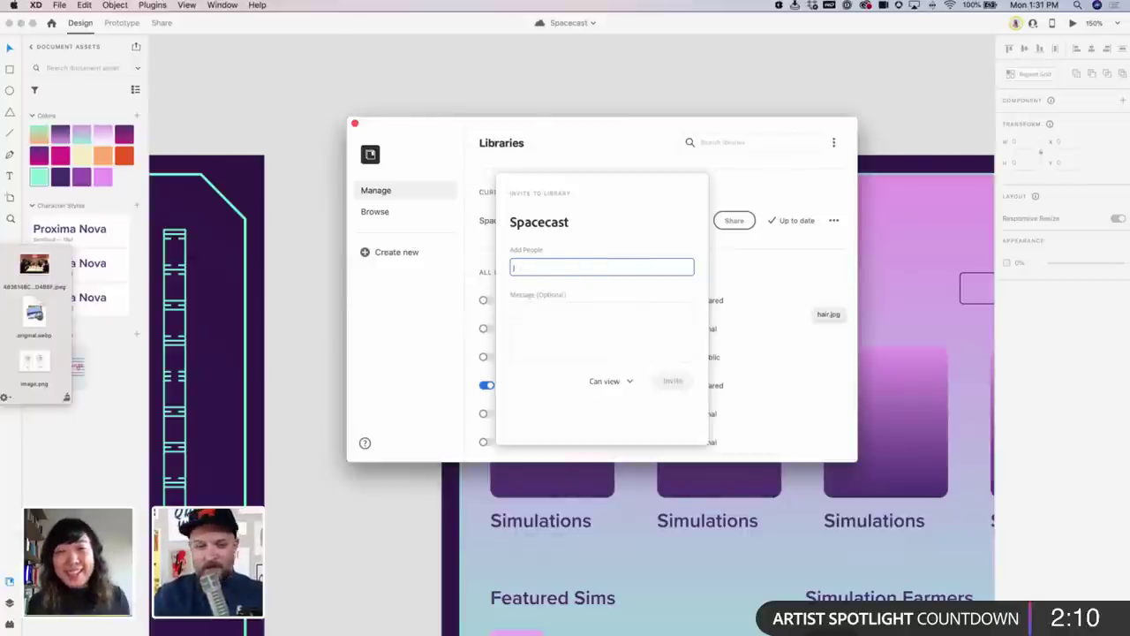
text(jess)
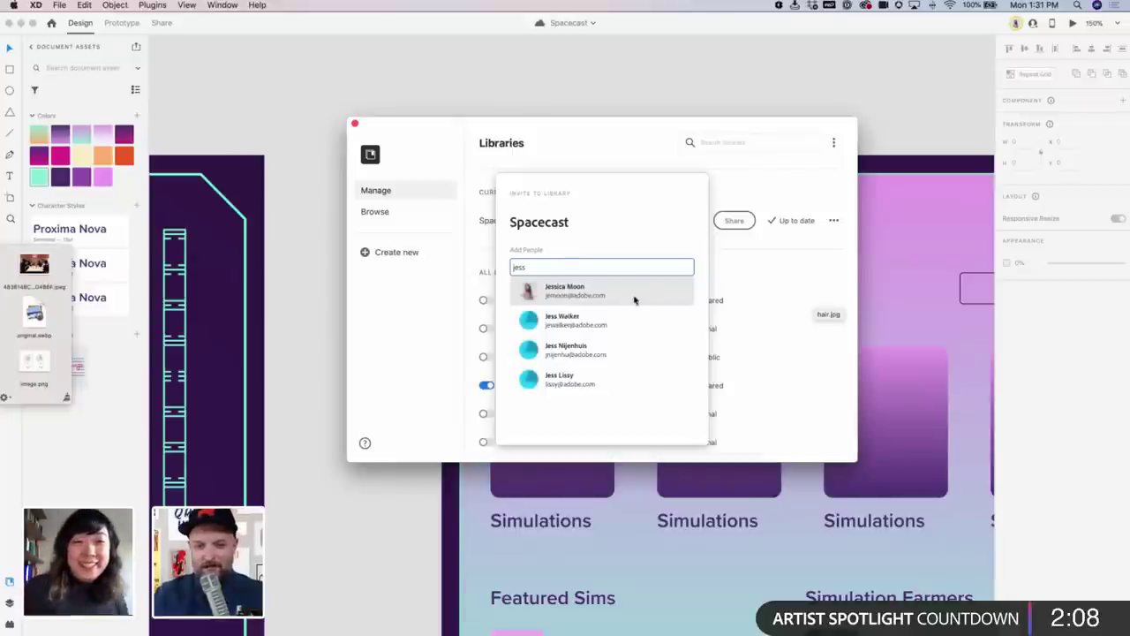
click(634, 298)
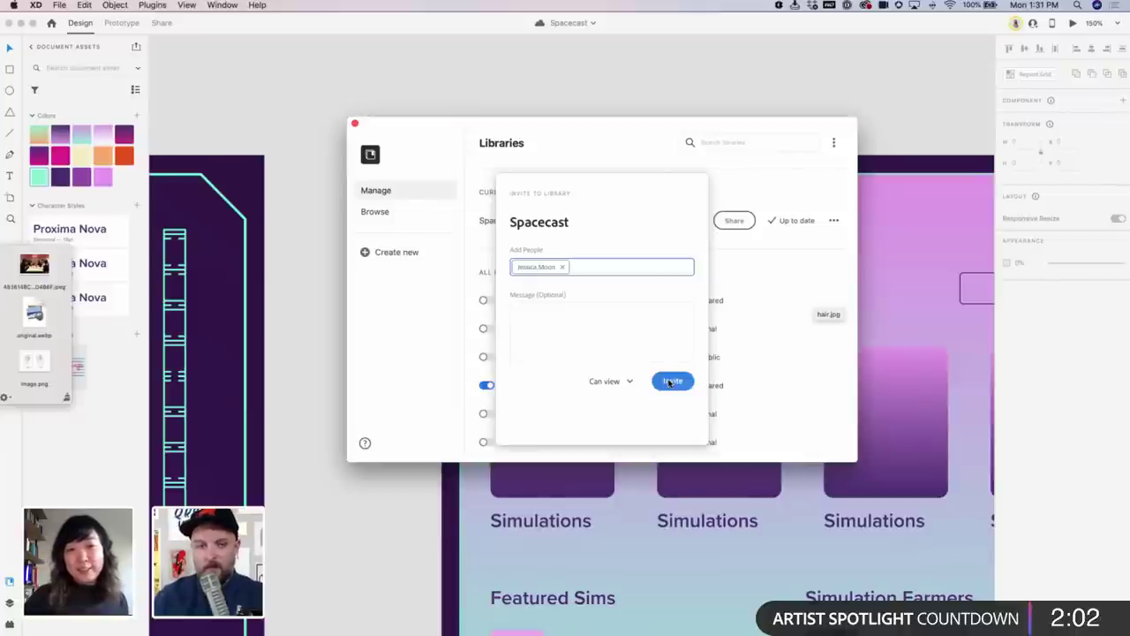
click(669, 382)
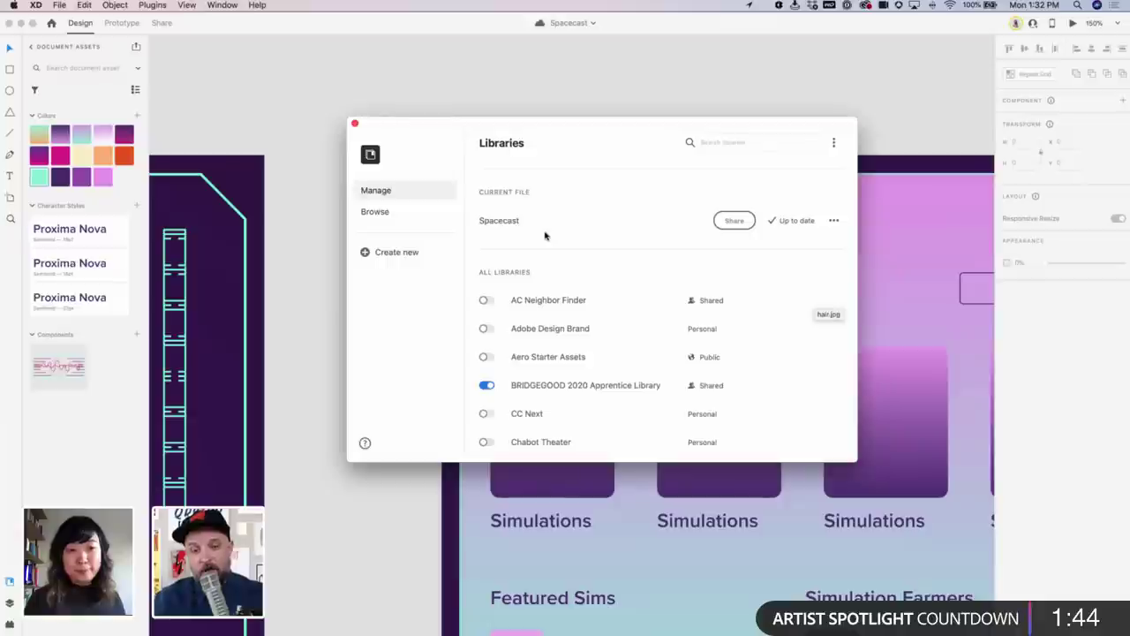
Close the Libraries window and pan the canvas until the whole iPad Flow artboard shows
click(354, 124)
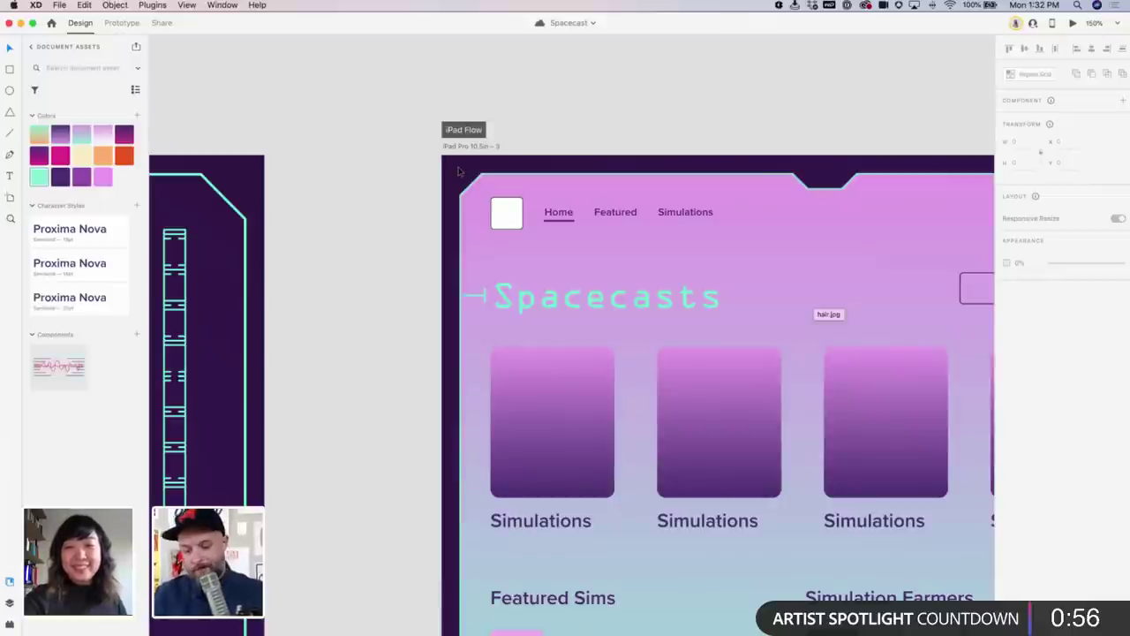
scroll(627, 223, right, 5)
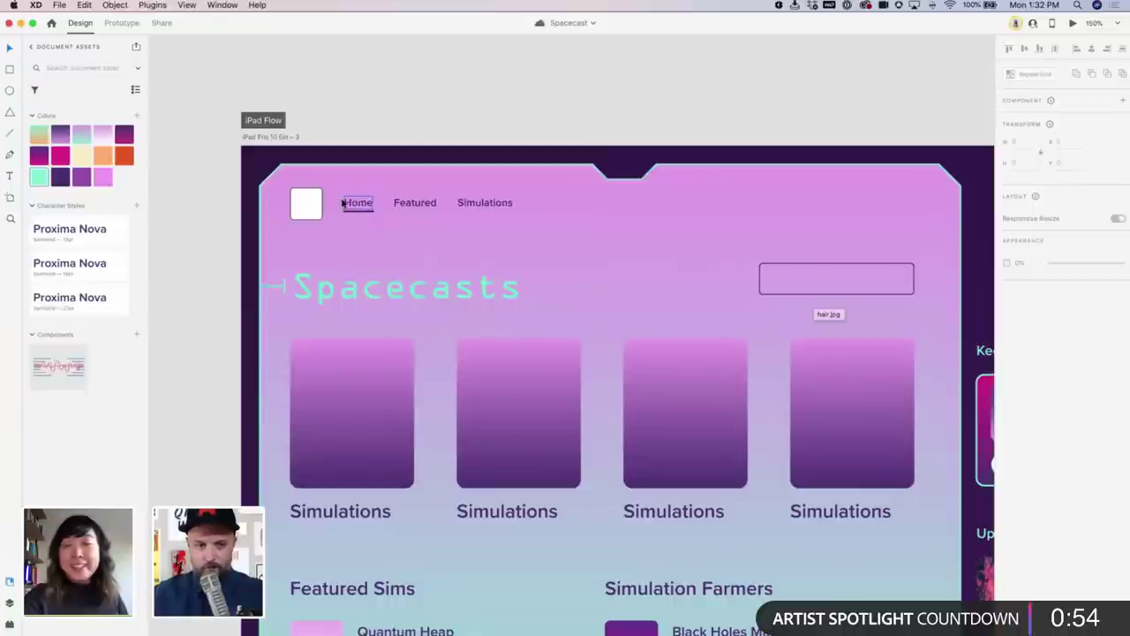
Fill the white logo square beside the Home link with the dark purple document colour
click(305, 204)
click(60, 177)
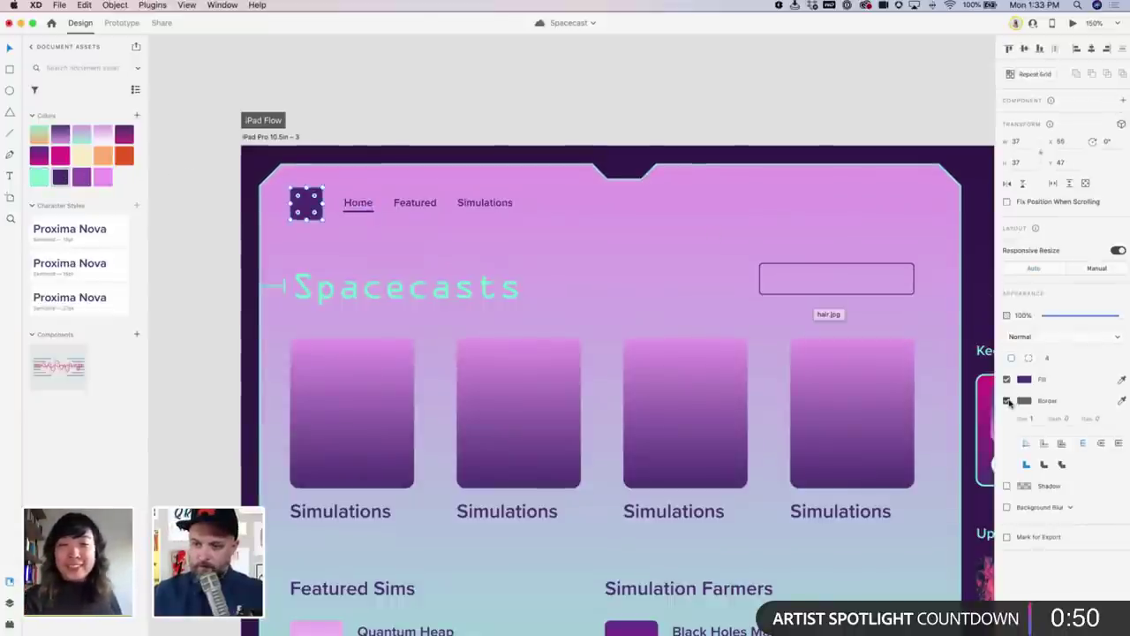
click(801, 95)
scroll(761, 106, left, 2)
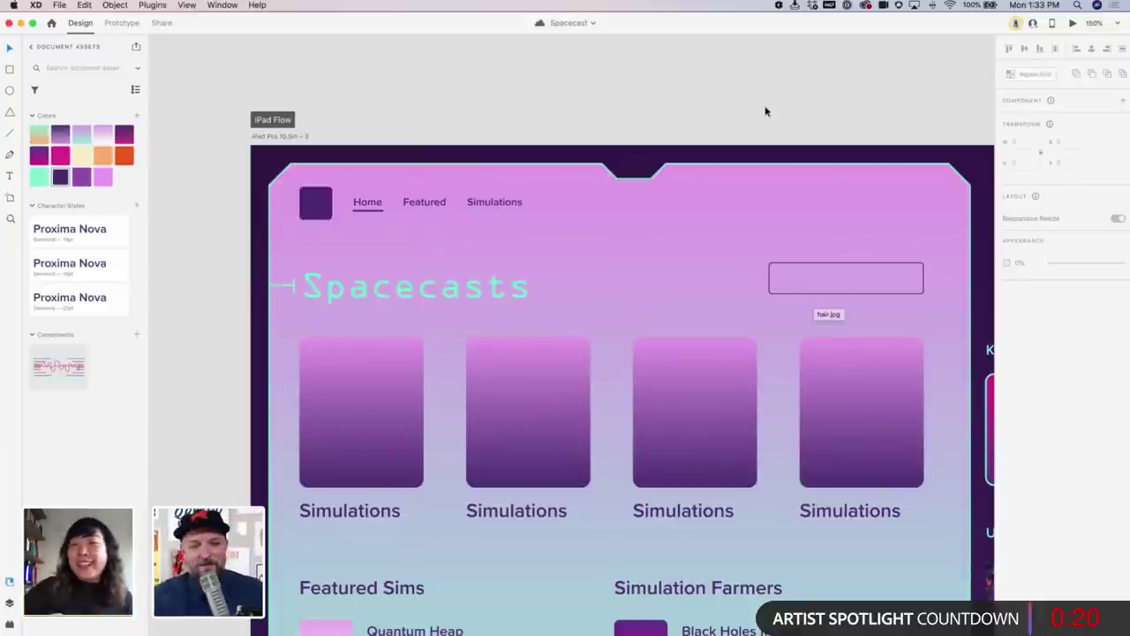
Search Spotlight for 'crea' (Creative Cloud), dismiss it, and bring up the designer's Behance profile
mouse_move(383, 619)
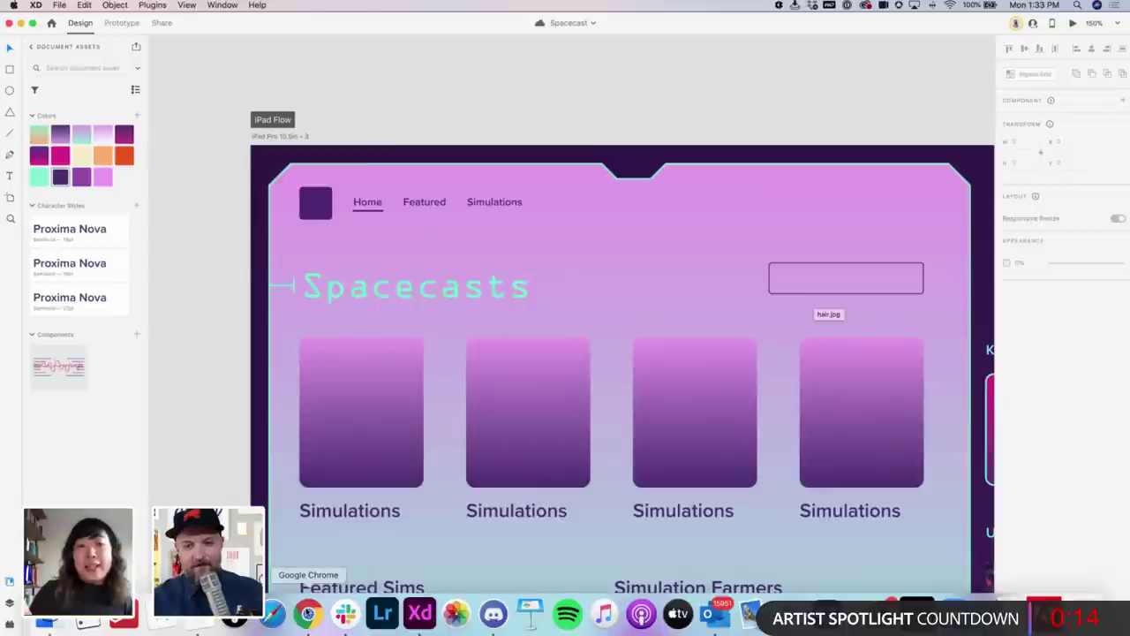
key(super+space)
text(crea)
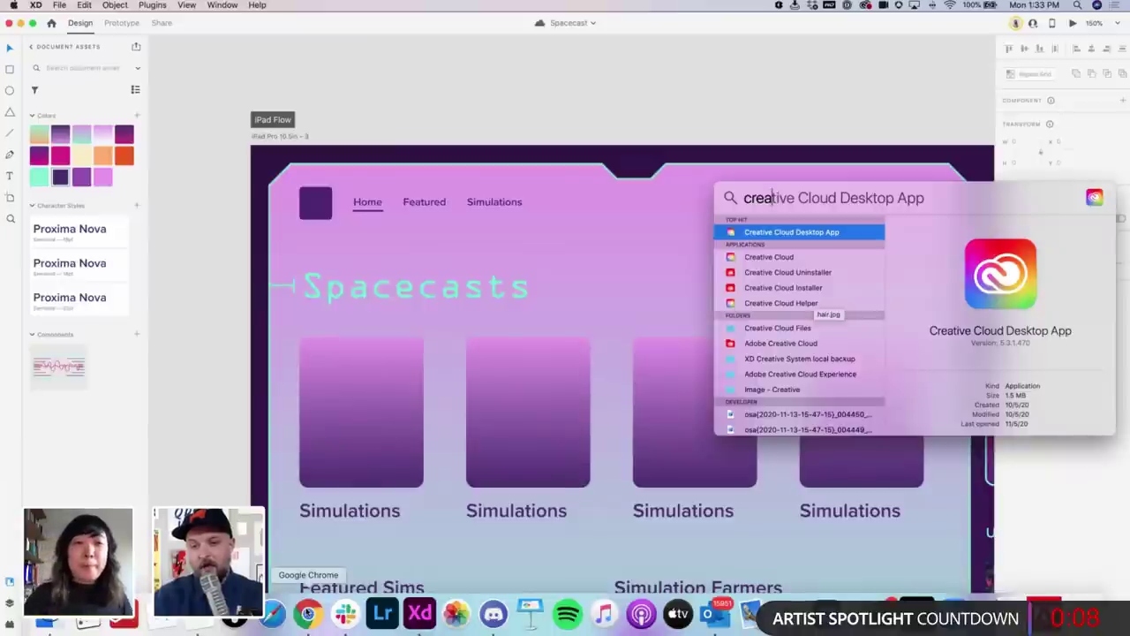
key(Return)
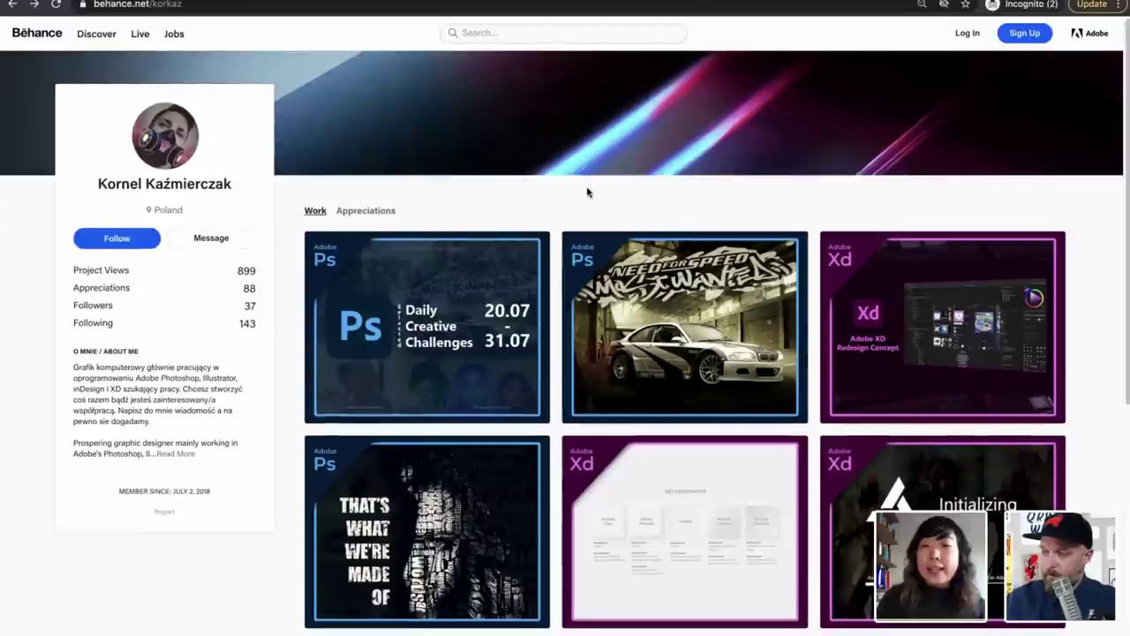
scroll(587, 192, down, 1)
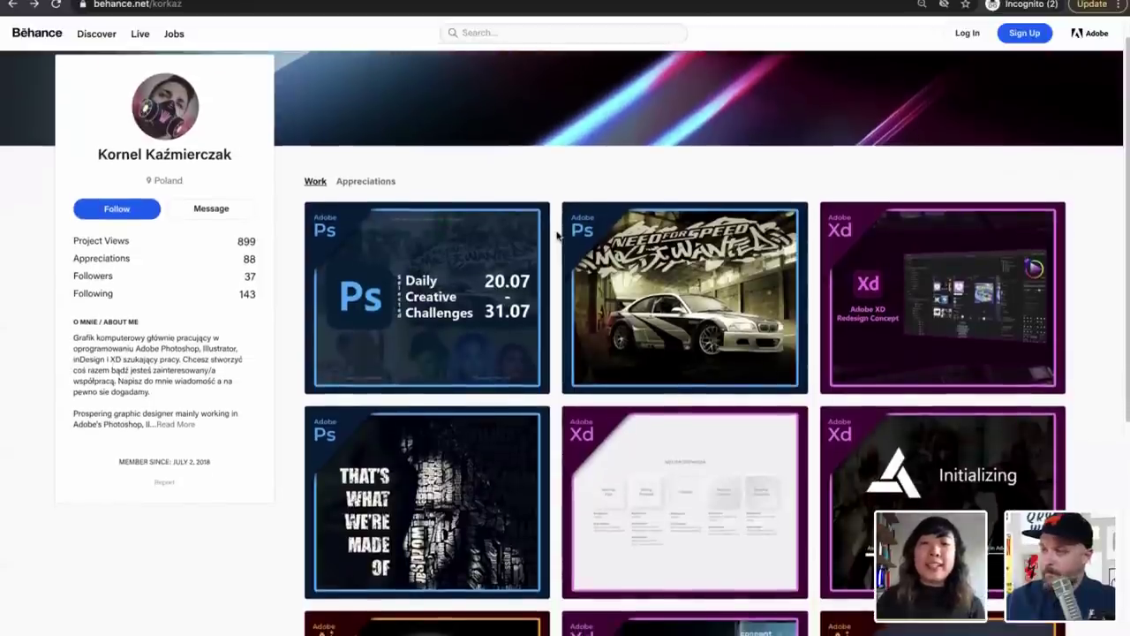
Browse the Behance Work grid to find the 'Initializing' Assassin's Creed Chronicles loading screen project
scroll(557, 234, down, 3)
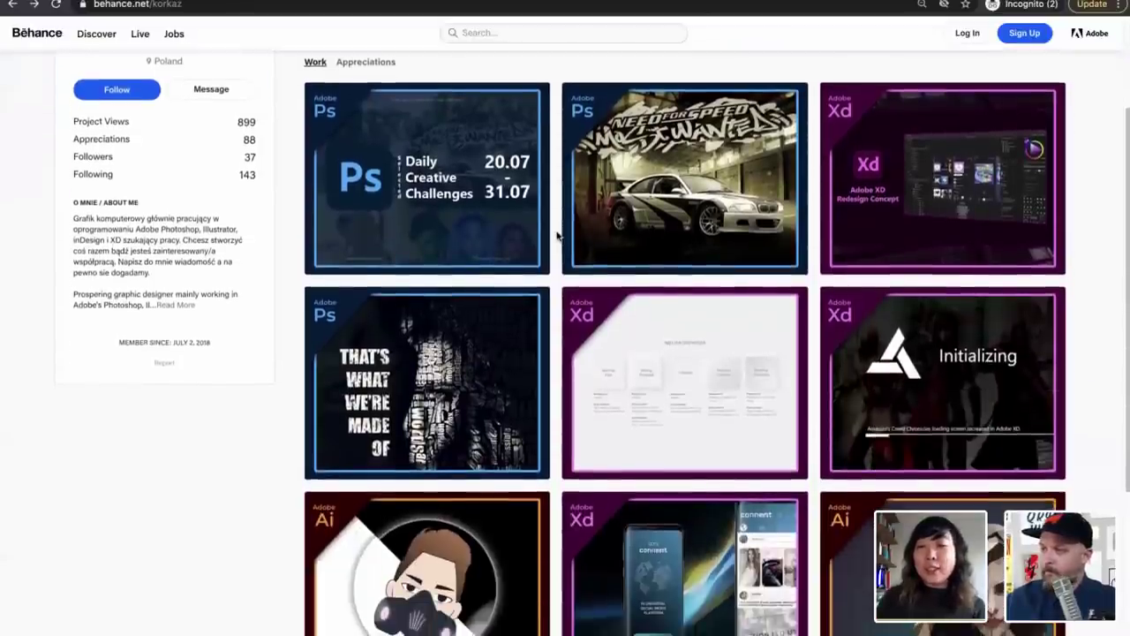
scroll(558, 234, up, 4)
scroll(558, 234, down, 5)
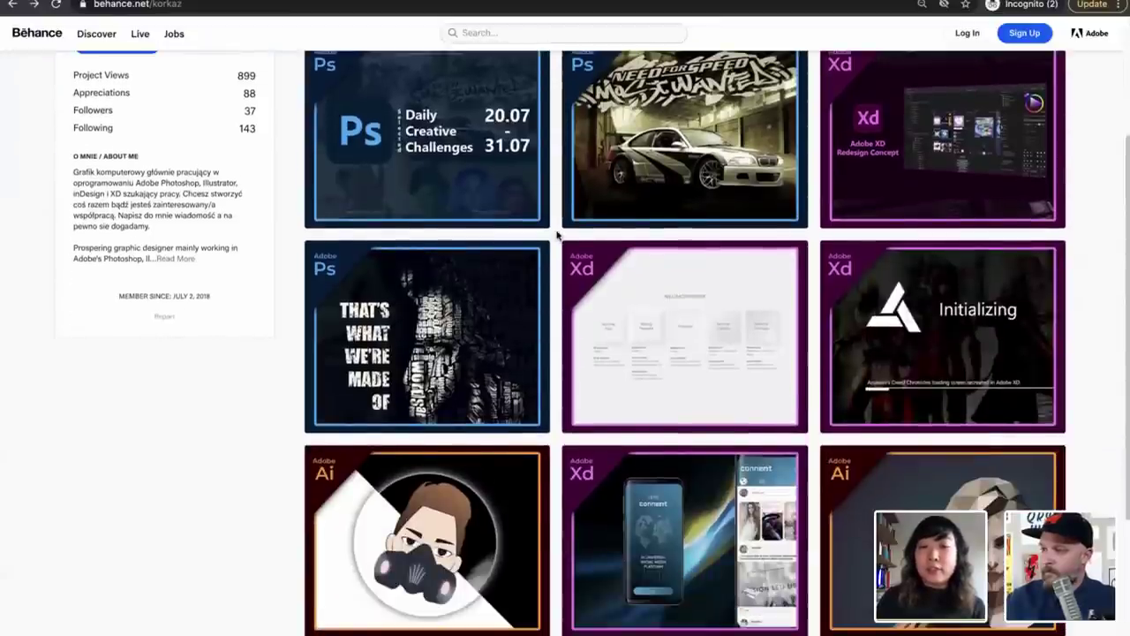
scroll(557, 234, up, 1)
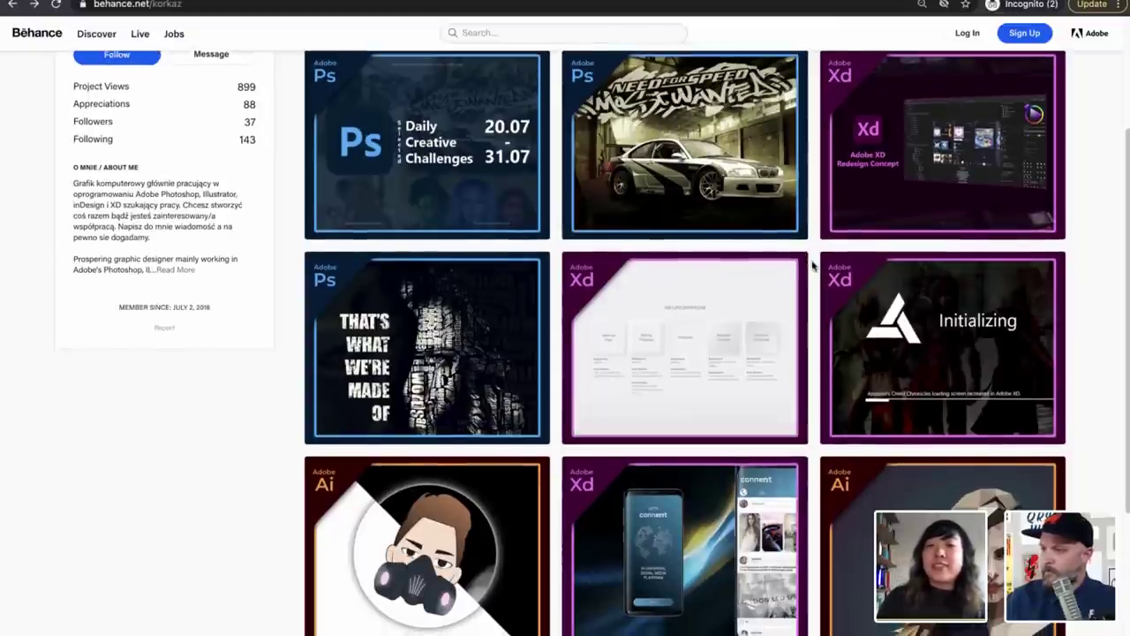
scroll(813, 260, down, 1)
scroll(812, 264, down, 3)
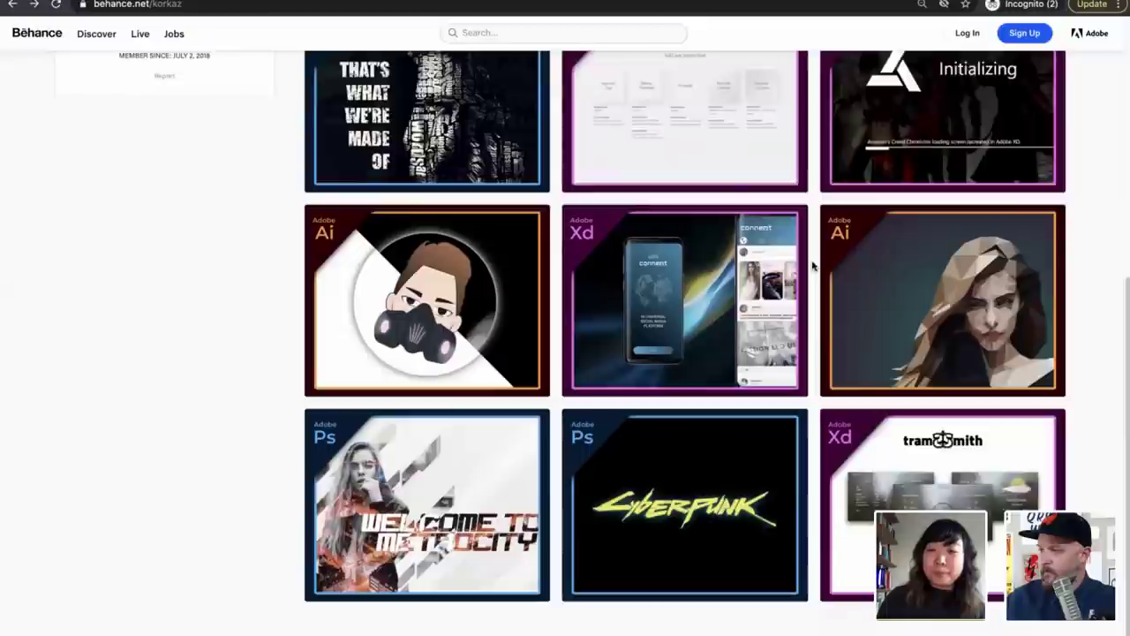
scroll(813, 264, up, 5)
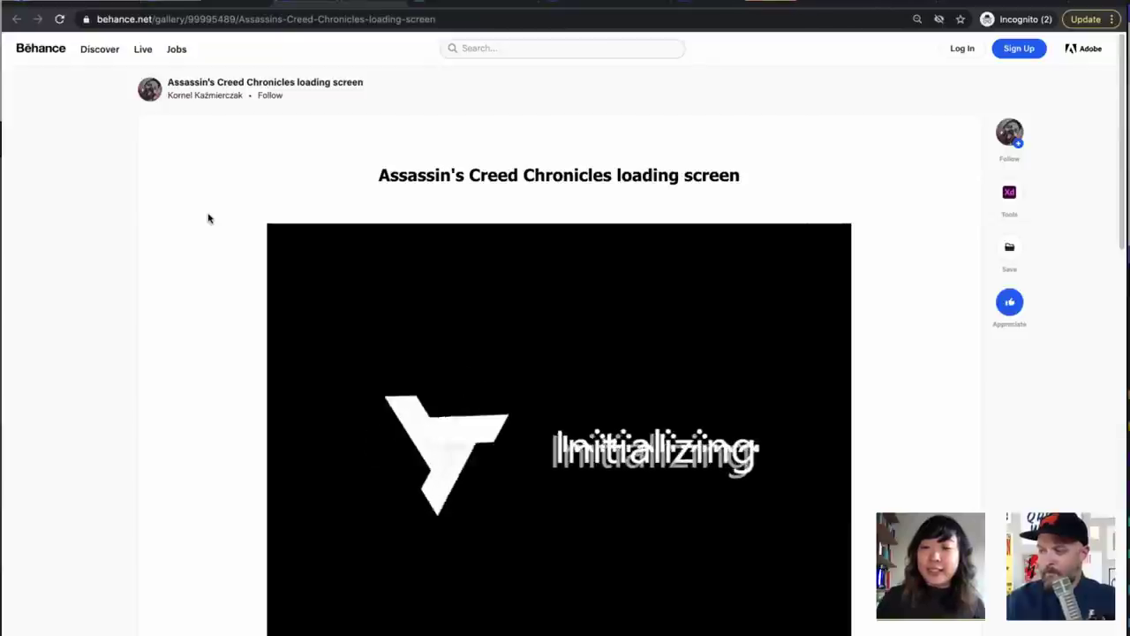
Scroll through the project to watch the Initializing animation, then switch to the Vimeo video
scroll(208, 218, down, 1)
scroll(209, 218, down, 2)
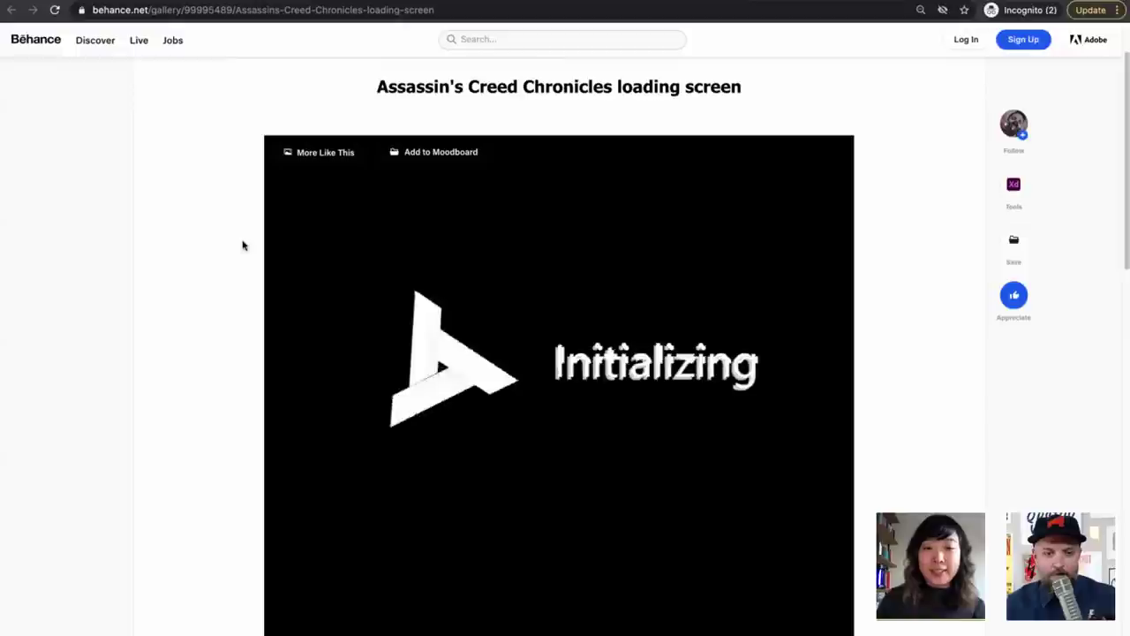
scroll(244, 245, down, 1)
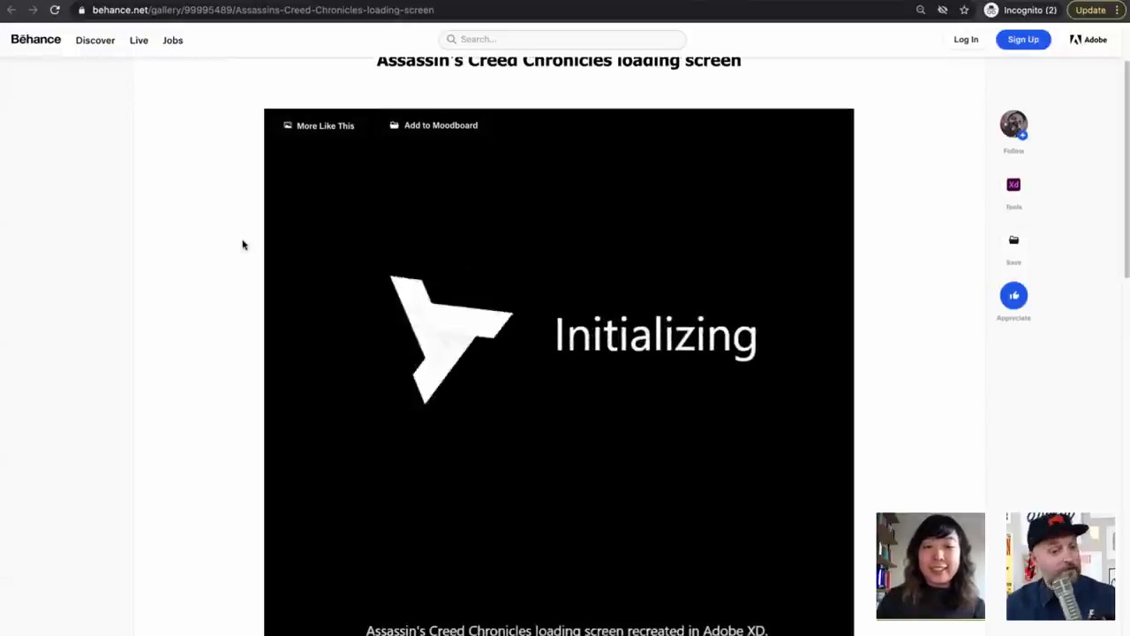
click(489, 12)
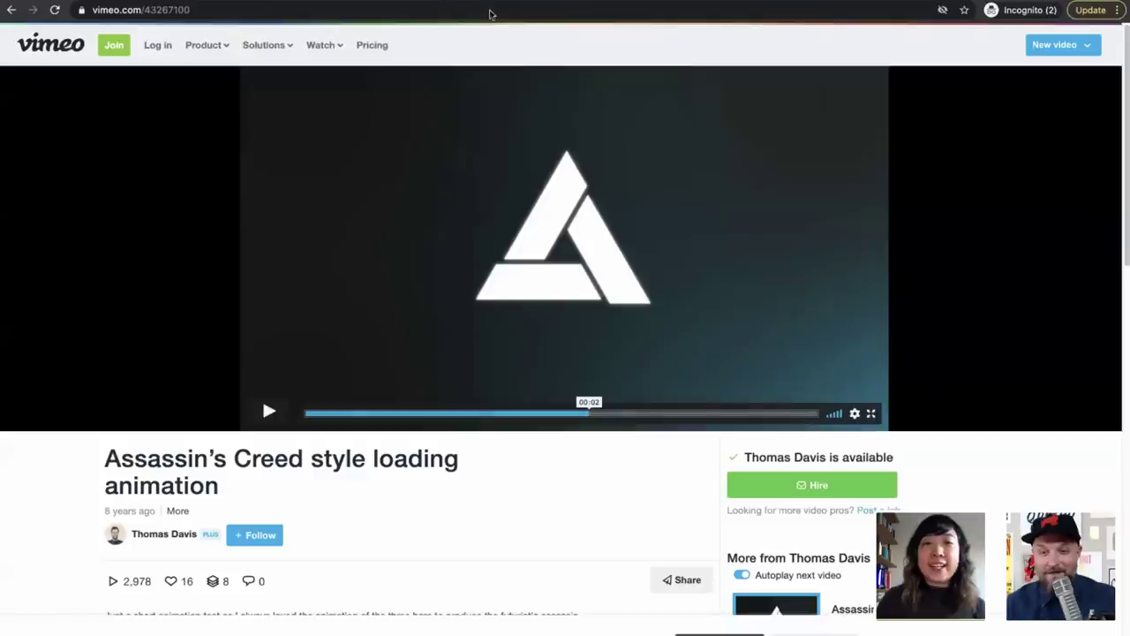
Rewind the Assassin's Creed style loading animation to the start, play it, and replay it
click(310, 412)
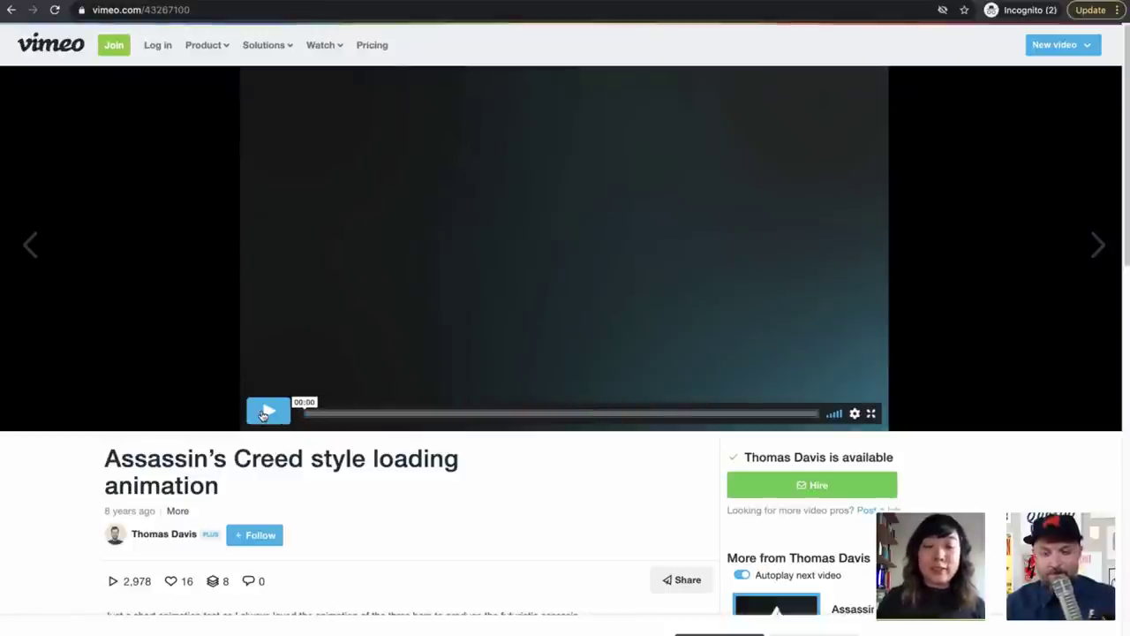
click(267, 413)
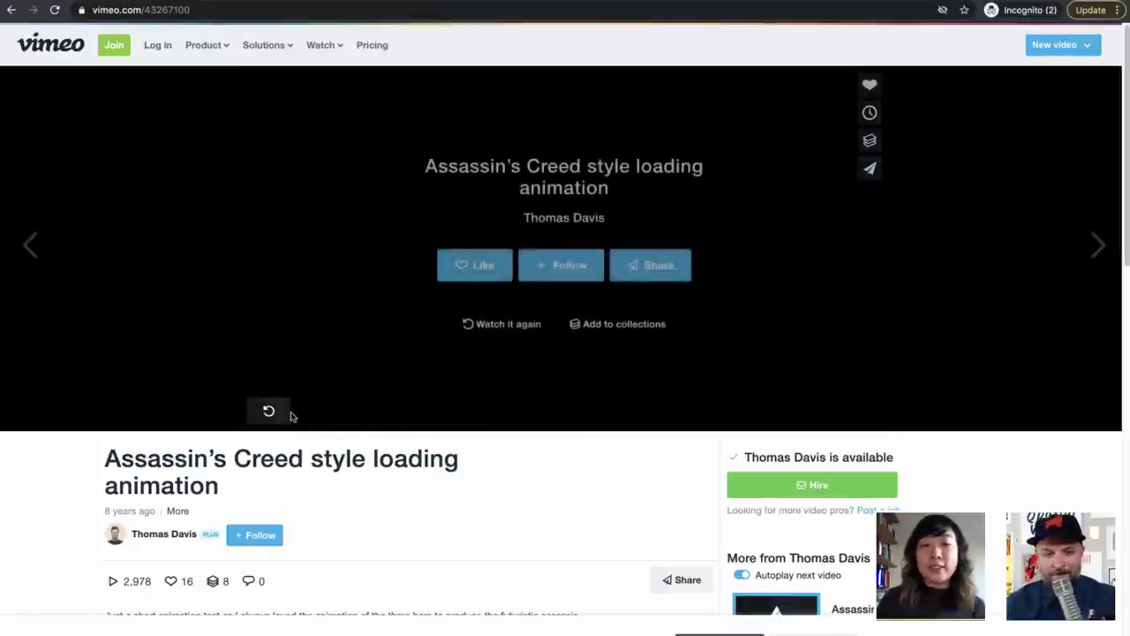
click(272, 412)
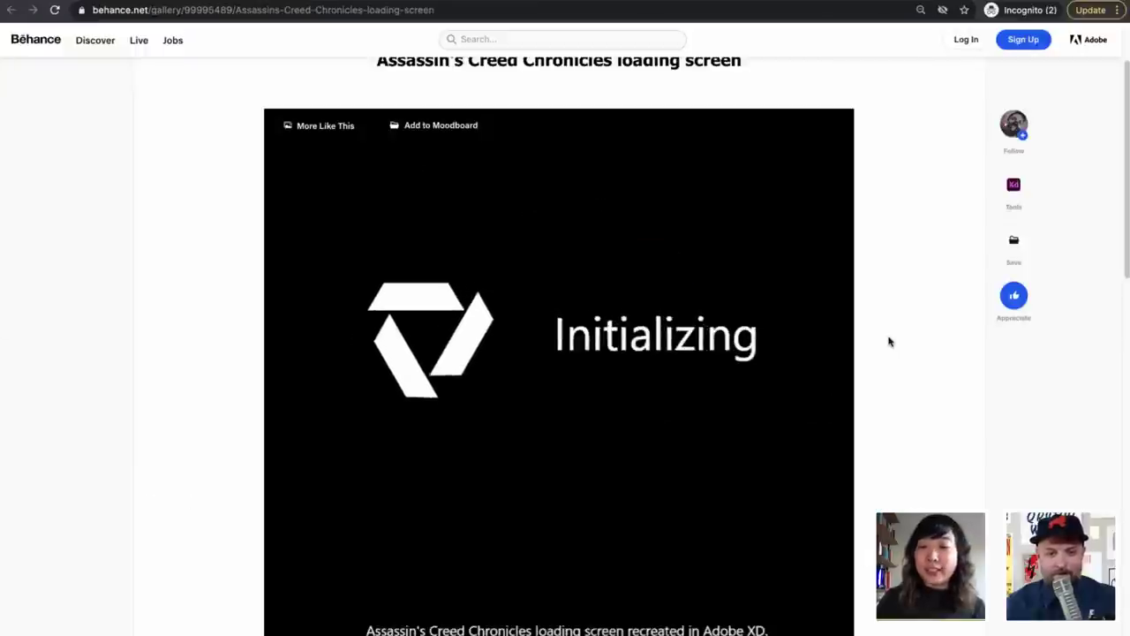
Scroll the Behance project to rewatch the Initializing animation and the Ubisoft thank-you caption
scroll(889, 342, down, 1)
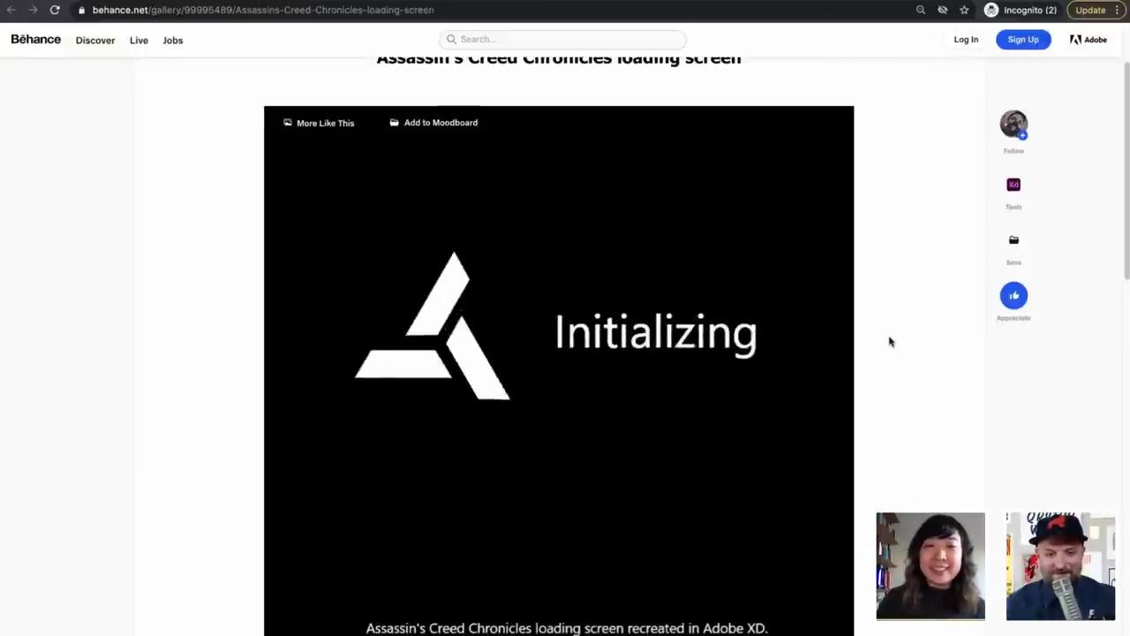
scroll(889, 341, down, 1)
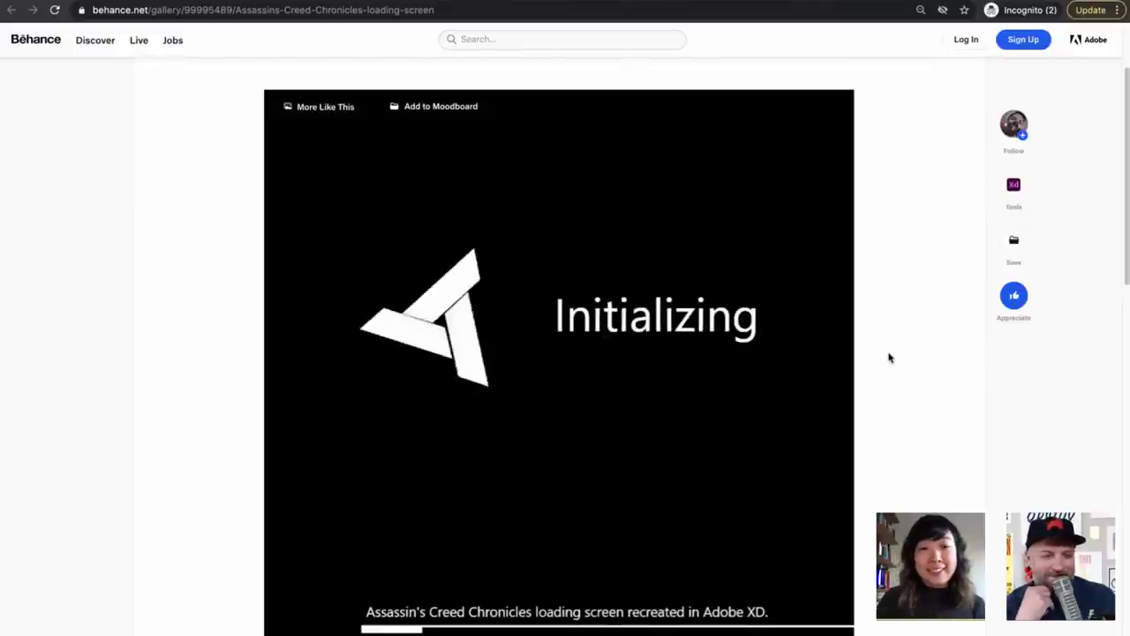
scroll(889, 356, down, 3)
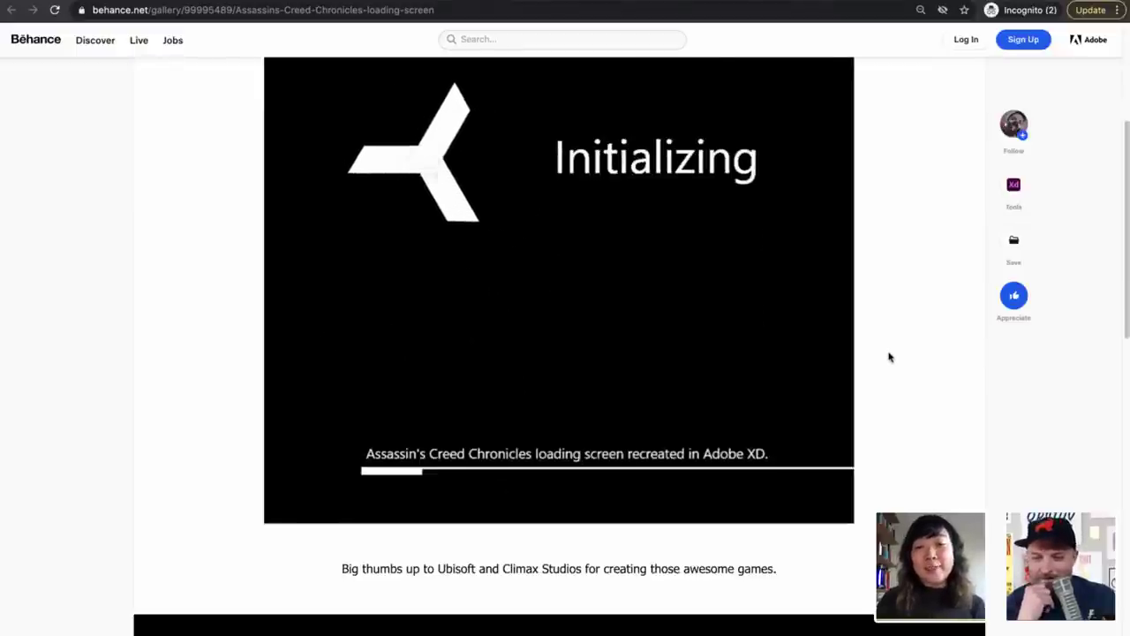
scroll(889, 357, up, 2)
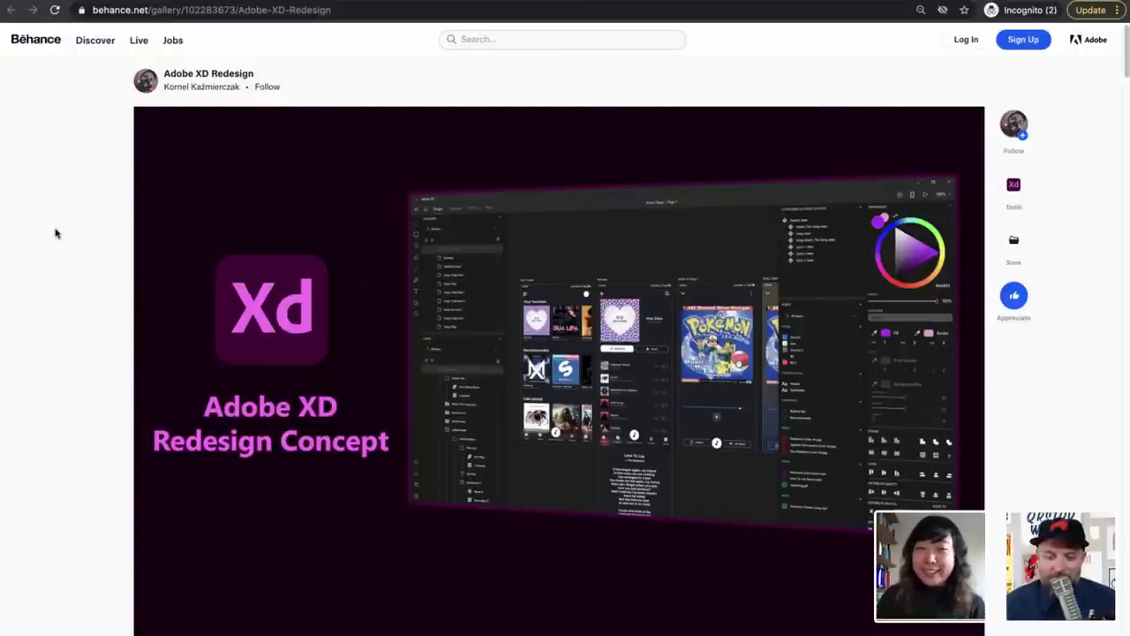
Scroll the Adobe XD Redesign project past the properties panel features to New Artboards Panel, Redesigned Layers
scroll(56, 230, down, 1)
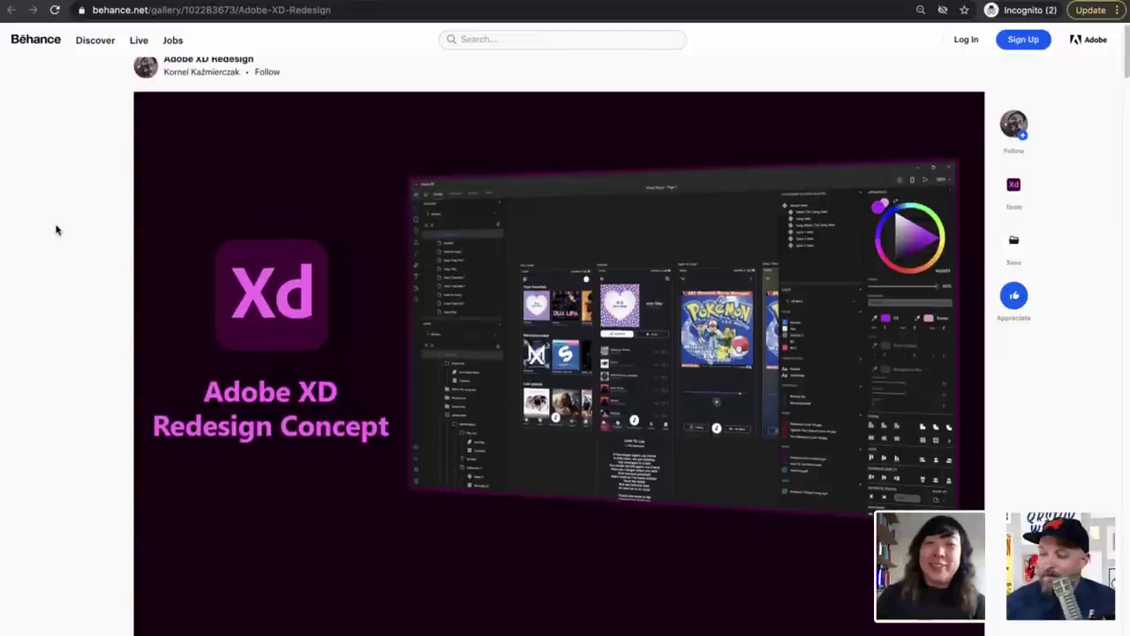
scroll(55, 229, down, 1)
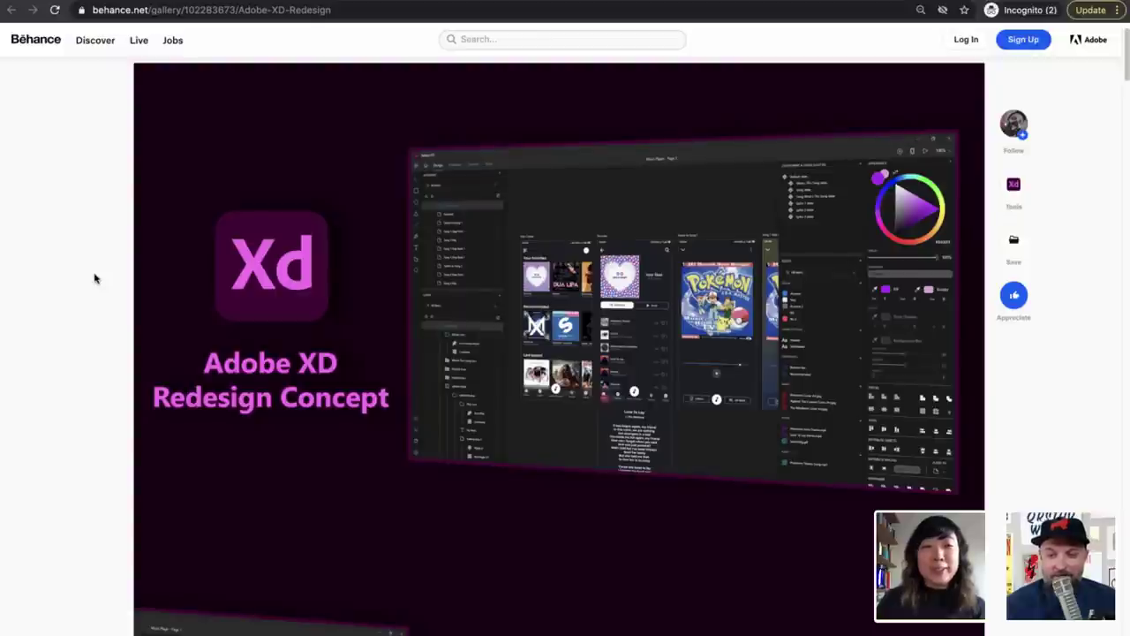
scroll(95, 279, down, 1)
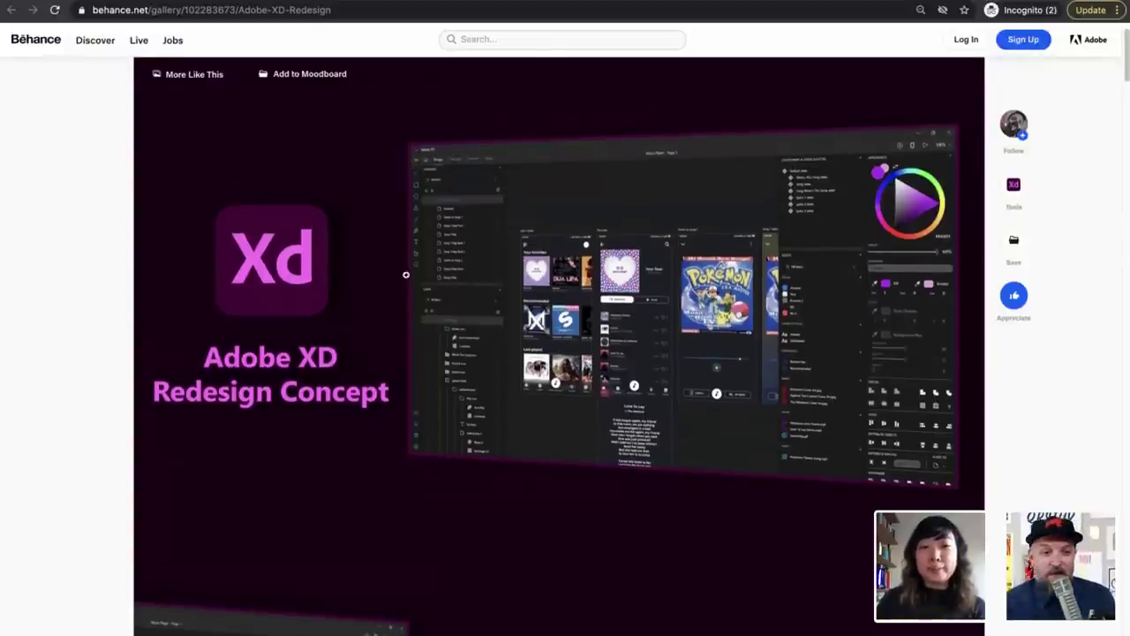
scroll(108, 311, down, 4)
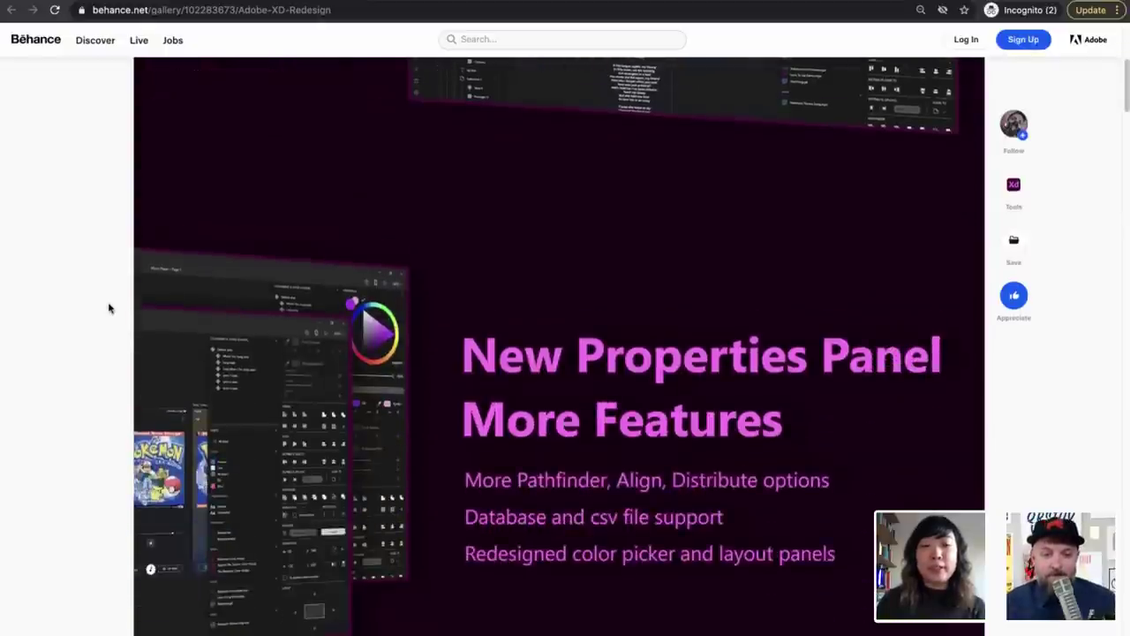
scroll(108, 307, down, 2)
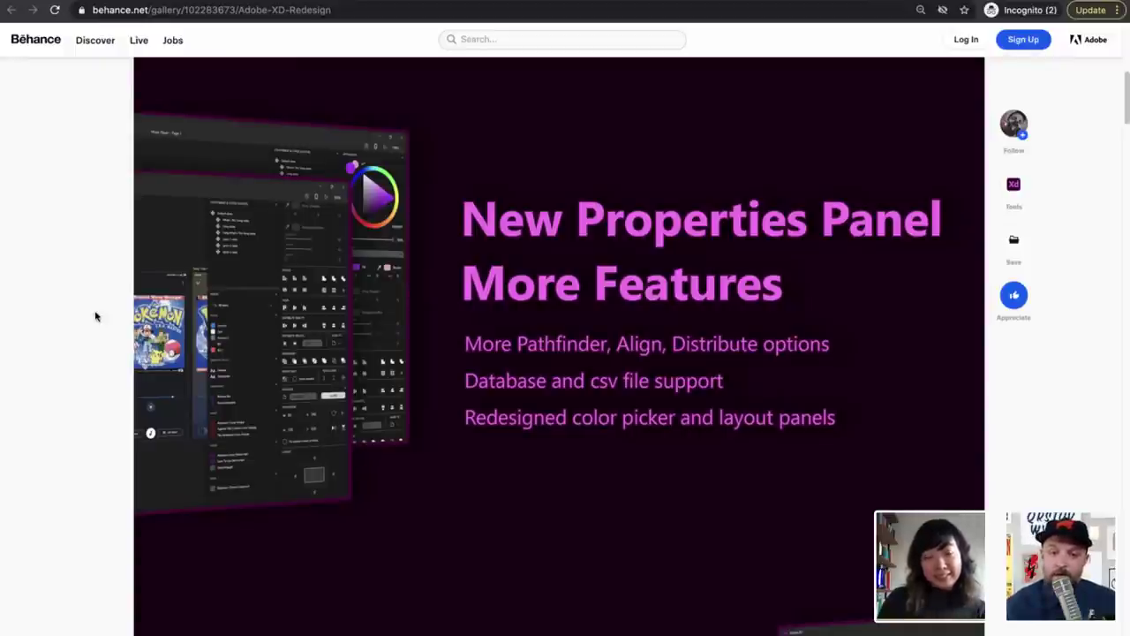
scroll(95, 316, down, 1)
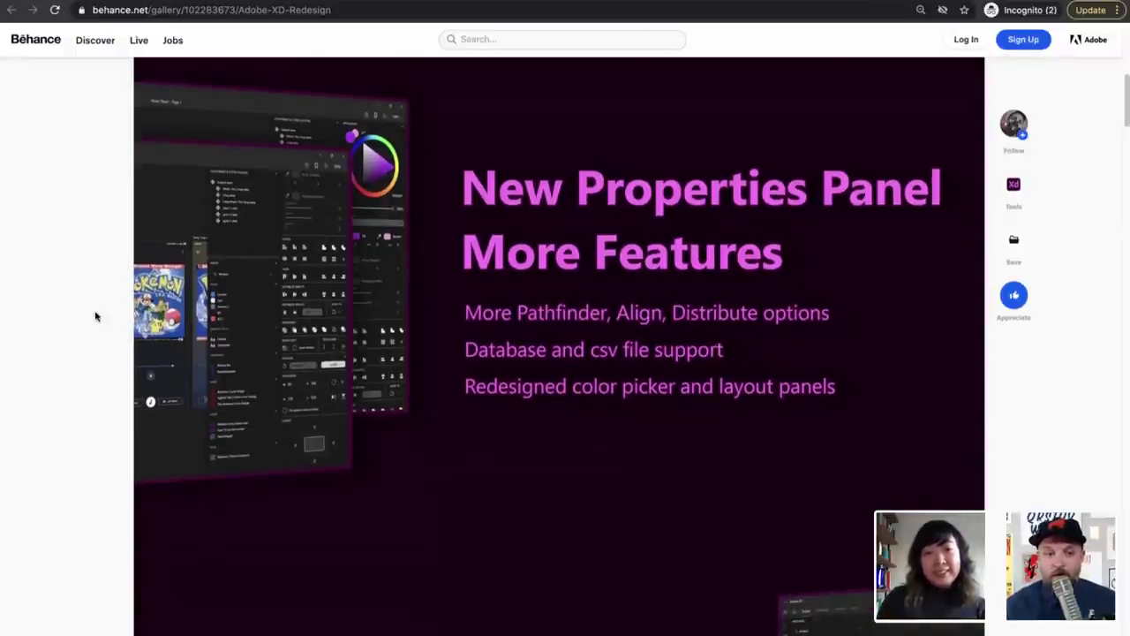
scroll(95, 316, down, 5)
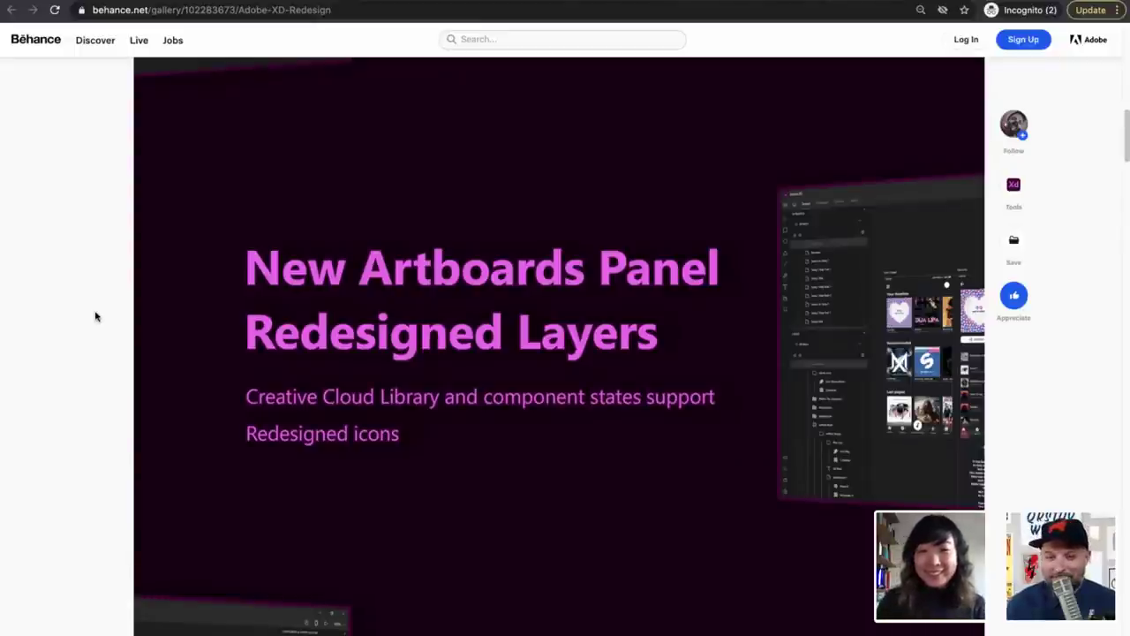
Scroll past Custom Easing, New Trigger Options down to the Long Awaited Timeline mockup
scroll(96, 316, down, 2)
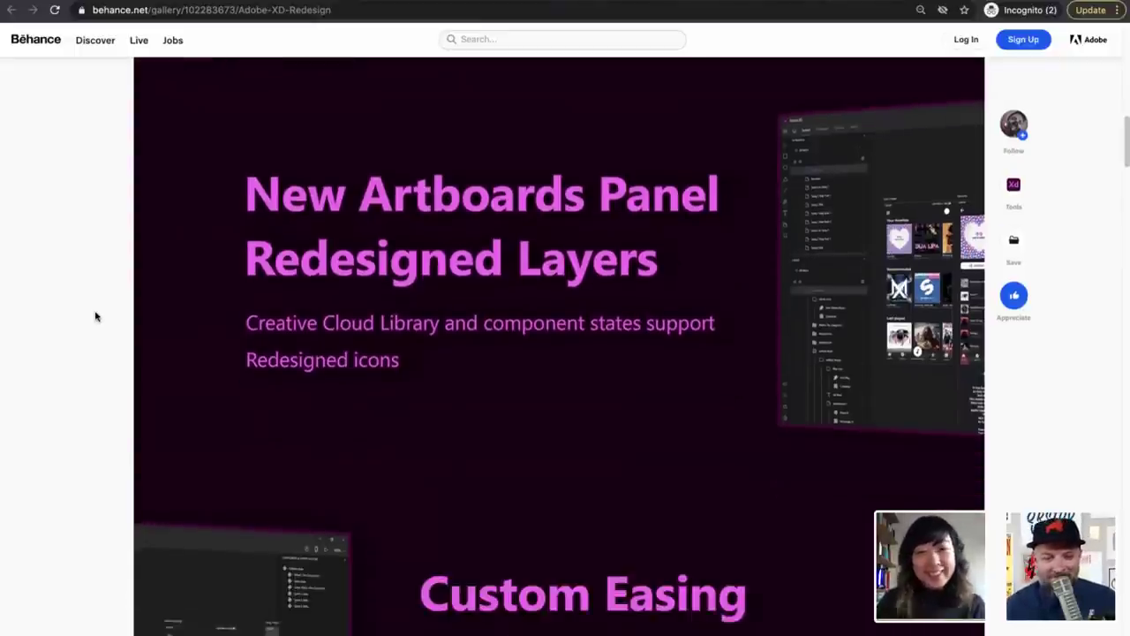
scroll(95, 316, down, 3)
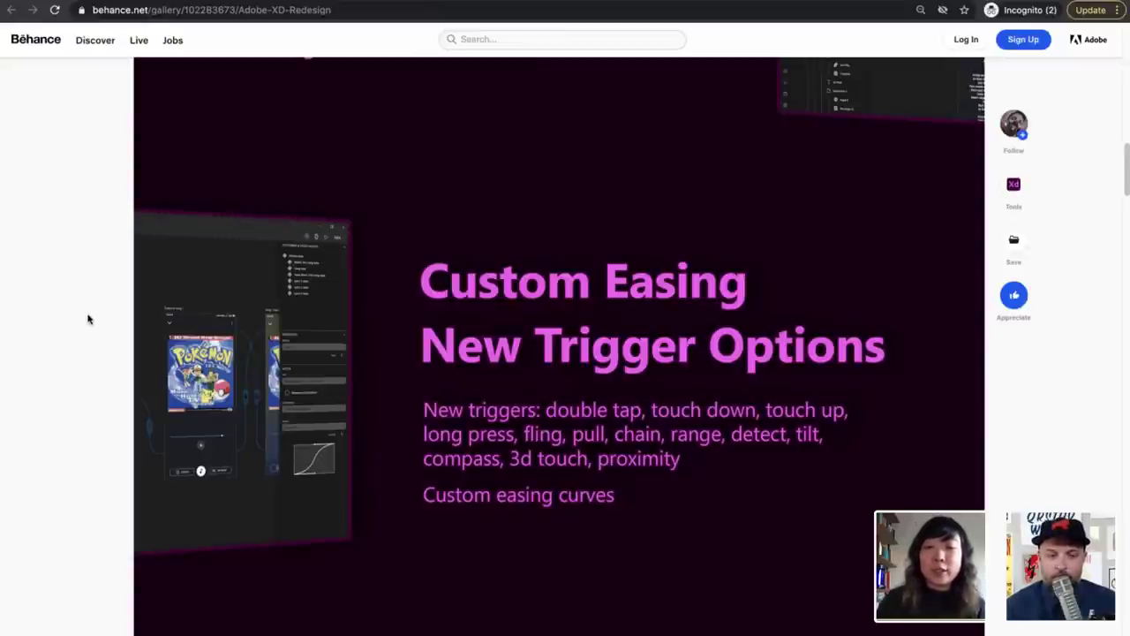
scroll(93, 353, down, 3)
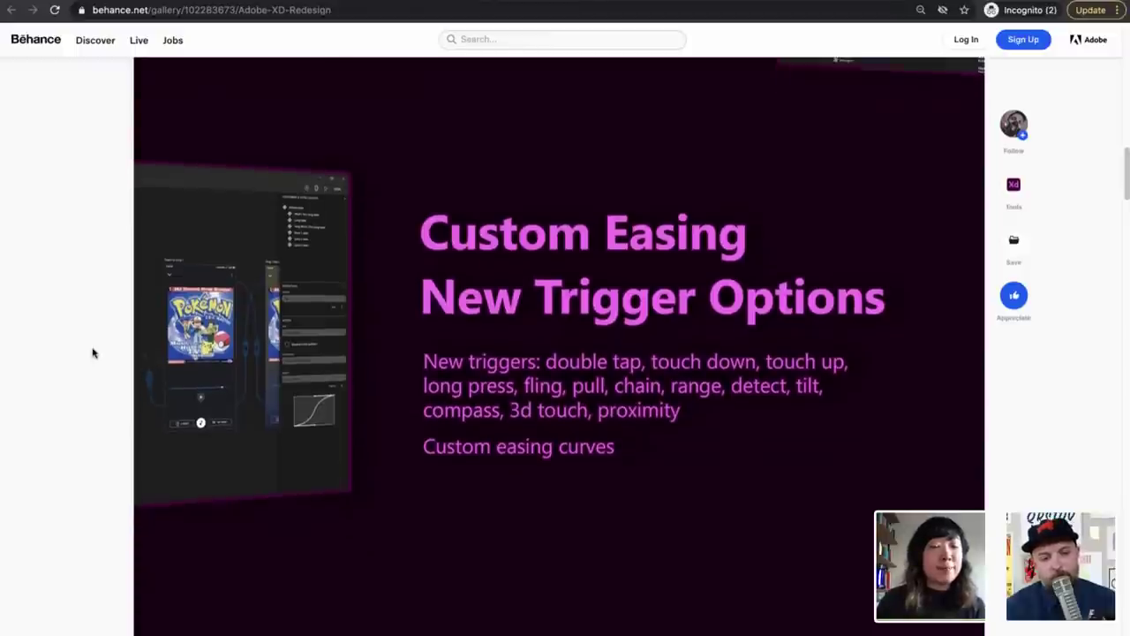
scroll(92, 353, down, 5)
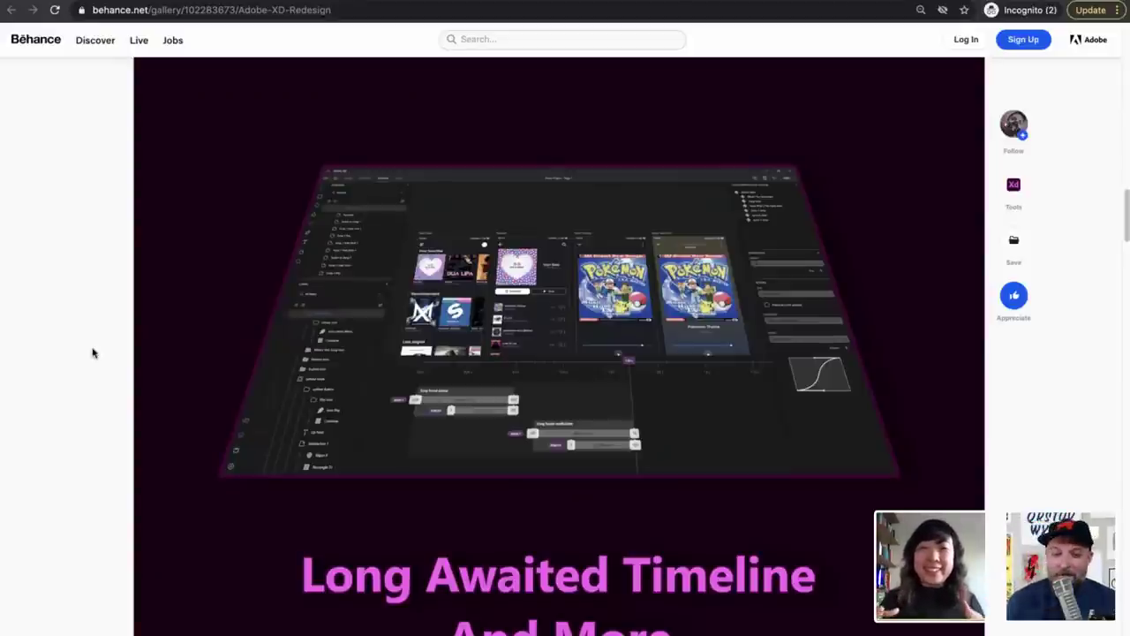
Scroll into the Style and Typeface sections, glancing back up to review them
scroll(30, 341, down, 1)
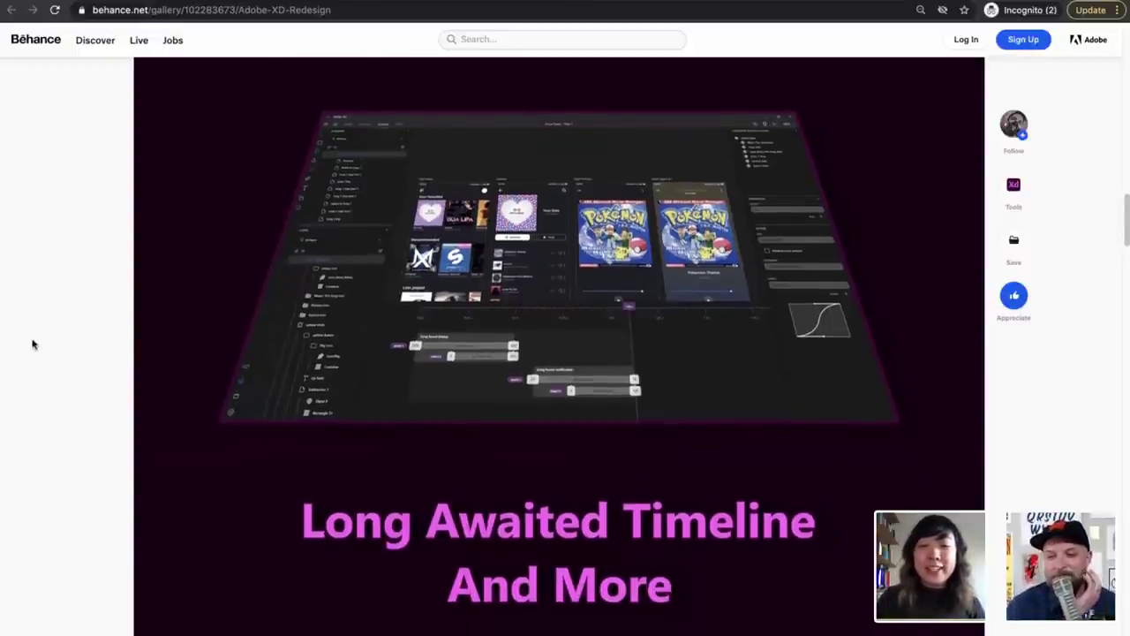
scroll(32, 344, down, 1)
scroll(32, 345, down, 1)
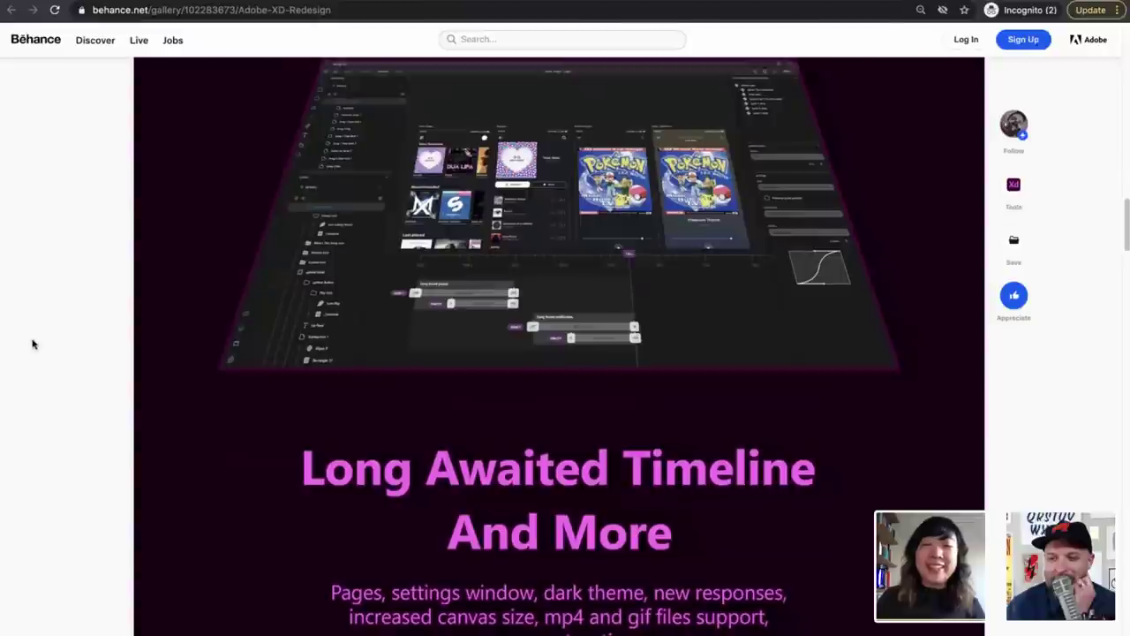
scroll(32, 345, down, 3)
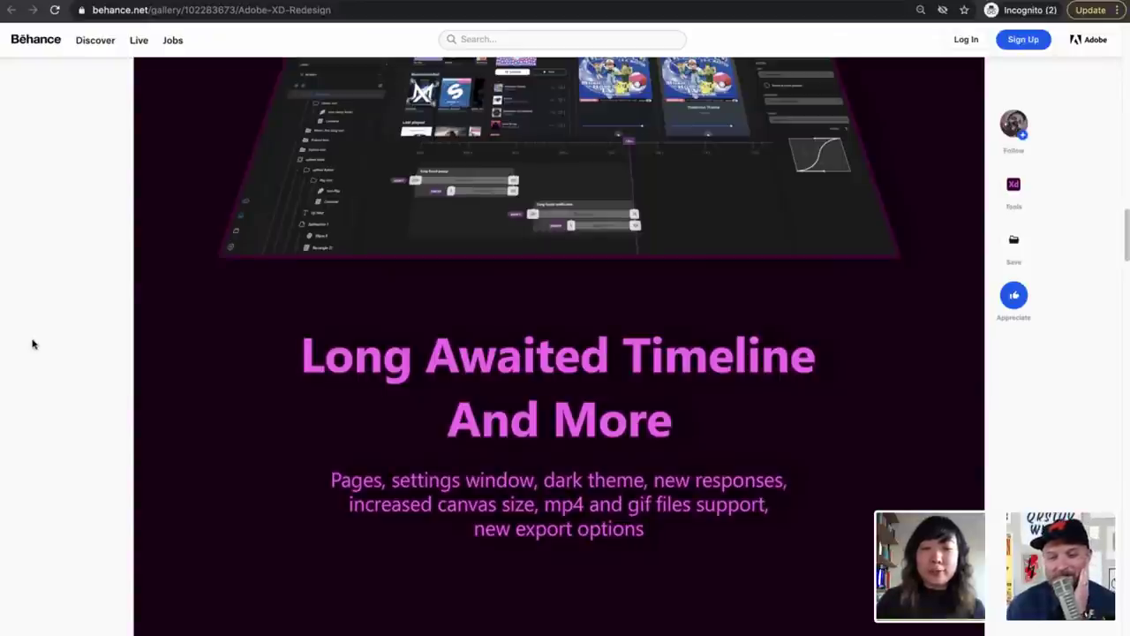
scroll(31, 345, up, 1)
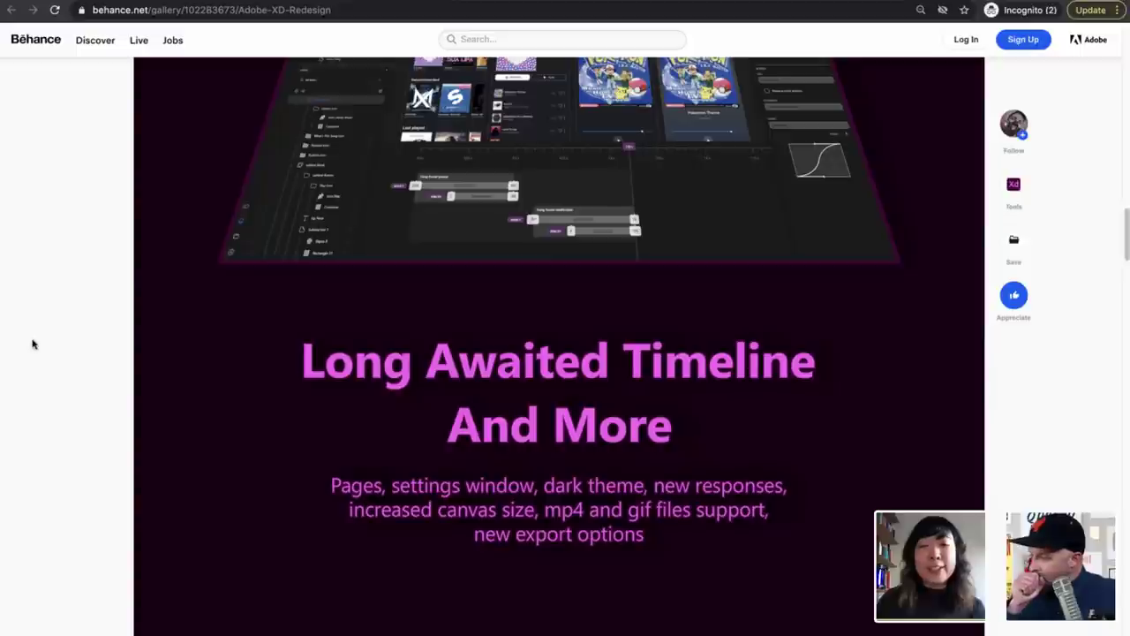
scroll(32, 344, up, 3)
scroll(32, 344, down, 3)
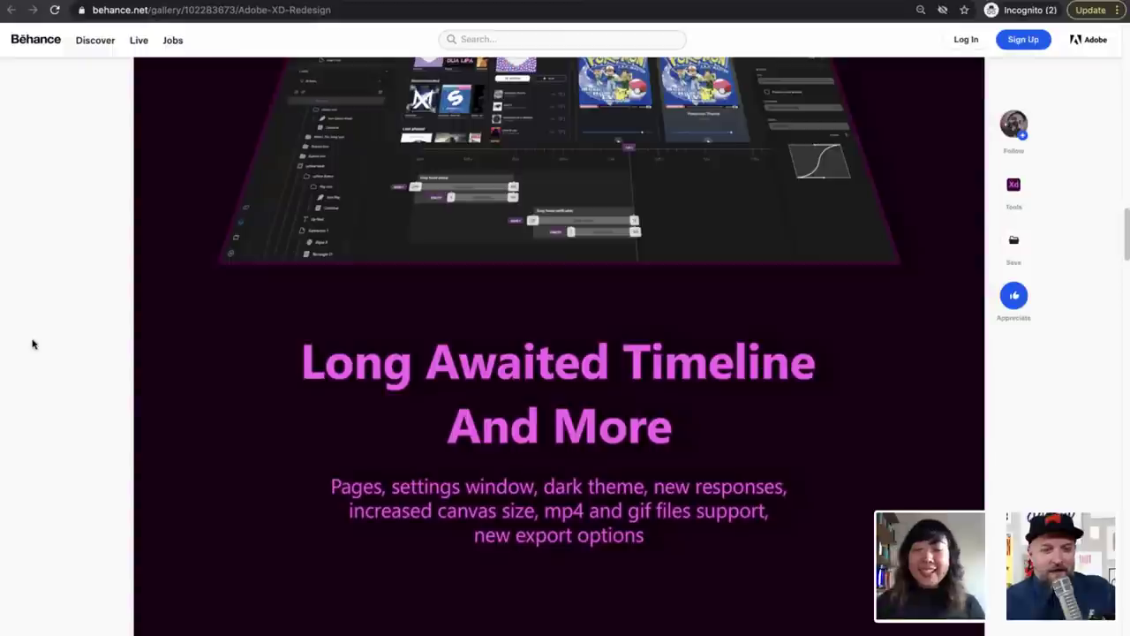
Continue past the Colors palette to the dark redesigned Screens mockups with the Pokémon music player
scroll(40, 343, down, 1)
scroll(43, 342, down, 5)
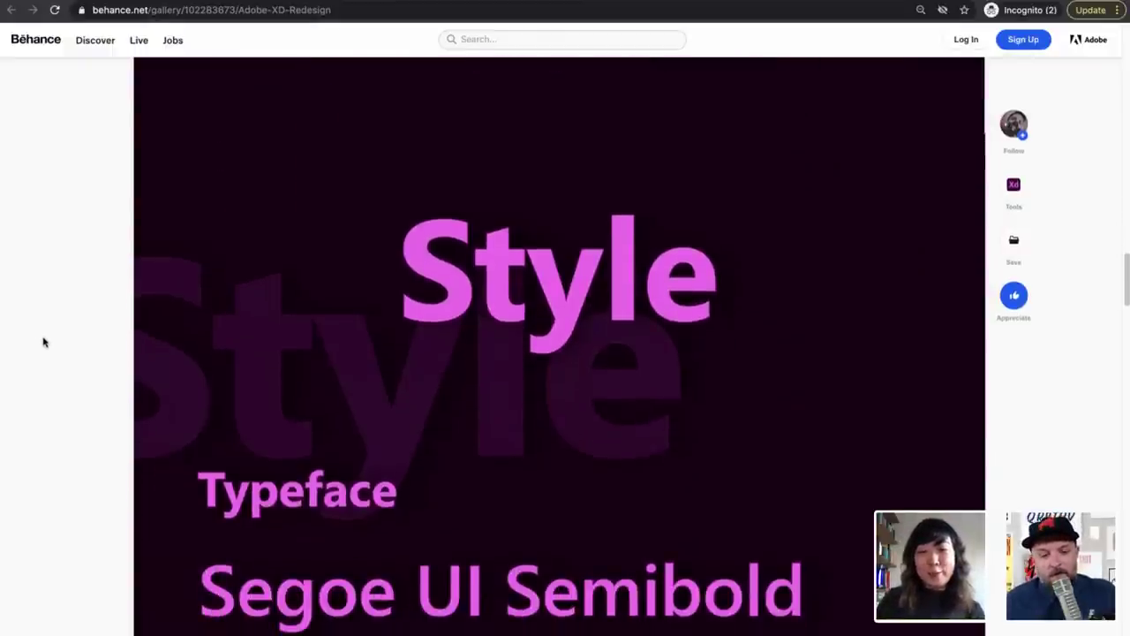
scroll(43, 343, down, 4)
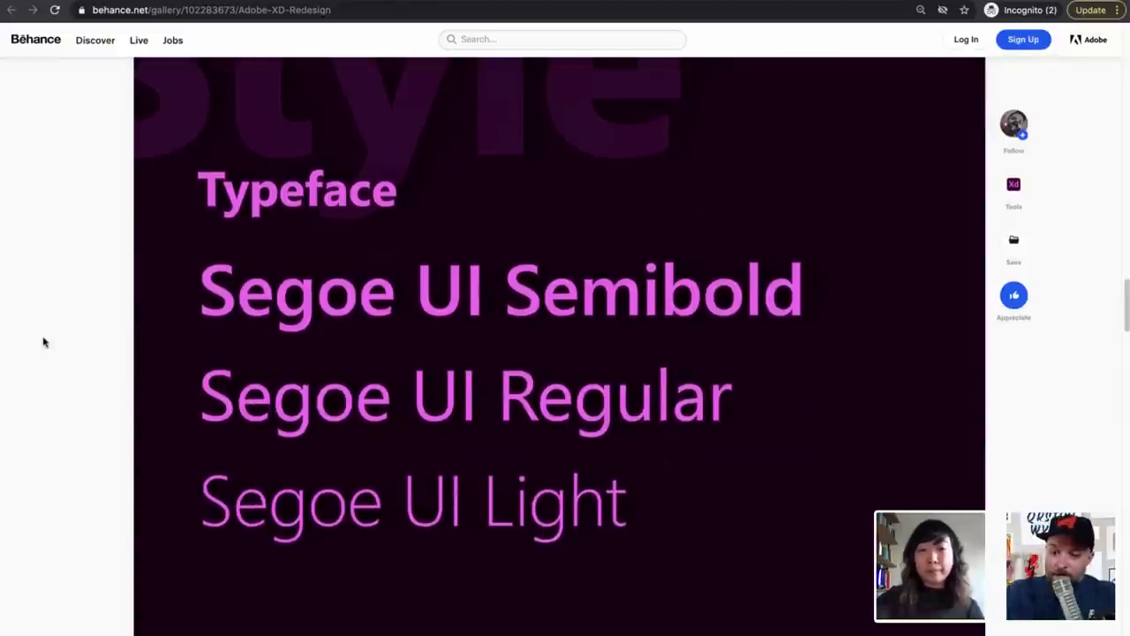
scroll(43, 343, down, 6)
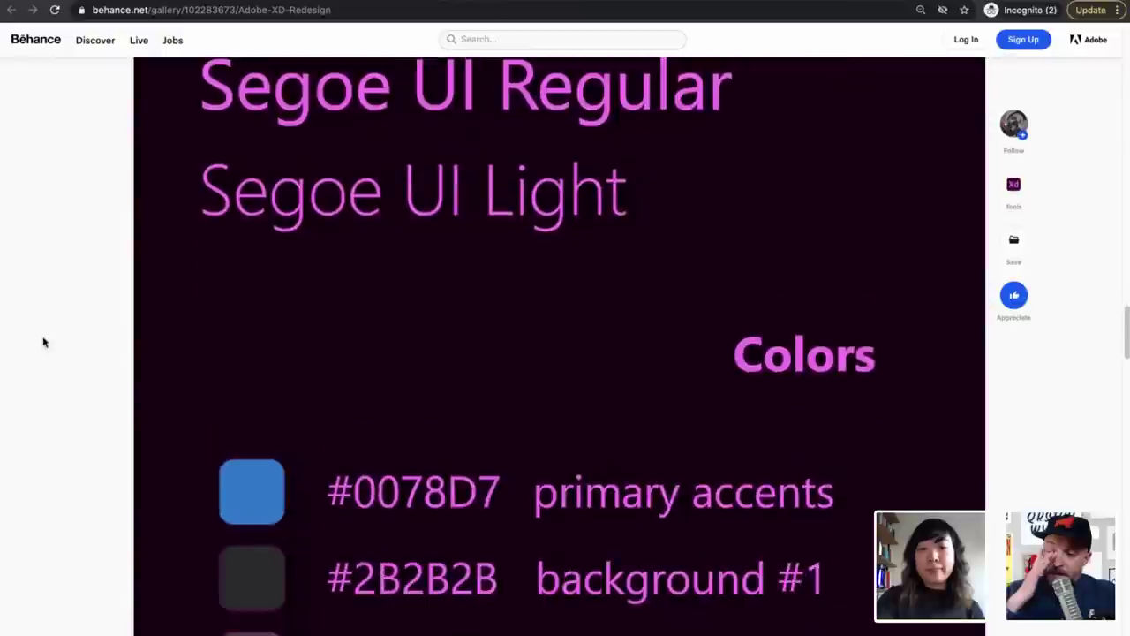
scroll(43, 343, down, 2)
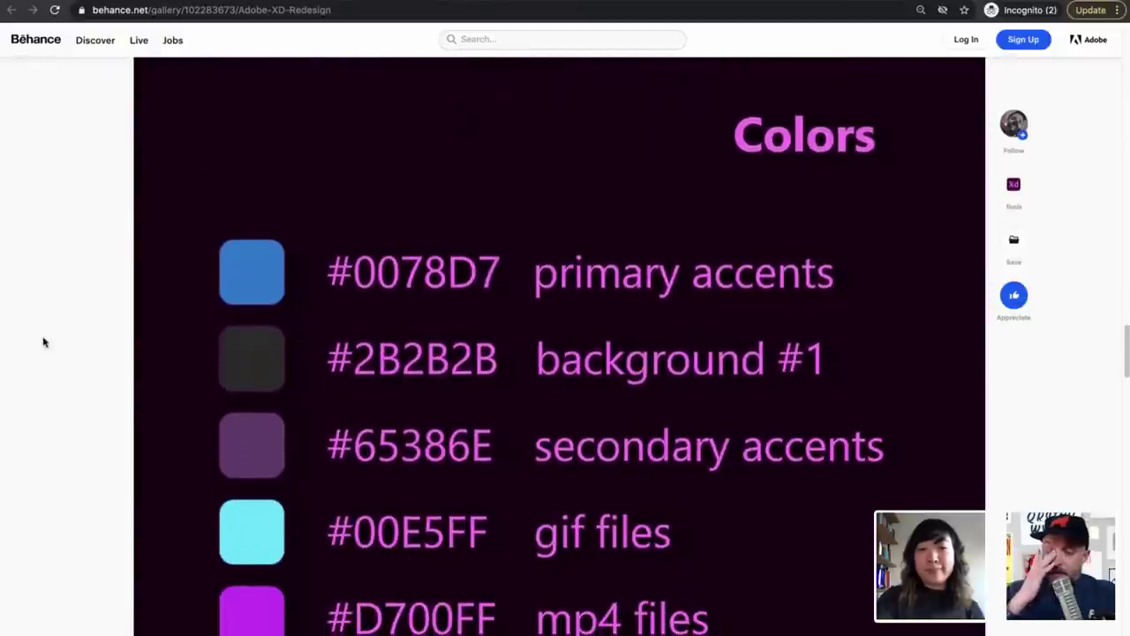
scroll(43, 342, down, 1)
scroll(43, 343, down, 5)
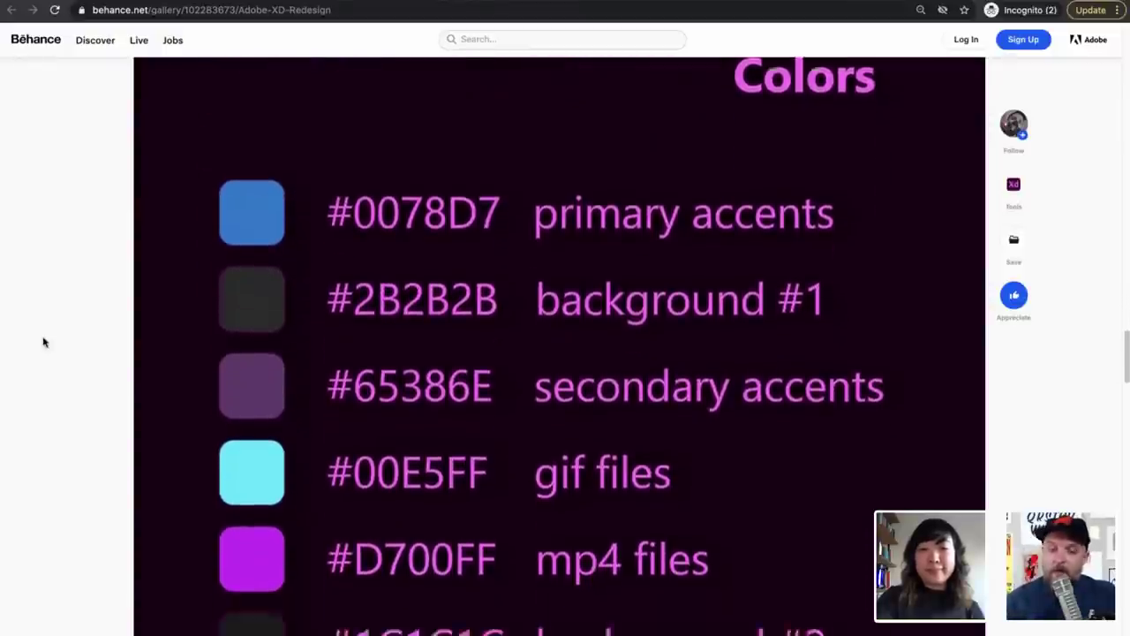
scroll(43, 343, down, 9)
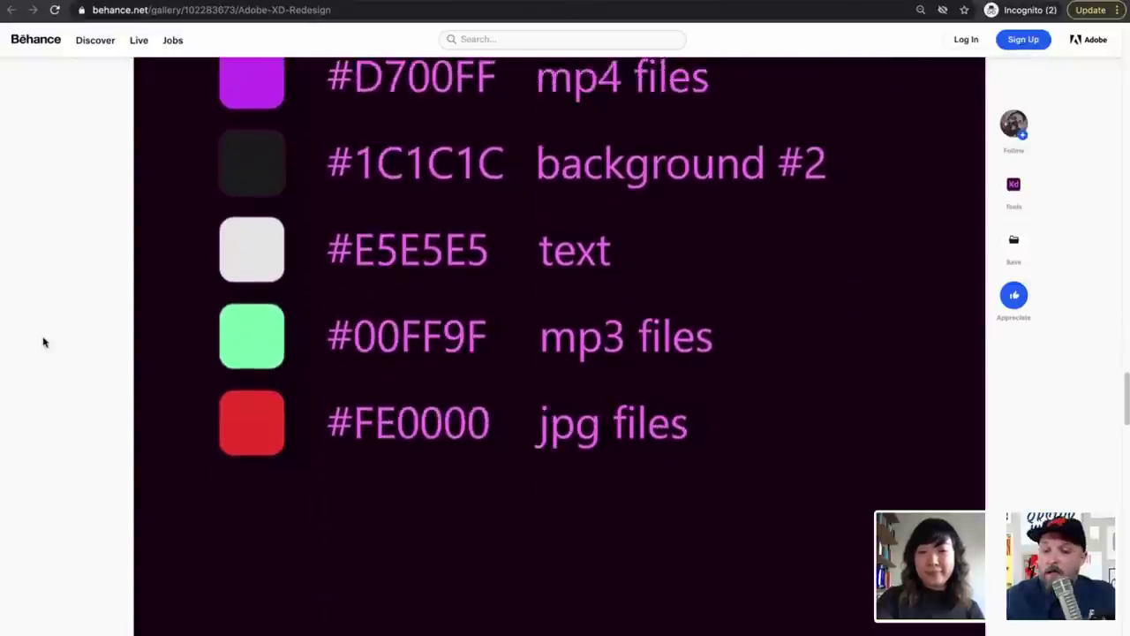
scroll(43, 343, down, 5)
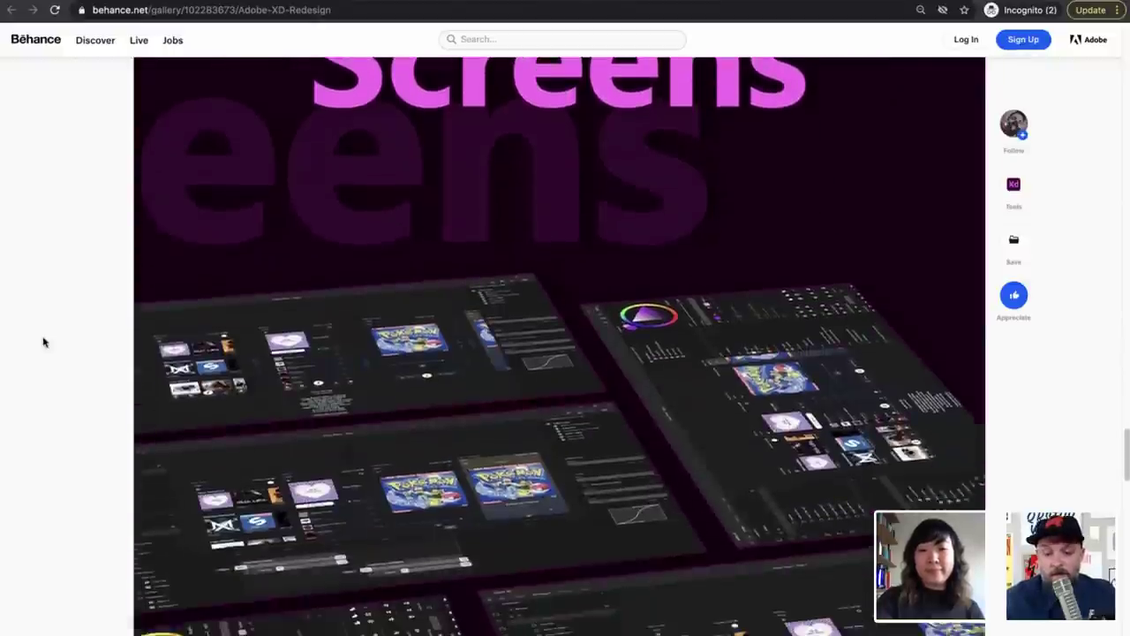
scroll(44, 342, down, 1)
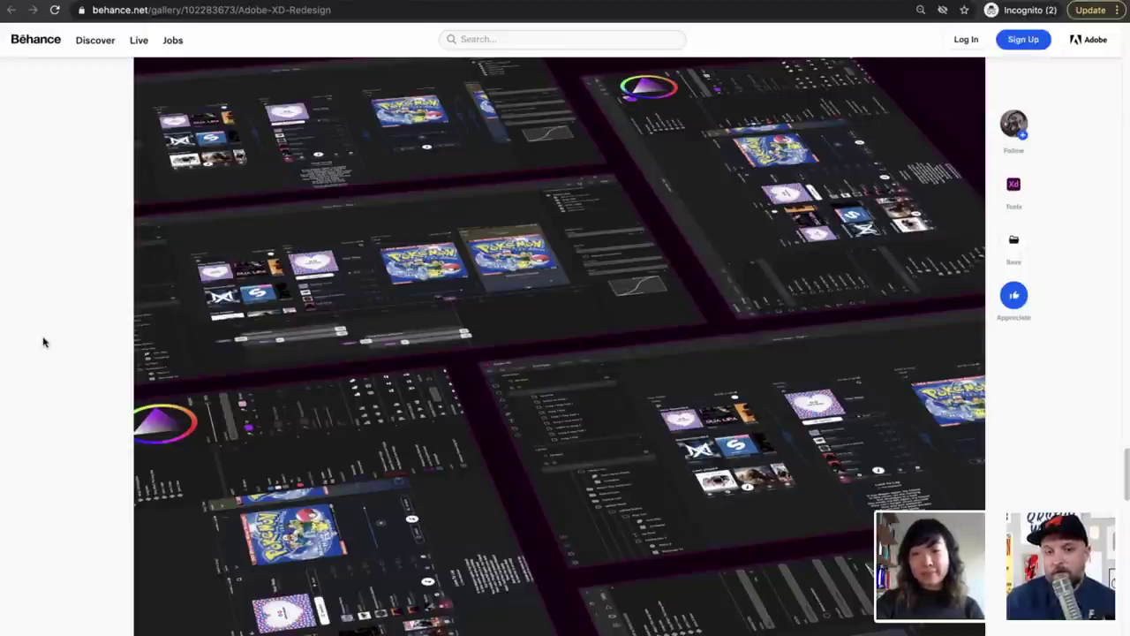
scroll(44, 342, down, 5)
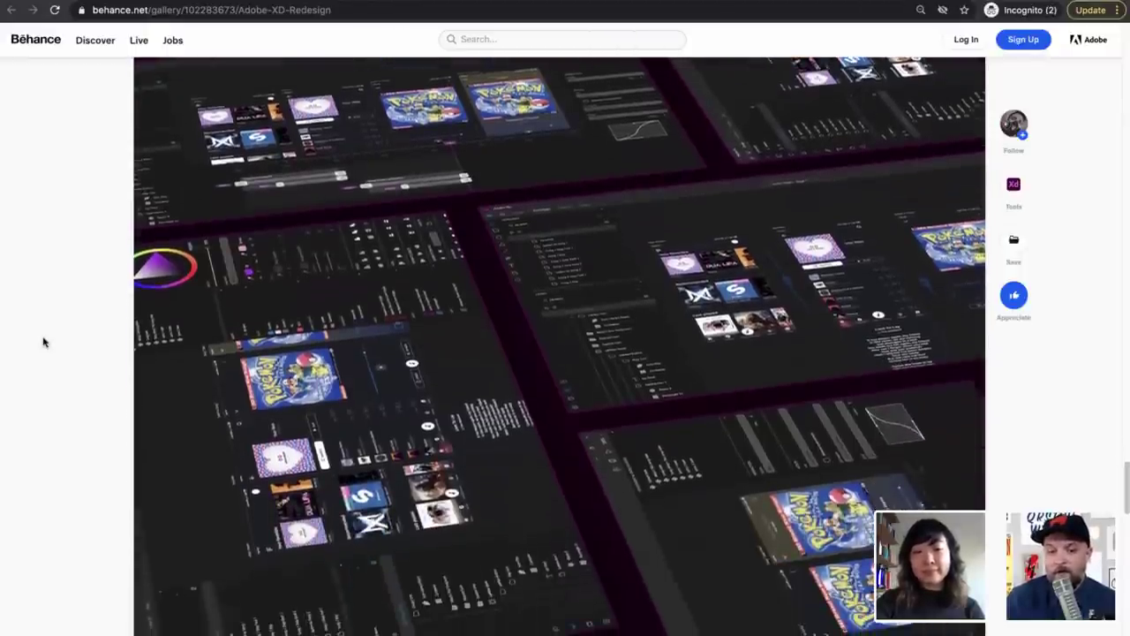
scroll(44, 342, down, 5)
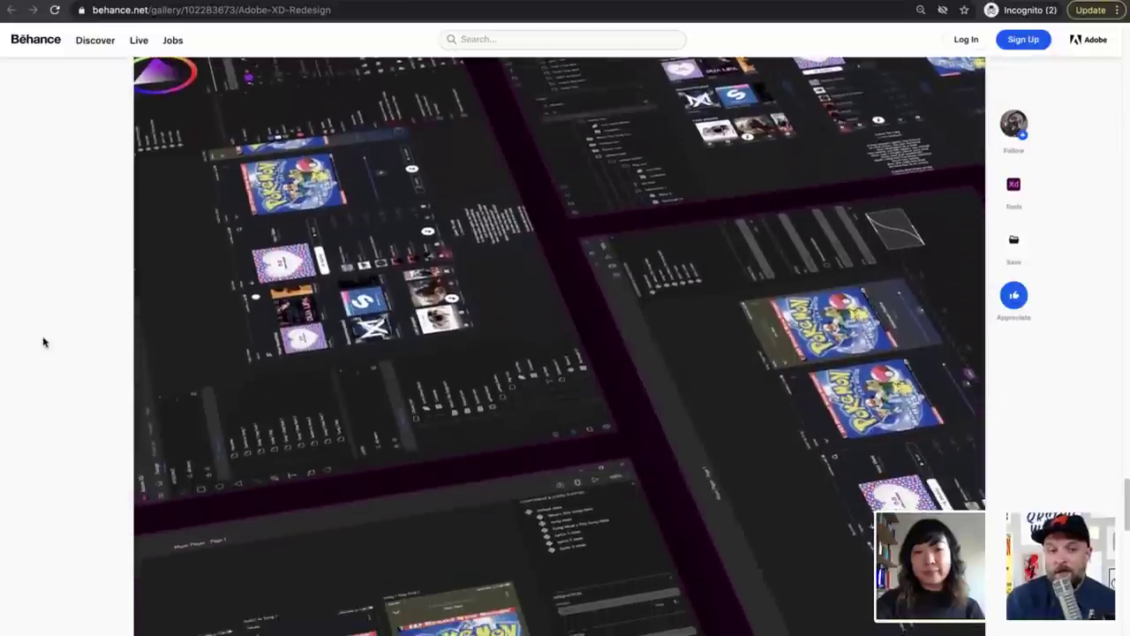
scroll(44, 342, down, 2)
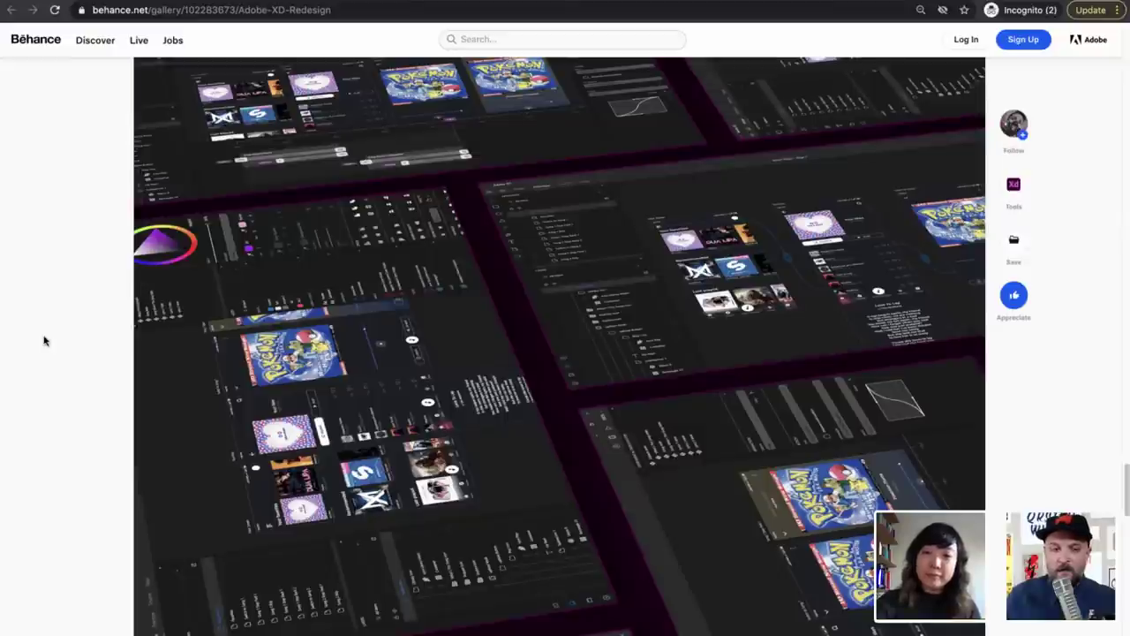
Scroll back up to the Adobe XD Redesign title and its Adobe XD Redesign Concept cover image
scroll(44, 340, up, 2)
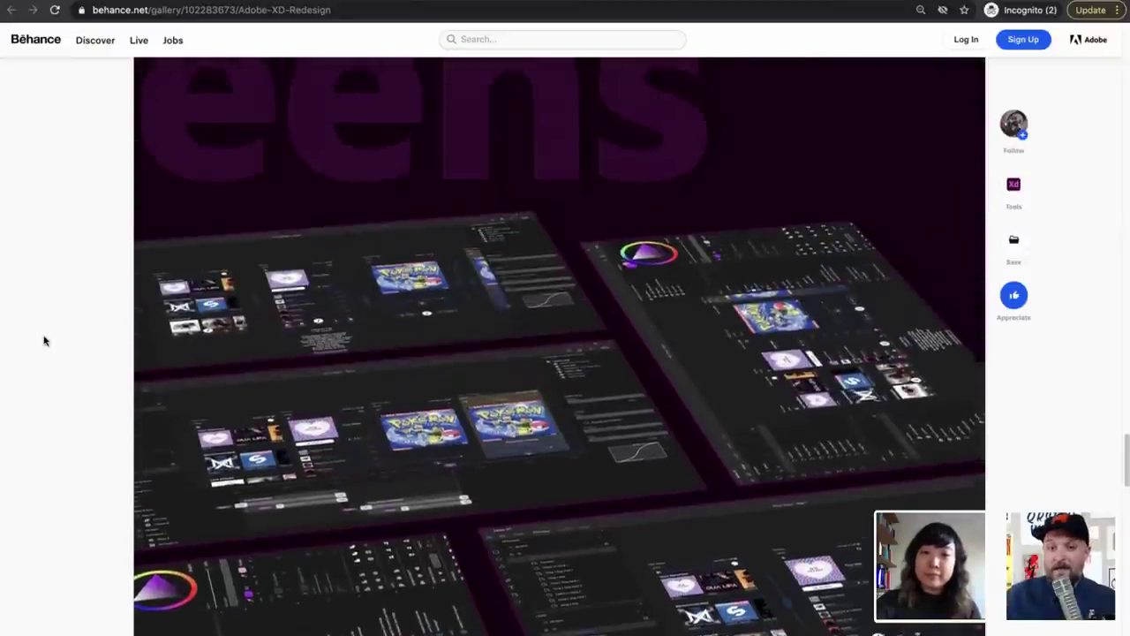
scroll(44, 340, up, 6)
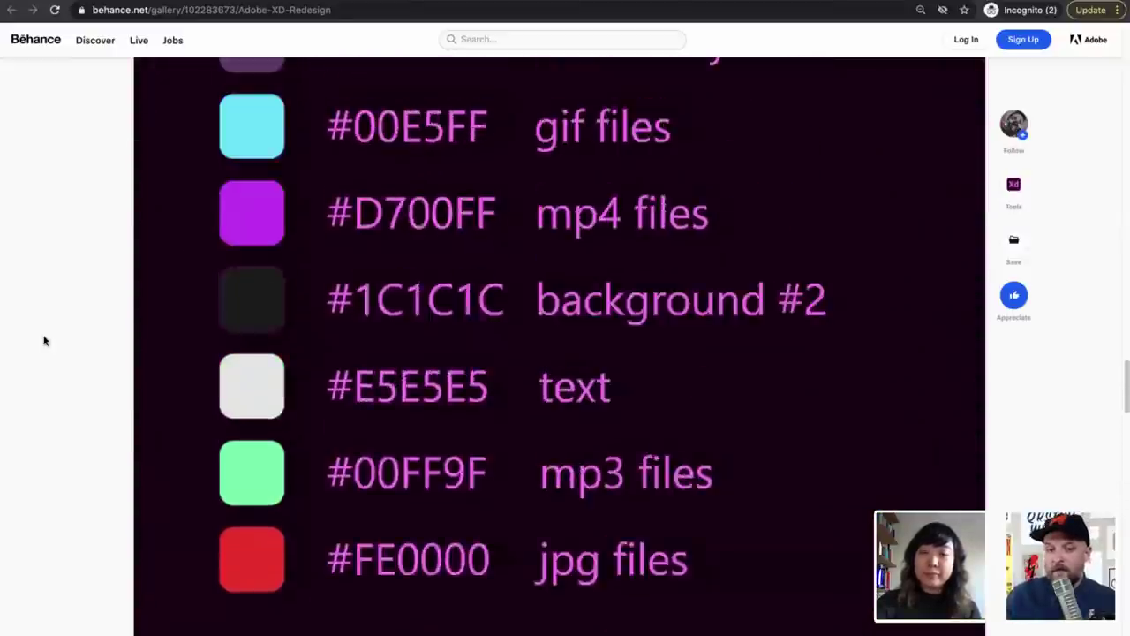
scroll(44, 340, up, 8)
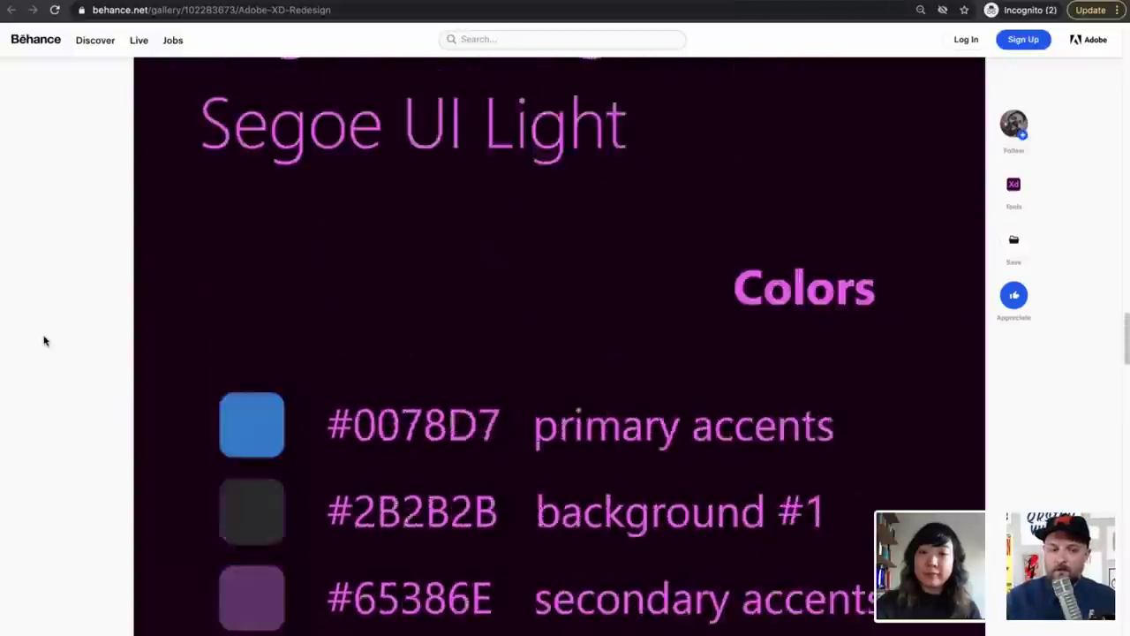
scroll(44, 340, up, 10)
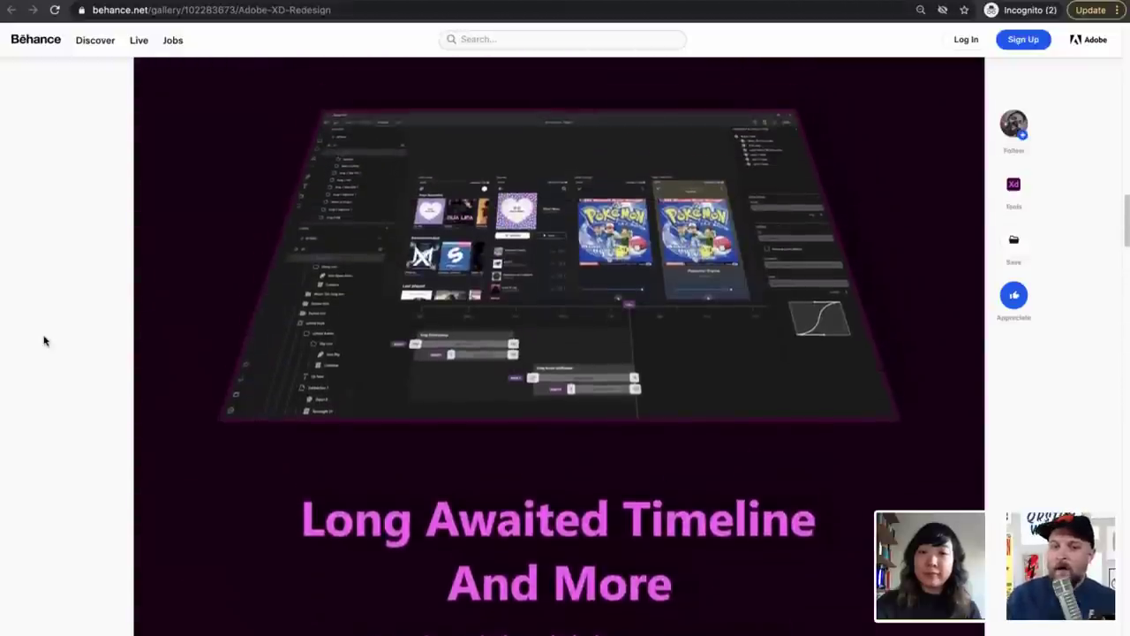
scroll(44, 340, up, 10)
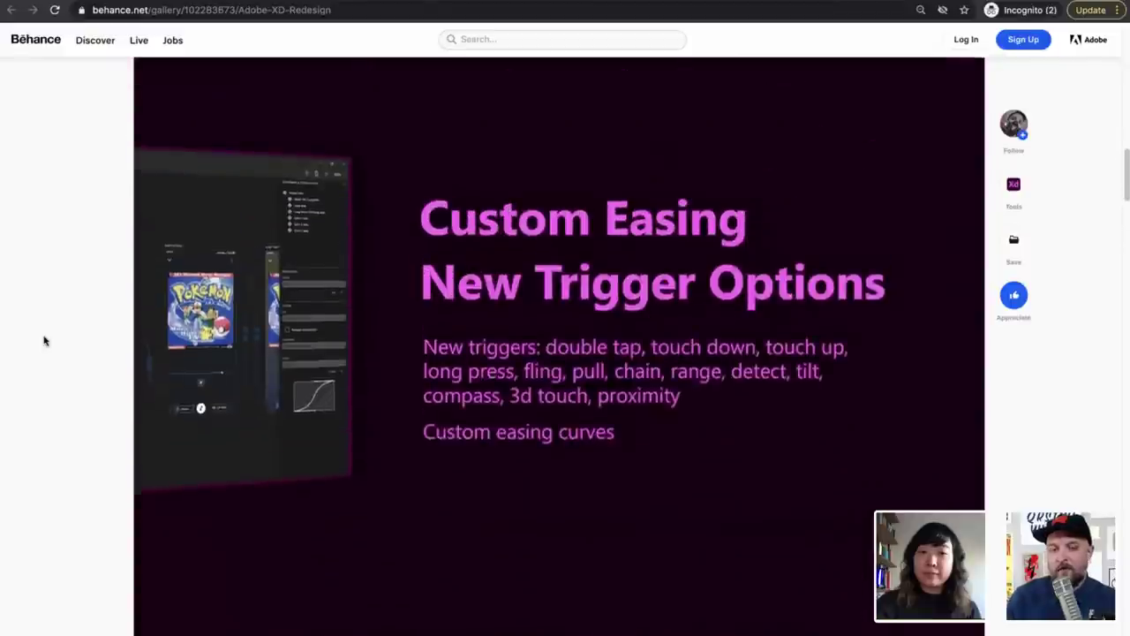
scroll(45, 340, up, 10)
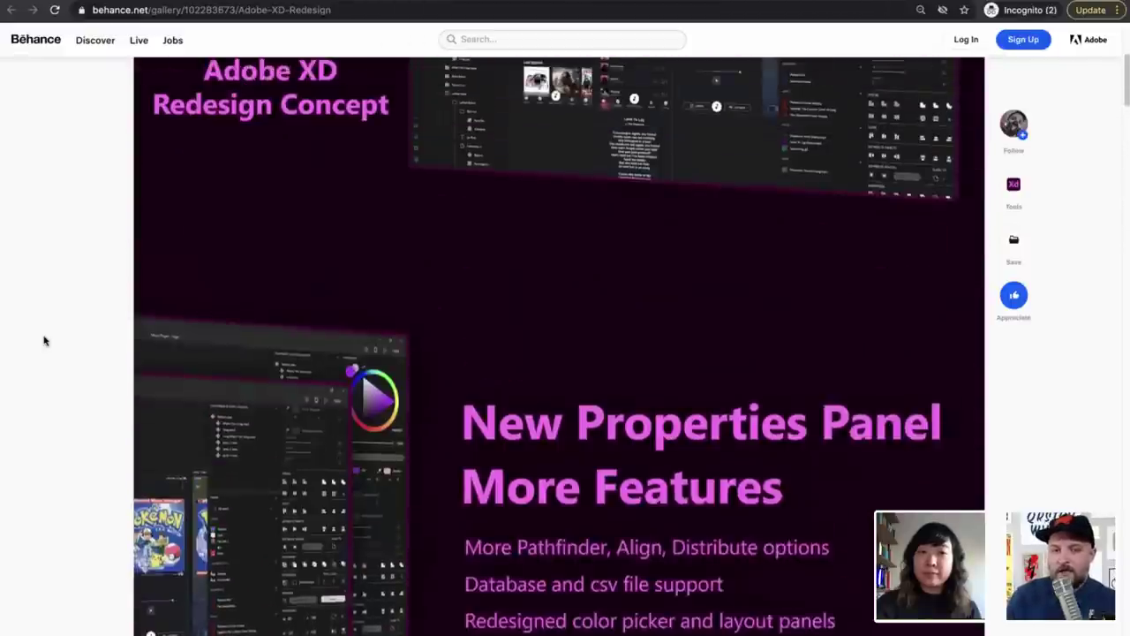
scroll(44, 340, up, 2)
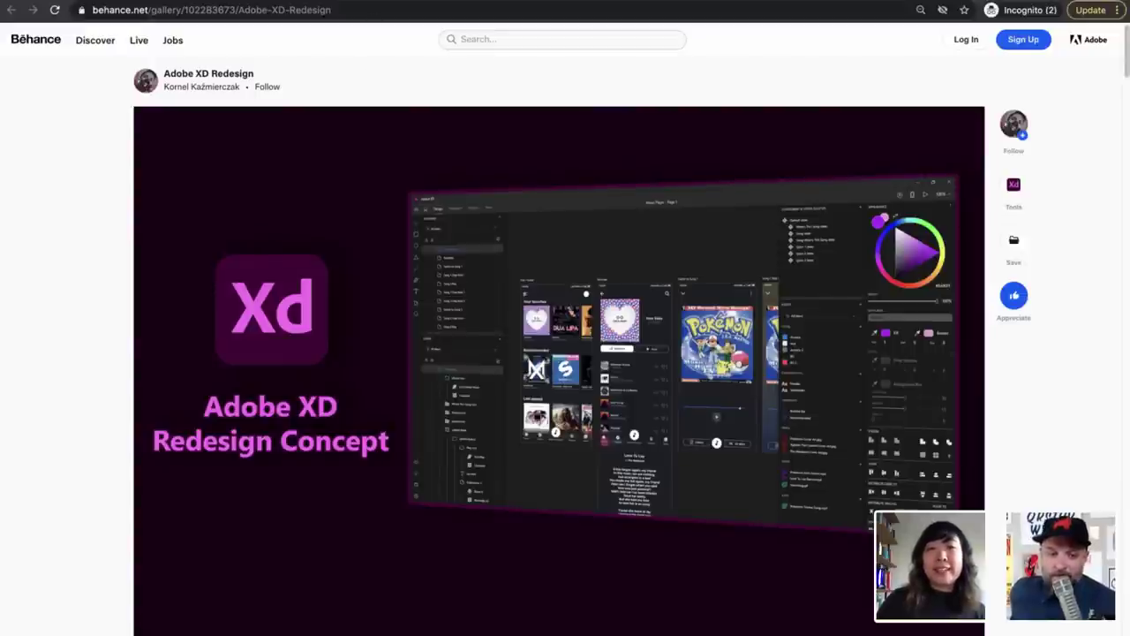
Switch to the How to - Neumorphism buttons project and browse its flat, pressed, convex and concave buttons
click(380, 2)
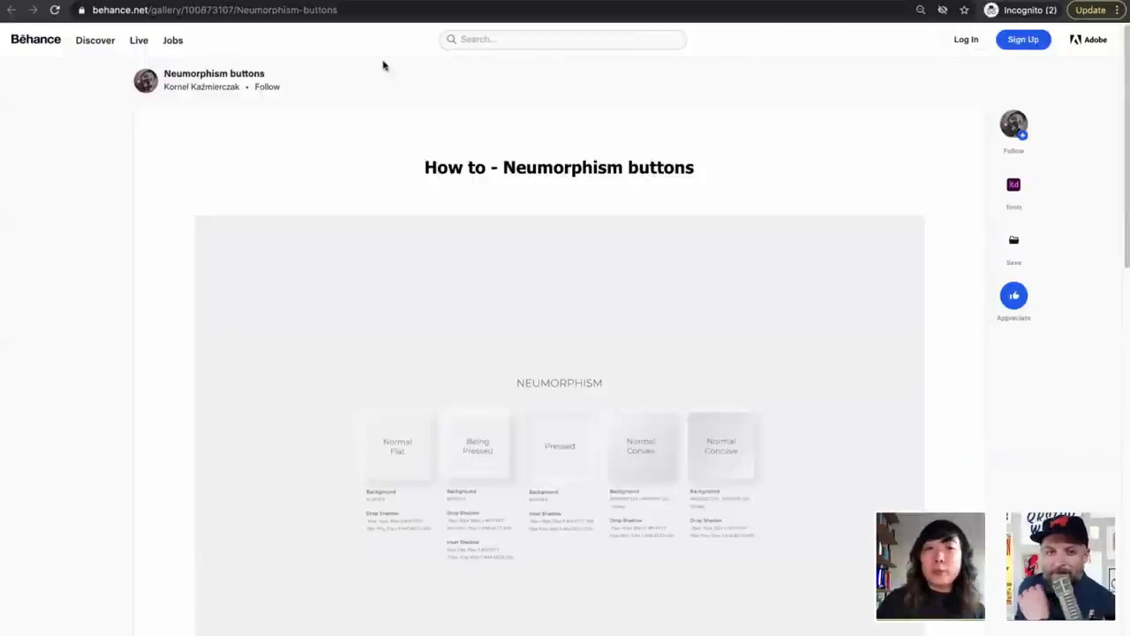
scroll(150, 287, down, 1)
scroll(152, 287, up, 1)
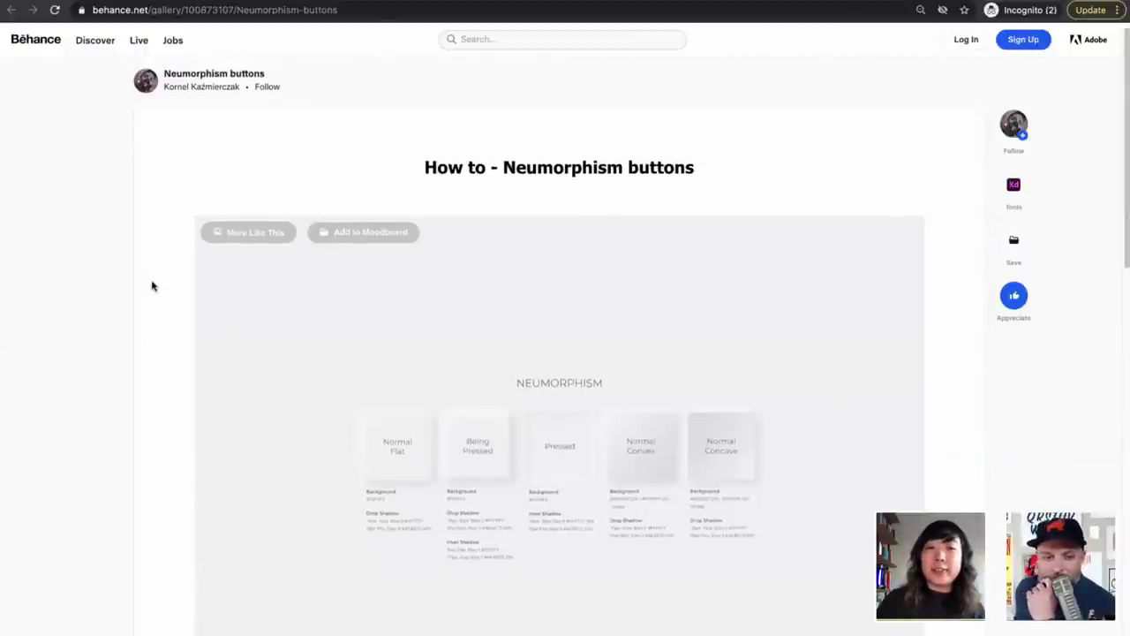
scroll(151, 286, down, 3)
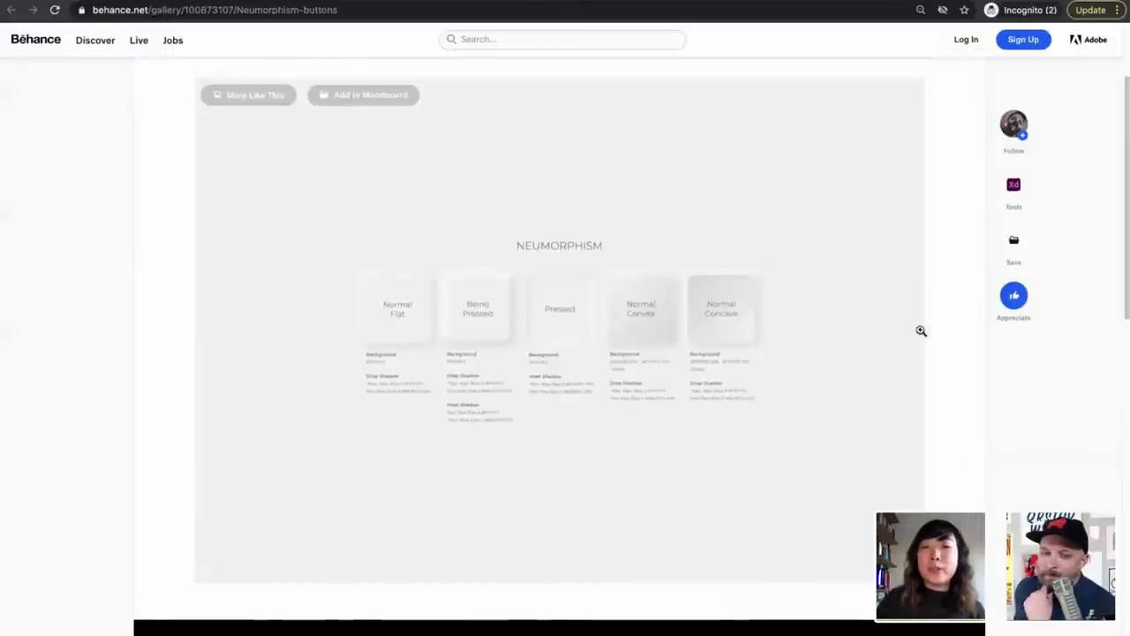
scroll(936, 323, up, 2)
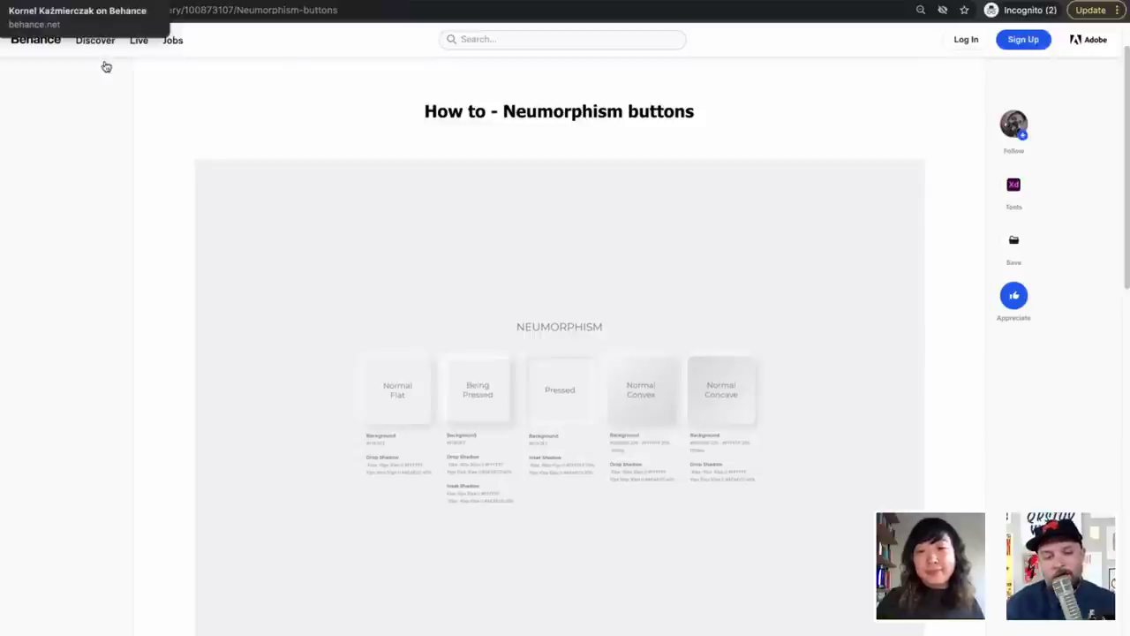
Return to XD and zoom out to show the entire iPad Flow artboard
key(super+bracketleft)
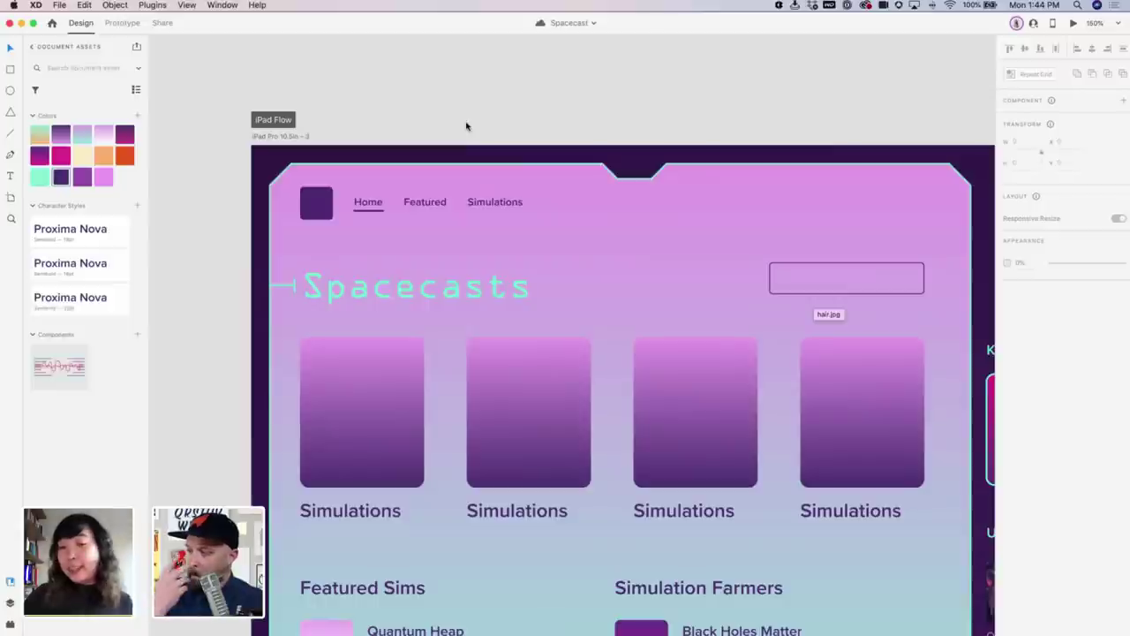
scroll(466, 125, right, 5)
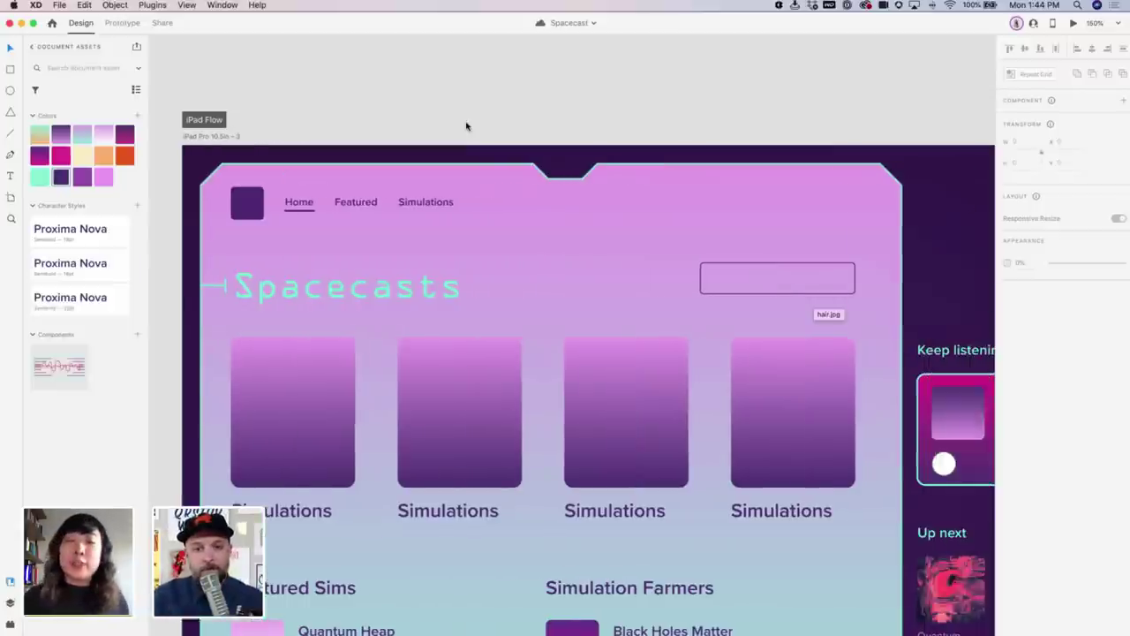
key(super+minus)
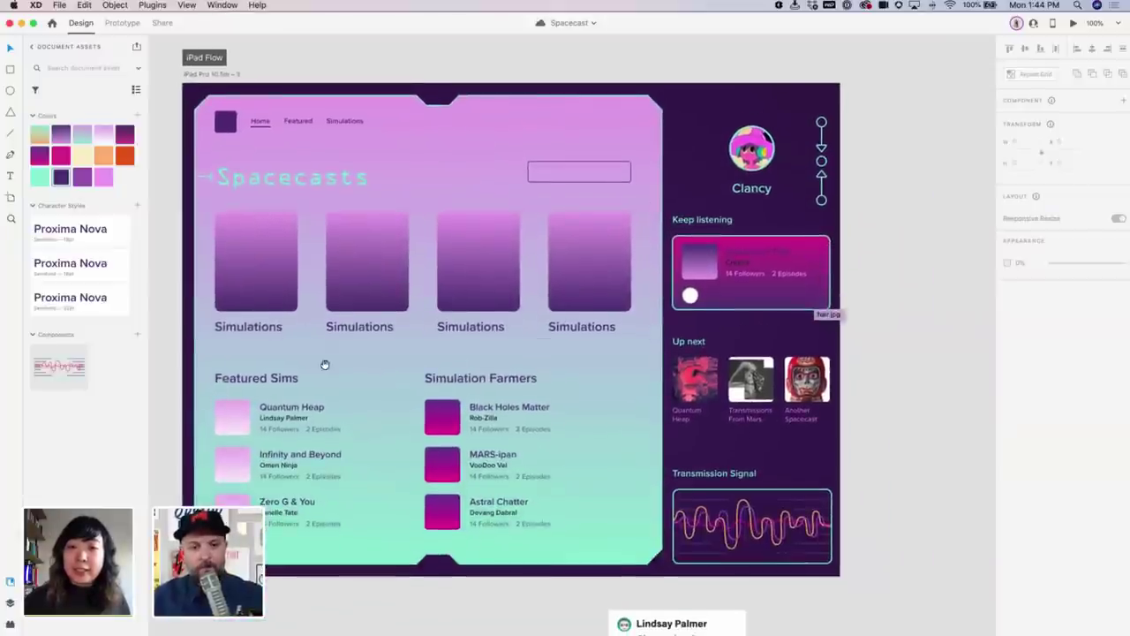
scroll(323, 363, left, 2)
scroll(323, 363, down, 1)
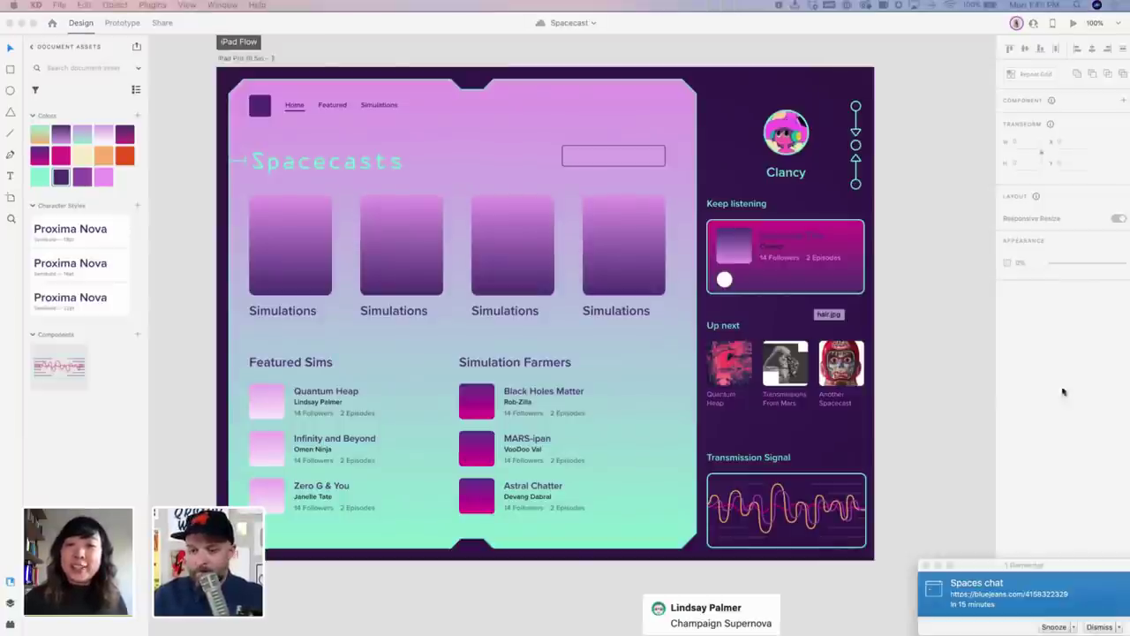
Dismiss the Spaces chat reminder and quit Outlook from the Dock
click(1097, 624)
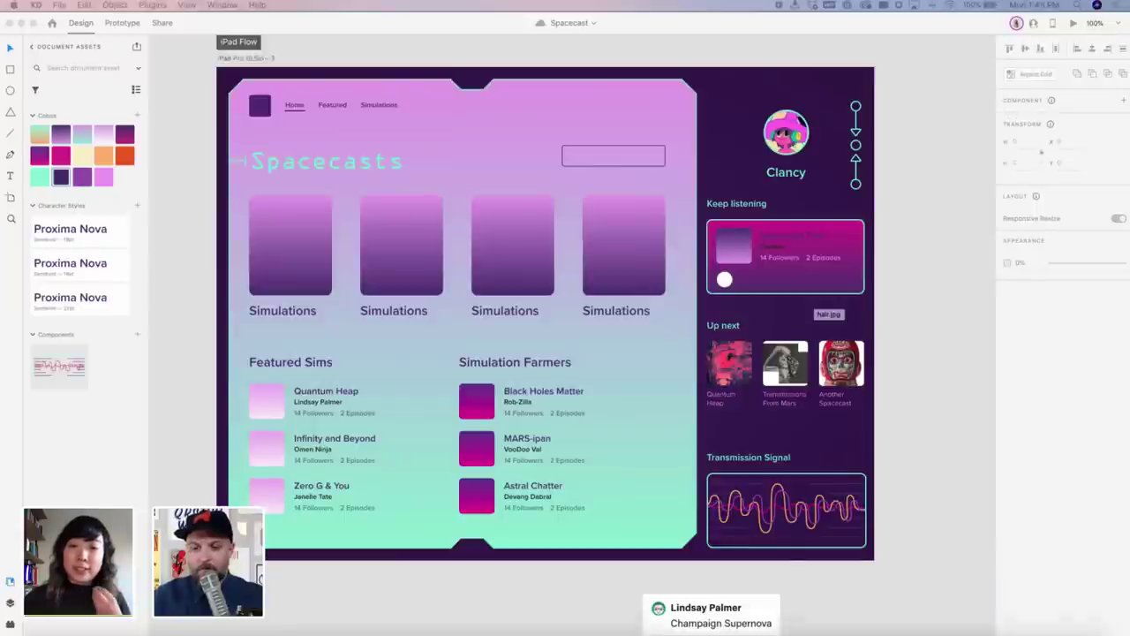
mouse_move(681, 629)
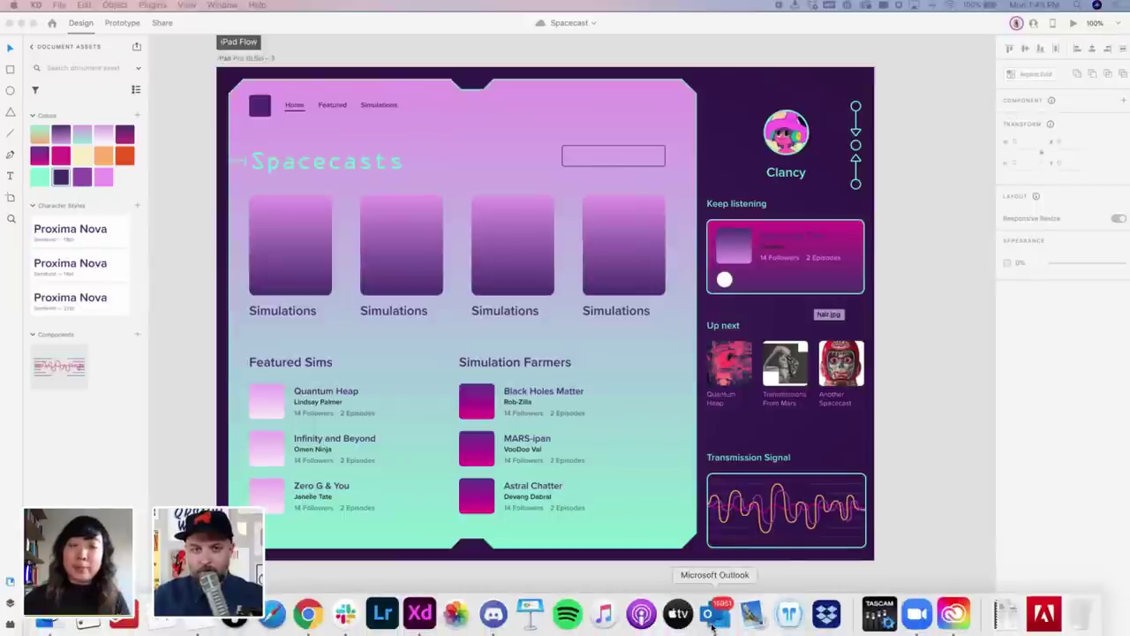
right_click(715, 611)
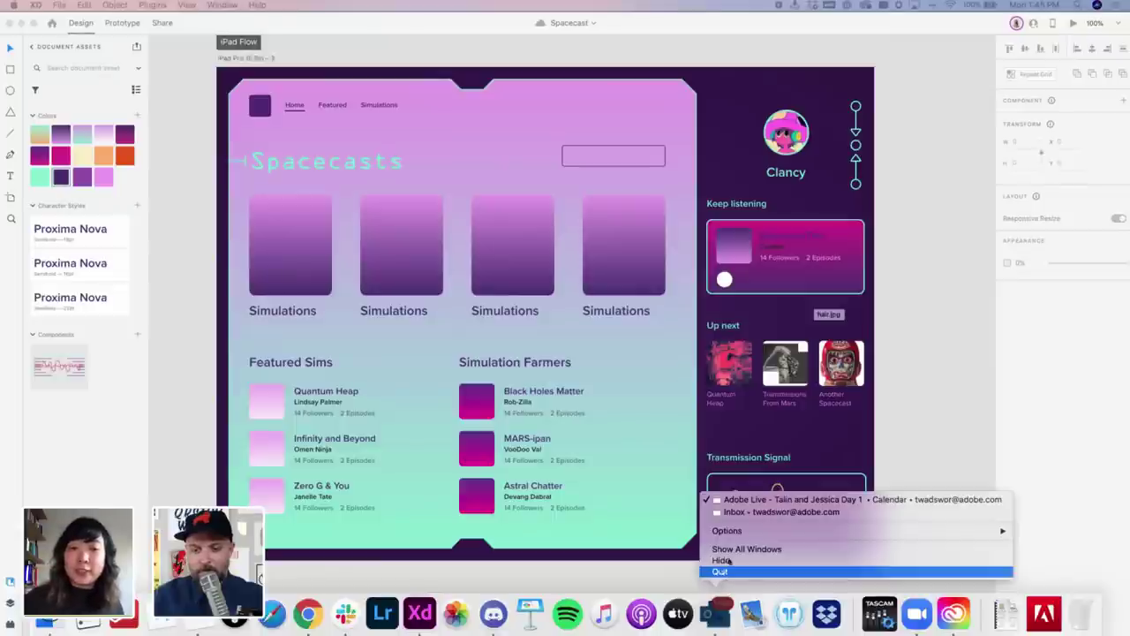
click(720, 572)
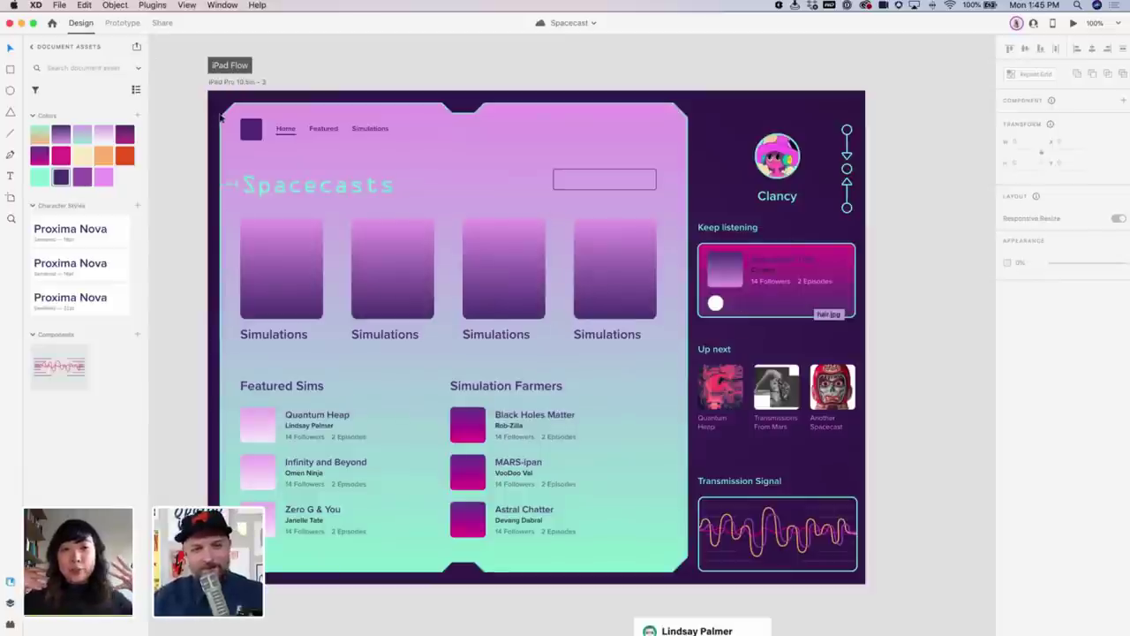
Inspect the Transmission Signal waveform card up close
scroll(898, 359, right, 3)
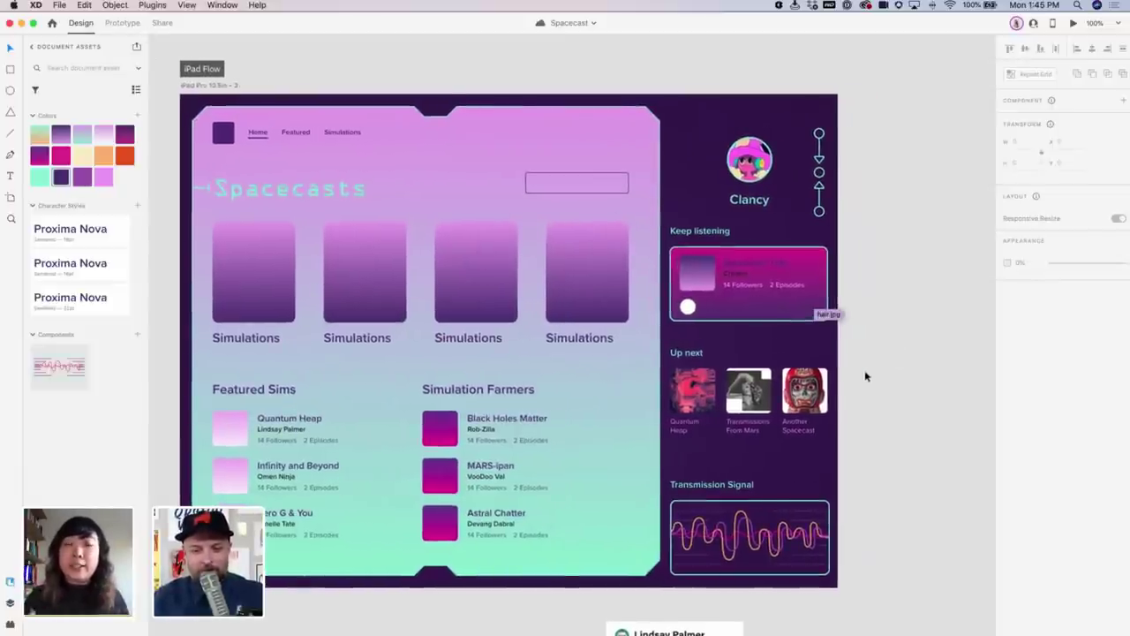
scroll(860, 500, down, 4)
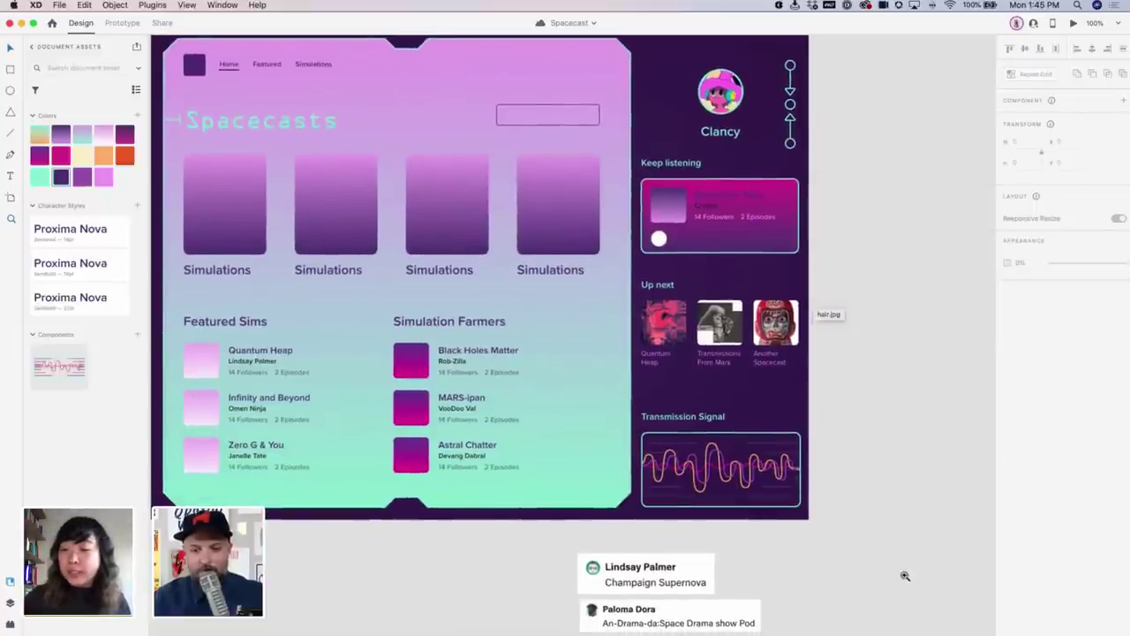
scroll(760, 492, up, 5)
scroll(797, 522, left, 3)
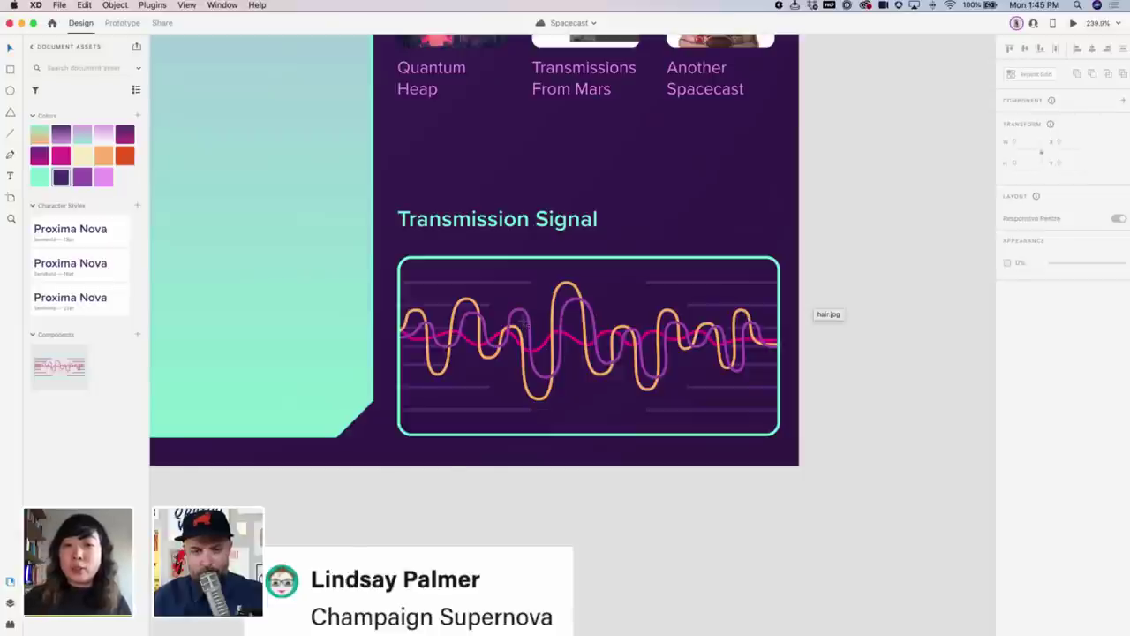
scroll(716, 302, down, 5)
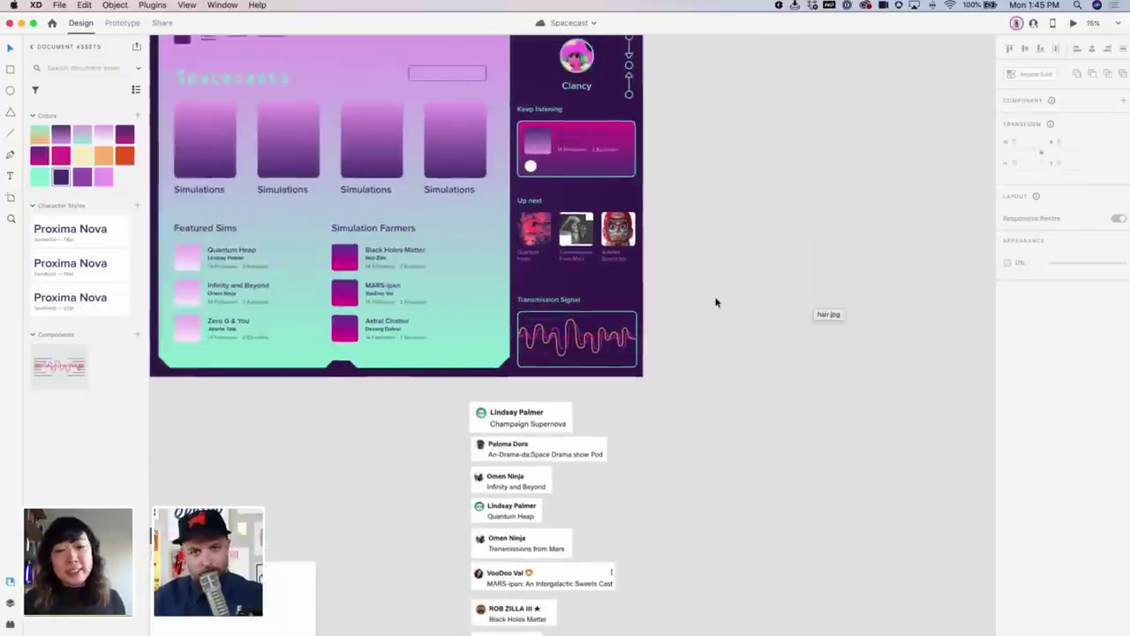
Pan to the whole iPad Flow artboard and zoom out to 33% showing all artboards
drag(686, 298, 748, 390)
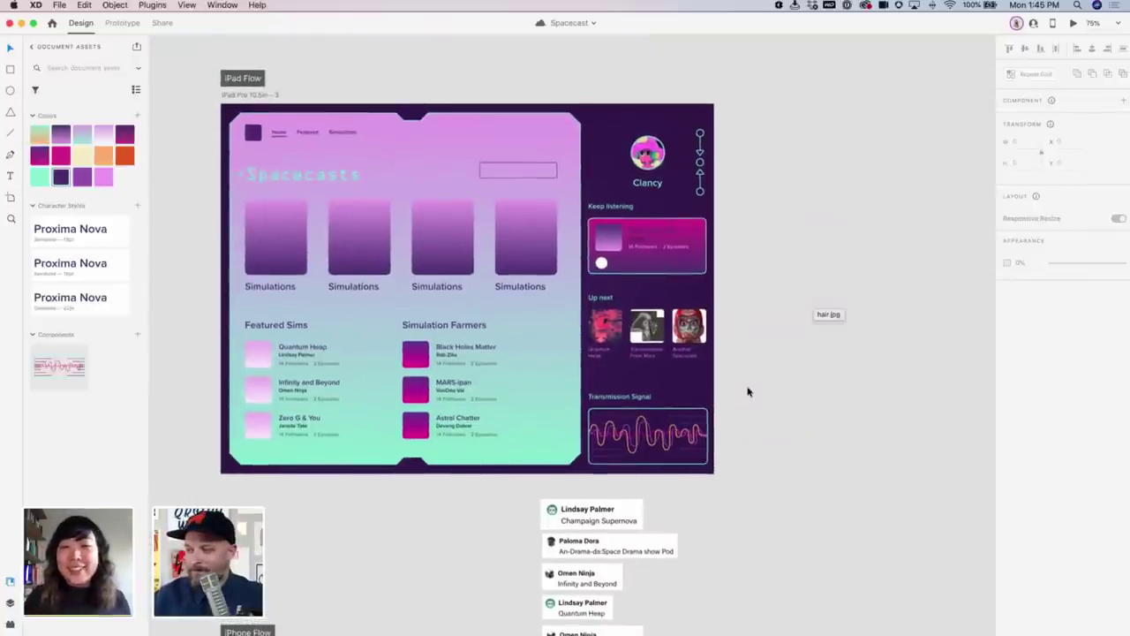
key(super+minus)
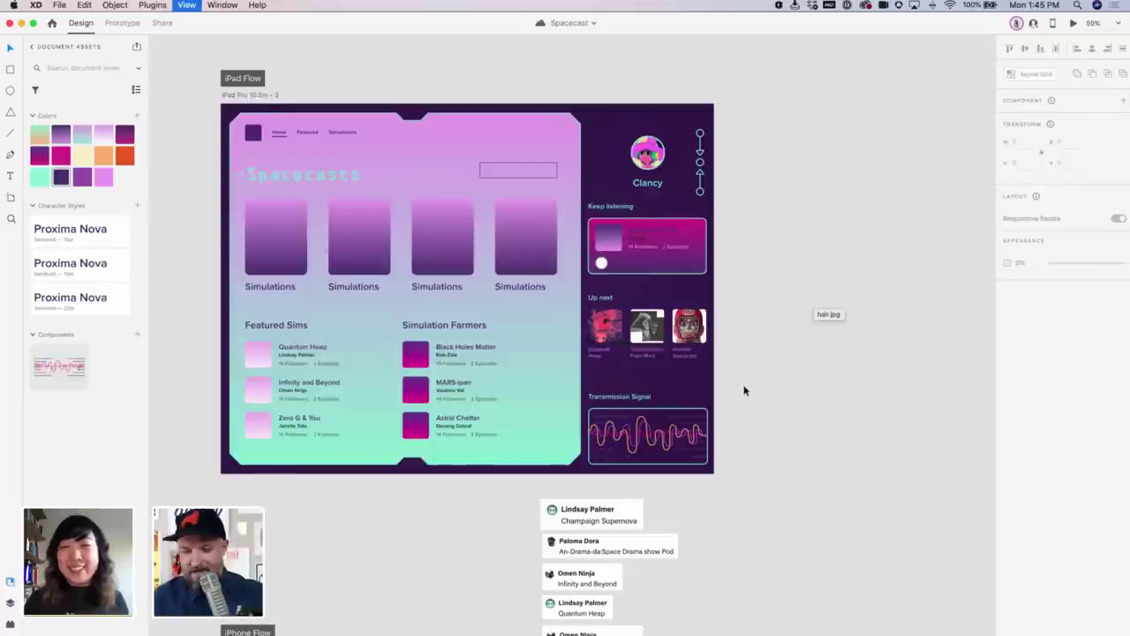
scroll(630, 230, down, 5)
scroll(631, 231, right, 1)
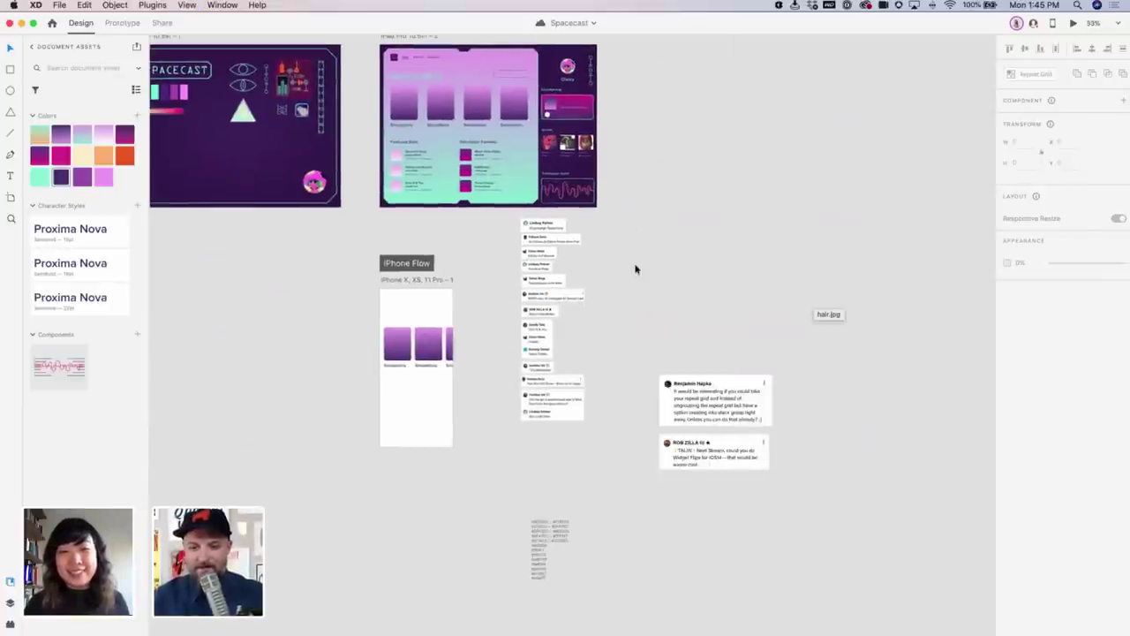
Zoom into the repeat-grid and widget-flip comment cards, then back out to 75%
drag(654, 424, 801, 515)
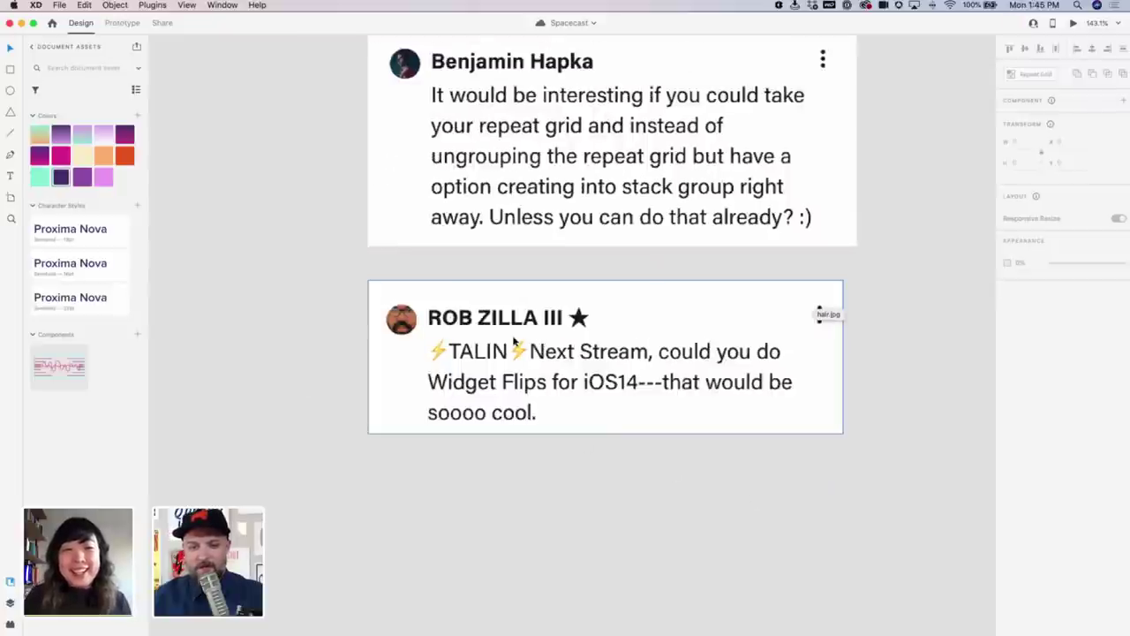
scroll(525, 421, up, 3)
scroll(526, 421, right, 2)
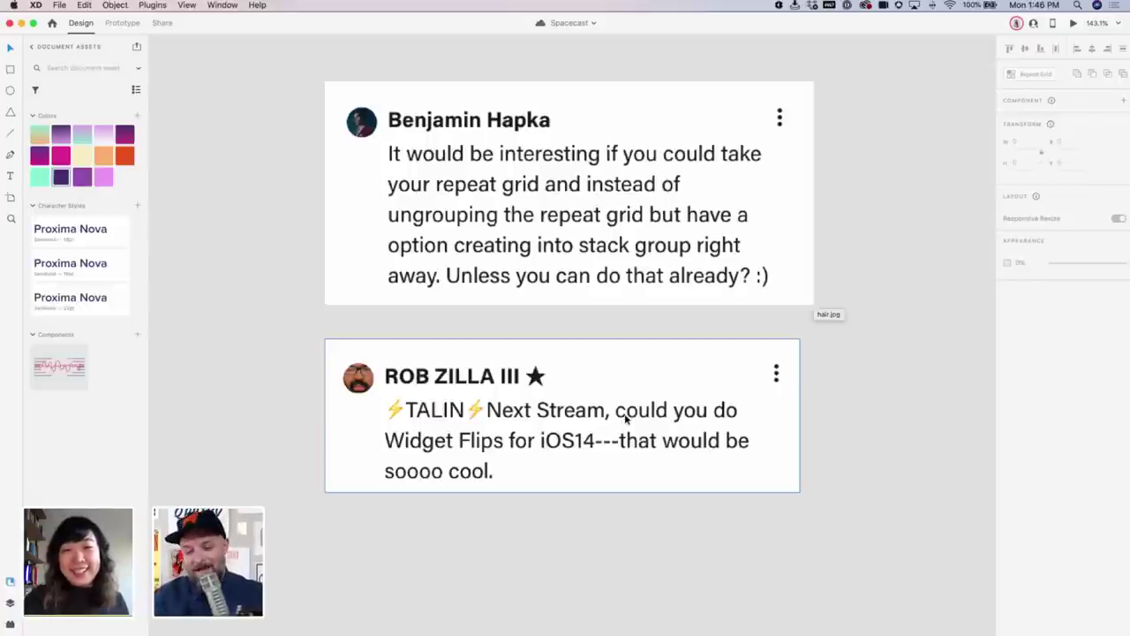
scroll(619, 424, down, 6)
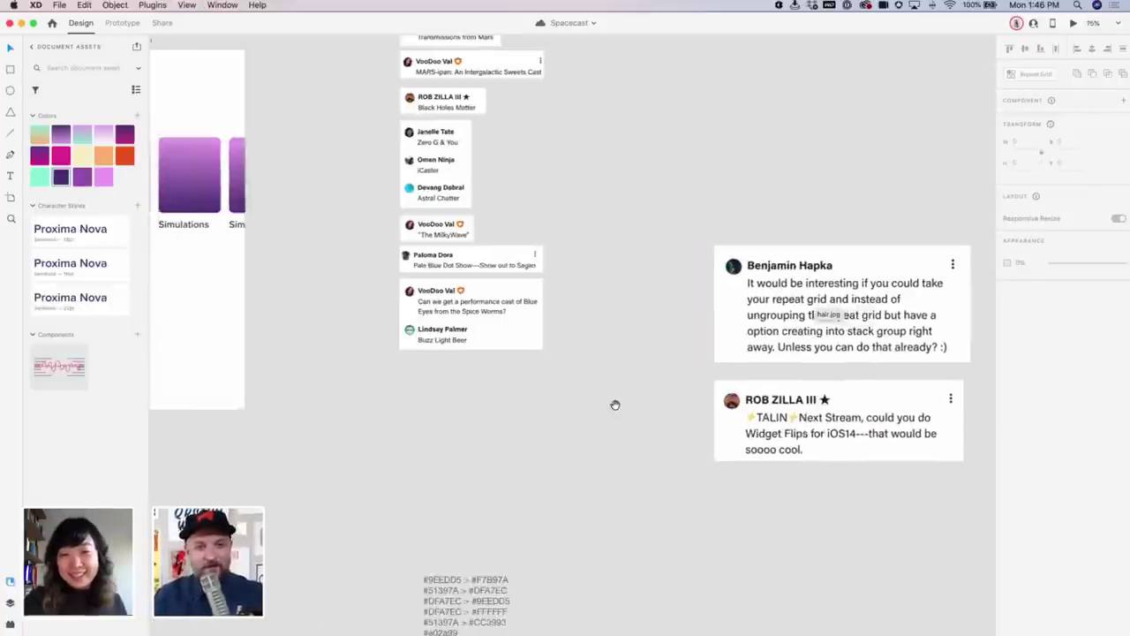
scroll(533, 415, up, 10)
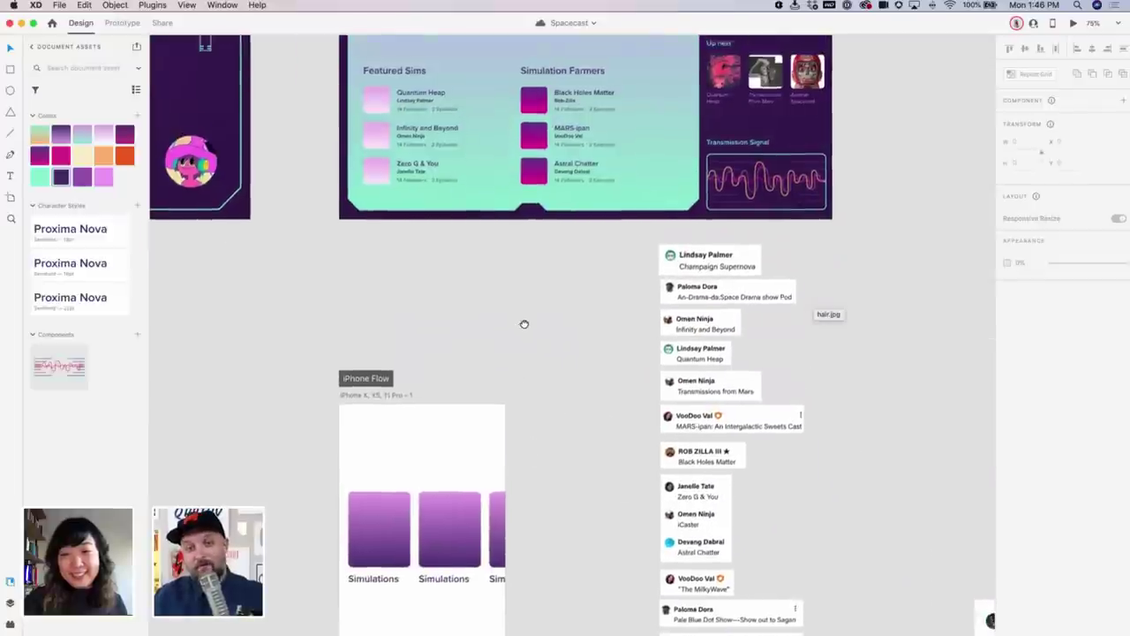
scroll(533, 412, up, 2)
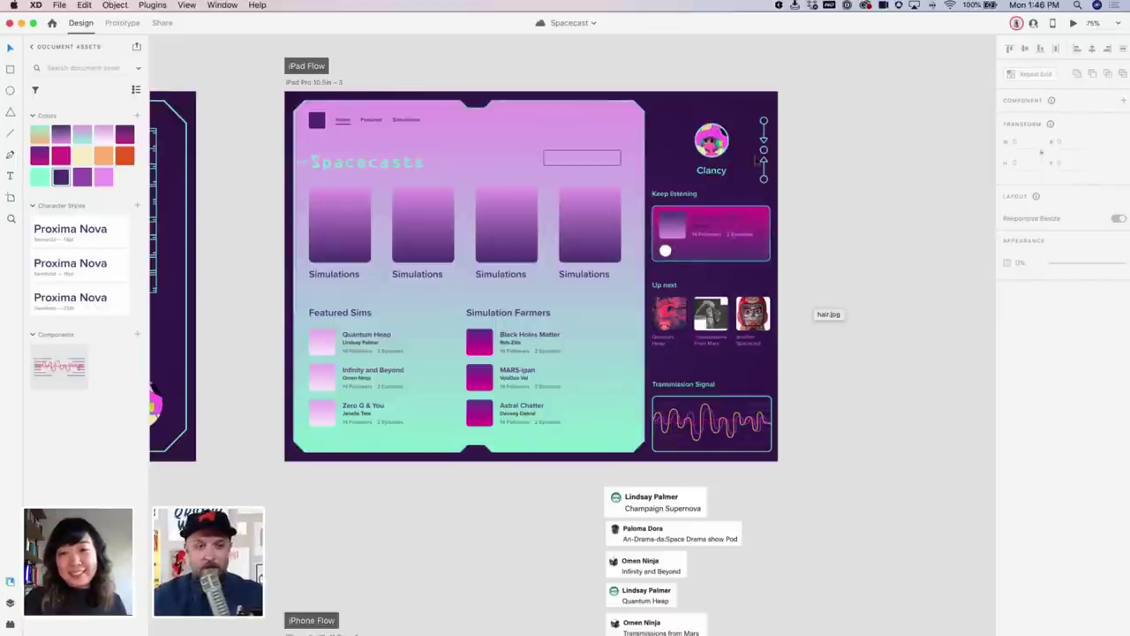
scroll(717, 200, up, 2)
scroll(717, 201, right, 2)
scroll(767, 214, up, 5)
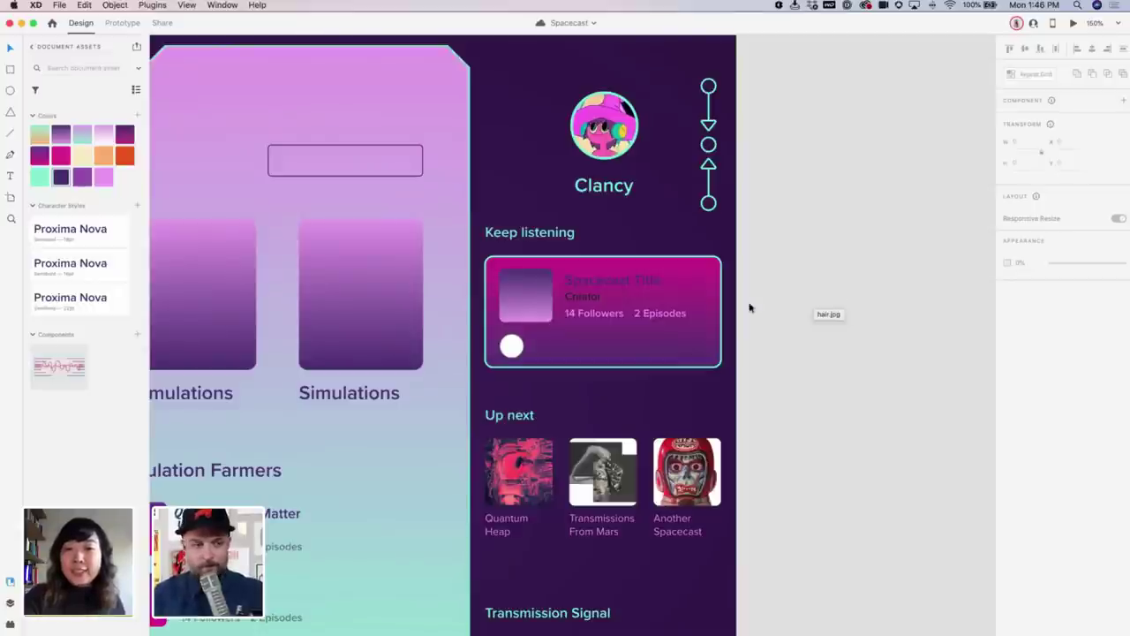
key(super+1)
scroll(273, 242, left, 10)
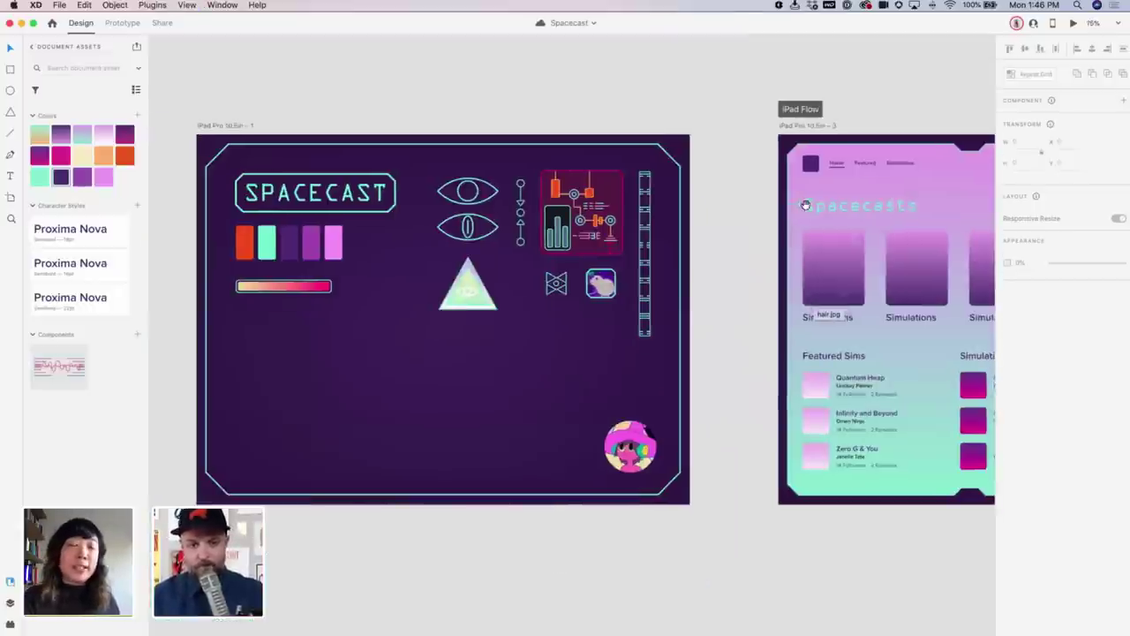
scroll(722, 209, right, 3)
scroll(821, 311, right, 6)
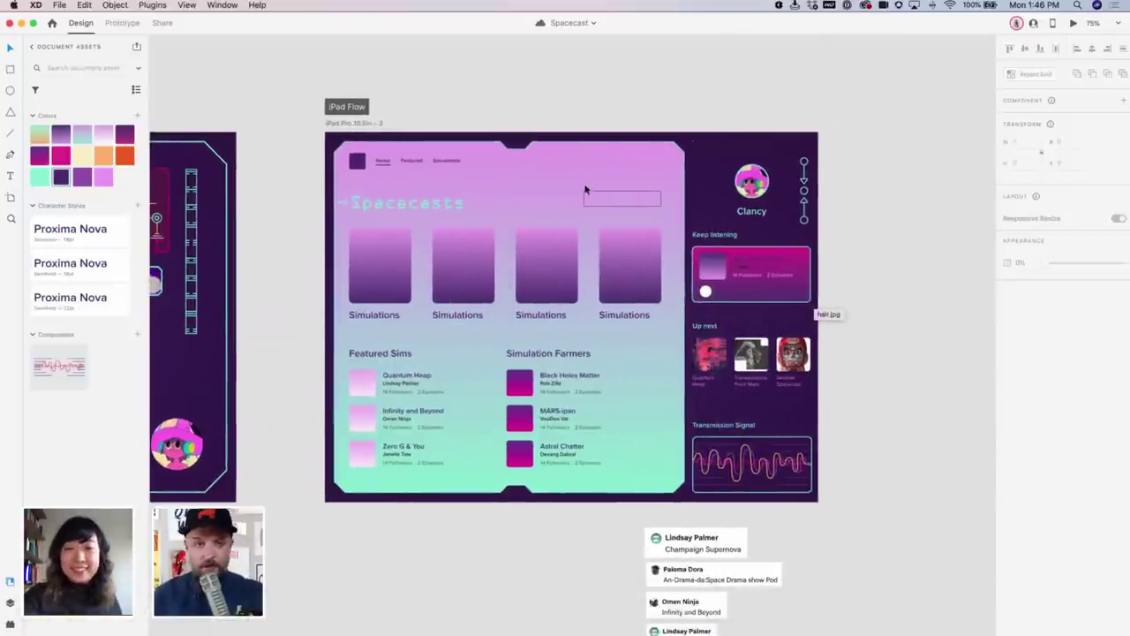
key(super+grave)
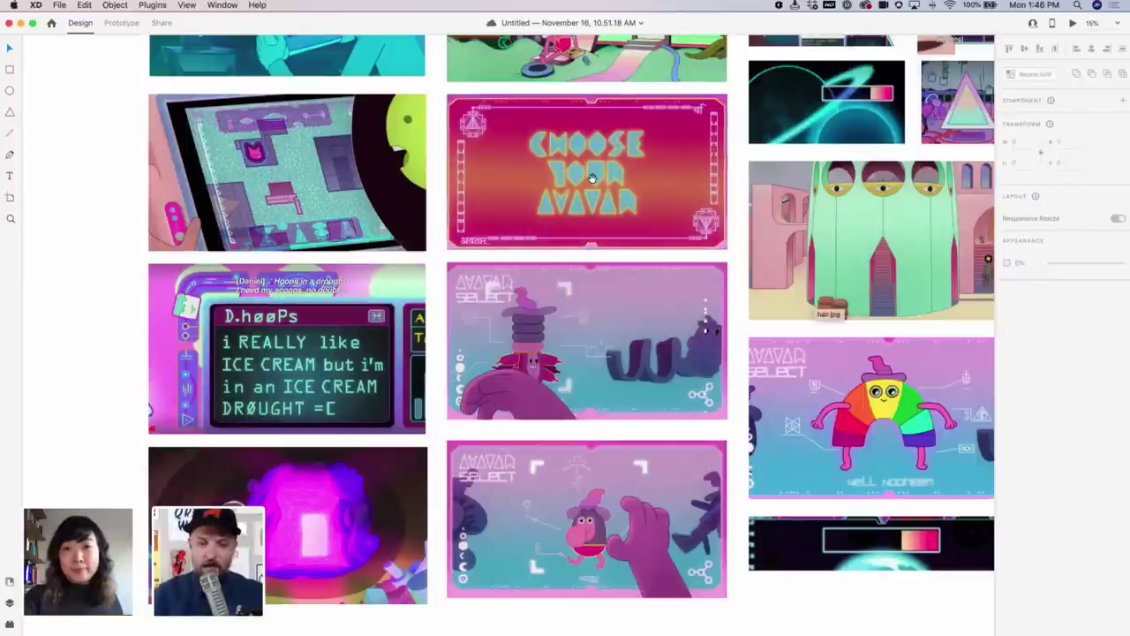
drag(587, 189, 557, 375)
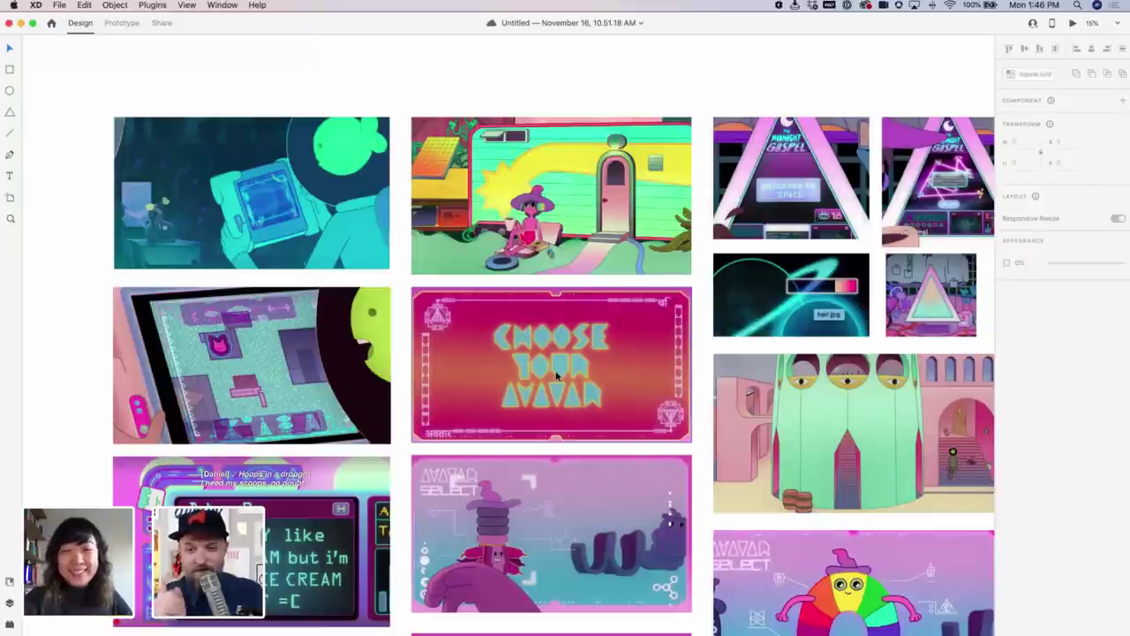
Switch to the Spacecast document, pan to iPad Flow and select the four Simulations cards
key(super+grave)
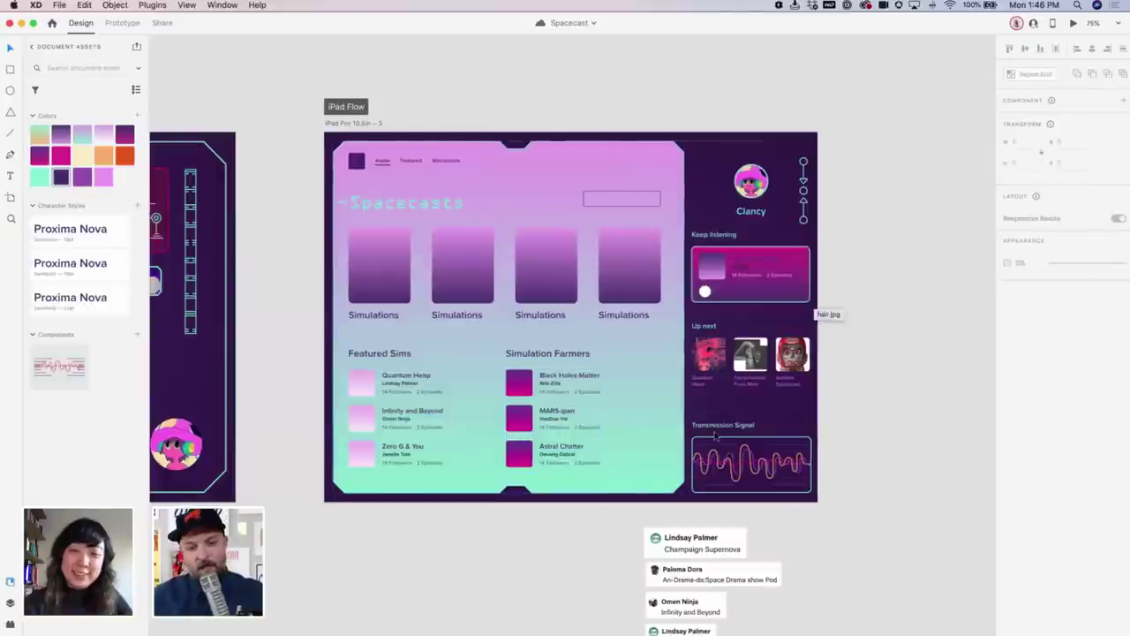
scroll(565, 443, left, 10)
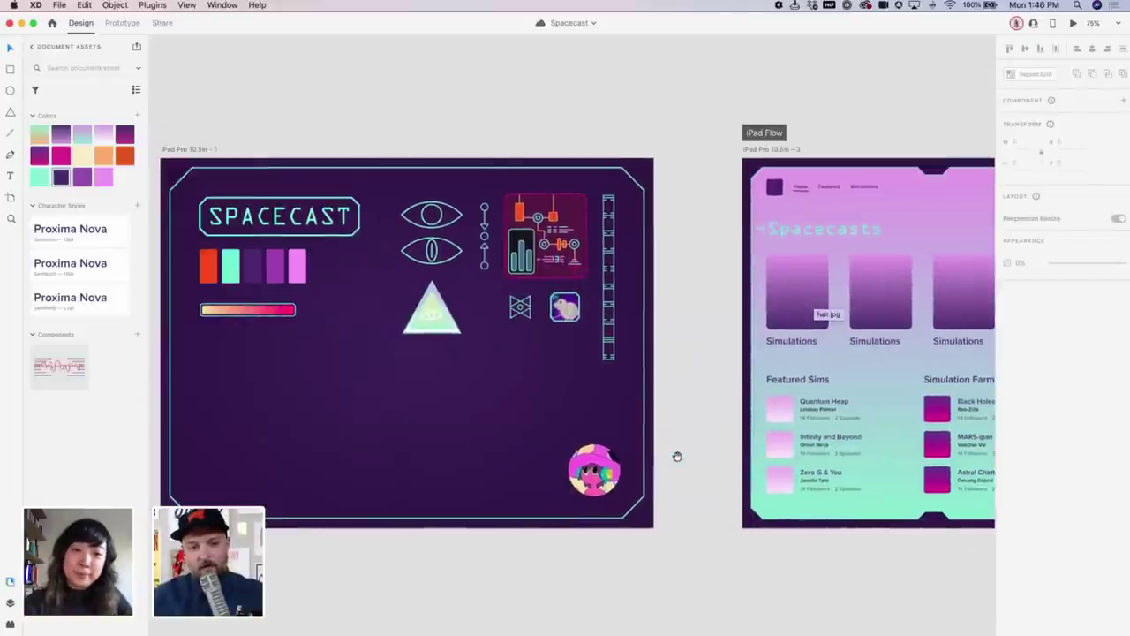
scroll(480, 434, left, 2)
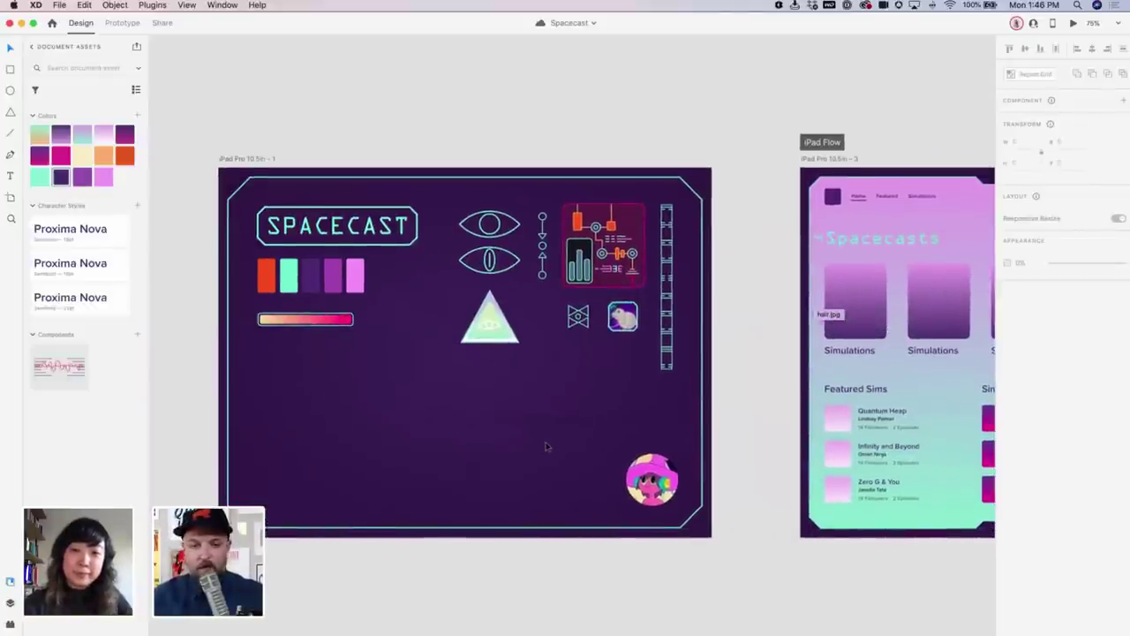
scroll(581, 362, up, 4)
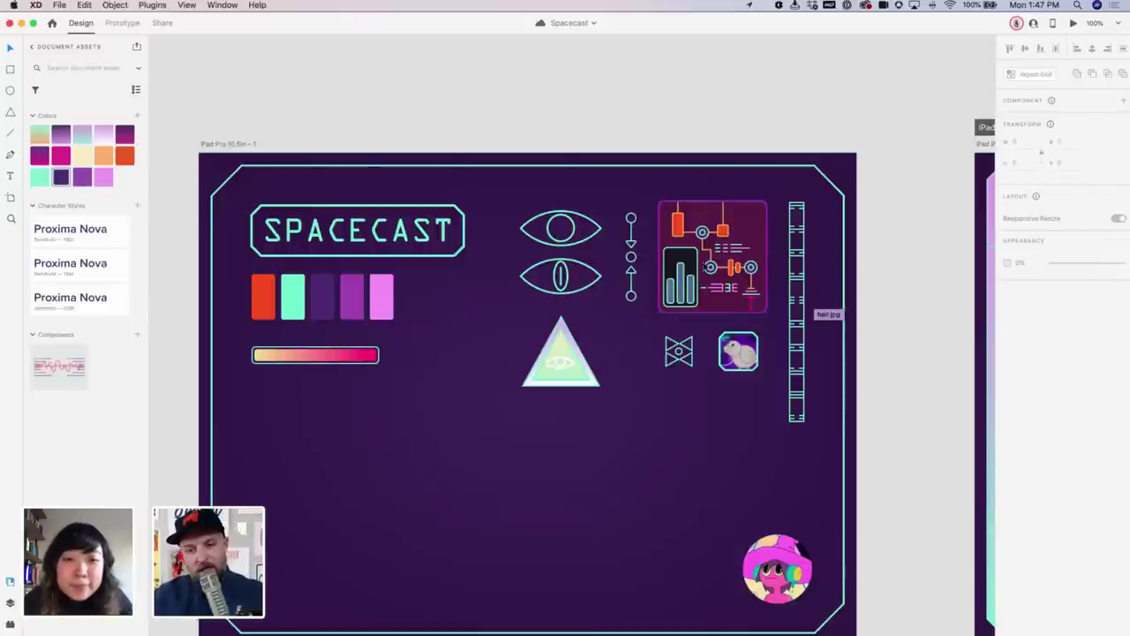
scroll(805, 345, right, 7)
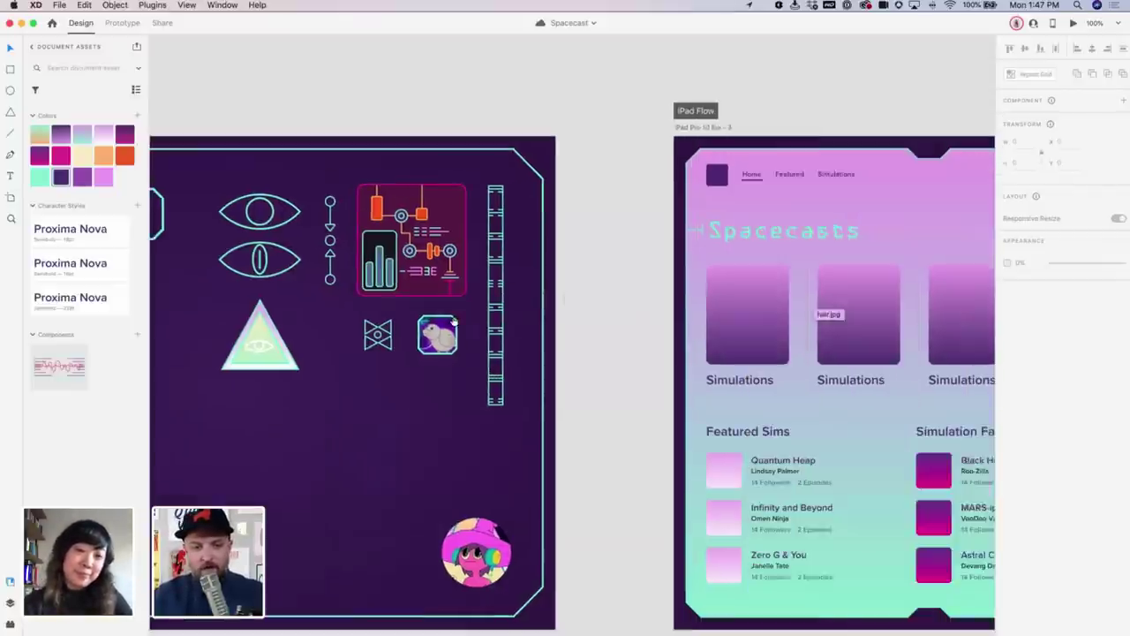
scroll(452, 323, right, 10)
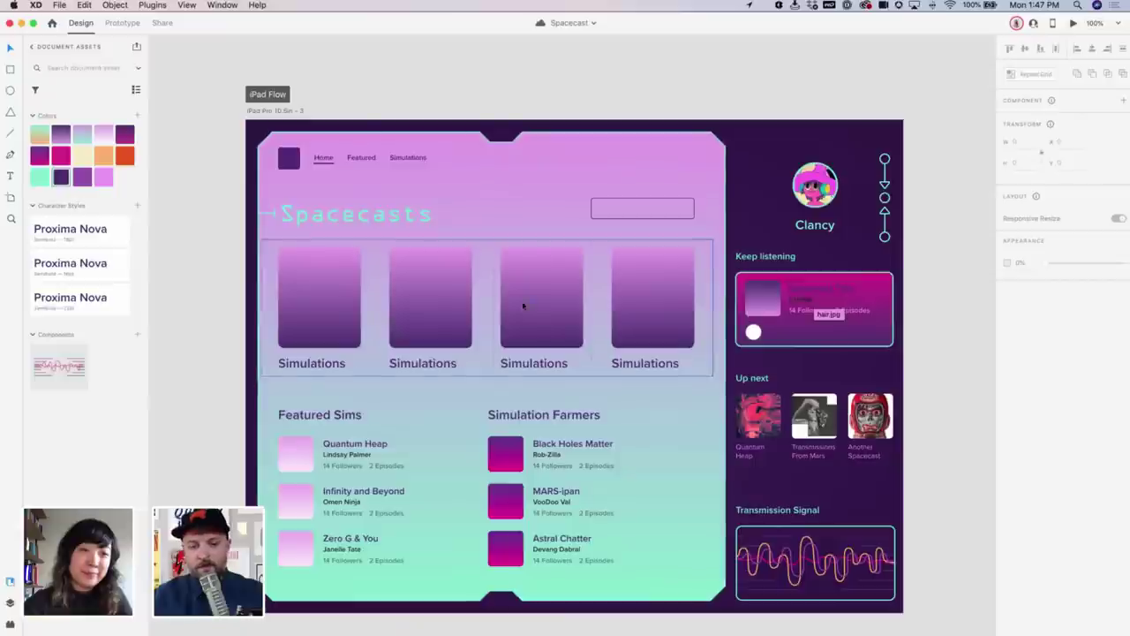
scroll(712, 282, right, 1)
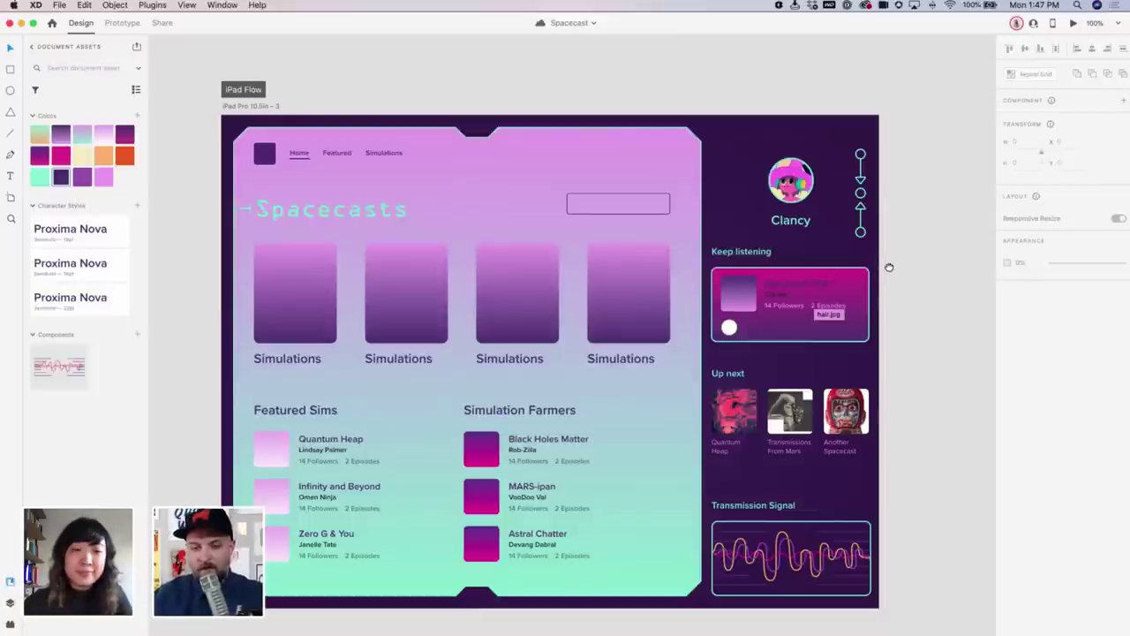
scroll(886, 266, right, 1)
scroll(885, 266, down, 1)
click(524, 315)
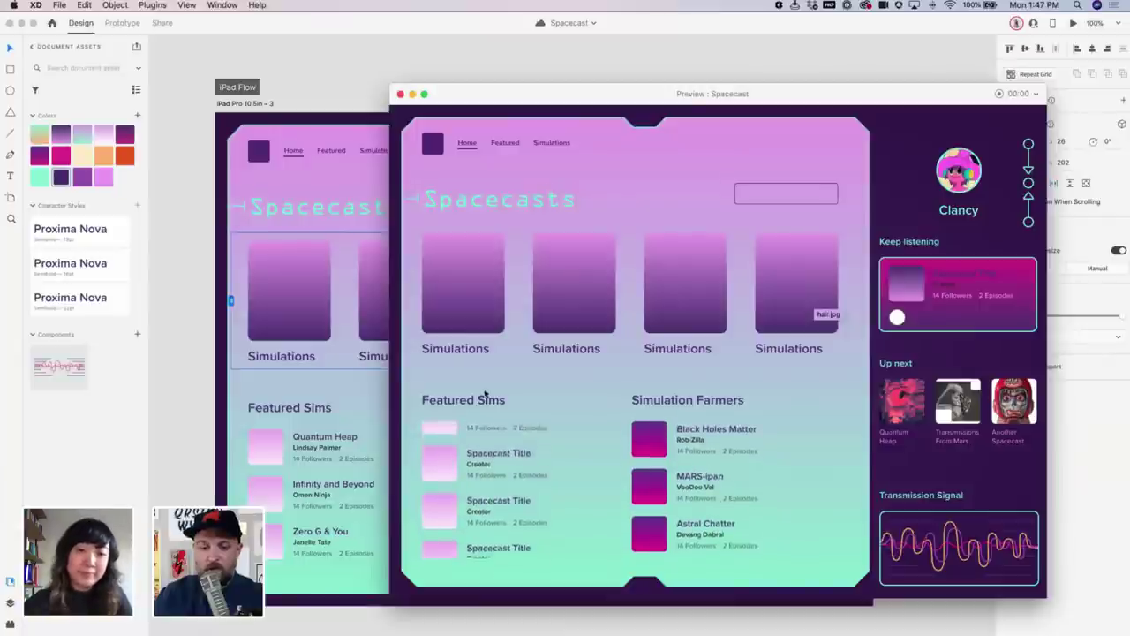
Select the Simulation Farmers list and Up next group, then briefly preview the iPad screen
click(400, 95)
click(537, 486)
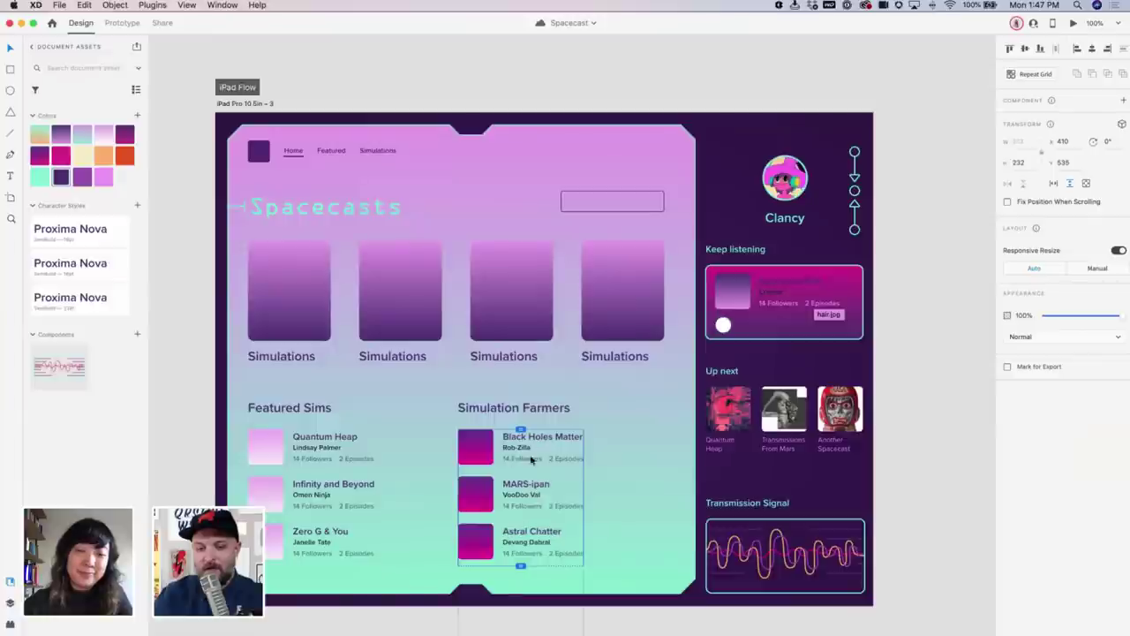
click(839, 415)
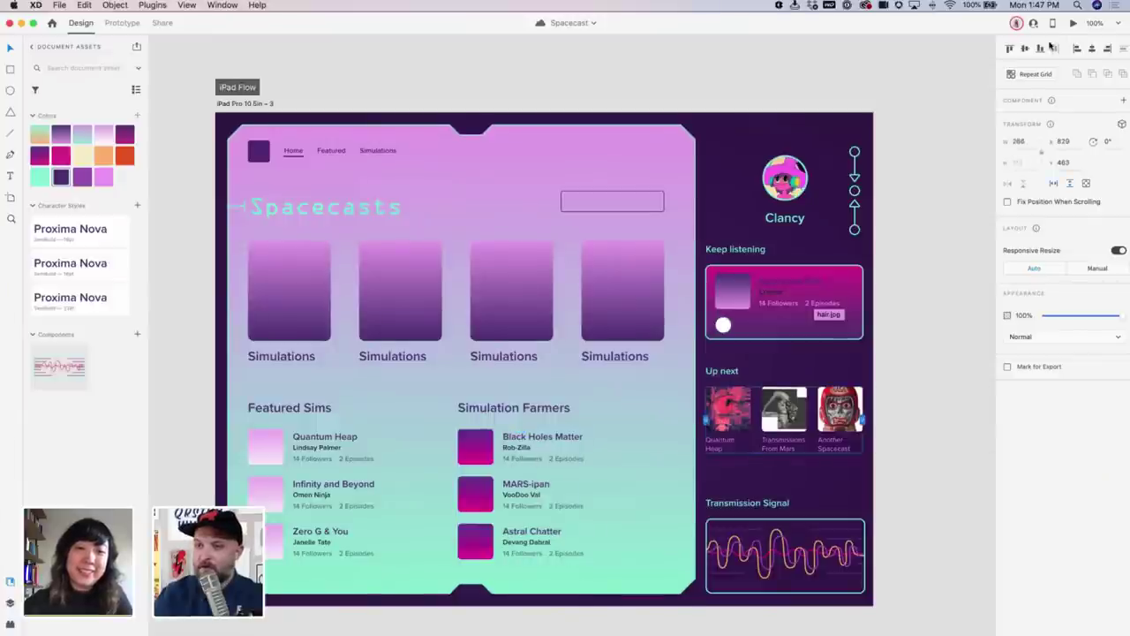
click(1073, 23)
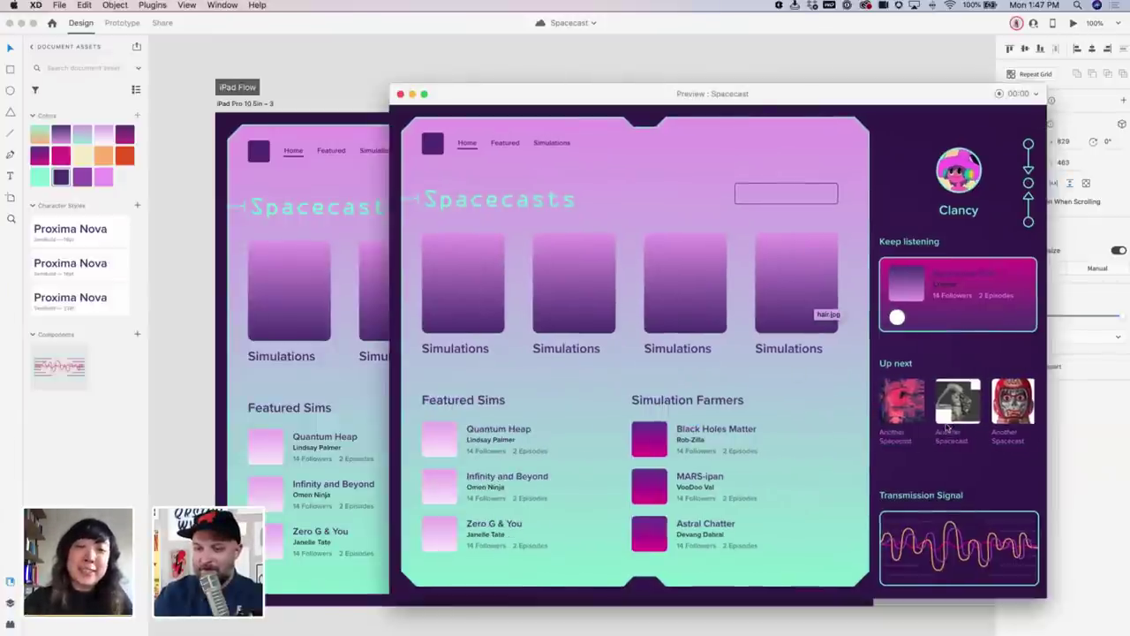
click(400, 95)
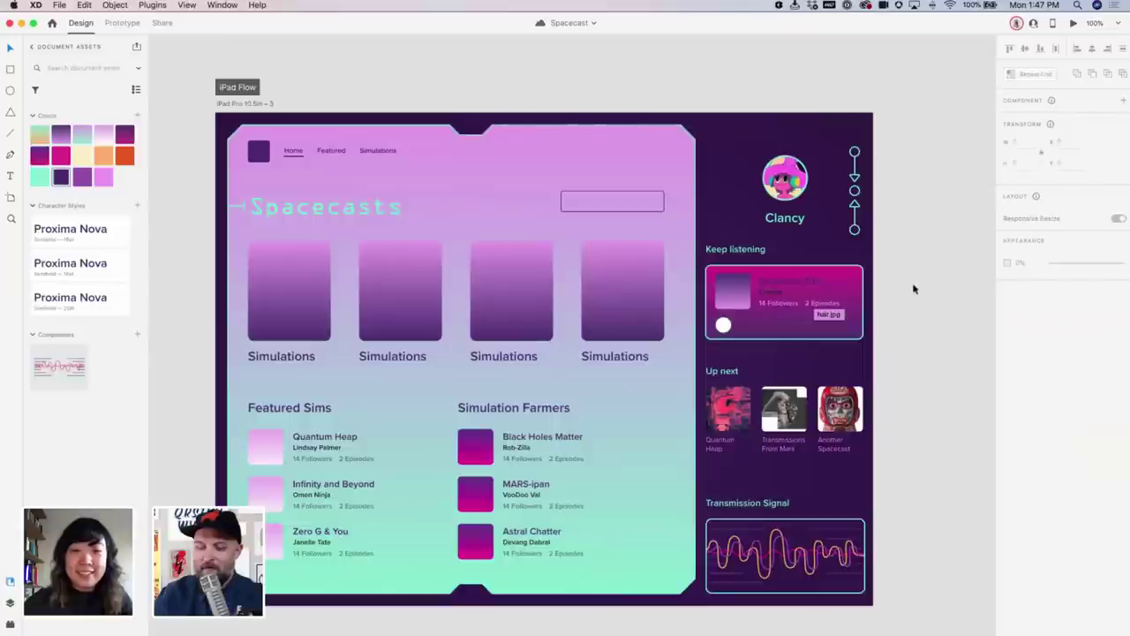
Reopen the preview further left, play the Transmission Signal waveform animation, then close it
scroll(913, 398, down, 2)
scroll(914, 398, right, 1)
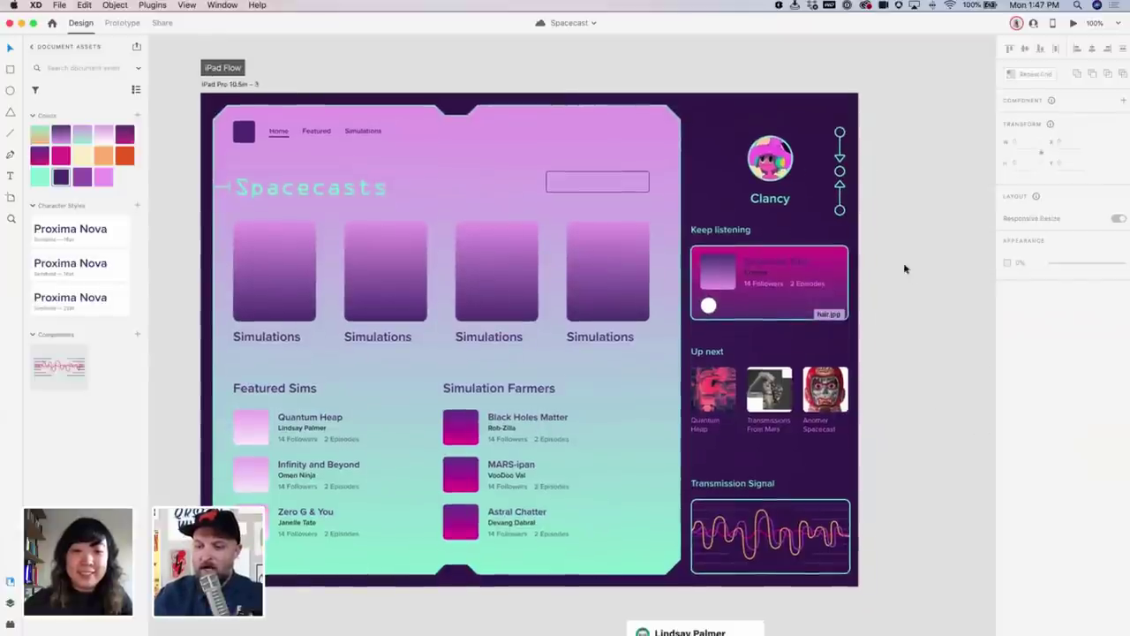
click(1073, 23)
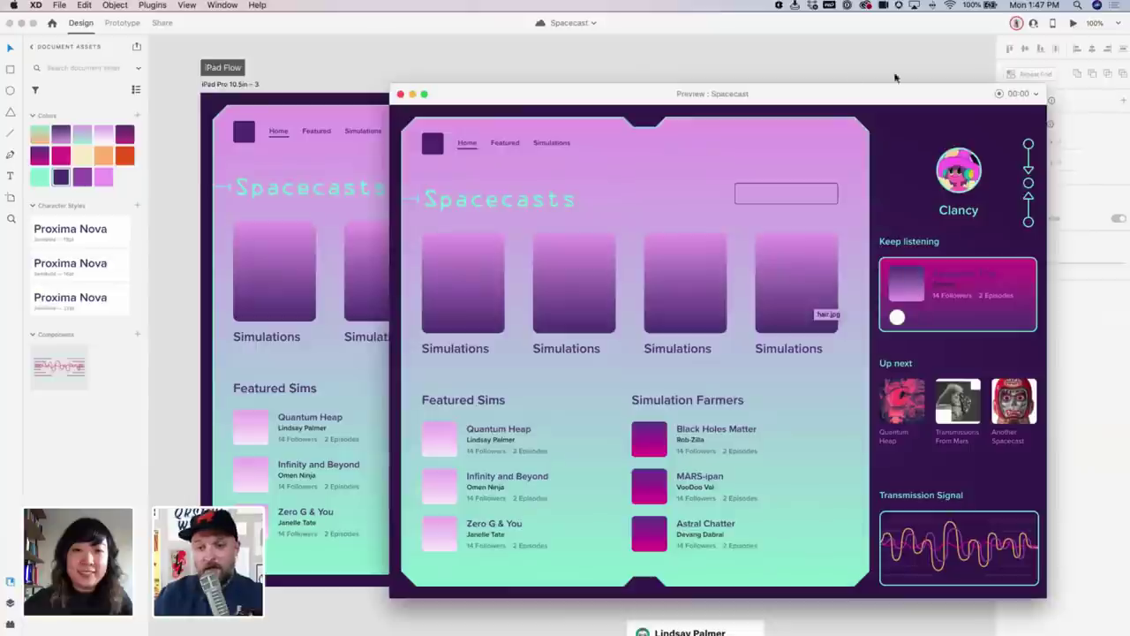
drag(849, 92, 713, 86)
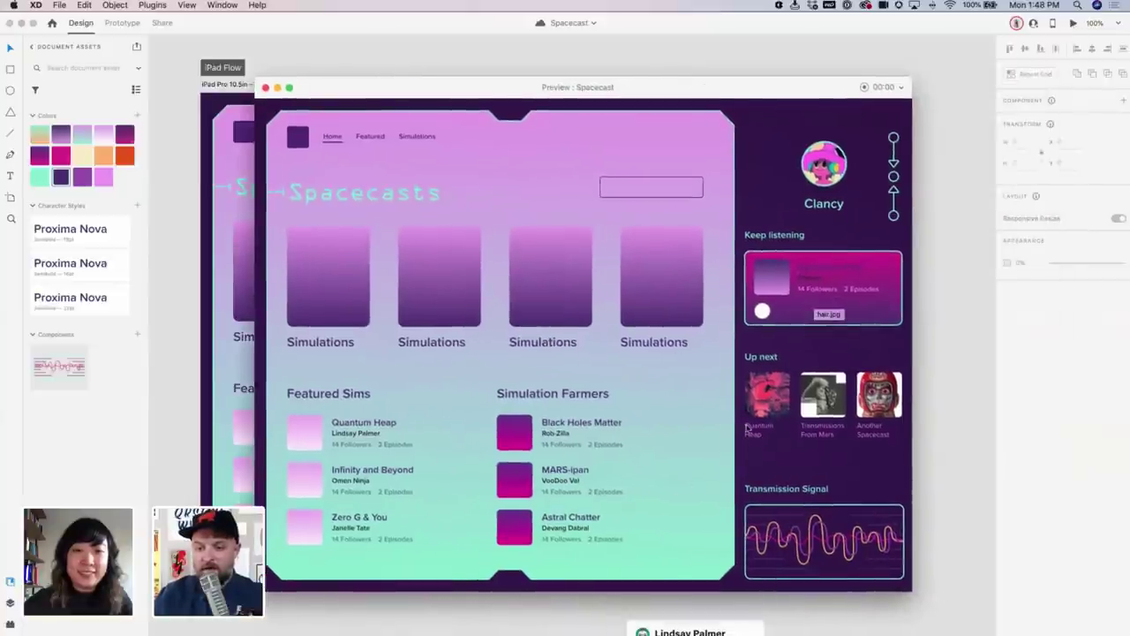
click(837, 521)
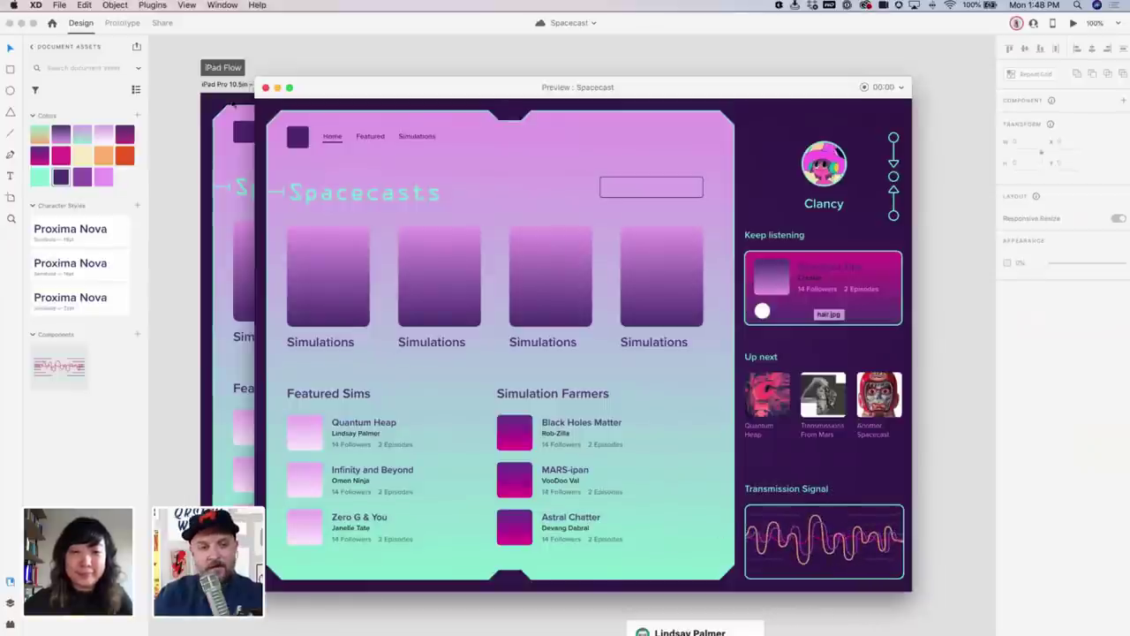
click(265, 88)
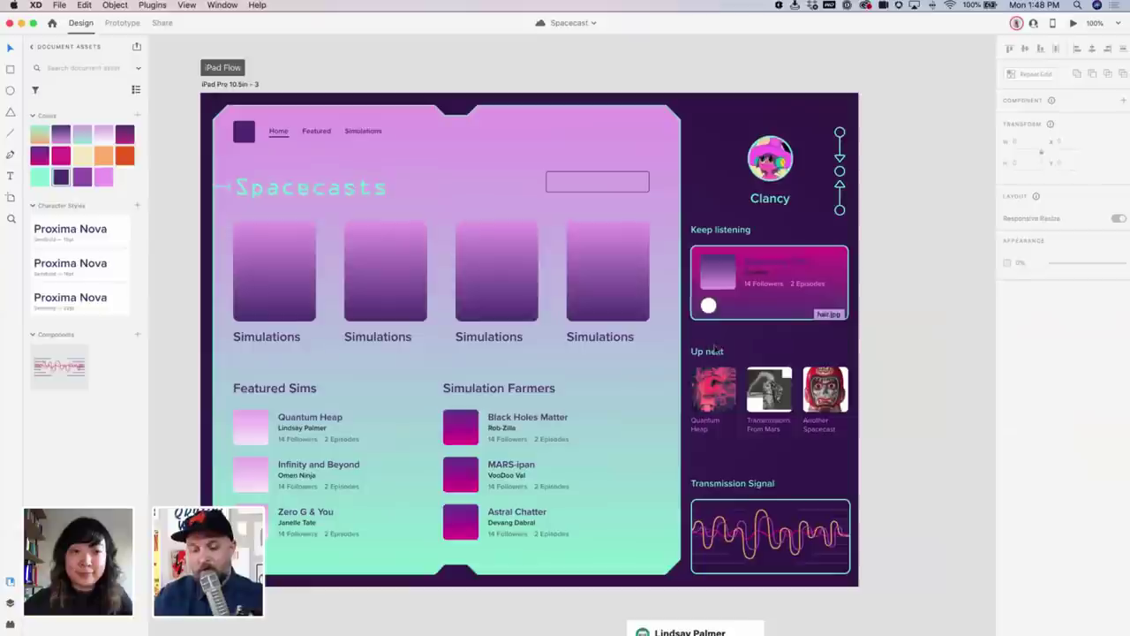
key(super+minus)
key(super+minus)
key(super+minus)
Select the three Looping Animation Flow artboards and preview their looping waveform animation
scroll(762, 363, down, 2)
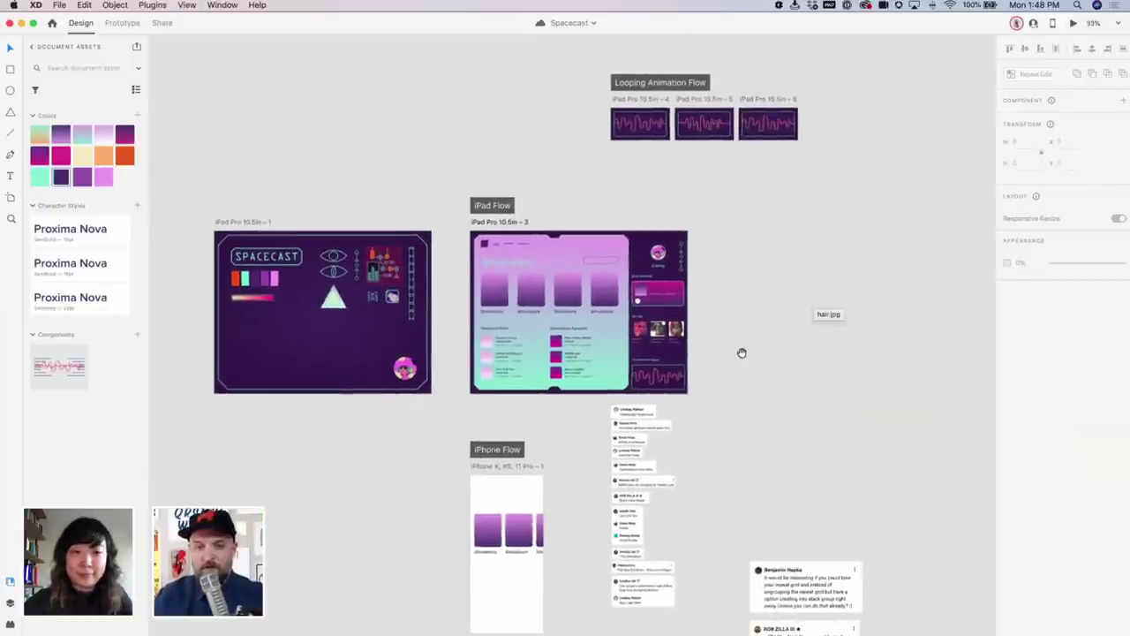
scroll(739, 366, down, 2)
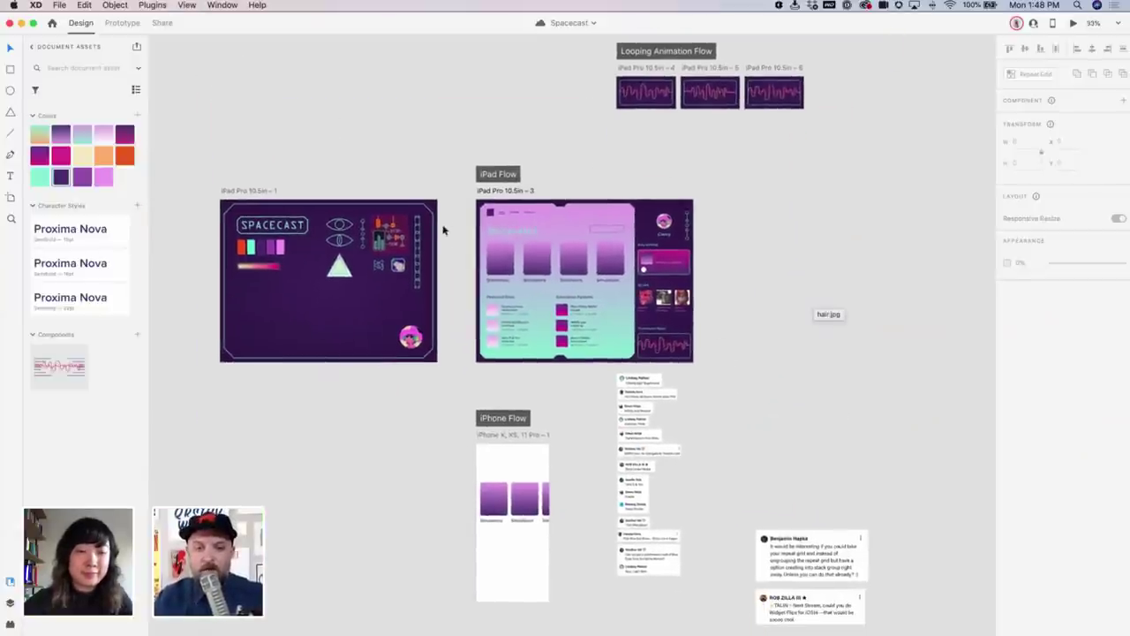
click(551, 191)
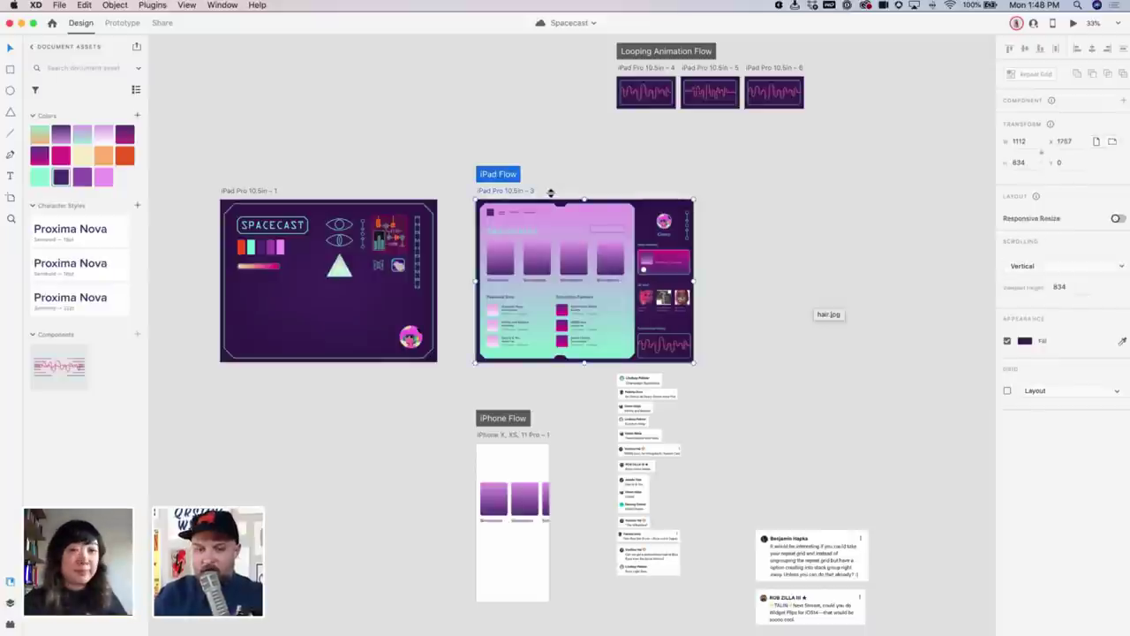
click(516, 426)
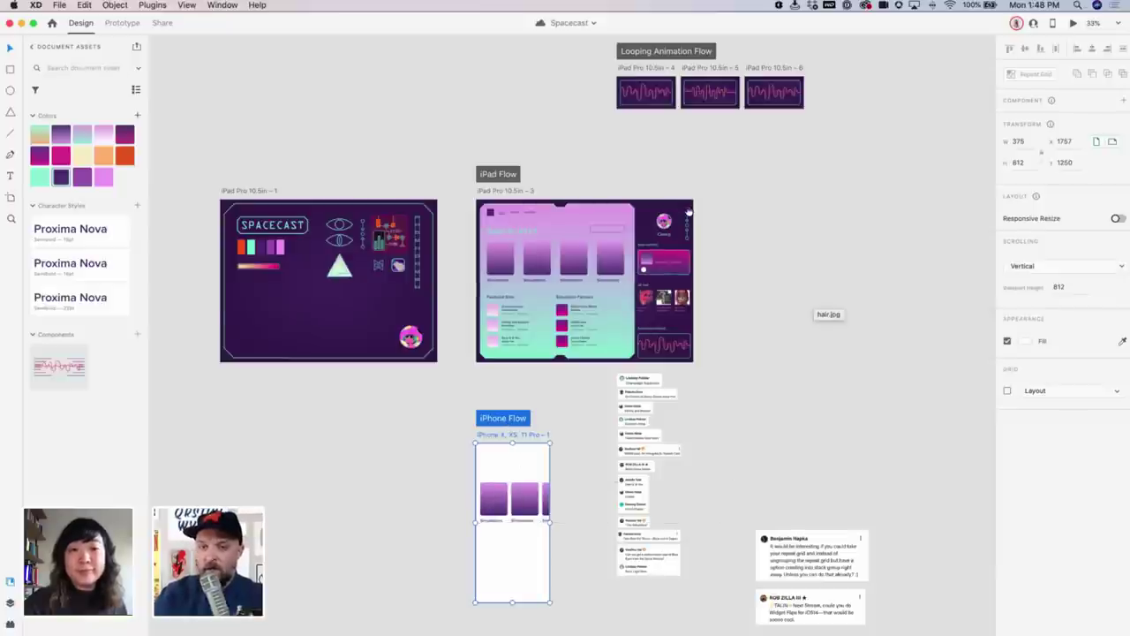
scroll(680, 247, up, 5)
click(684, 189)
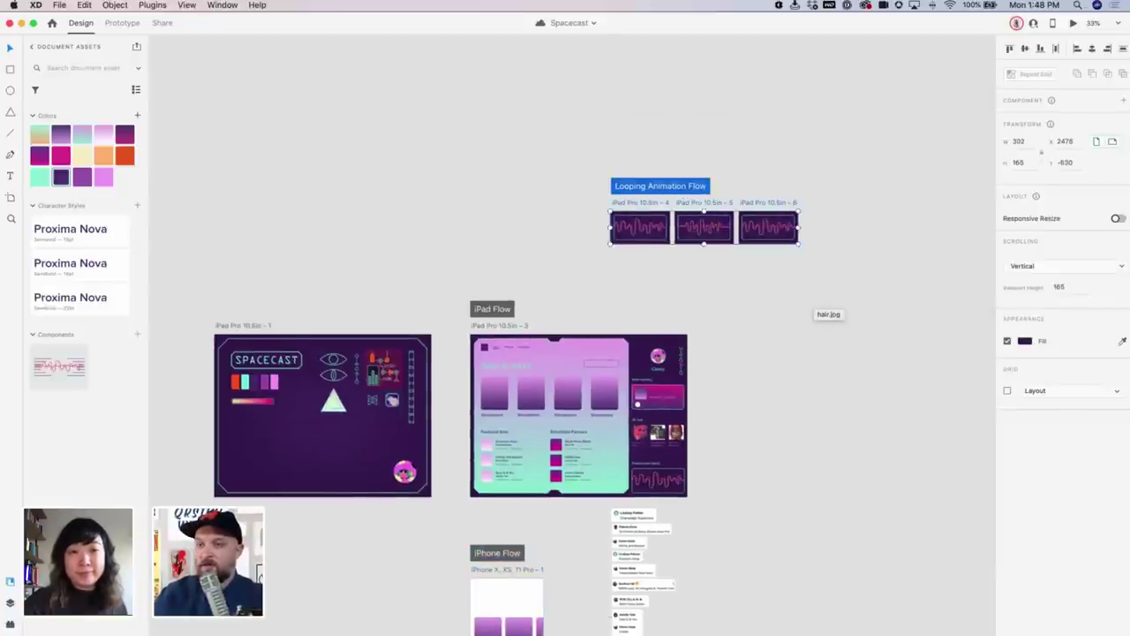
click(1073, 24)
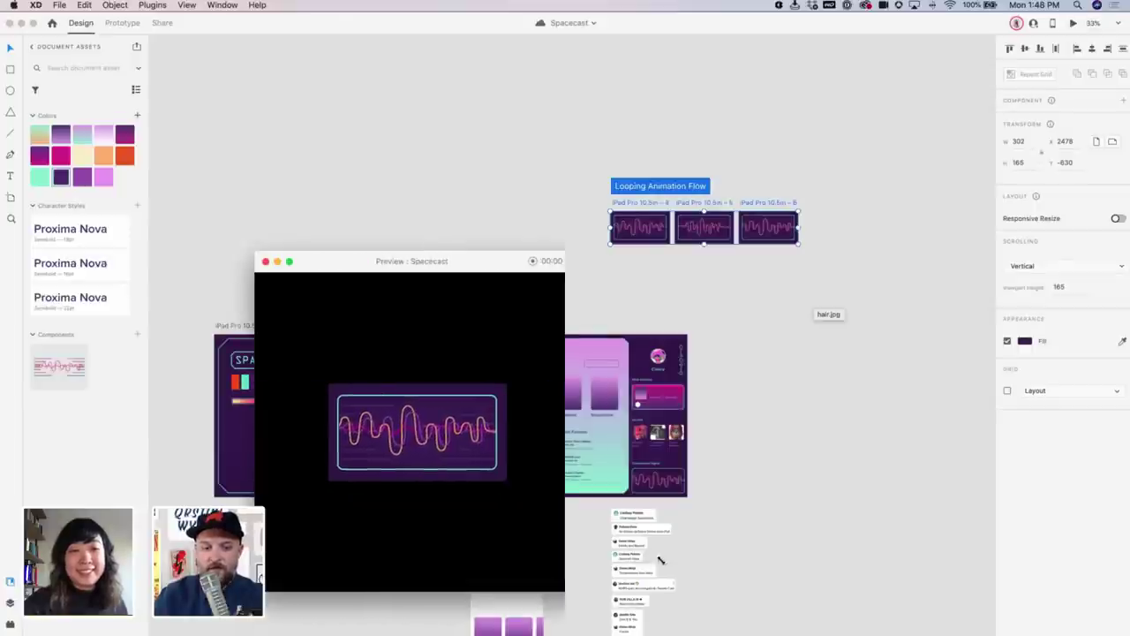
Widen and close the waveform preview, then zoom to 75% centred on iPad Flow
drag(430, 600, 659, 560)
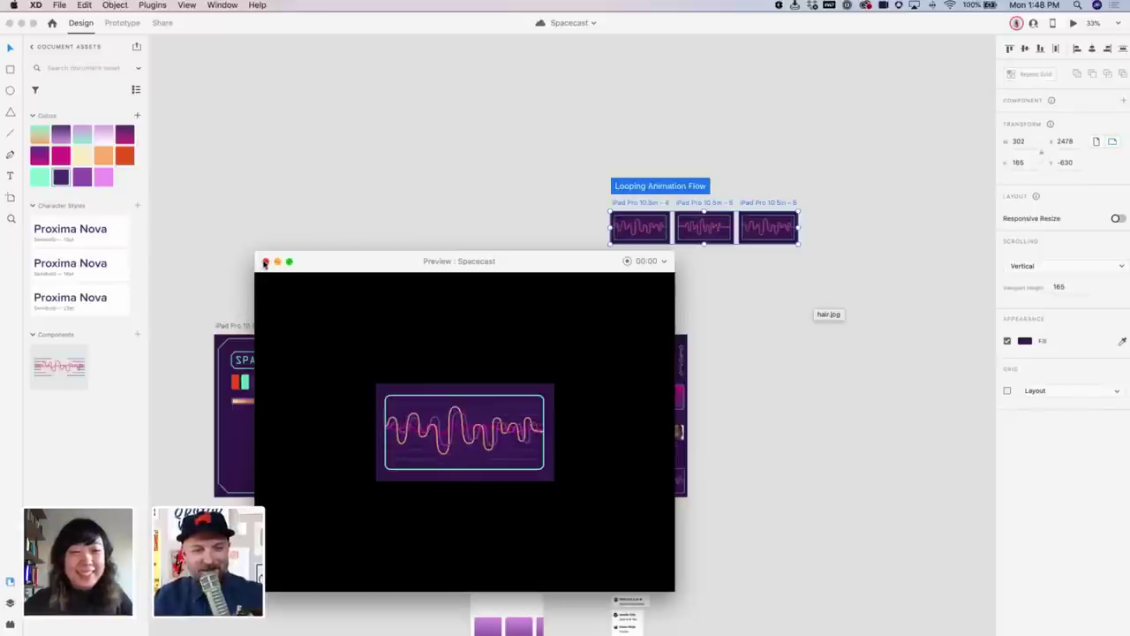
click(668, 327)
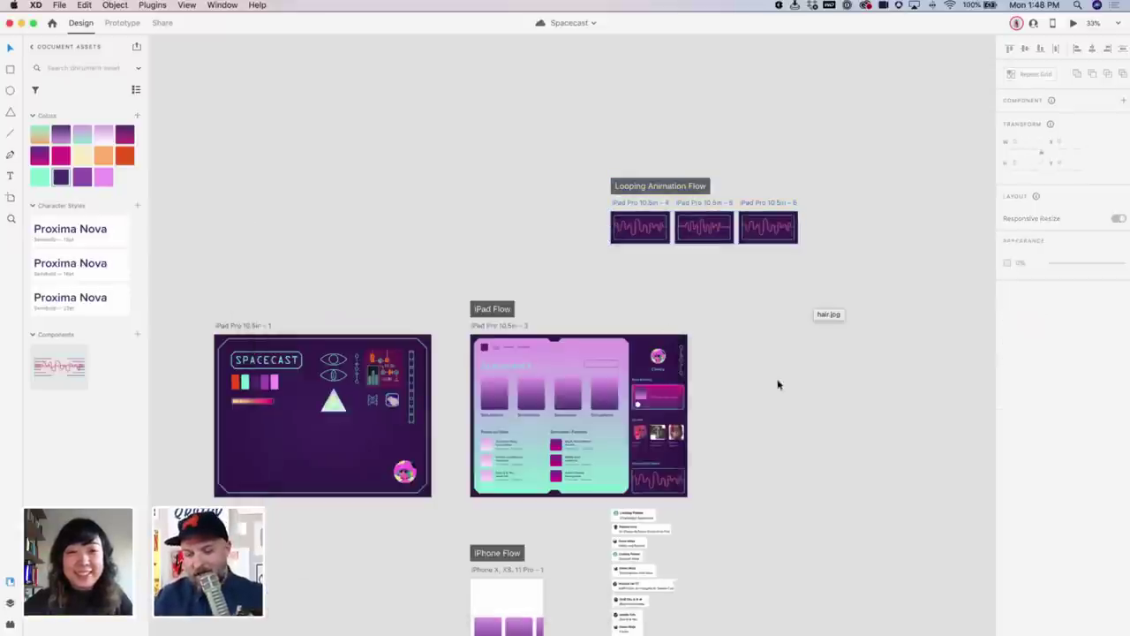
key(super+equal)
drag(852, 449, 825, 279)
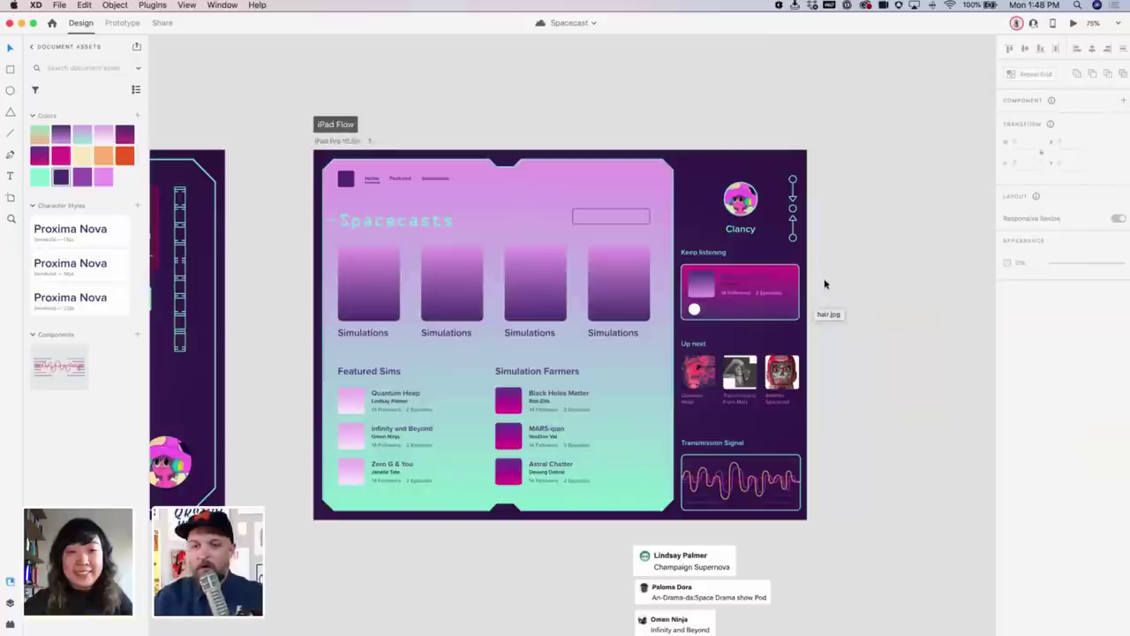
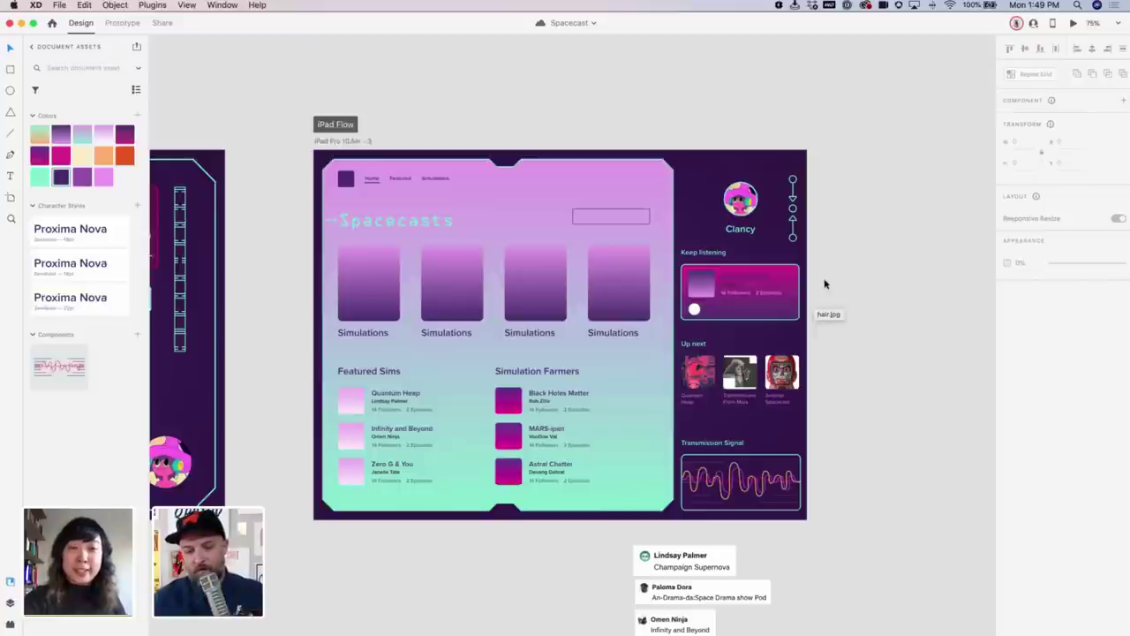
Zoom the iPad design to actual size and open the Libraries manager from the Assets panel
key(super+equal)
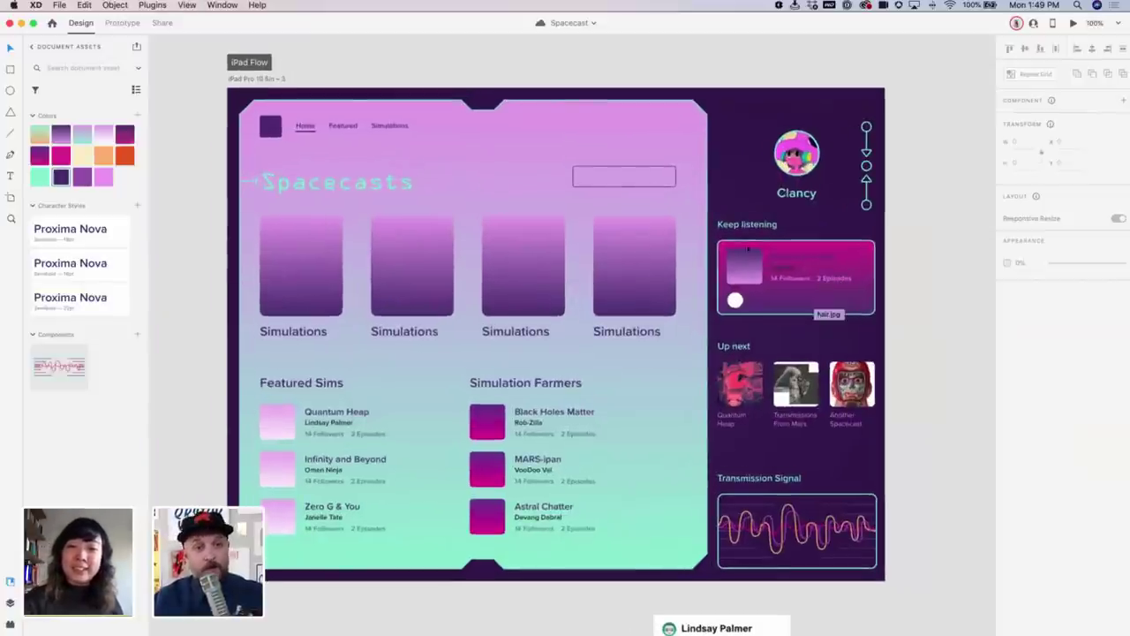
click(137, 47)
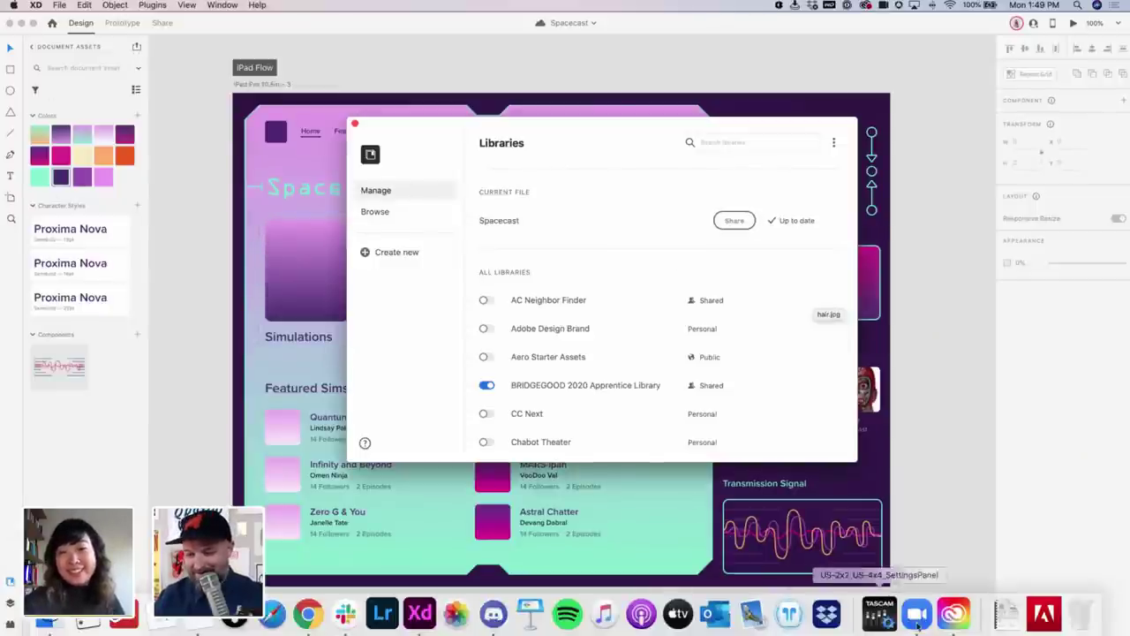
Close the Creative Cloud Share link dialog, then close the Libraries manager in XD
click(959, 613)
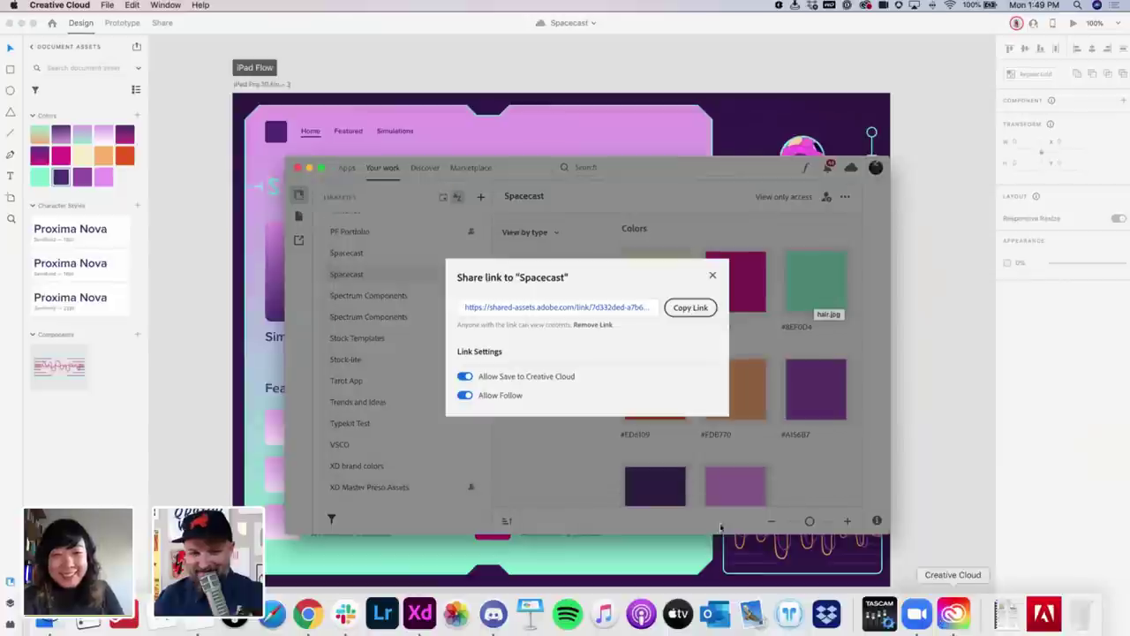
click(713, 277)
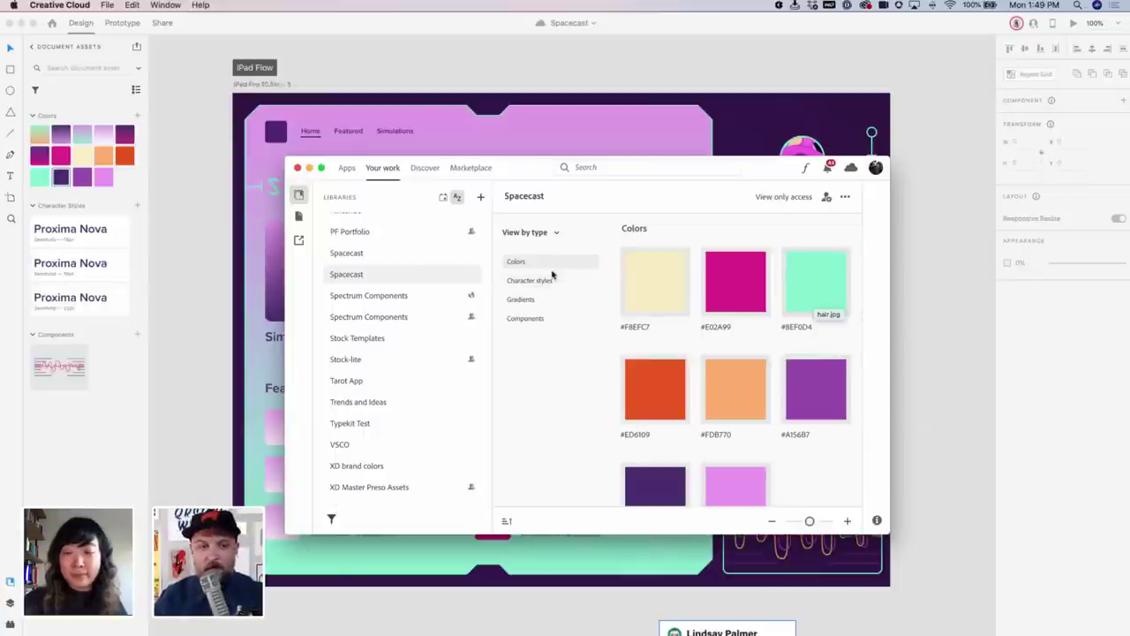
click(191, 207)
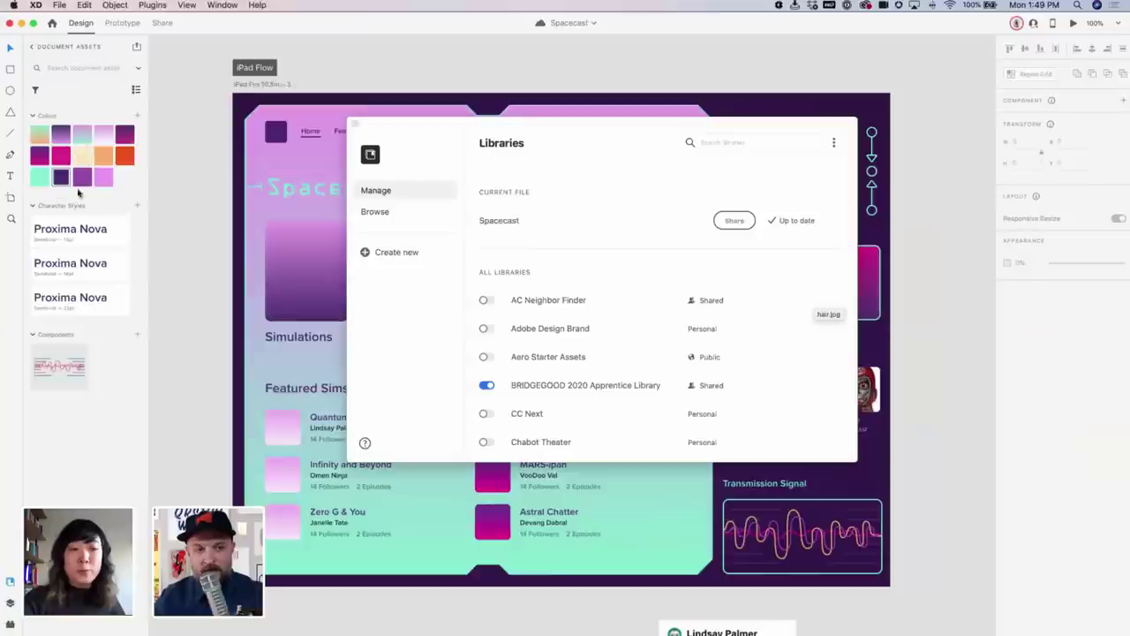
click(40, 135)
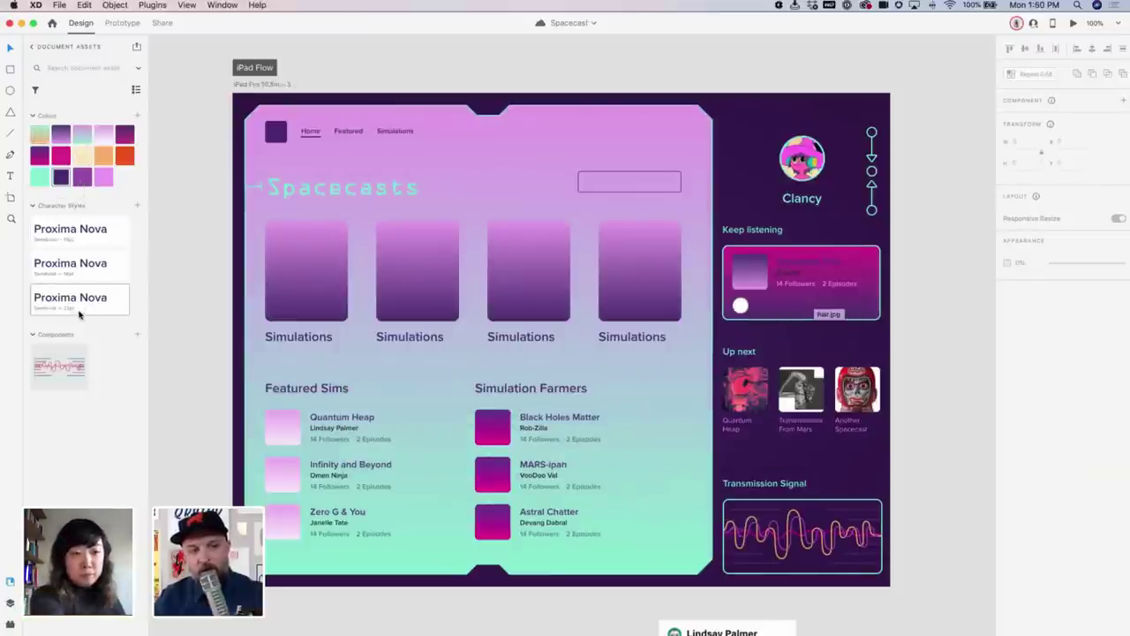
mouse_move(478, 632)
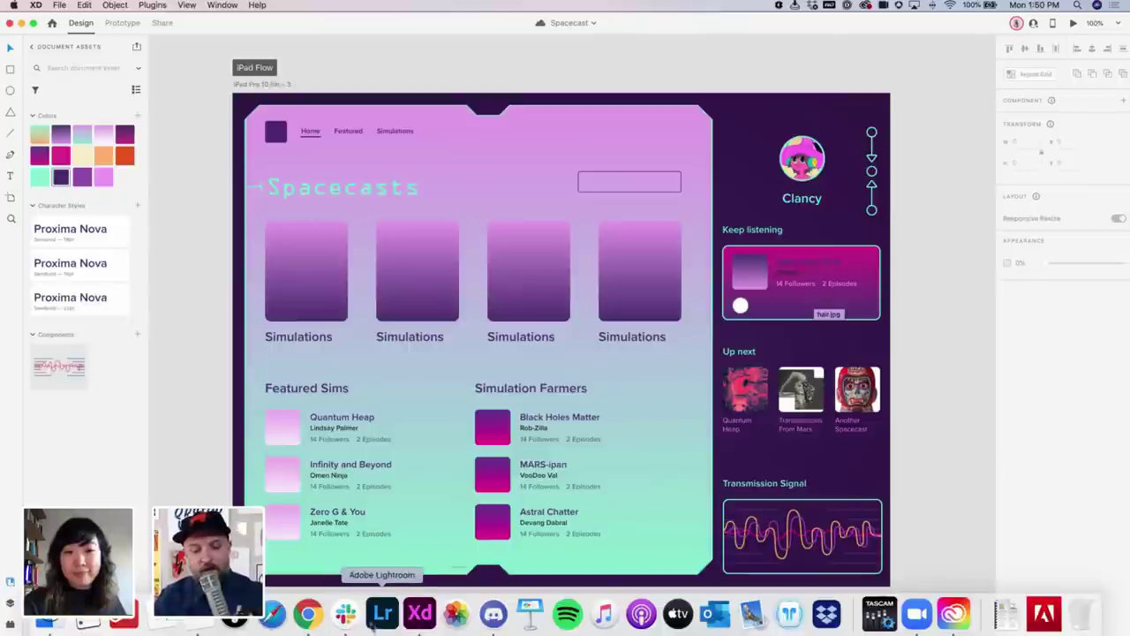
Create a public link for the Spacecast library in Creative Cloud via Get link… and copy it
click(954, 616)
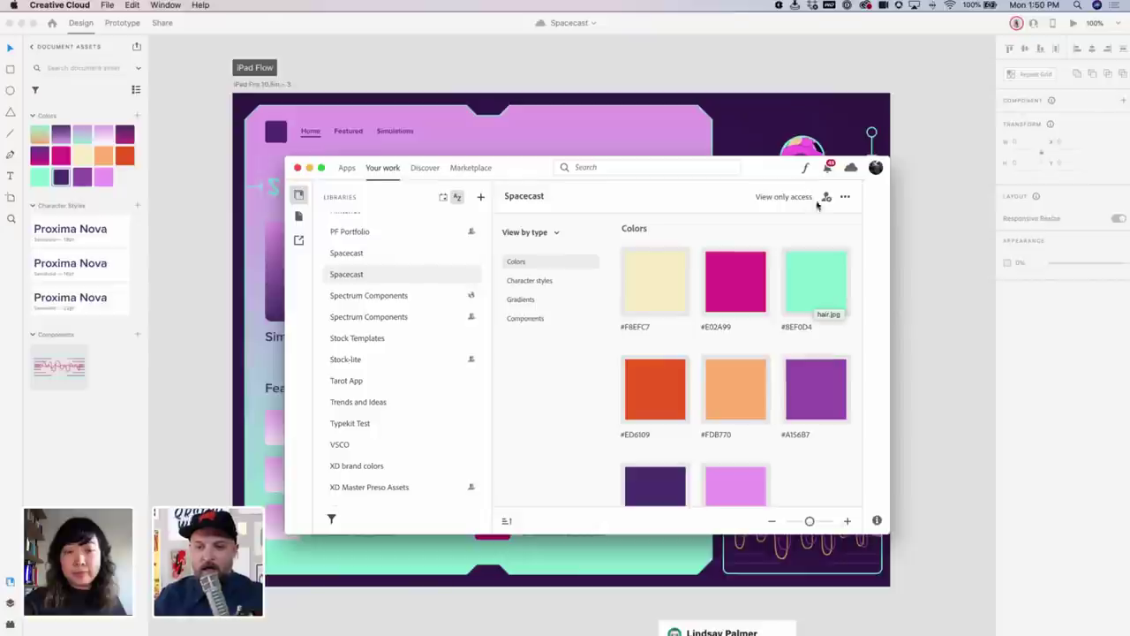
click(845, 197)
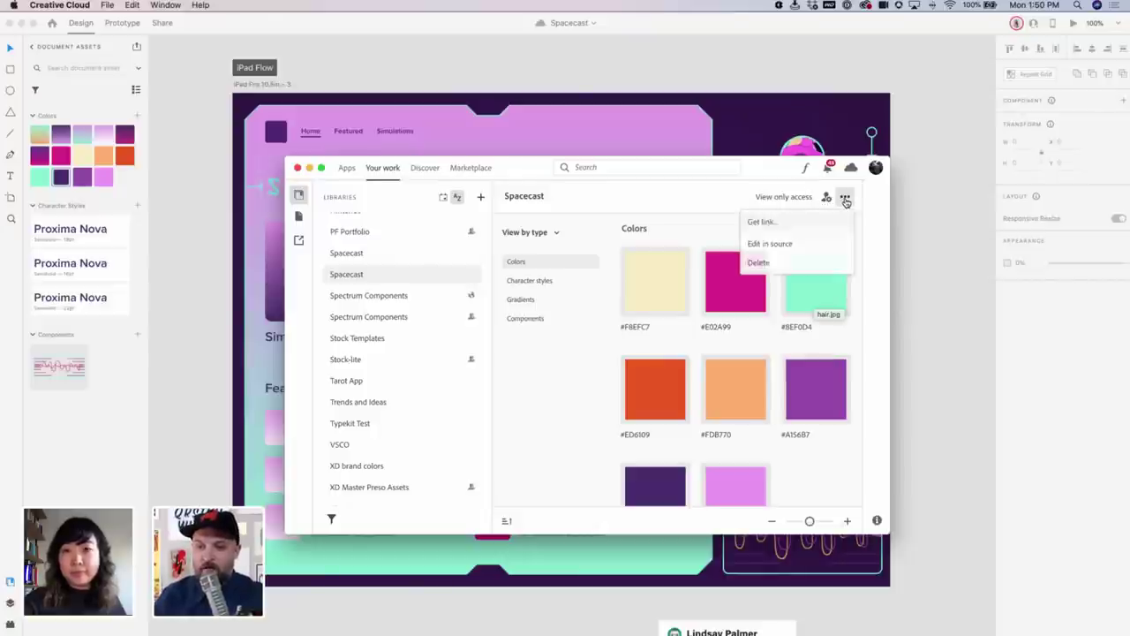
click(795, 227)
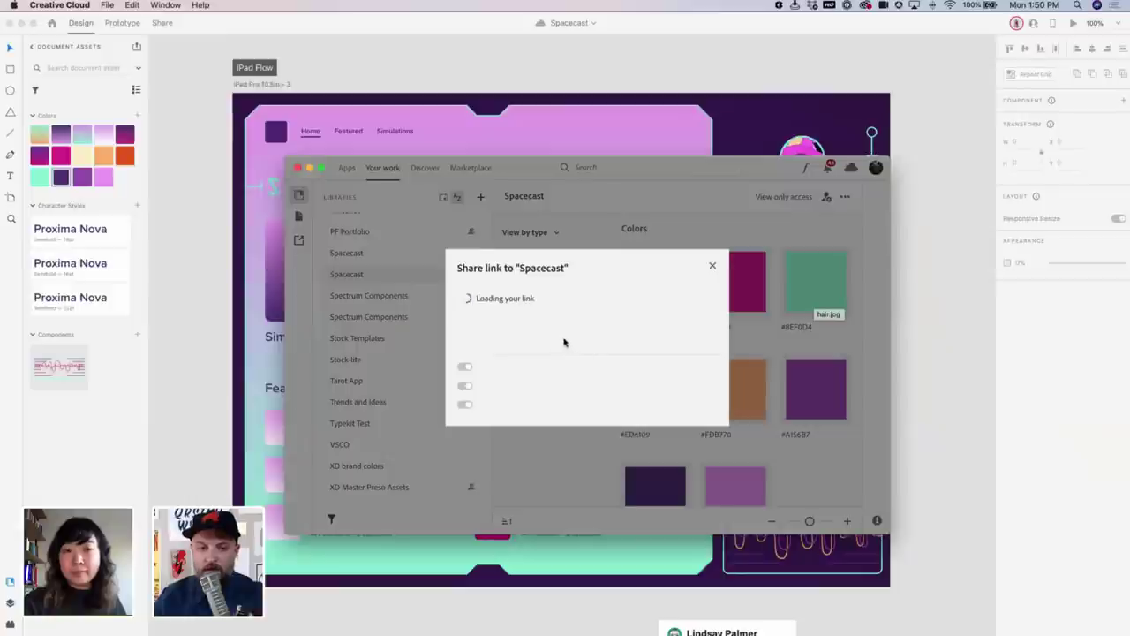
click(556, 308)
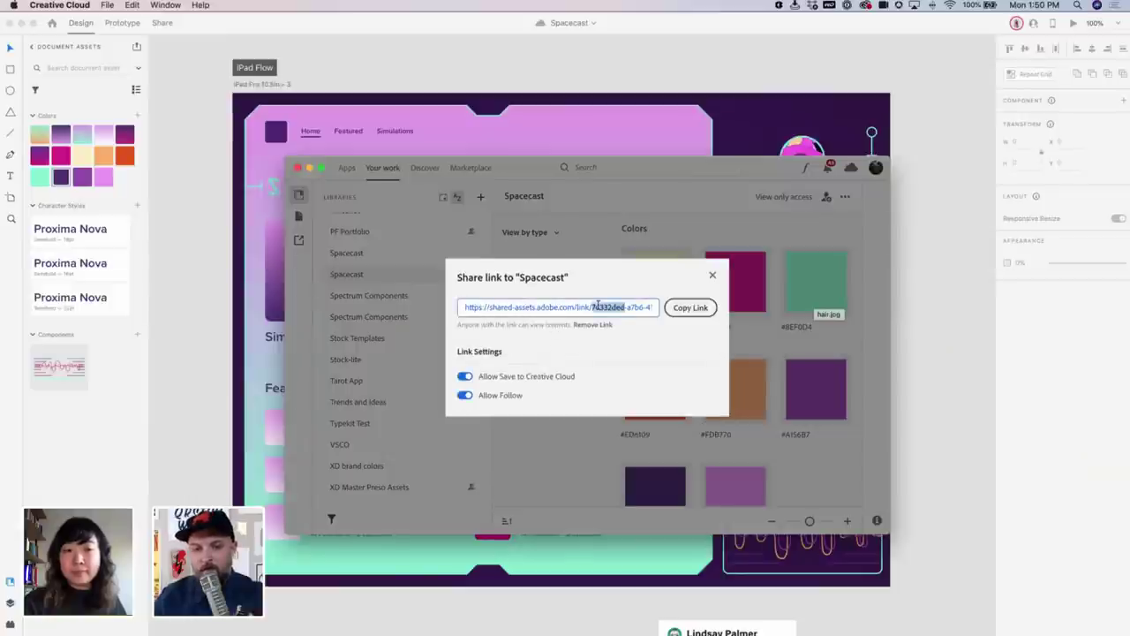
click(691, 307)
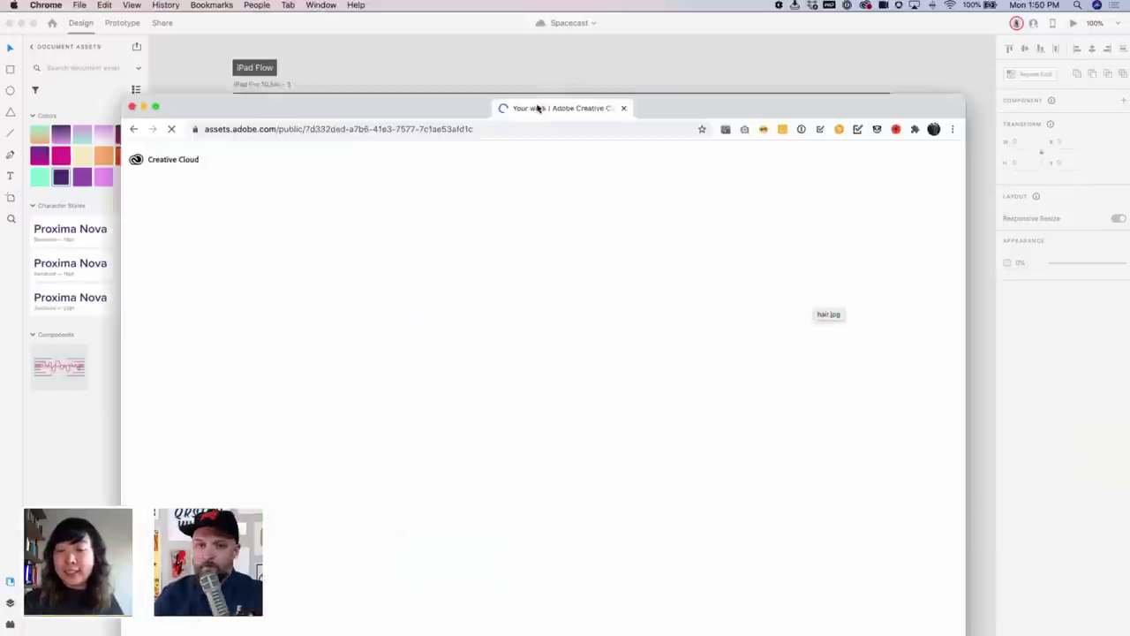
Merge the Spacecast library page into the main Chrome window, browse its assets, and close the search tab
drag(538, 108, 560, 33)
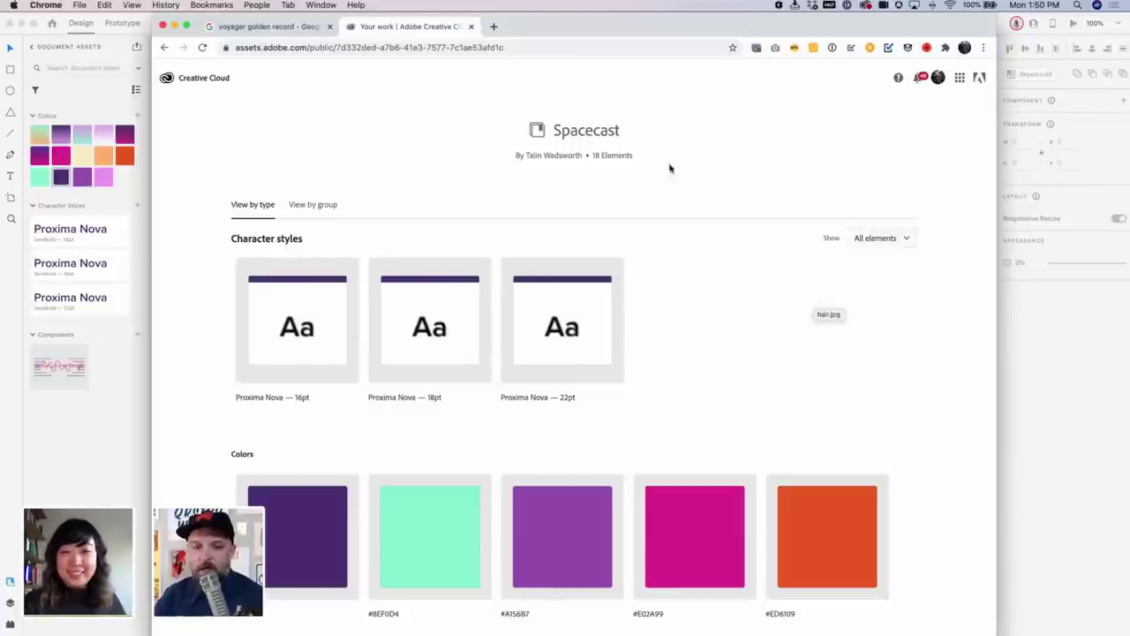
scroll(694, 343, down, 10)
scroll(693, 345, down, 5)
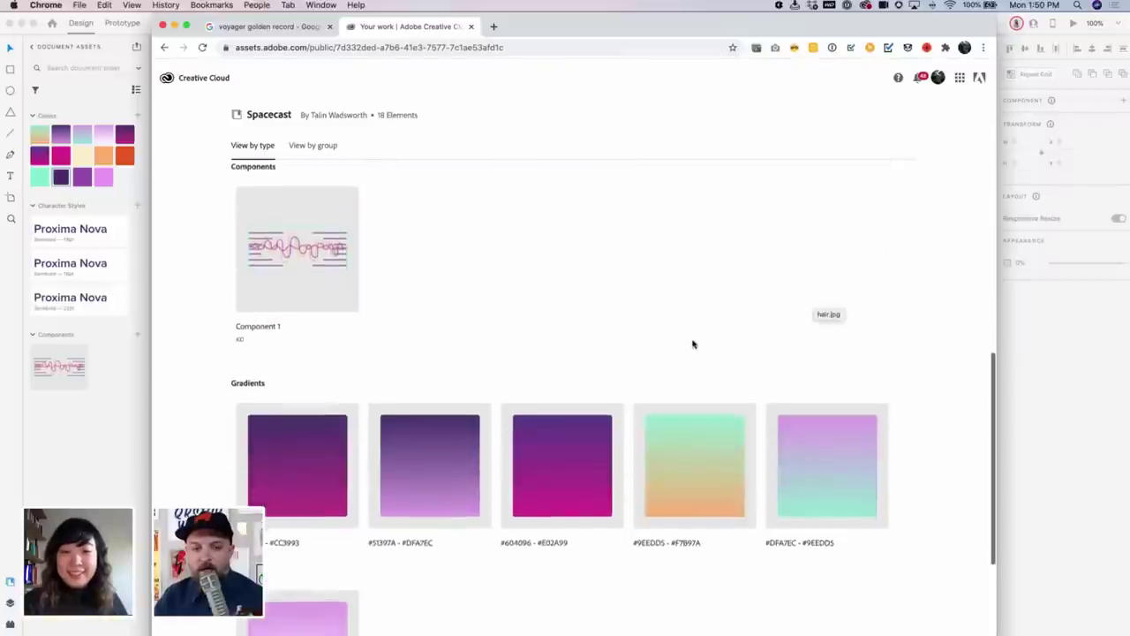
scroll(692, 340, up, 15)
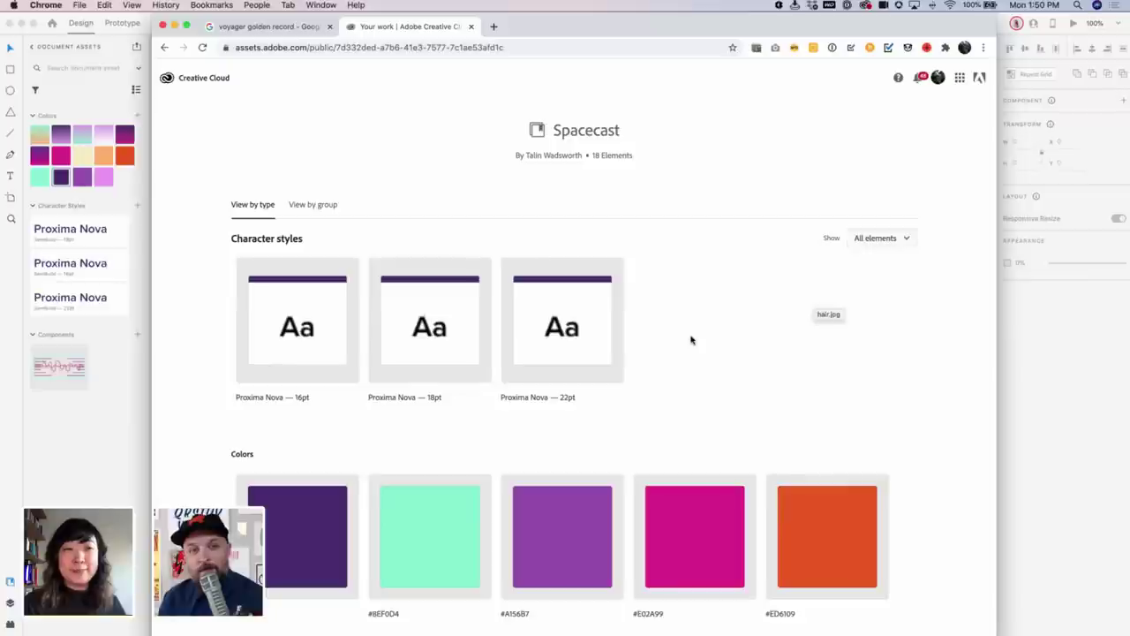
scroll(690, 340, down, 10)
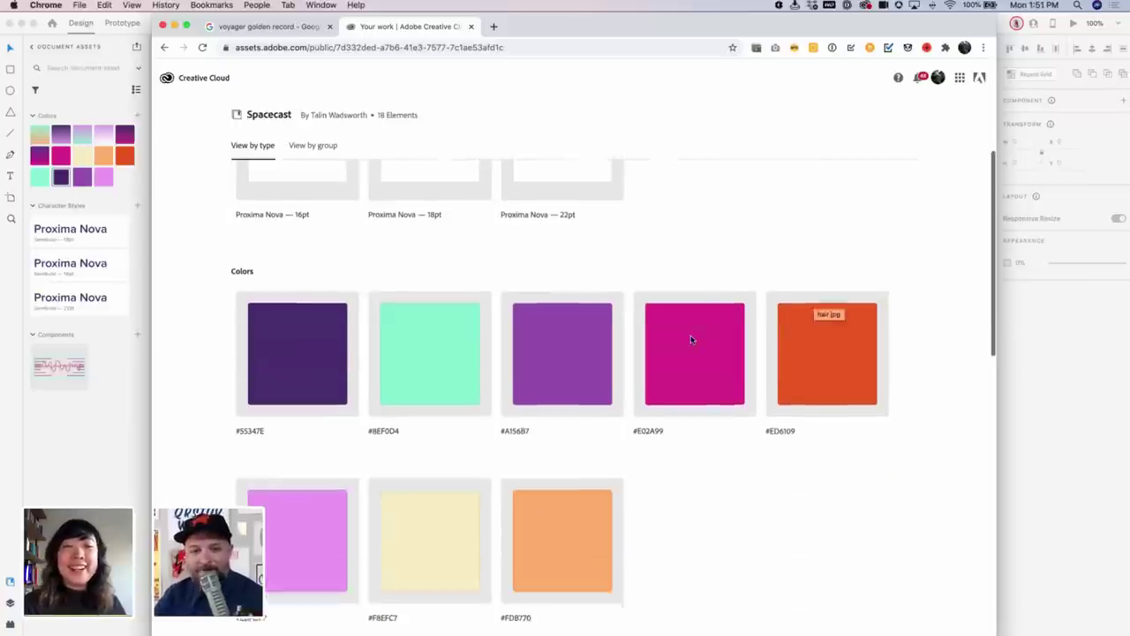
scroll(691, 338, down, 4)
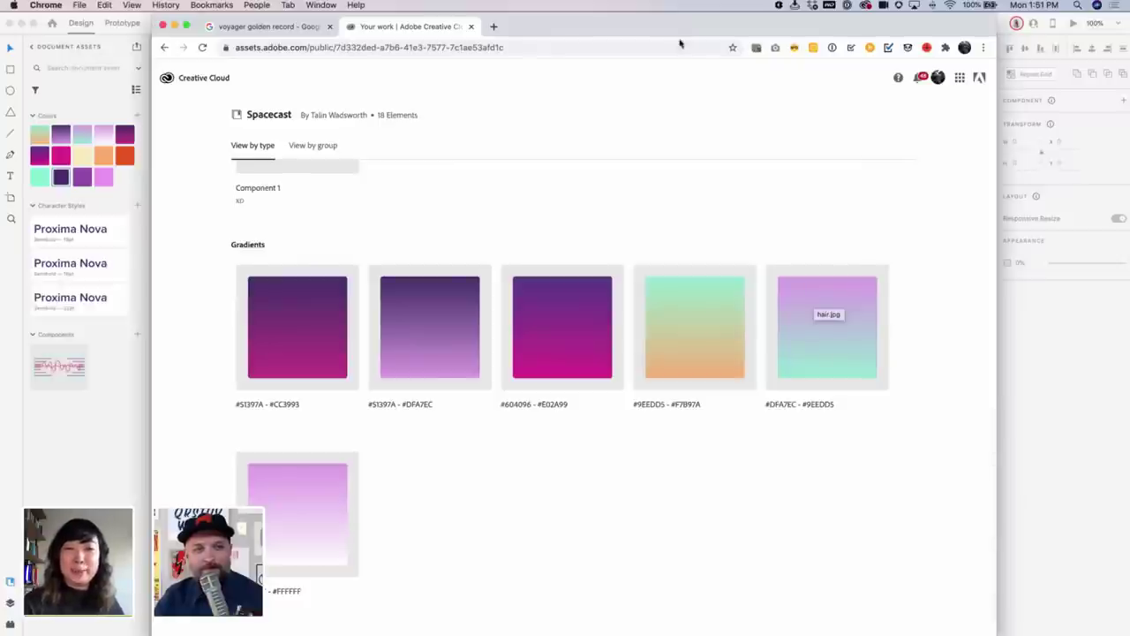
drag(712, 32, 775, 108)
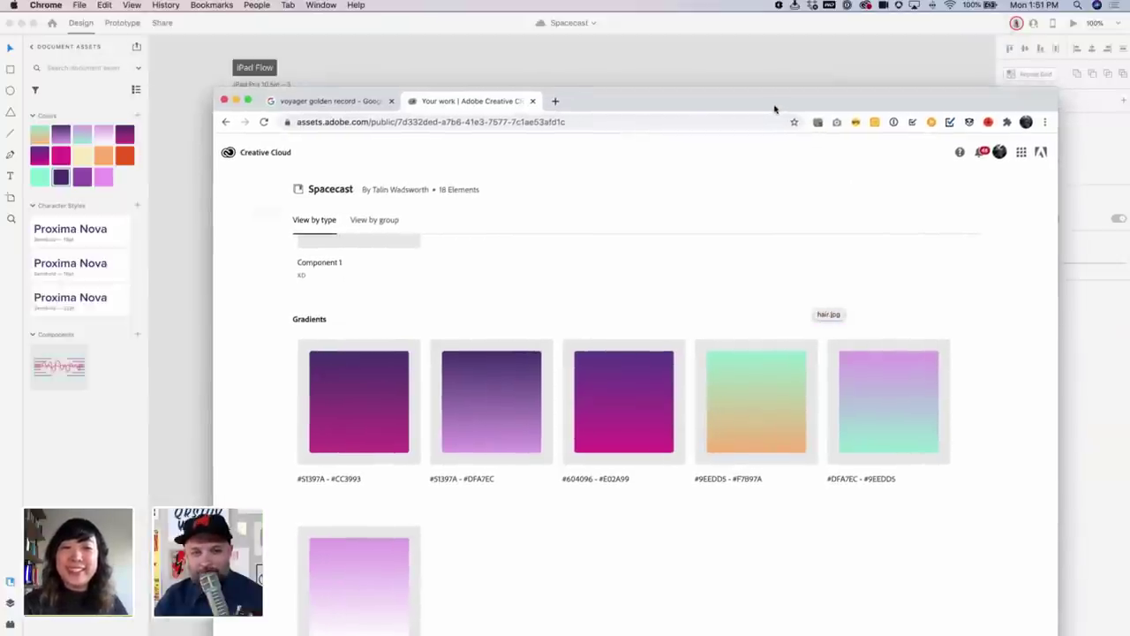
click(389, 101)
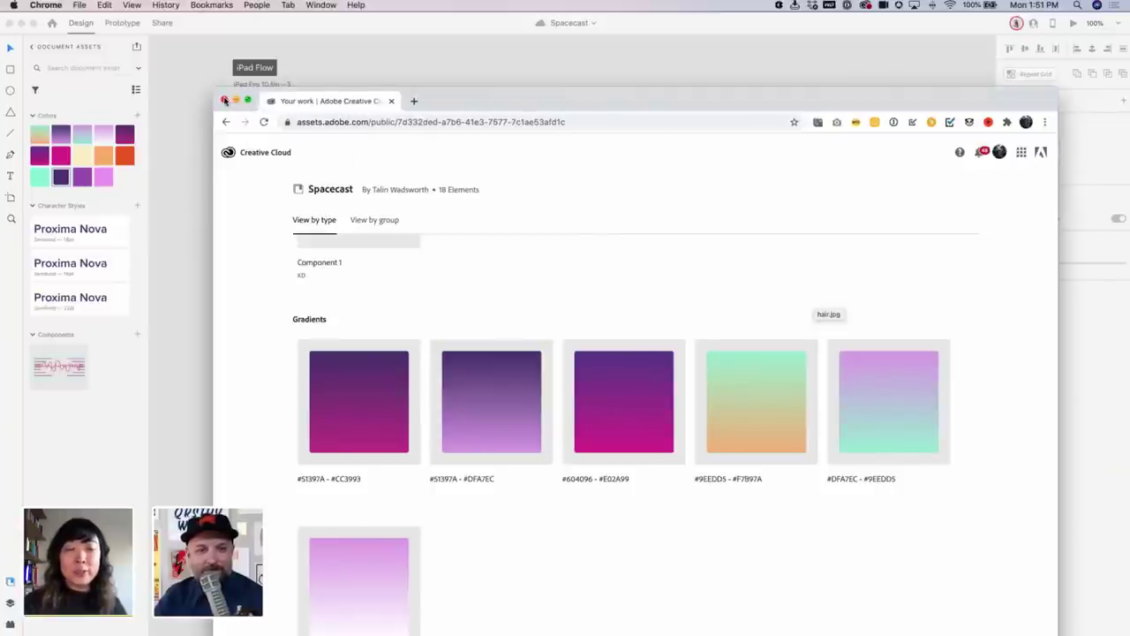
Close the Chrome library window and bring the Spacecast design in XD forward
click(223, 99)
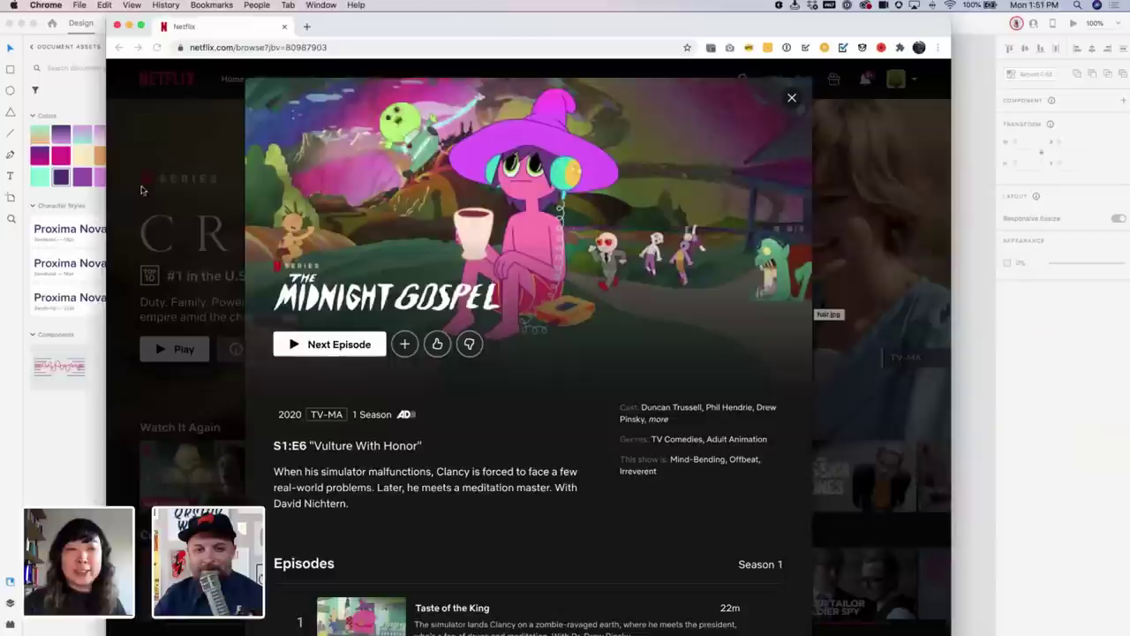
click(977, 185)
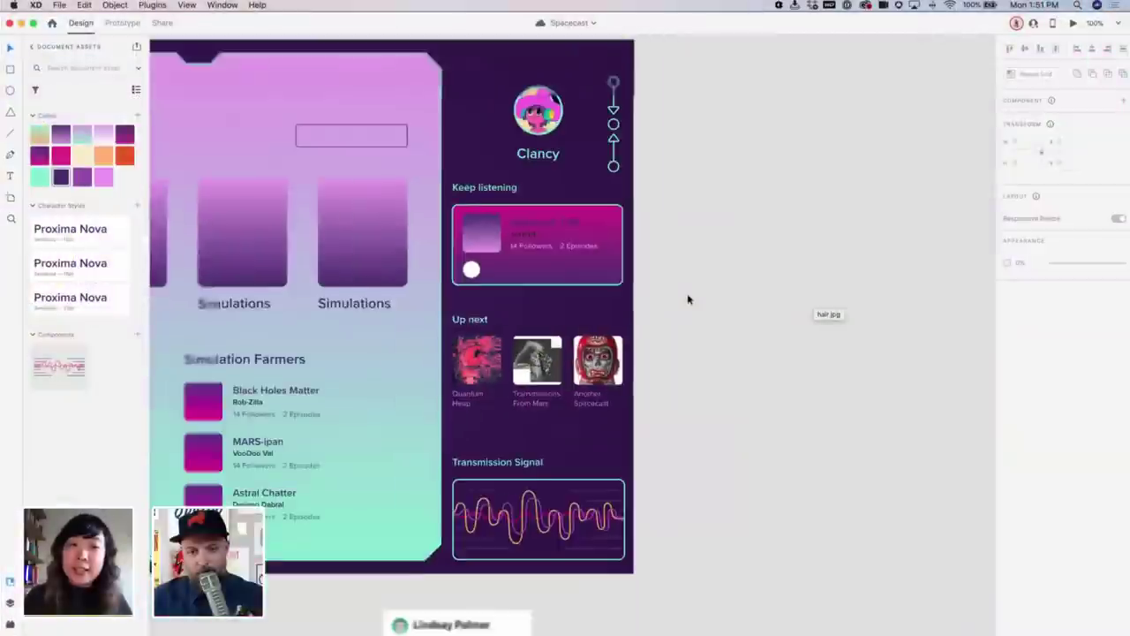
Drag the chat-message group up beside the iPad Flow artboard's right edge
scroll(607, 204, down, 5)
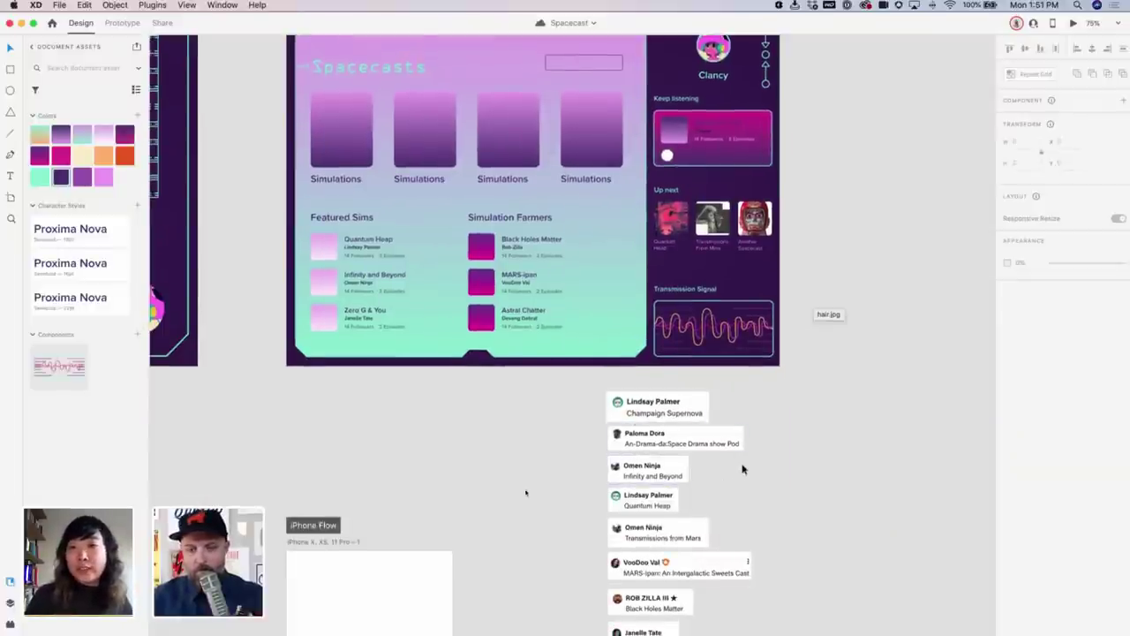
scroll(742, 464, down, 3)
click(616, 453)
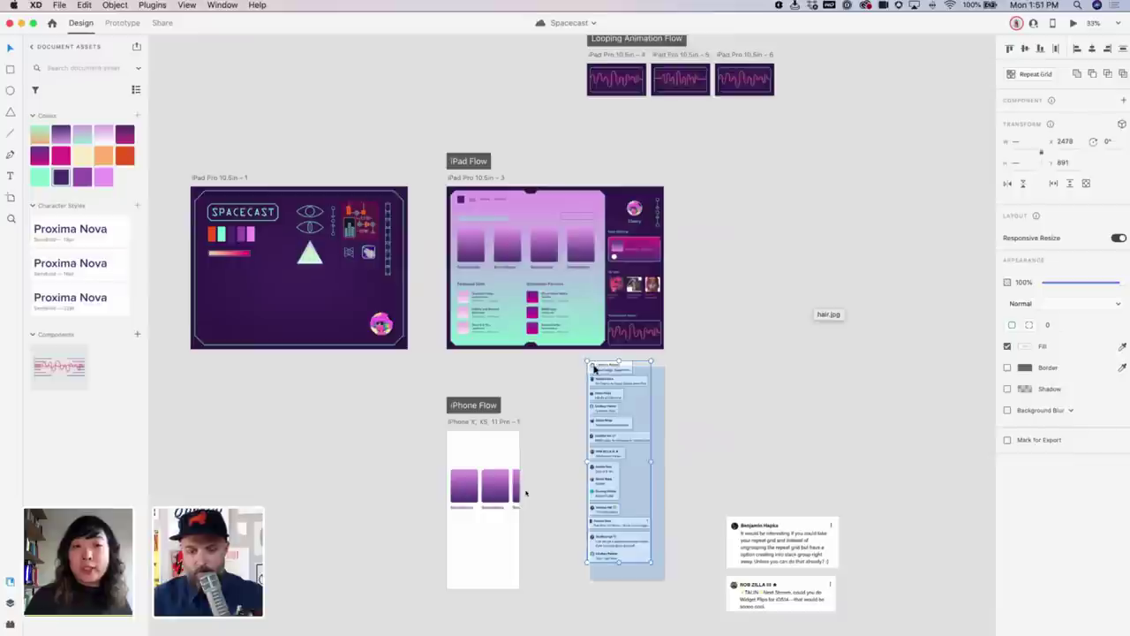
drag(618, 383, 711, 210)
click(818, 205)
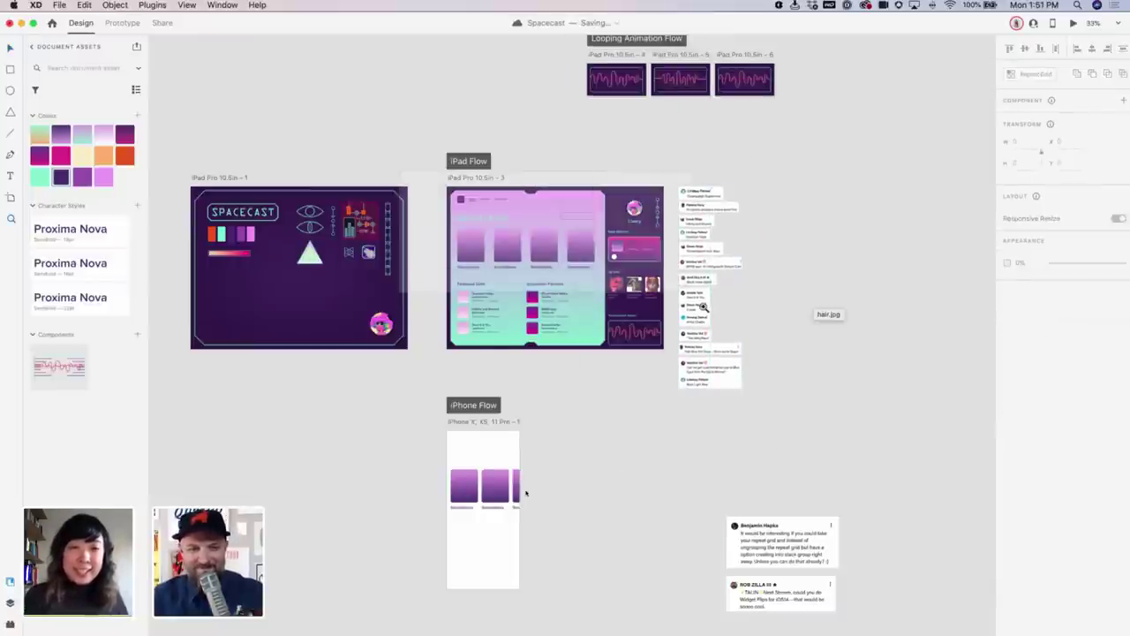
scroll(569, 230, up, 5)
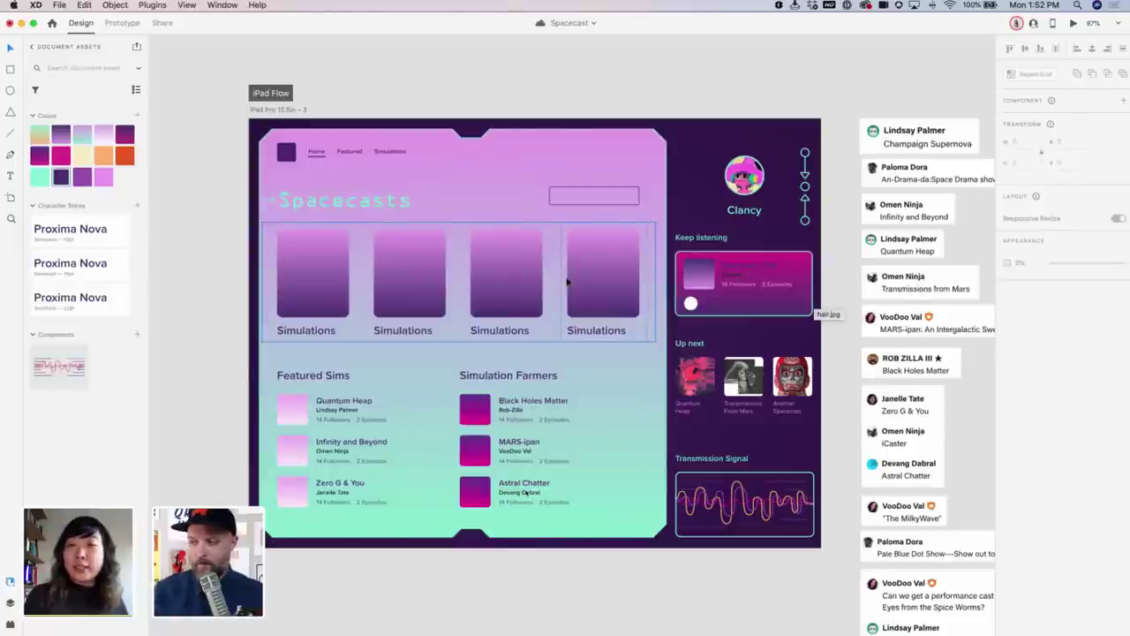
Save the Spacecast cloud document and zoom the iPad screen to actual size
key(super+s)
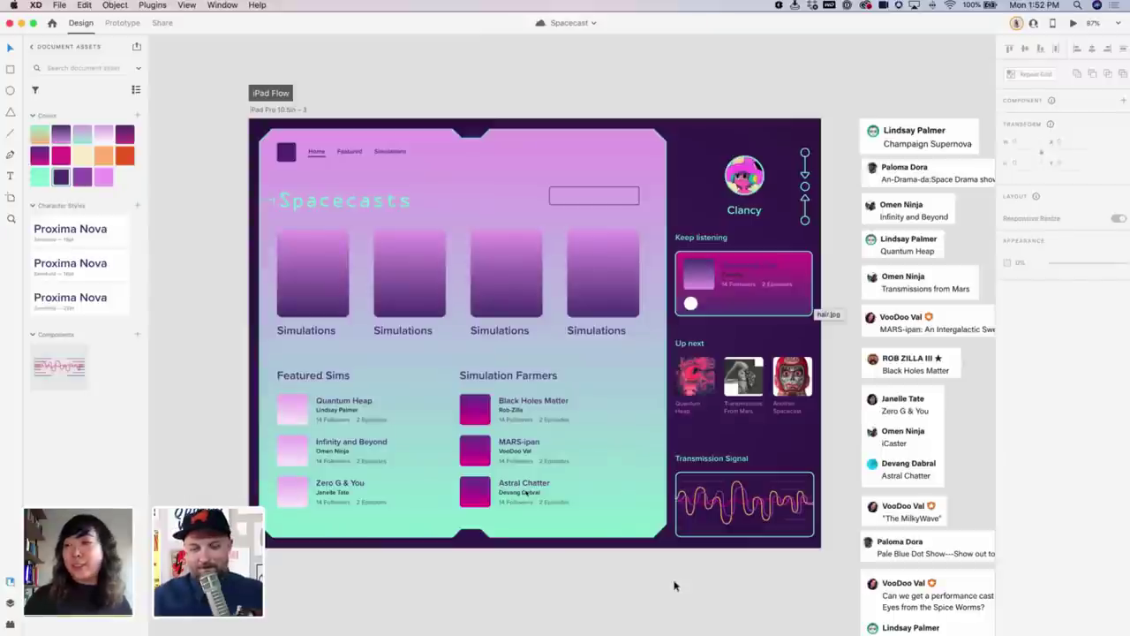
key(super+1)
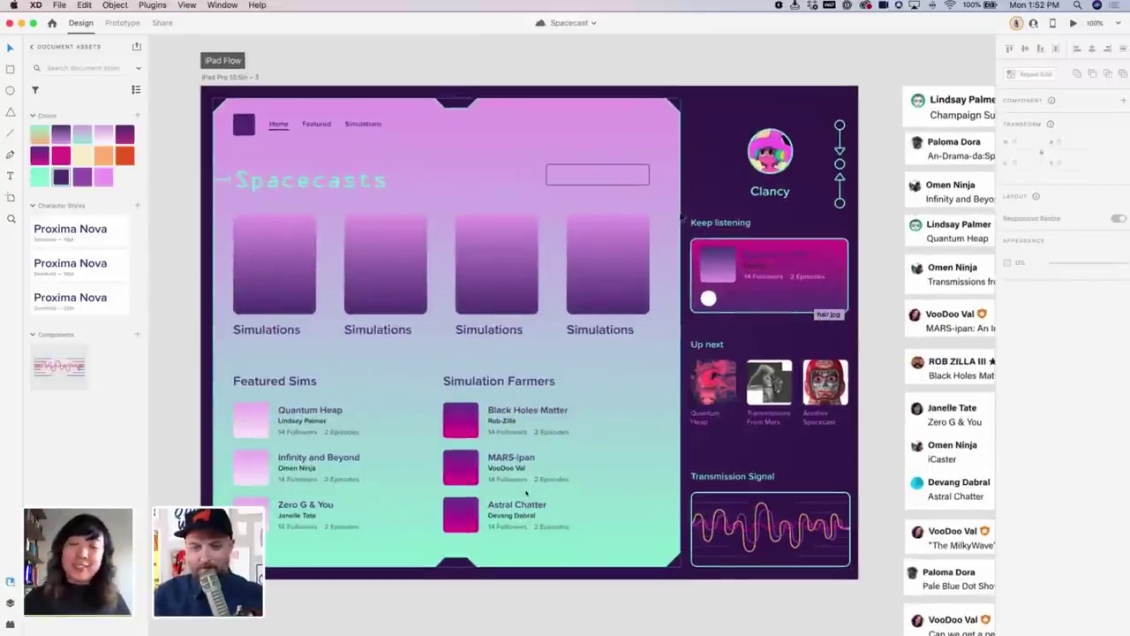
Copy the circuit graphic, paste it onto the iPad screen, and move it below the artboard
key(super+z)
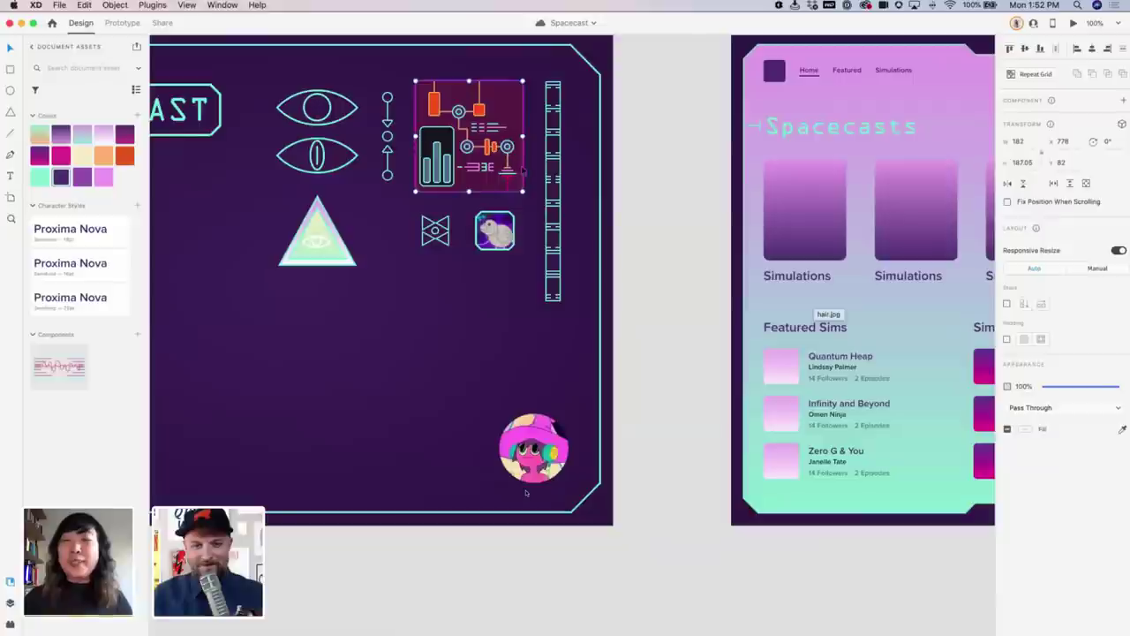
key(super+z)
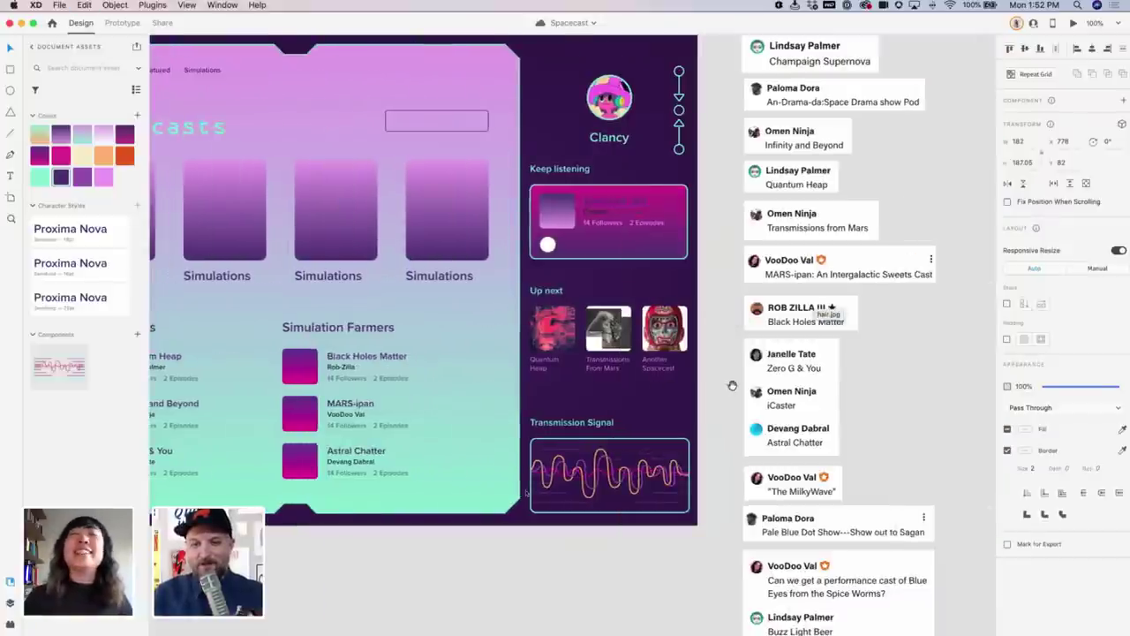
key(super+z)
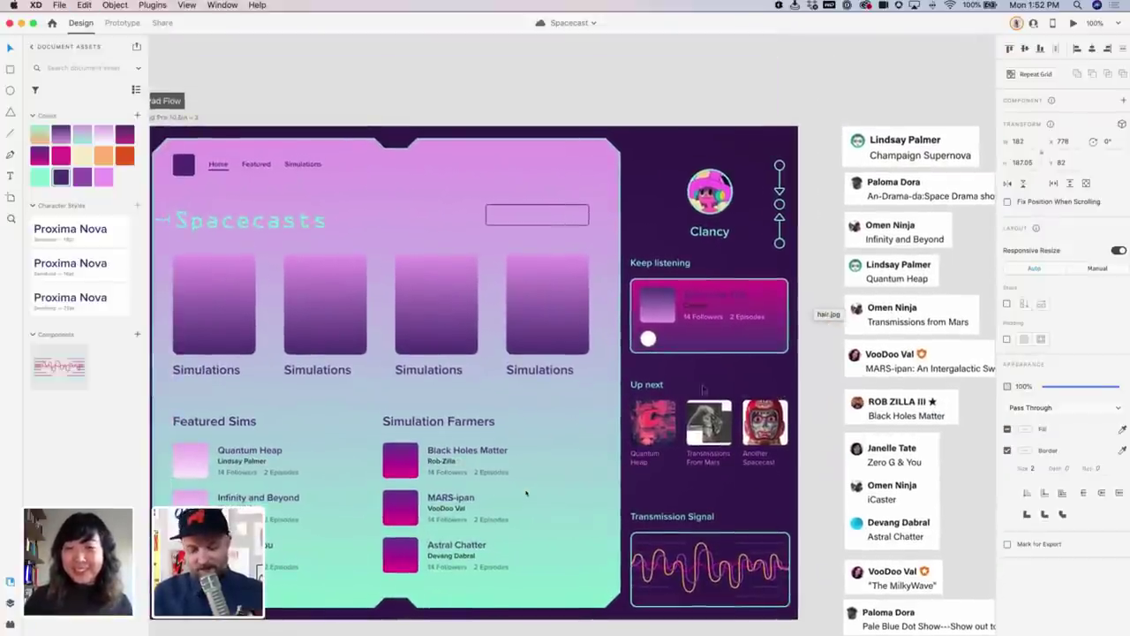
key(super+z)
key(super+z)
key(super+z)
key(super+z)
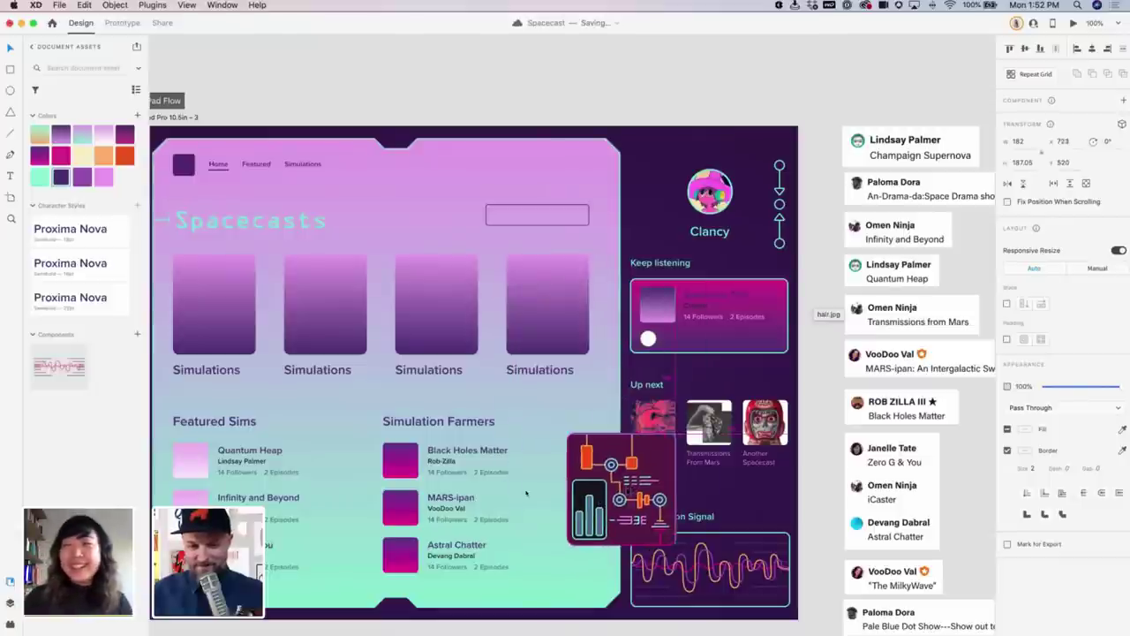
key(super+z)
key(super+z)
key(super+z)
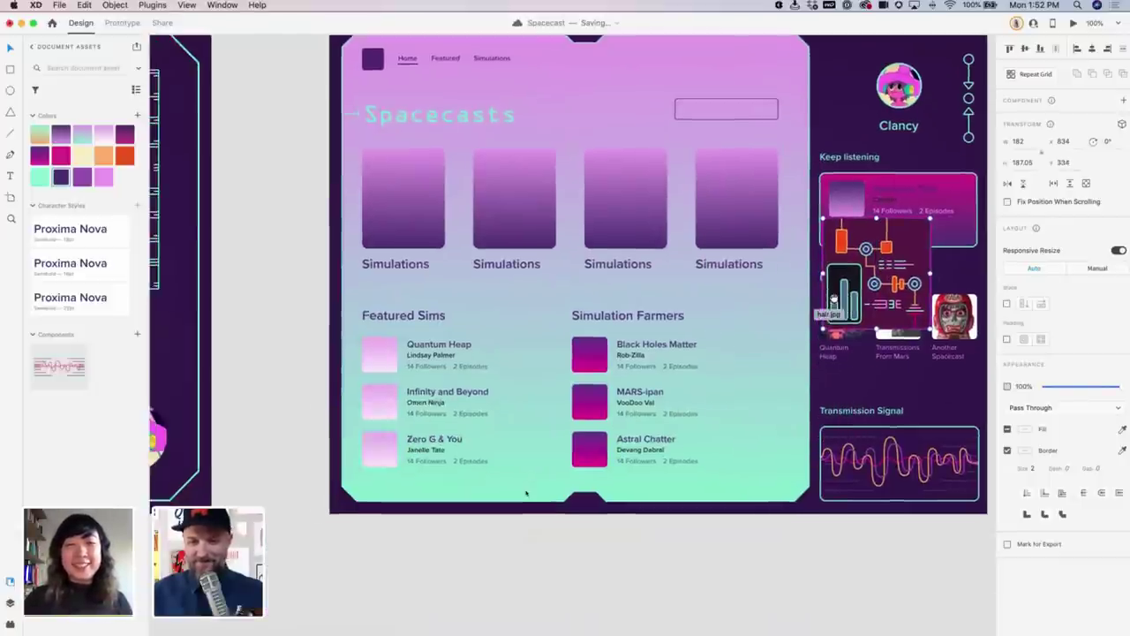
key(super+z)
key(super+z)
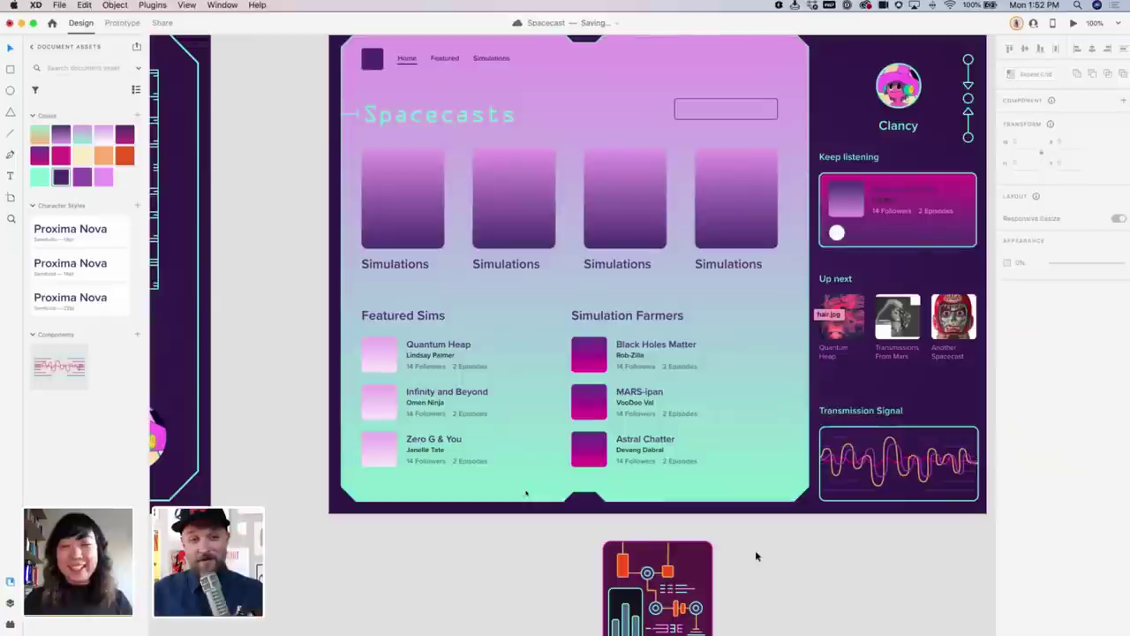
Shift the pasted circuit graphic left on the canvas and zoom in closely on it
scroll(707, 539, right, 3)
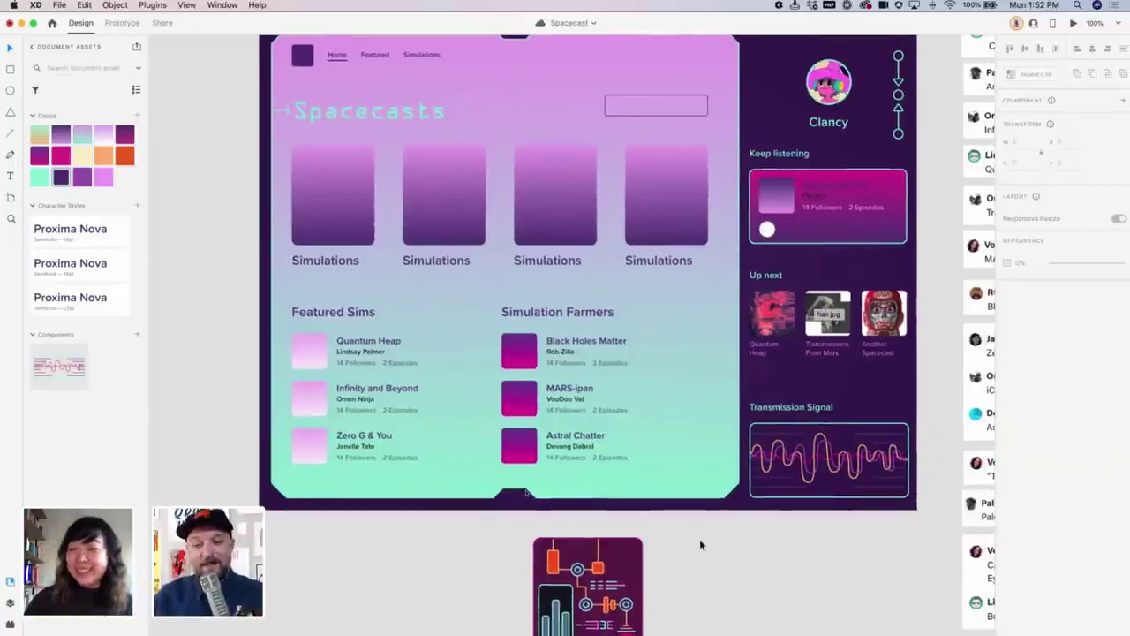
scroll(713, 538, down, 5)
scroll(713, 538, left, 3)
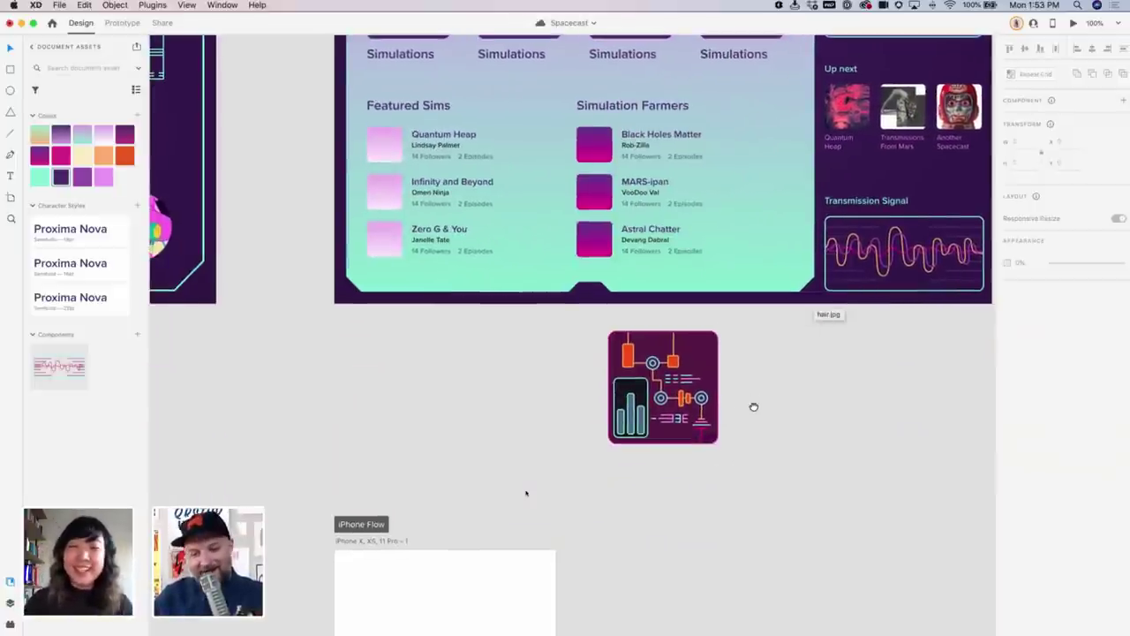
scroll(754, 404, up, 2)
key(super+z)
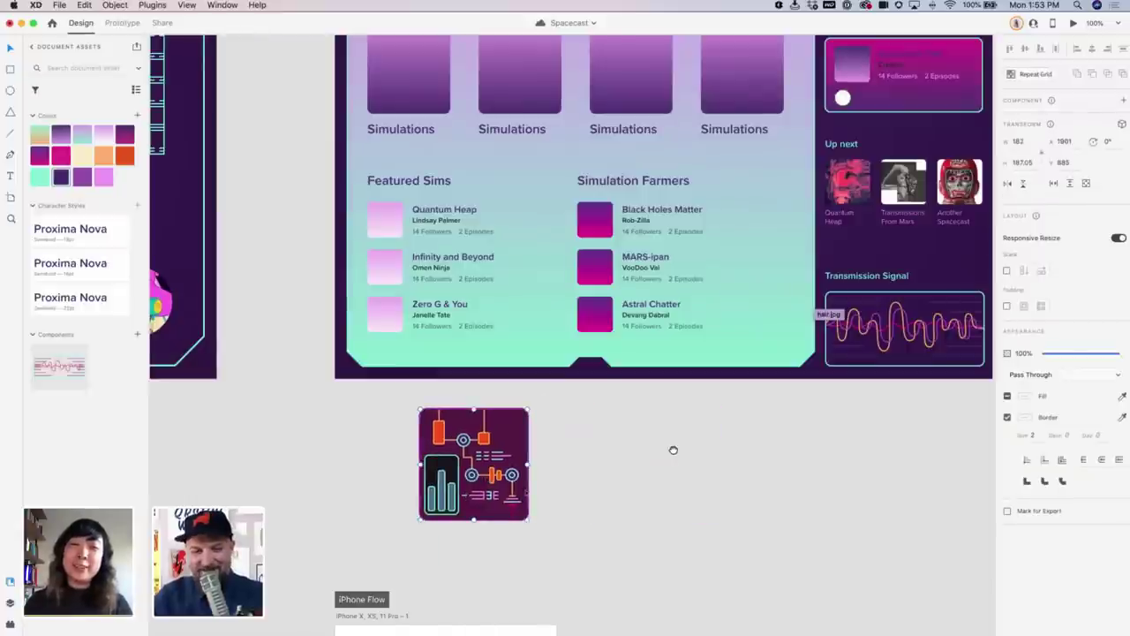
scroll(671, 450, left, 2)
key(z)
drag(447, 410, 677, 575)
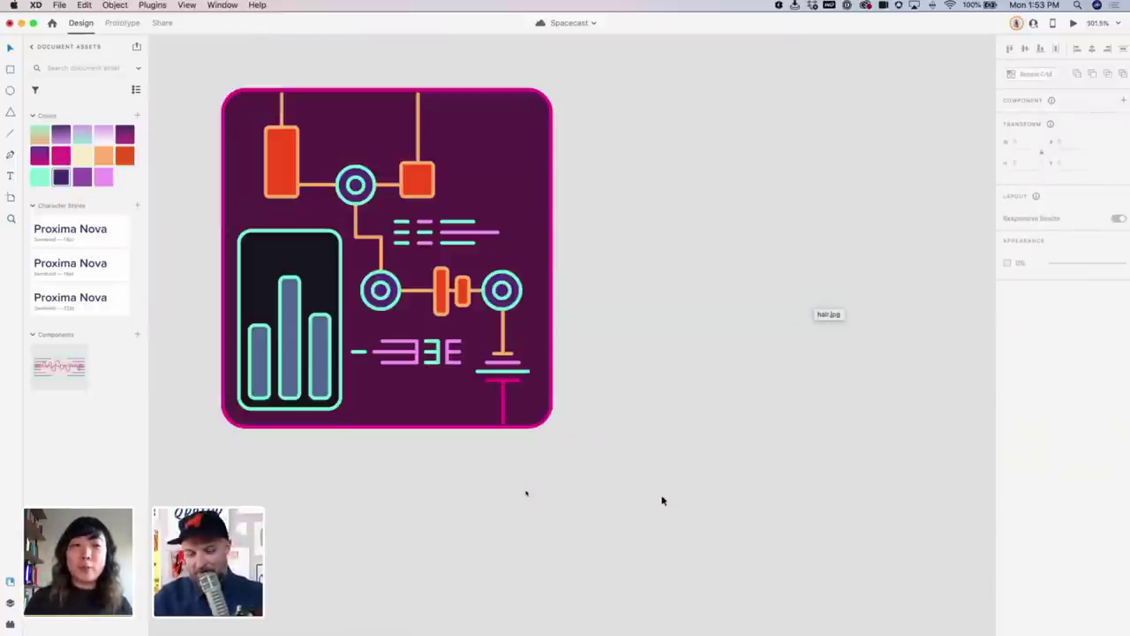
Draw a square artboard around the circuit icon with the Artboard tool
scroll(664, 501, down, 10)
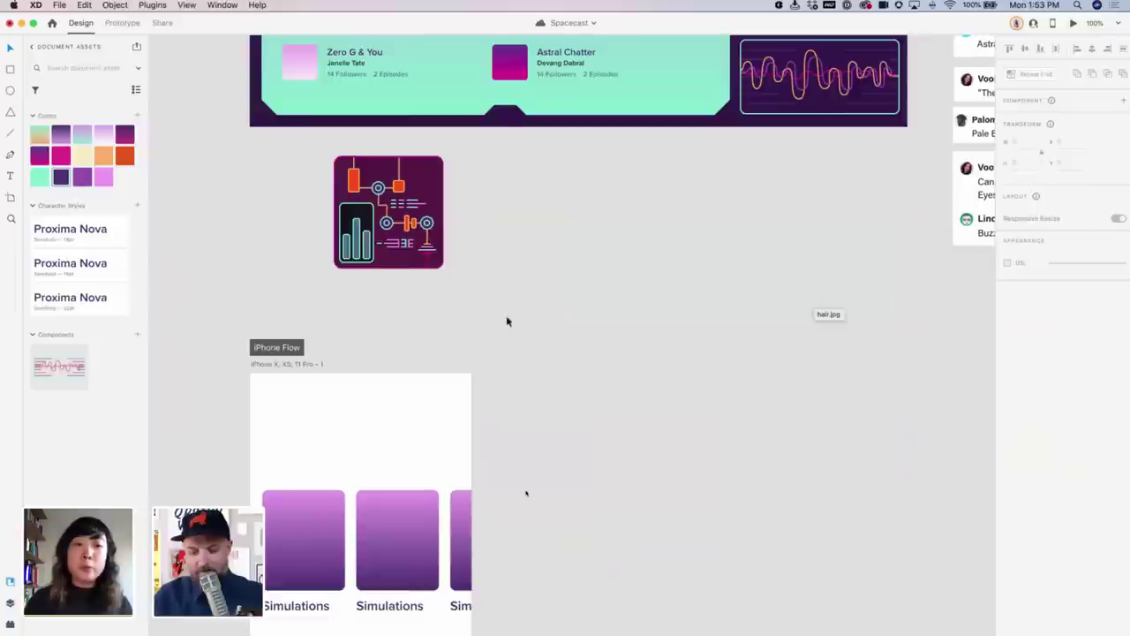
drag(652, 412, 665, 445)
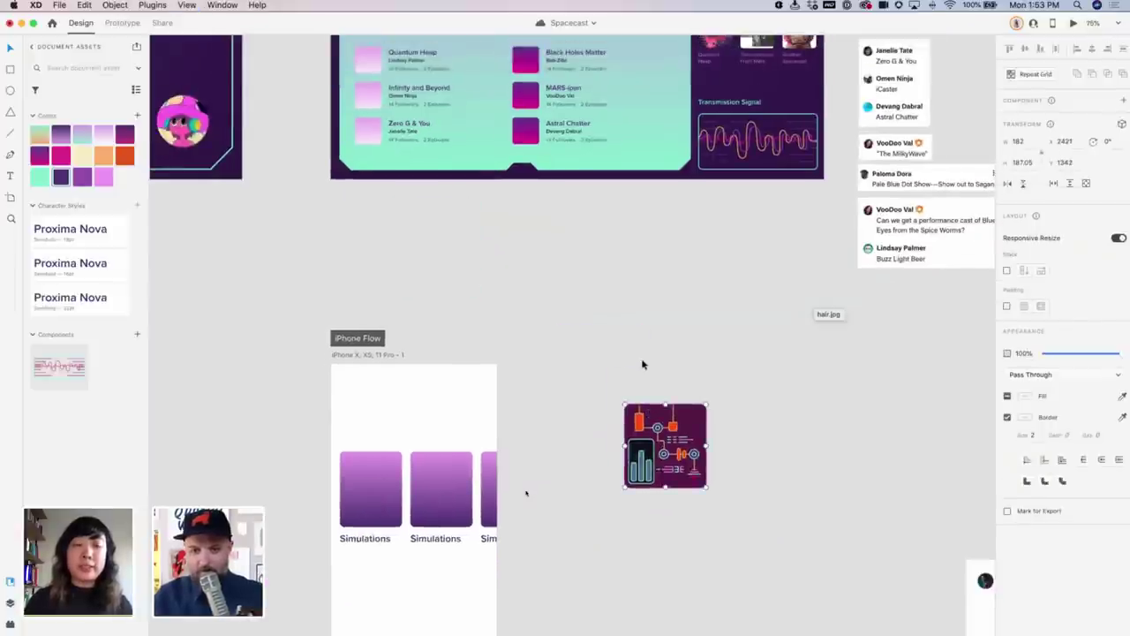
key(a)
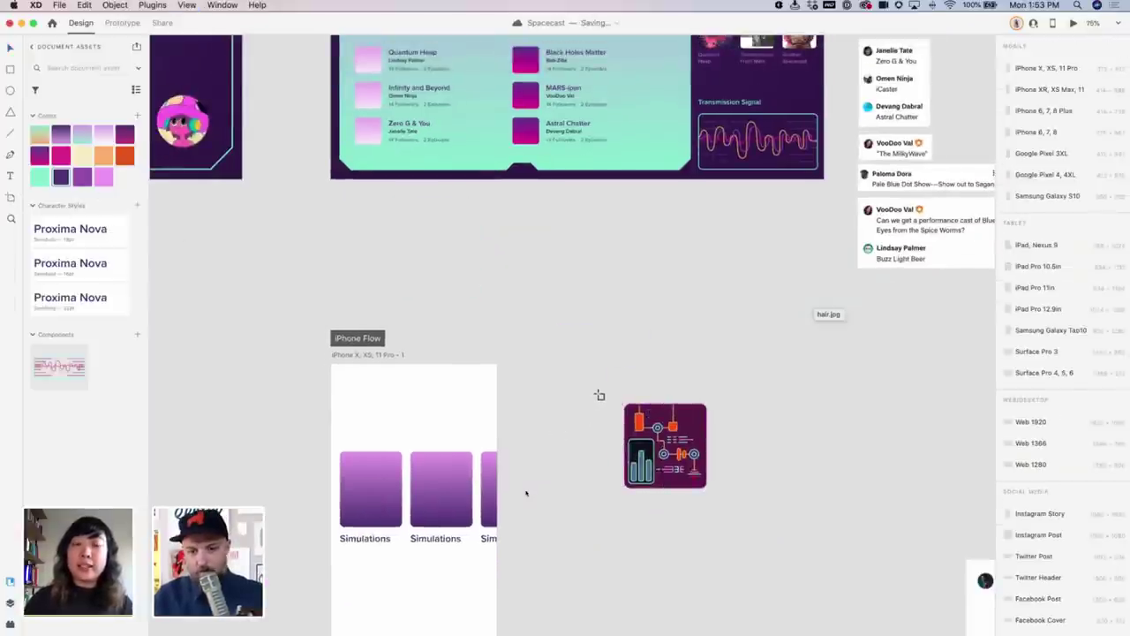
drag(605, 390, 718, 502)
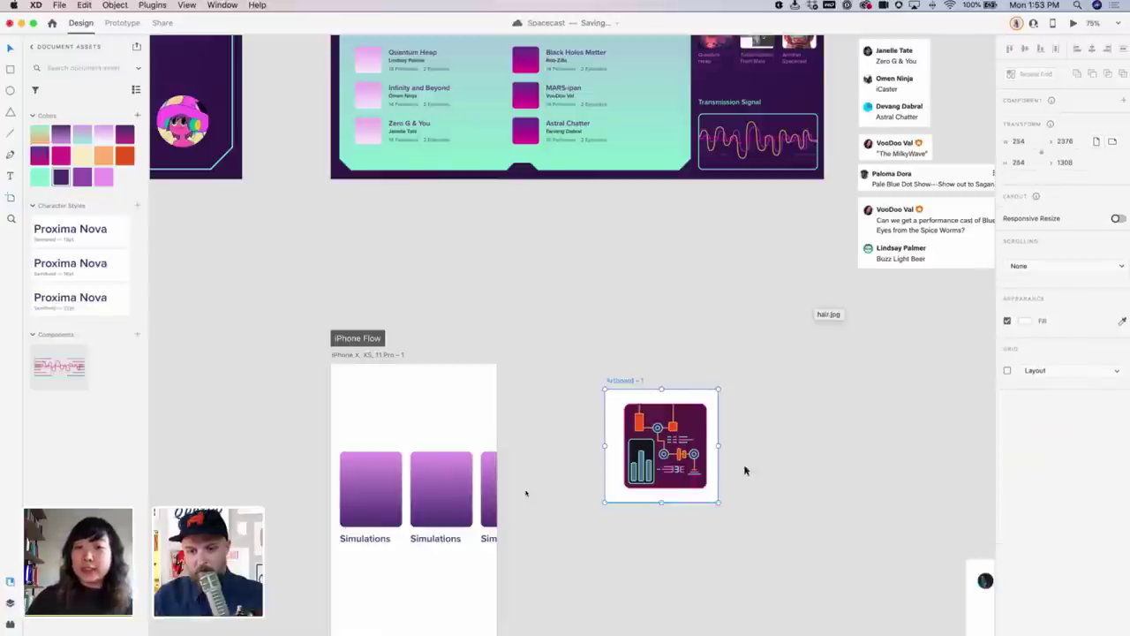
mouse_move(636, 384)
mouse_down()
mouse_move(671, 371)
mouse_move(602, 353)
mouse_up()
Fill Artboard – 1 with the pink-to-teal gradient from Document Assets
click(680, 425)
click(783, 401)
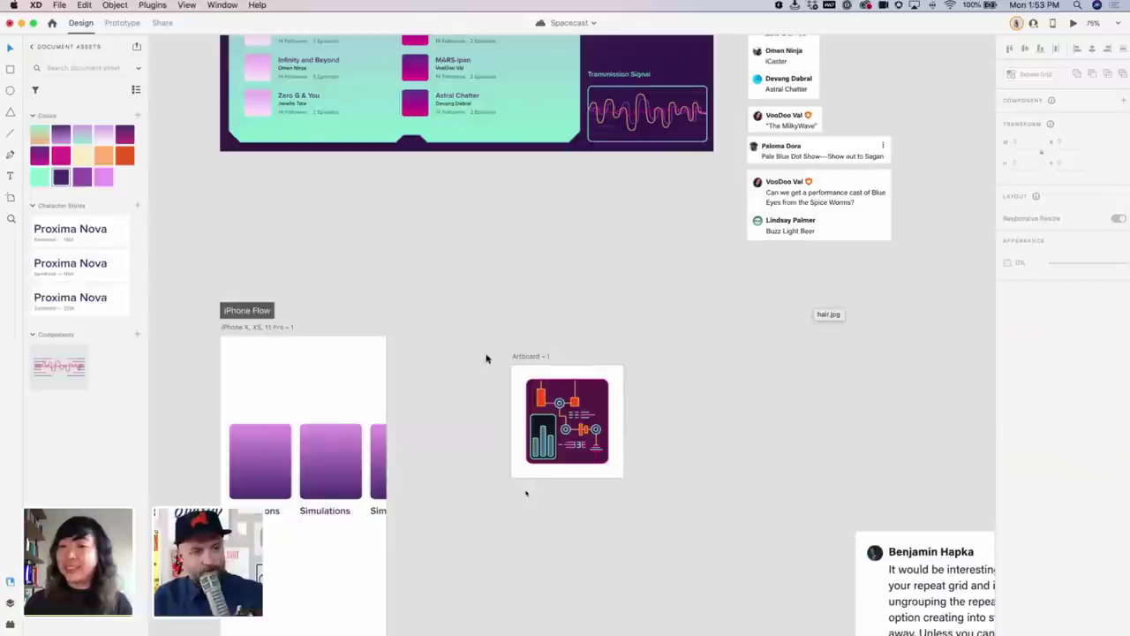
click(530, 357)
click(82, 138)
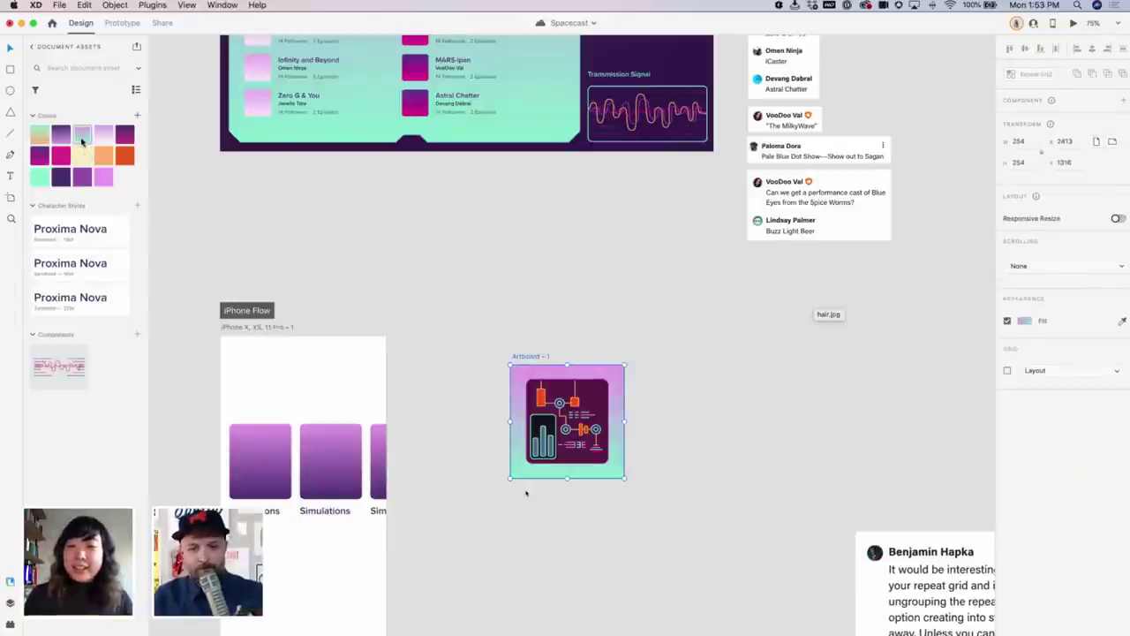
click(512, 345)
scroll(459, 256, right, 5)
scroll(459, 255, down, 2)
scroll(590, 456, up, 5)
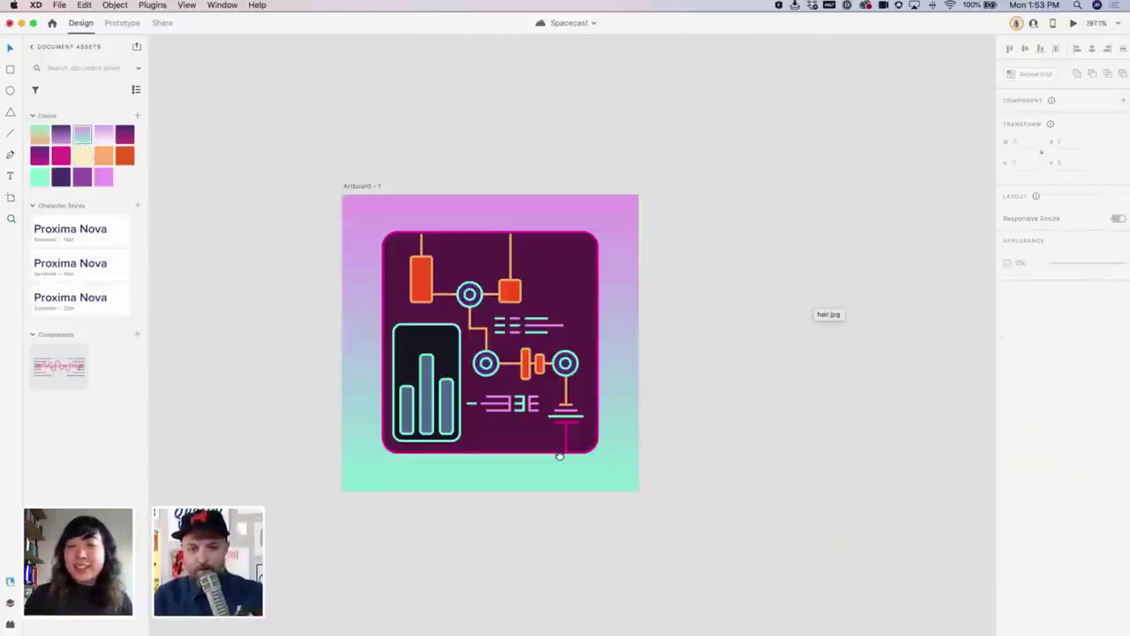
drag(559, 454, 538, 414)
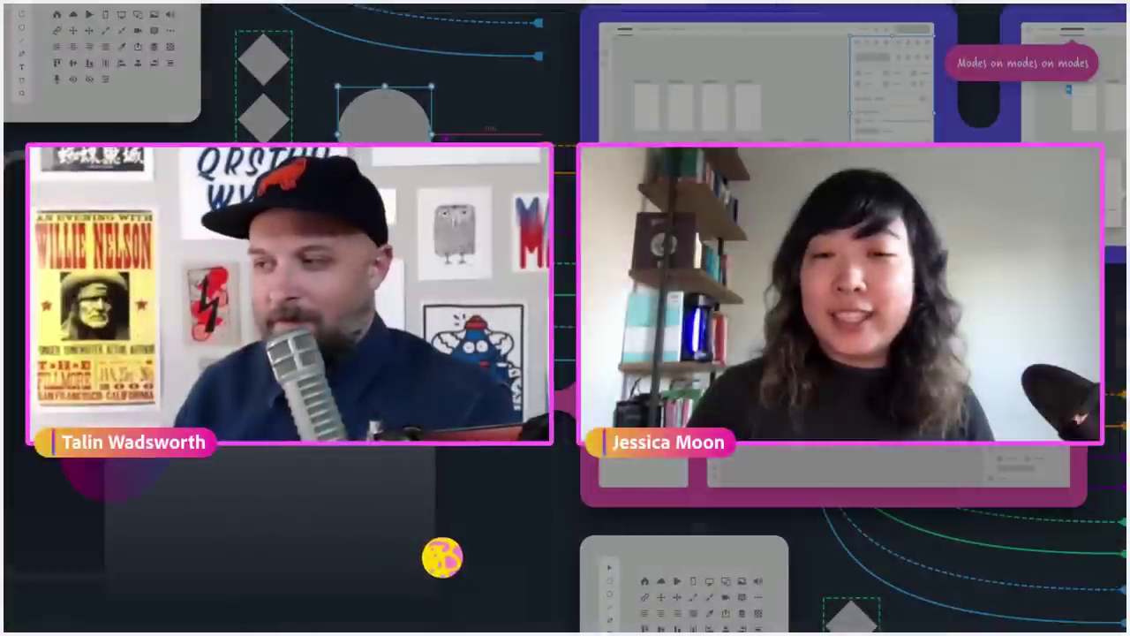